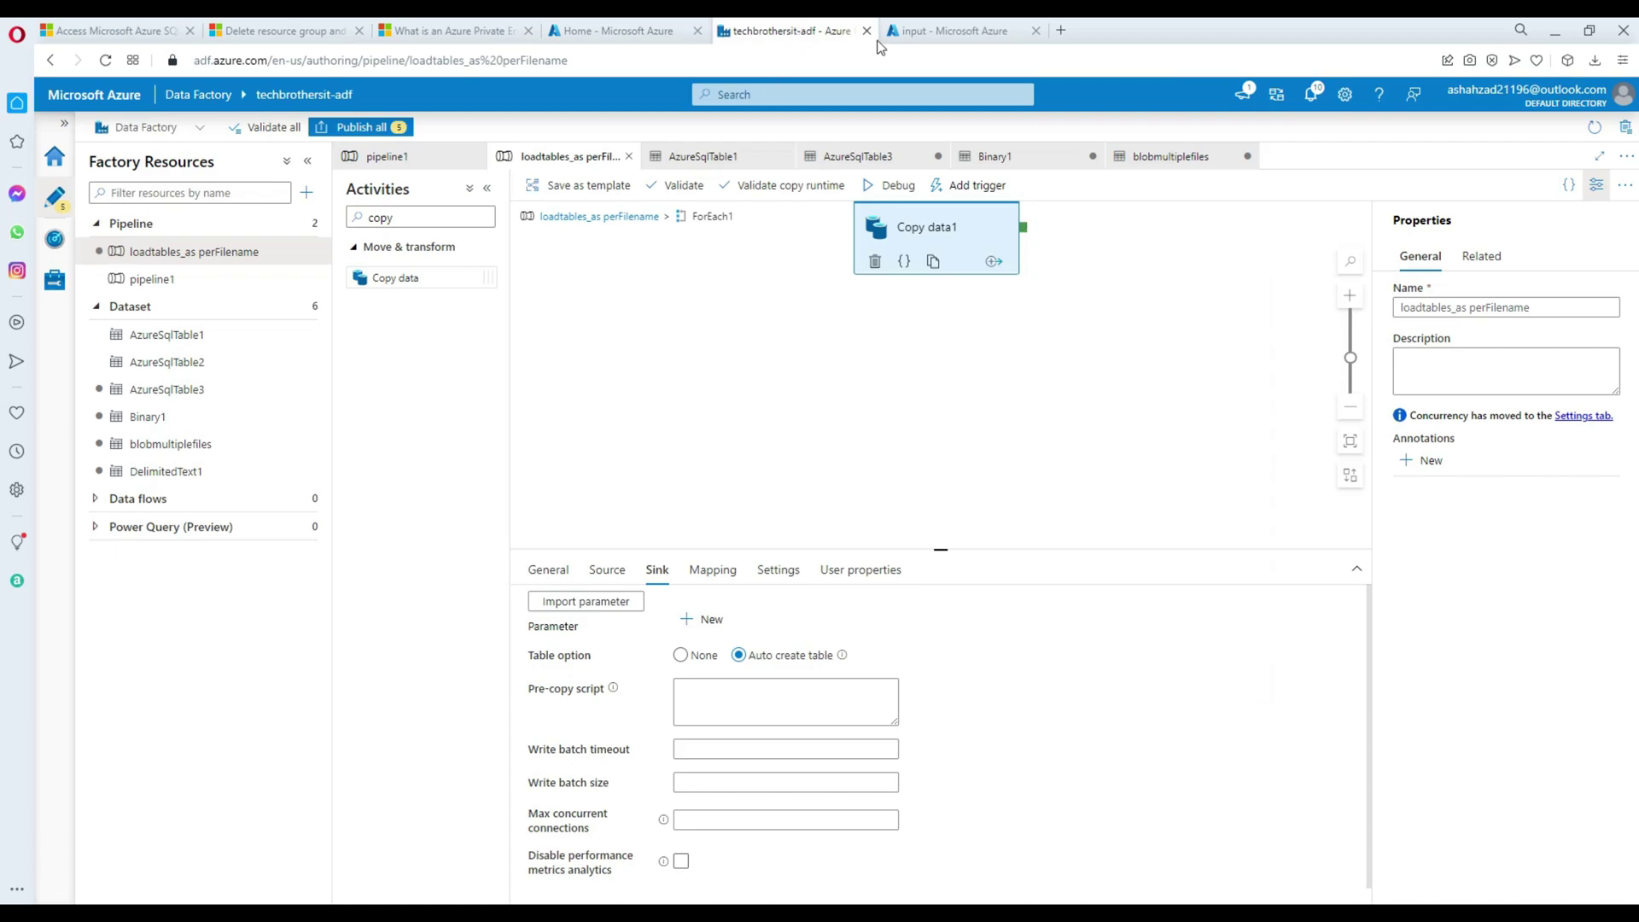
Open the input blob container of the techbrothersitstorage storage account in the Azure portal.
left_click(607, 30)
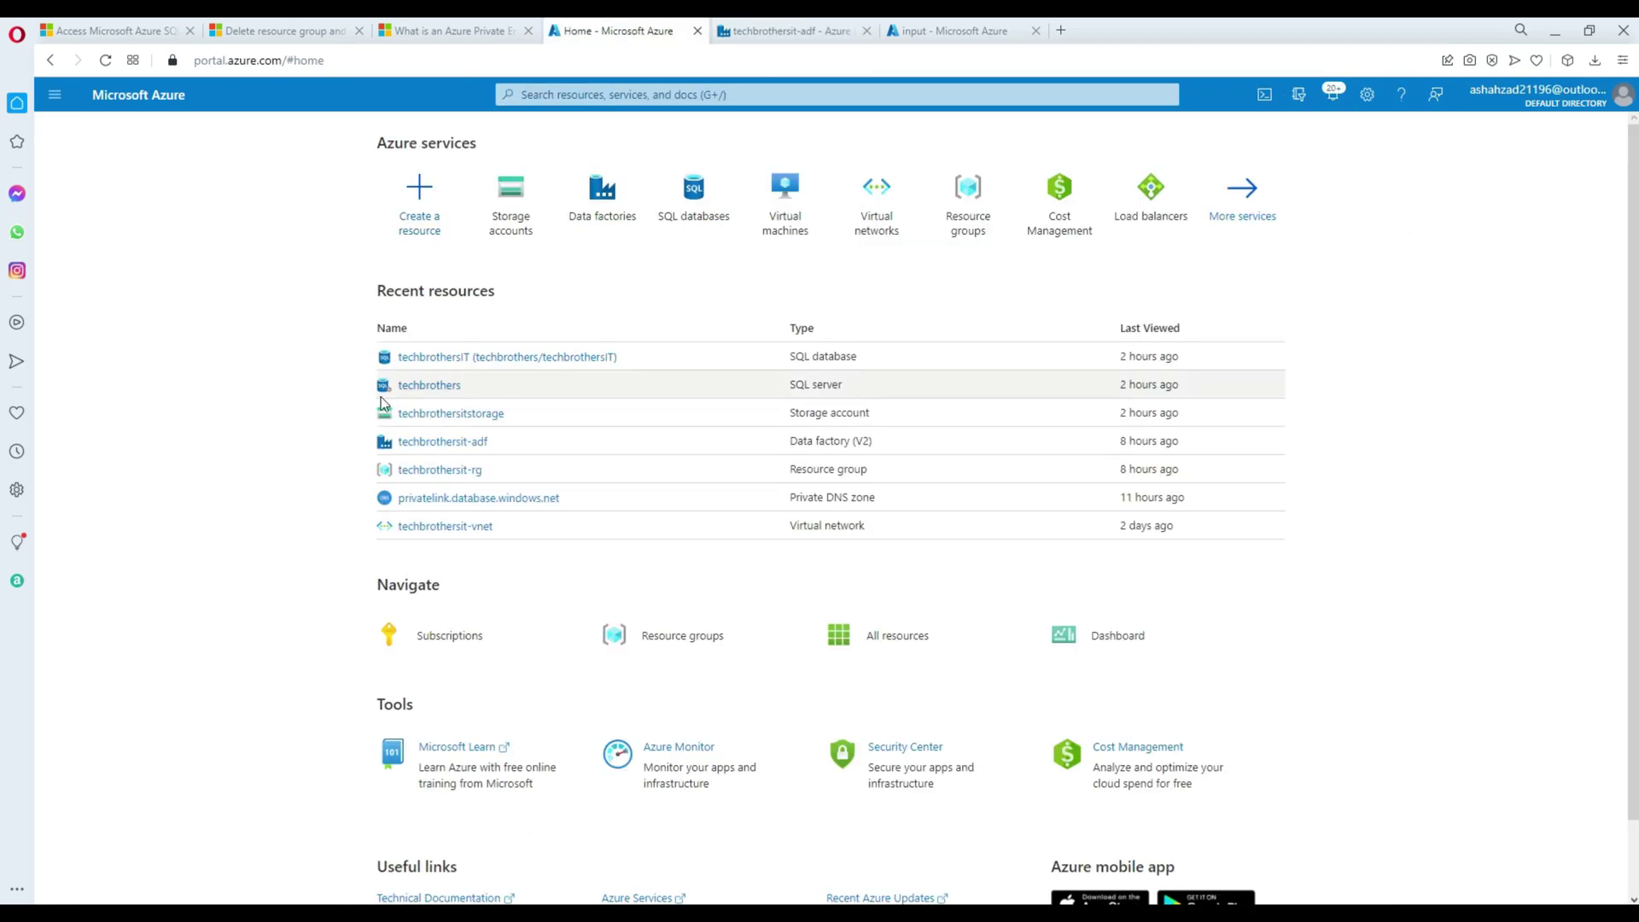
left_click(421, 415)
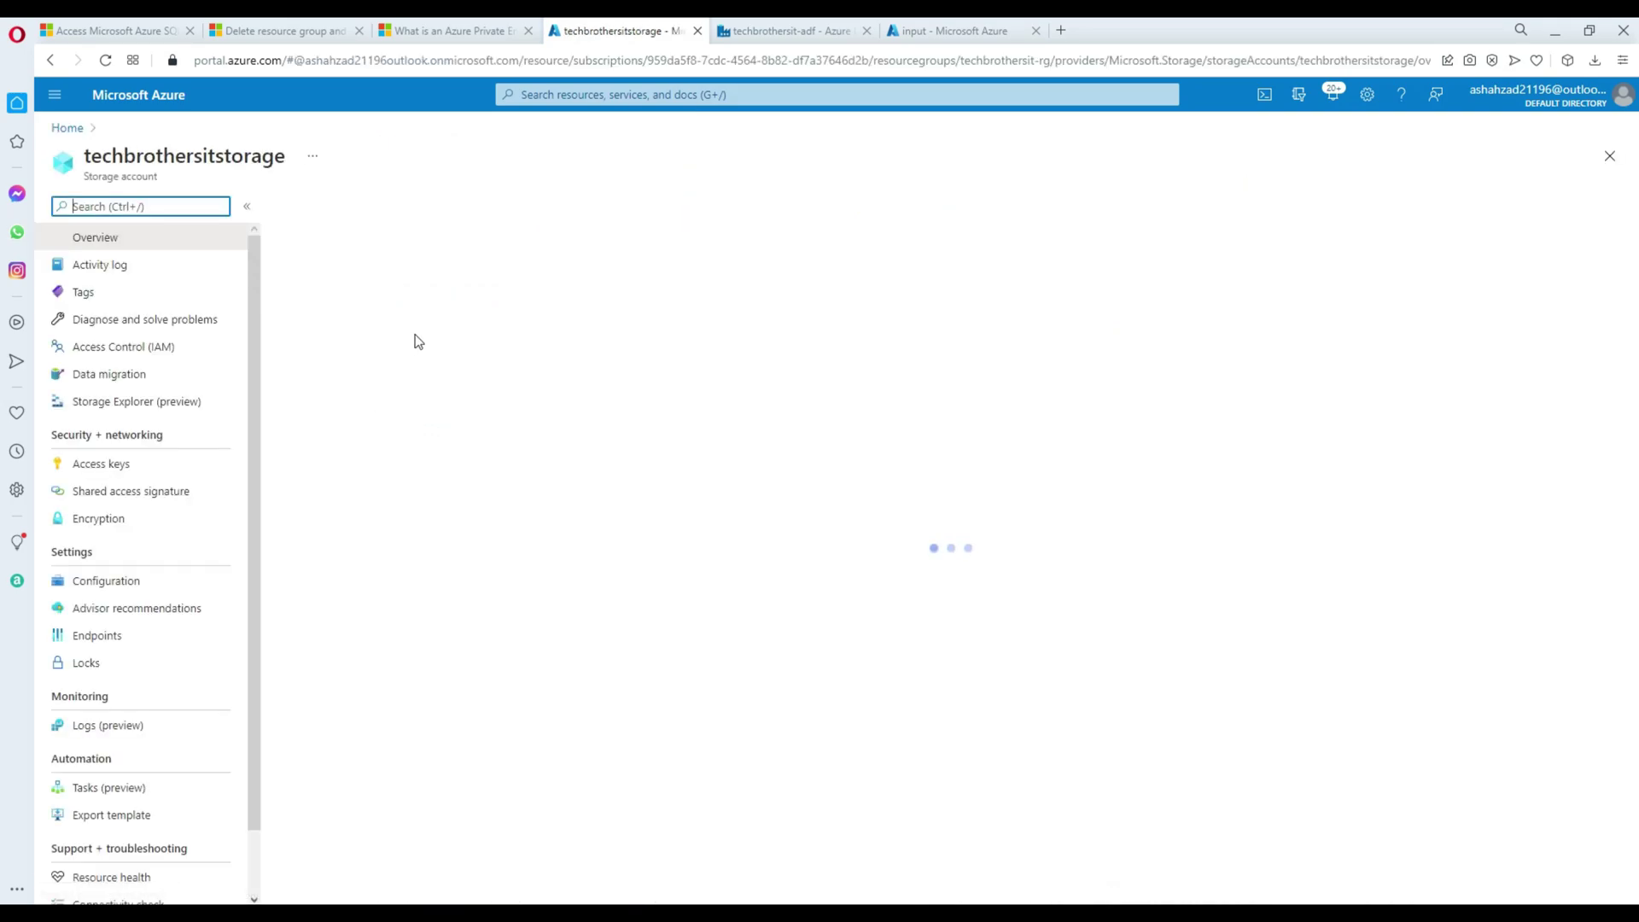
left_click(118, 493)
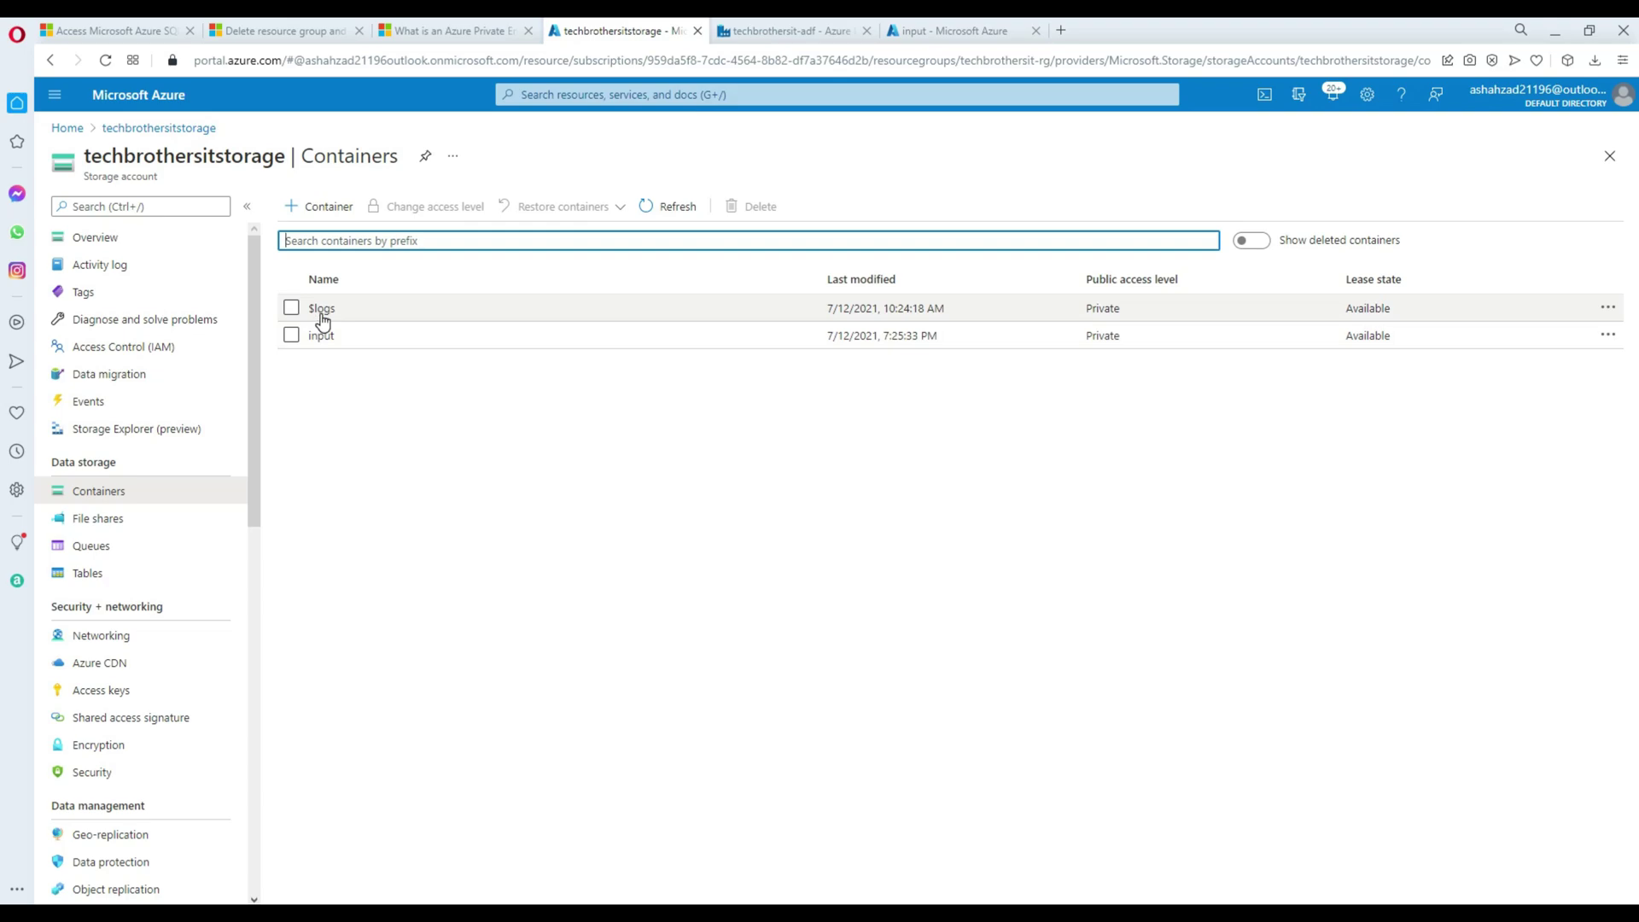
left_click(322, 338)
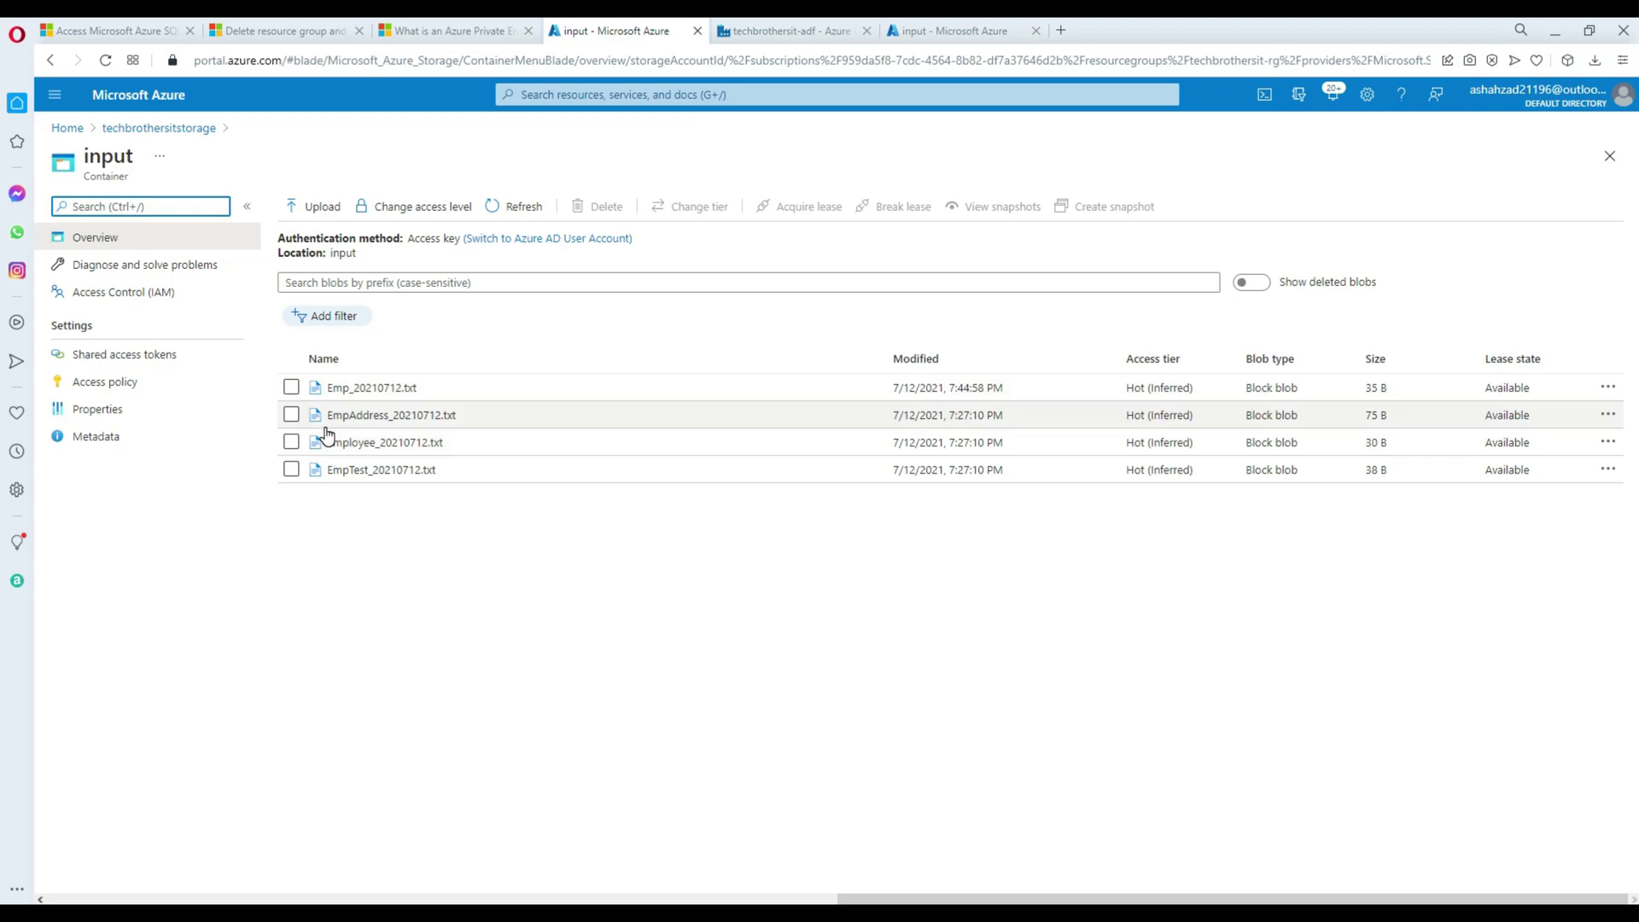
Examine the column headers in the contents of the Emp_20210712.txt blob, then close the blob.
left_click(351, 389)
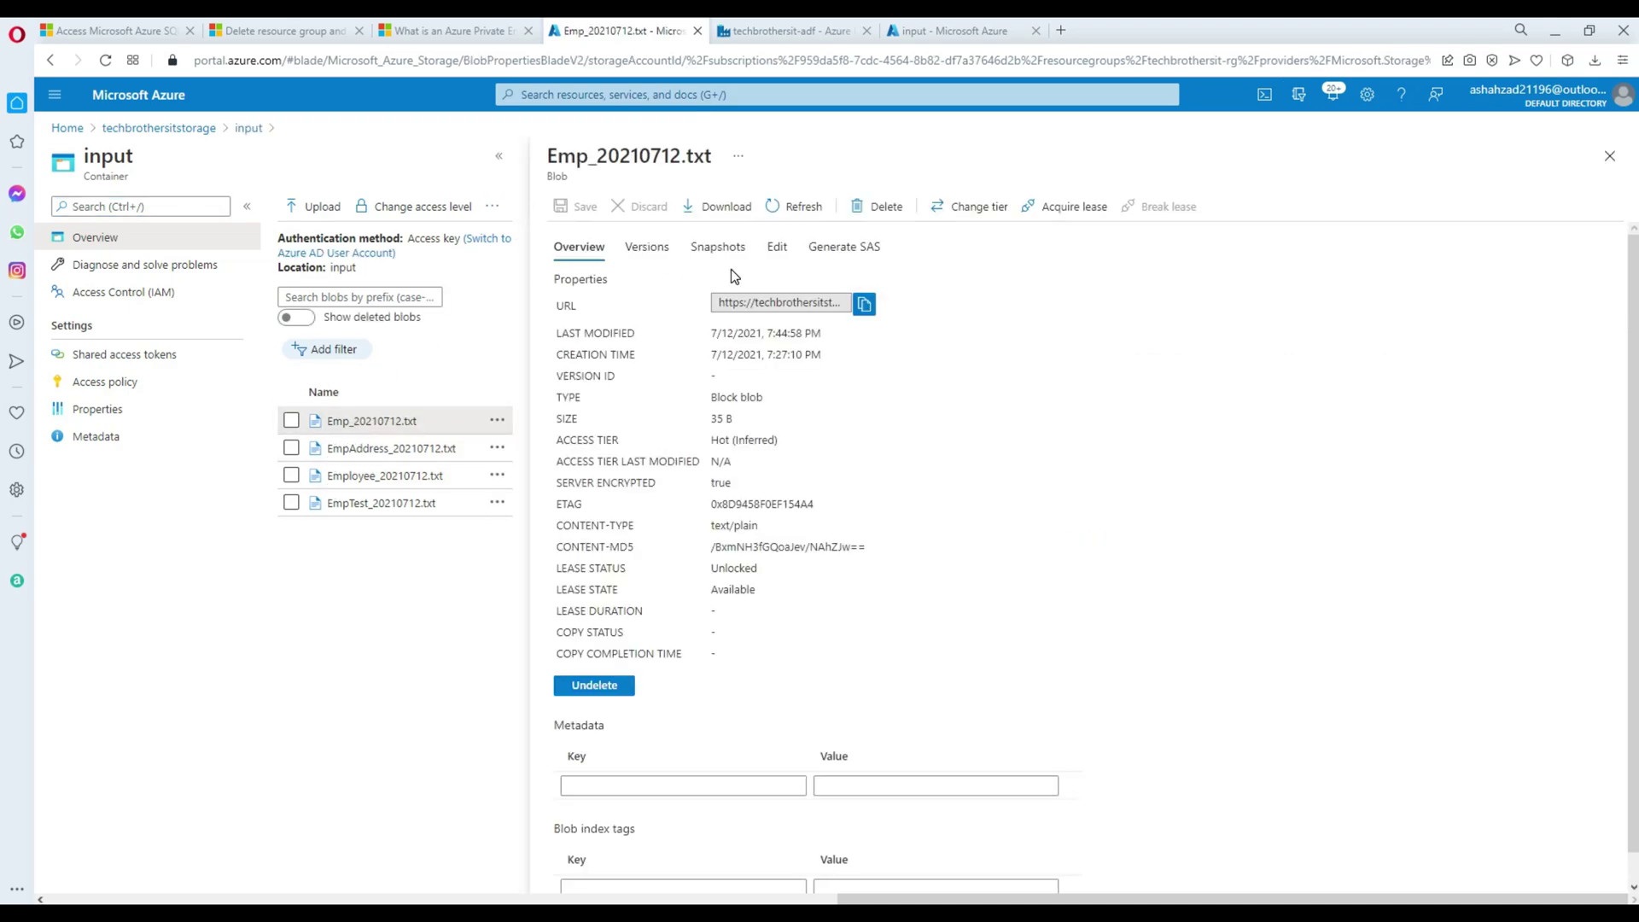
left_click(778, 248)
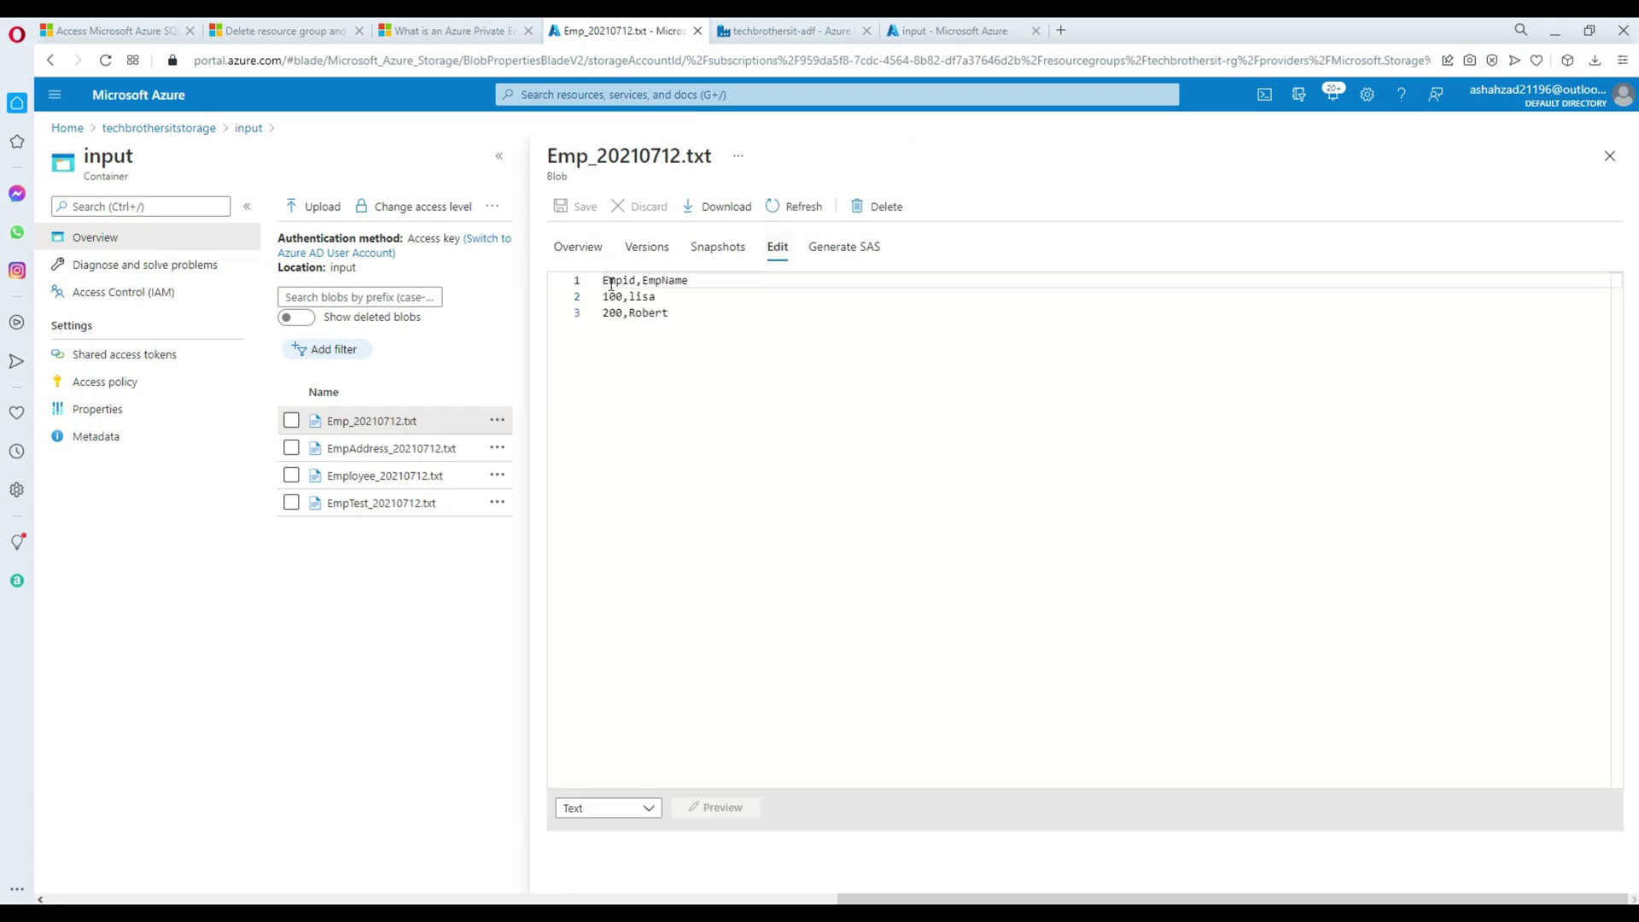
double_click(611, 281)
double_click(657, 280)
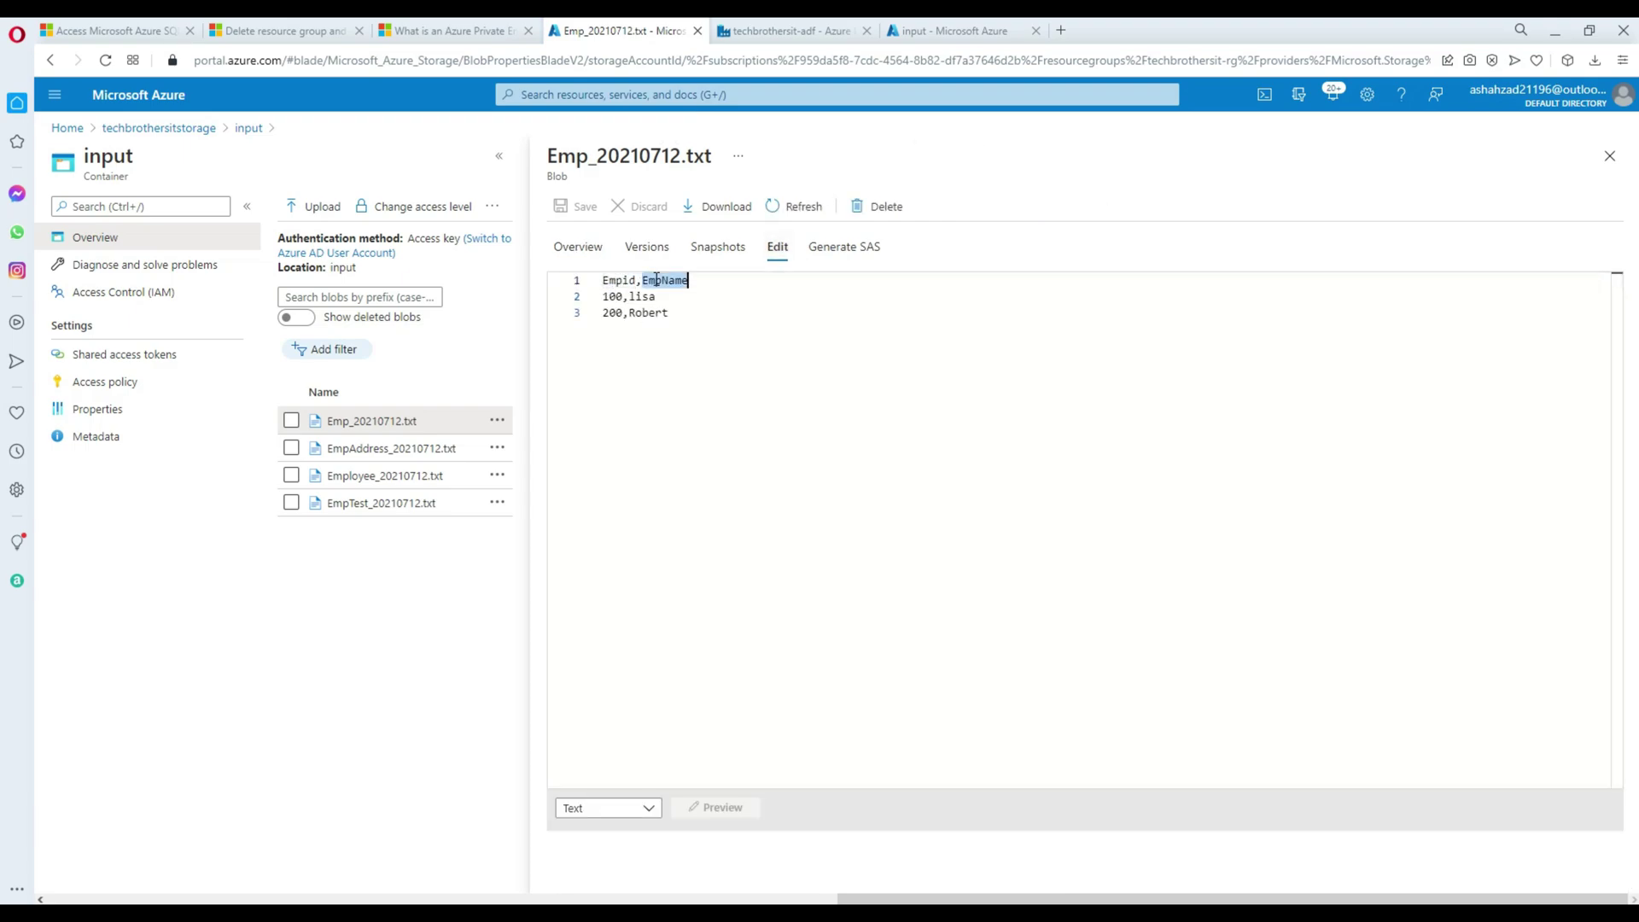
left_click(1610, 155)
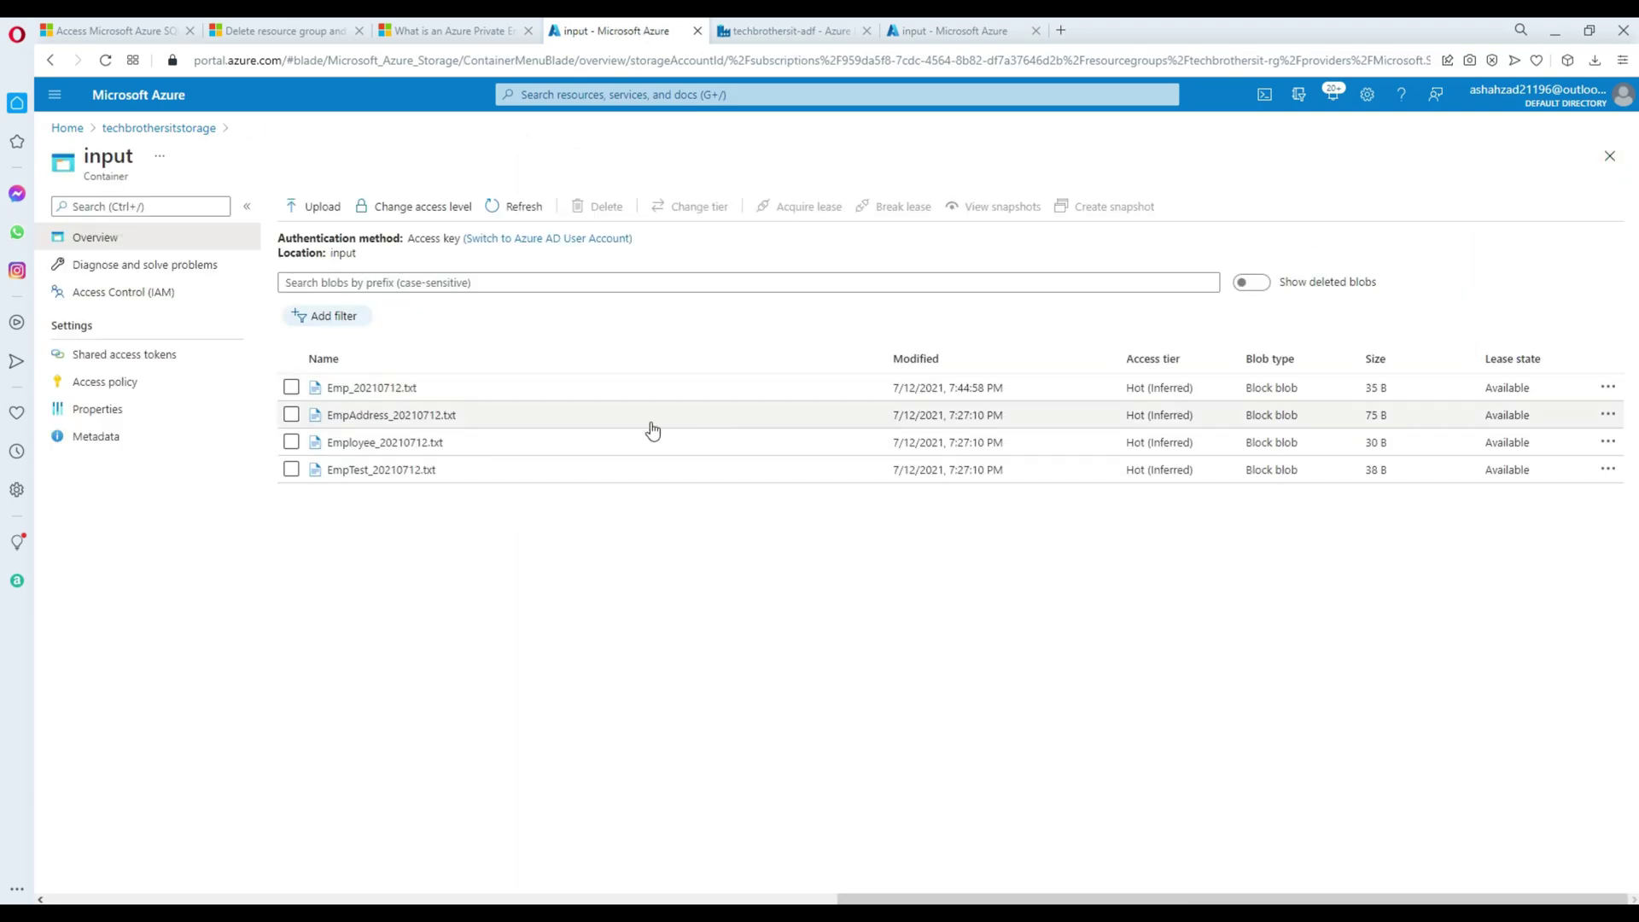
Examine the column headers in the contents of the EmpAddress_20210712.txt blob, then close the blob.
left_click(369, 415)
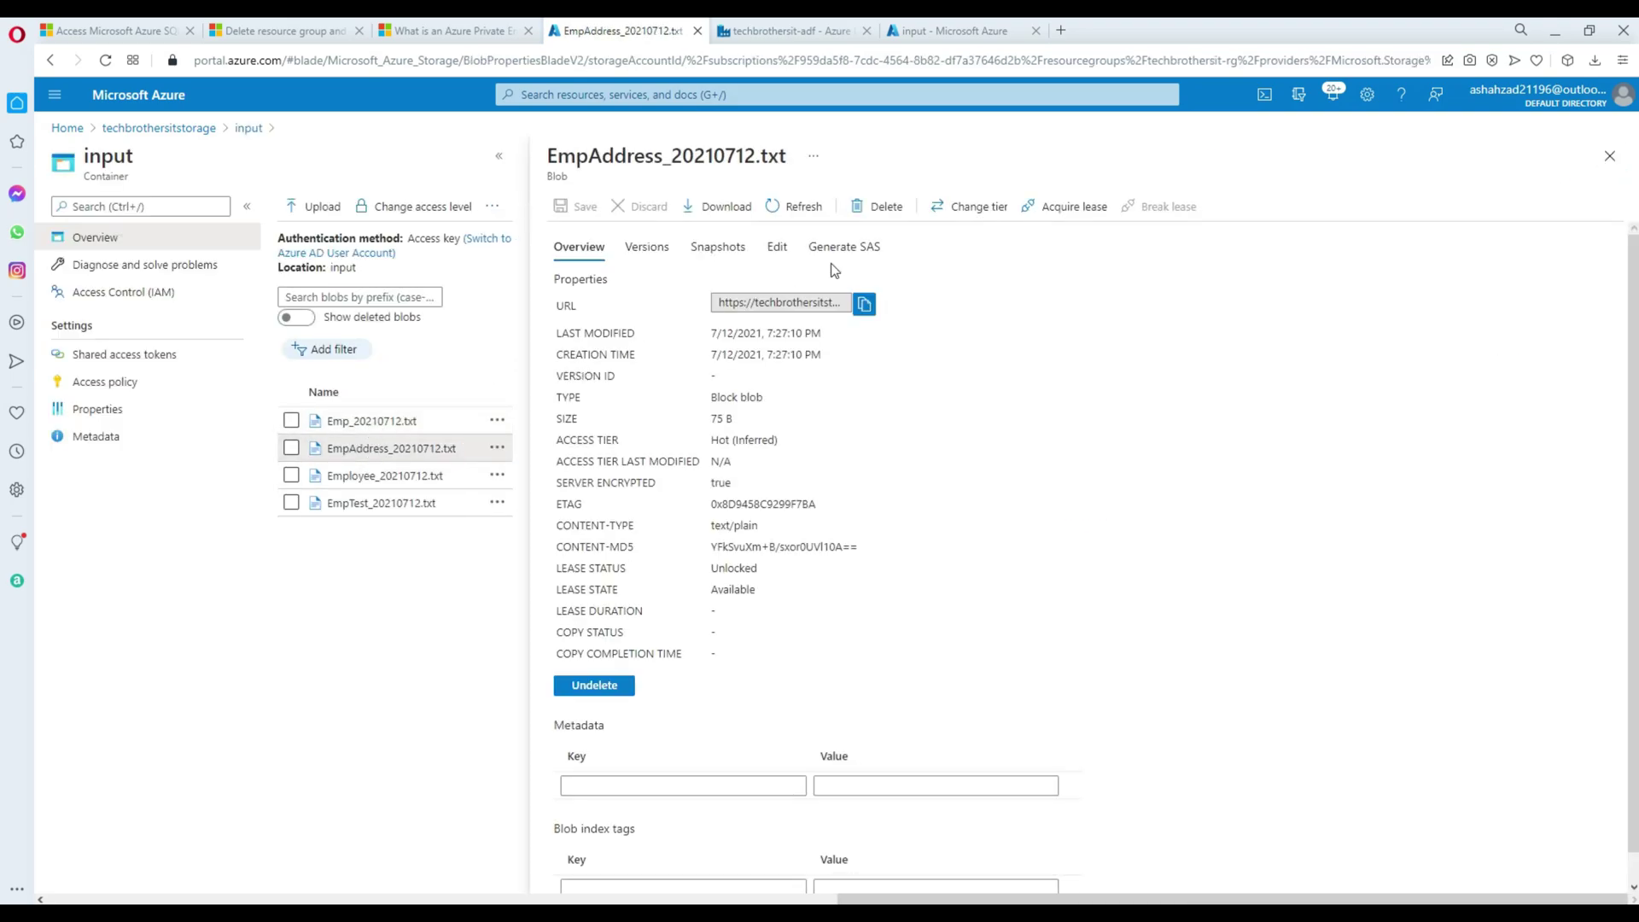
left_click(777, 248)
left_click(629, 281)
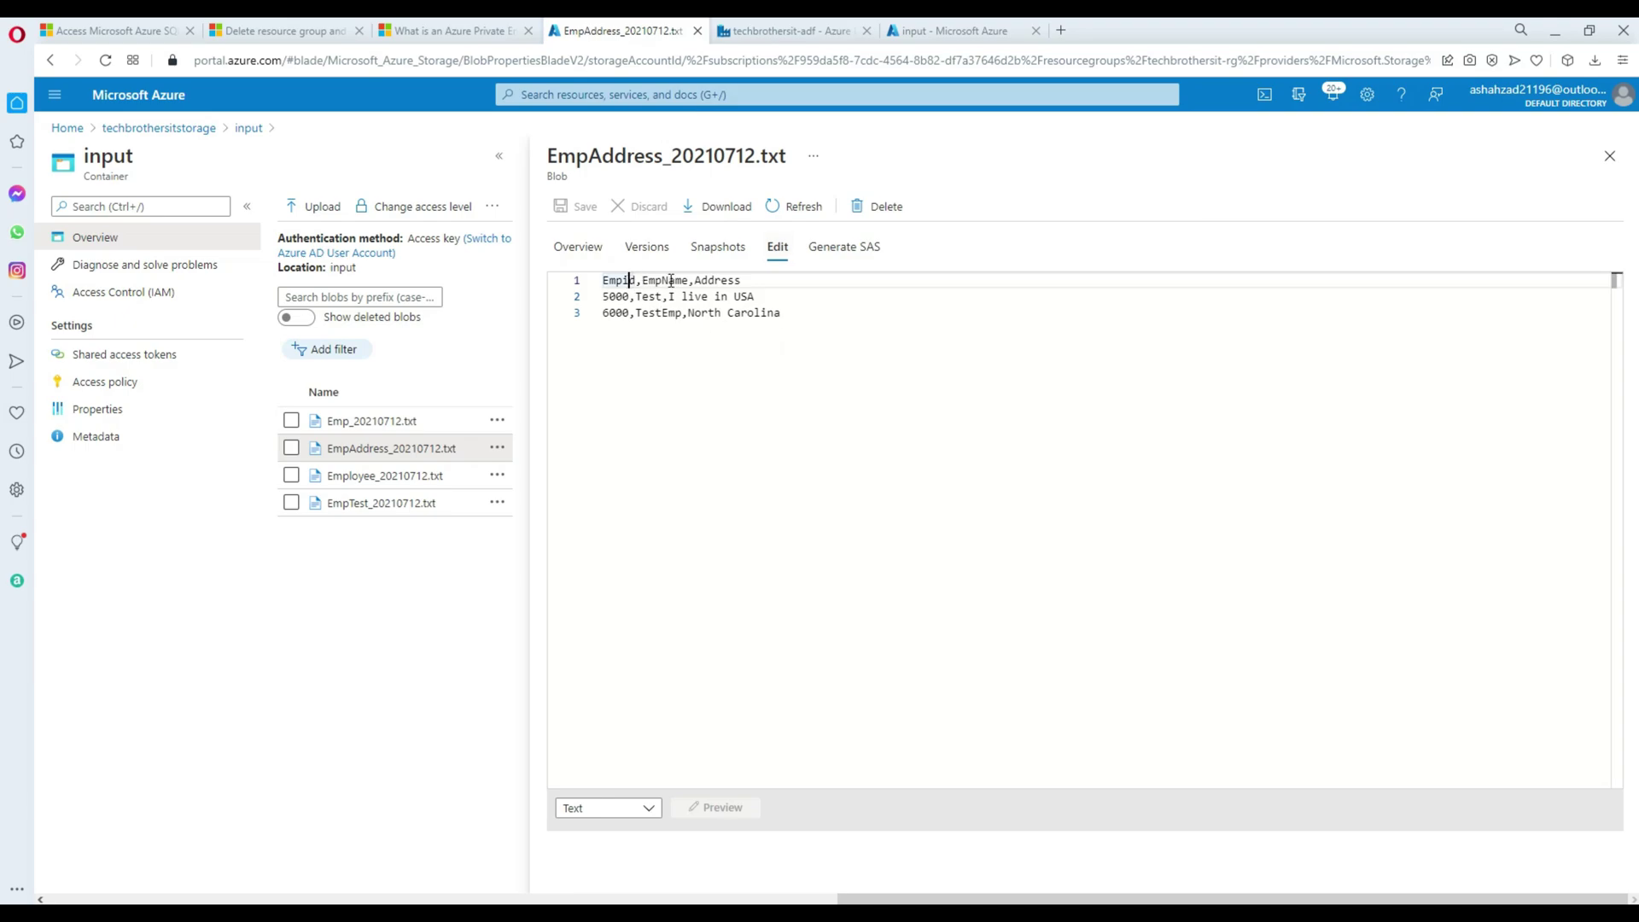
double_click(626, 281)
double_click(667, 282)
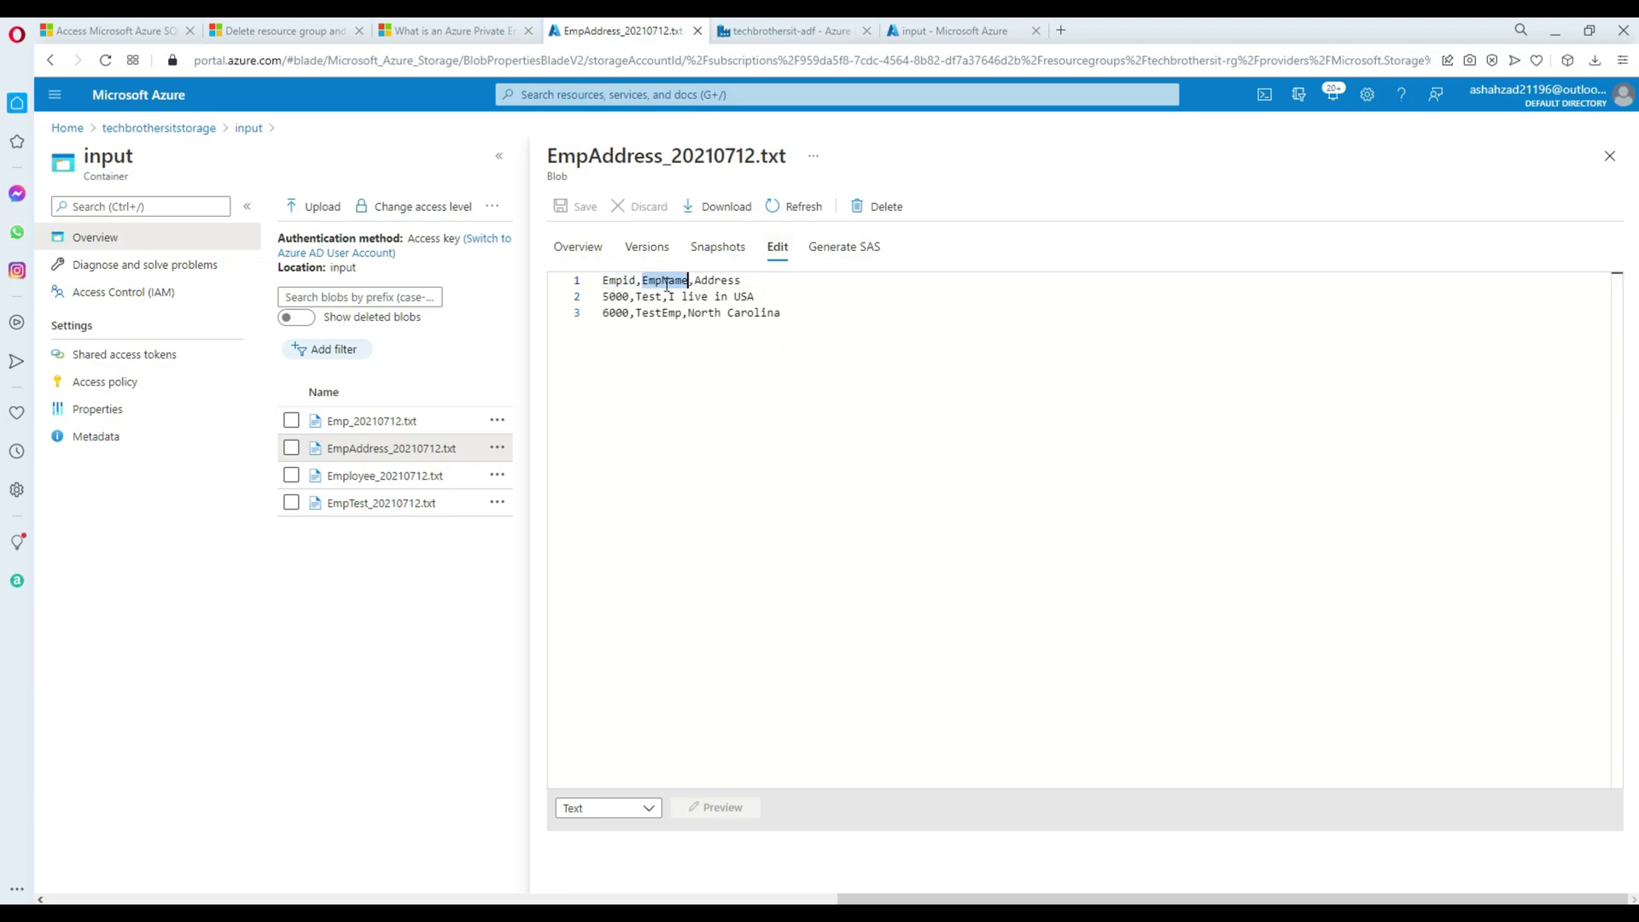
double_click(707, 282)
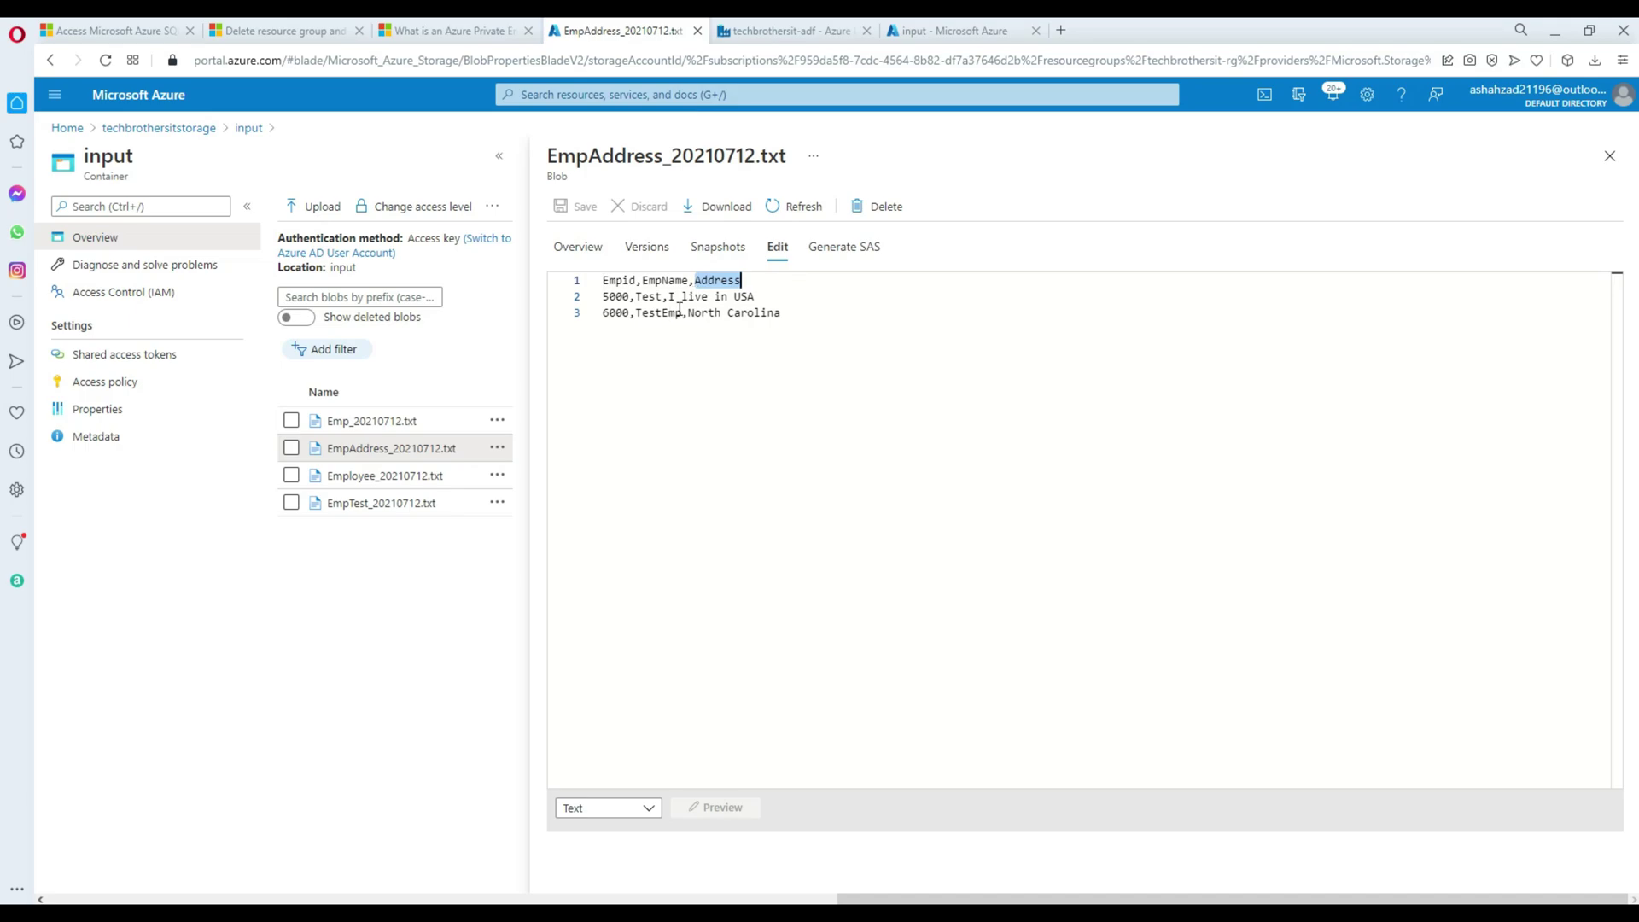
left_click(1610, 155)
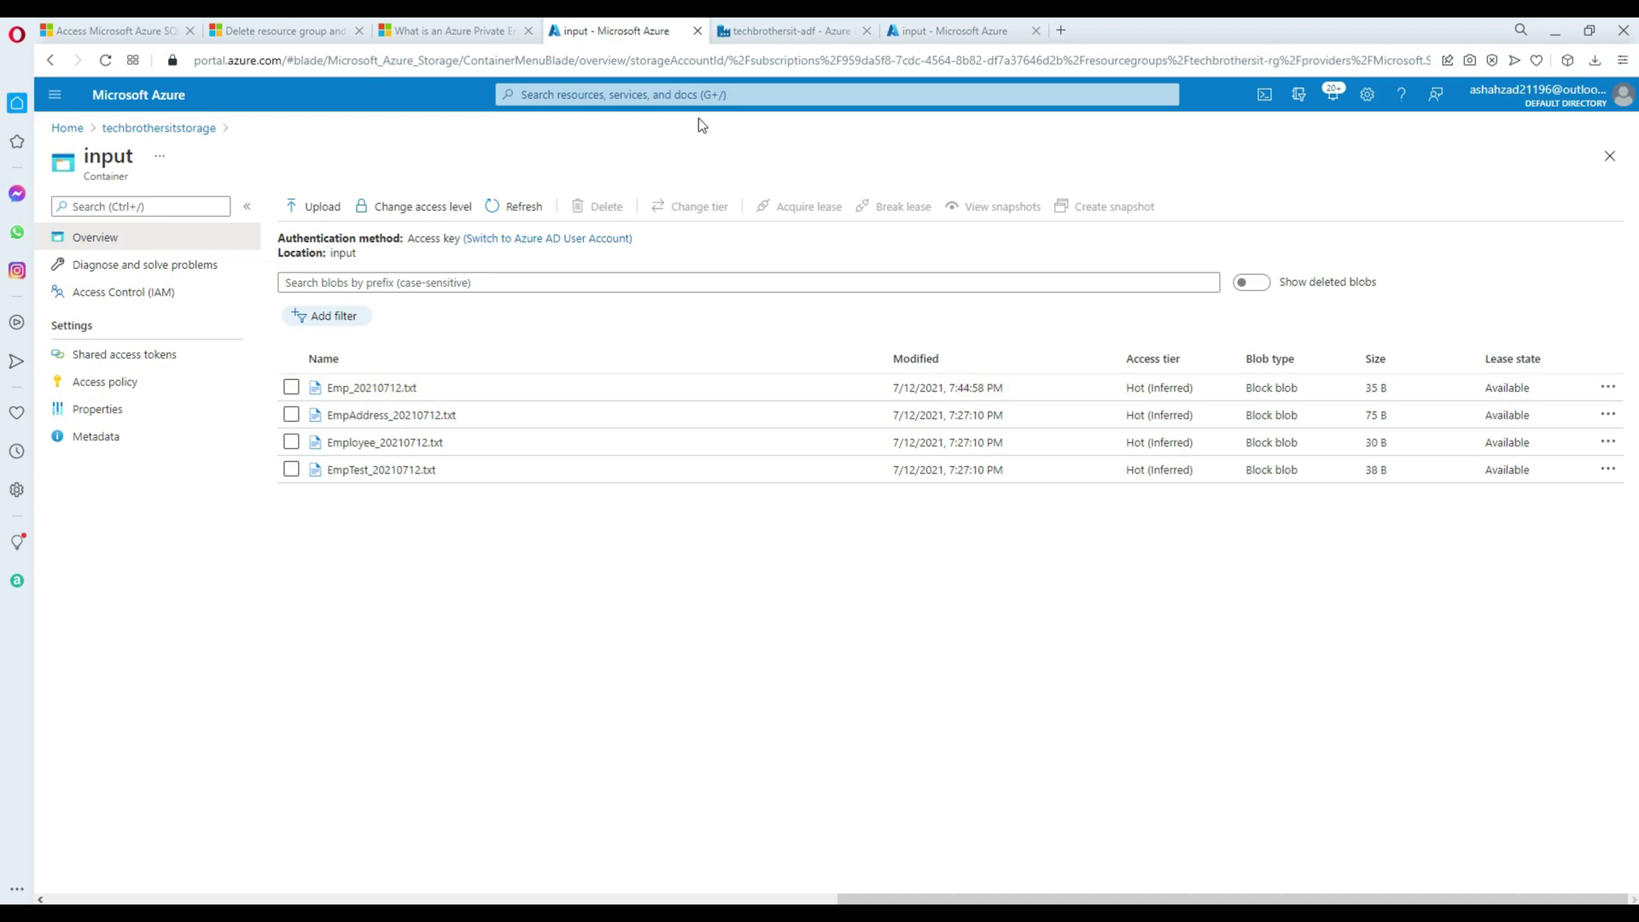
Return to the Azure portal home page and open the techbrothers SQL server resource.
left_click(789, 31)
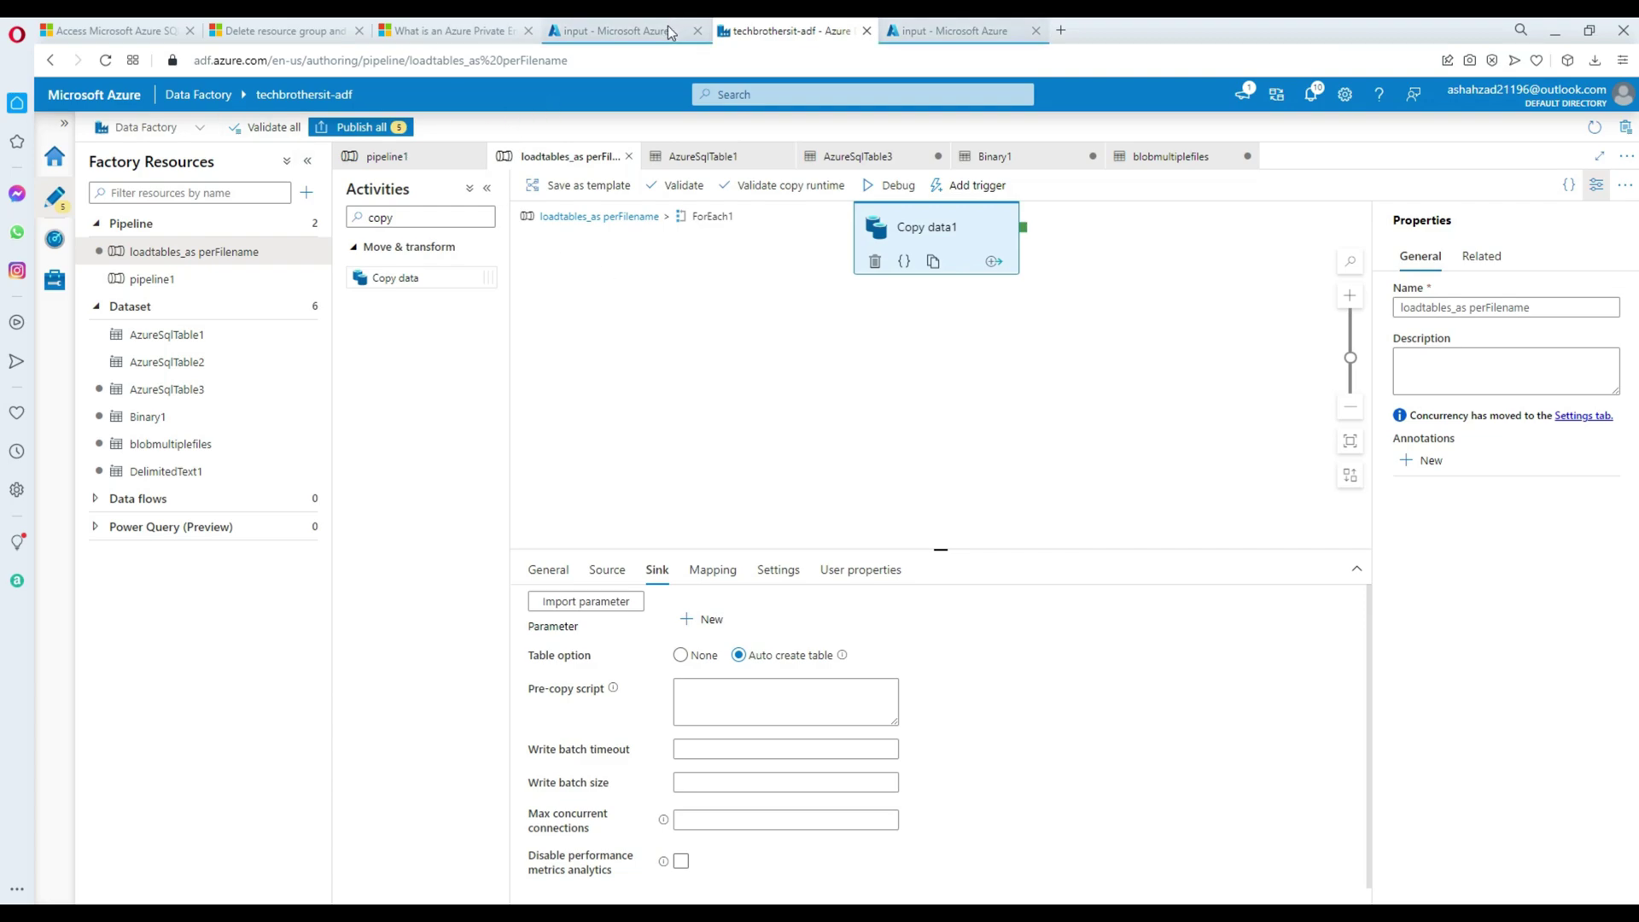
left_click(632, 30)
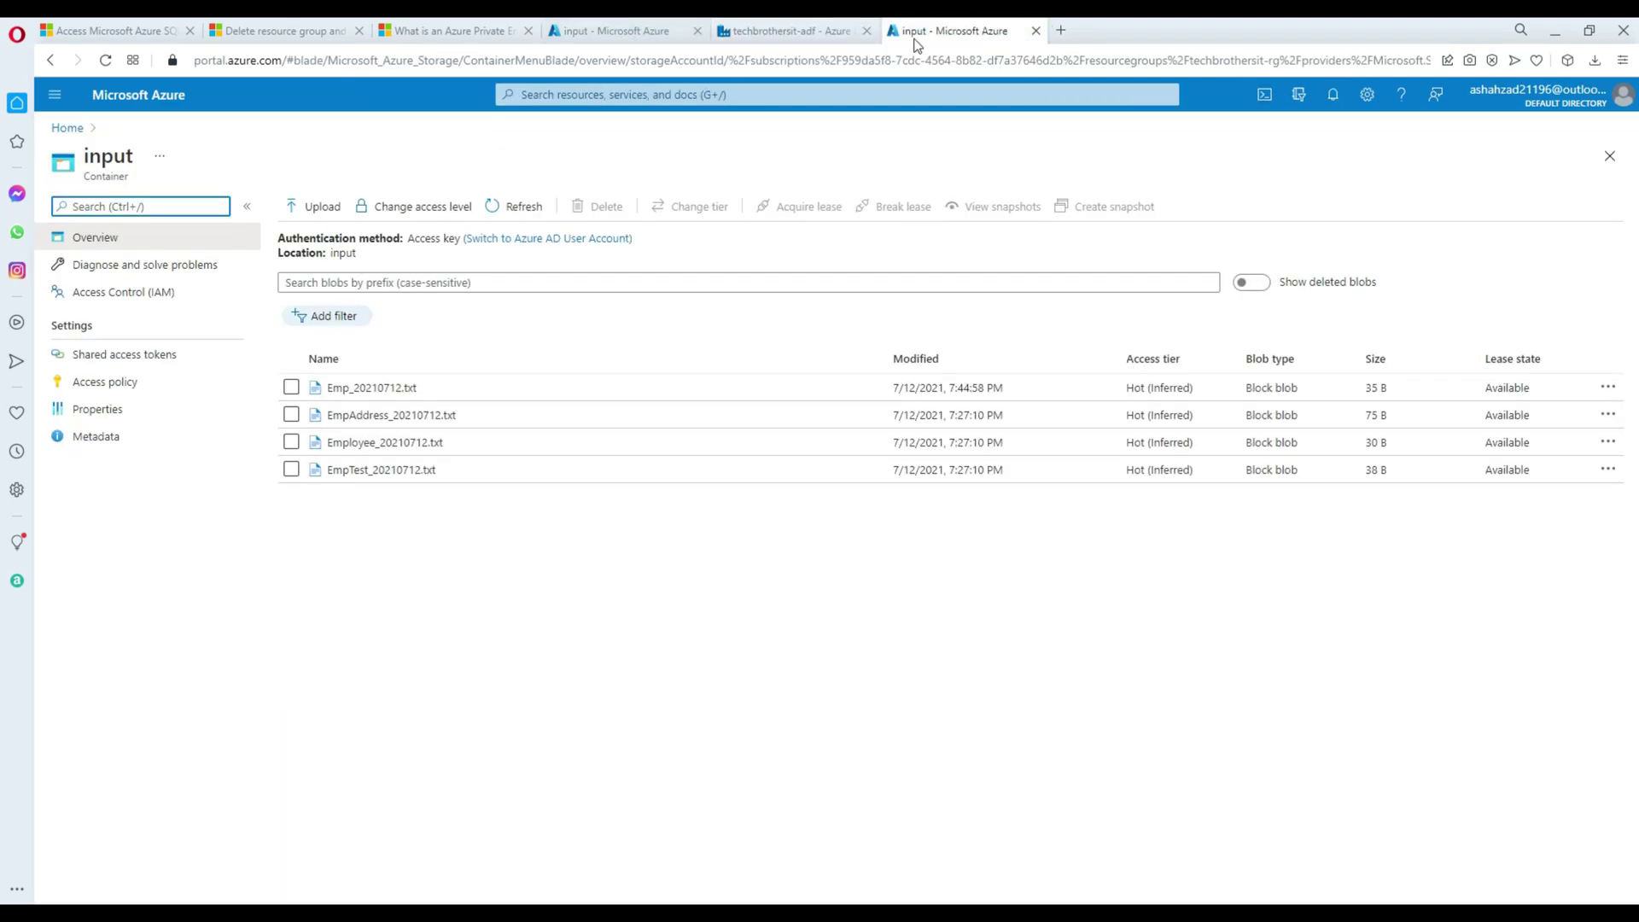
left_click(628, 30)
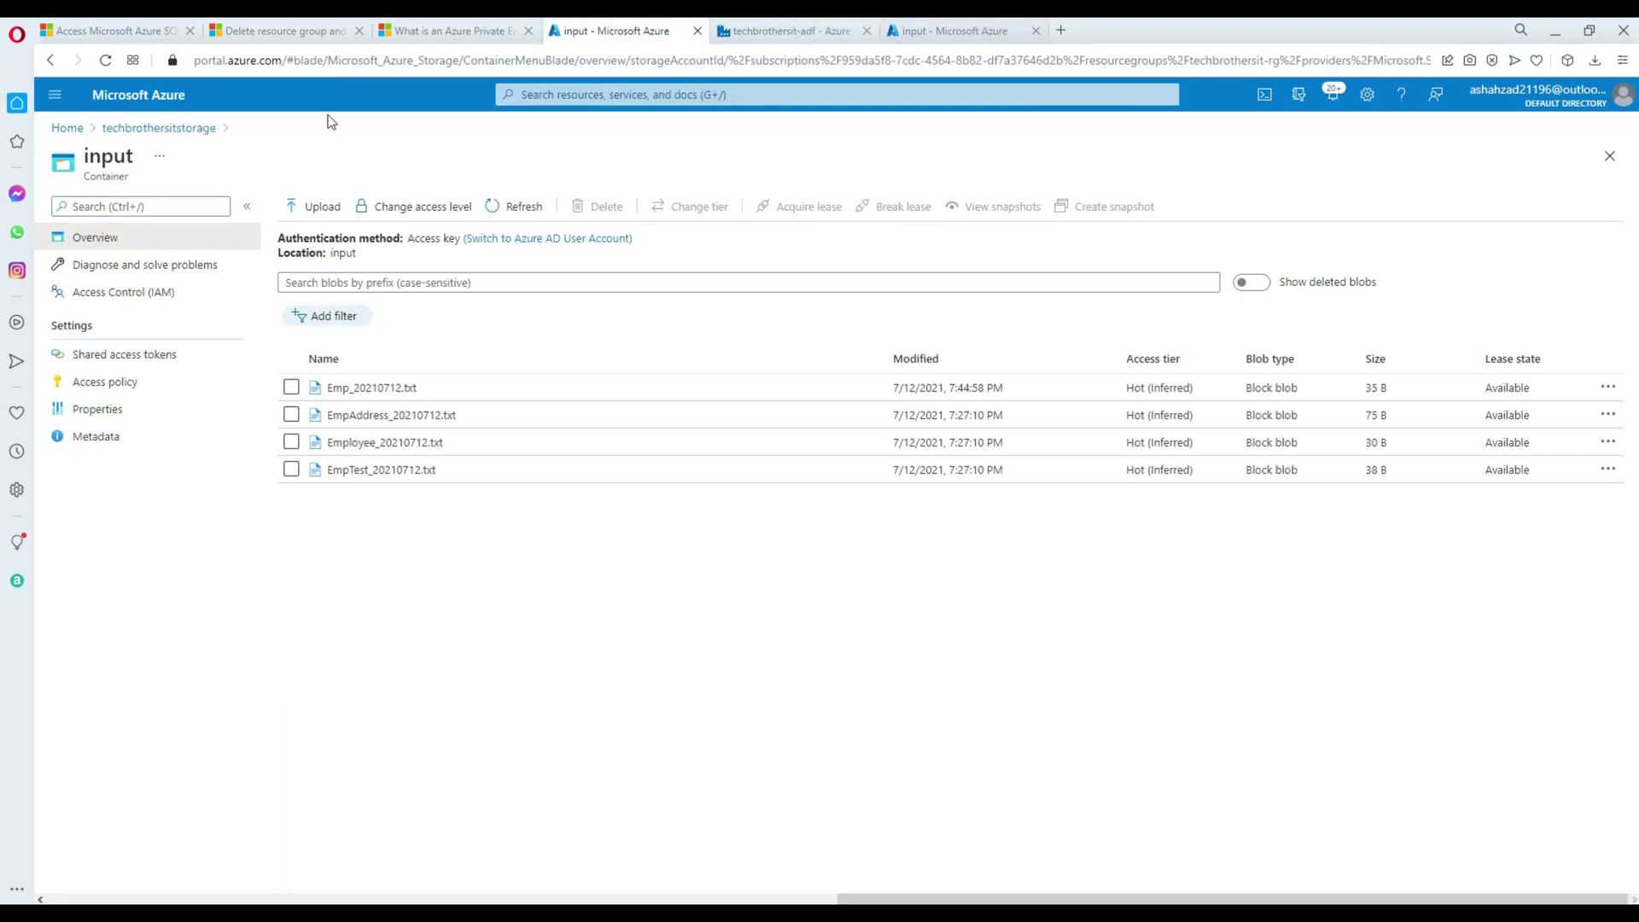
left_click(68, 128)
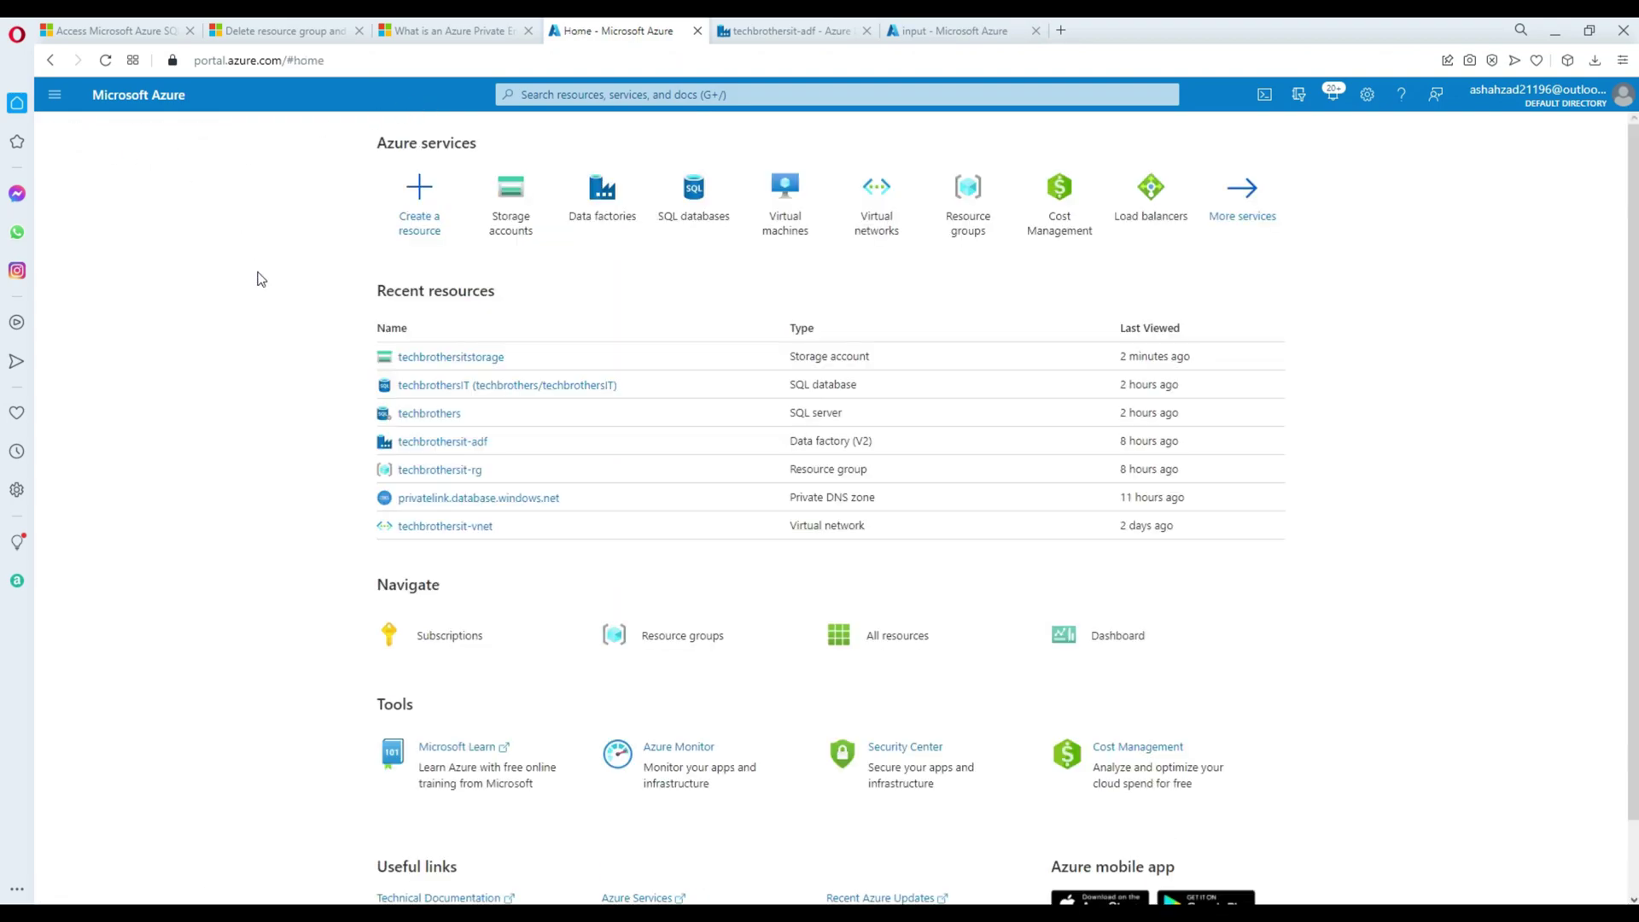
left_click(429, 414)
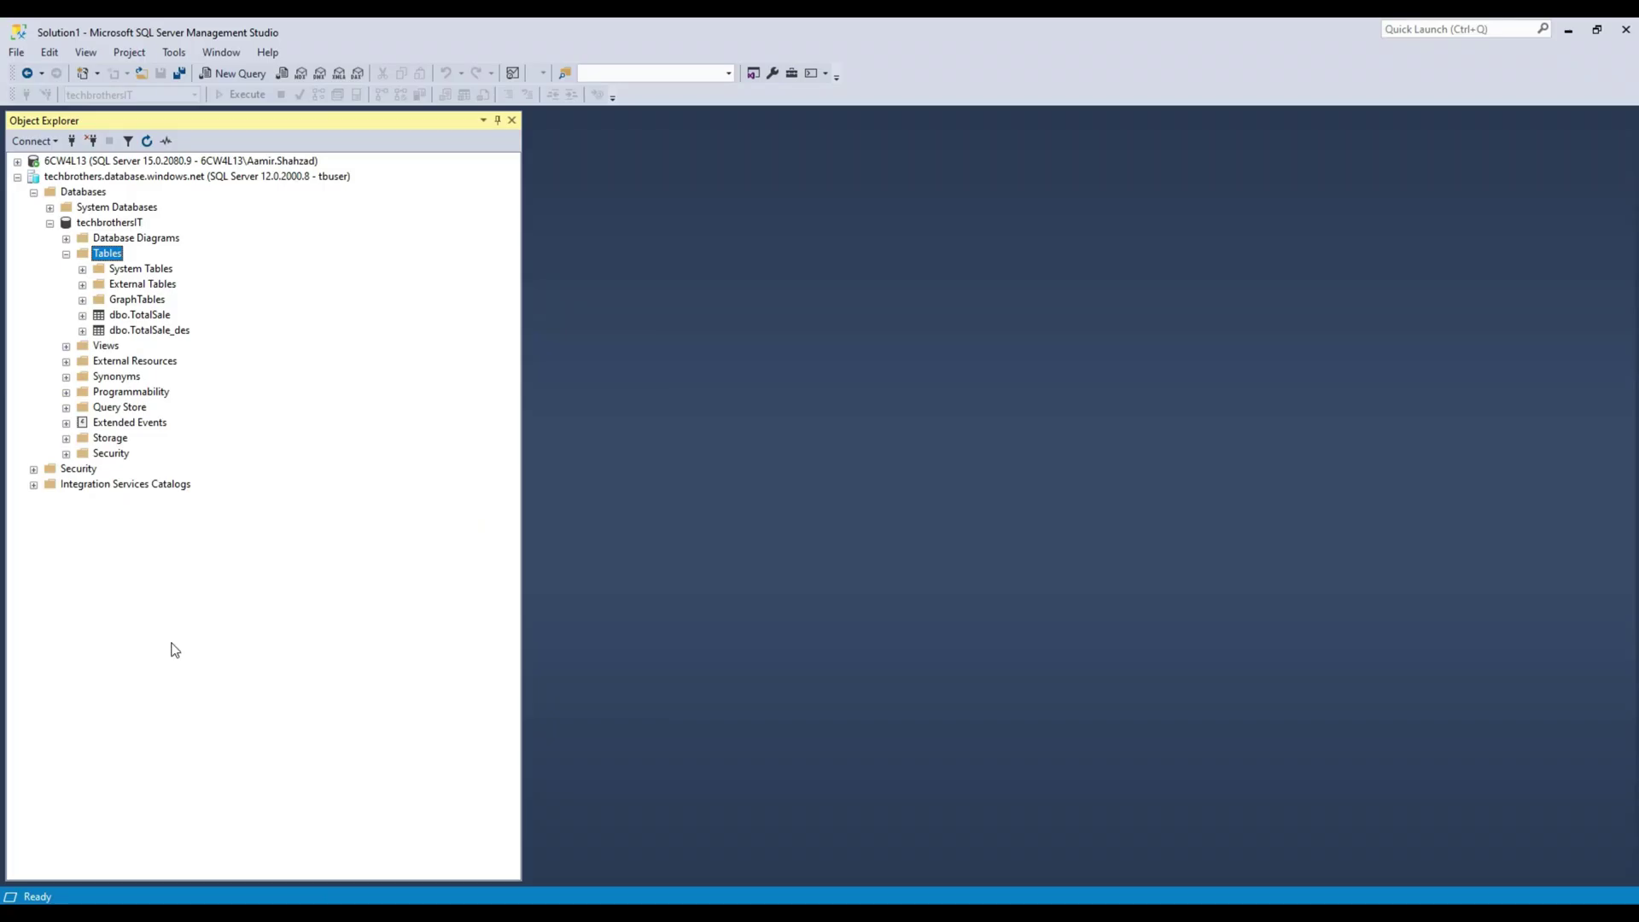
Inspect the existing tables of the techbrothersIT database in SQL Server Management Studio and refresh the object list.
left_click(103, 193)
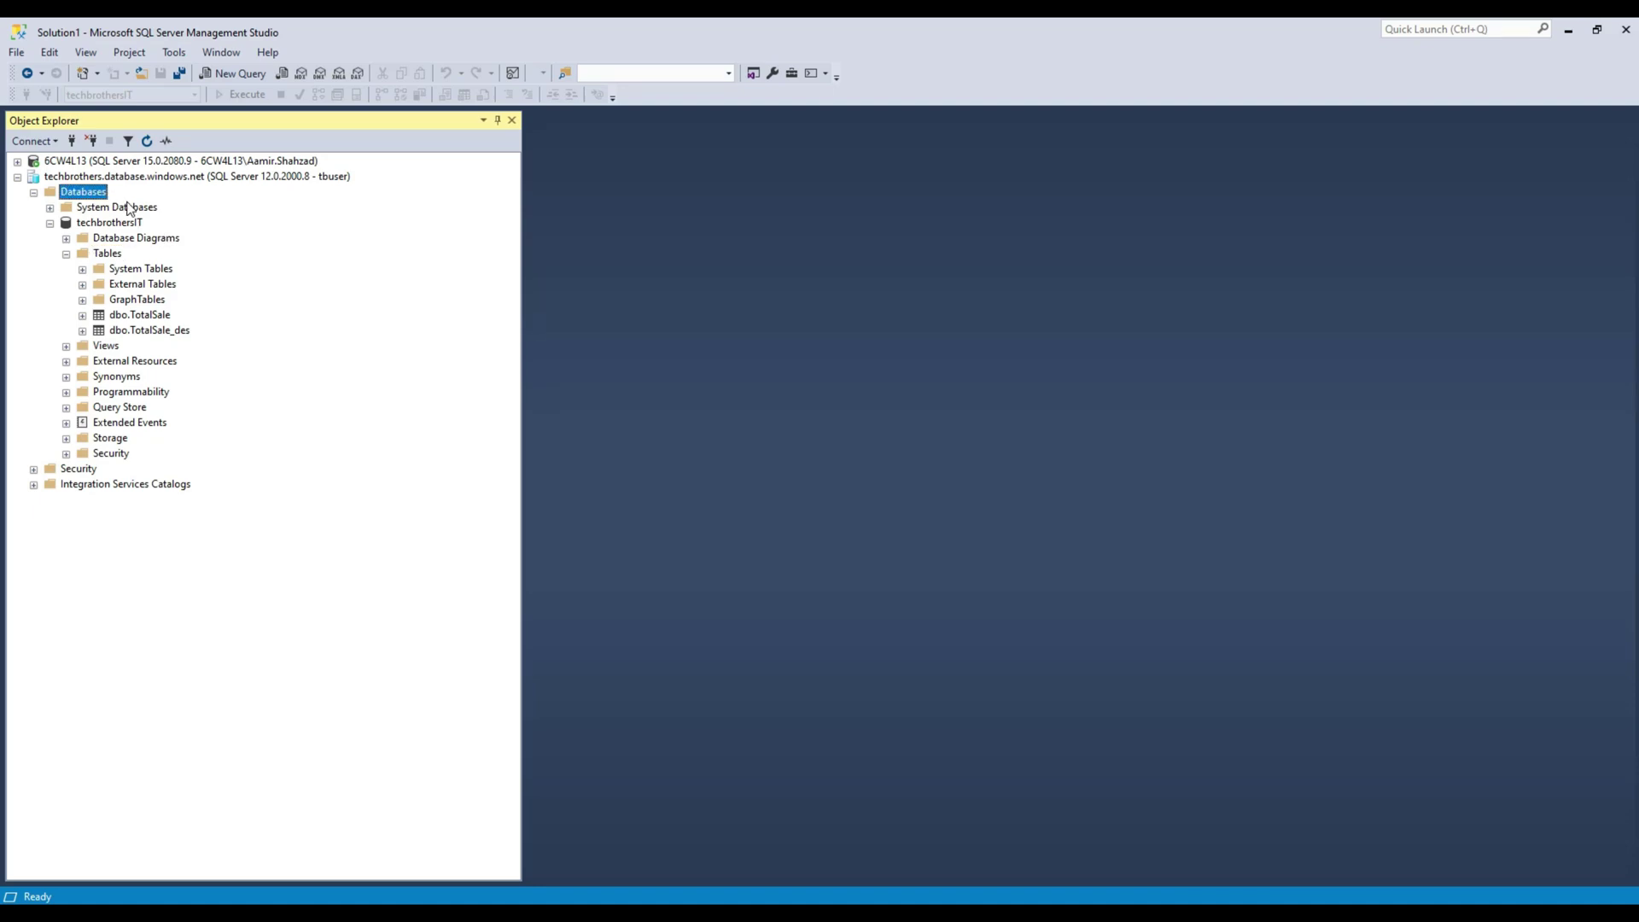
left_click(84, 177)
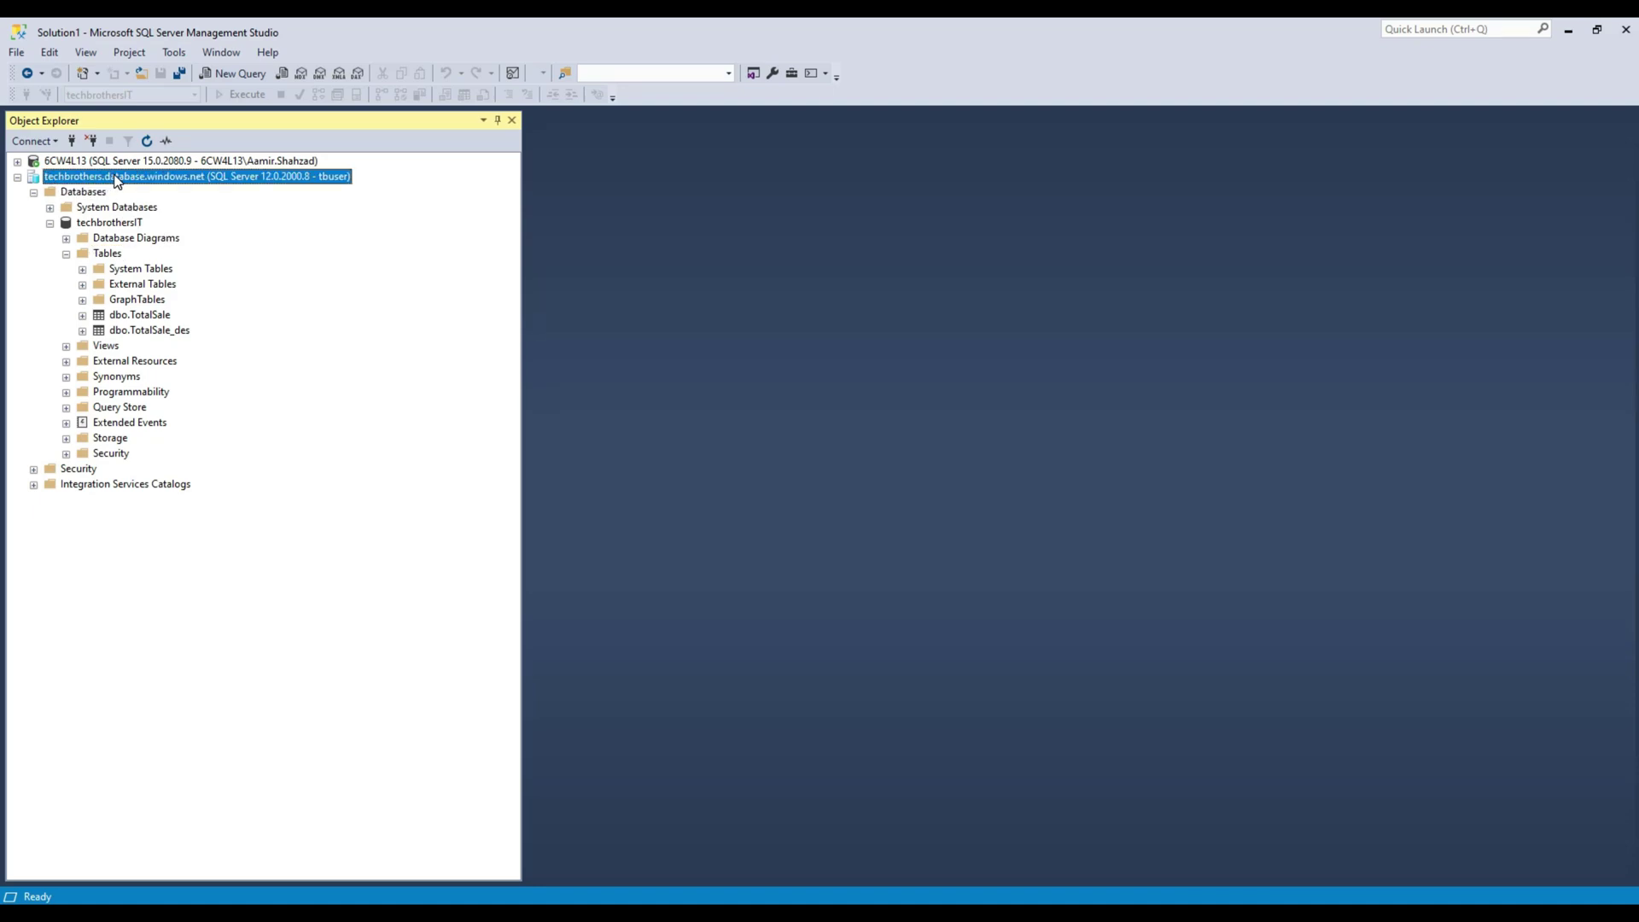
left_click(112, 225)
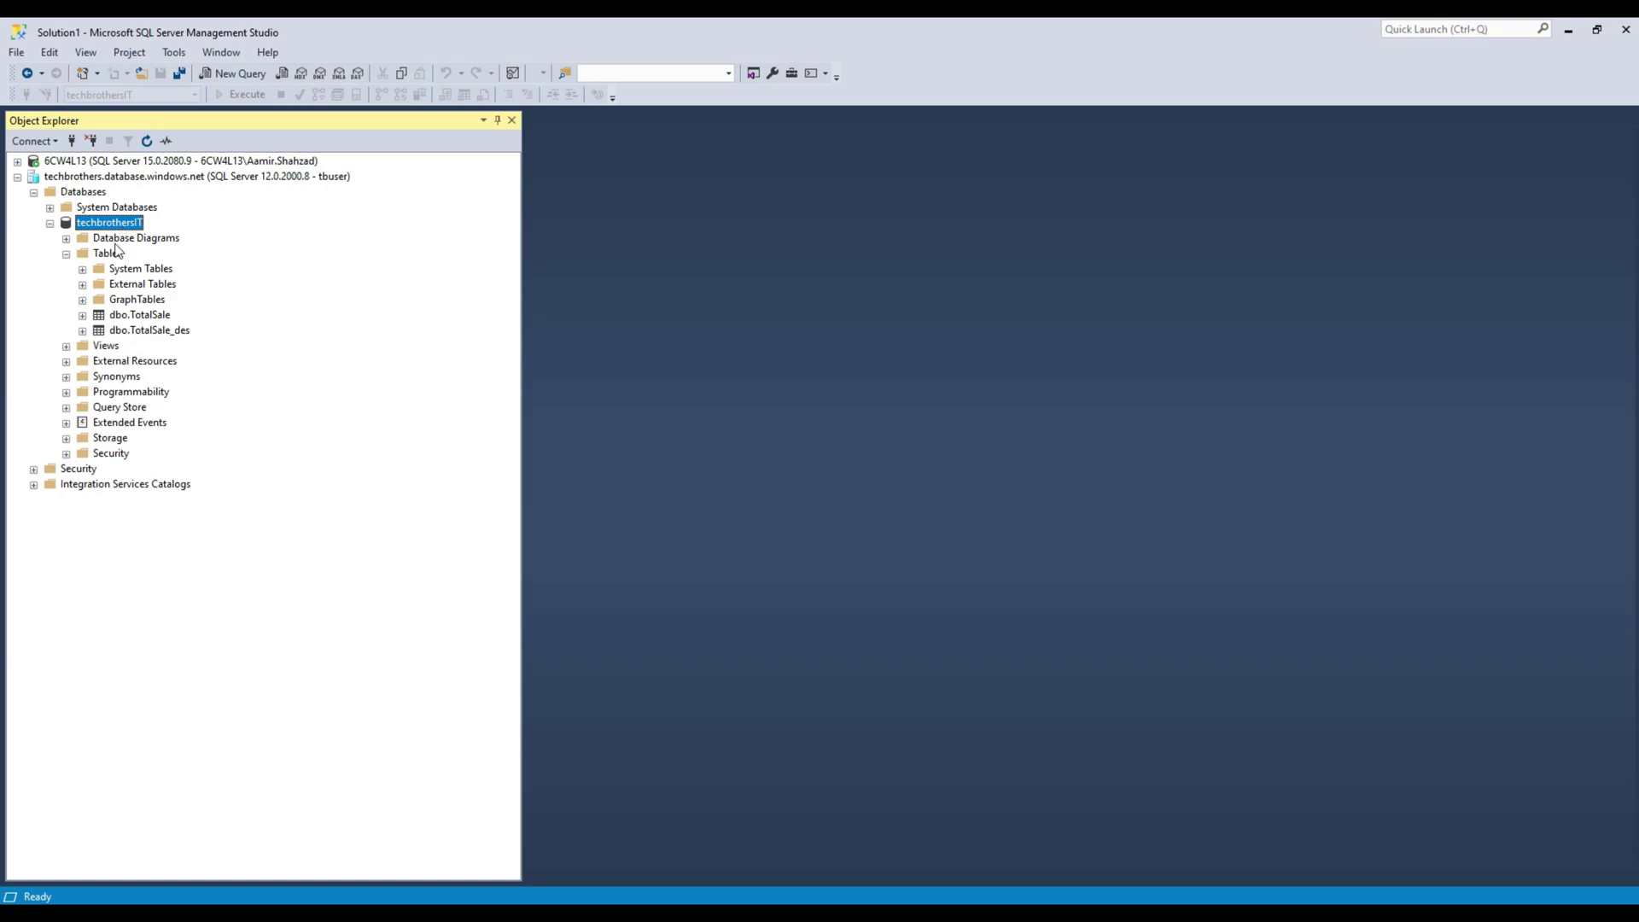
left_click(112, 256)
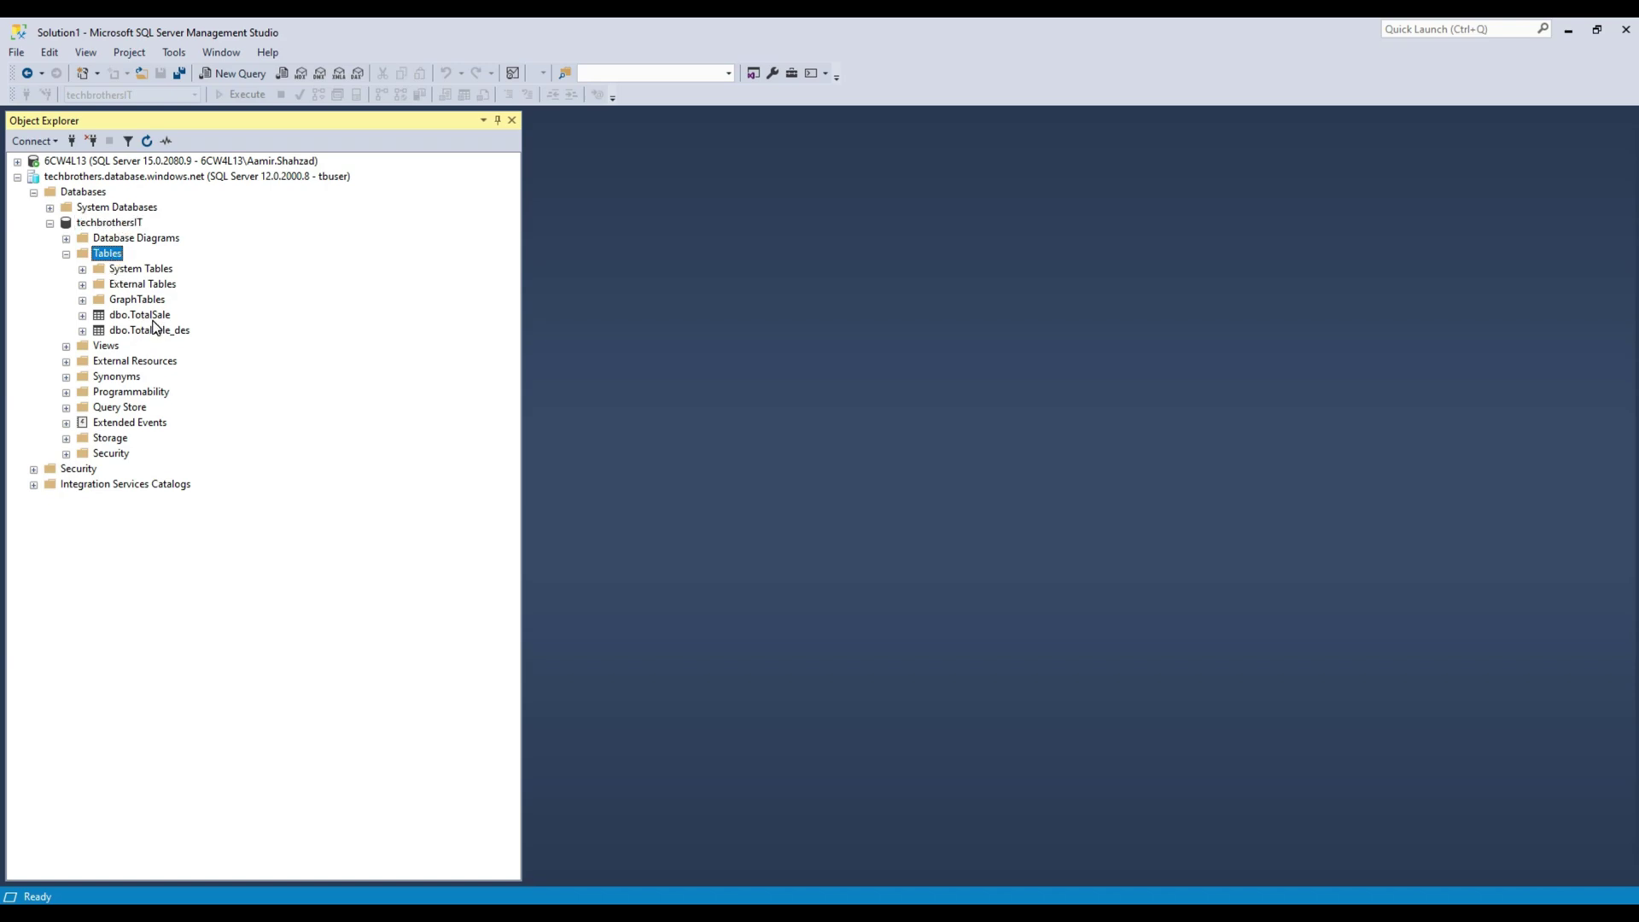
left_click(155, 332)
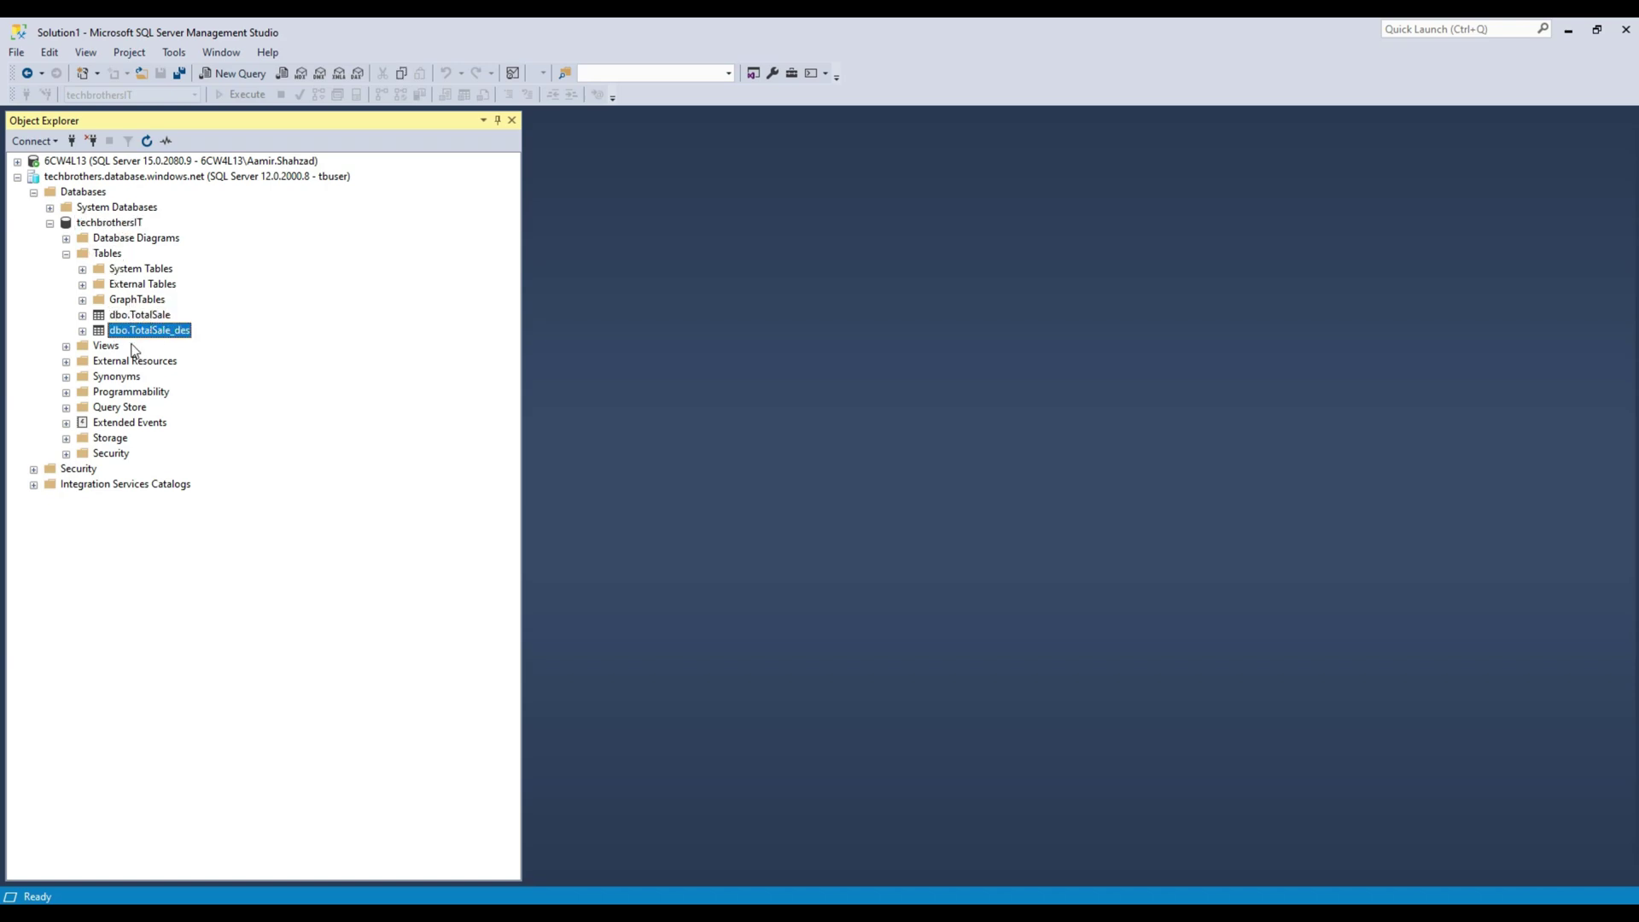
left_click(103, 223)
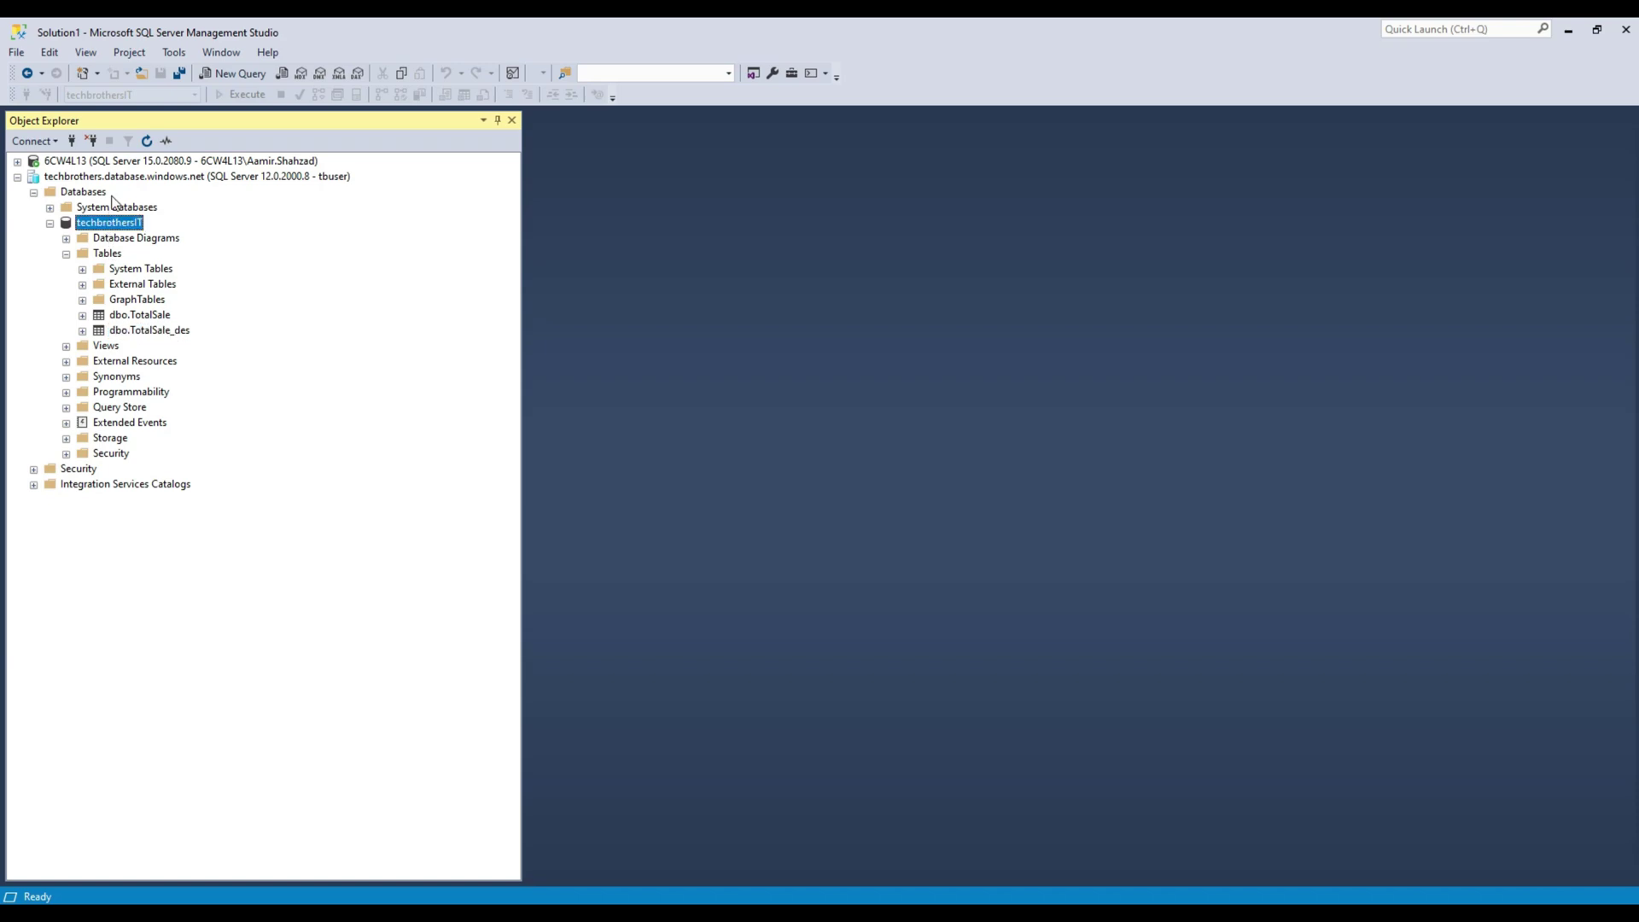
left_click(147, 141)
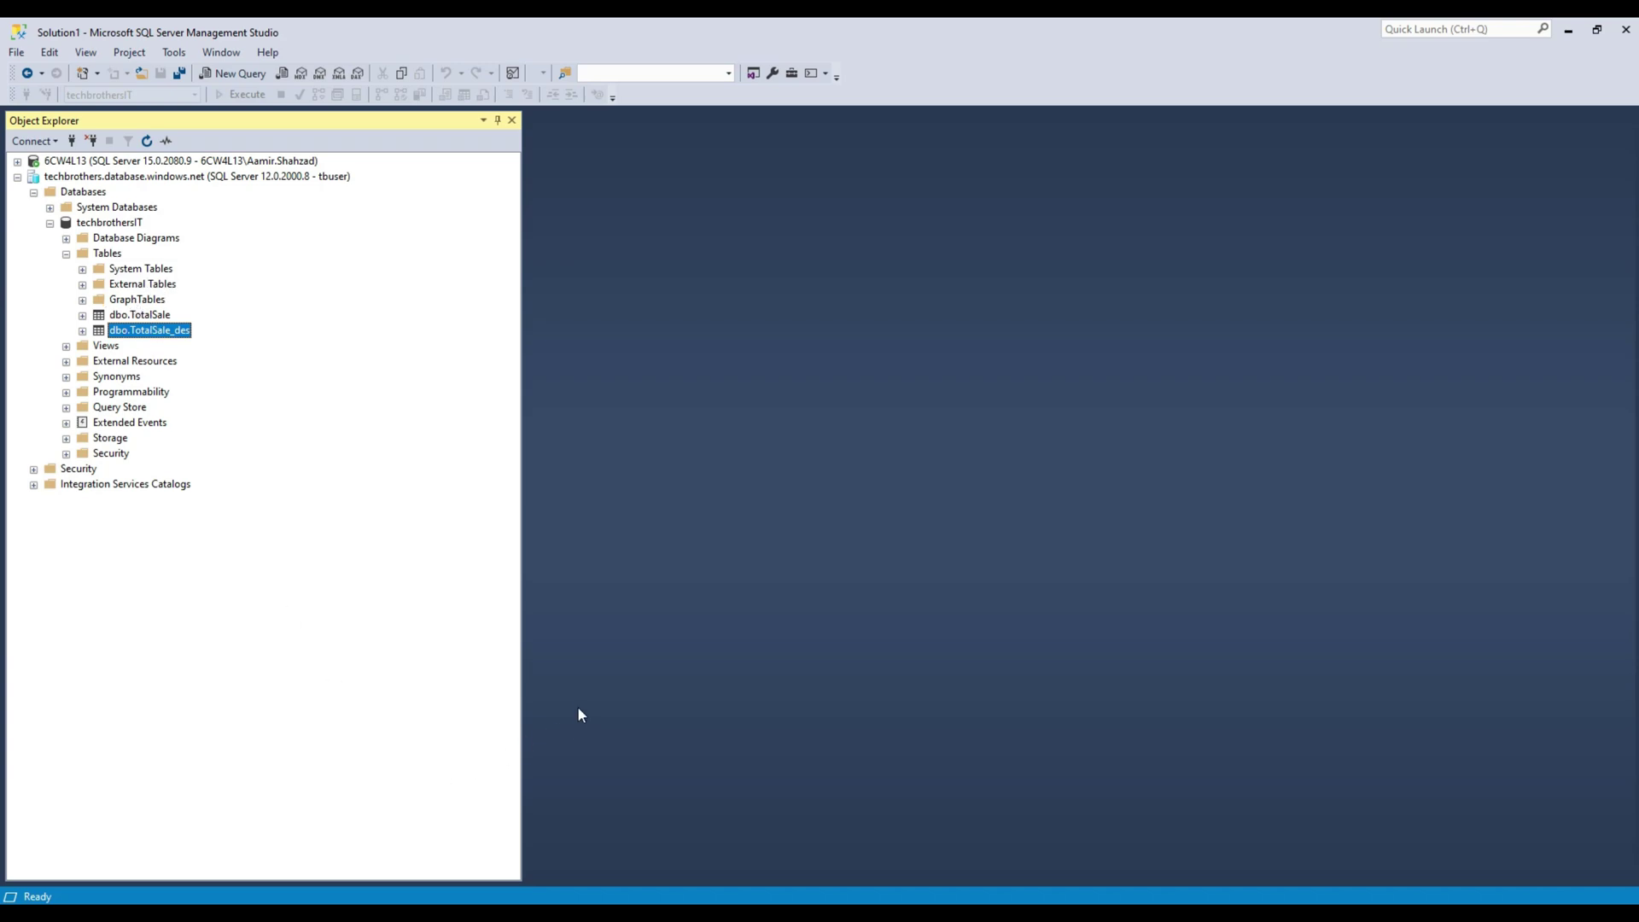
Switch to the techbrothersit-adf data factory in the browser and create a new pipeline named pl_LoadMultipetables.
left_click(830, 912)
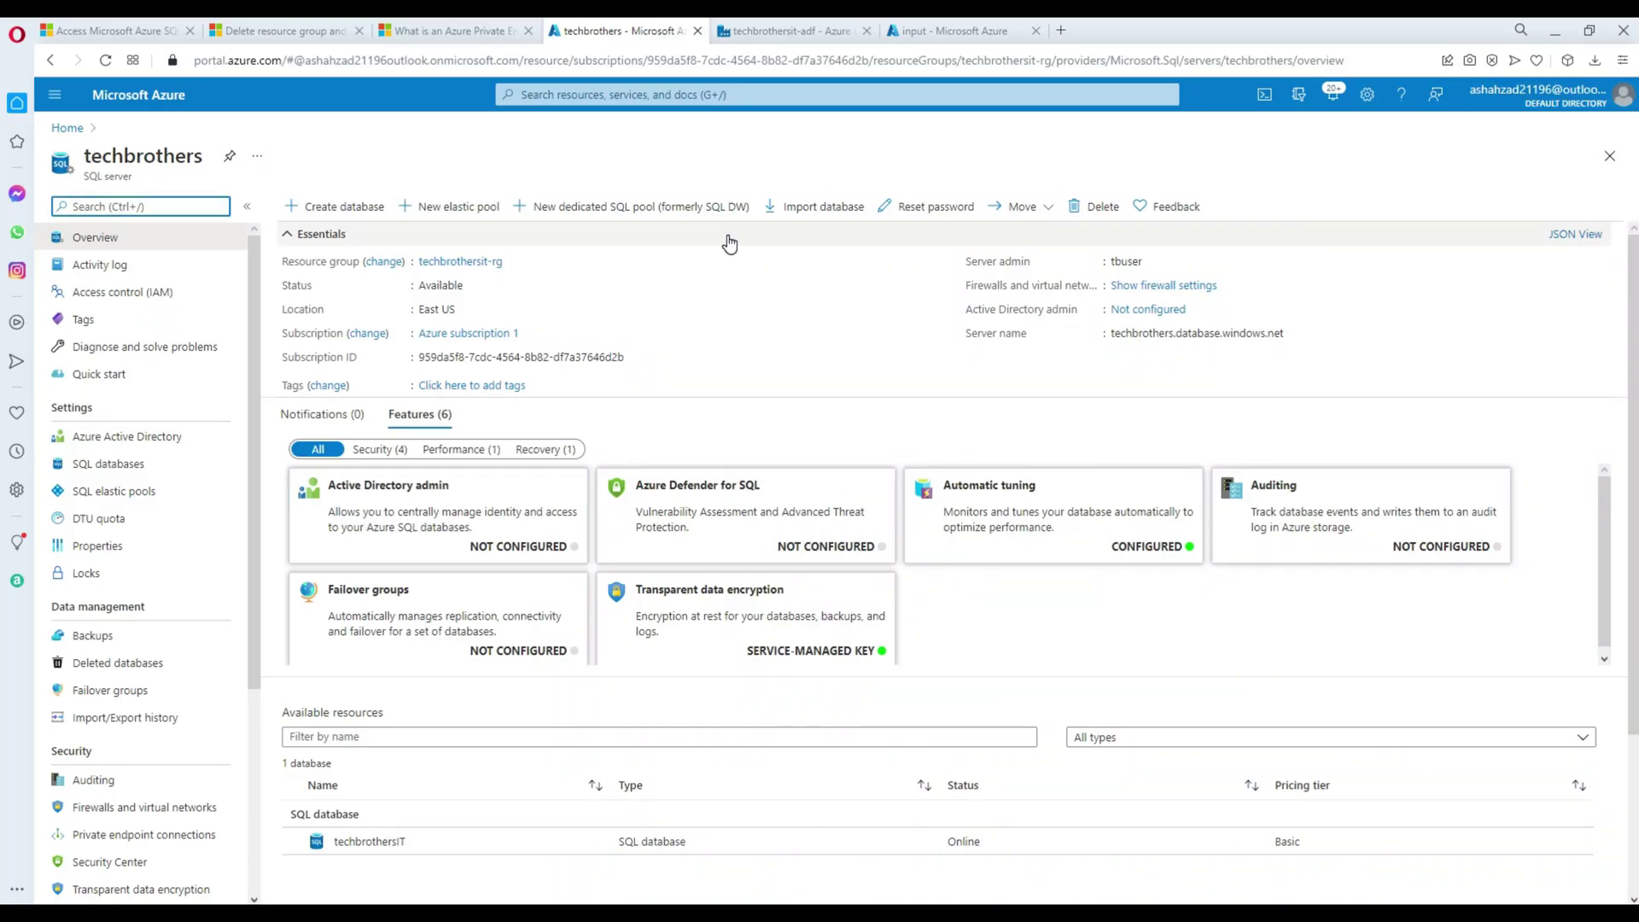
left_click(751, 30)
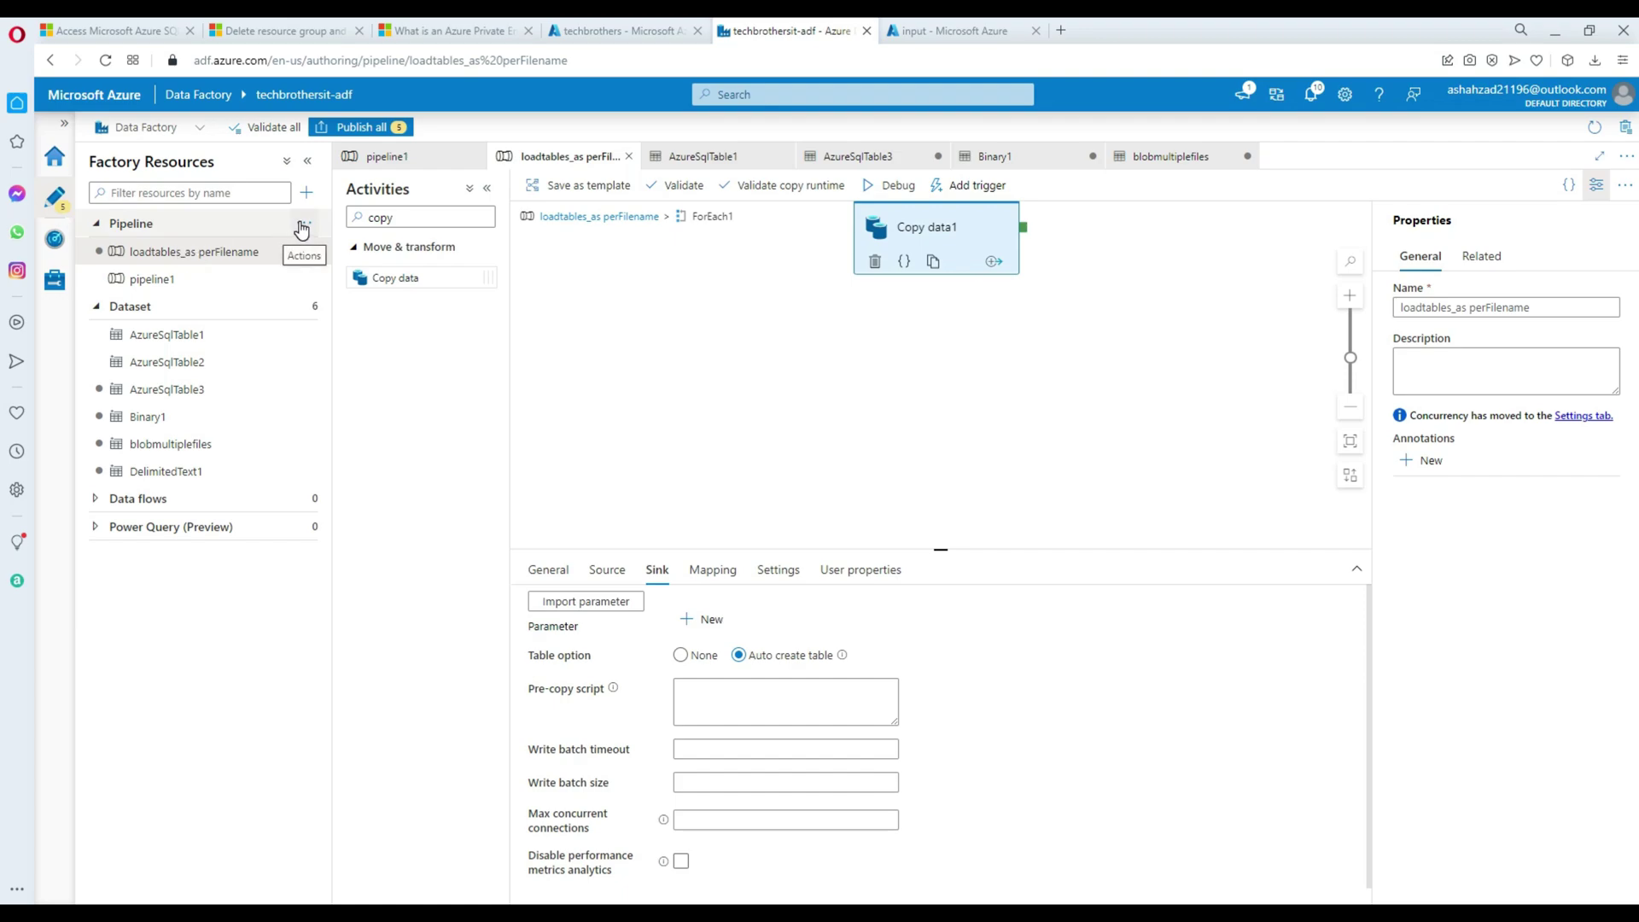
left_click(301, 227)
left_click(345, 259)
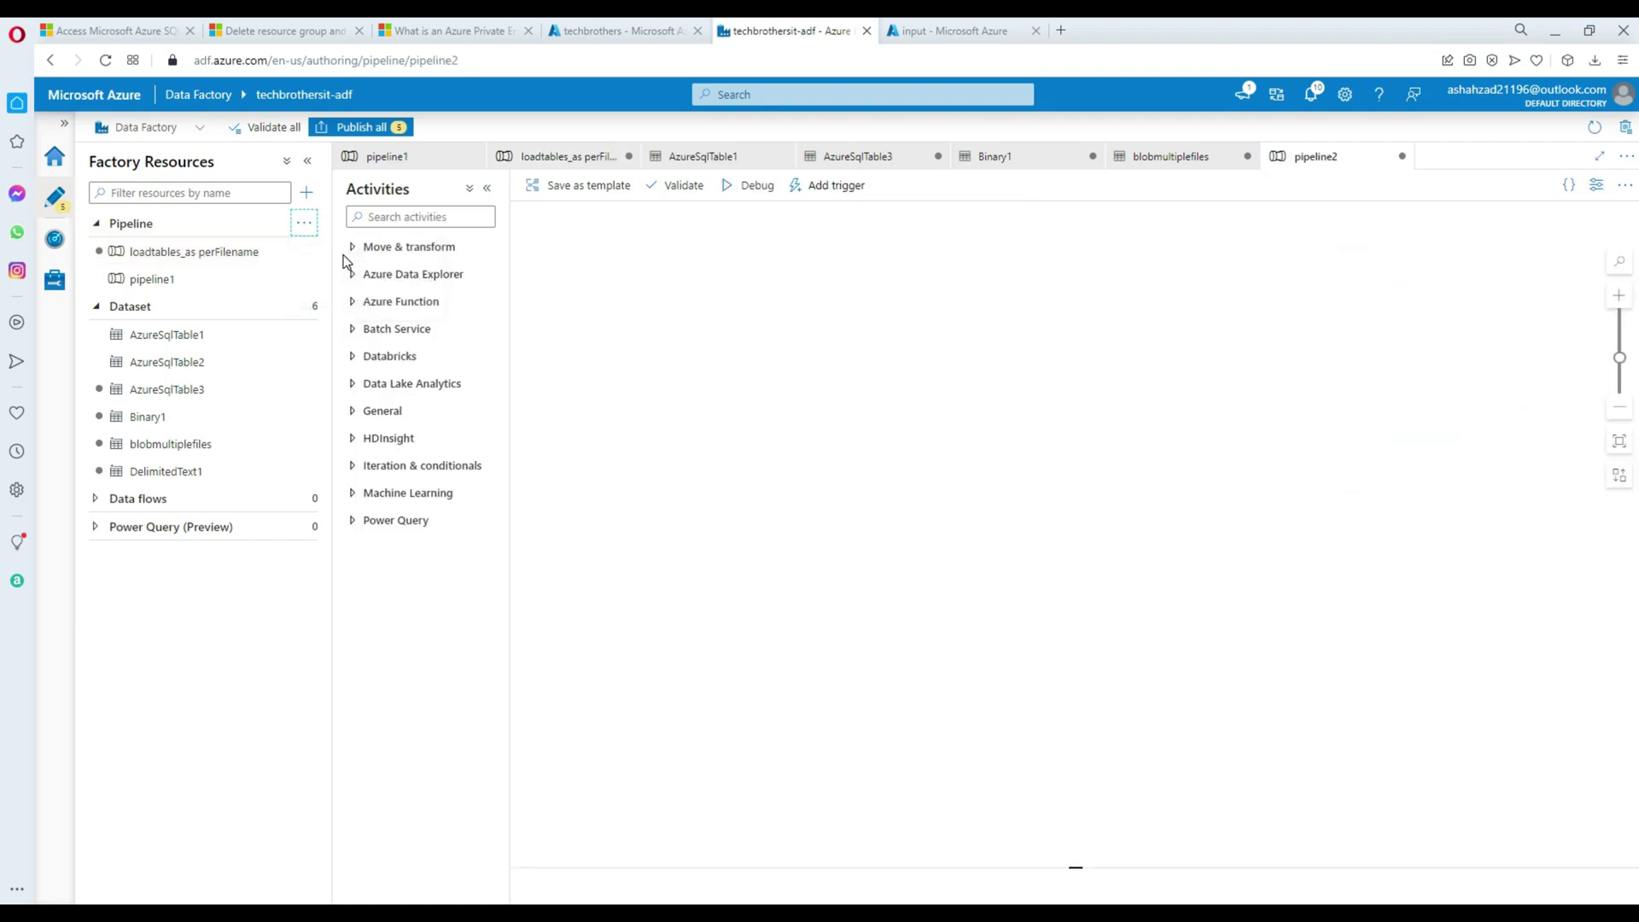
type("pl")
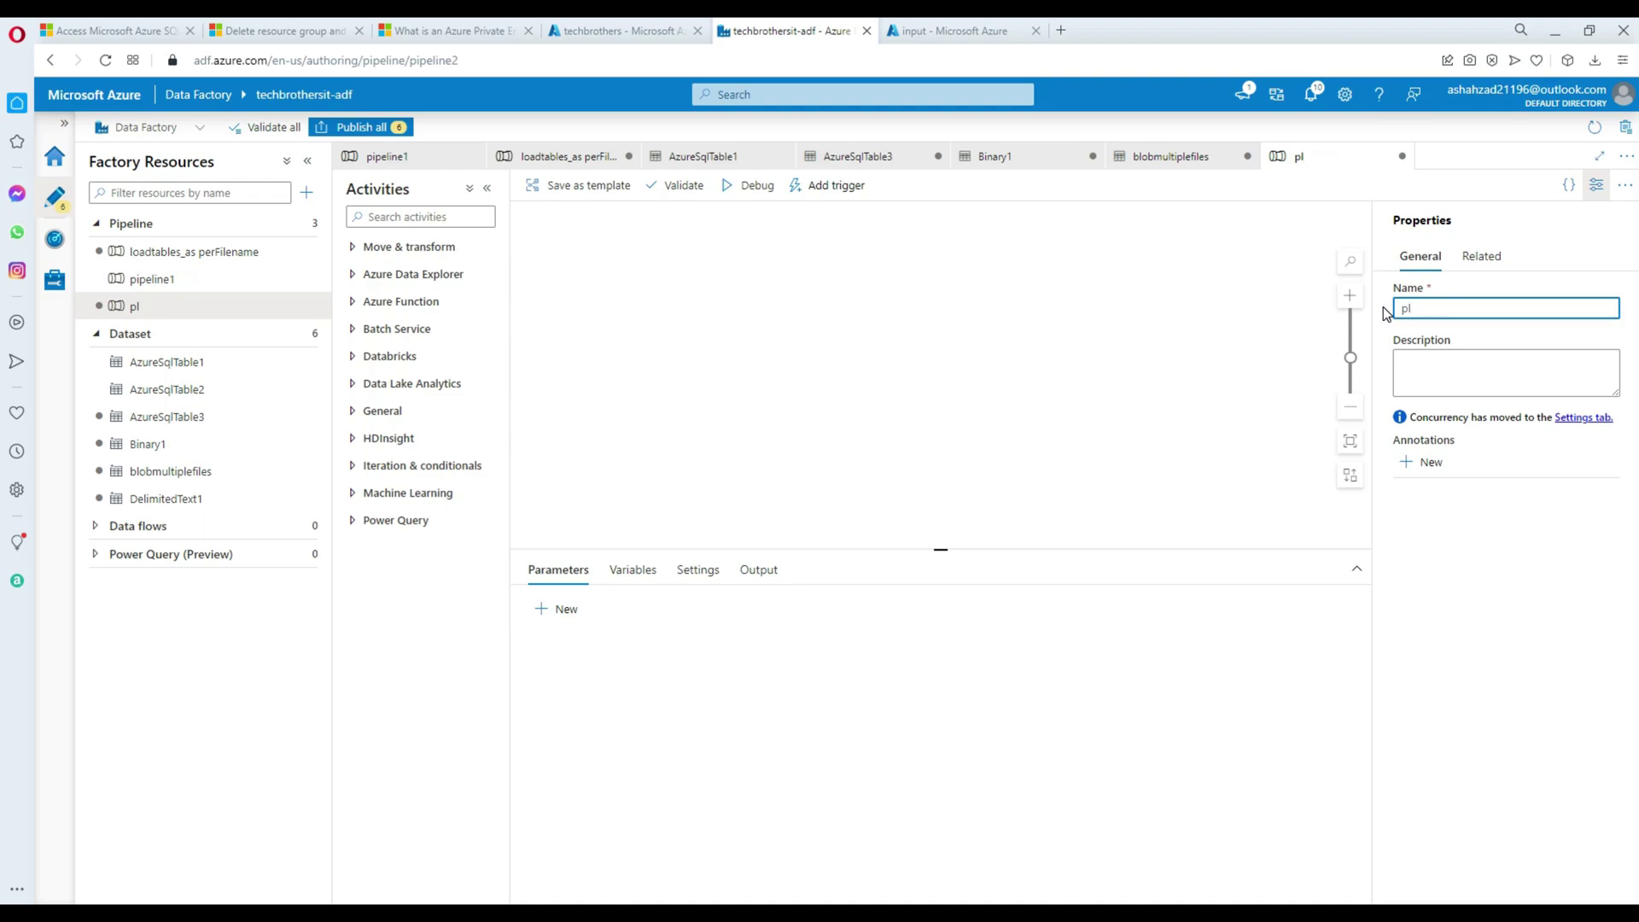
type("_LoadMultipetables")
left_click(1024, 401)
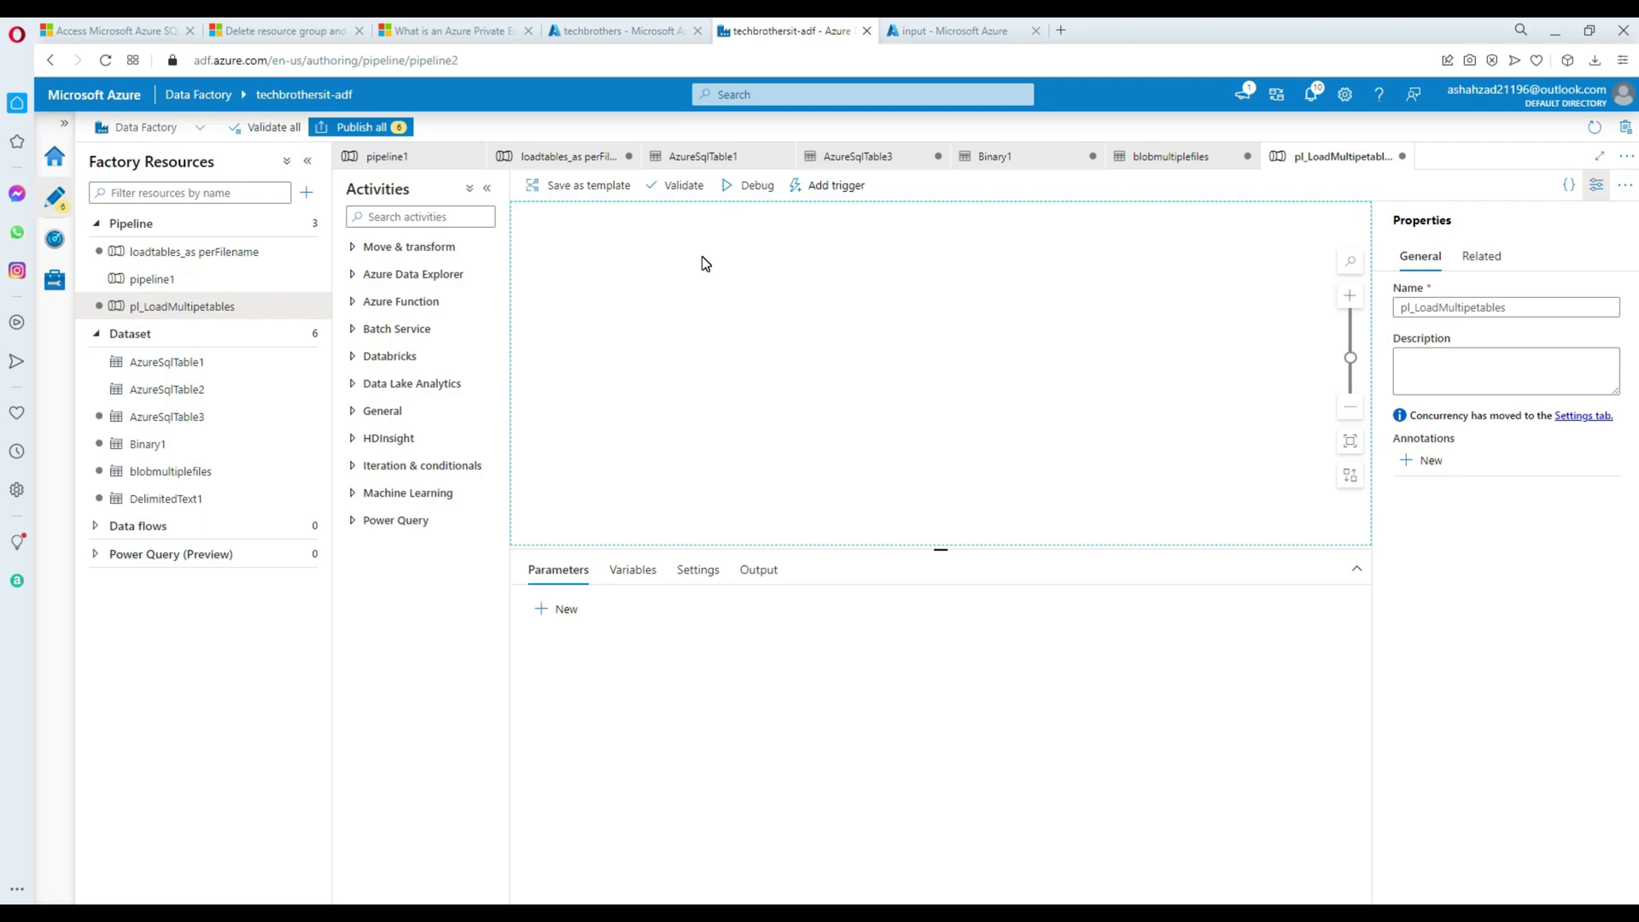
Add a Get Metadata activity to the upper-left area of the pipeline canvas and open its dataset settings.
left_click(481, 219)
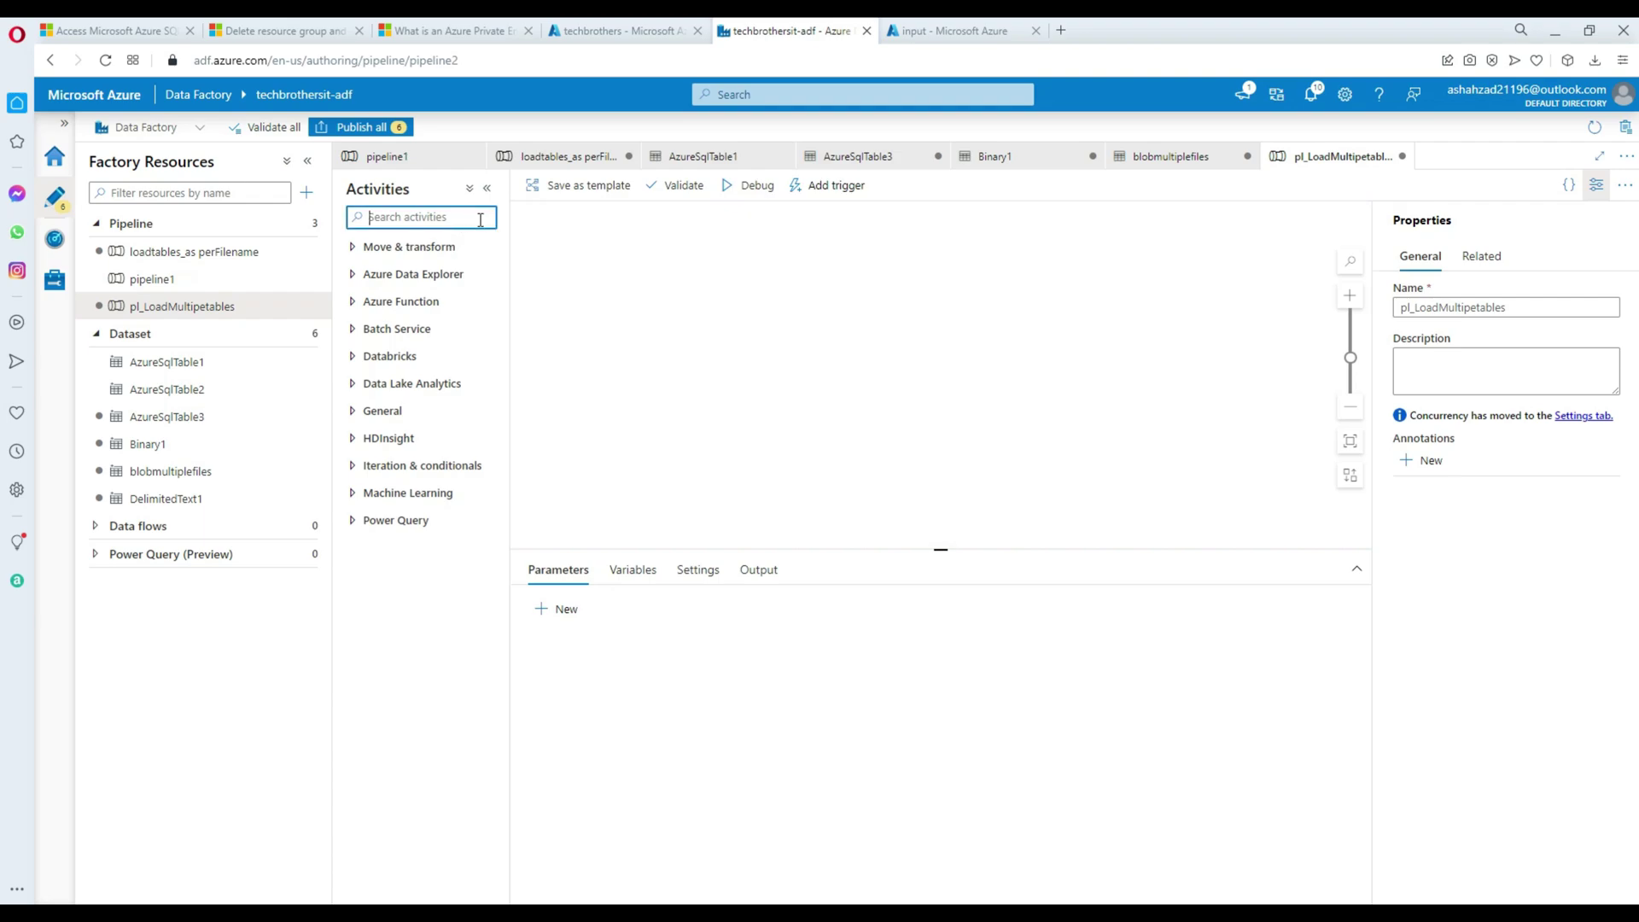
type("meta")
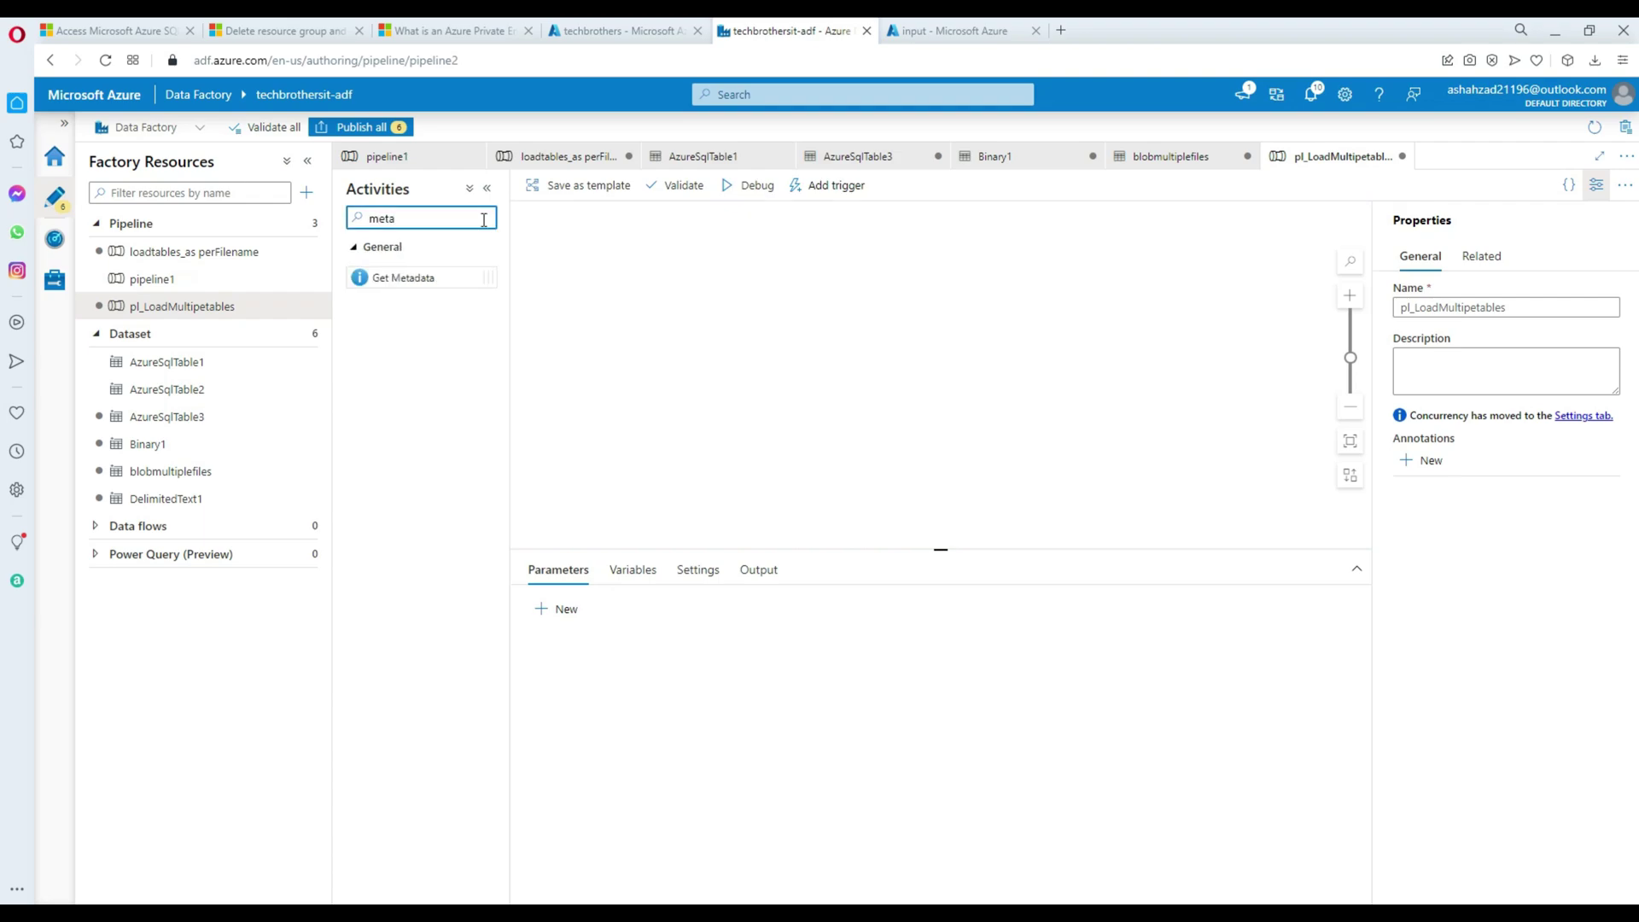
left_click_drag(409, 269, 612, 283)
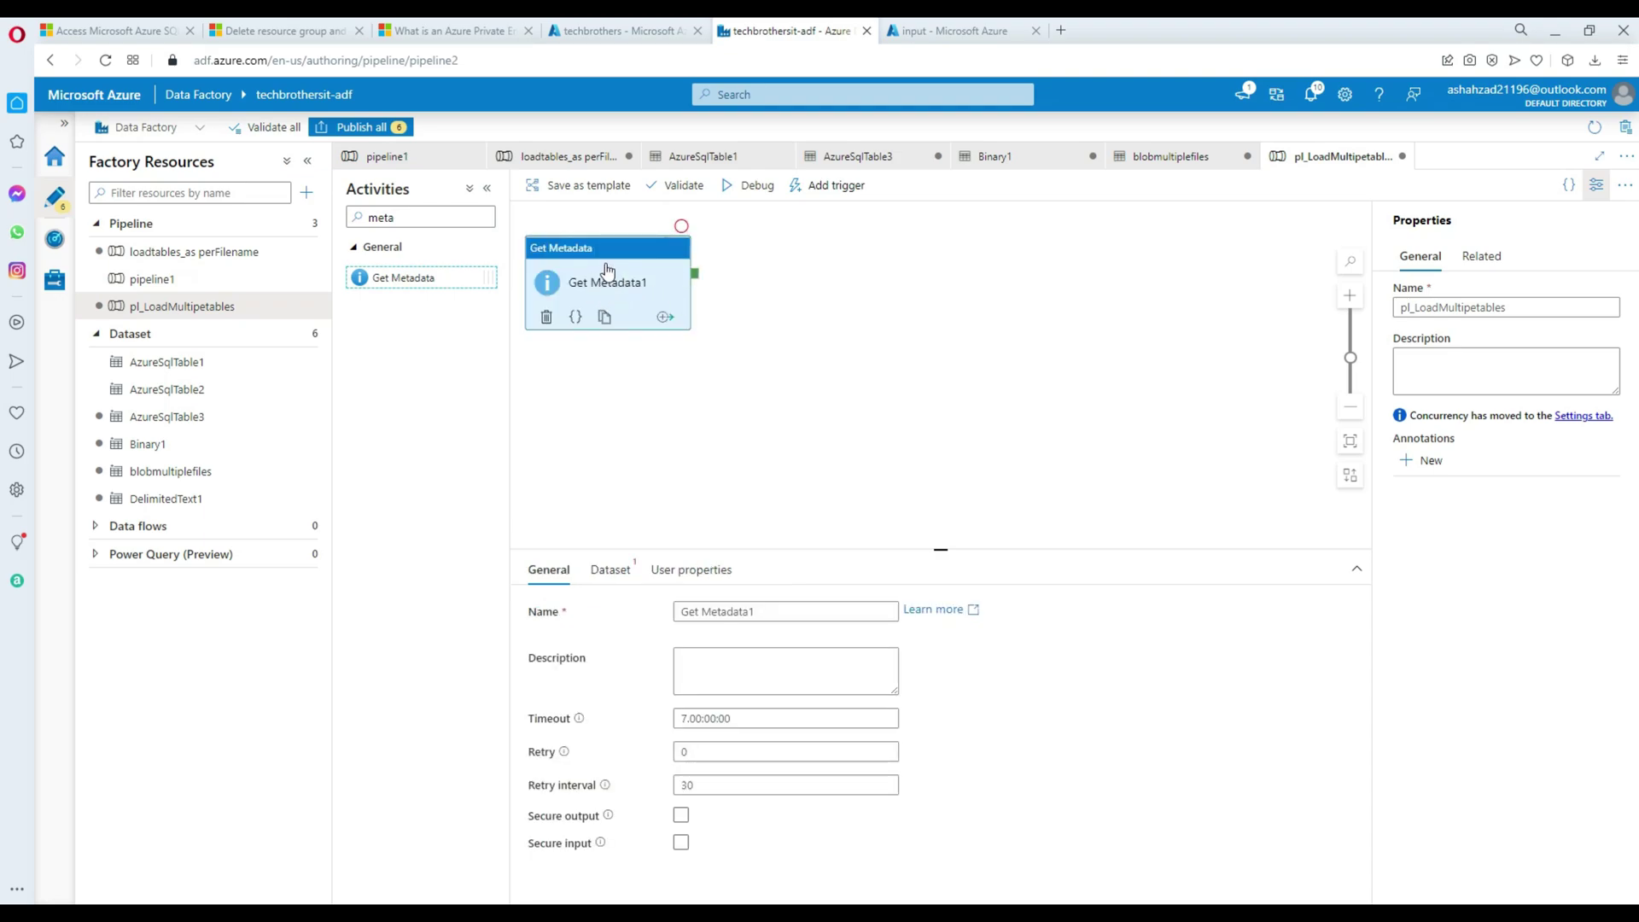
left_click_drag(601, 254, 650, 257)
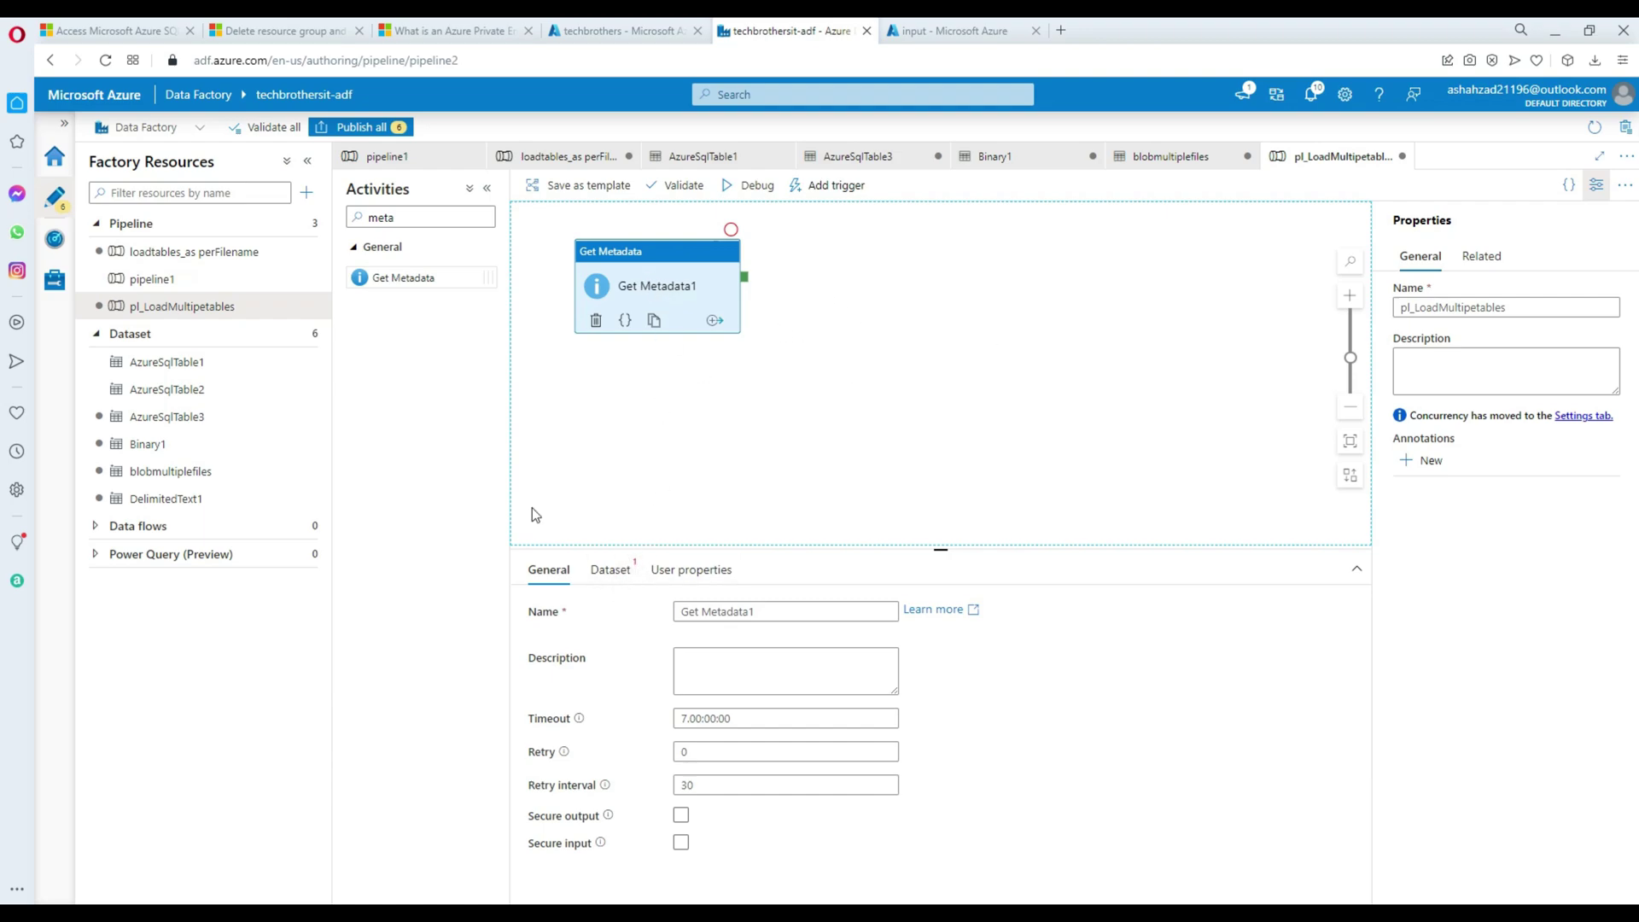
left_click(606, 578)
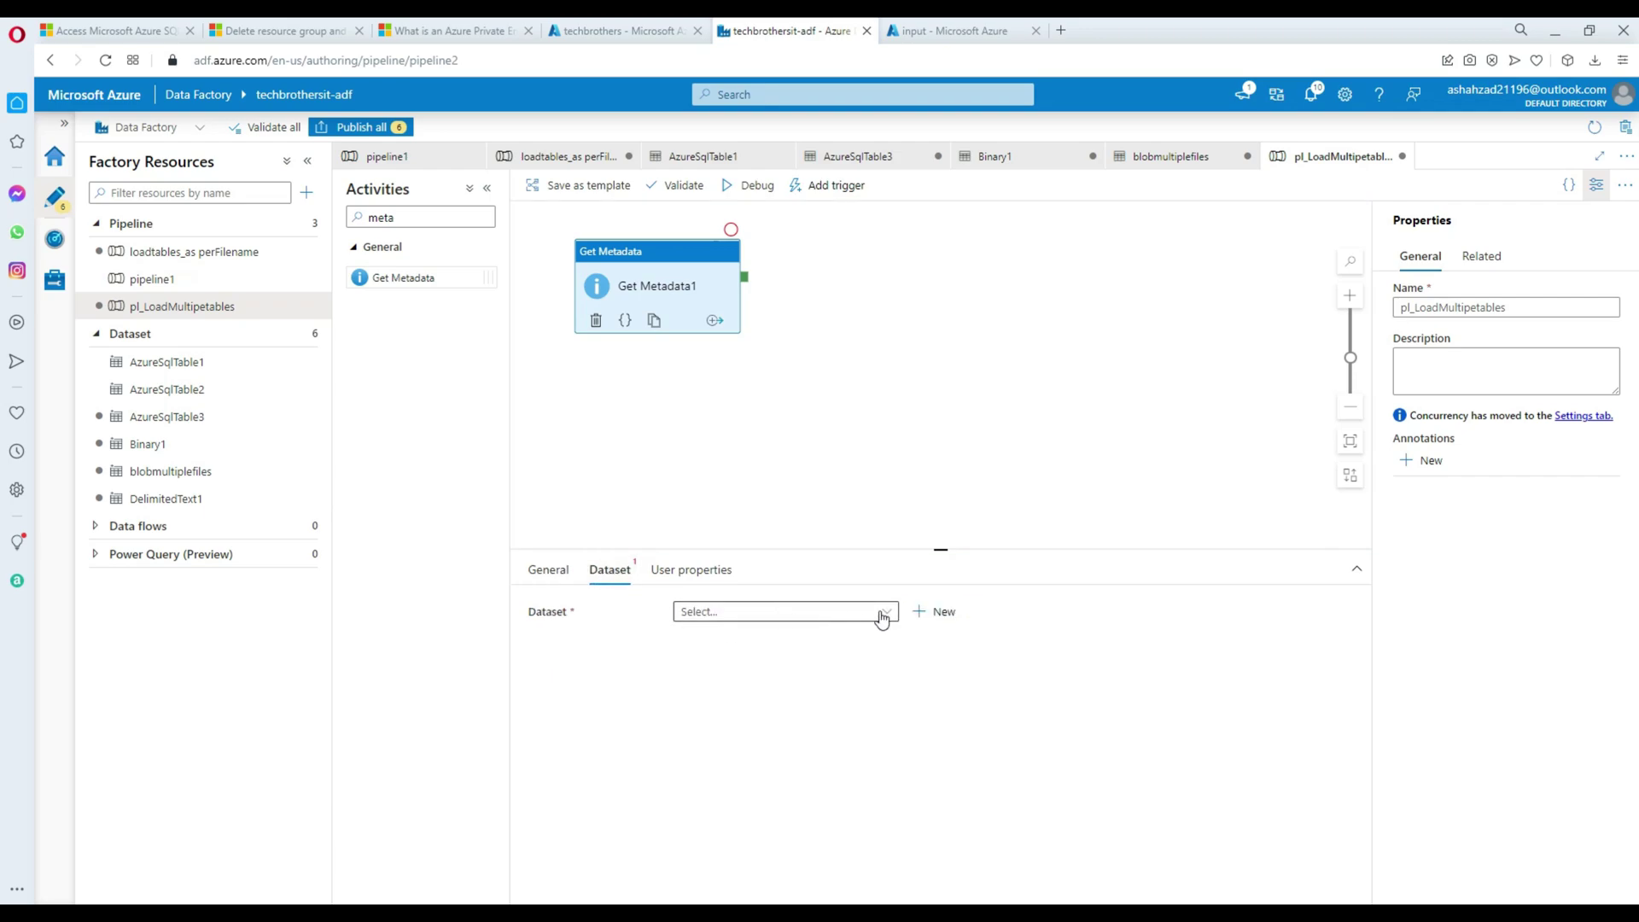
Start a new Azure Blob Storage dataset in DelimitedText format for the Get Metadata activity and name it GetMetaData.
left_click(920, 614)
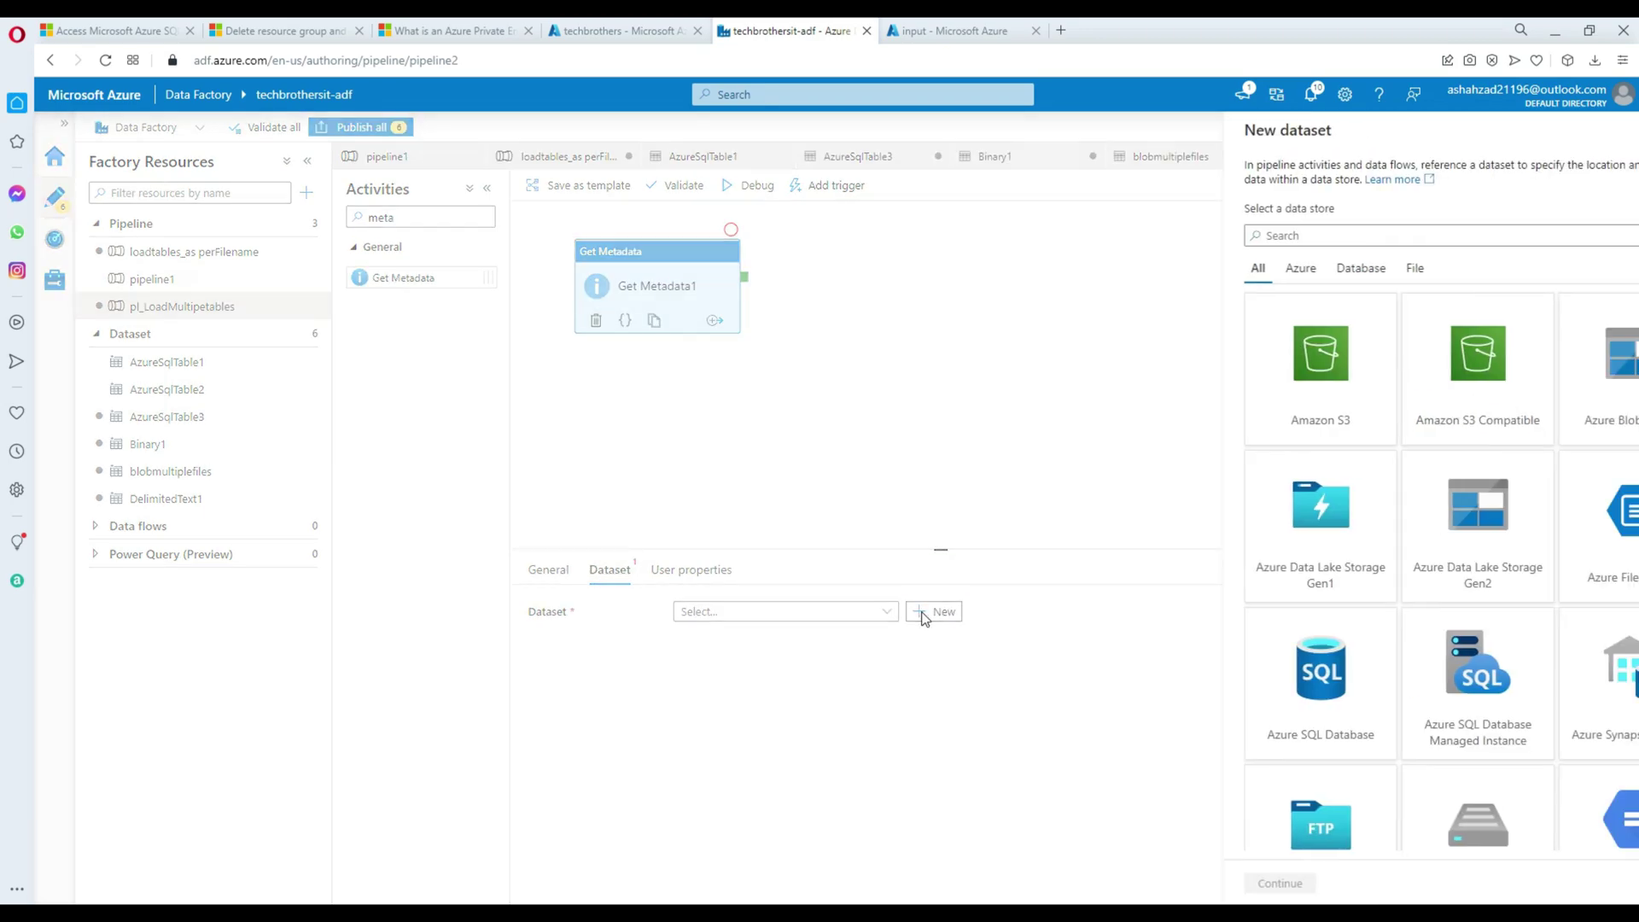
type("blob")
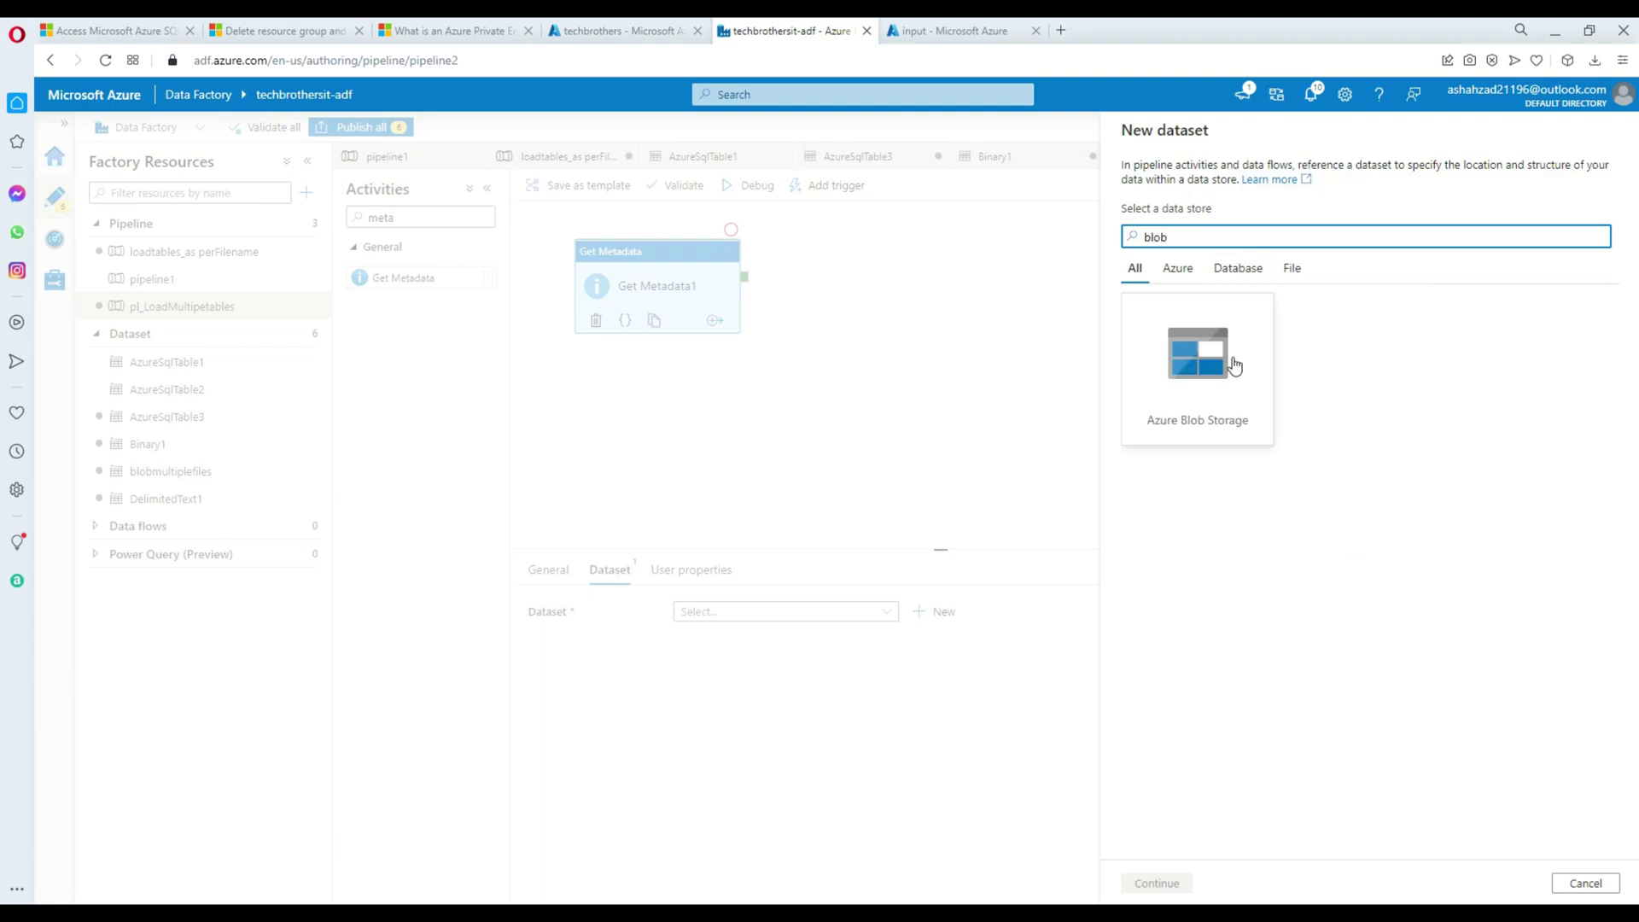
left_click(1228, 369)
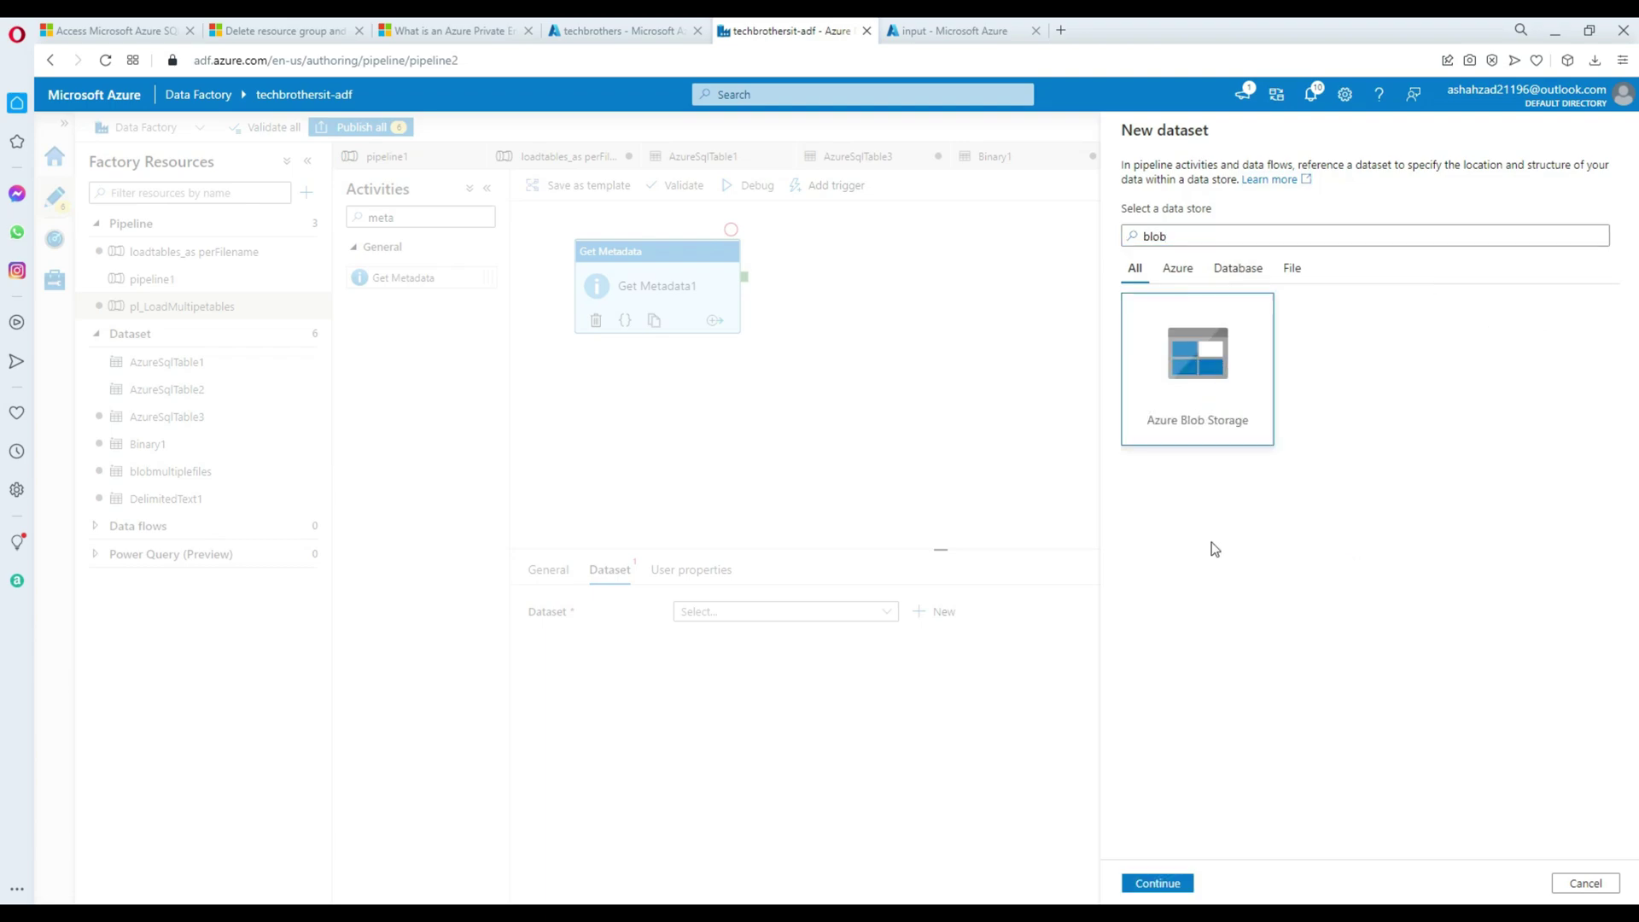
left_click(1158, 883)
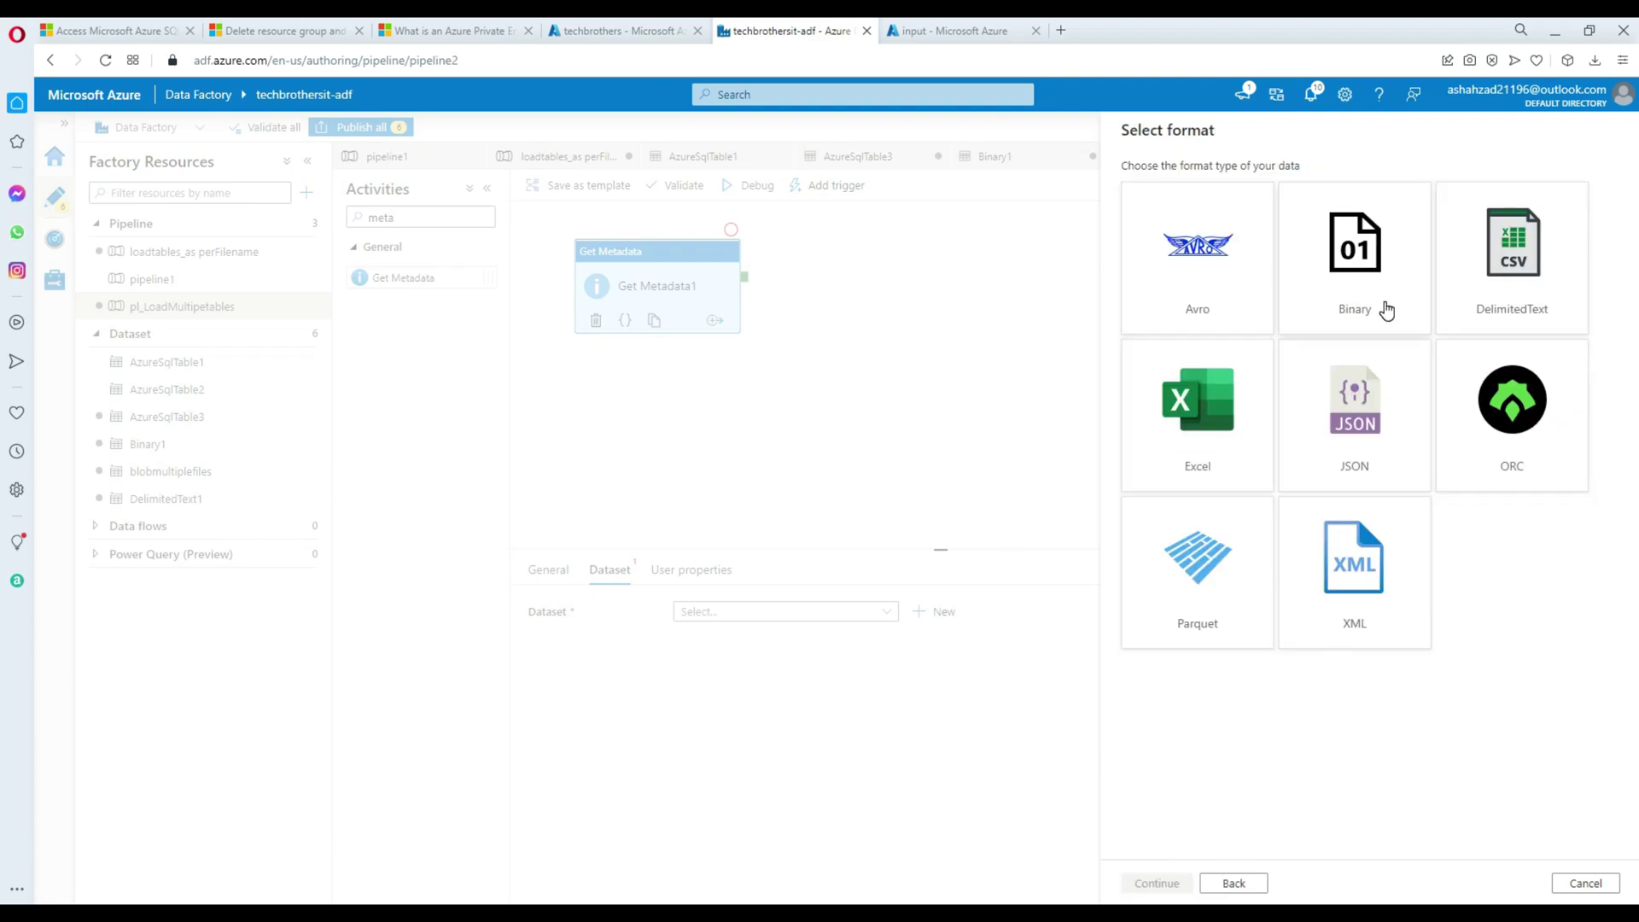
left_click(1523, 290)
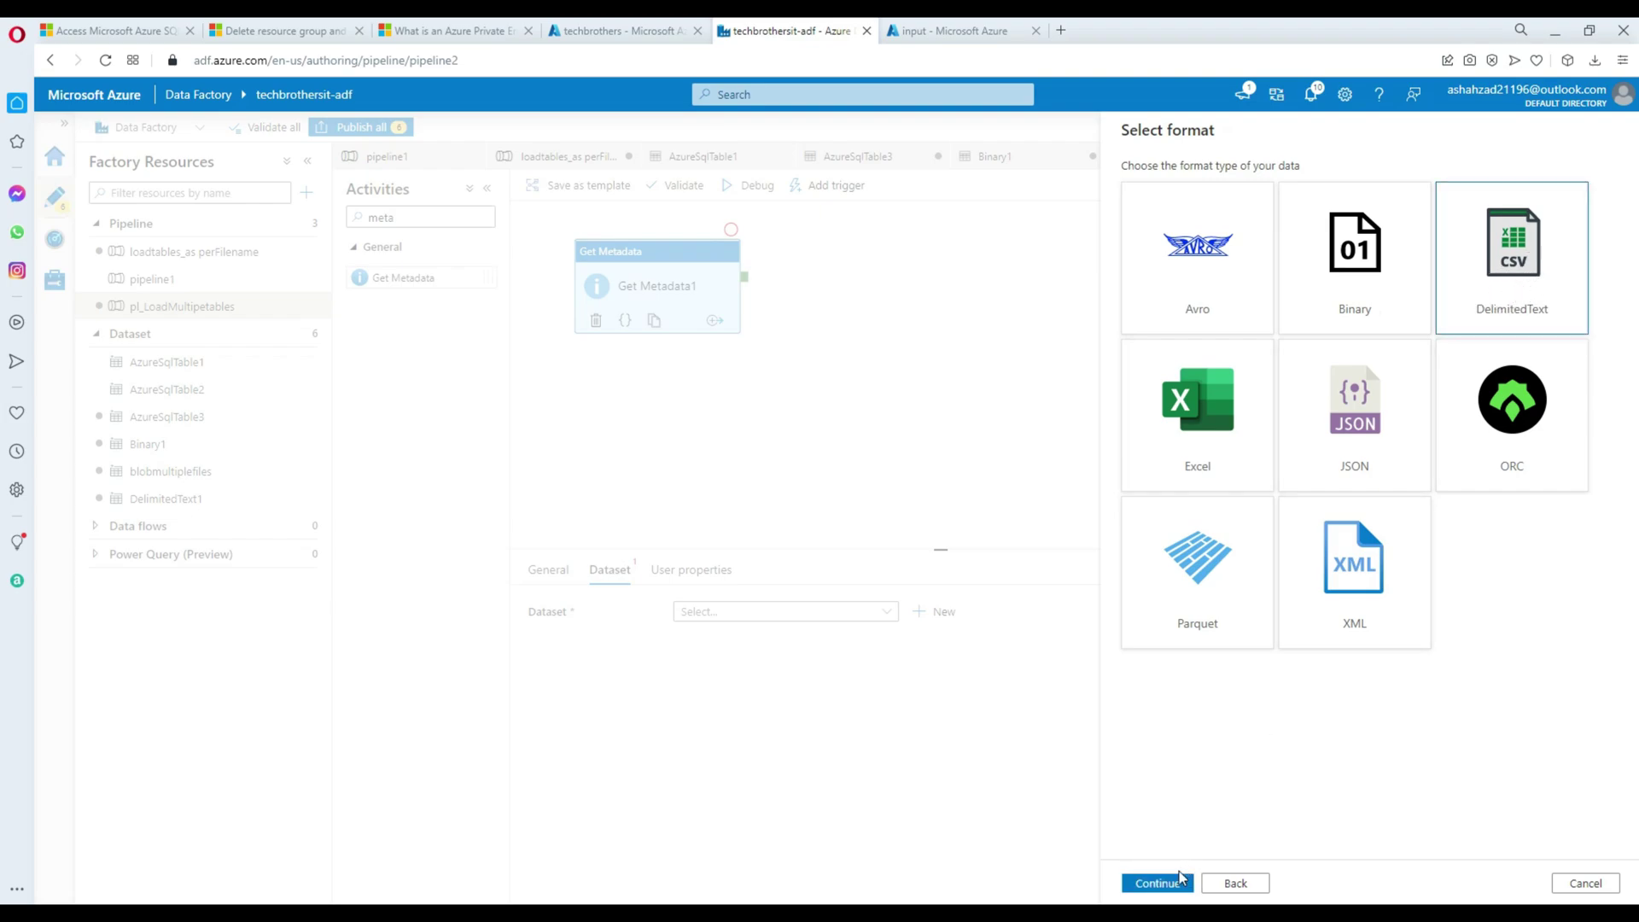
left_click(1144, 879)
left_click_drag(1209, 190, 1094, 183)
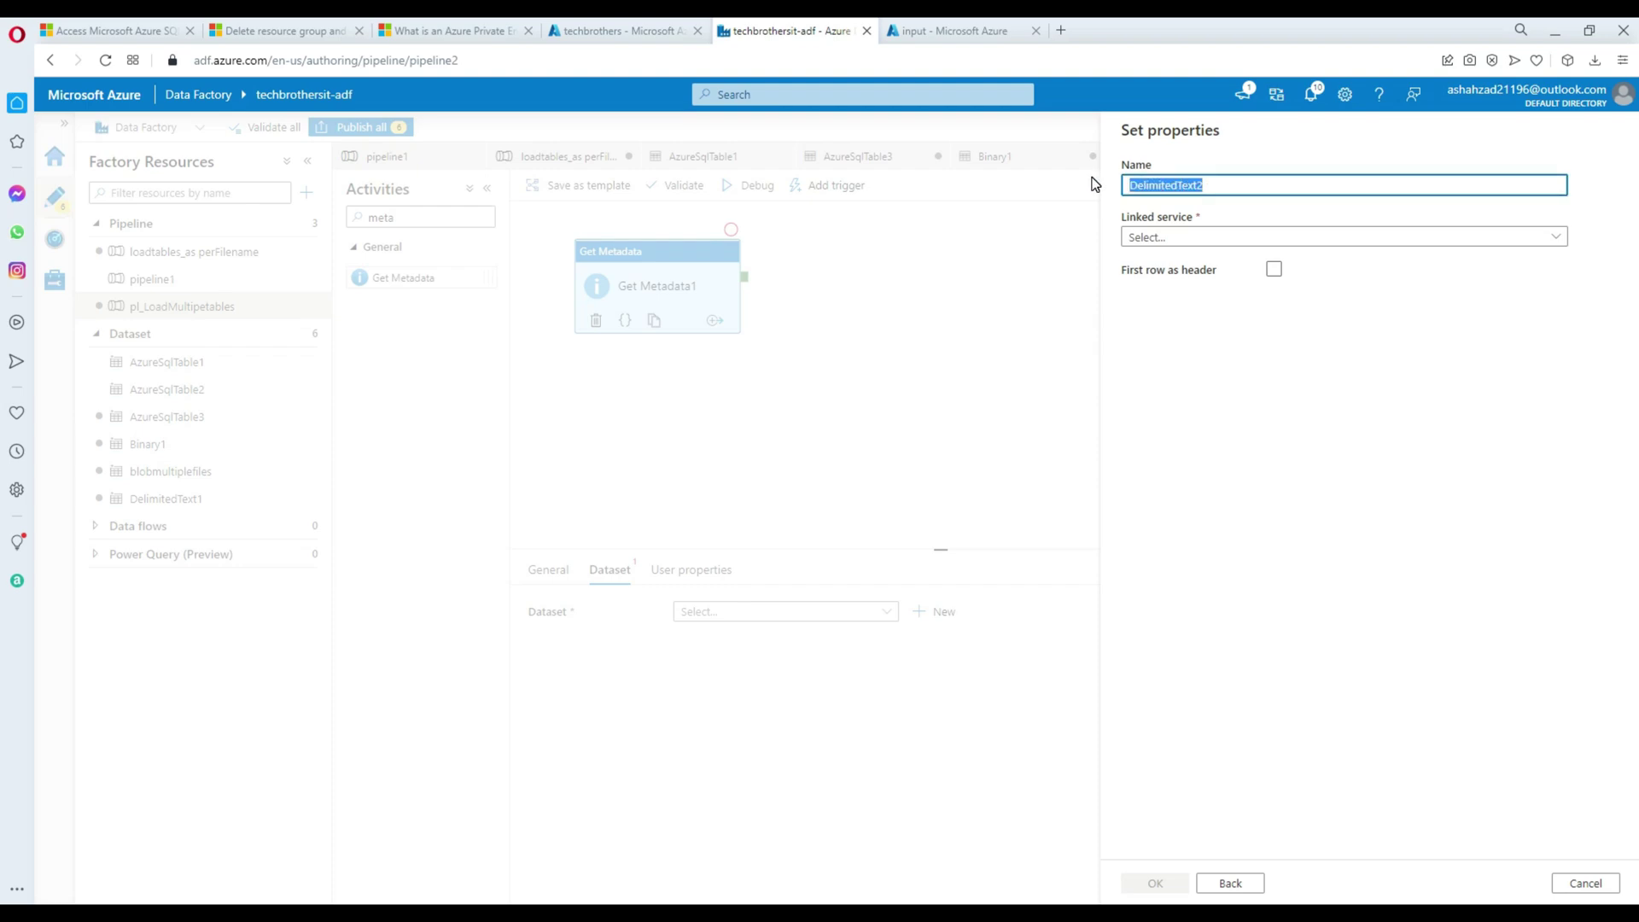
type("GetMetaDAta")
Create a new linked service named blobstroage for the dataset, using Azure subscription 1 and the techbrothersitstorage storage account.
left_click(1143, 235)
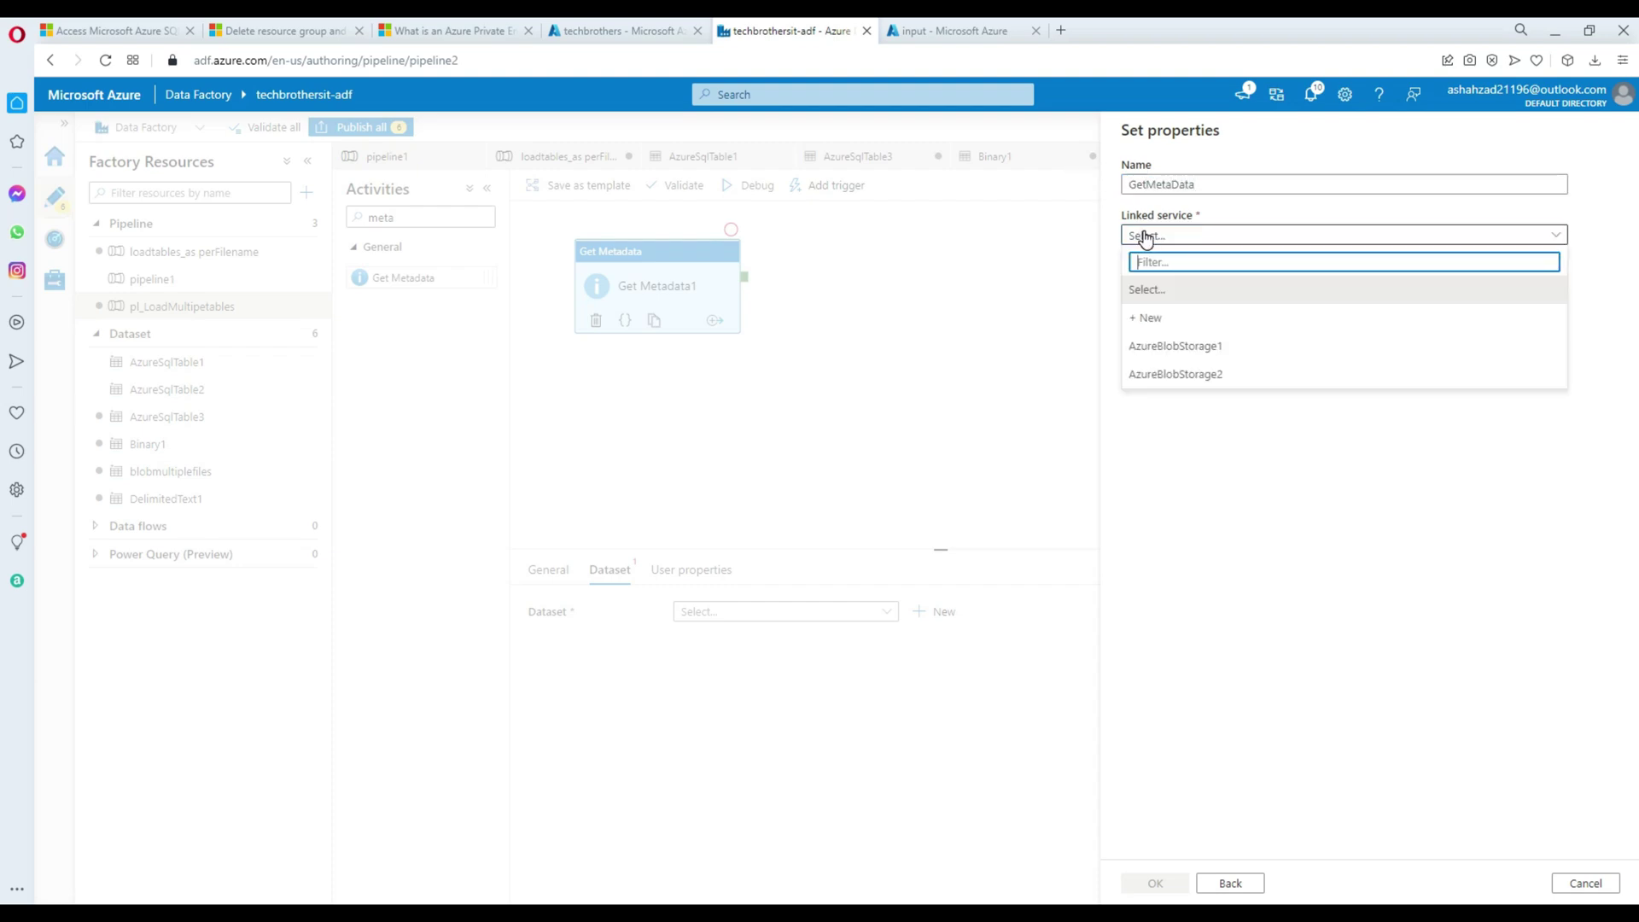
left_click(1154, 319)
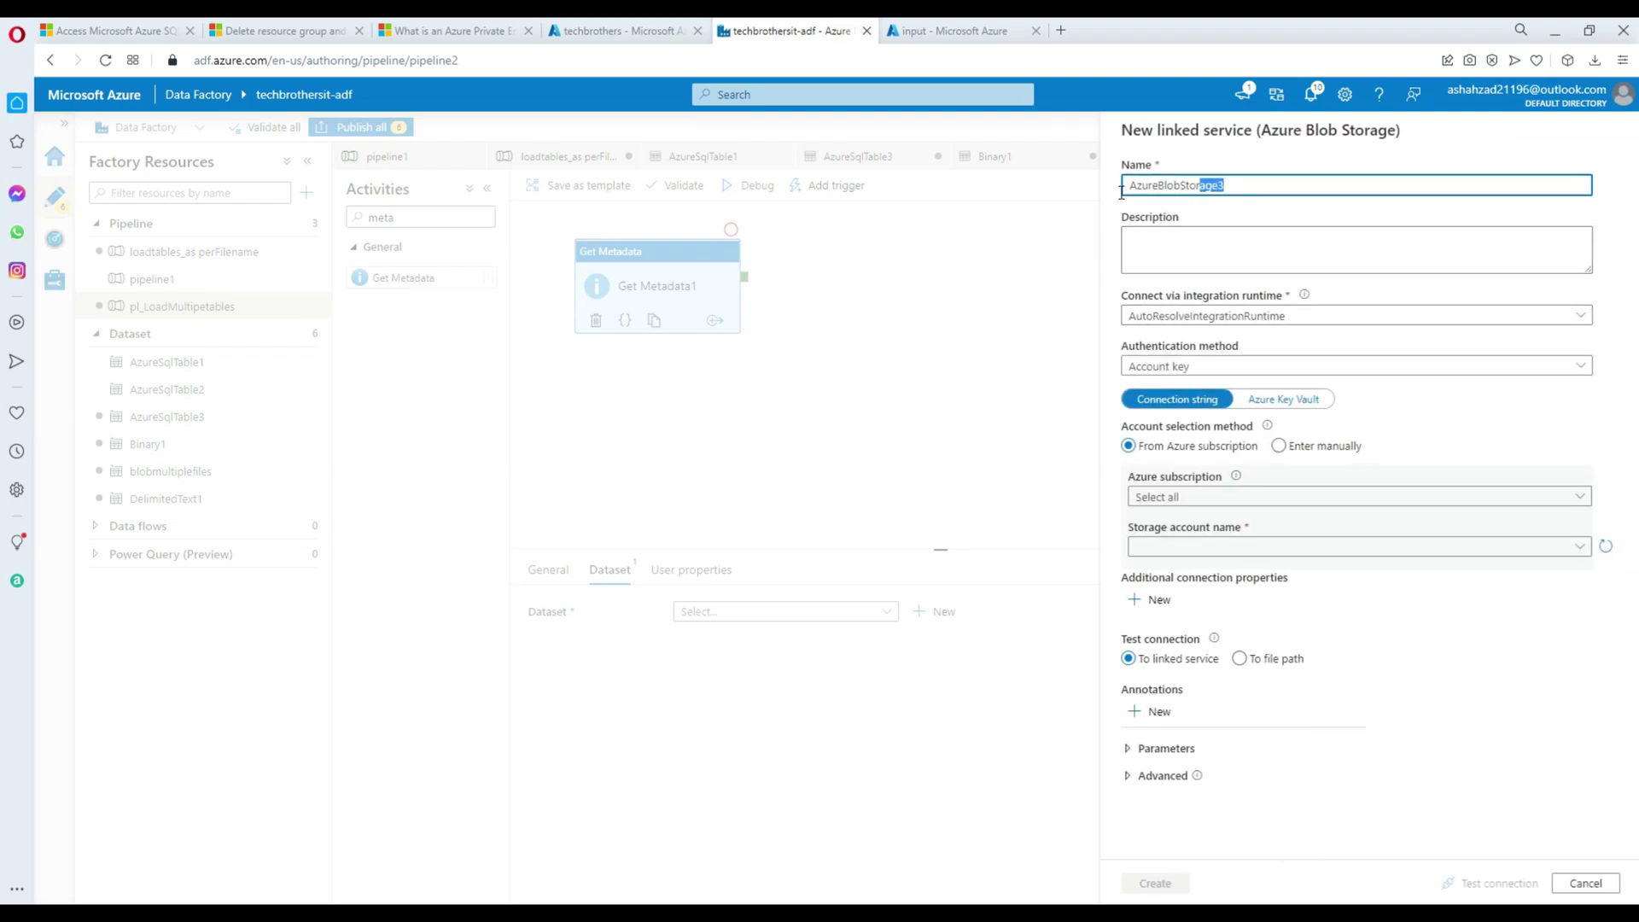
type("blobstroage")
left_click_drag(1161, 178, 1107, 191)
type("blo")
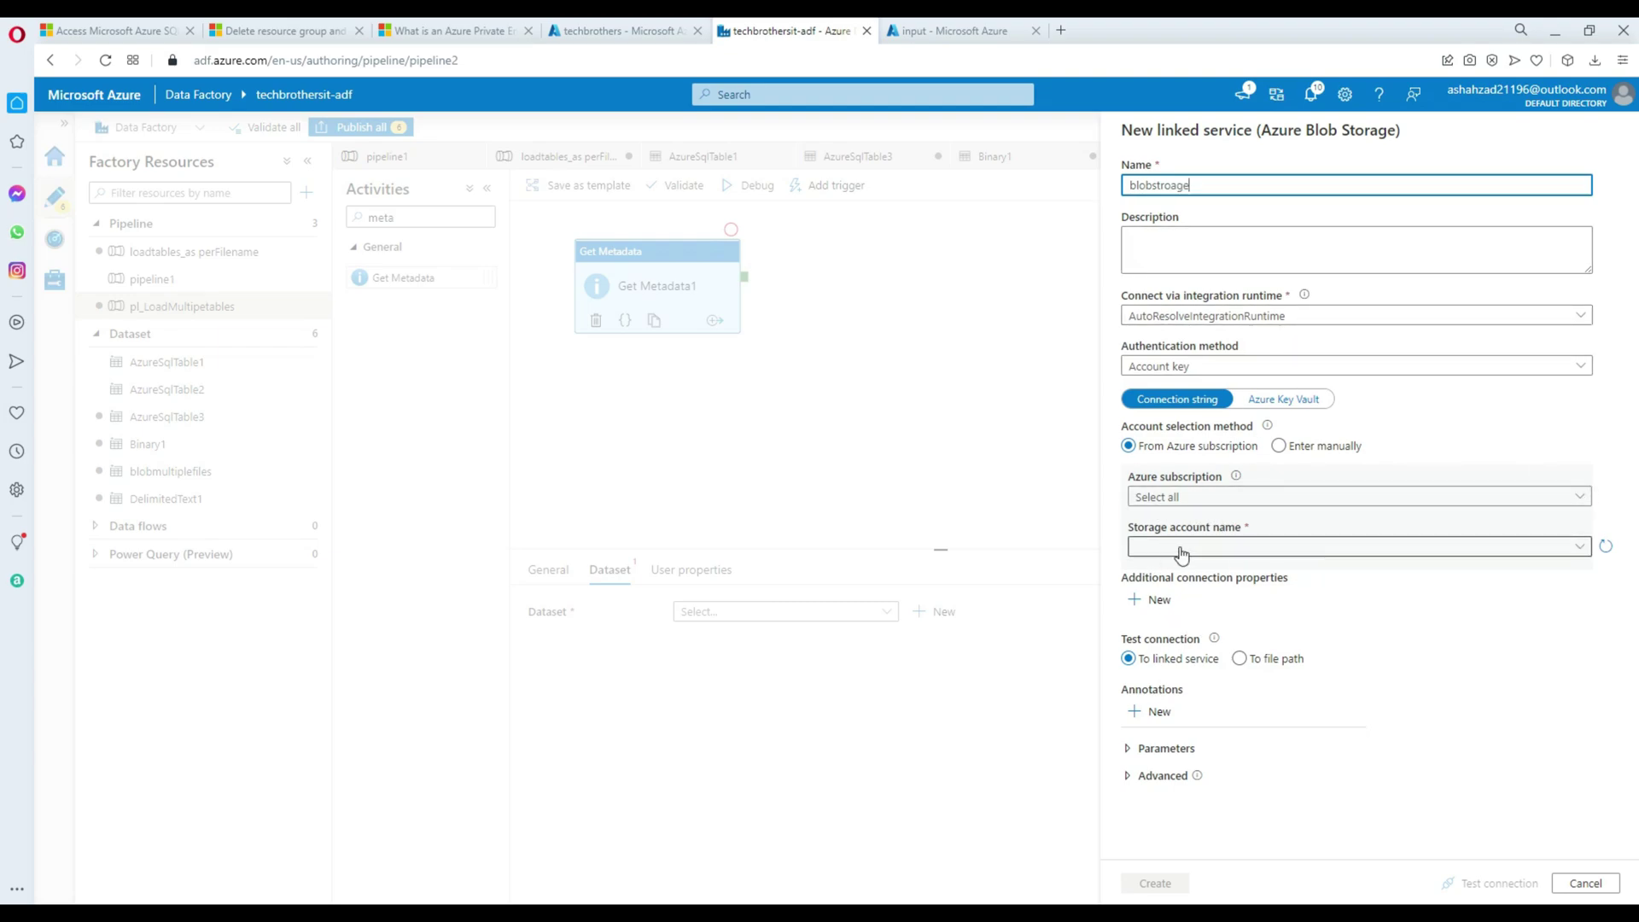
left_click(1181, 498)
left_click(1207, 549)
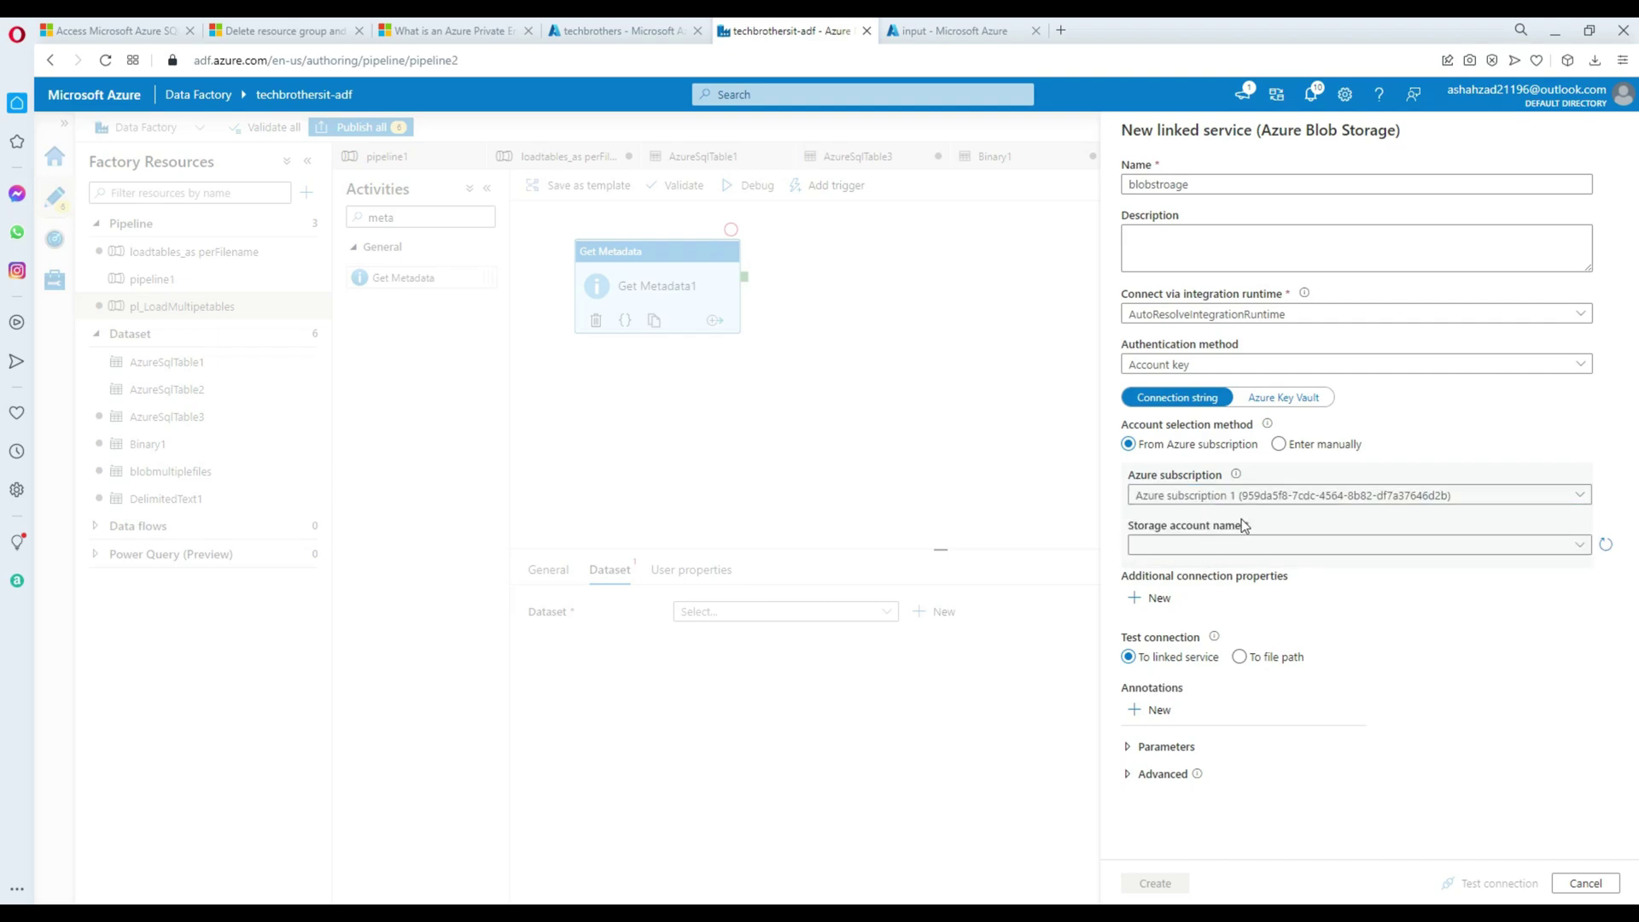
left_click(1207, 547)
left_click(1189, 572)
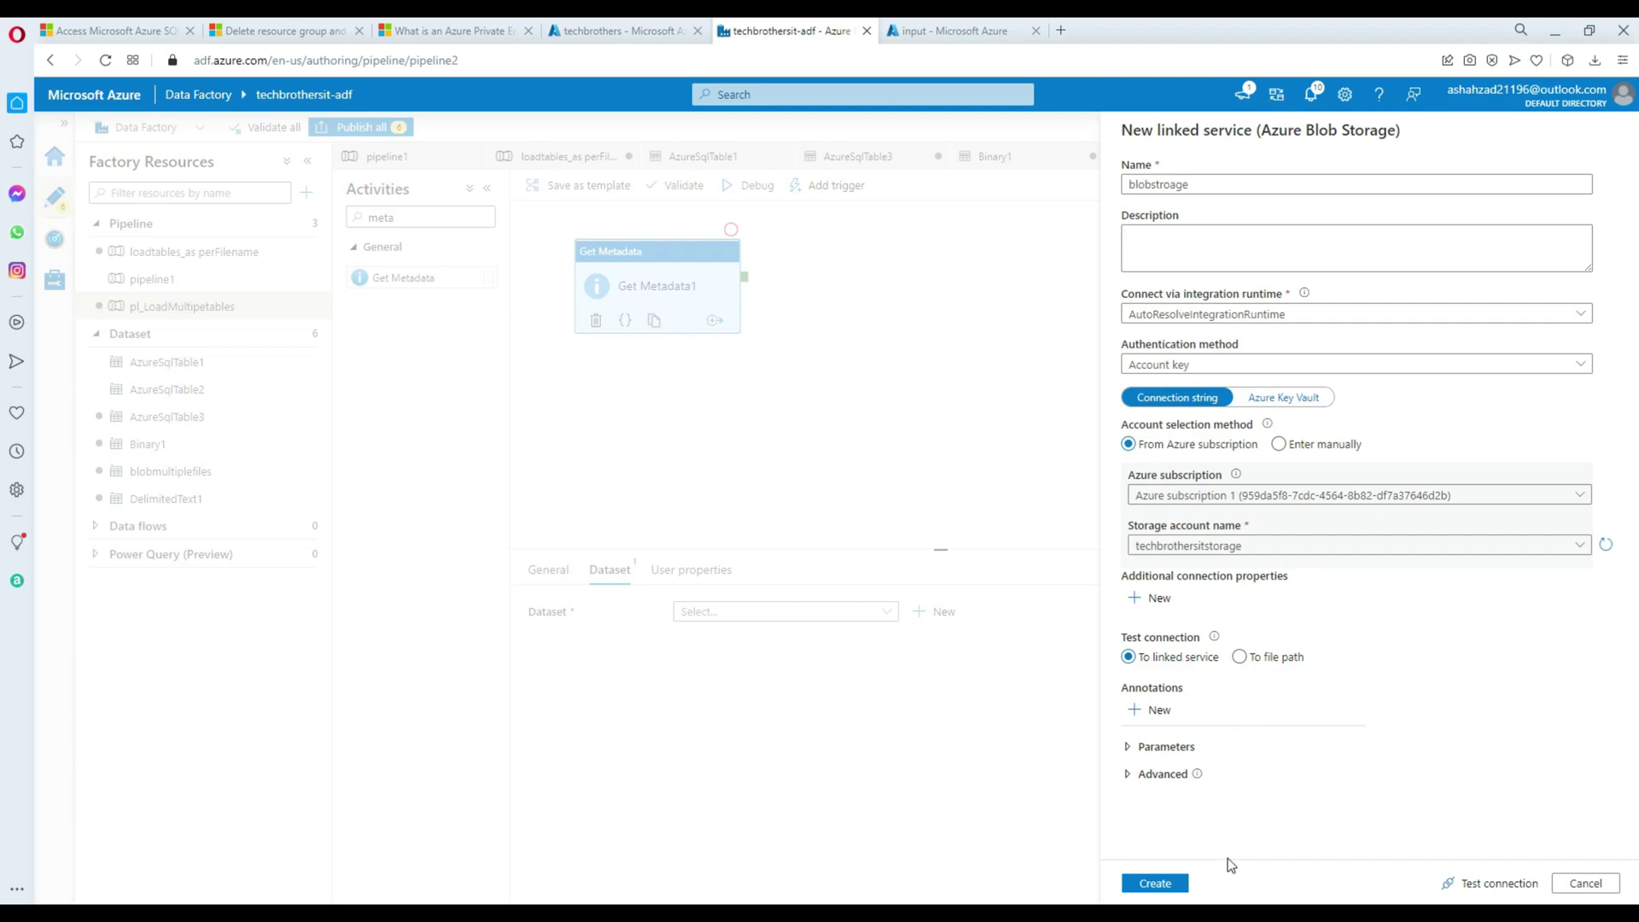
left_click(1157, 885)
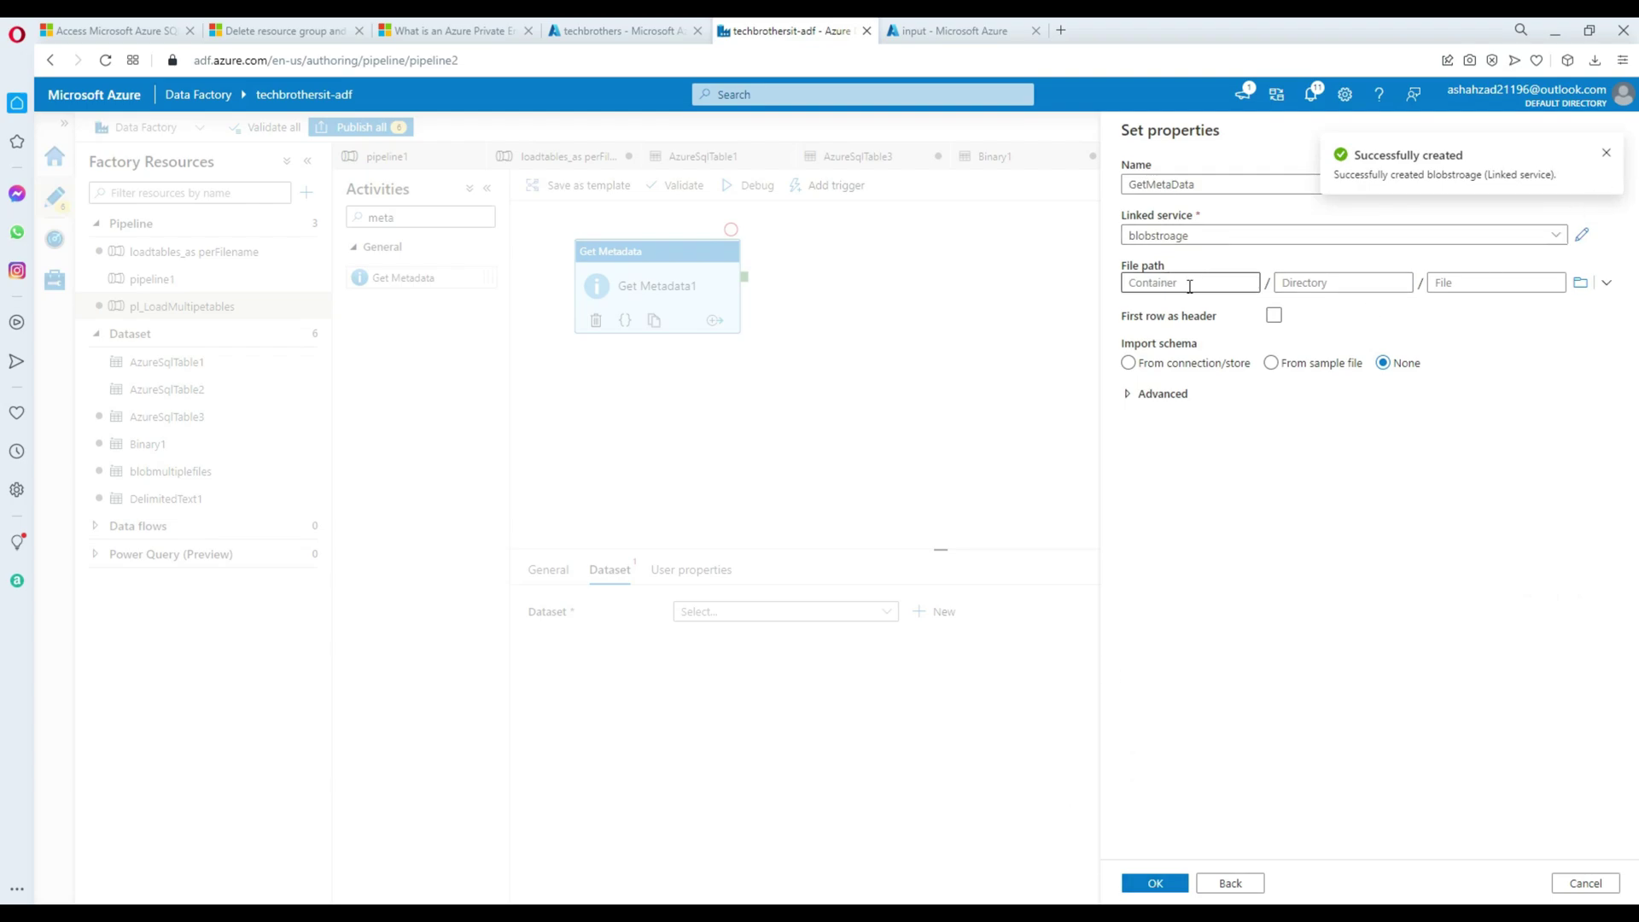
Point the dataset's file path to the input container, set schema import to None, and create the dataset.
left_click(1459, 274)
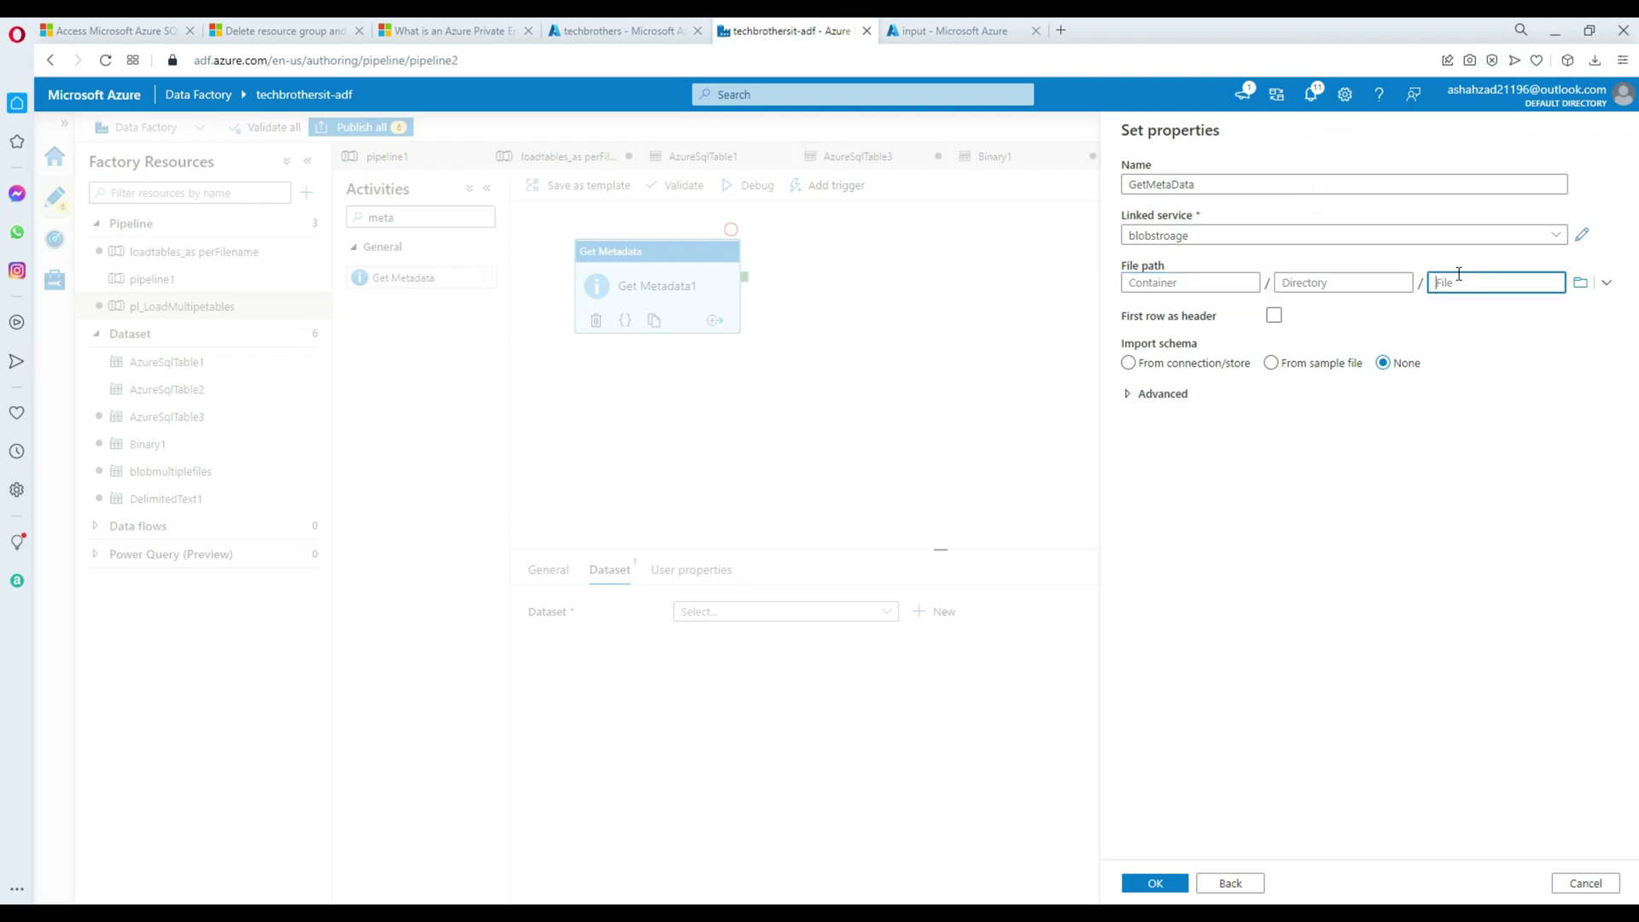
left_click(1581, 283)
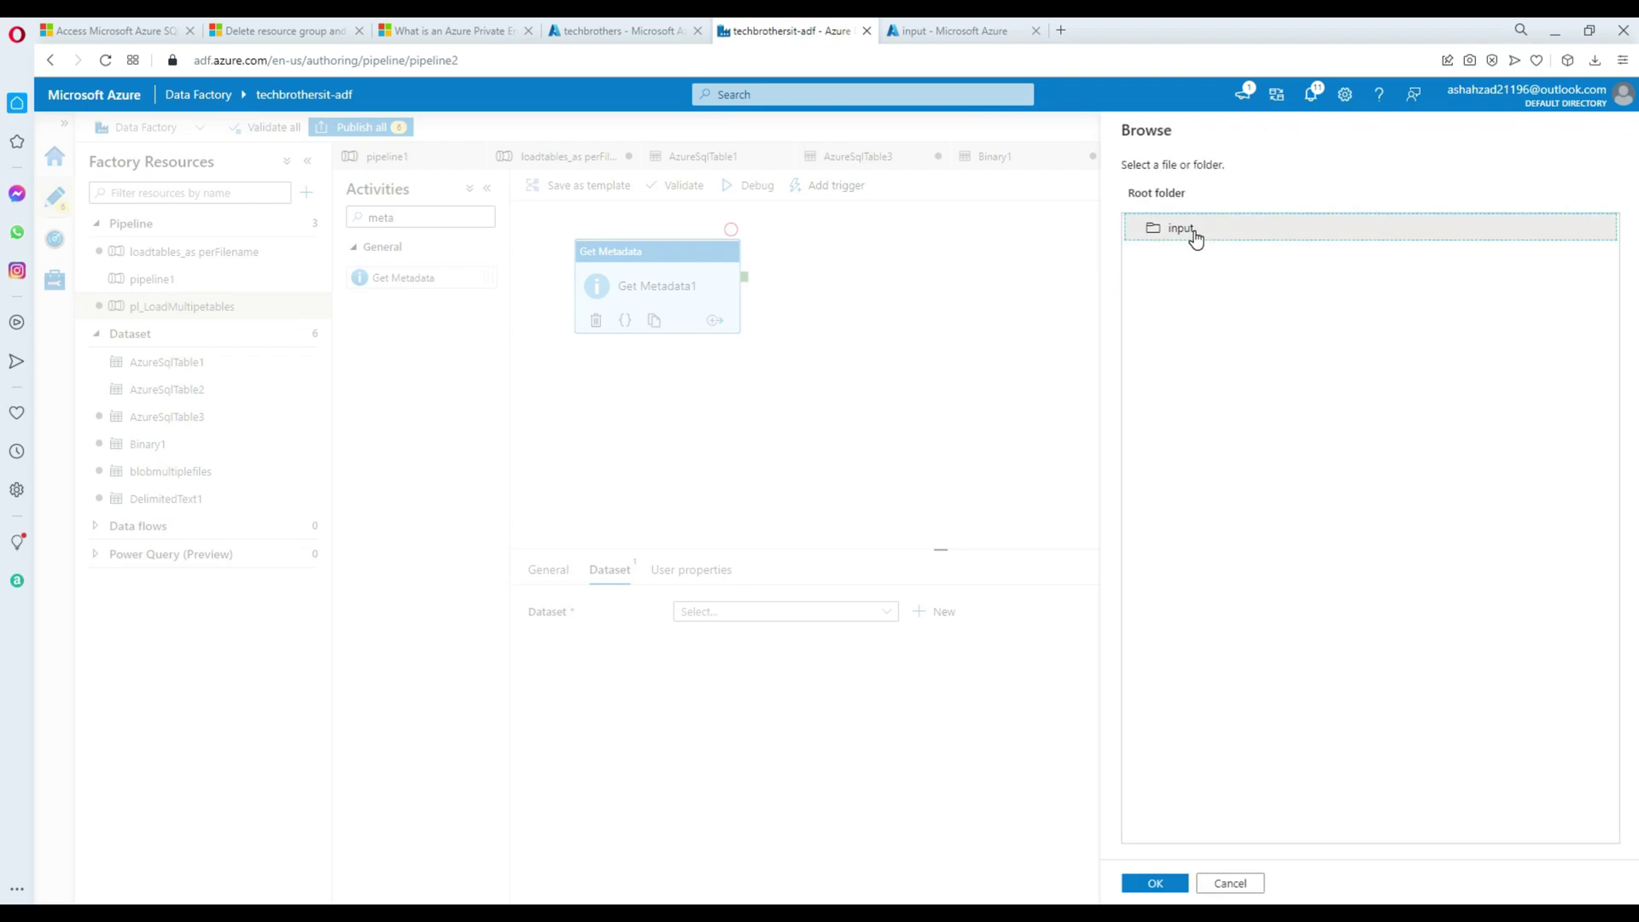
left_click(1144, 883)
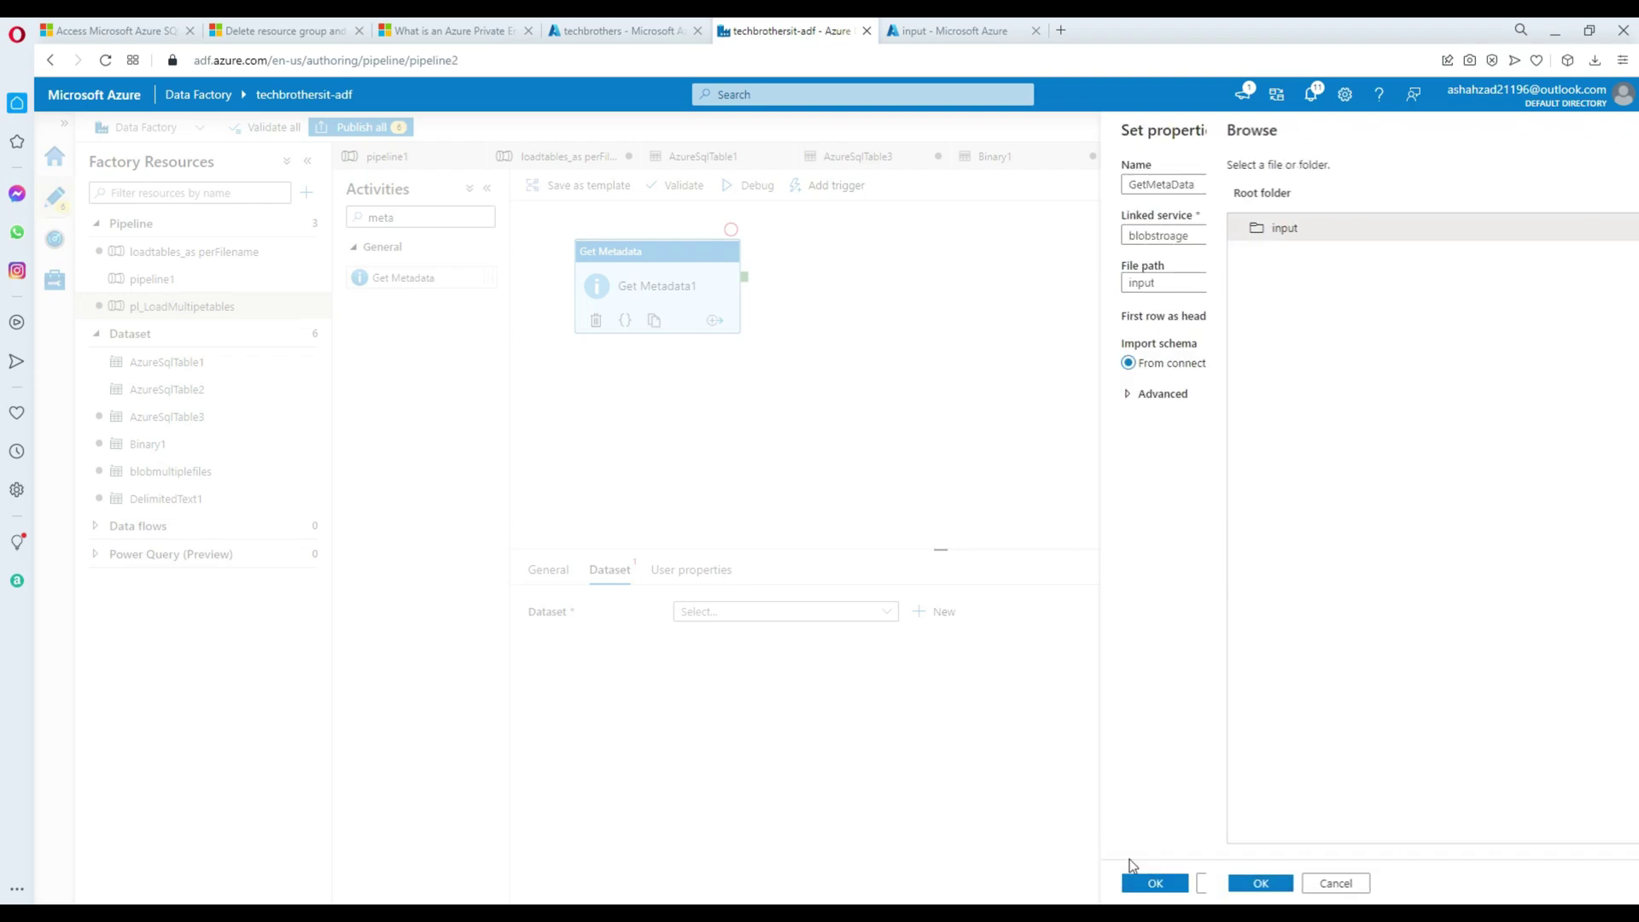
left_click(1161, 283)
left_click_drag(1178, 283, 1117, 281)
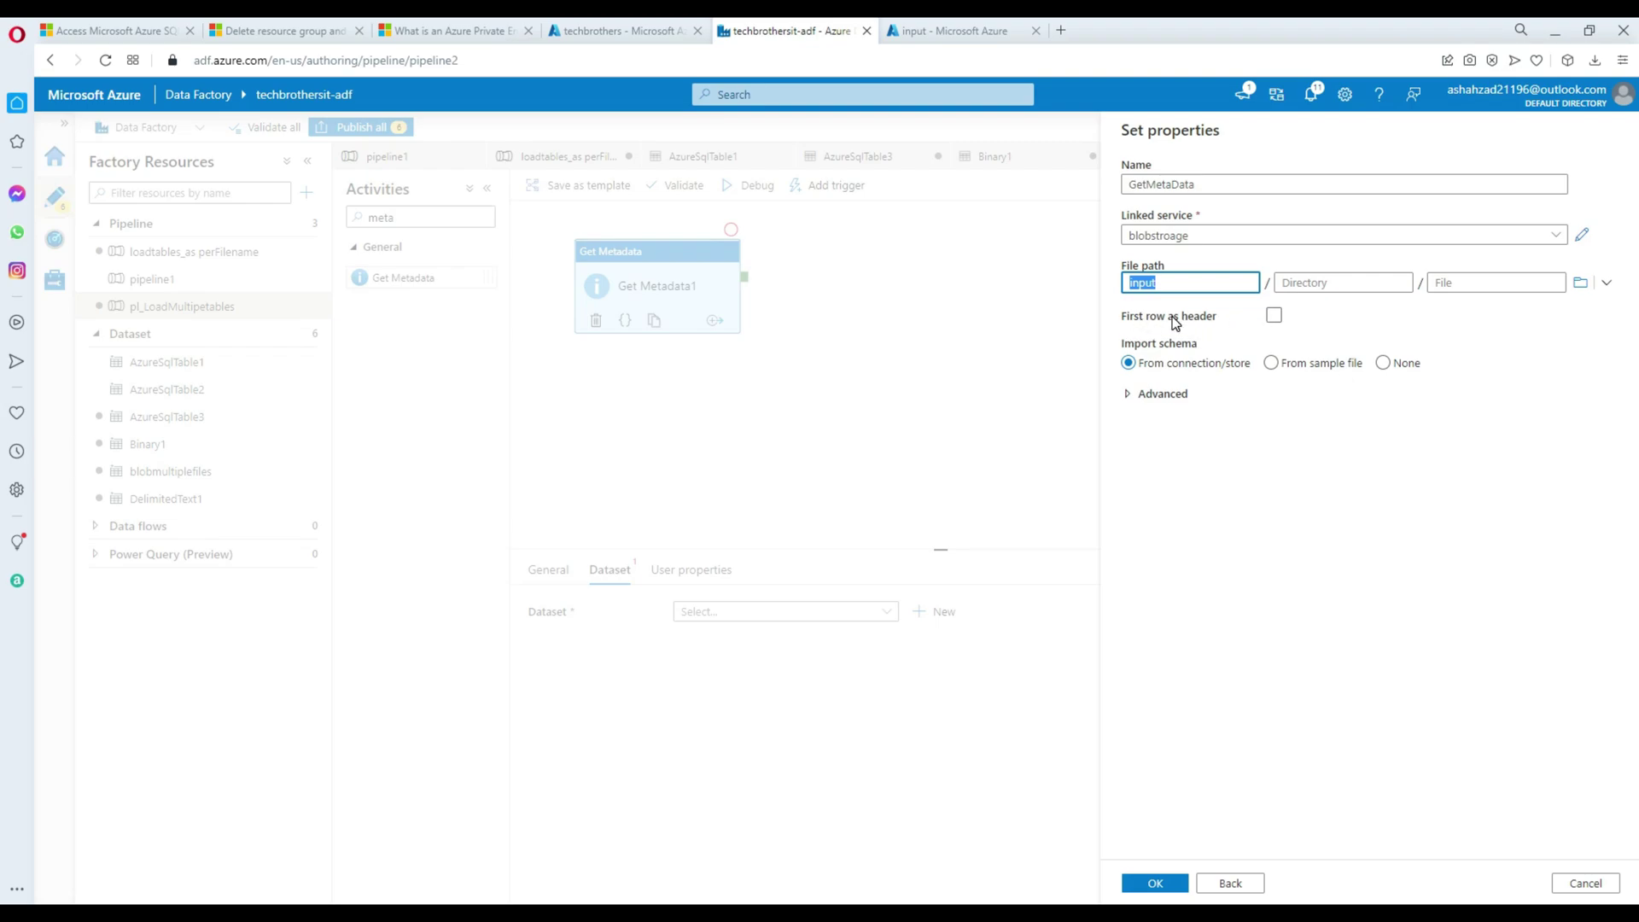
left_click(1383, 365)
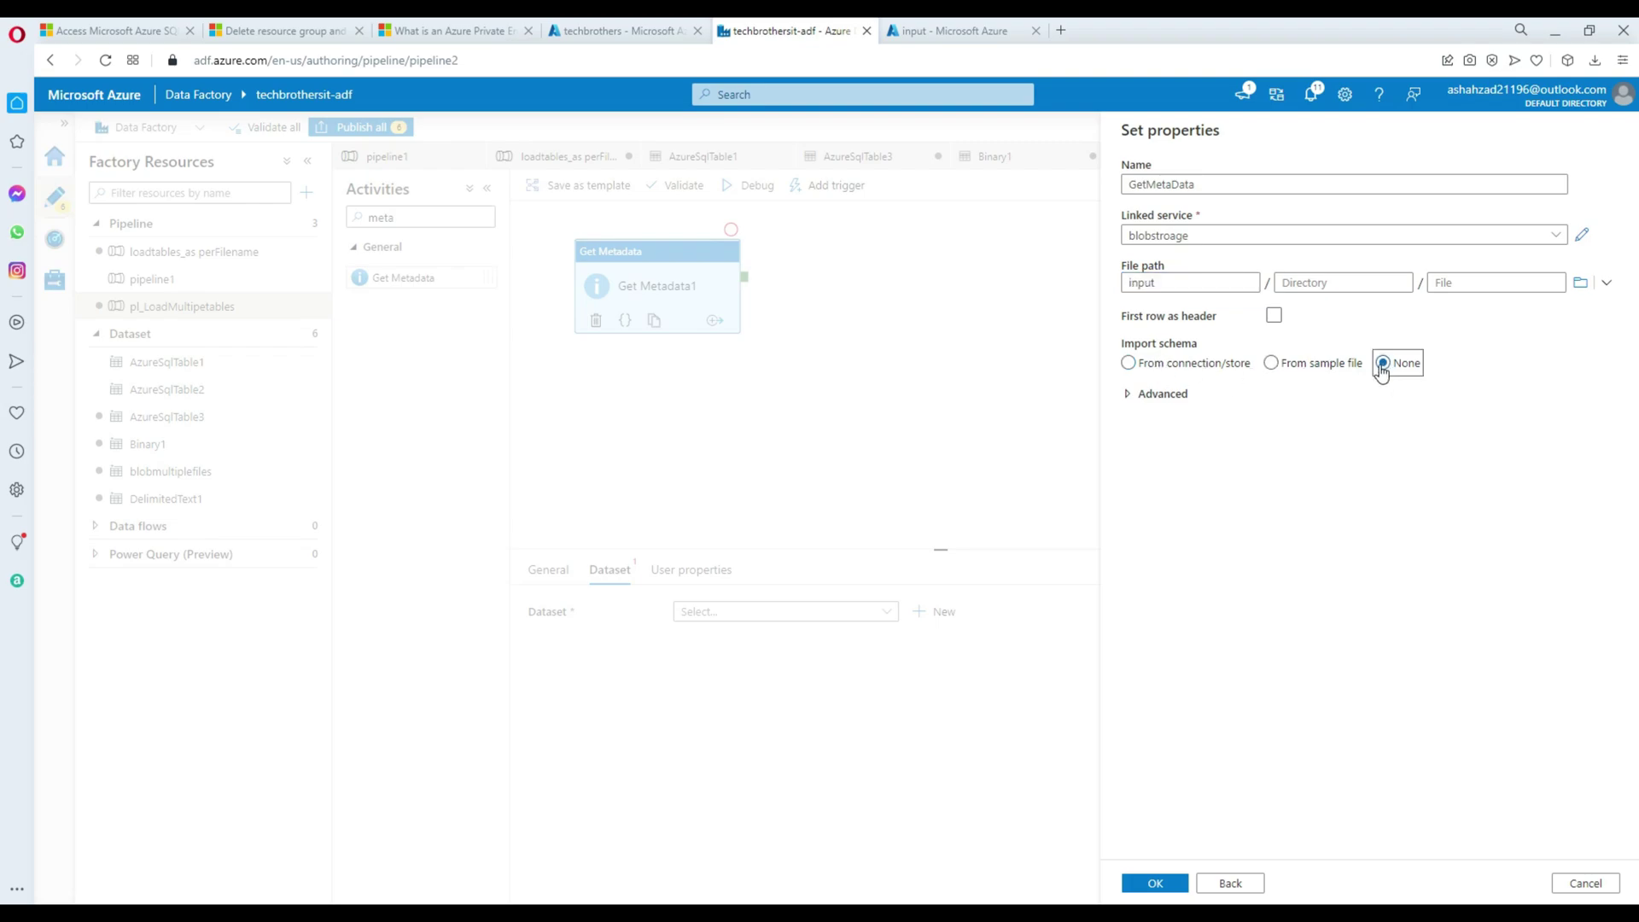
left_click(1155, 883)
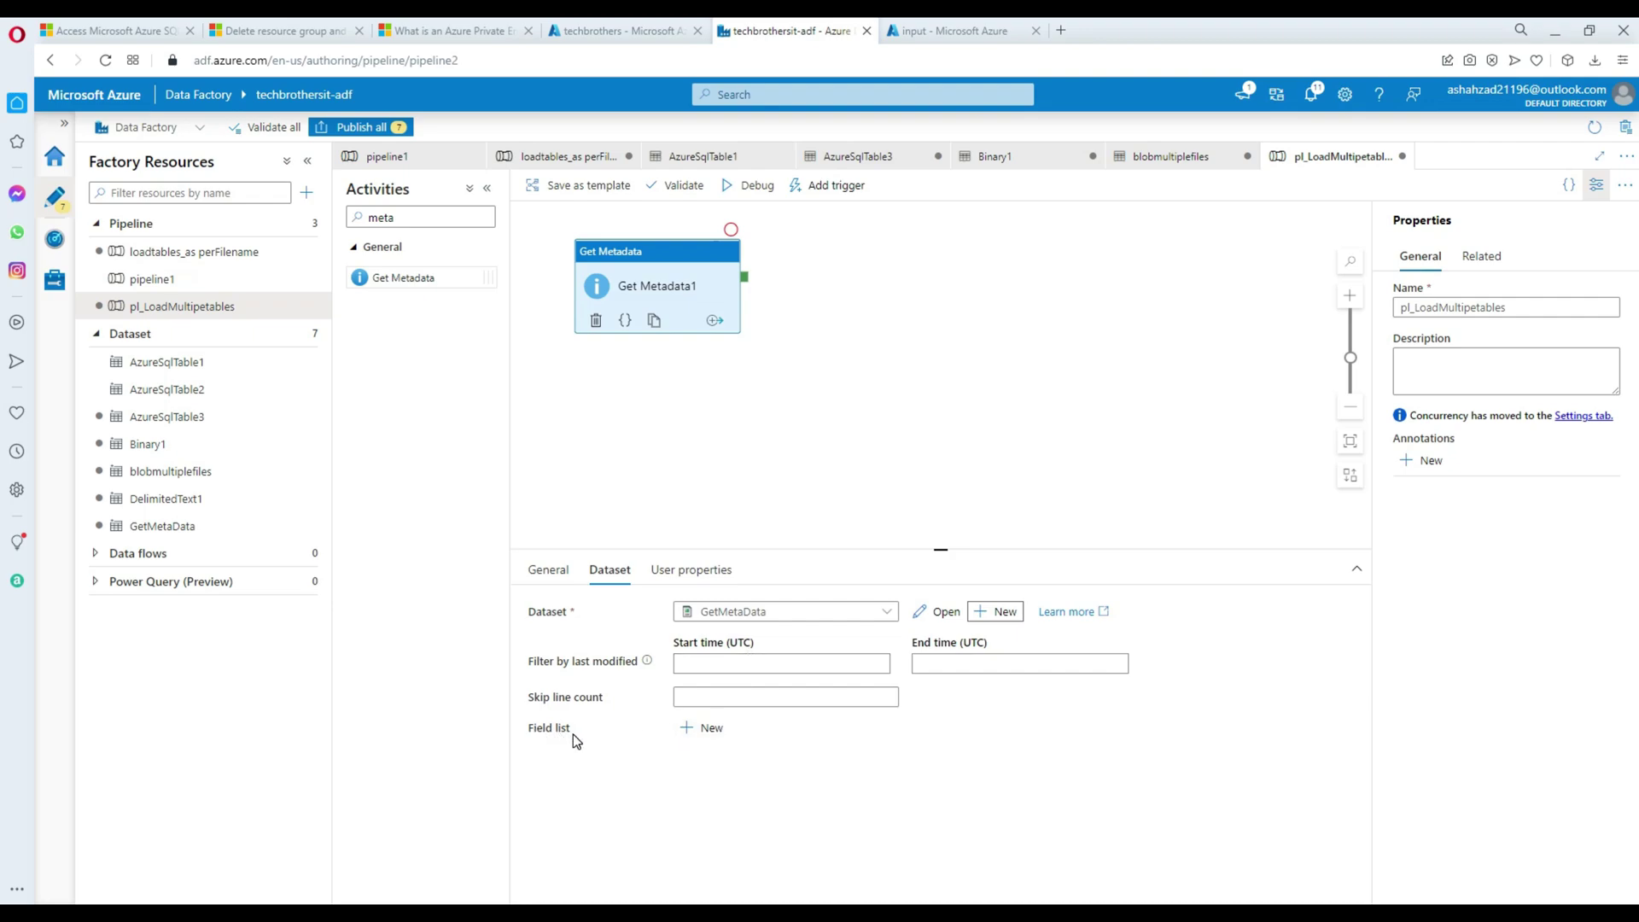
Add a Child items argument to the Get Metadata activity's field list.
left_click(702, 728)
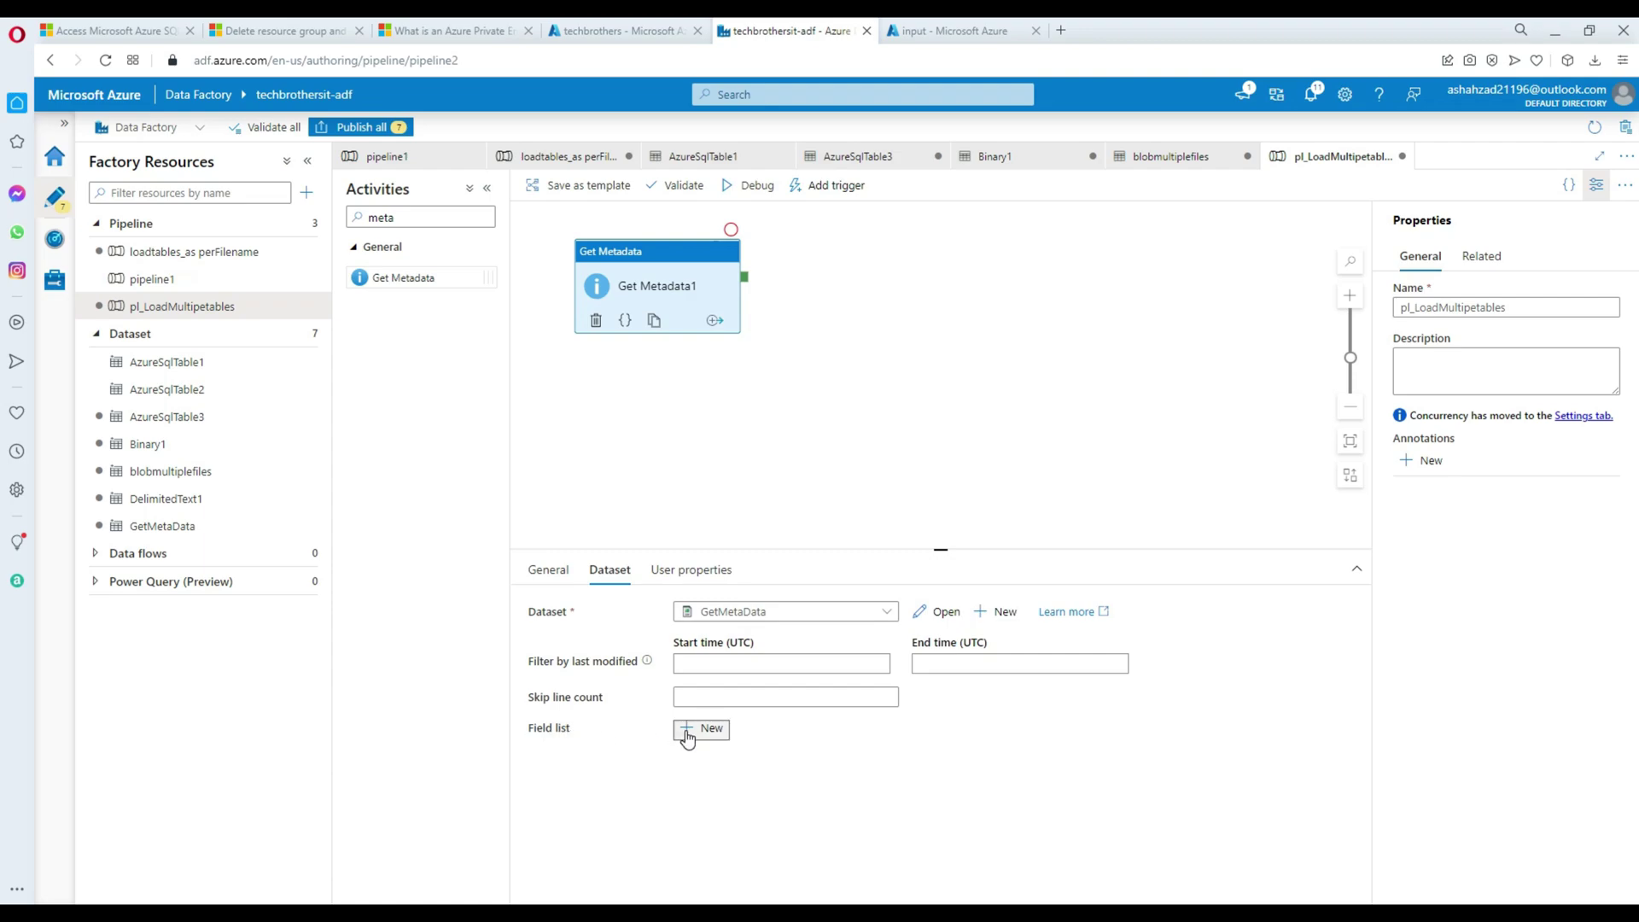
left_click(720, 790)
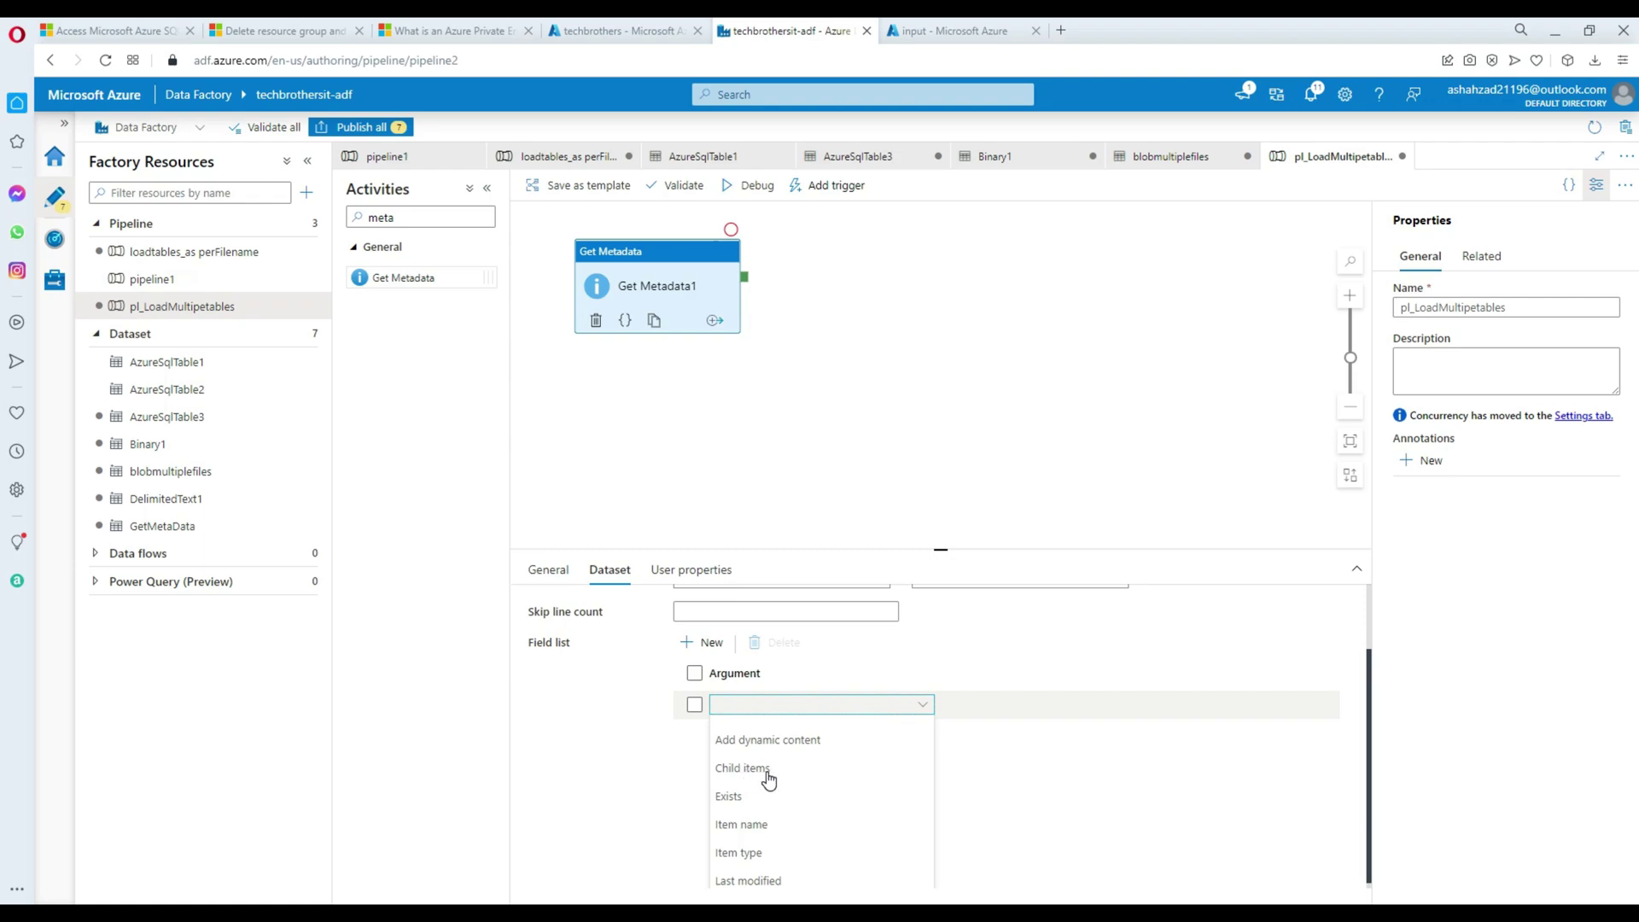
left_click(767, 773)
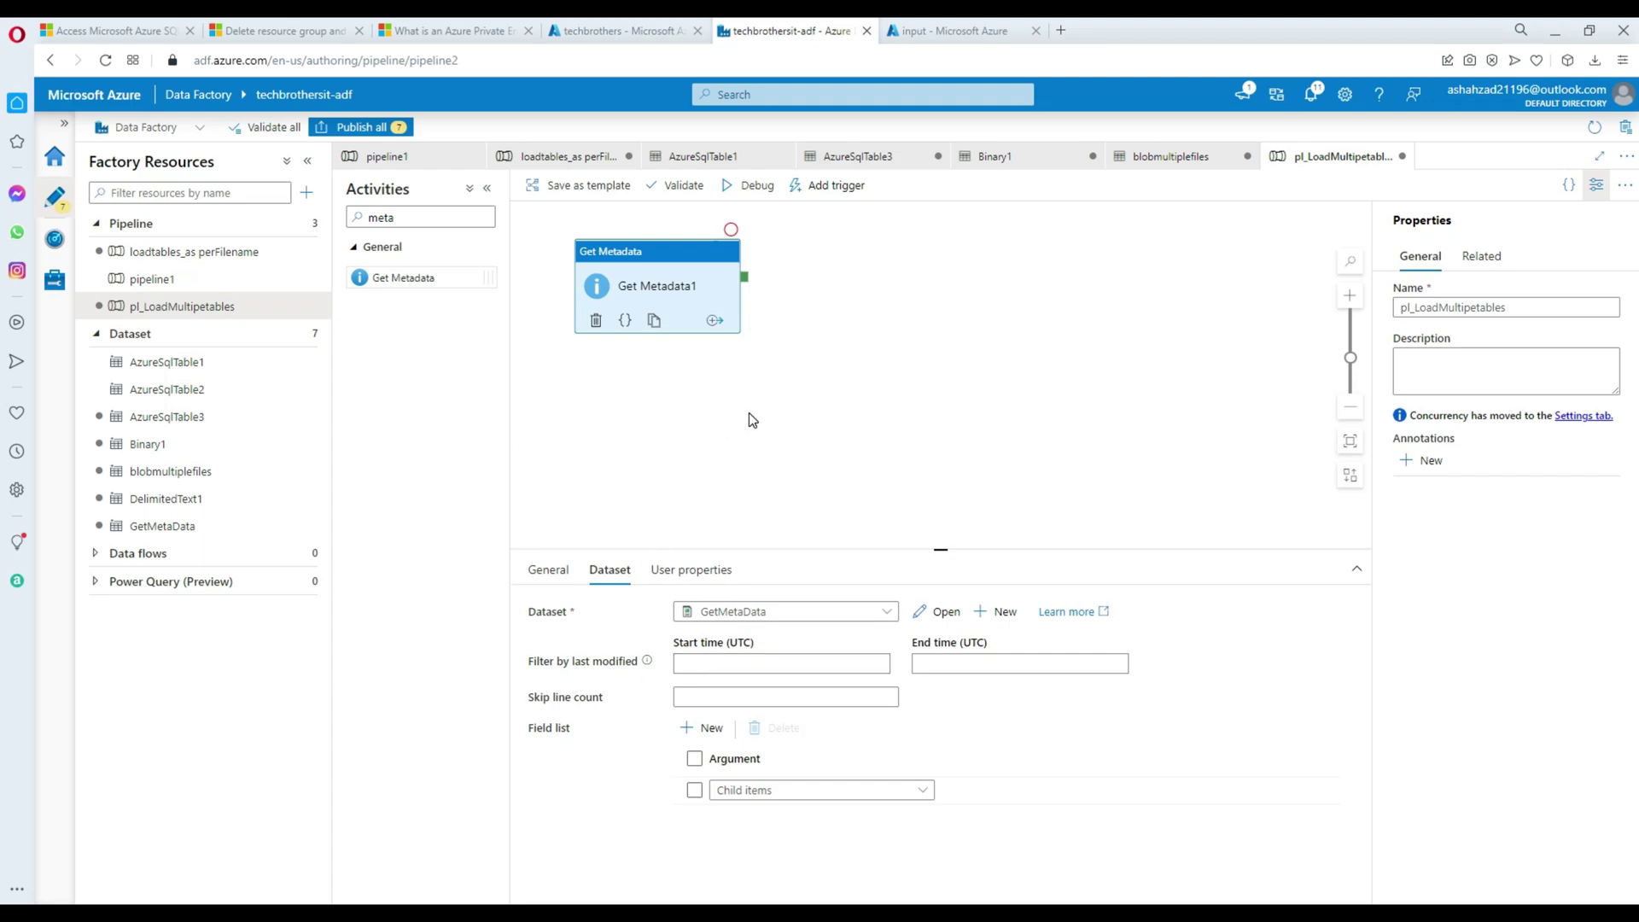
Add a ForEach activity beside Get Metadata1 on the canvas and connect Get Metadata1's success output to it.
left_click(772, 328)
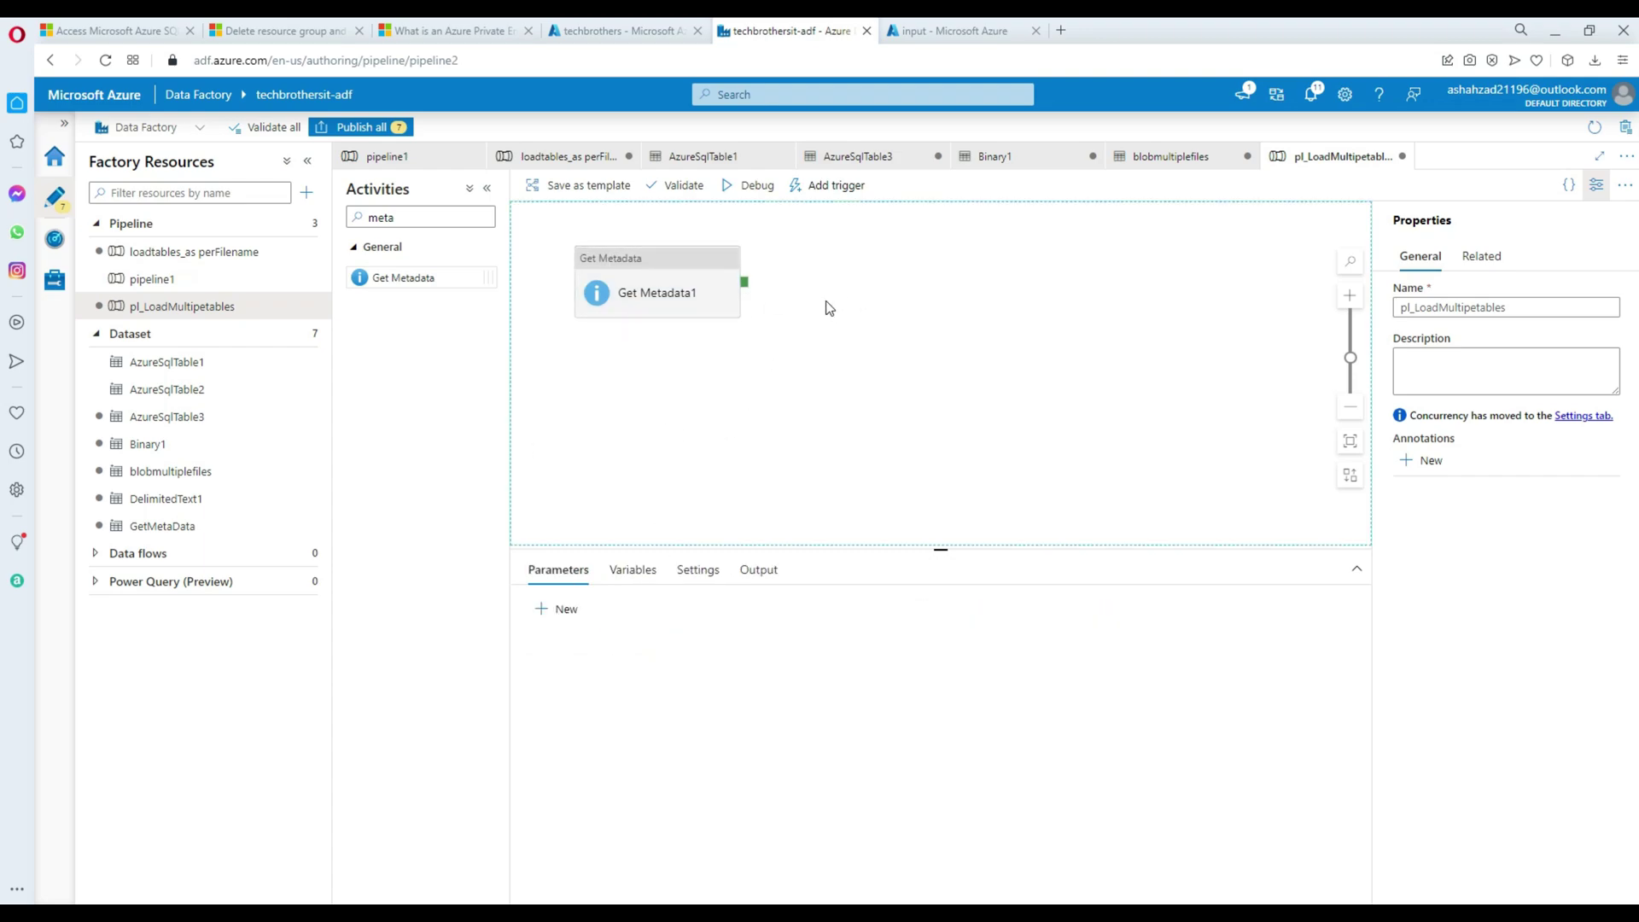
left_click(350, 209)
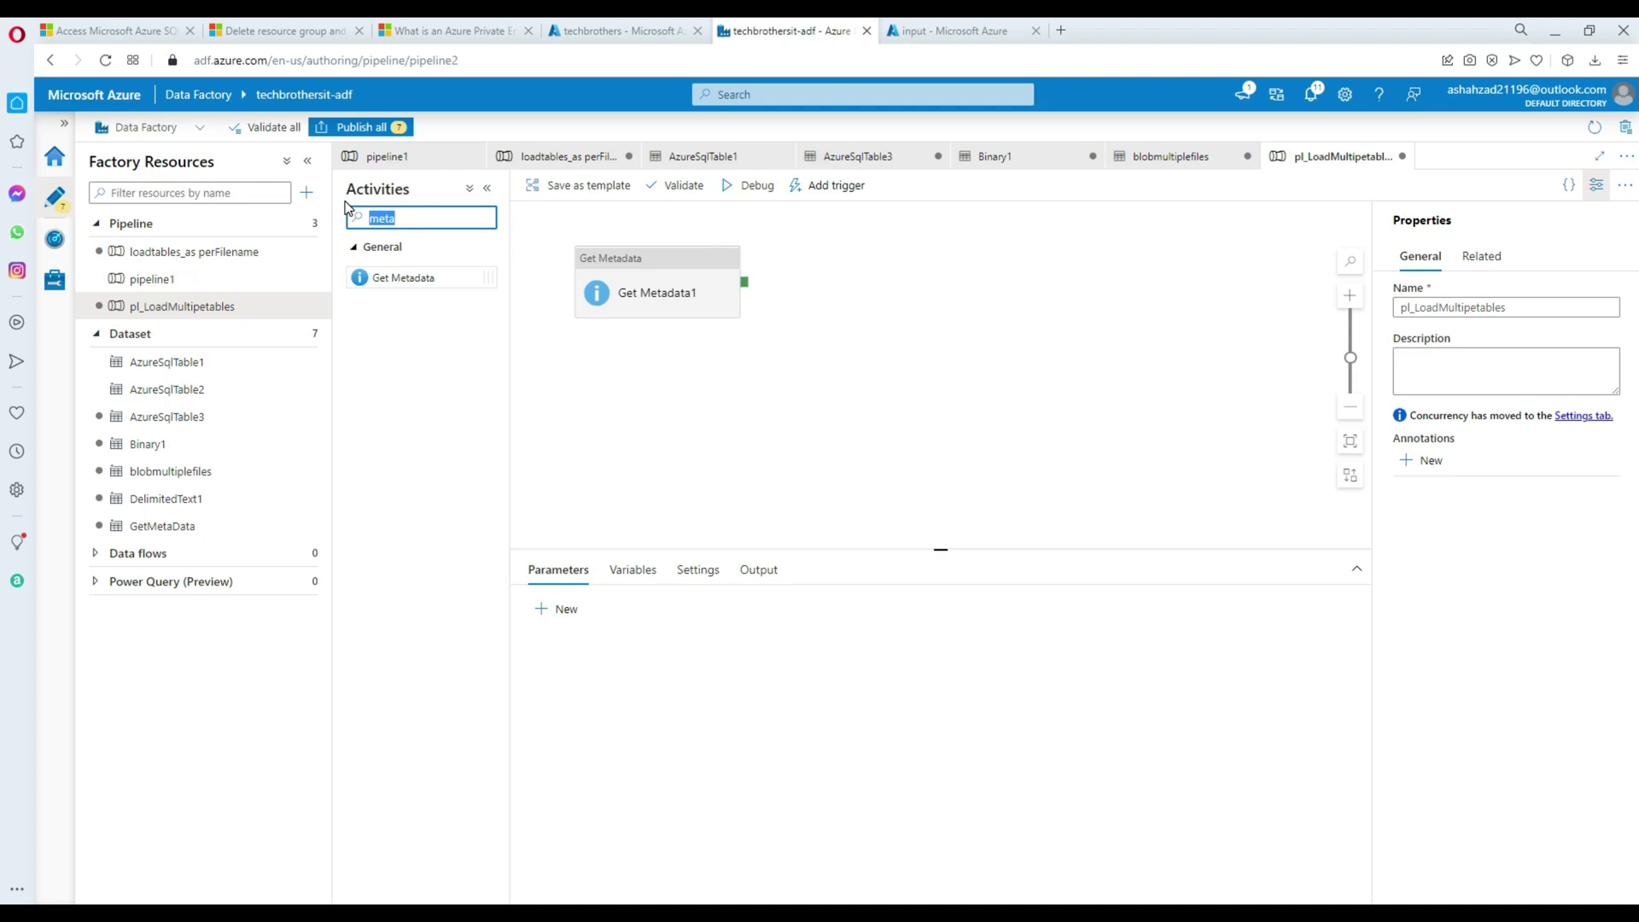
key("BackSpace")
type("fore")
left_click_drag(408, 274, 876, 257)
left_click(745, 287)
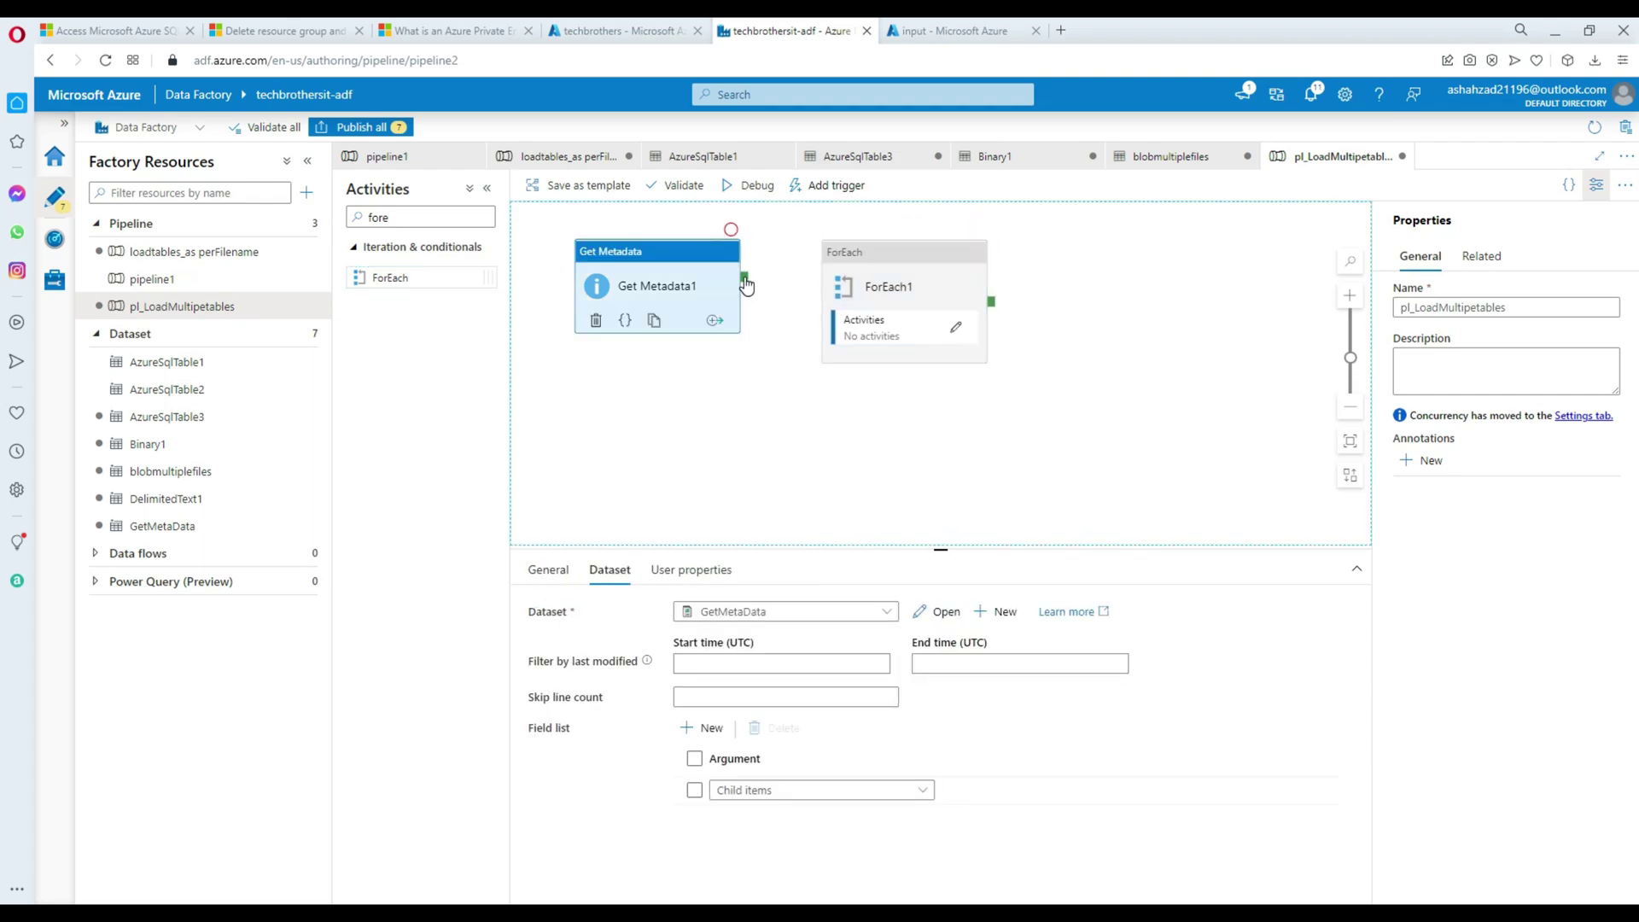
left_click_drag(745, 281, 820, 307)
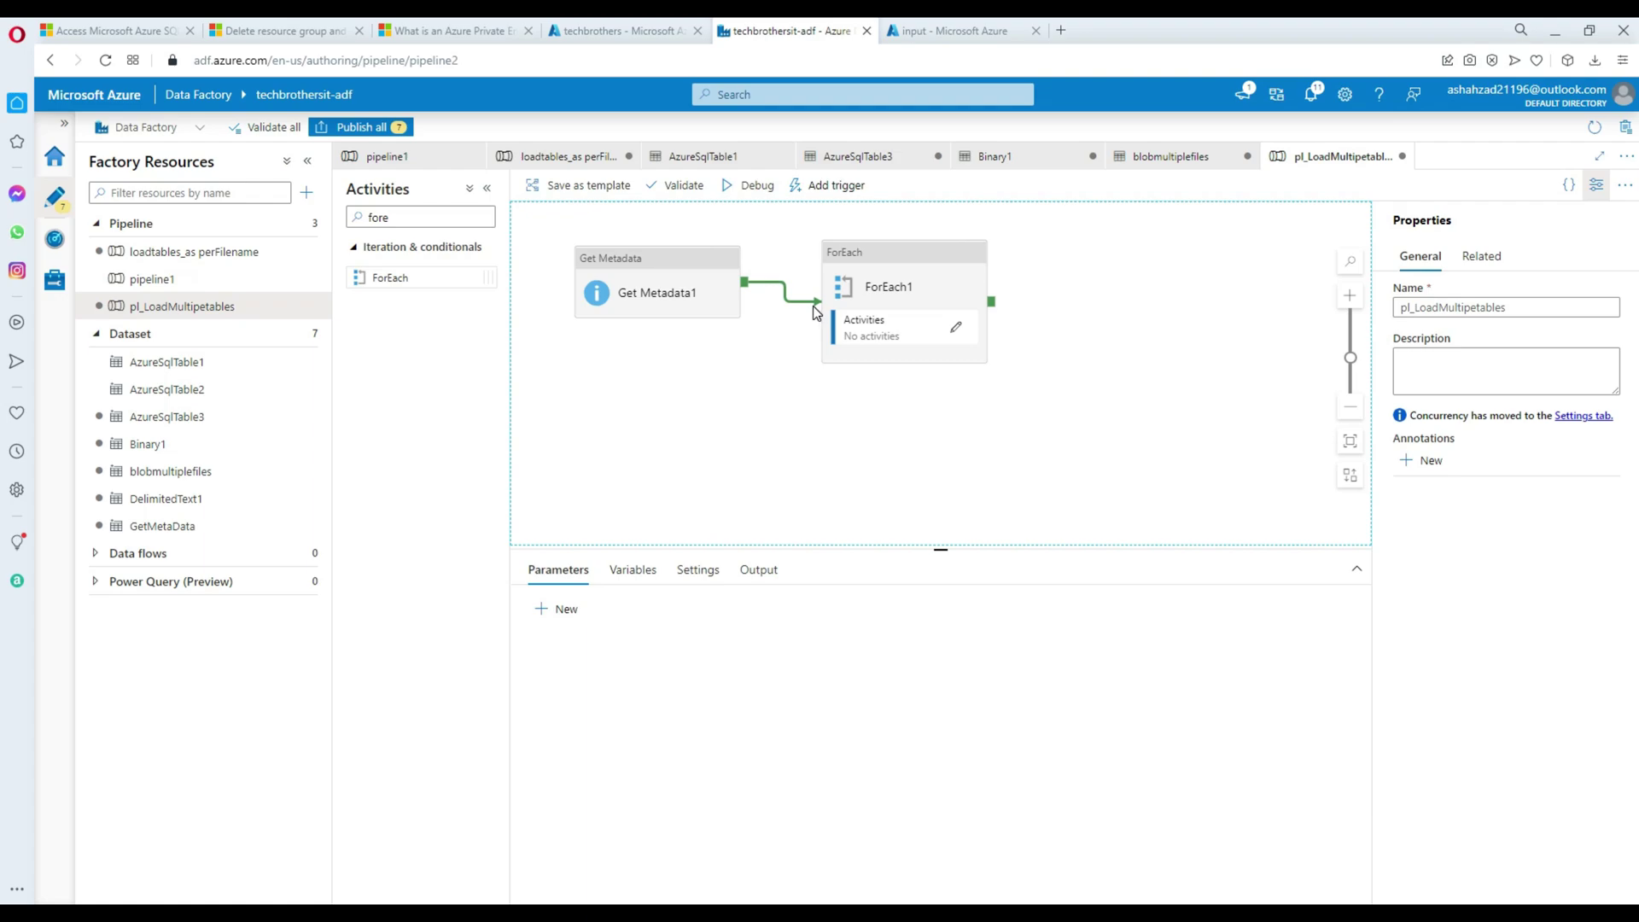
left_click(880, 271)
left_click(610, 571)
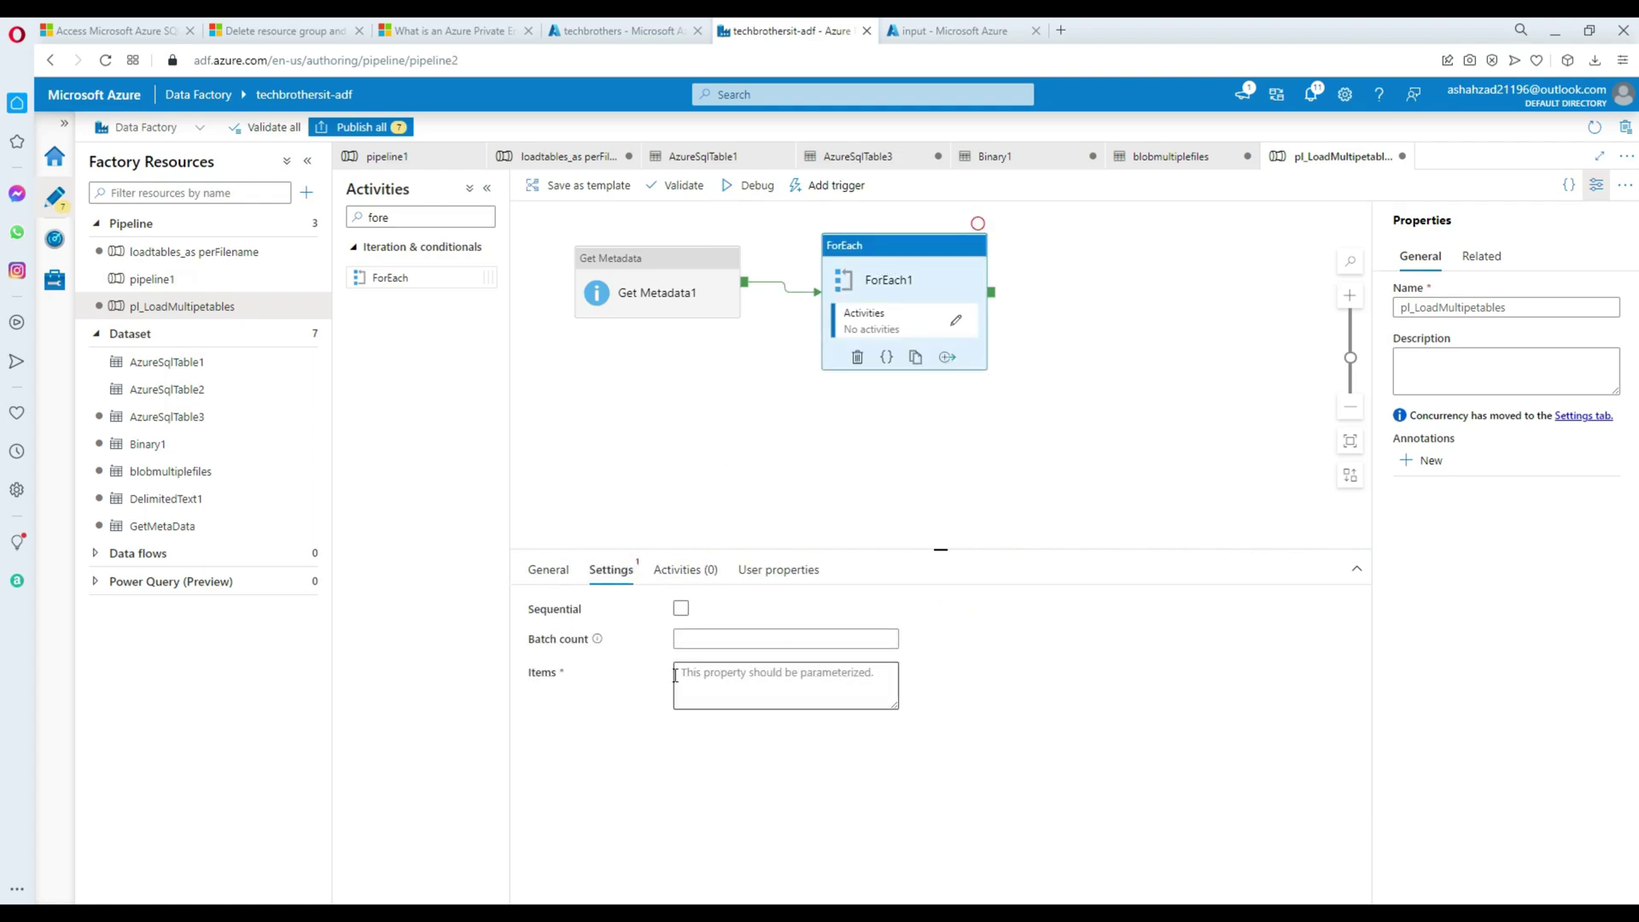
left_click_drag(565, 669, 532, 680)
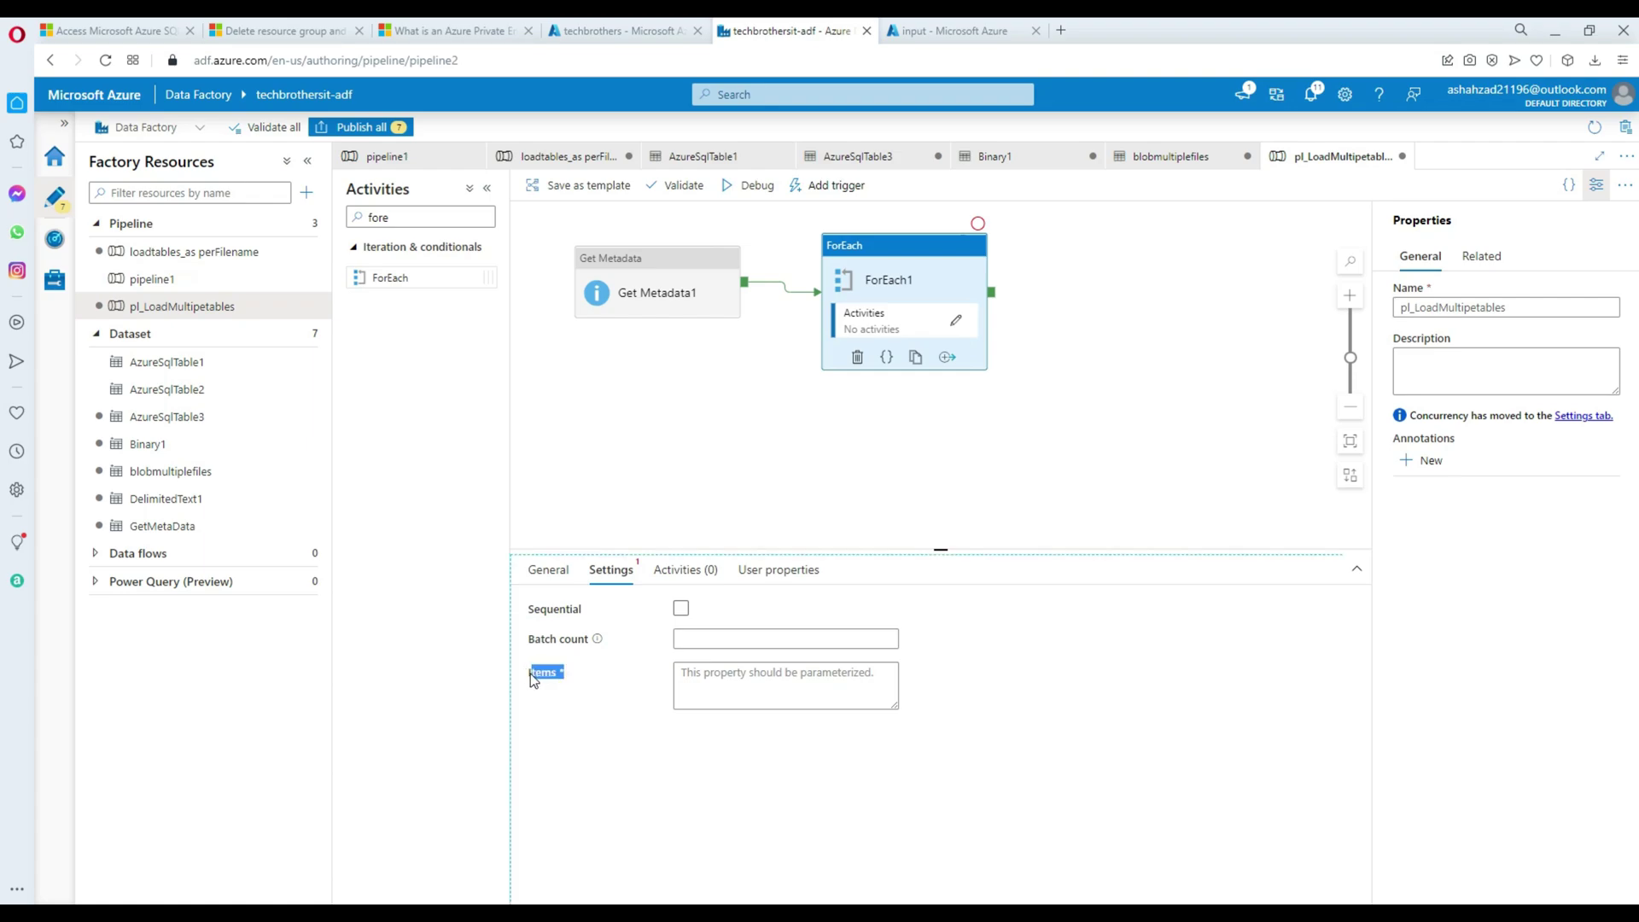
left_click(524, 674)
left_click(718, 676)
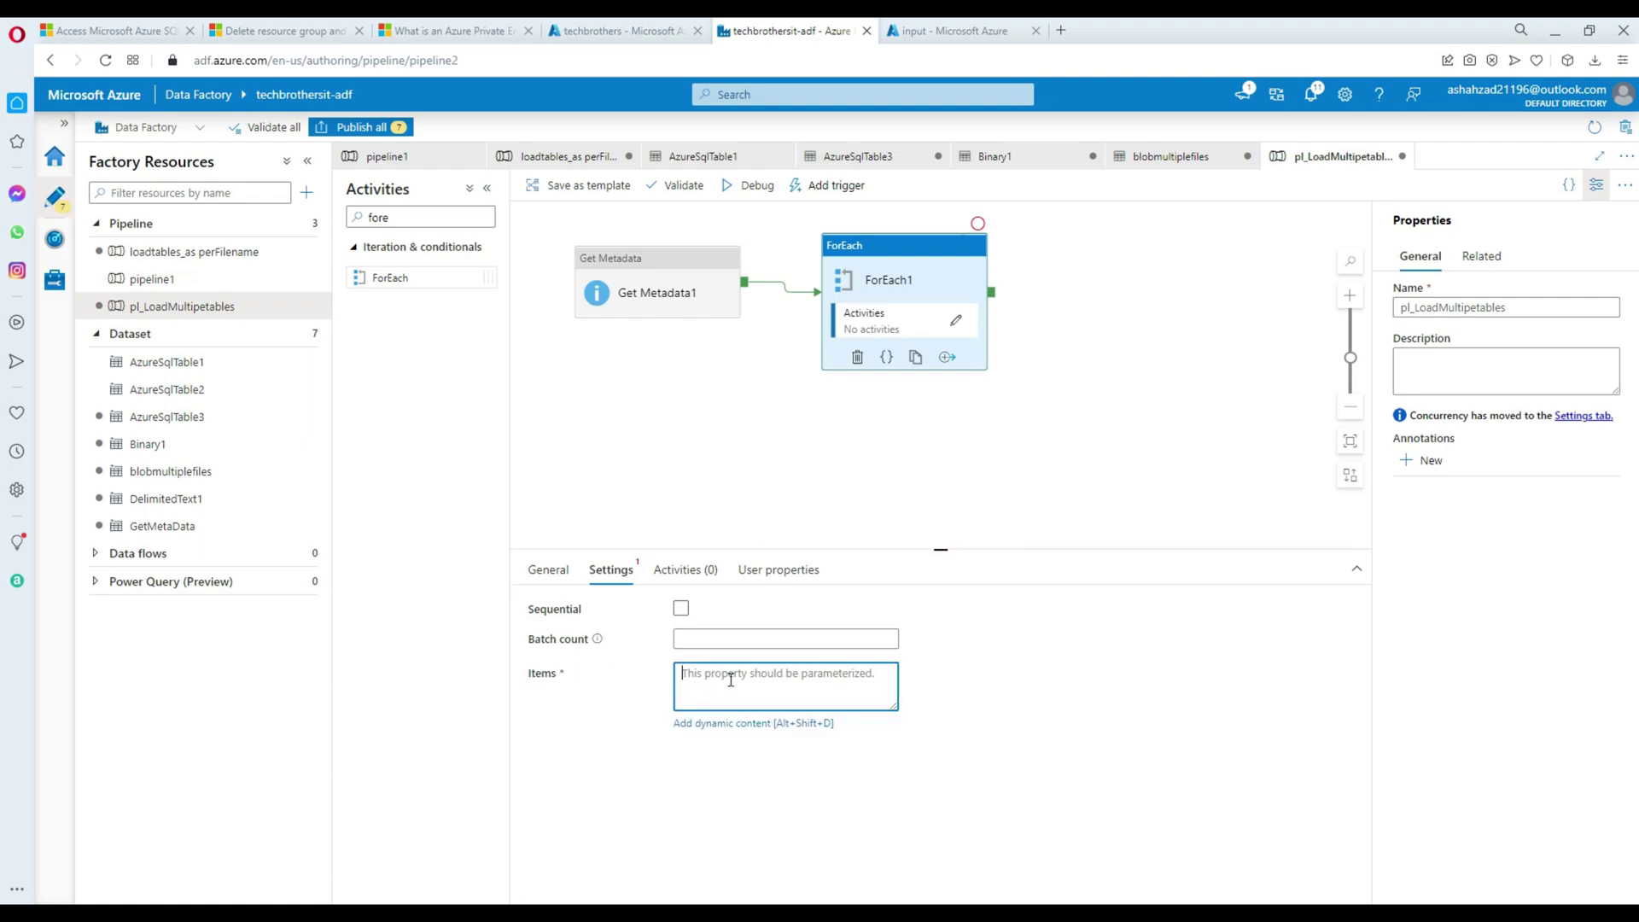
left_click(739, 727)
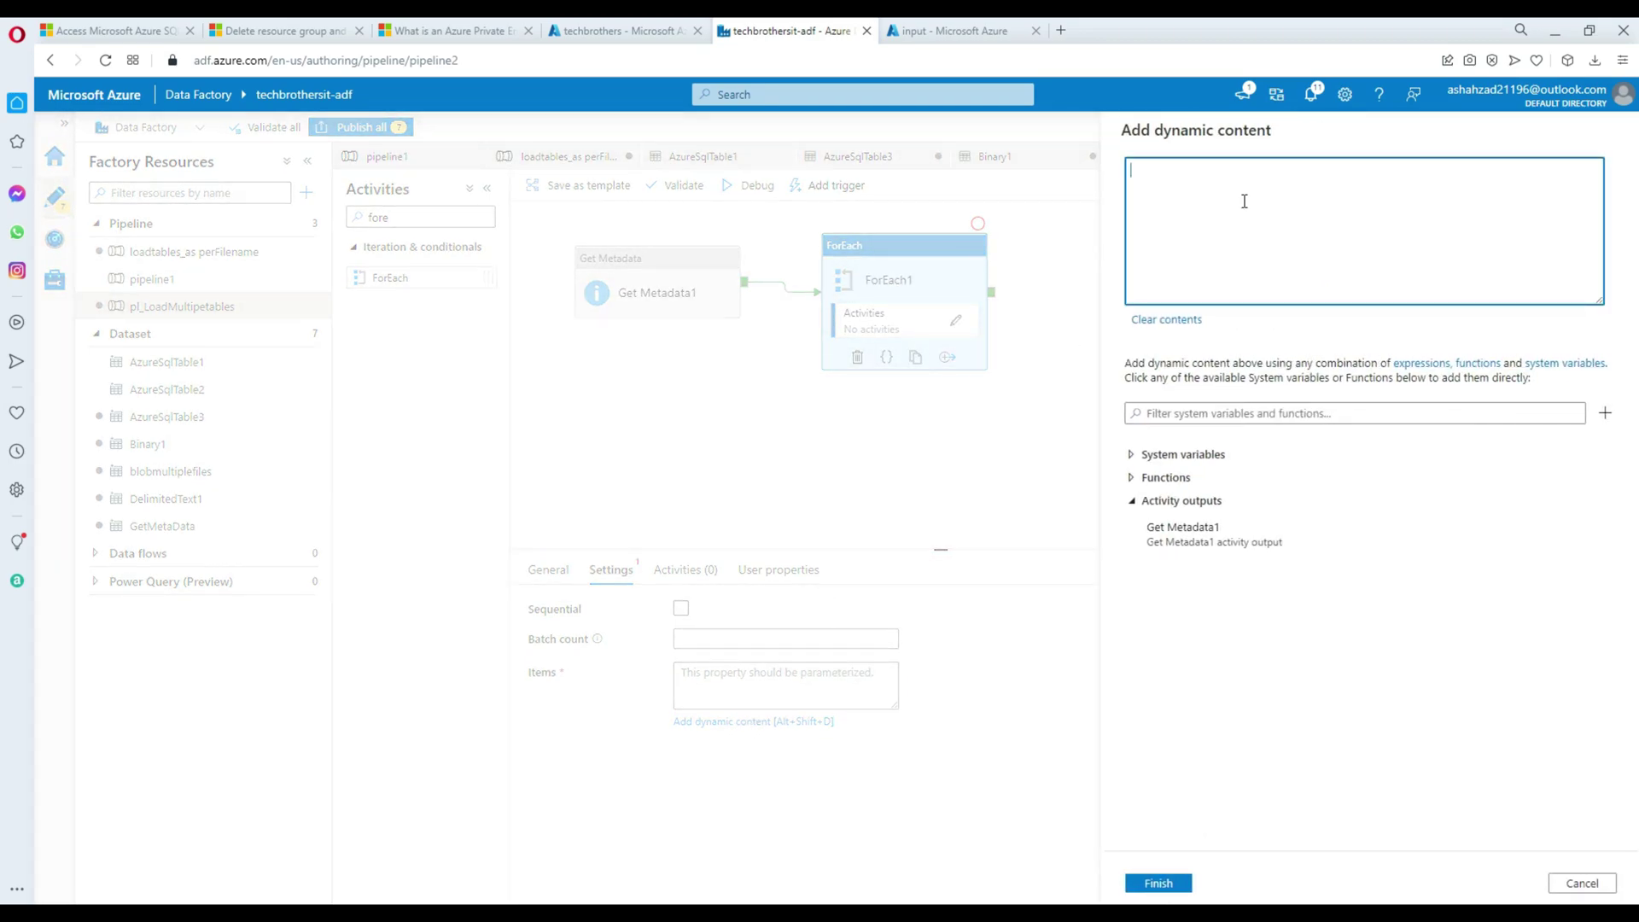
left_click_drag(1129, 126, 1274, 125)
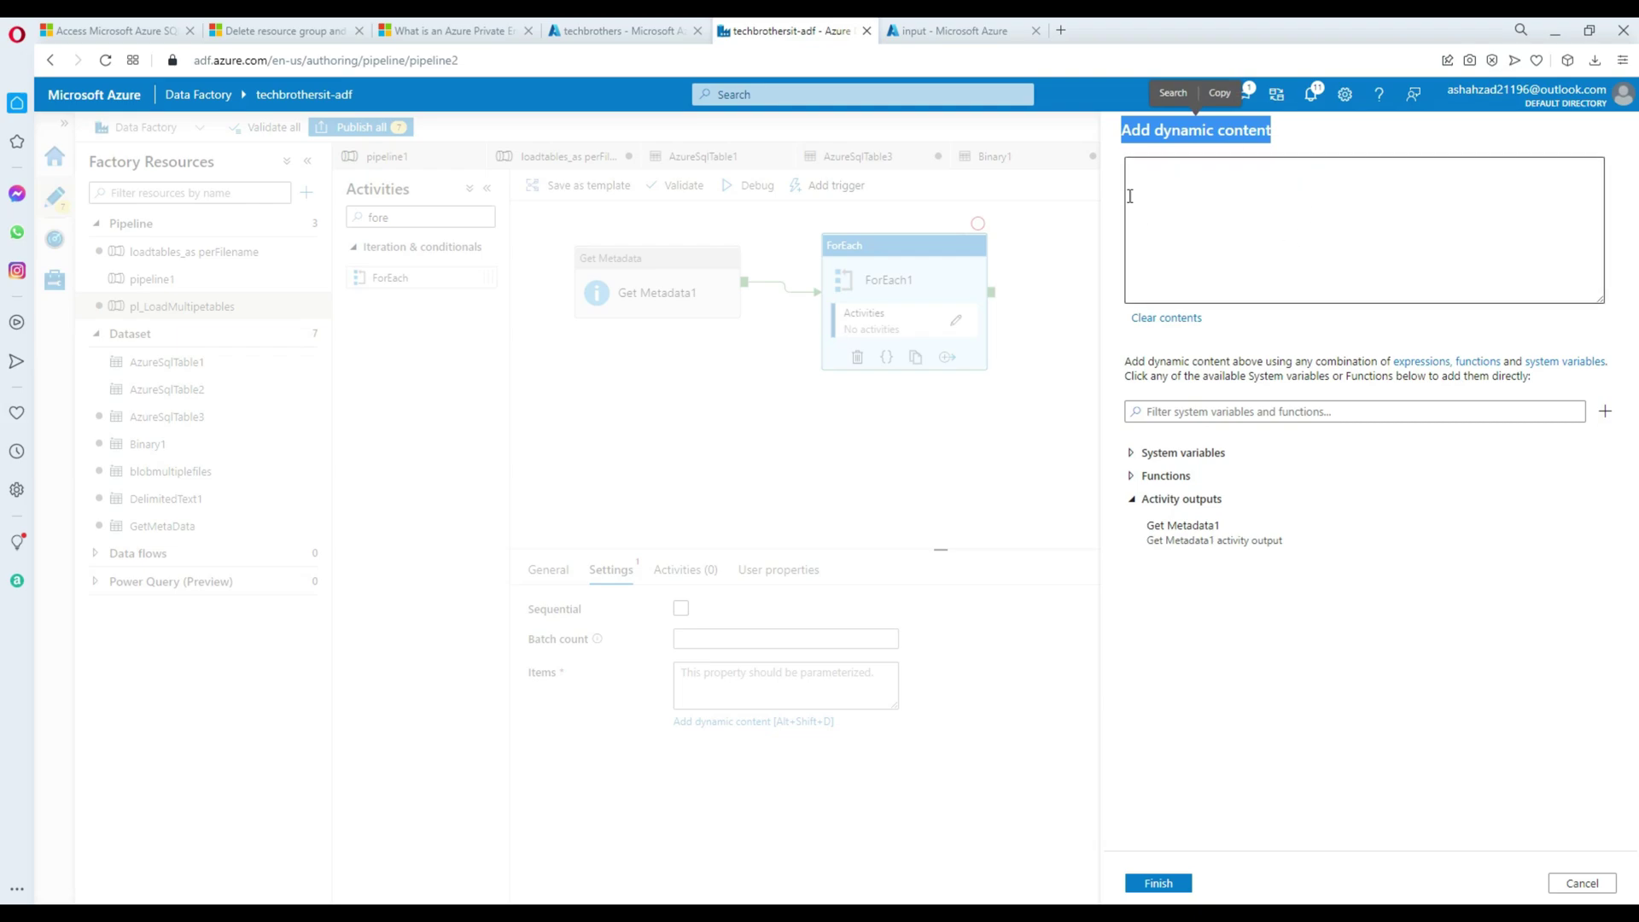
left_click(1184, 195)
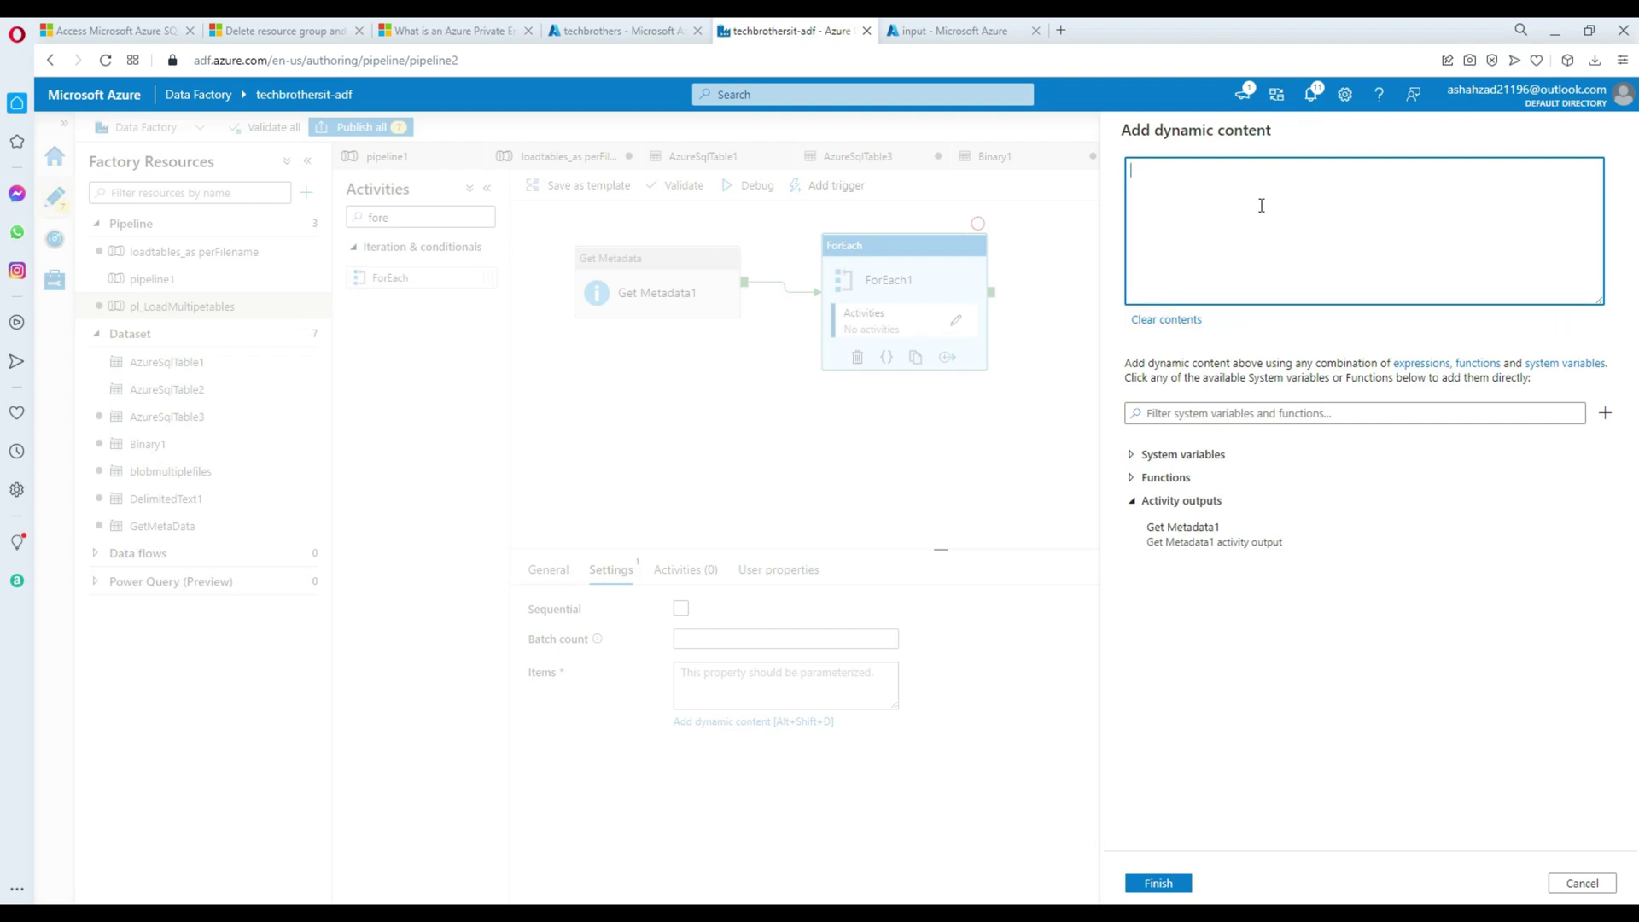
left_click(1200, 547)
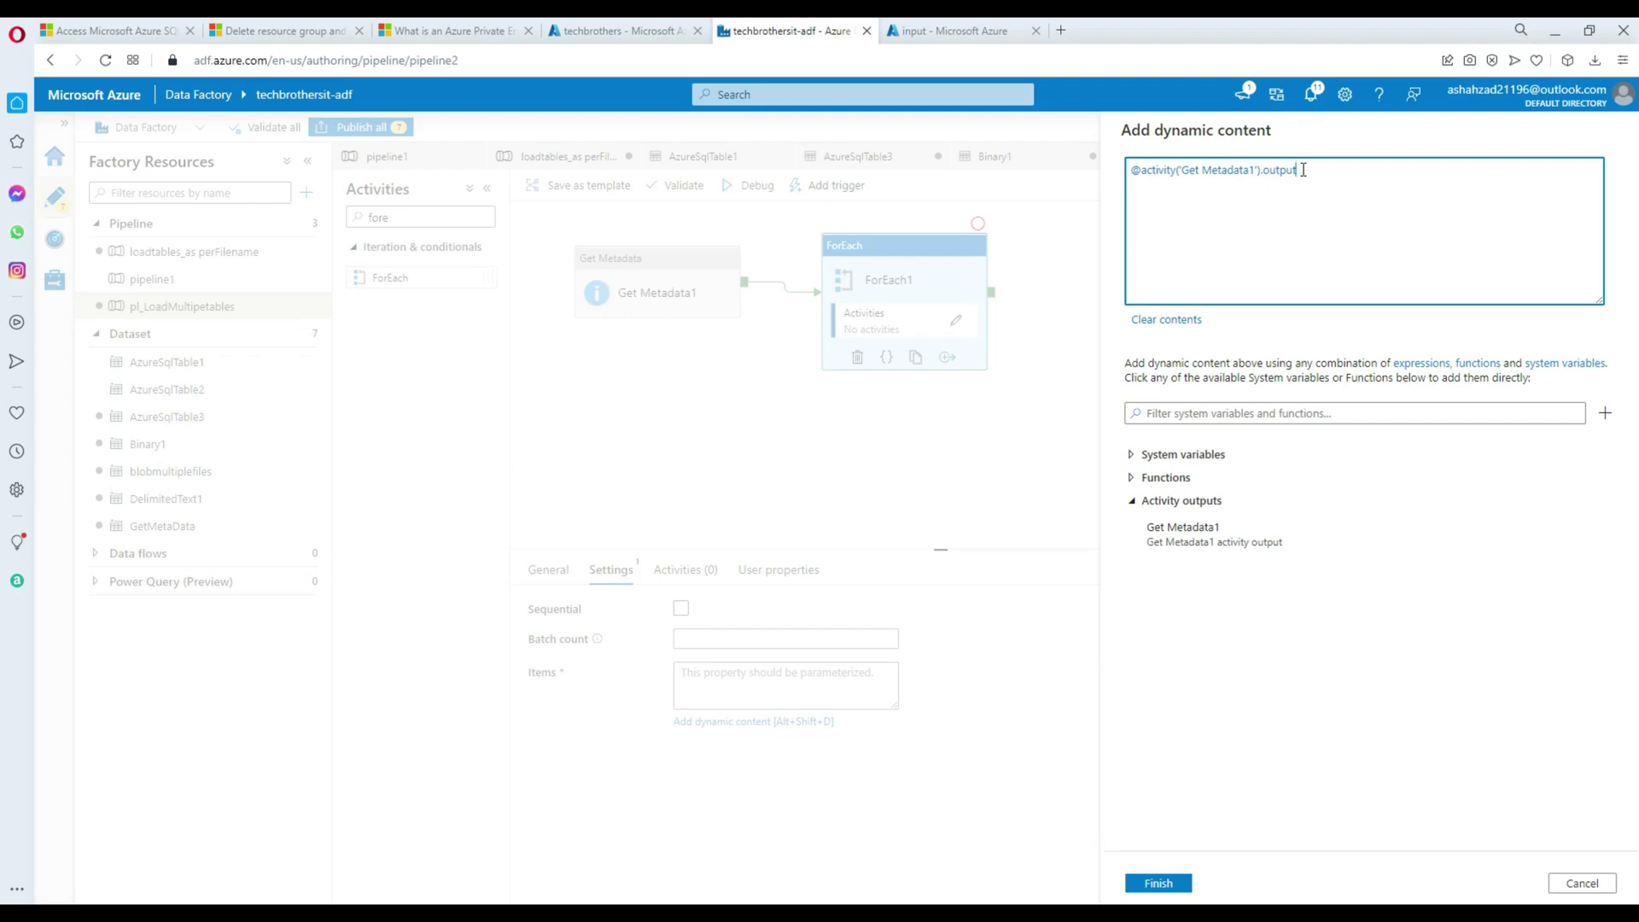
type(".")
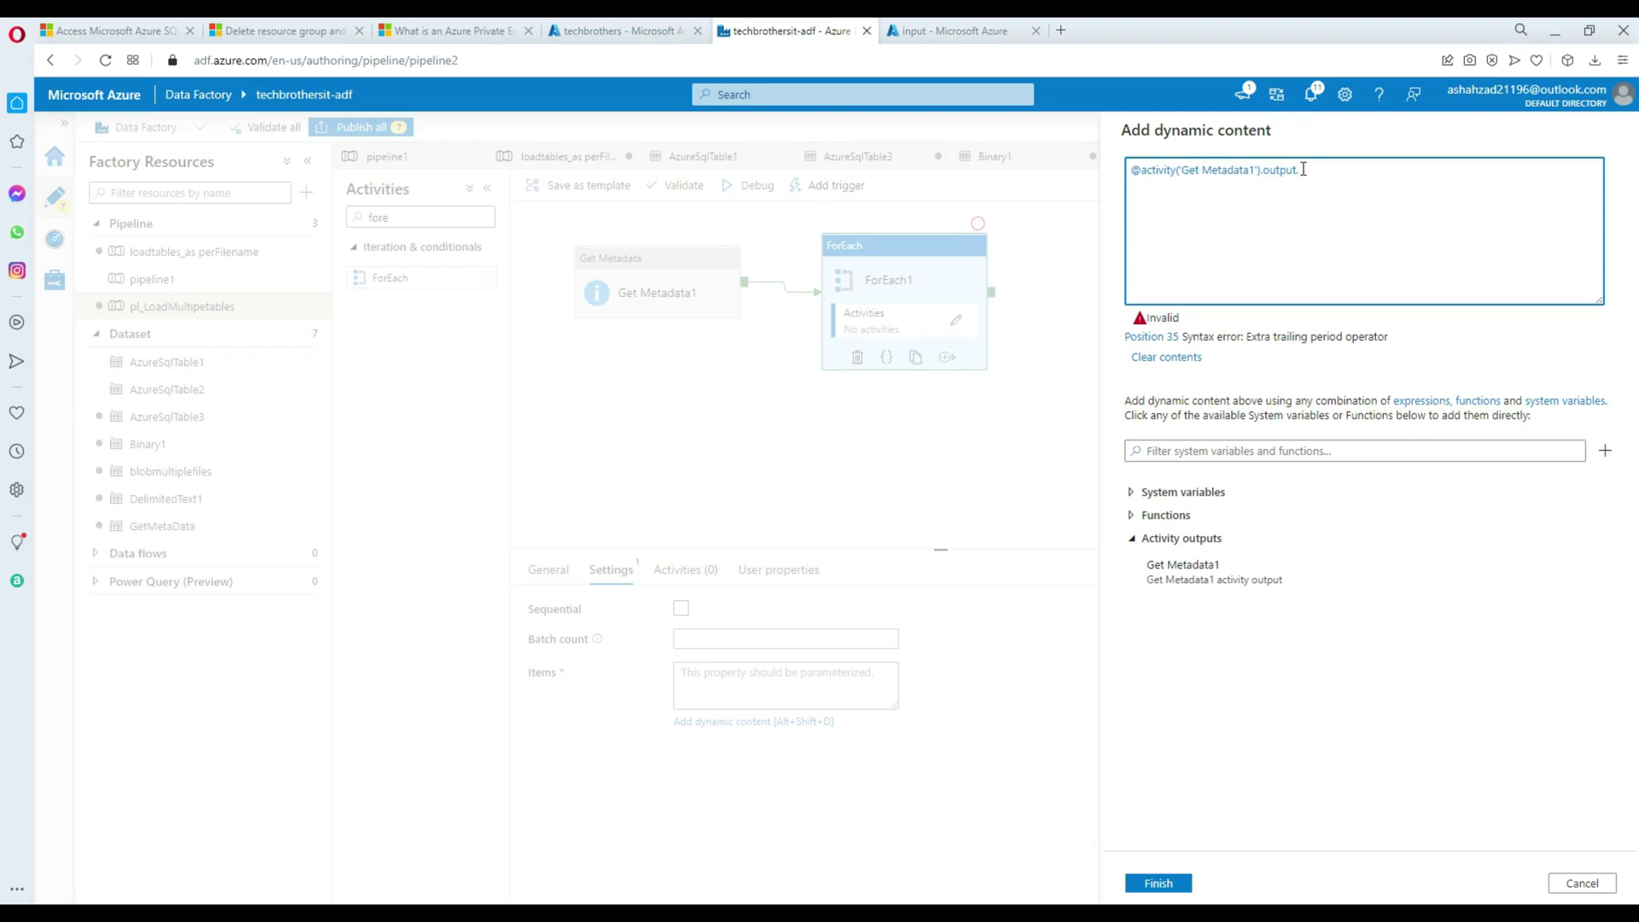
type("childitems")
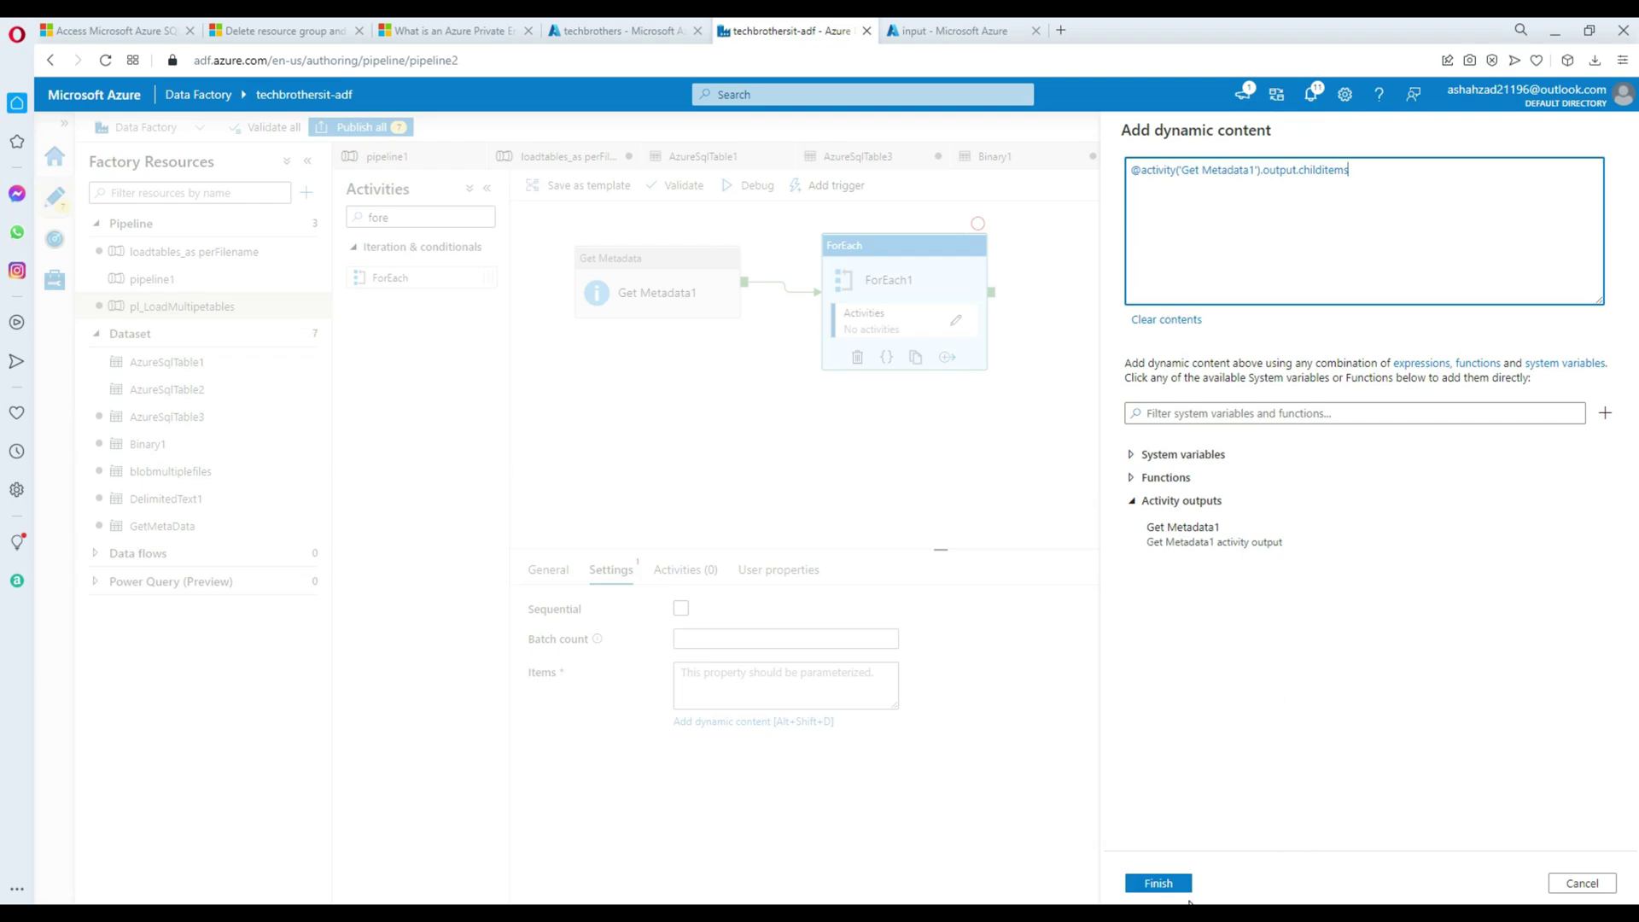
left_click(1165, 886)
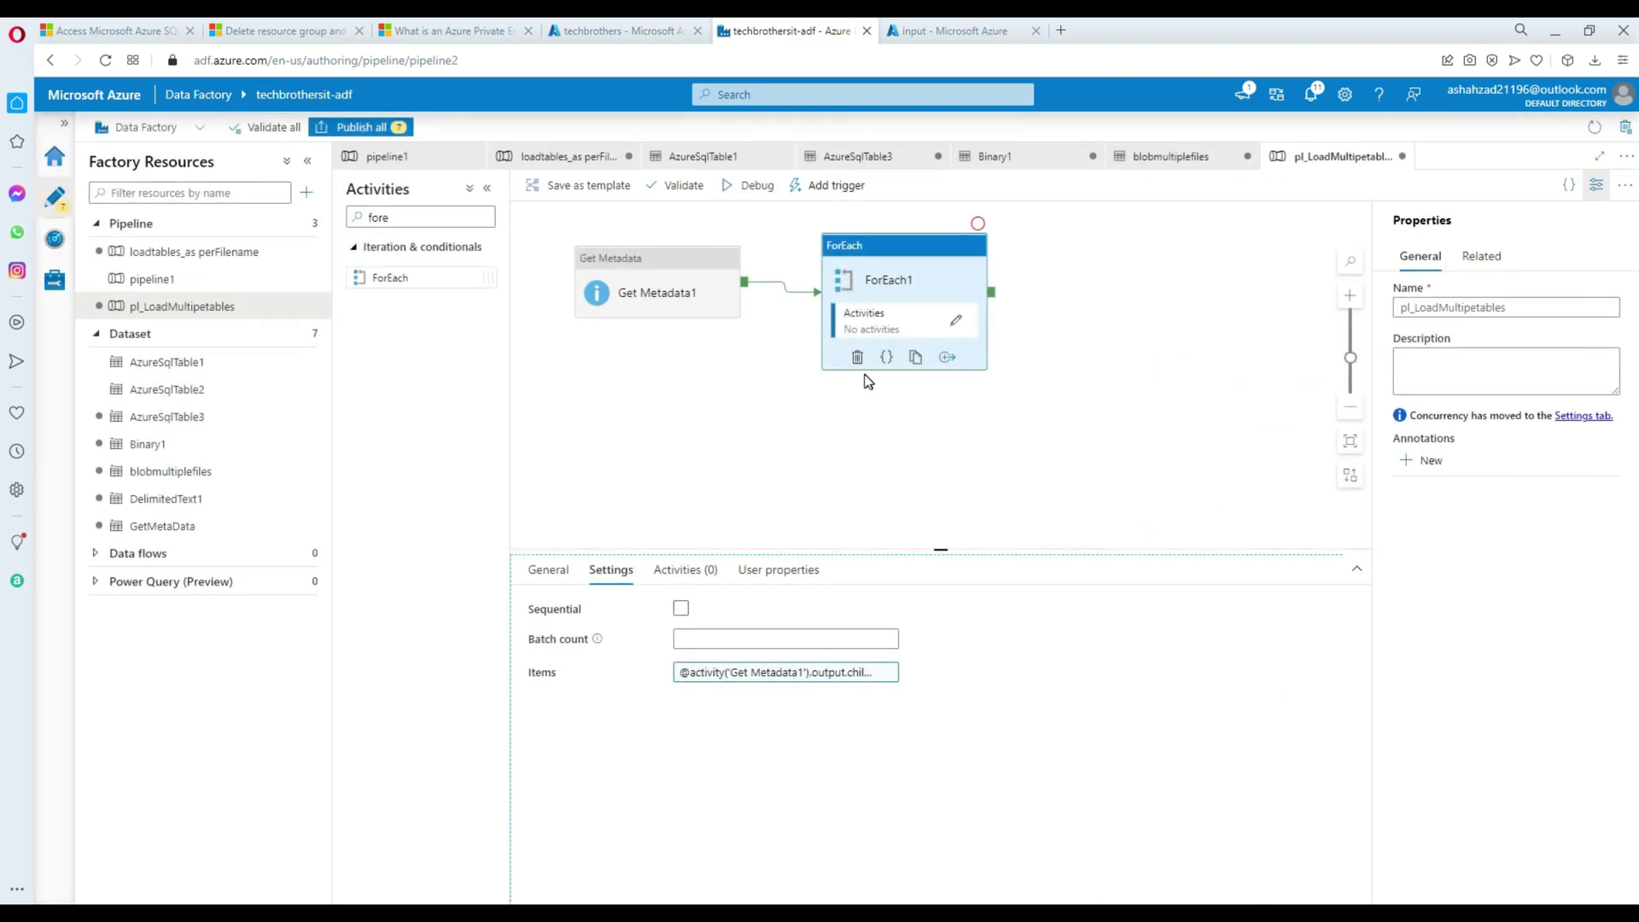
left_click(958, 325)
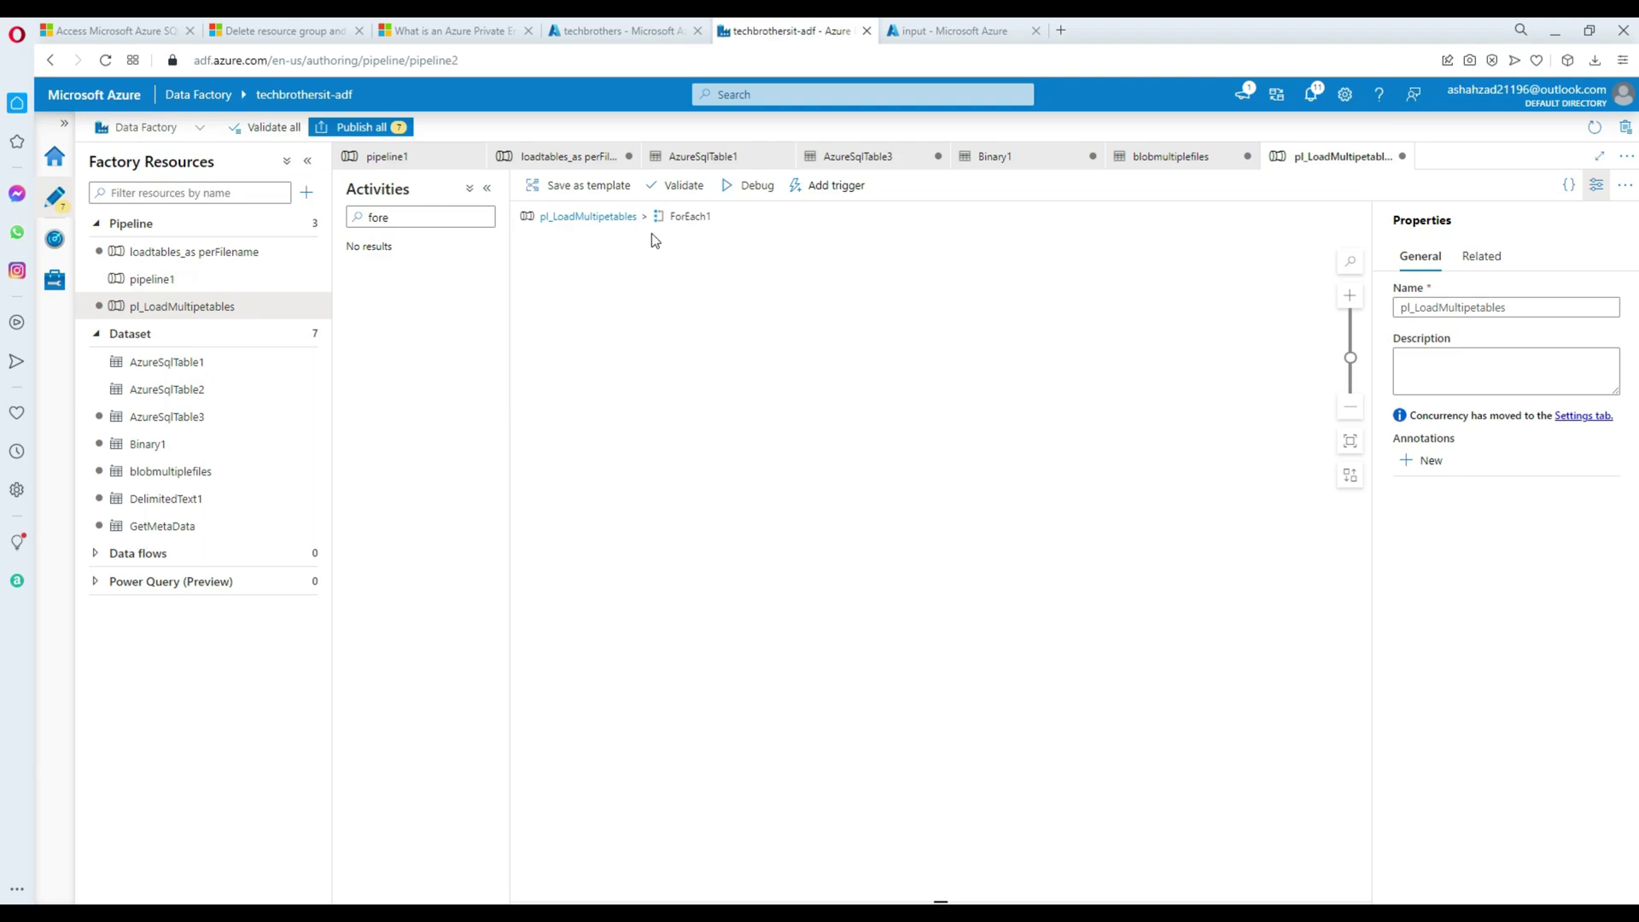
left_click(597, 220)
left_click_drag(623, 260, 702, 258)
left_click(794, 263)
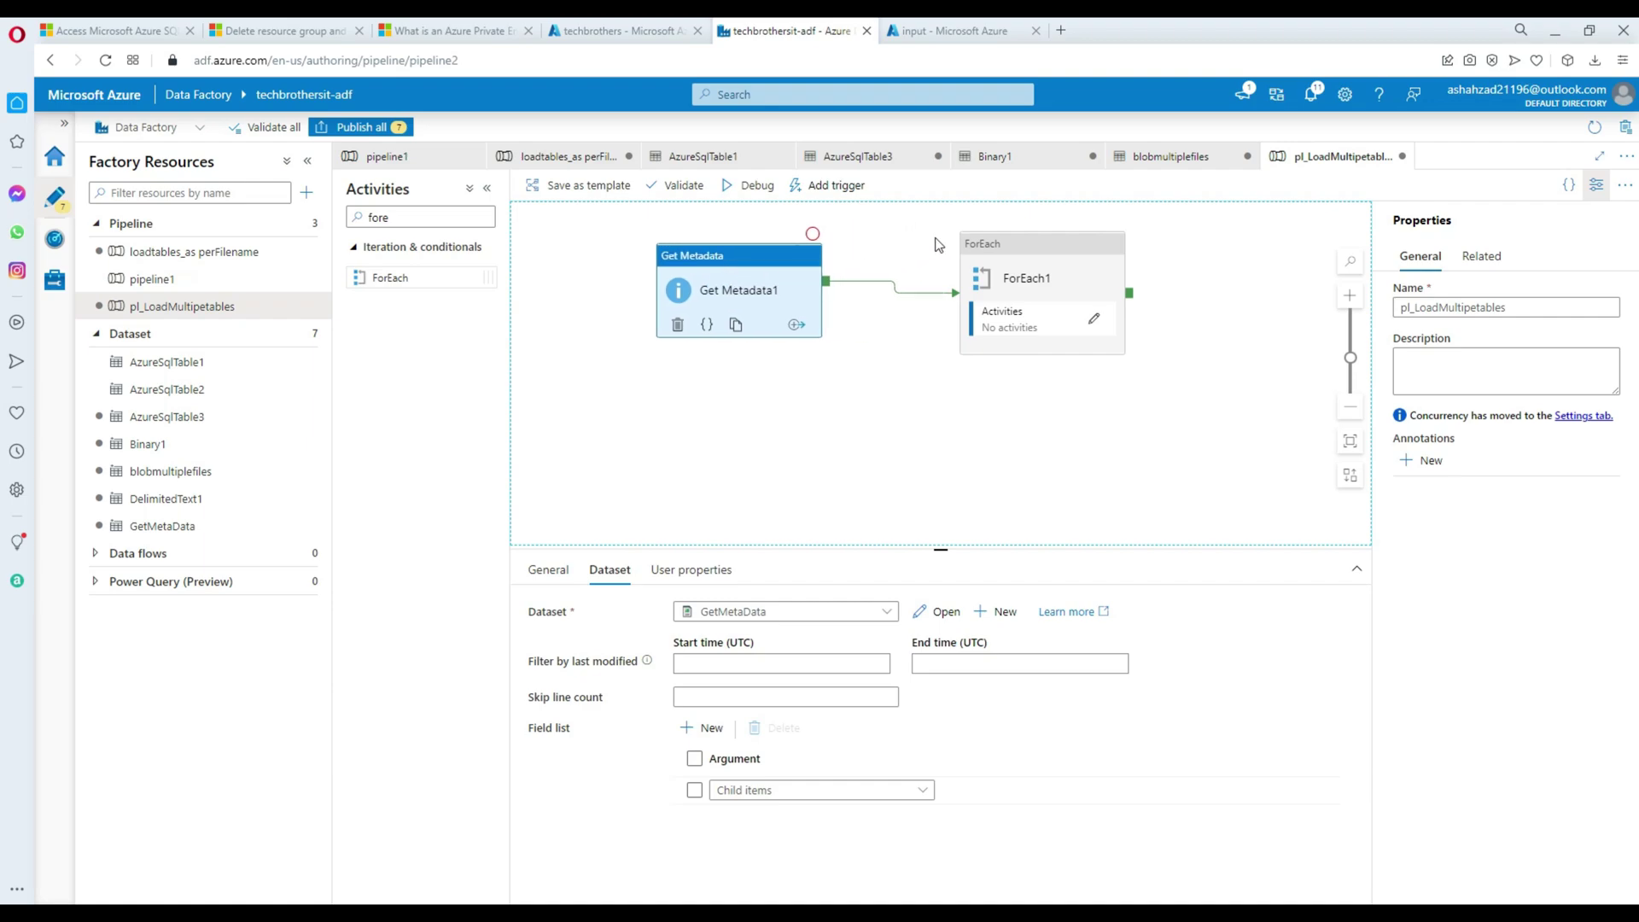
left_click(1009, 244)
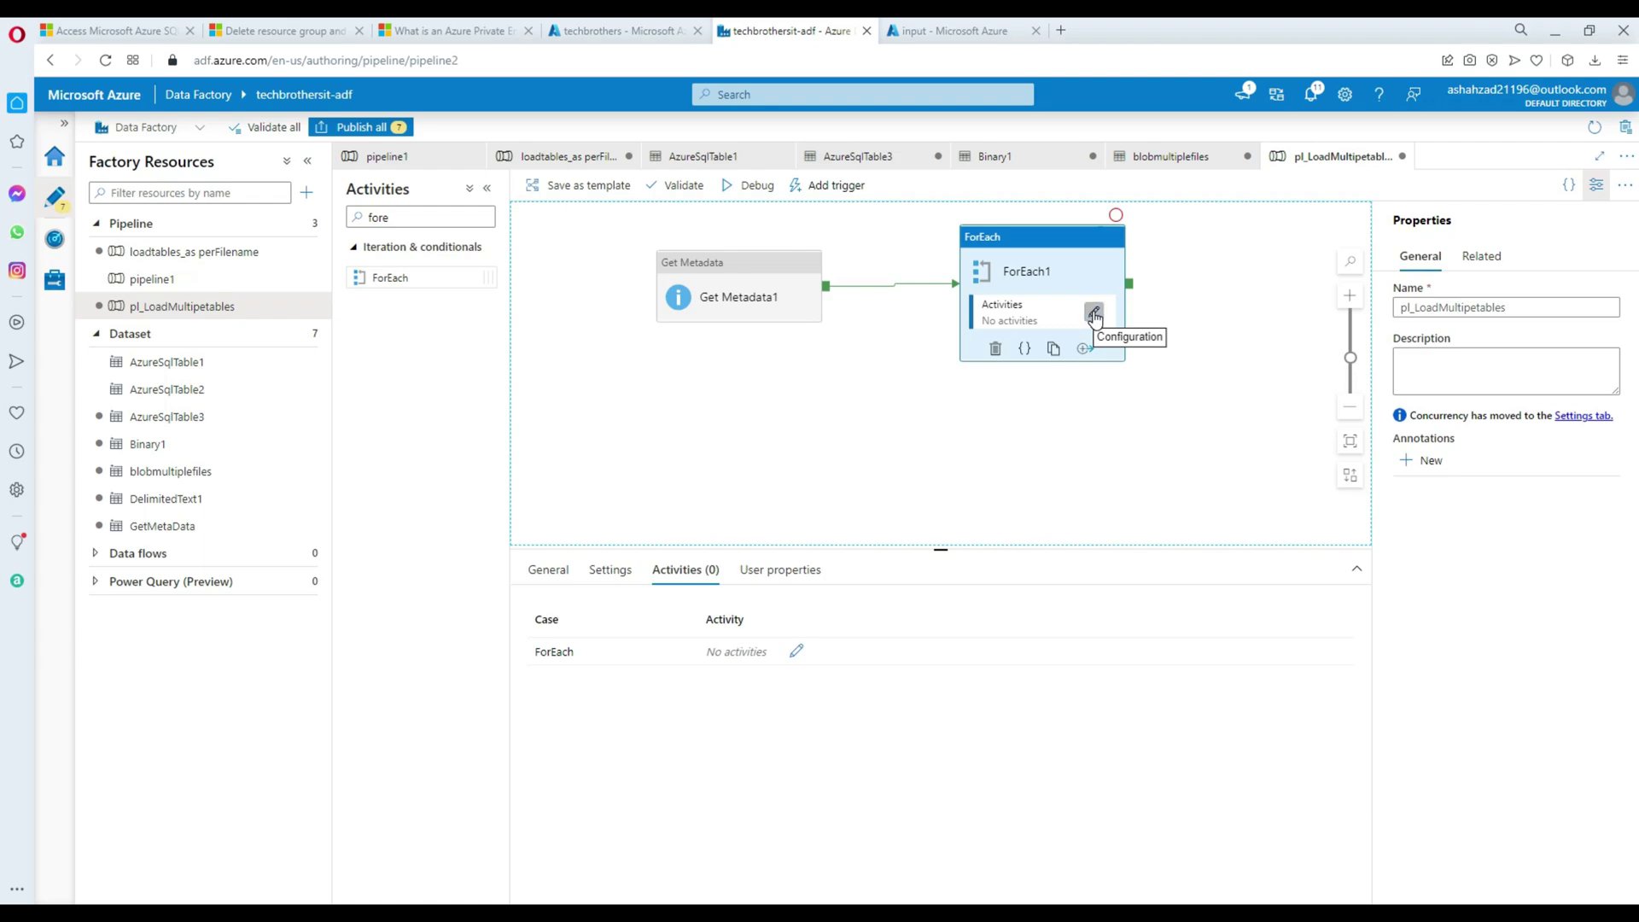
Add a Copy data activity inside the ForEach1 loop.
left_click(1095, 316)
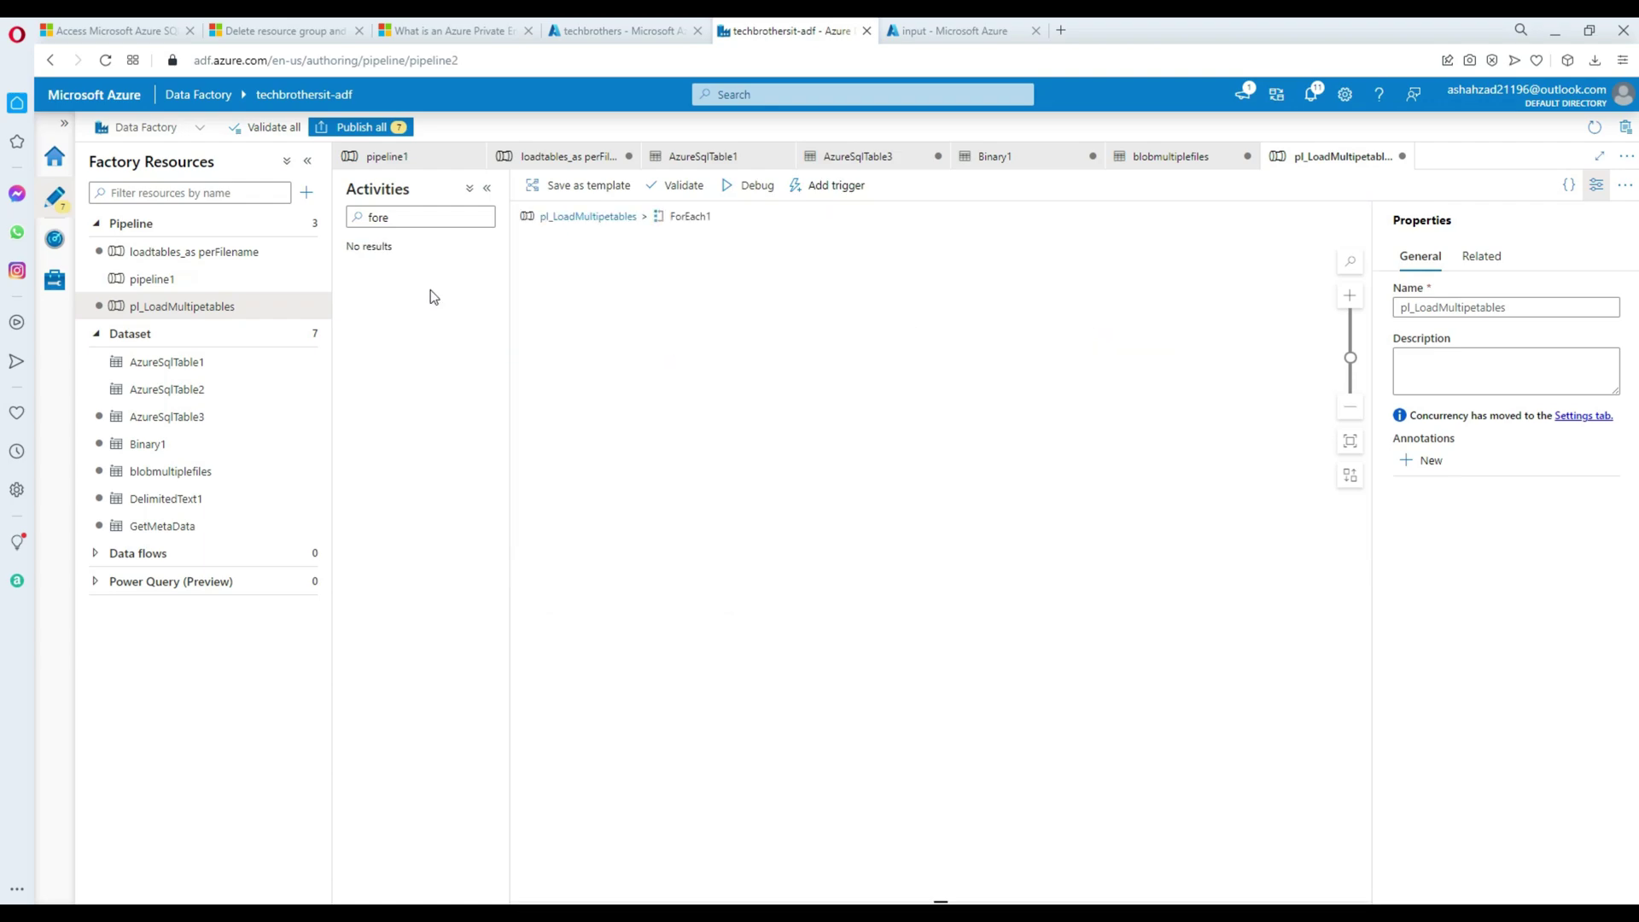
left_click_drag(419, 220, 331, 219)
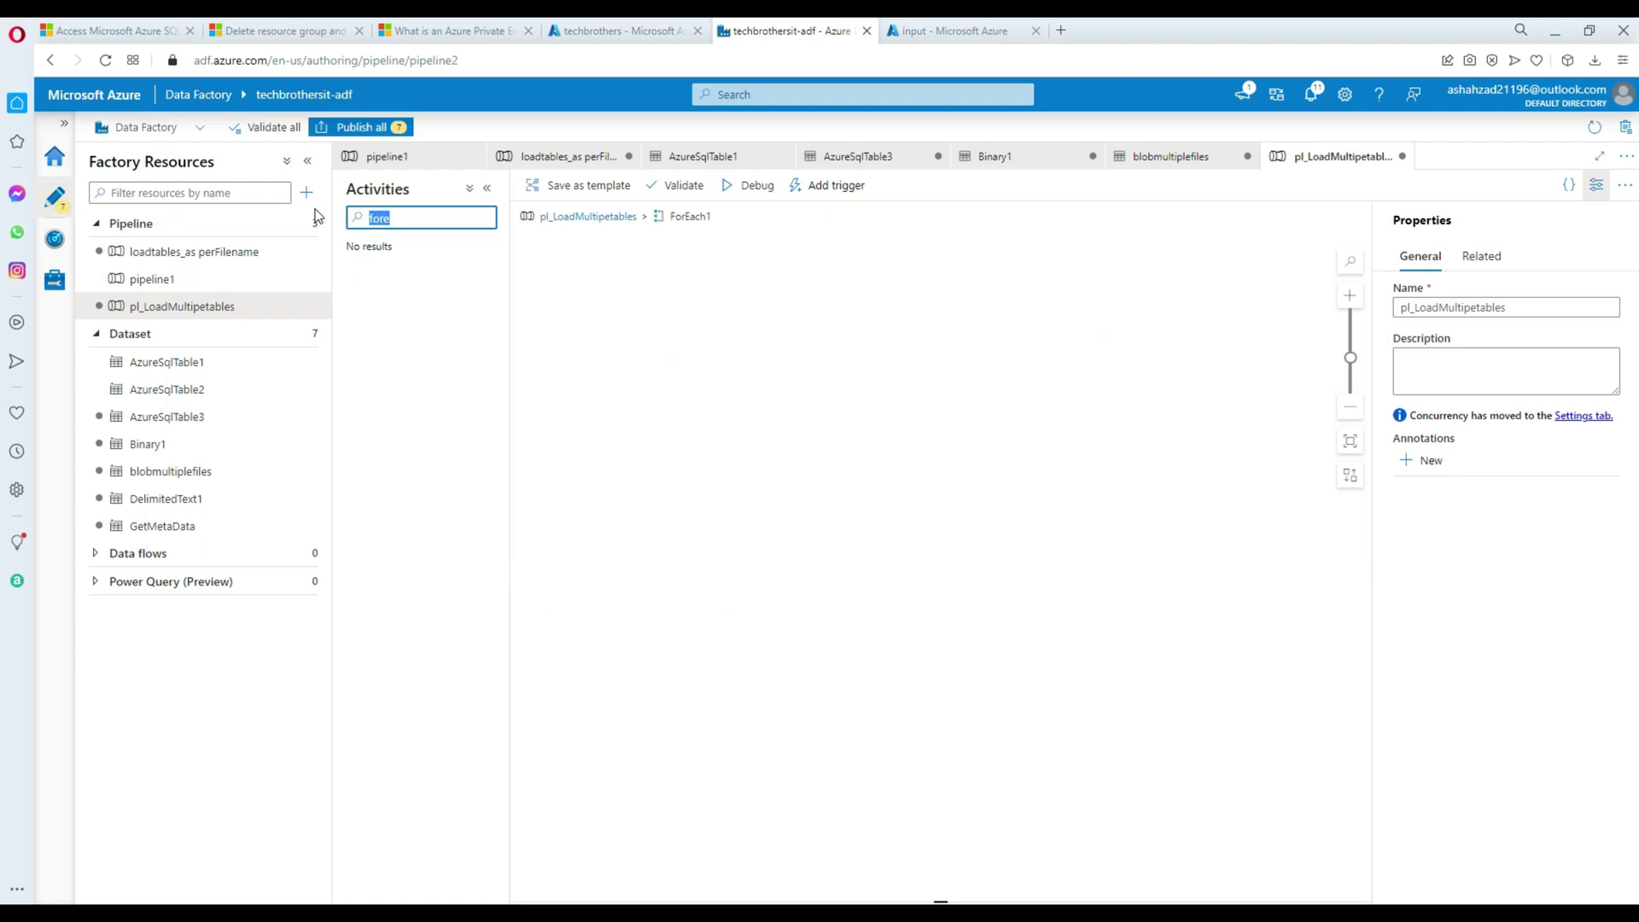
key("BackSpace")
type("copy")
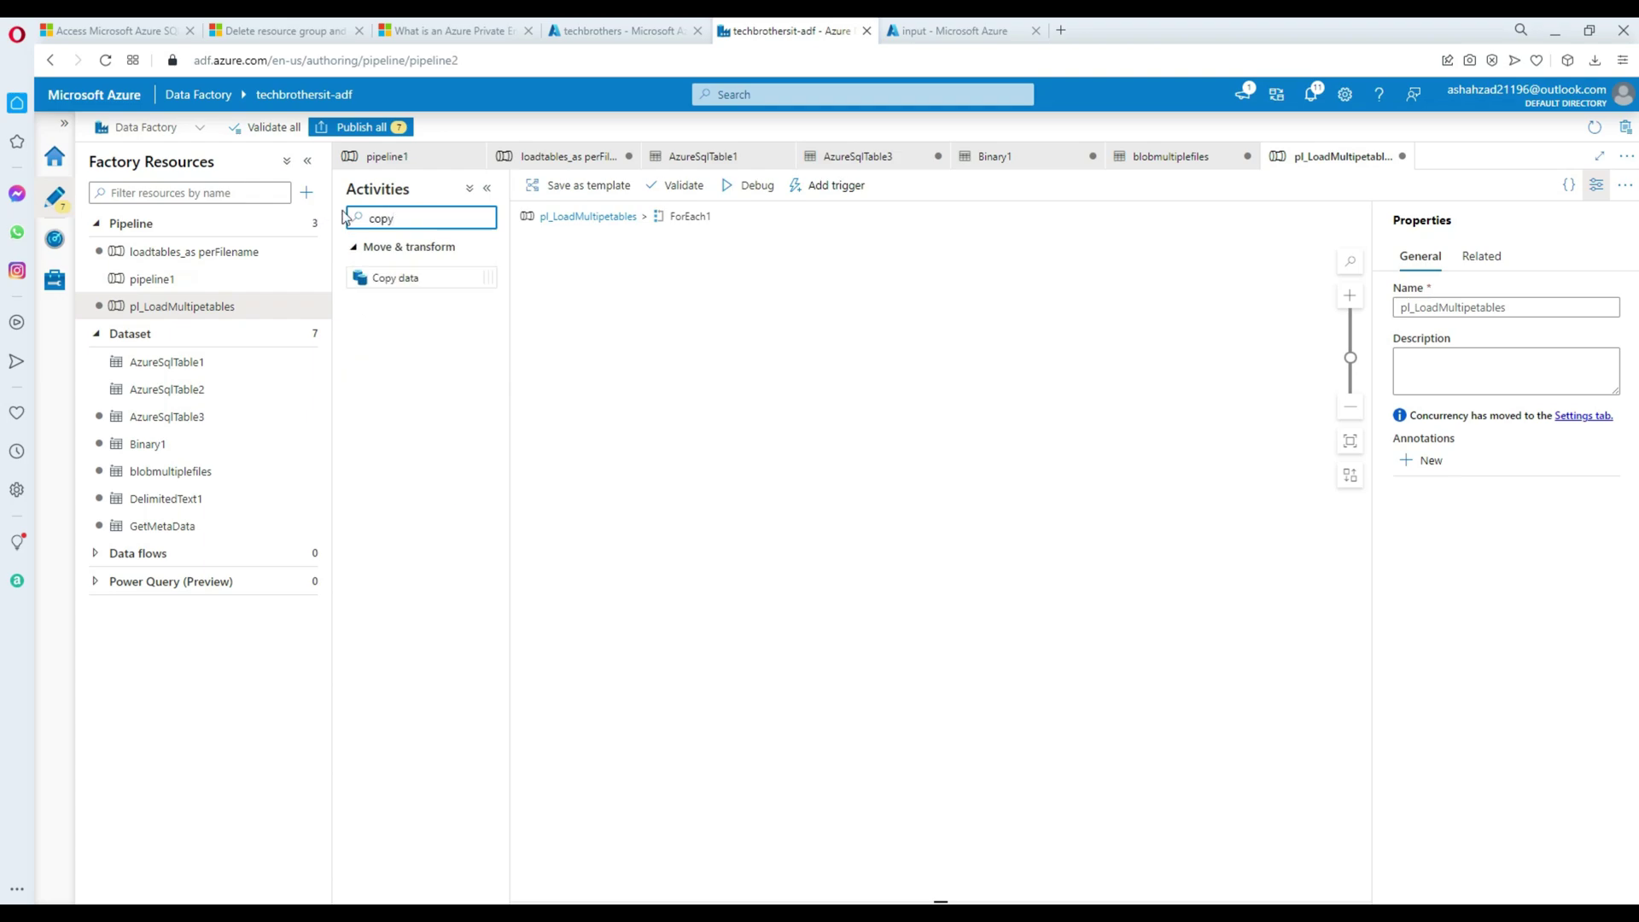
left_click_drag(428, 282, 756, 295)
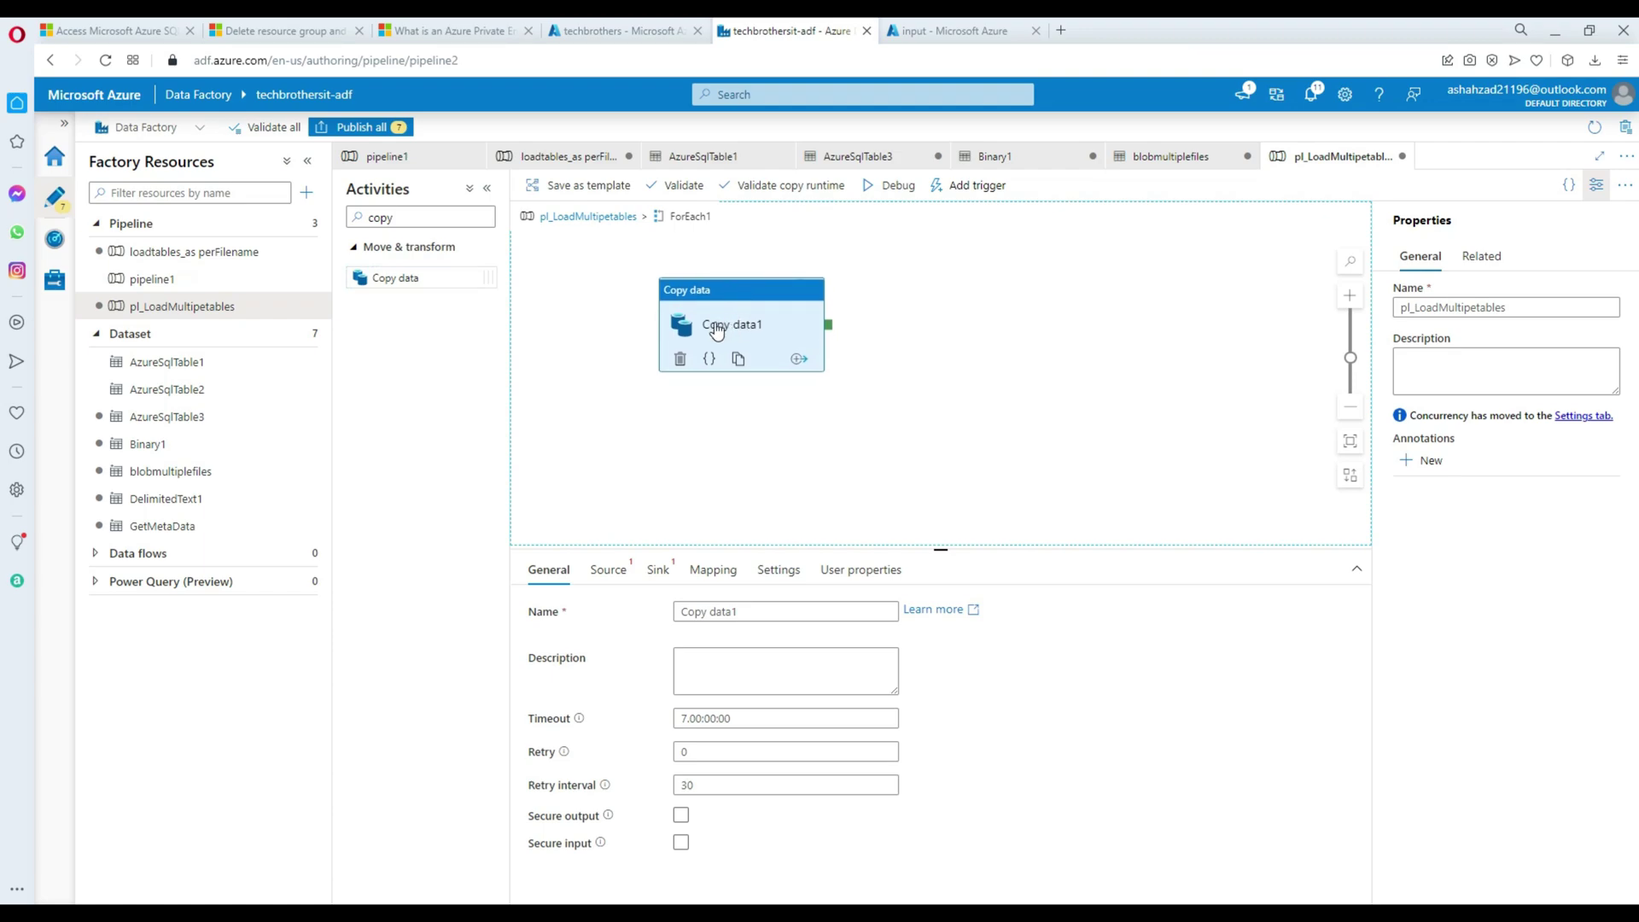
Start a new source dataset for Copy data1 using Azure Blob Storage and the DelimitedText format.
left_click(609, 576)
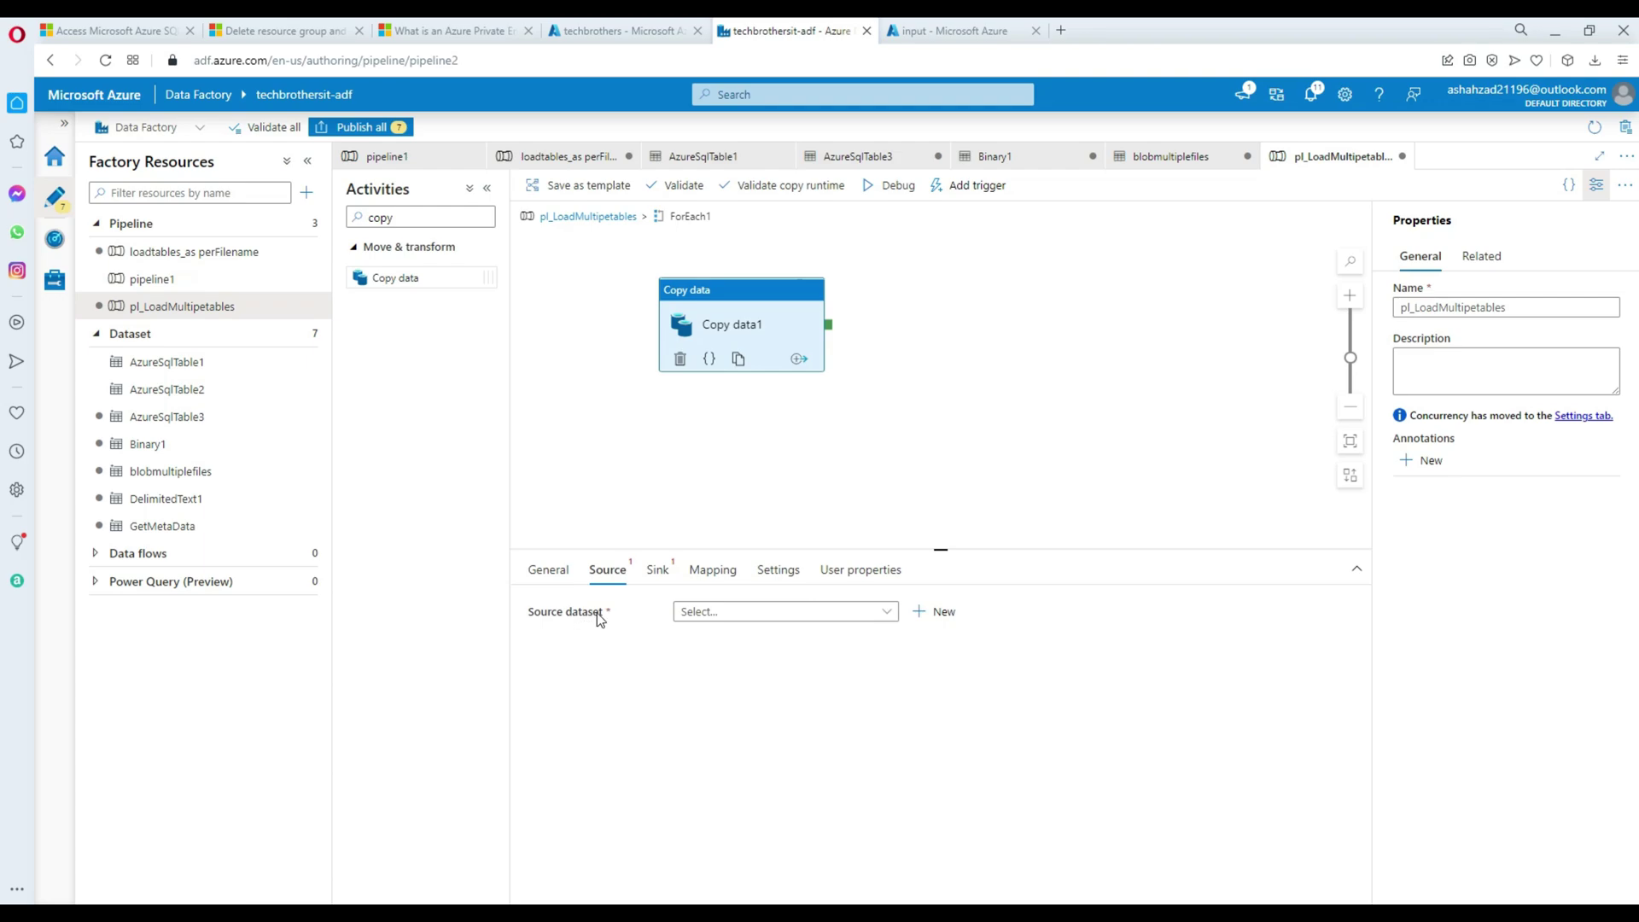
left_click(942, 614)
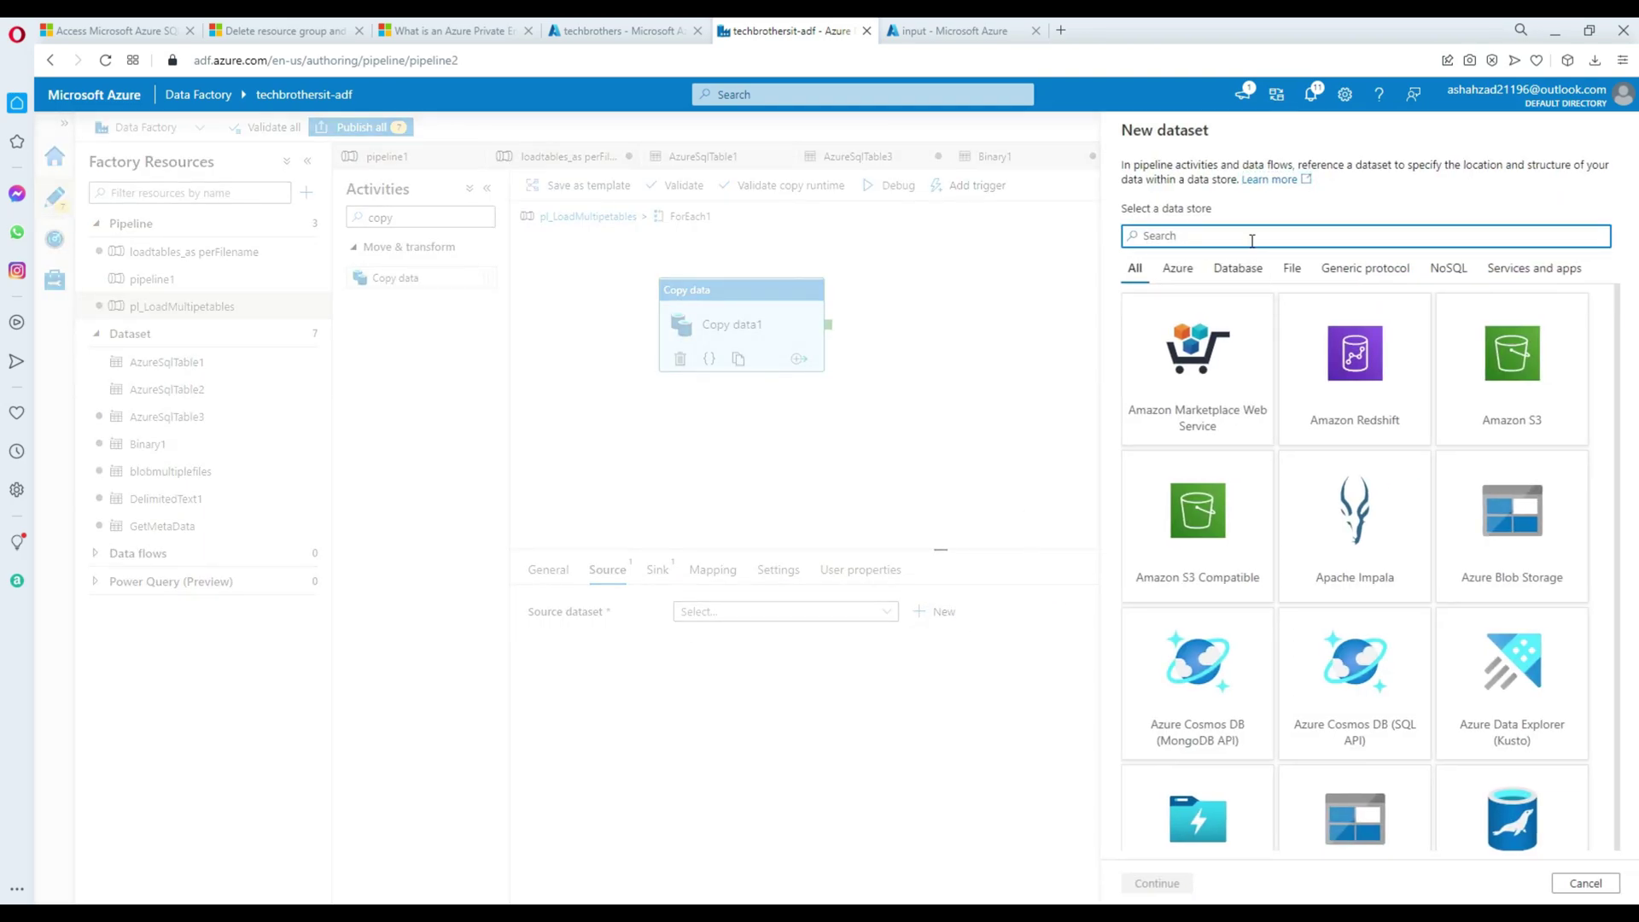
type("blob")
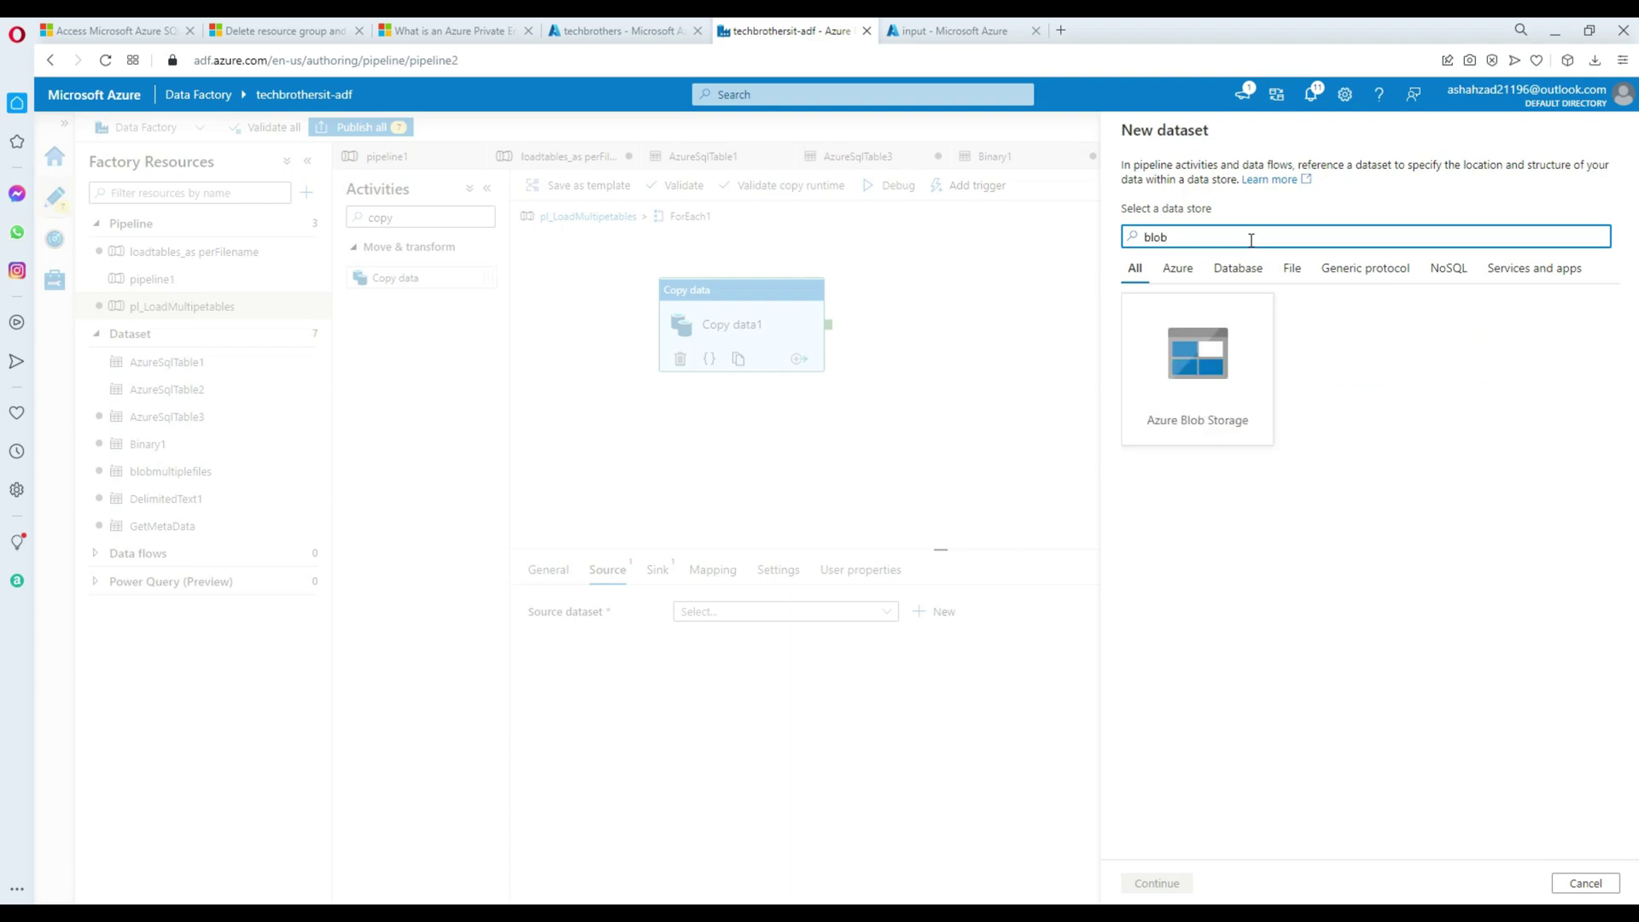
left_click(1223, 381)
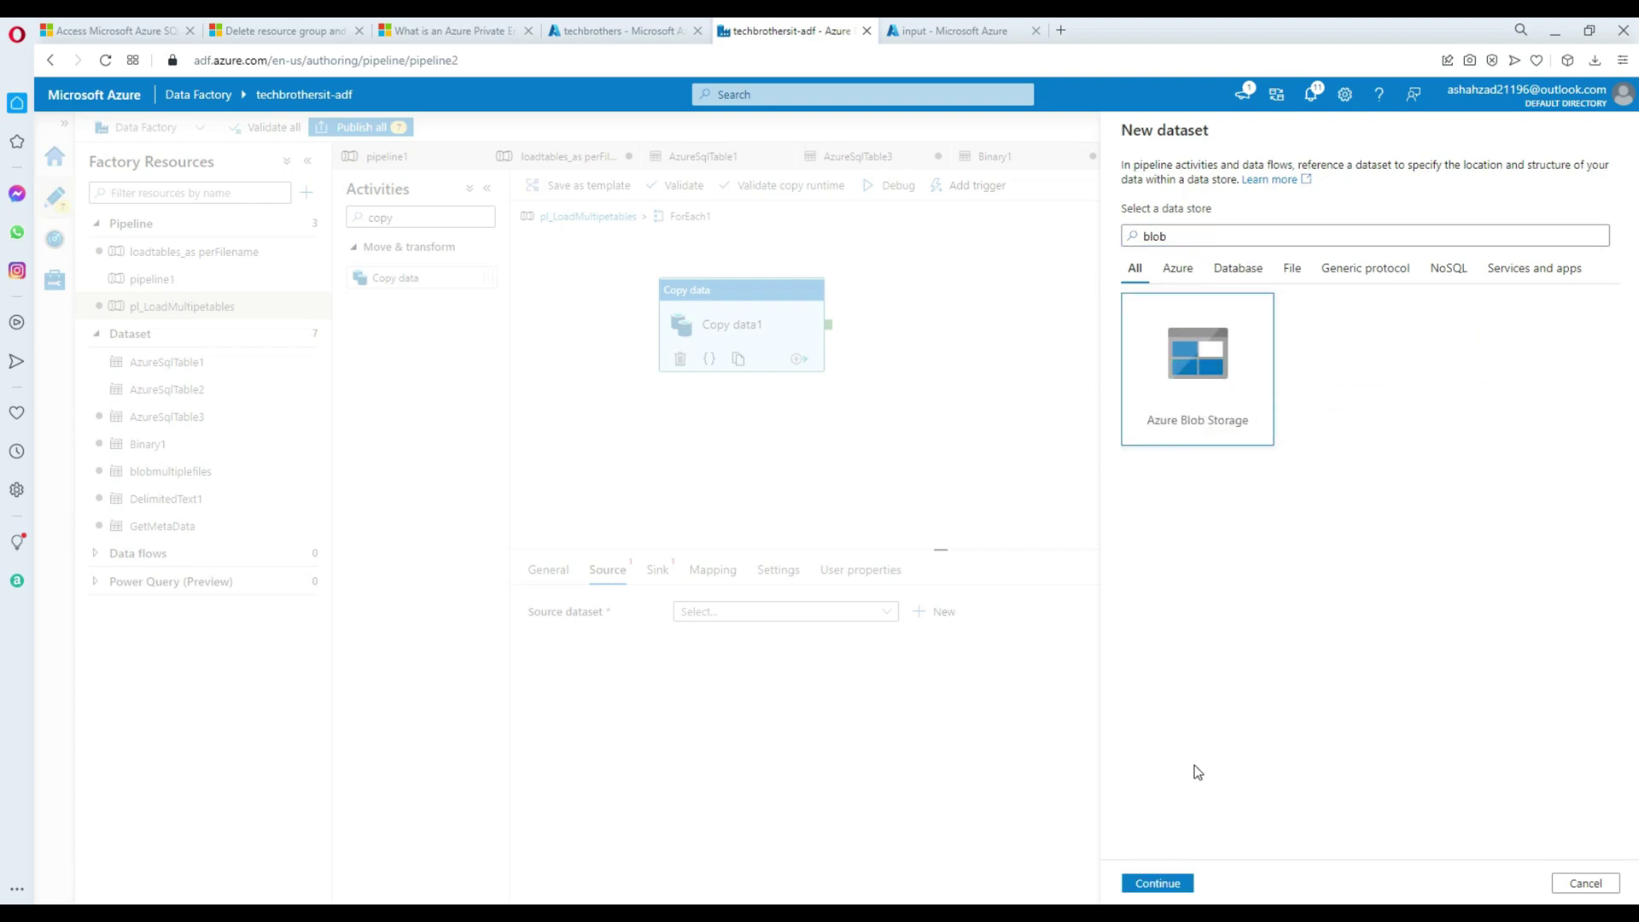
left_click(1176, 885)
left_click(1513, 265)
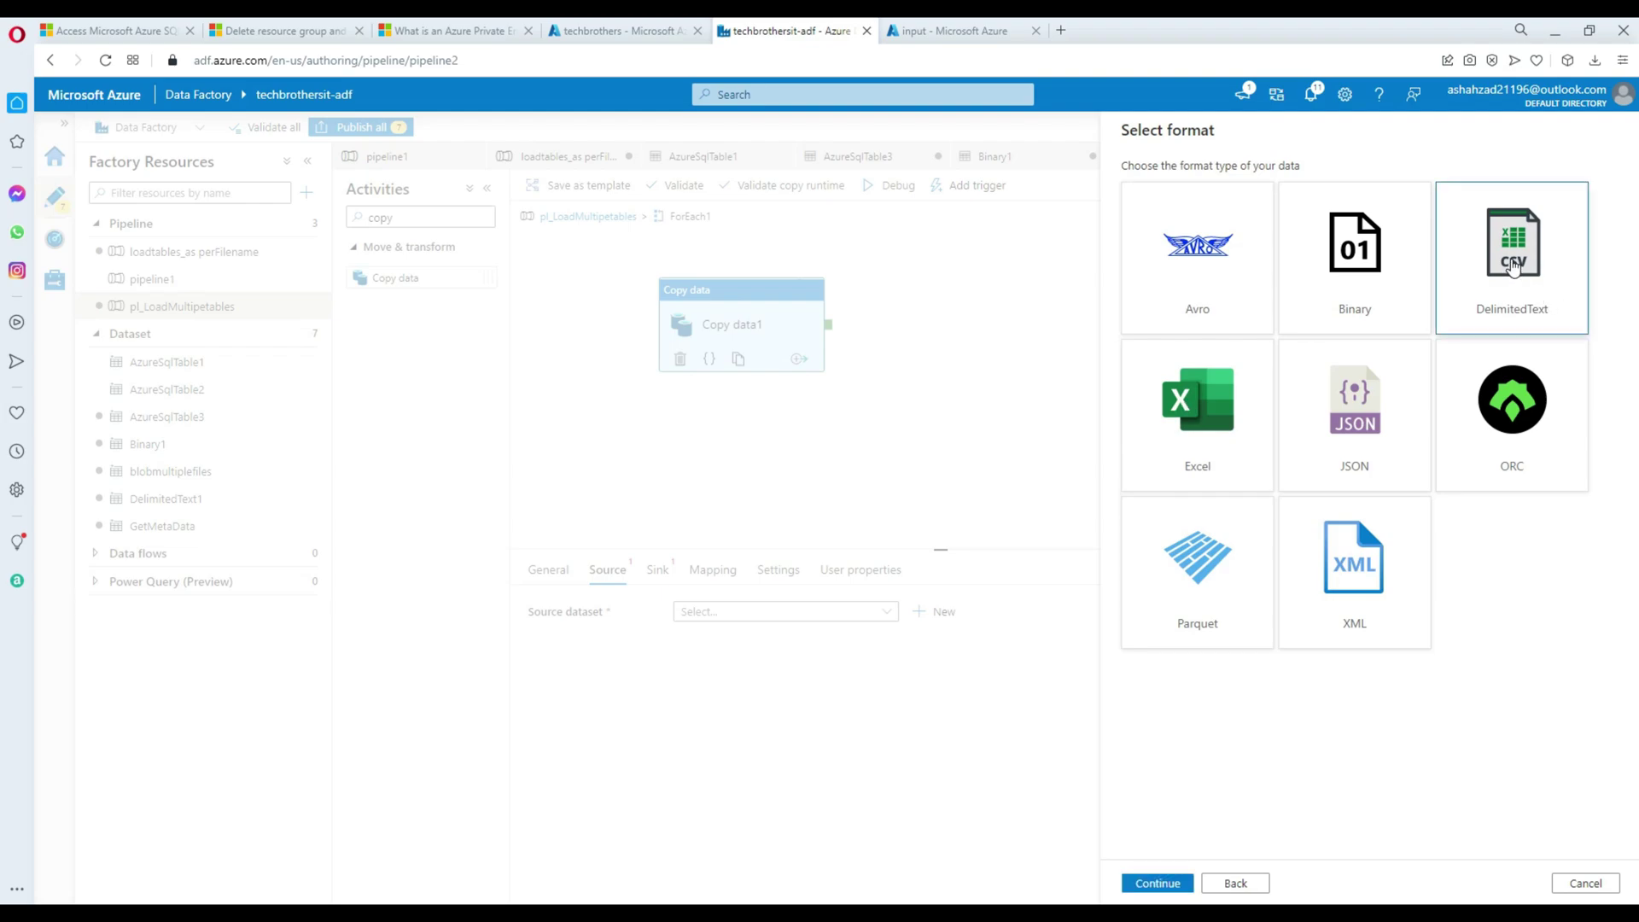
left_click(1158, 883)
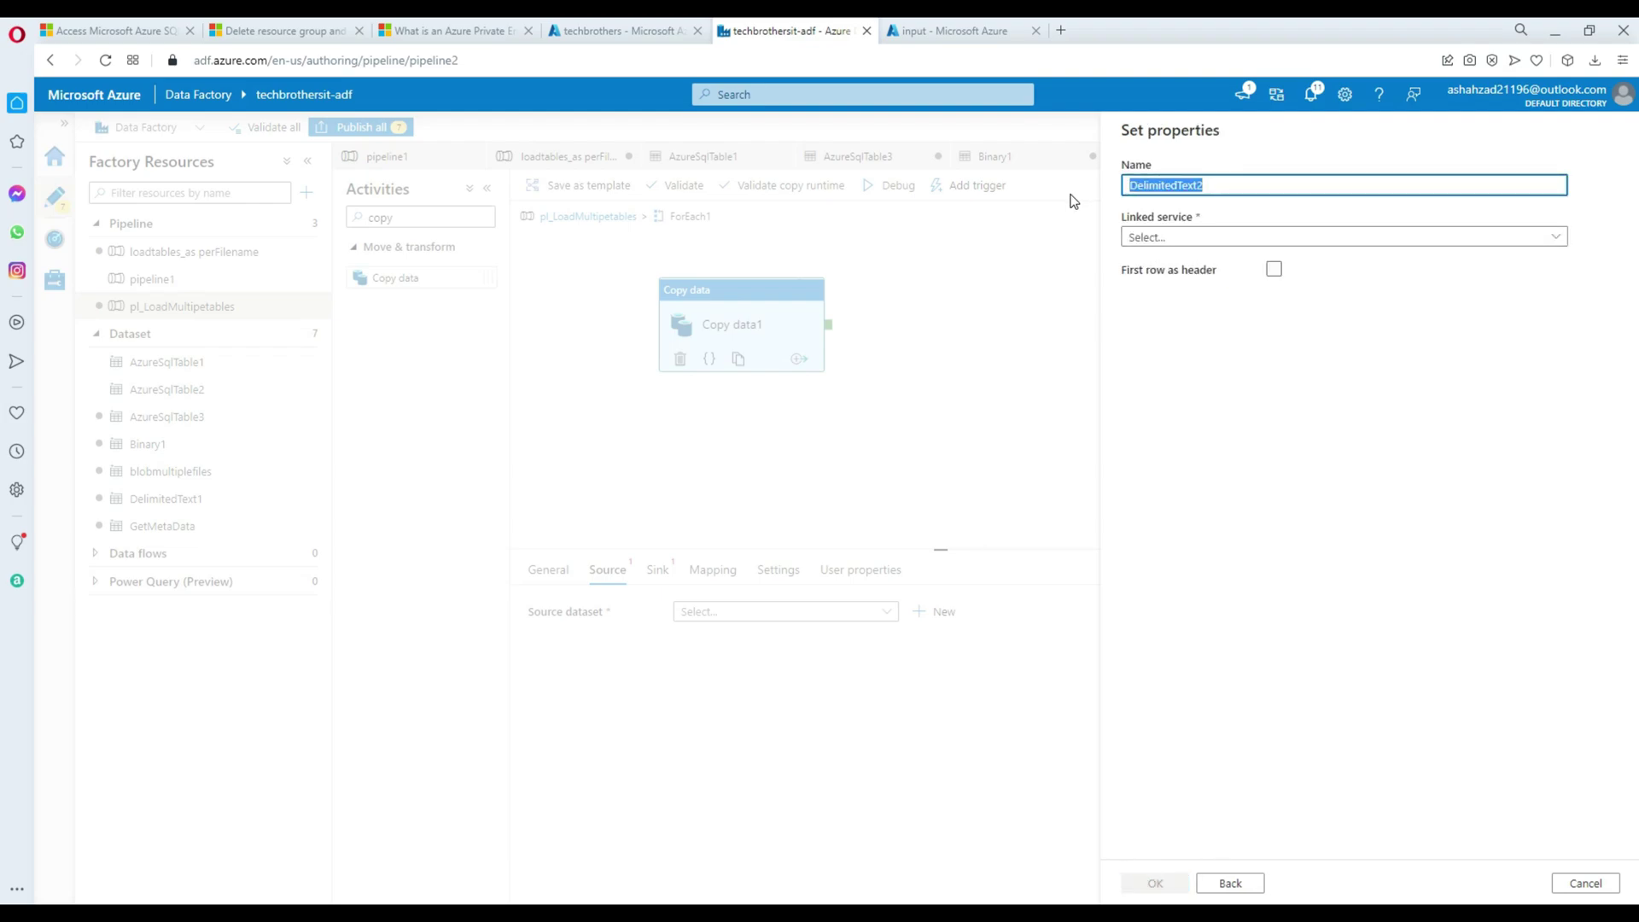
Name the dataset inputfile, choose the blobstroage linked service, and point its file path to the input container.
type("inputfile")
left_click(1219, 239)
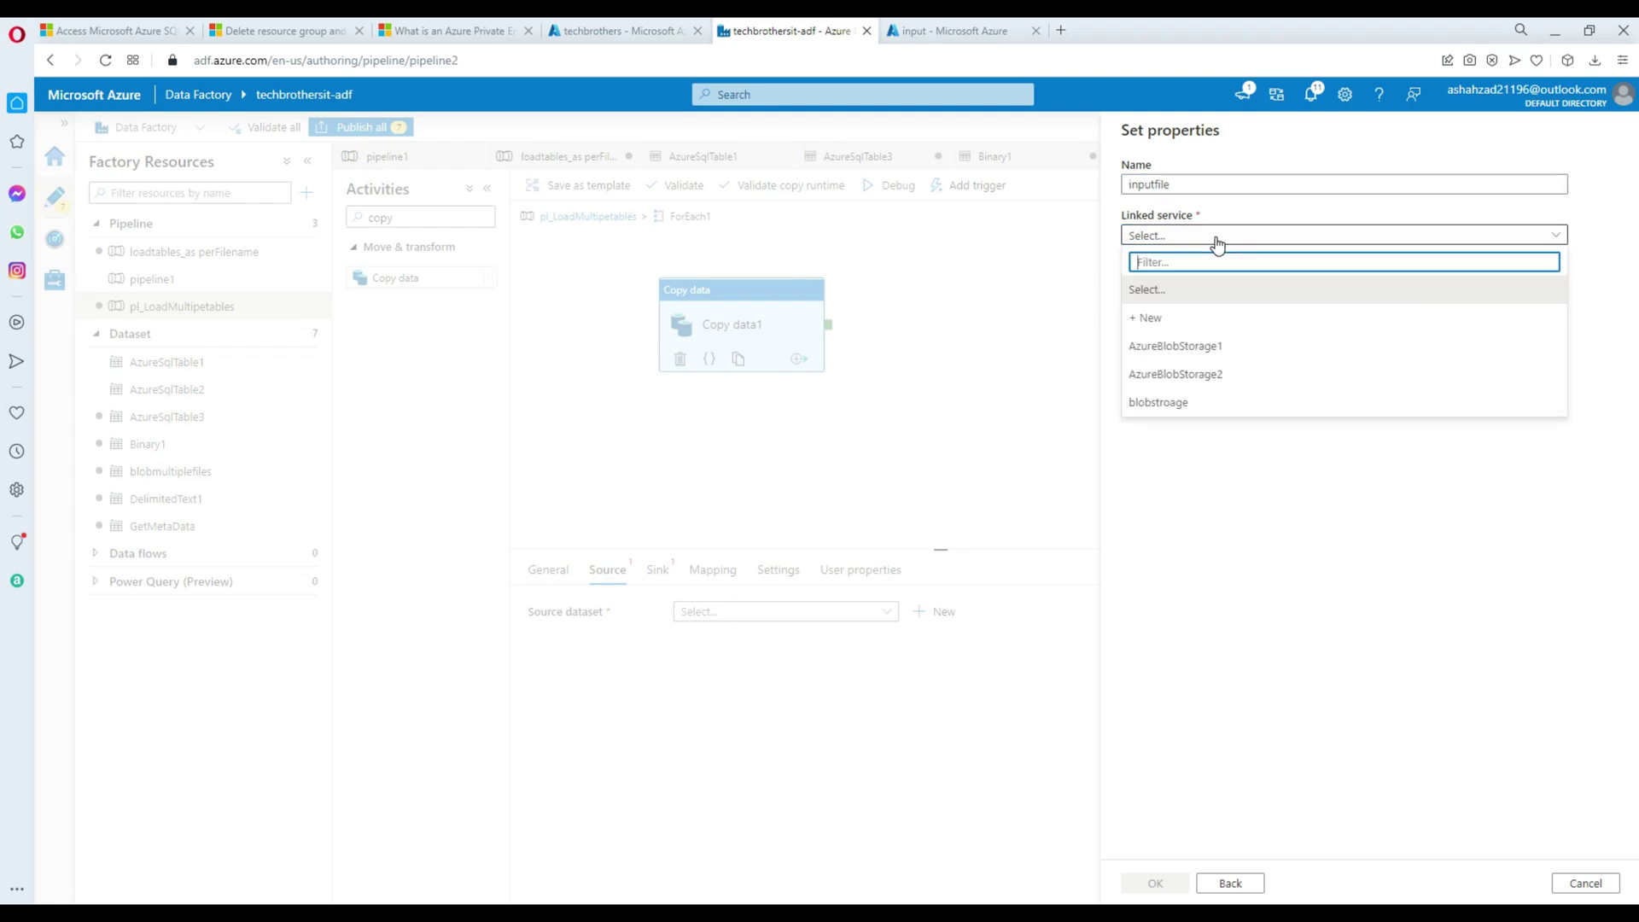
left_click(1202, 410)
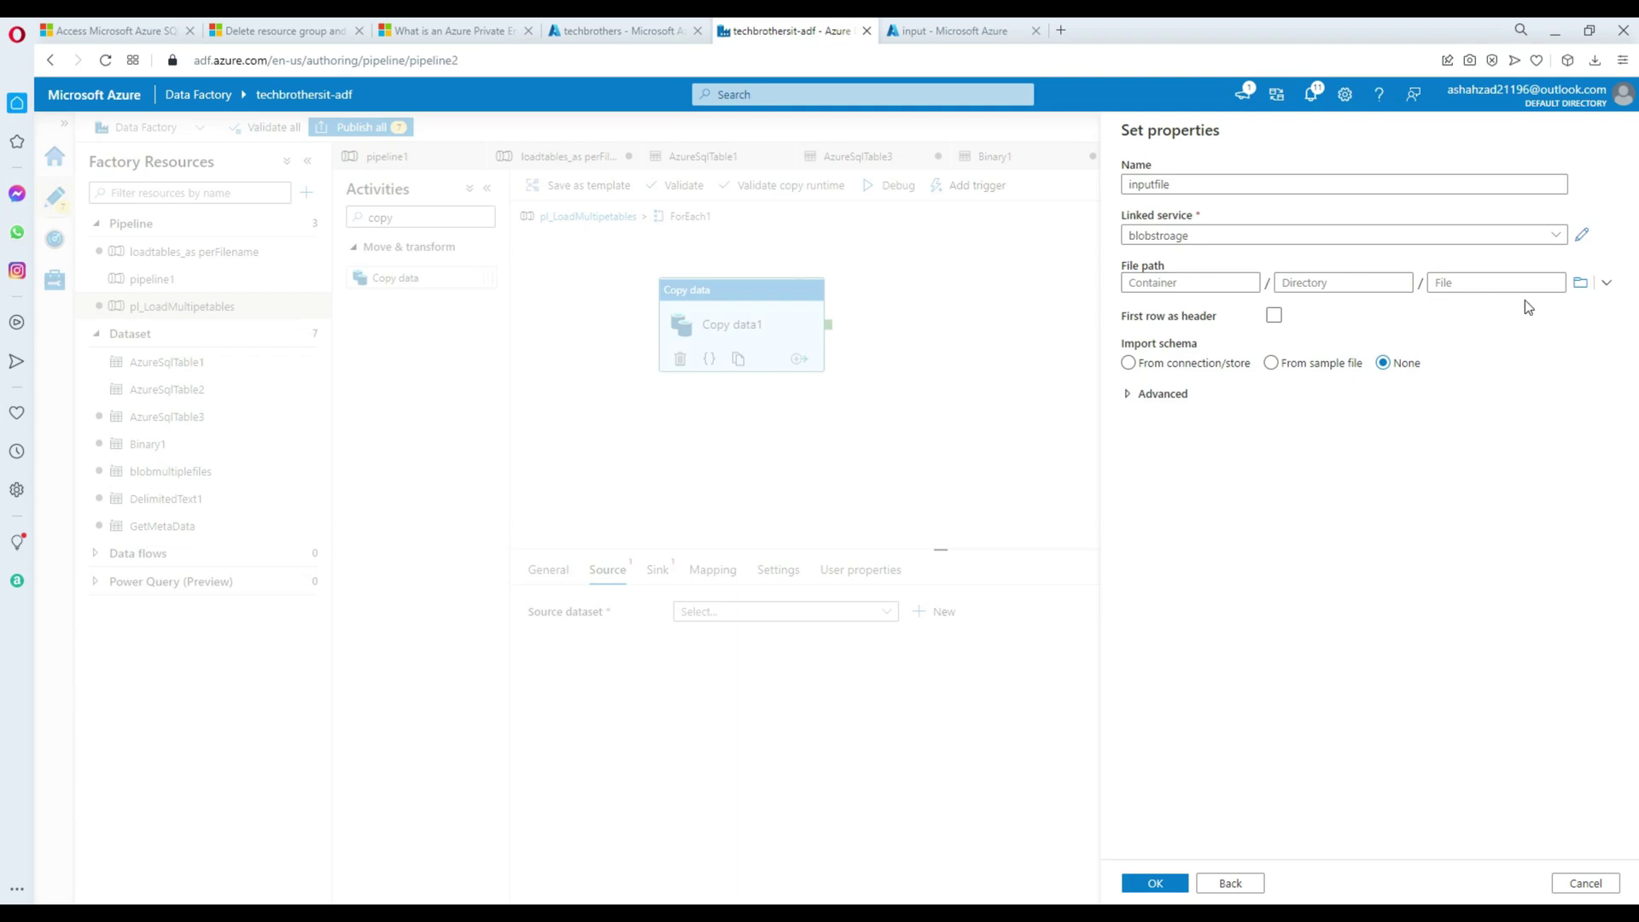
left_click(1581, 290)
left_click(1193, 233)
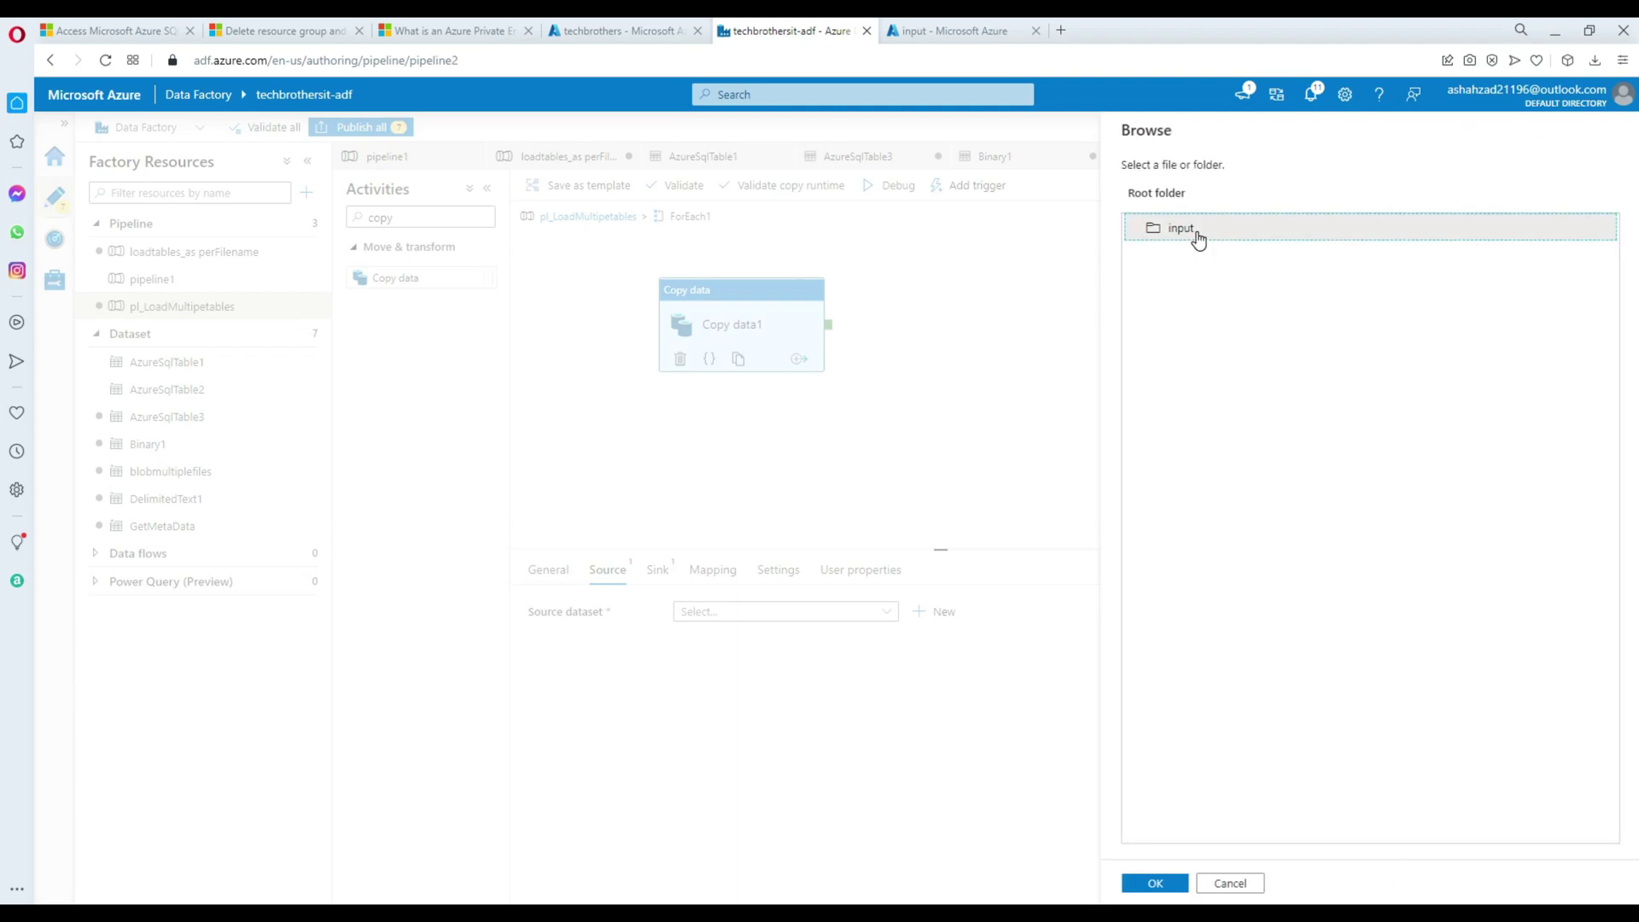
left_click(1156, 874)
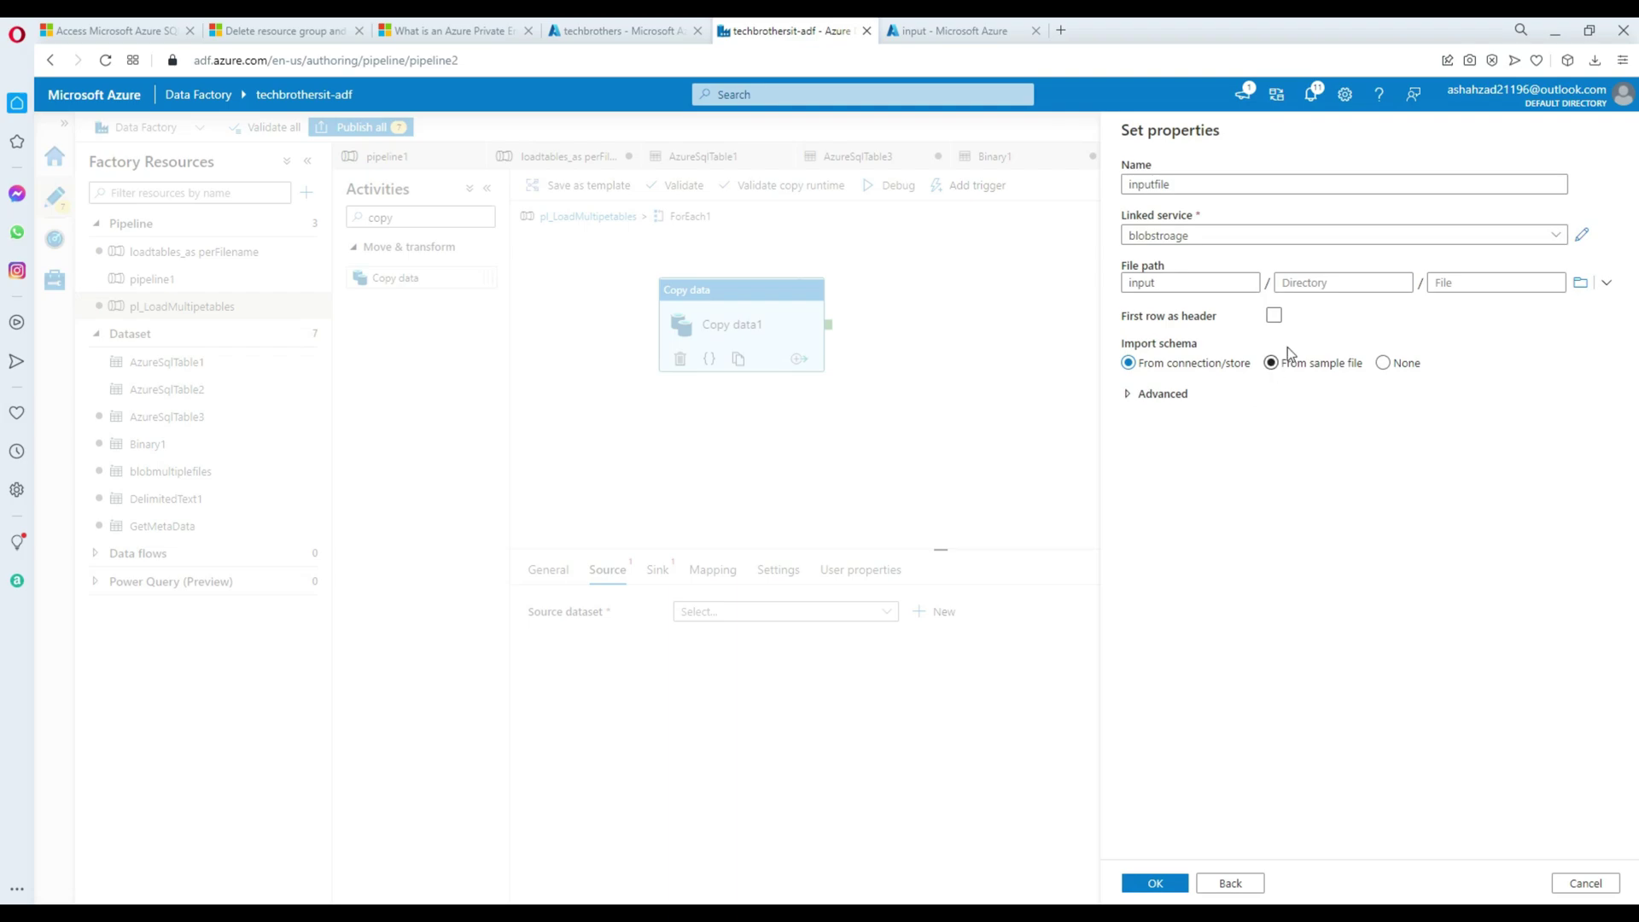
Enable first row as header, set schema import to None, and create the source dataset.
left_click(1461, 280)
left_click(1274, 316)
left_click(1383, 363)
left_click(1156, 884)
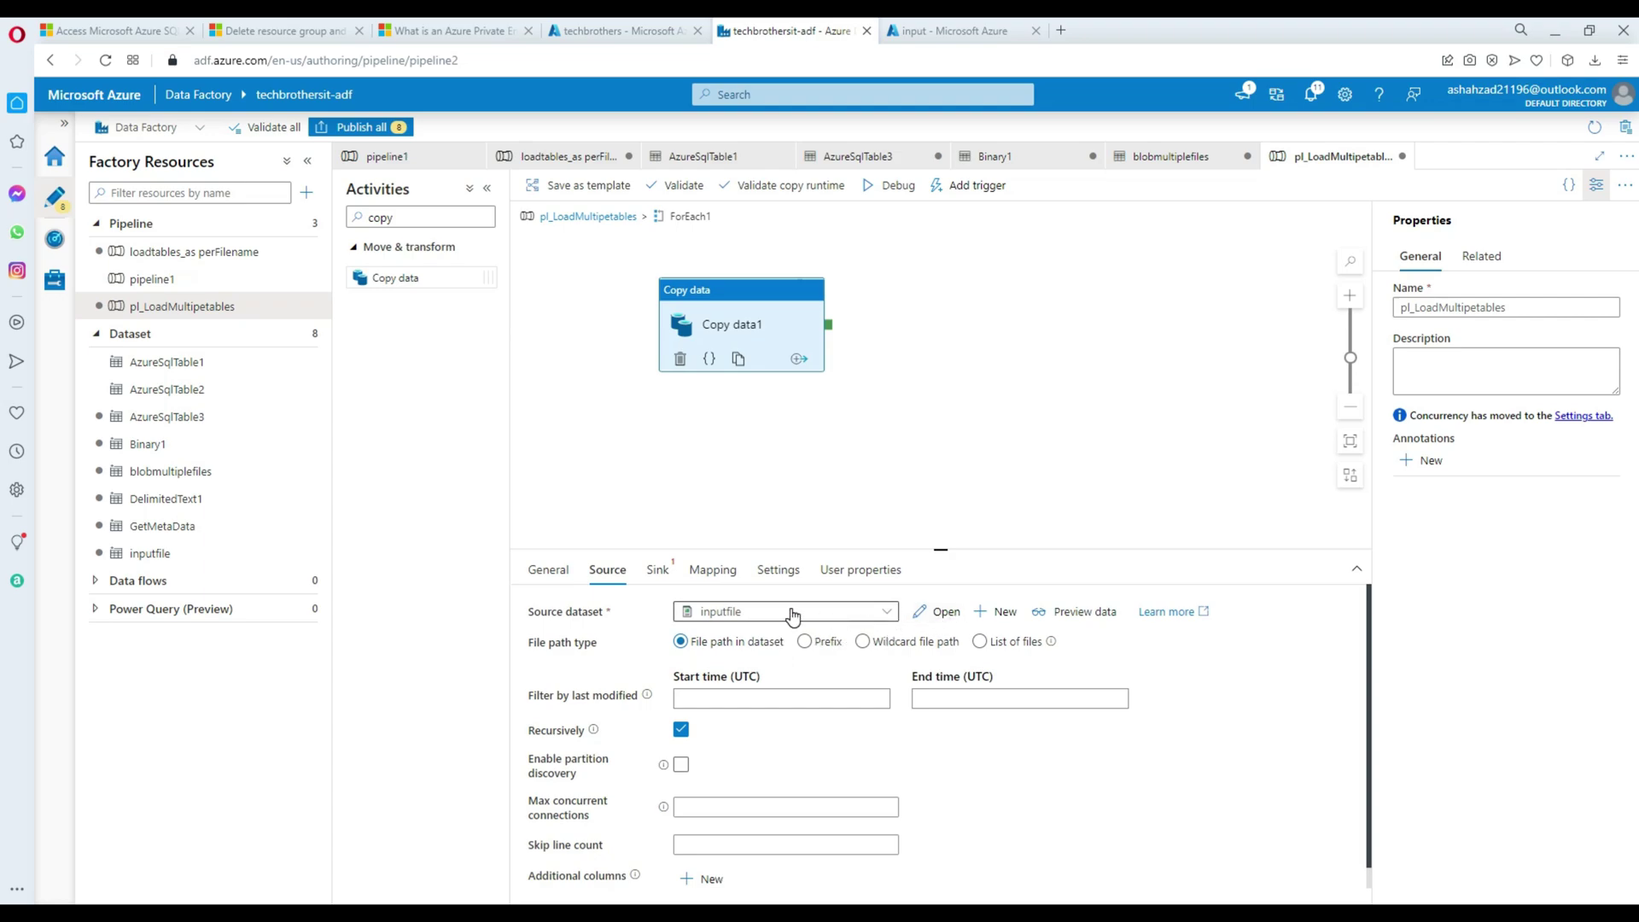
Open the inputfile dataset and add a string parameter named FileName with no default value.
left_click(946, 613)
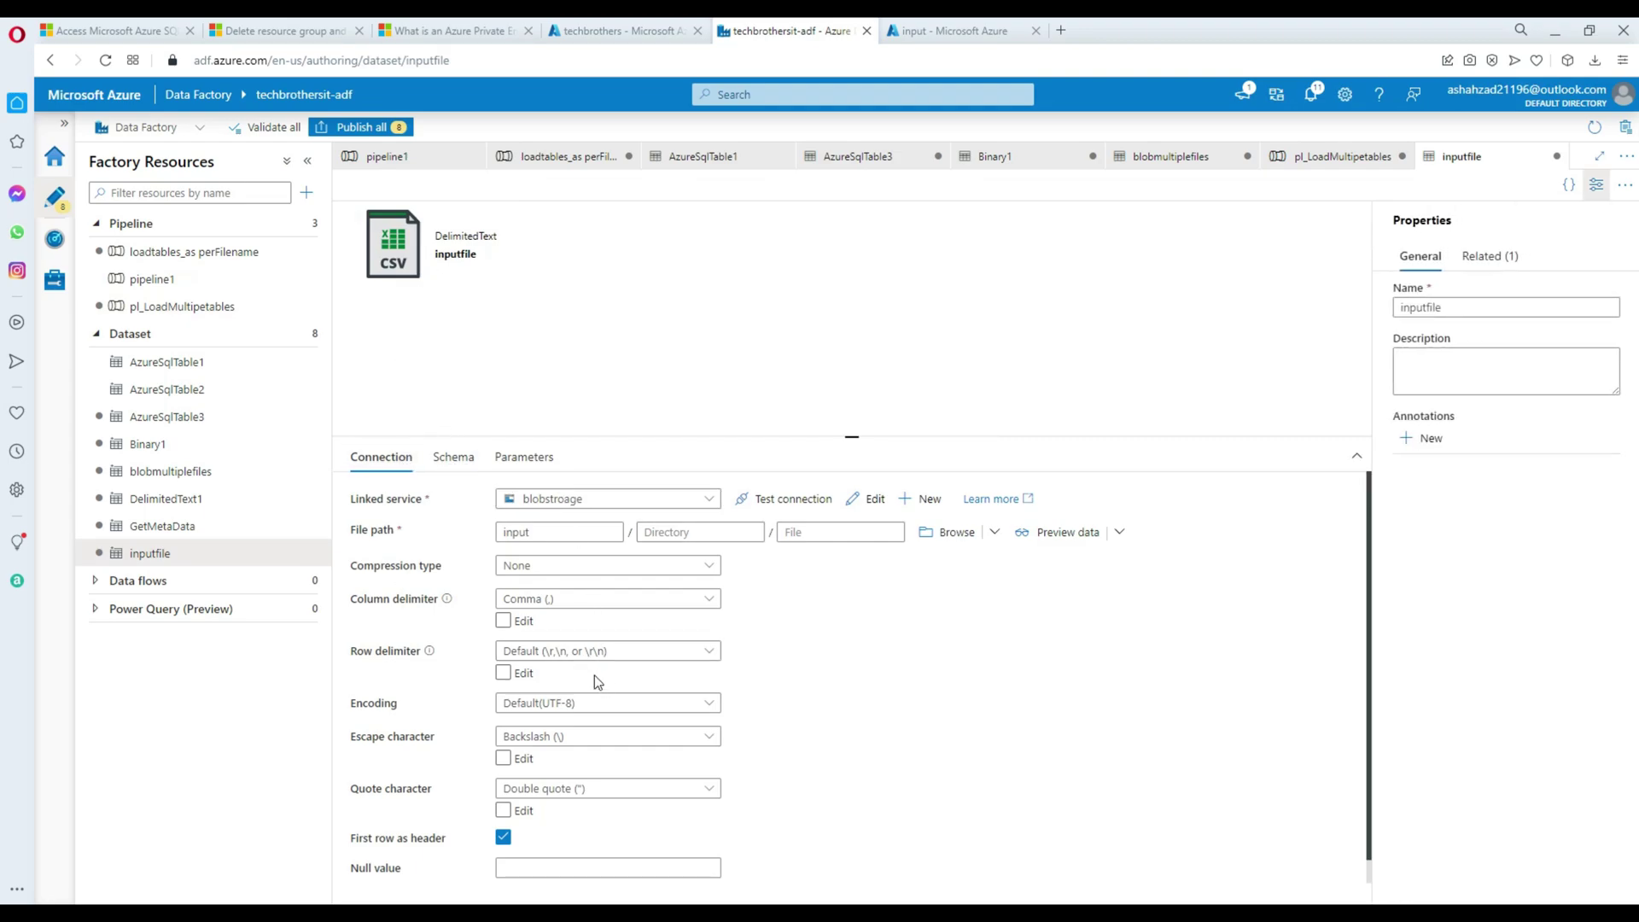
left_click(452, 457)
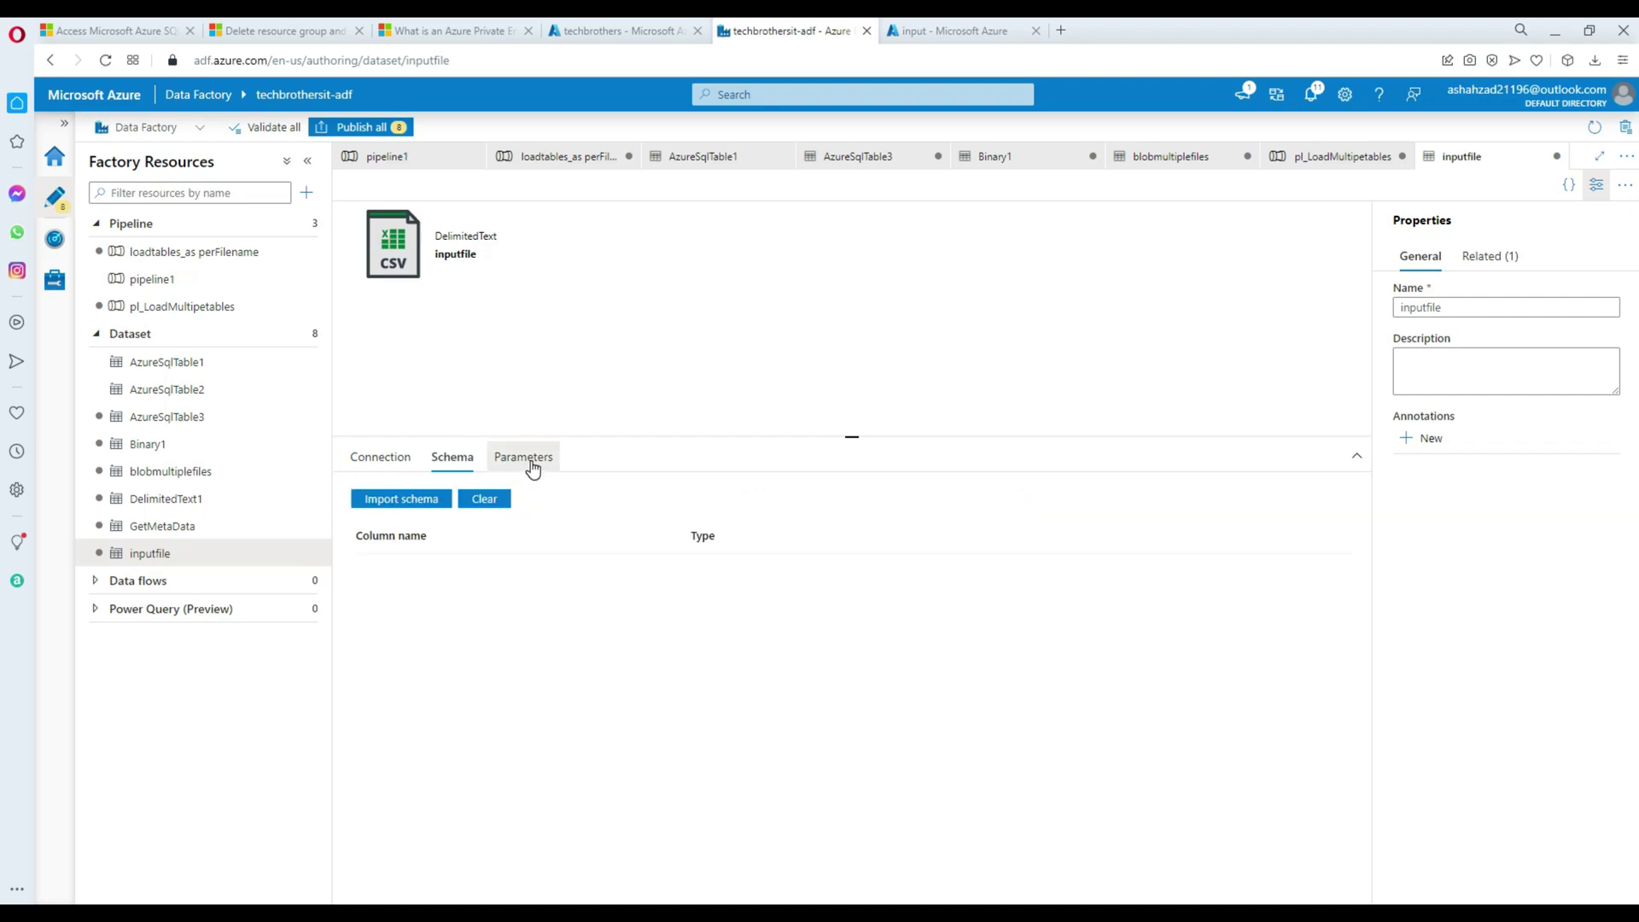
left_click(525, 459)
left_click(381, 457)
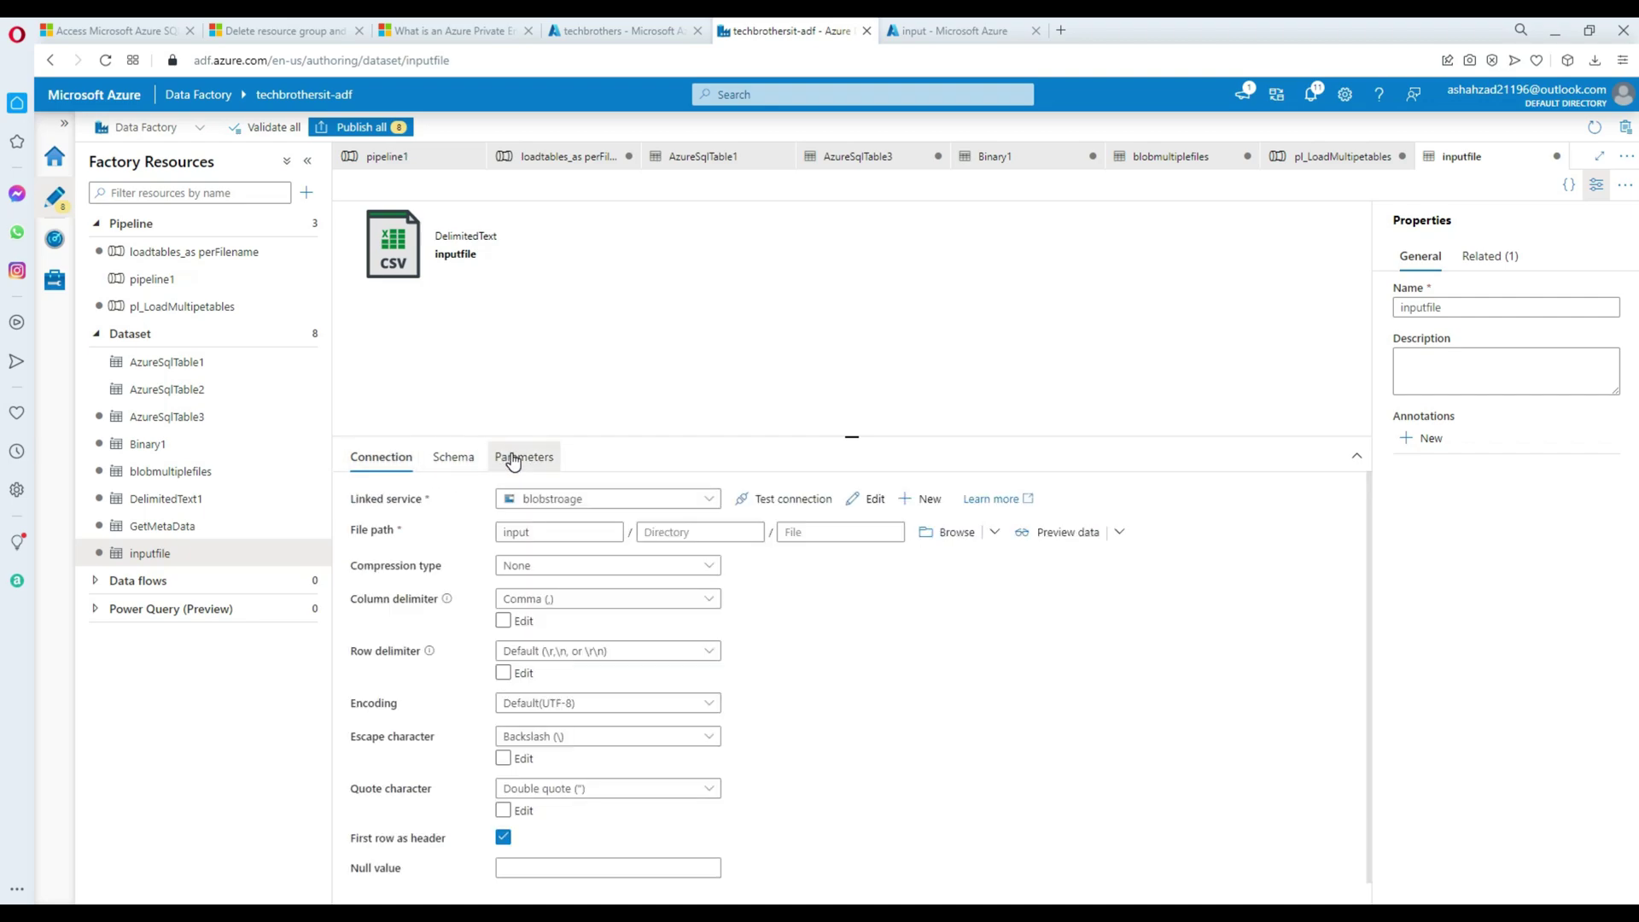
left_click(512, 461)
left_click(376, 497)
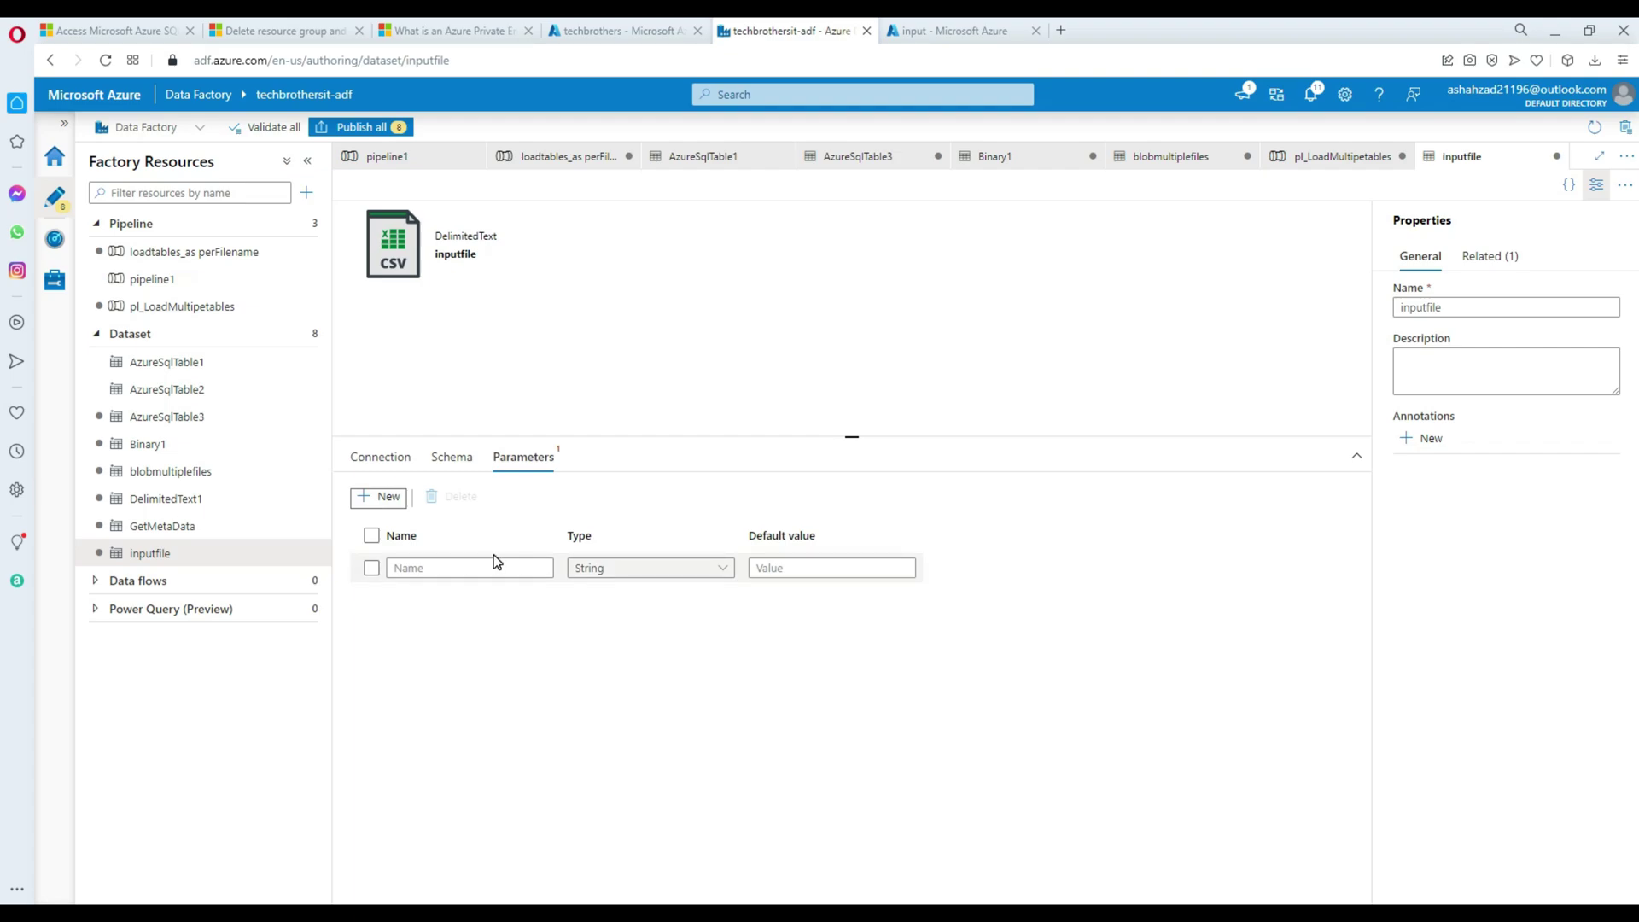
left_click(483, 568)
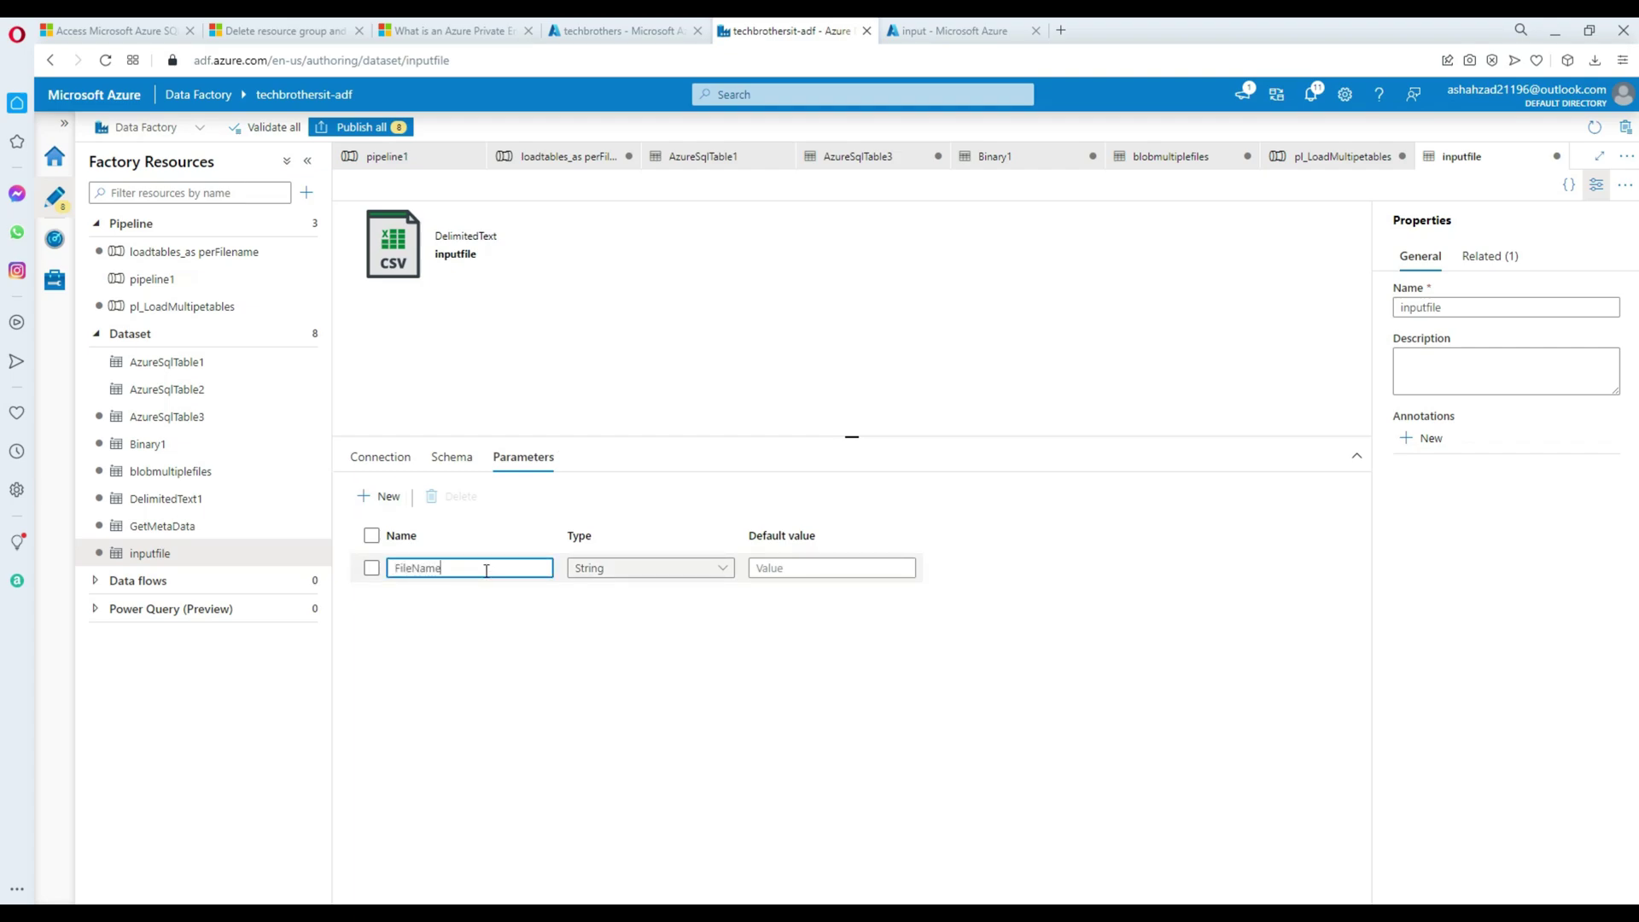
left_click(685, 696)
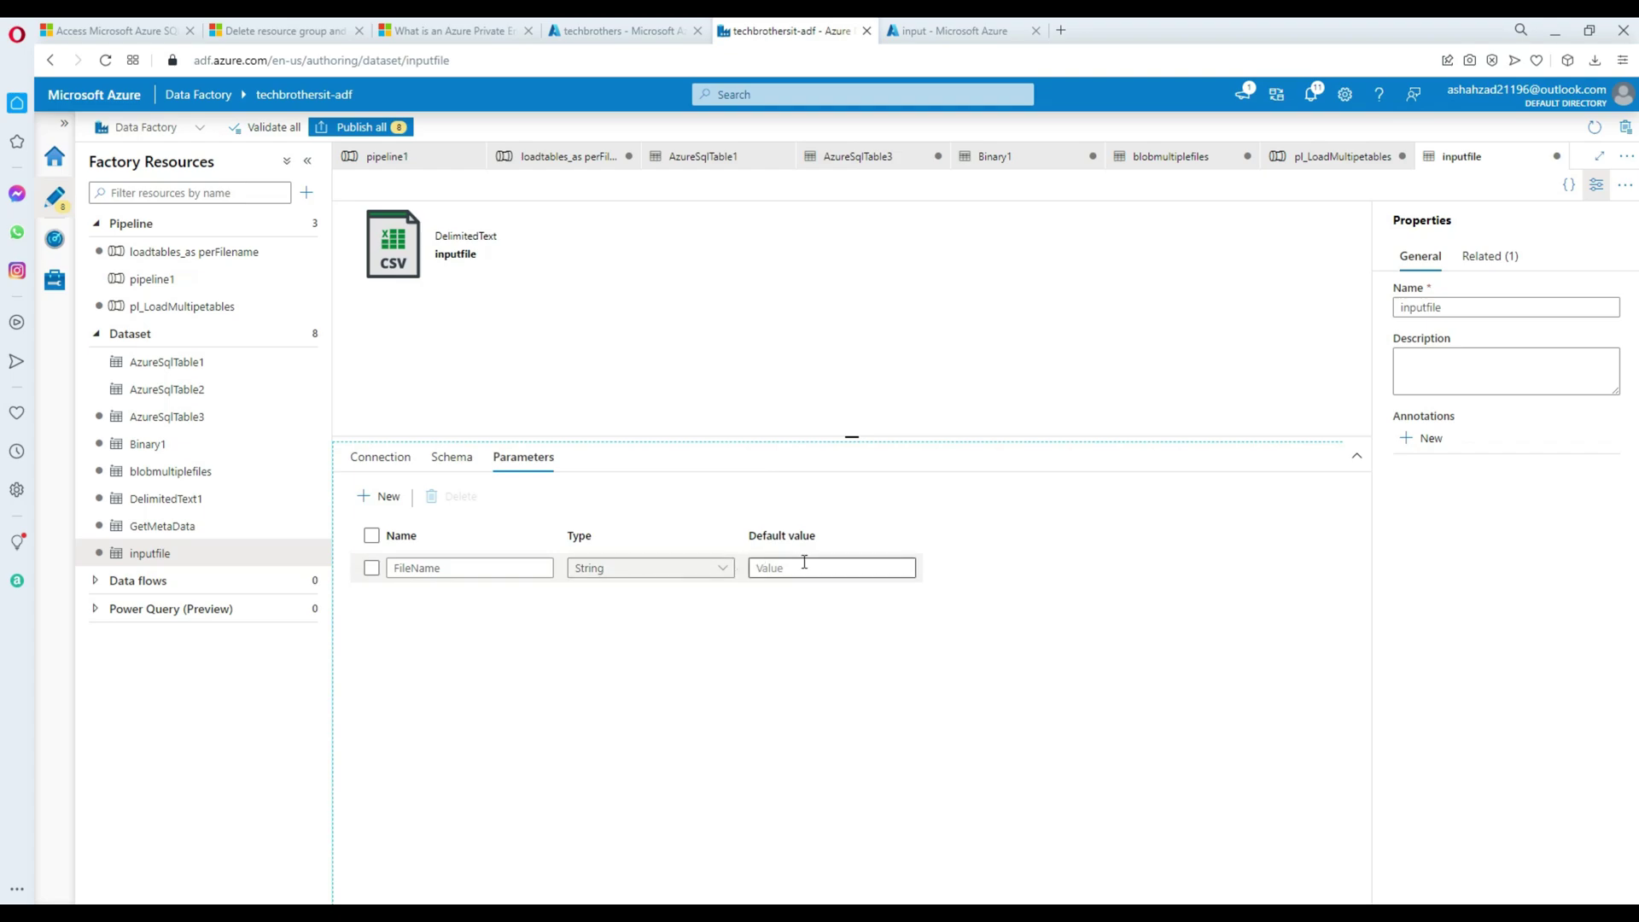
left_click(394, 458)
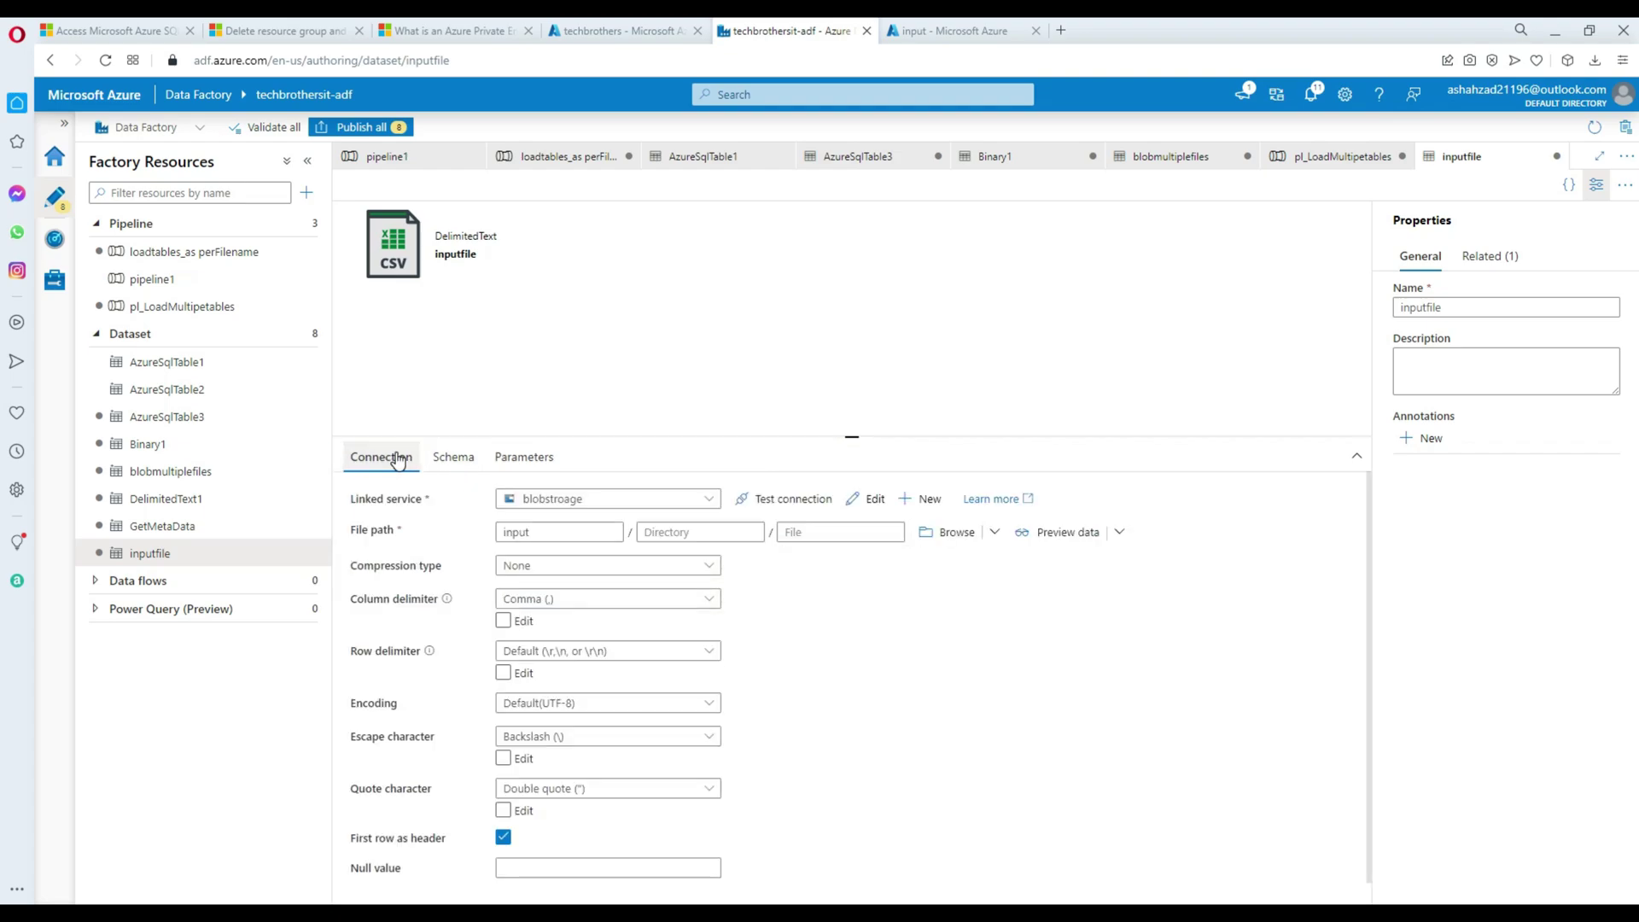
left_click(803, 531)
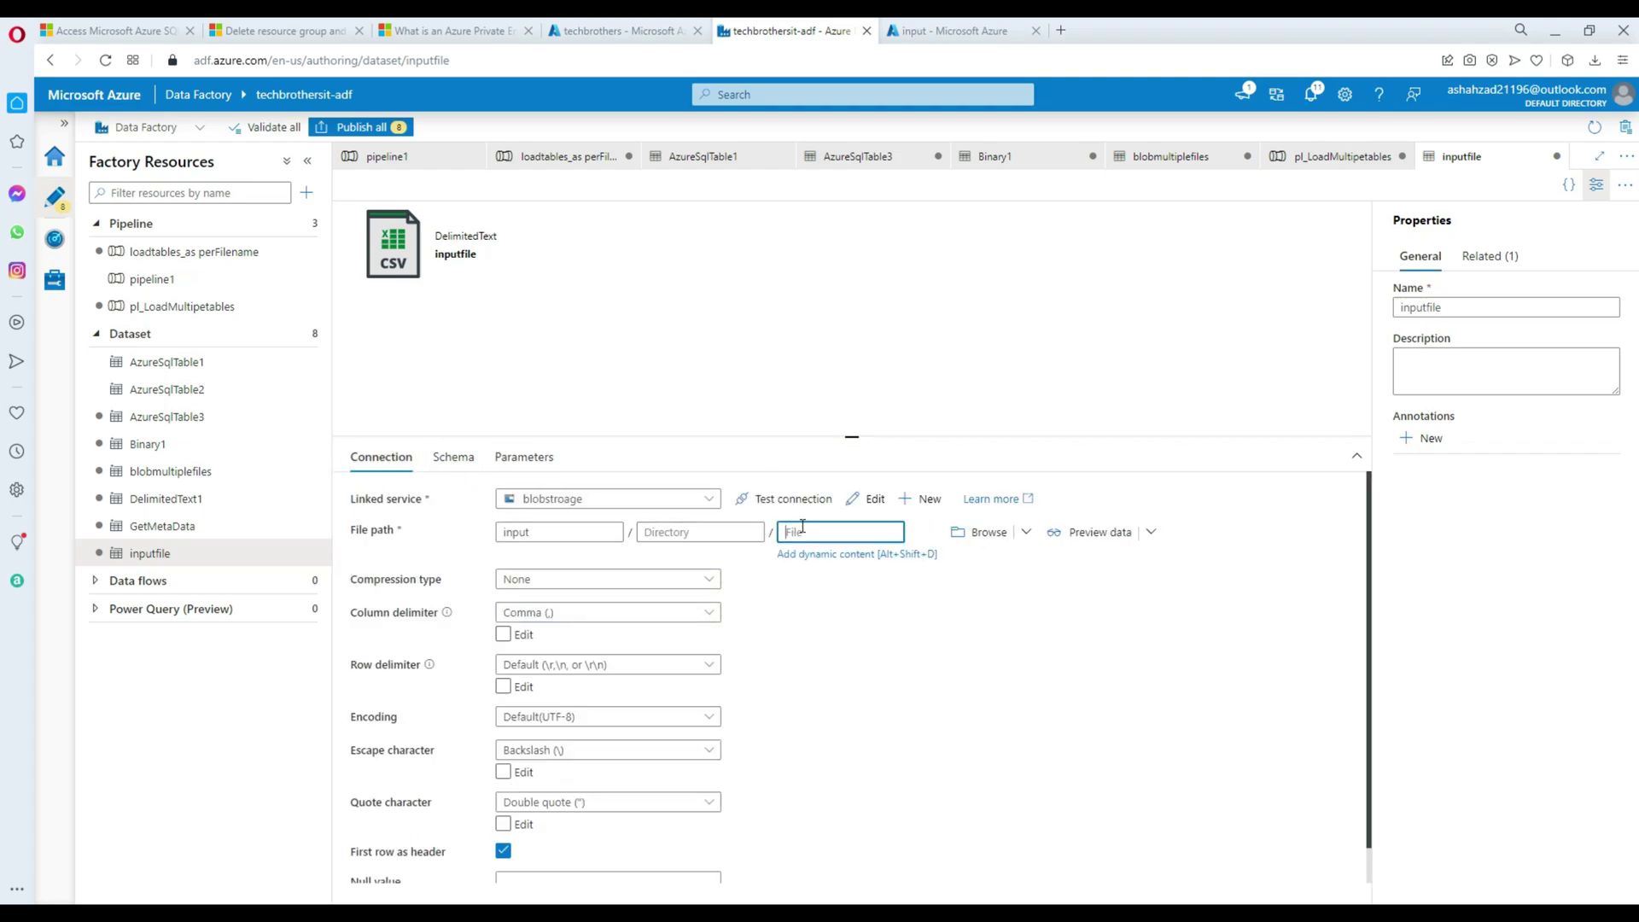
left_click(816, 557)
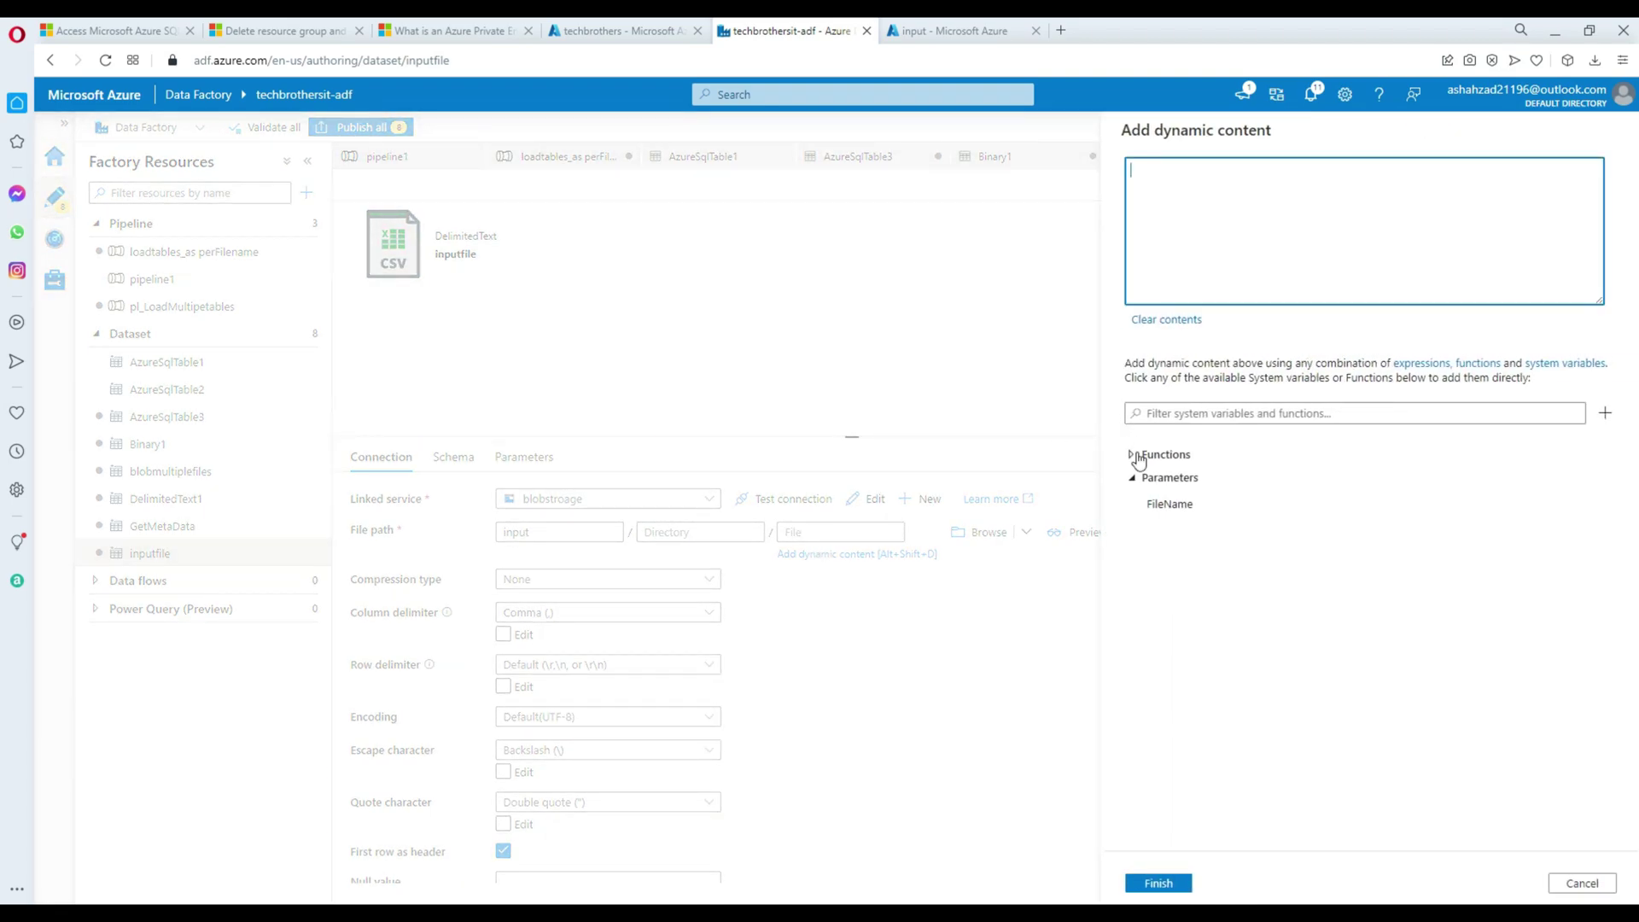
left_click(1179, 512)
left_click(1162, 882)
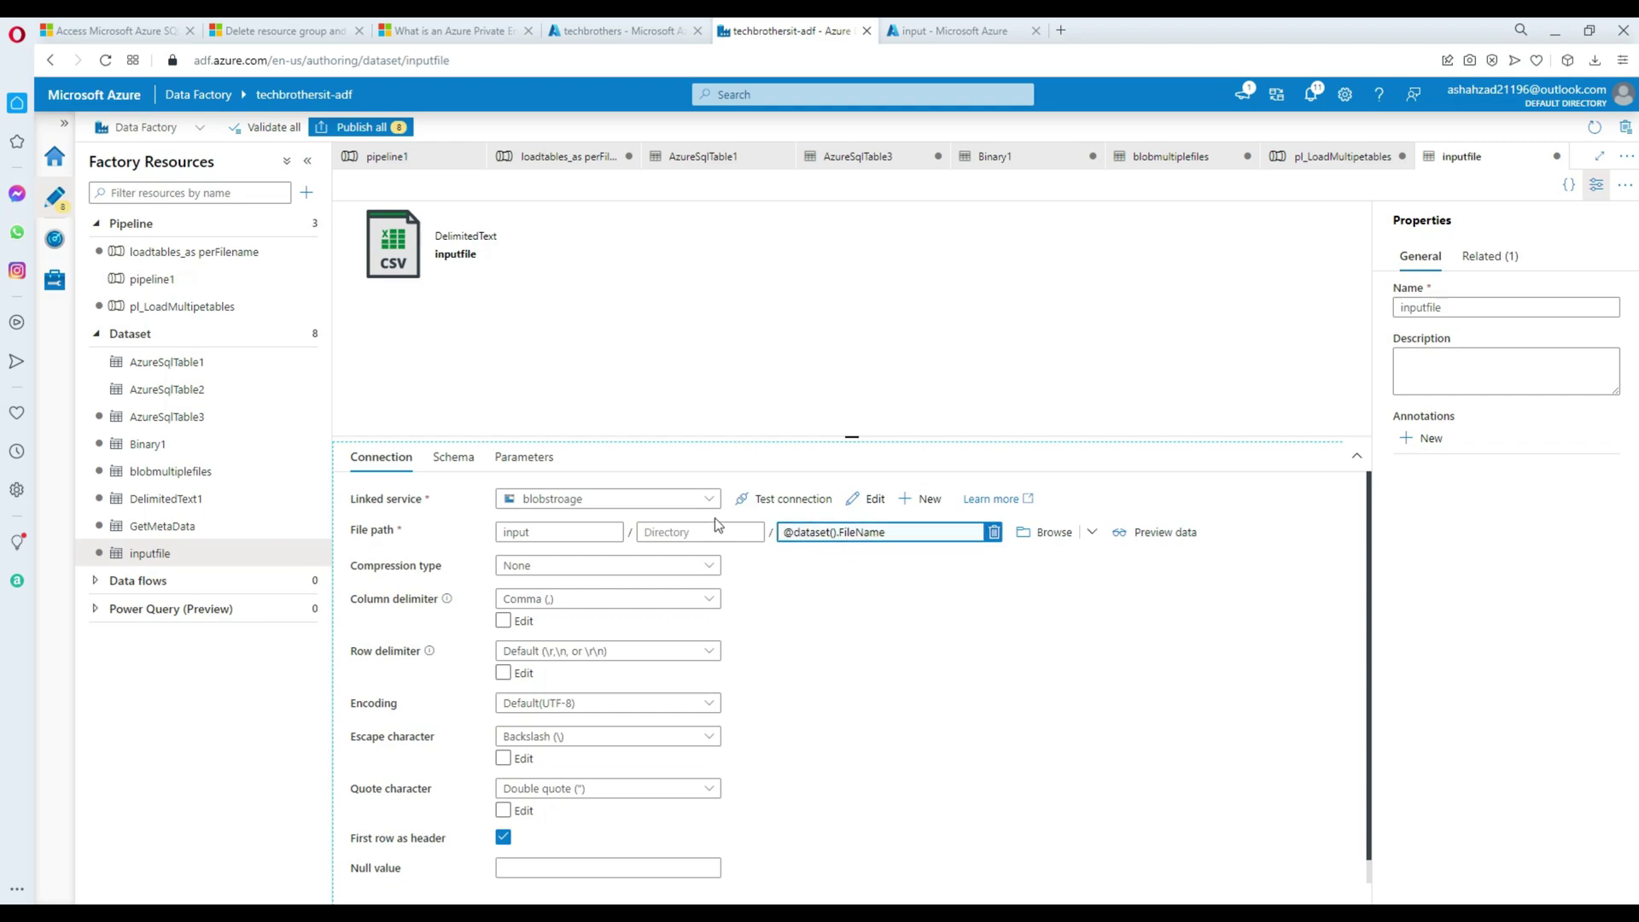
left_click(562, 157)
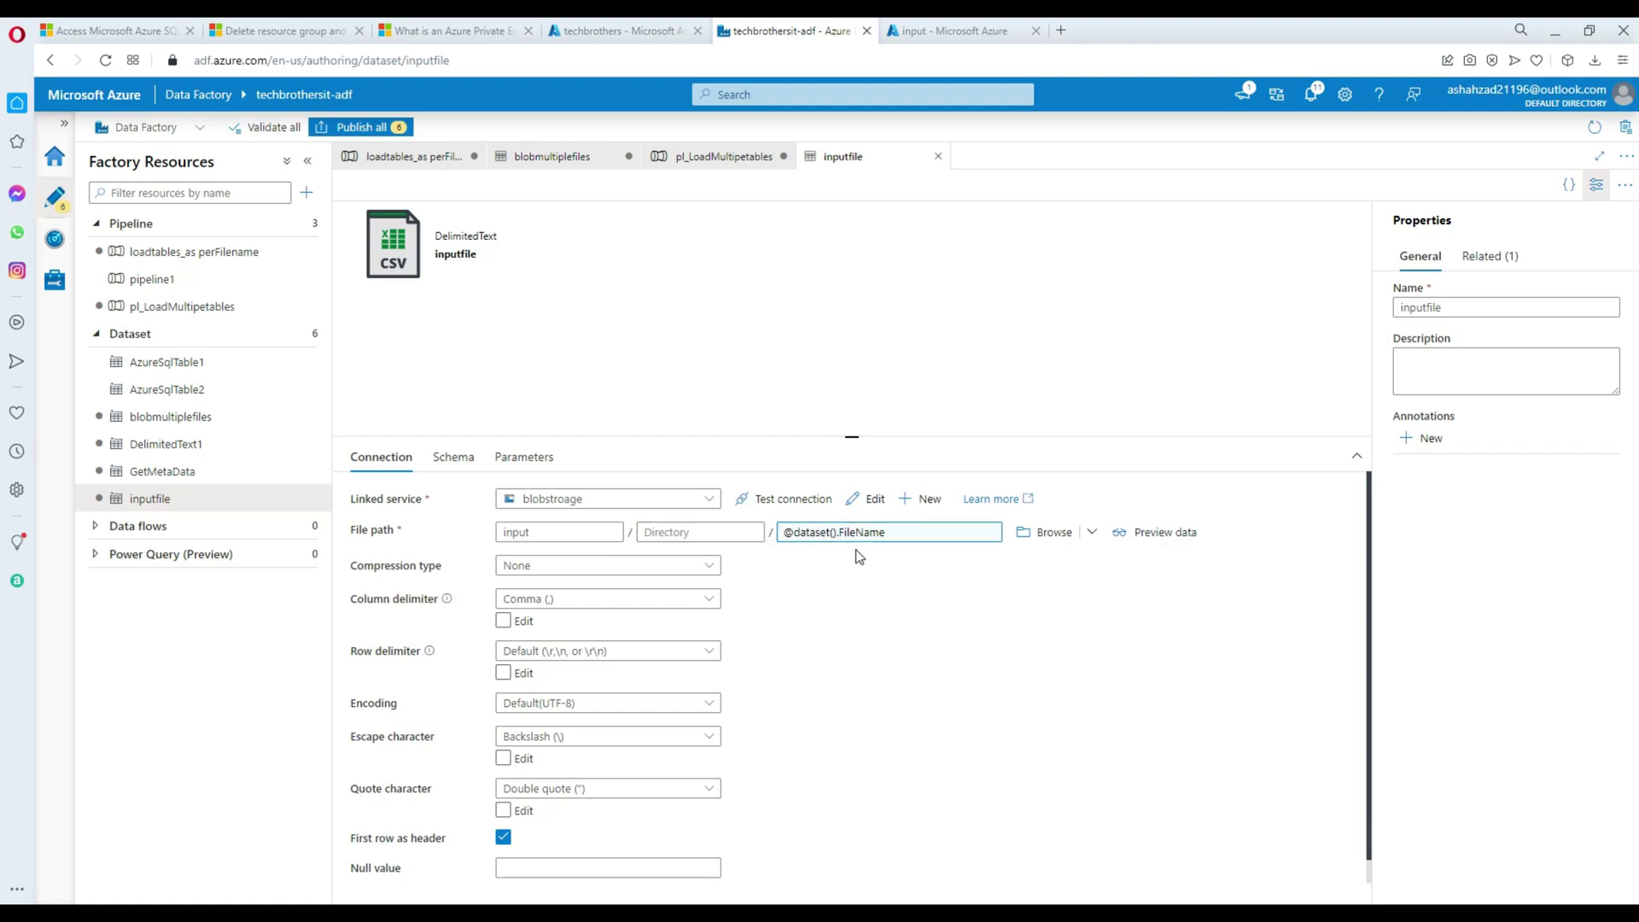
left_click(709, 159)
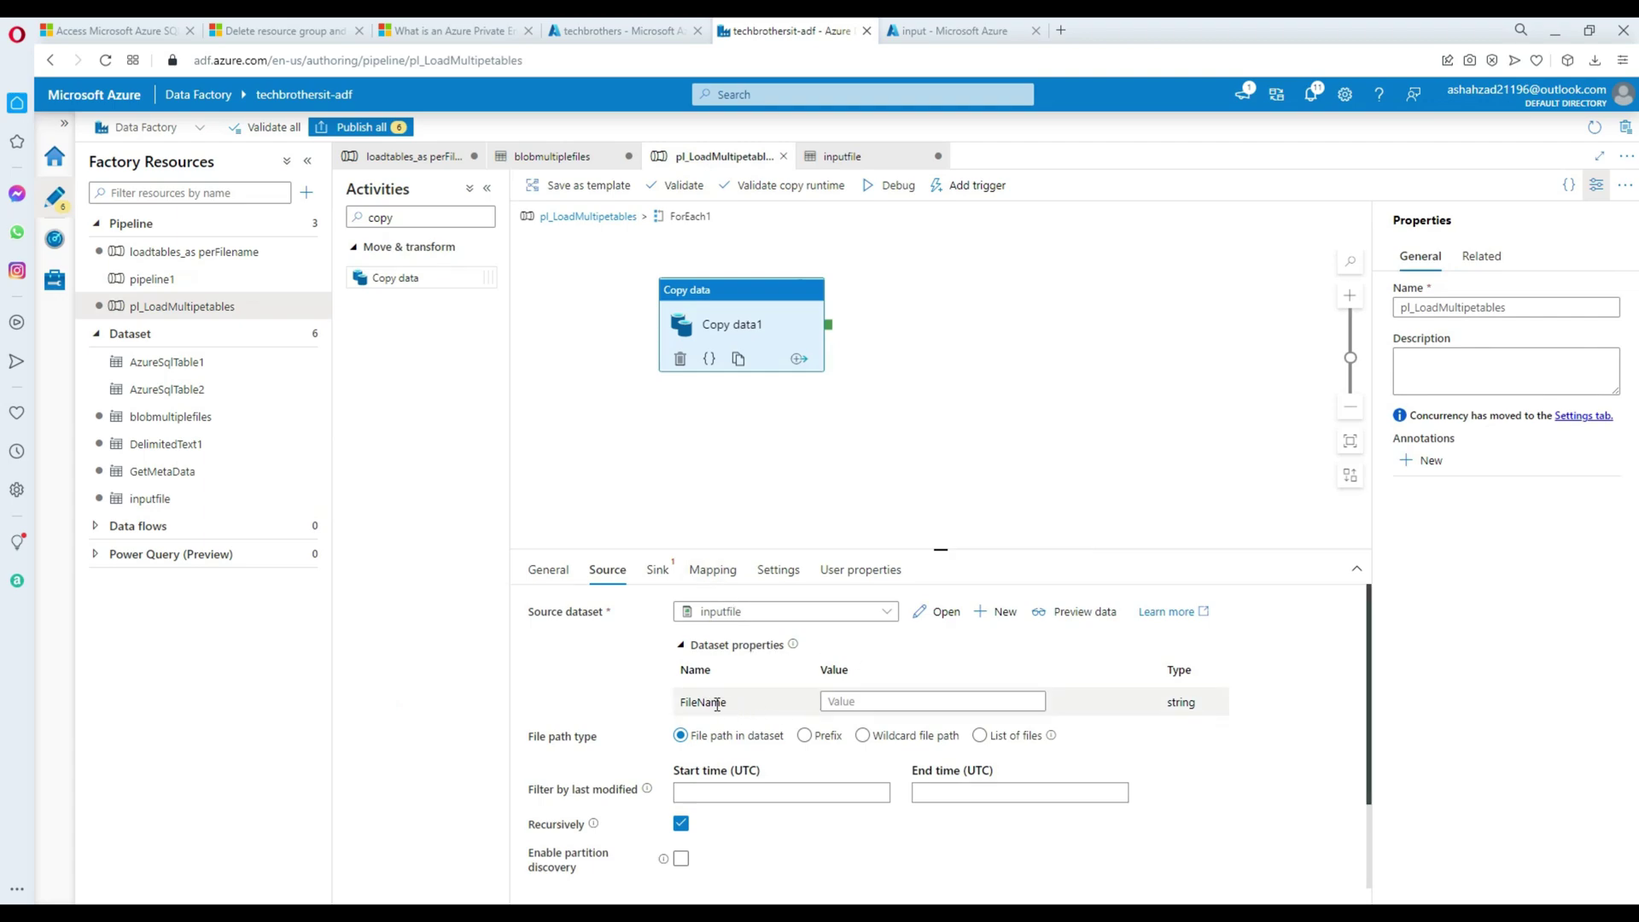
left_click_drag(730, 704, 683, 704)
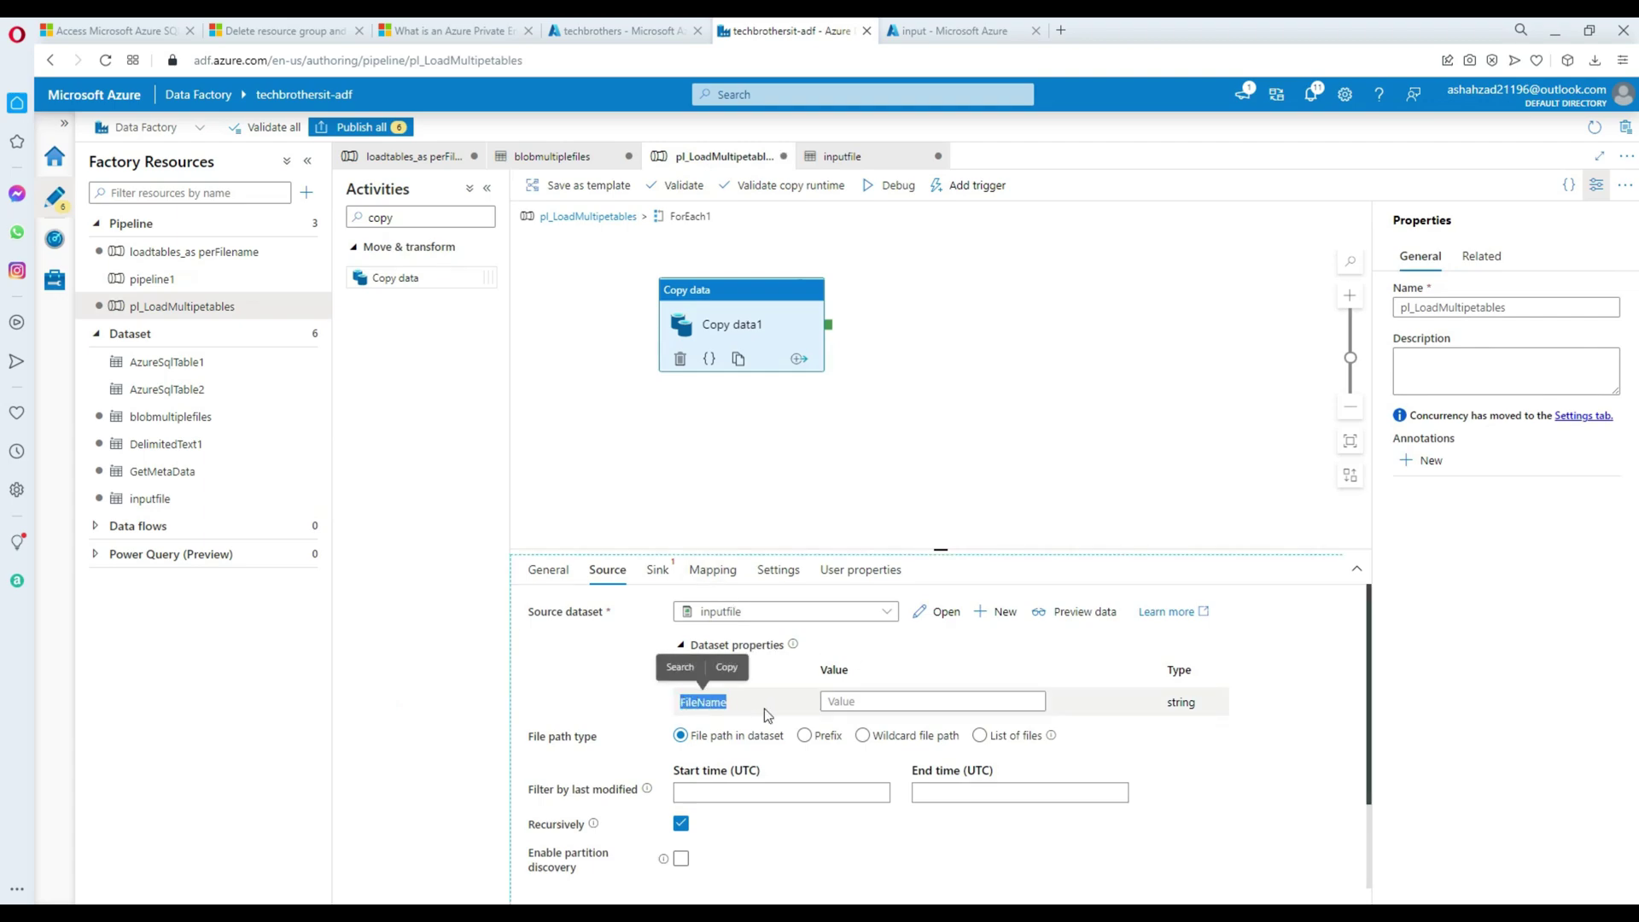
left_click(855, 700)
left_click(879, 719)
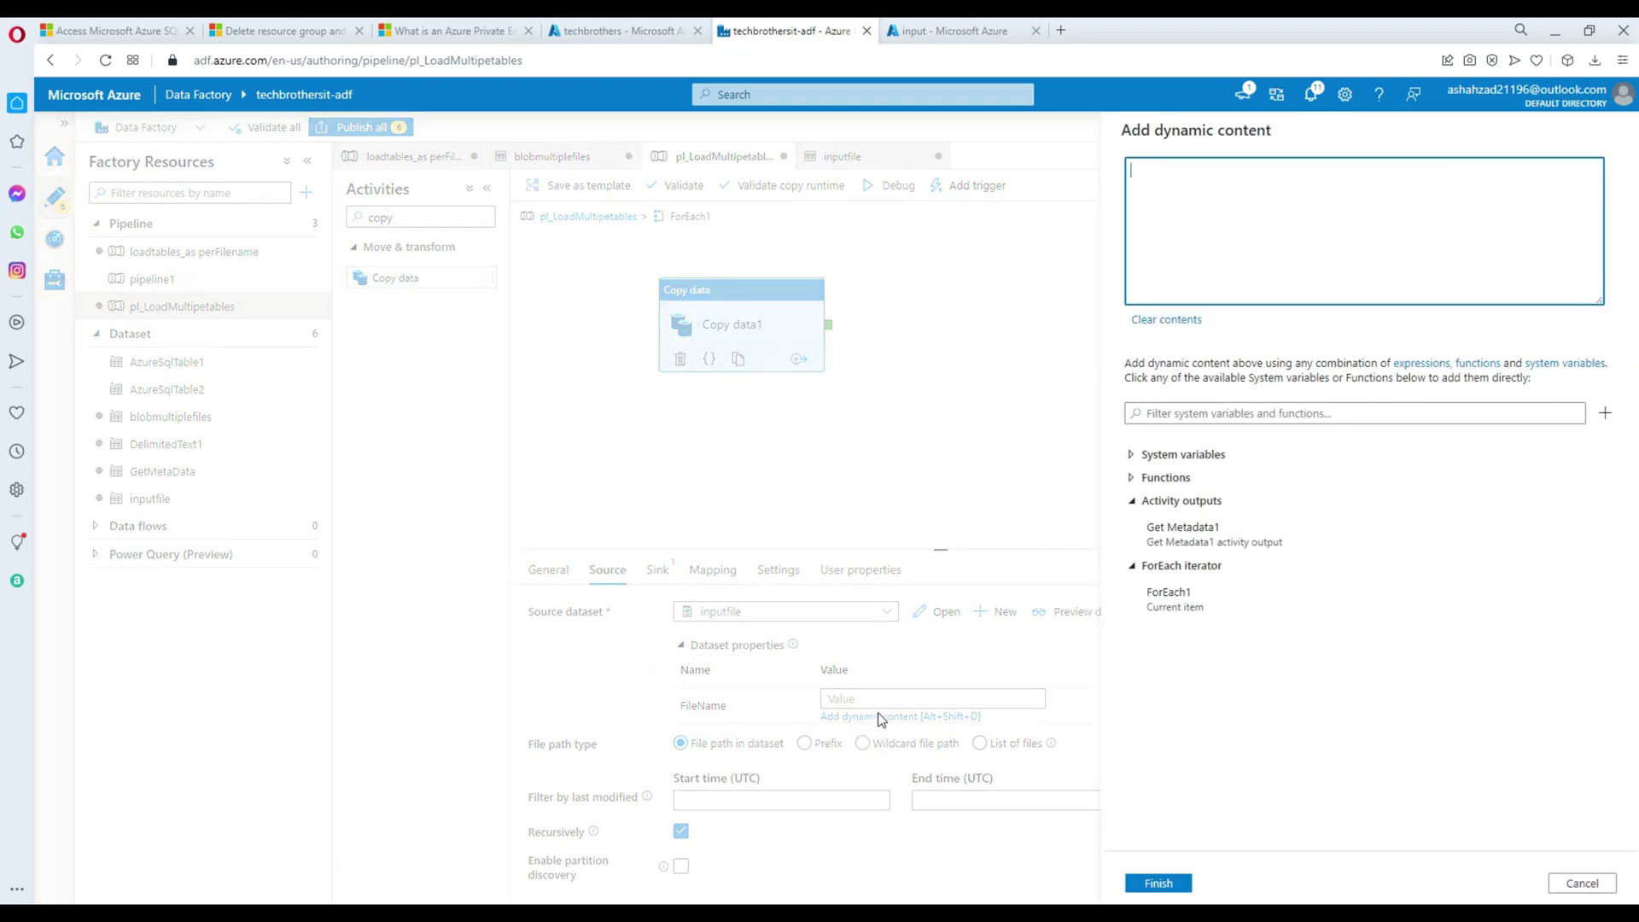
left_click(1188, 612)
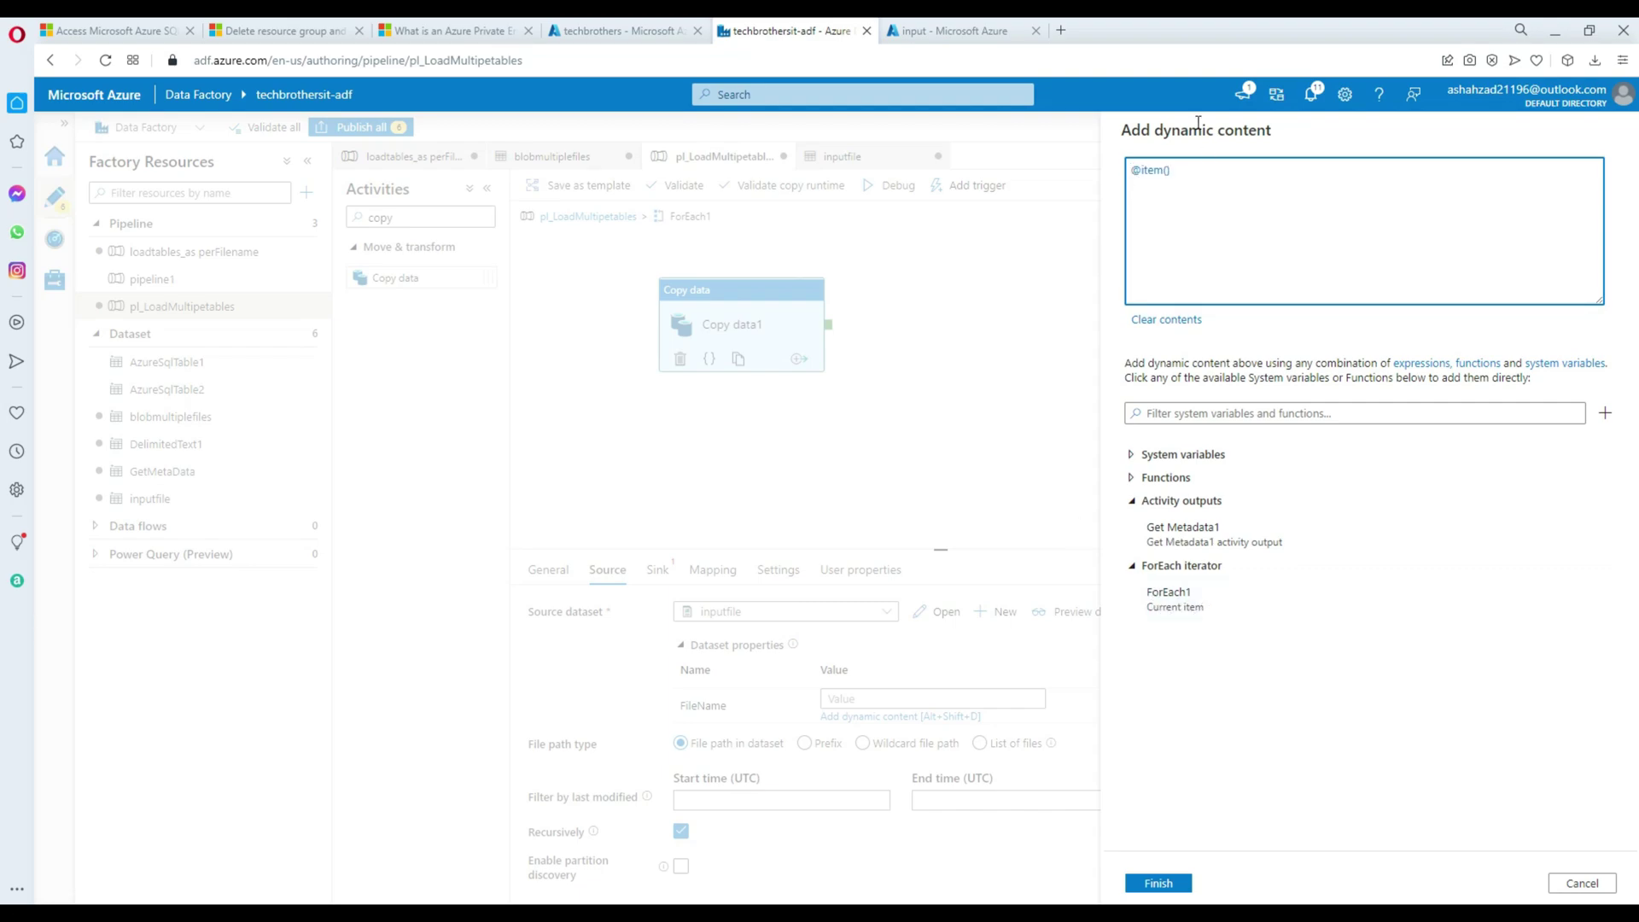
left_click_drag(1178, 173, 1141, 174)
left_click(1190, 171)
type(".name")
left_click(1165, 885)
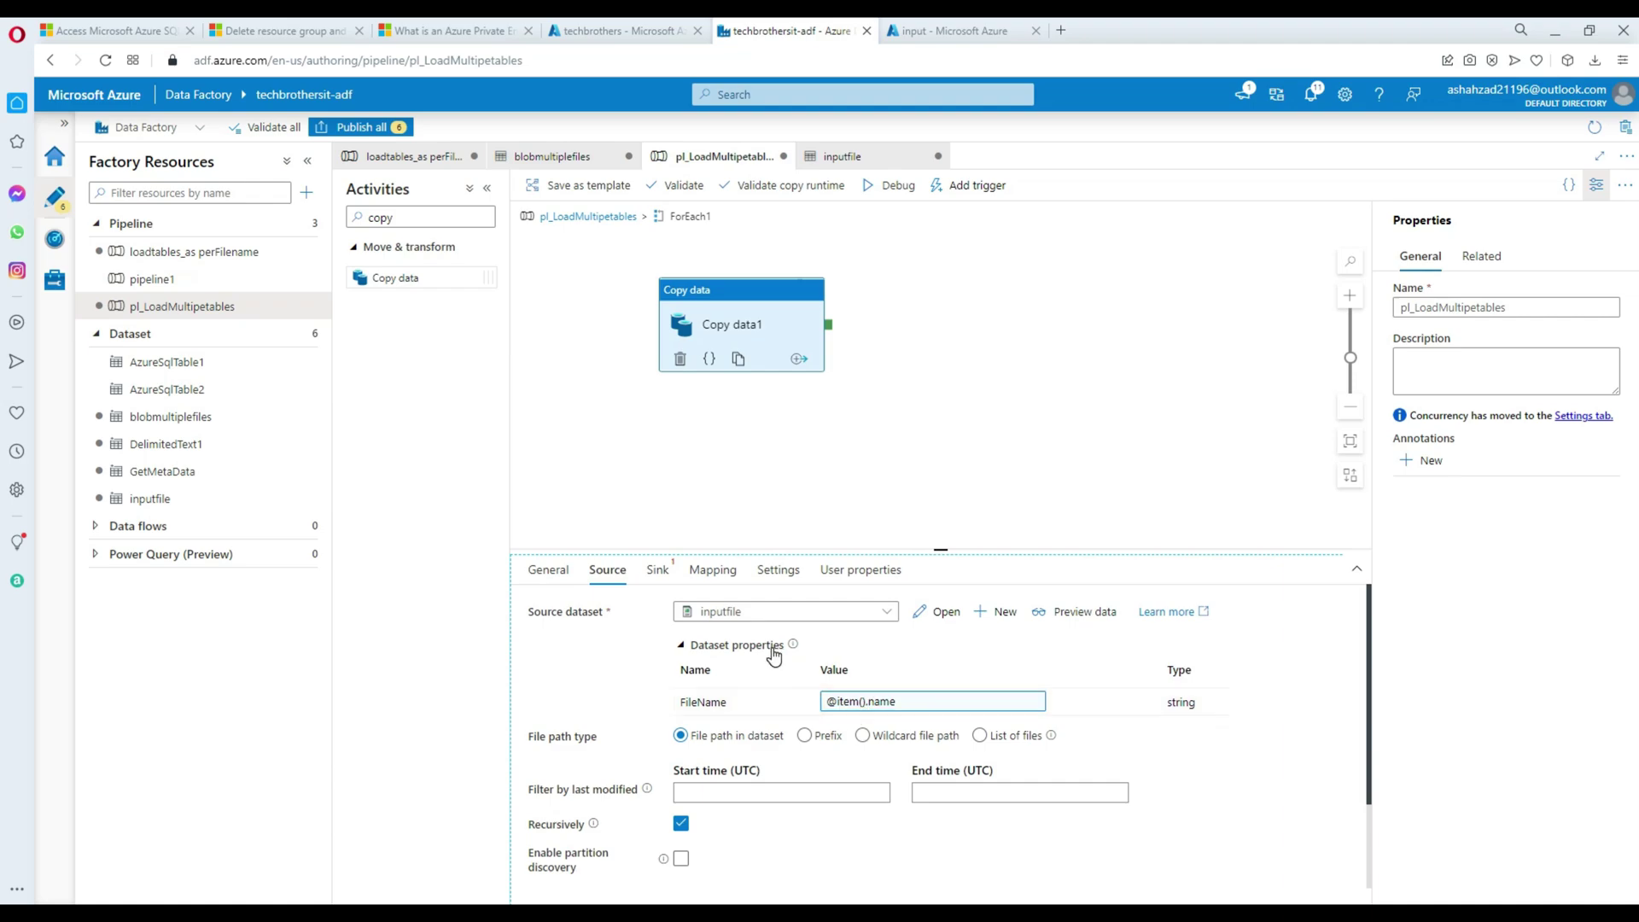
scroll(771, 734, "down", 2)
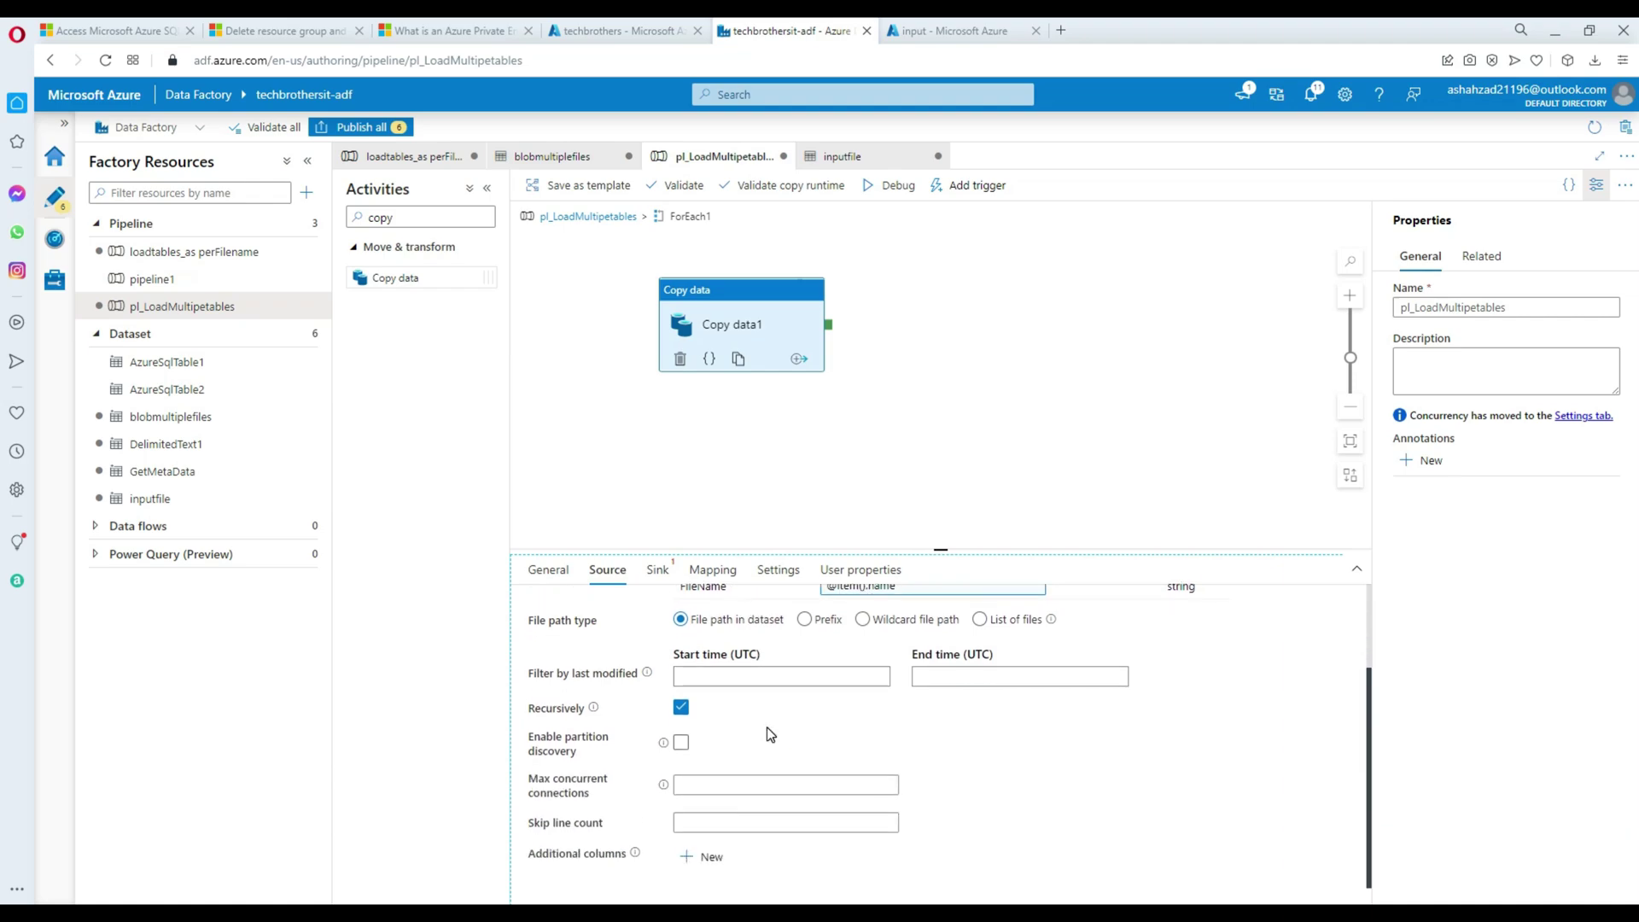
Start a new Azure SQL Database dataset as the Copy data1 sink and name it azuredb.
left_click(656, 570)
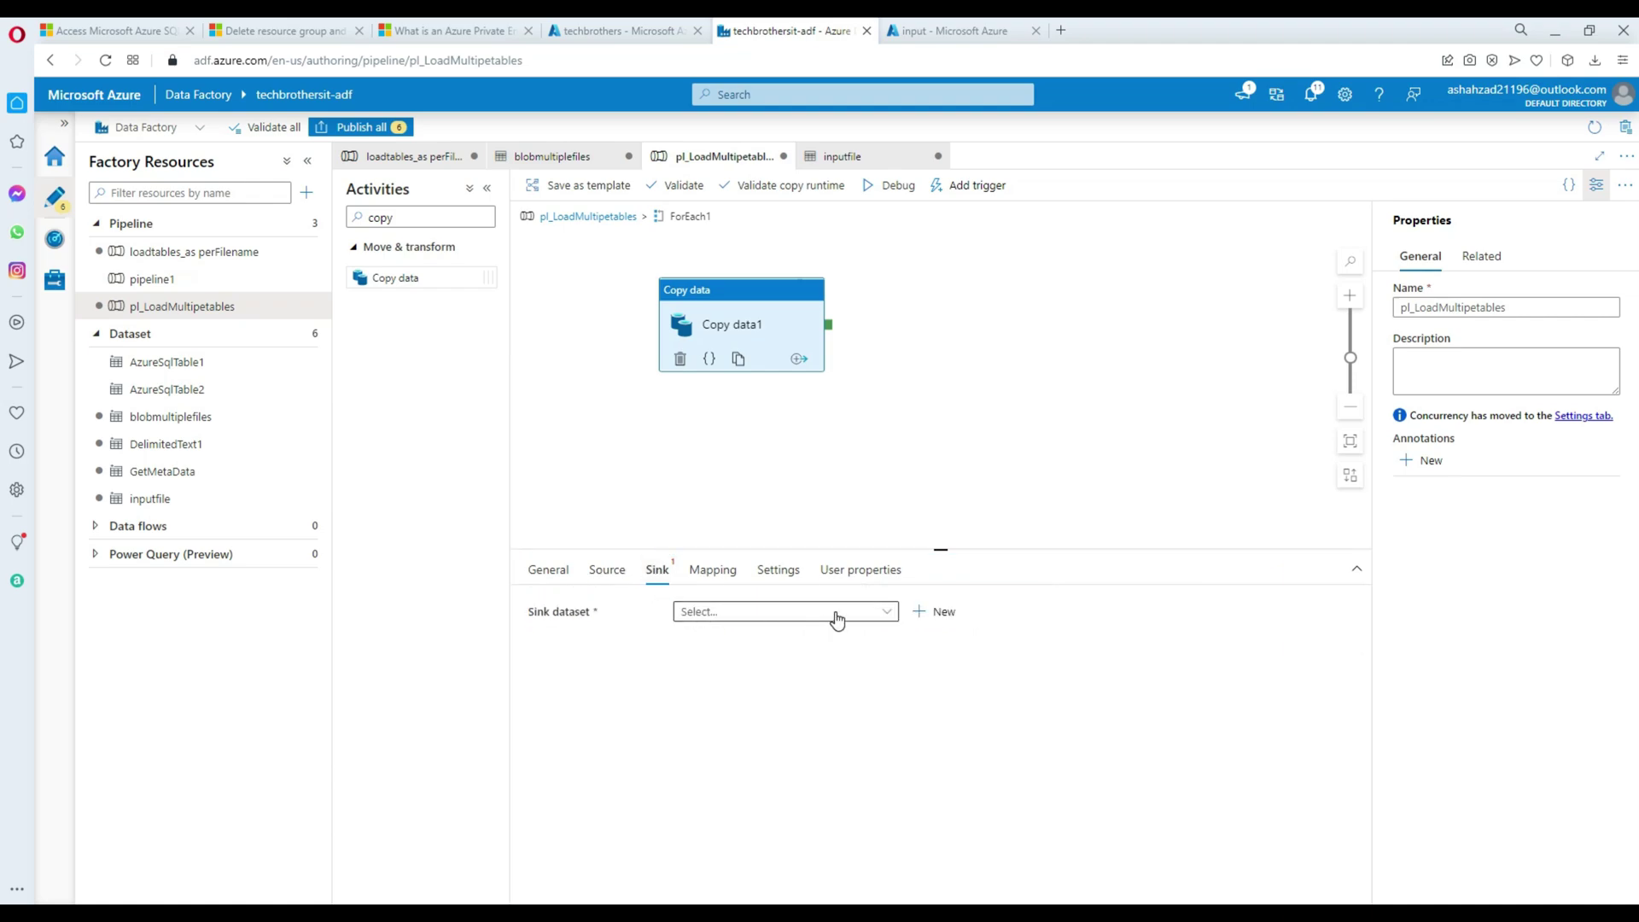
left_click(935, 612)
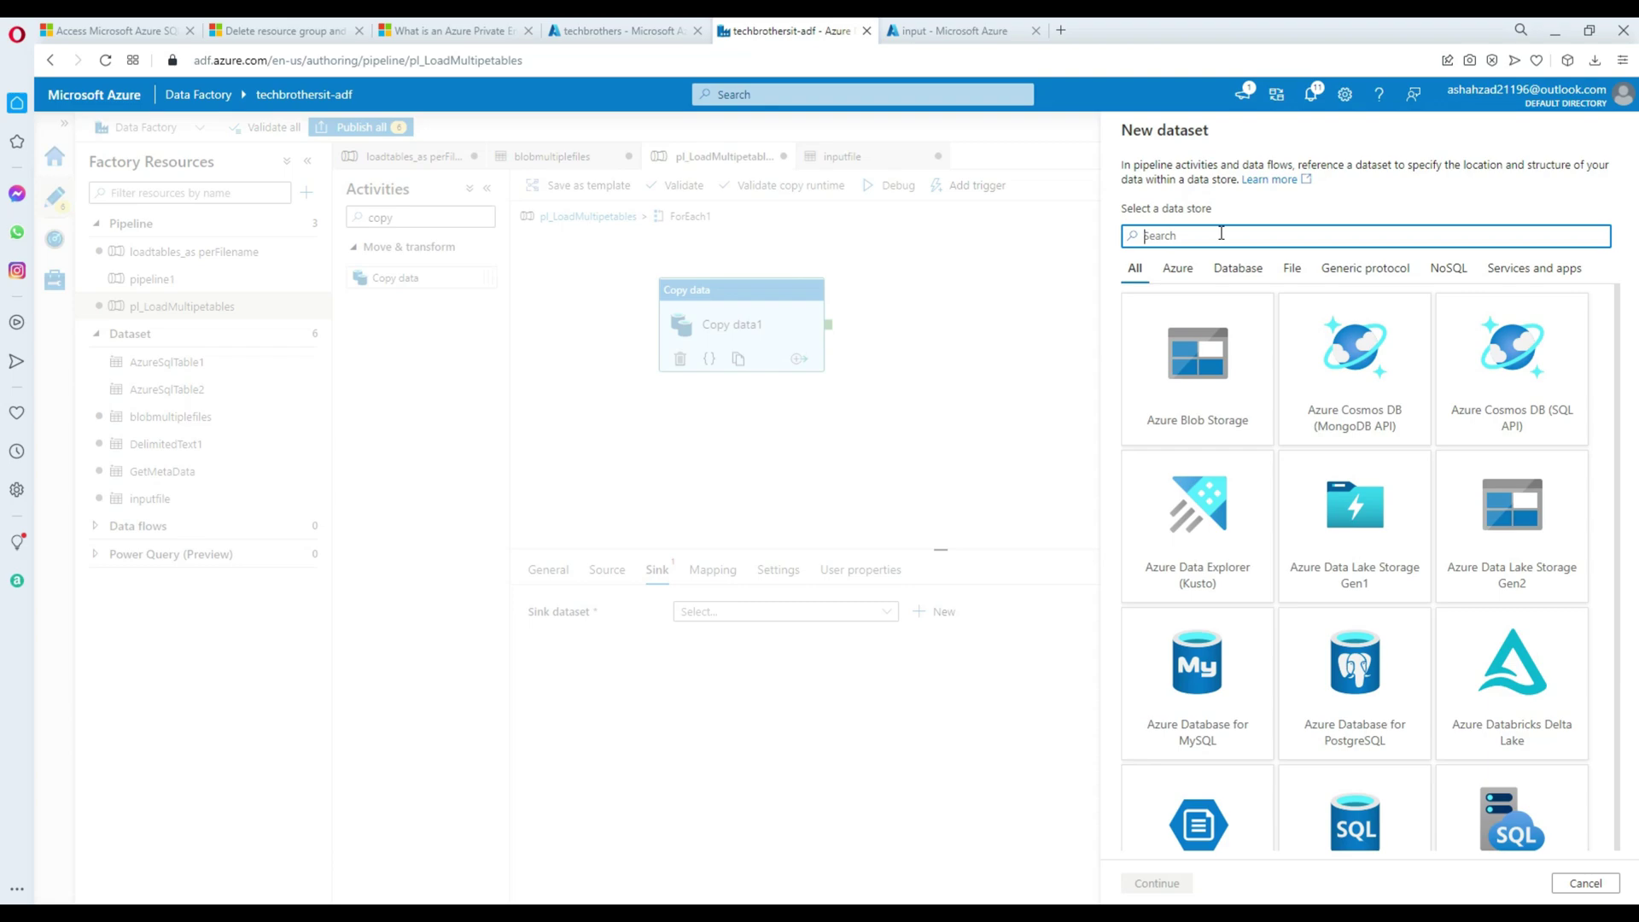
left_click(1221, 236)
type("azure sql")
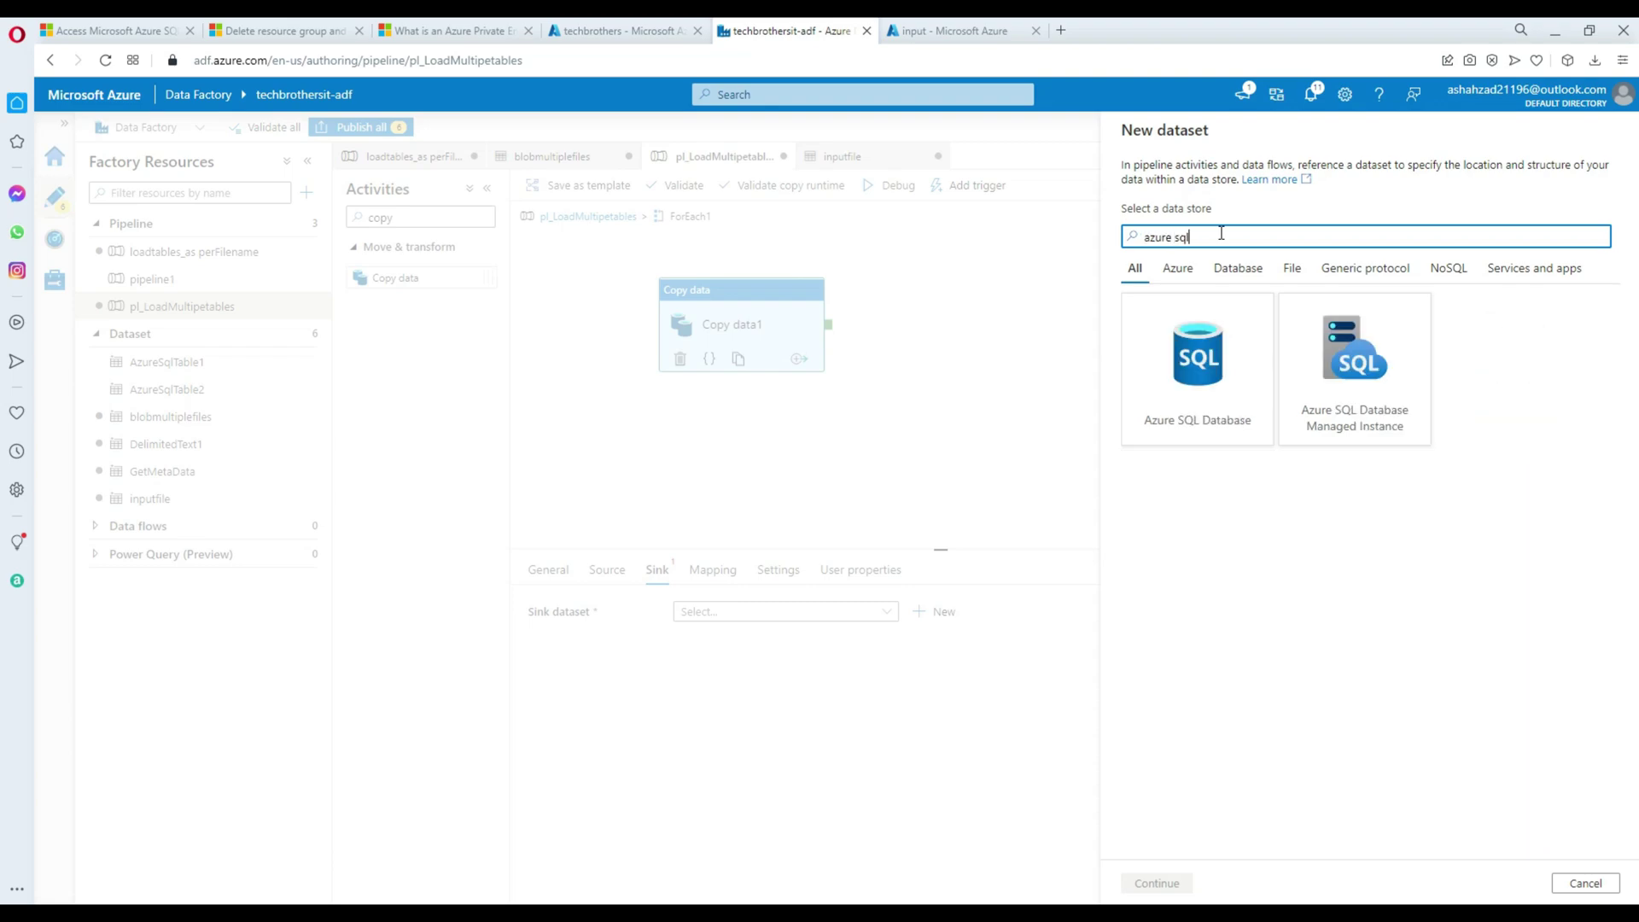
left_click(1125, 359)
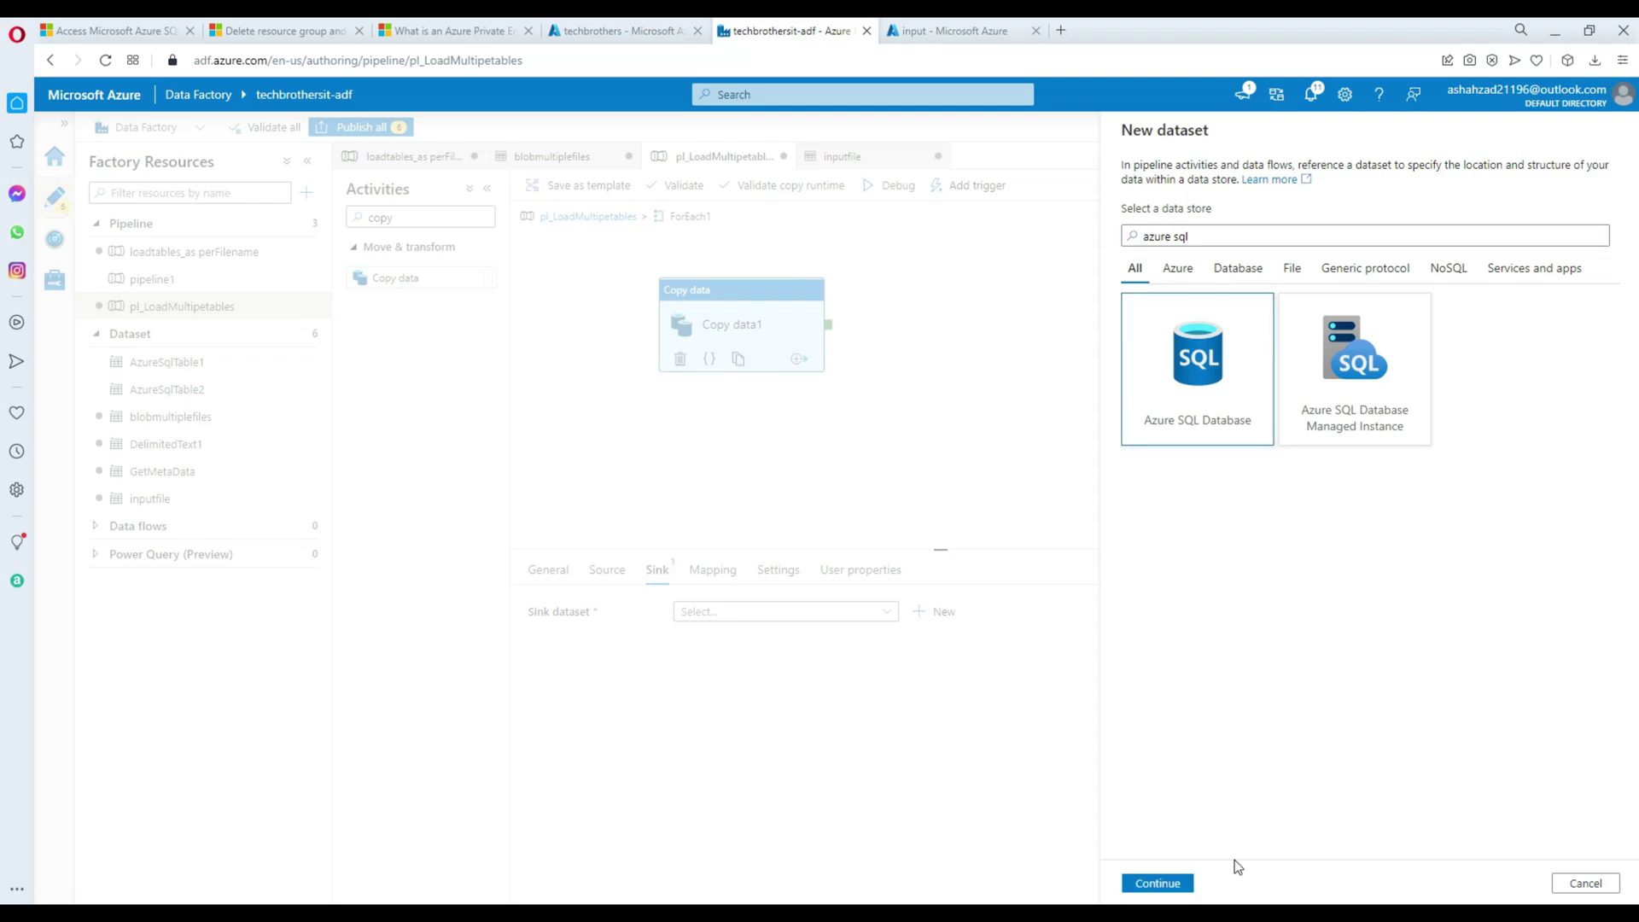
left_click(1160, 882)
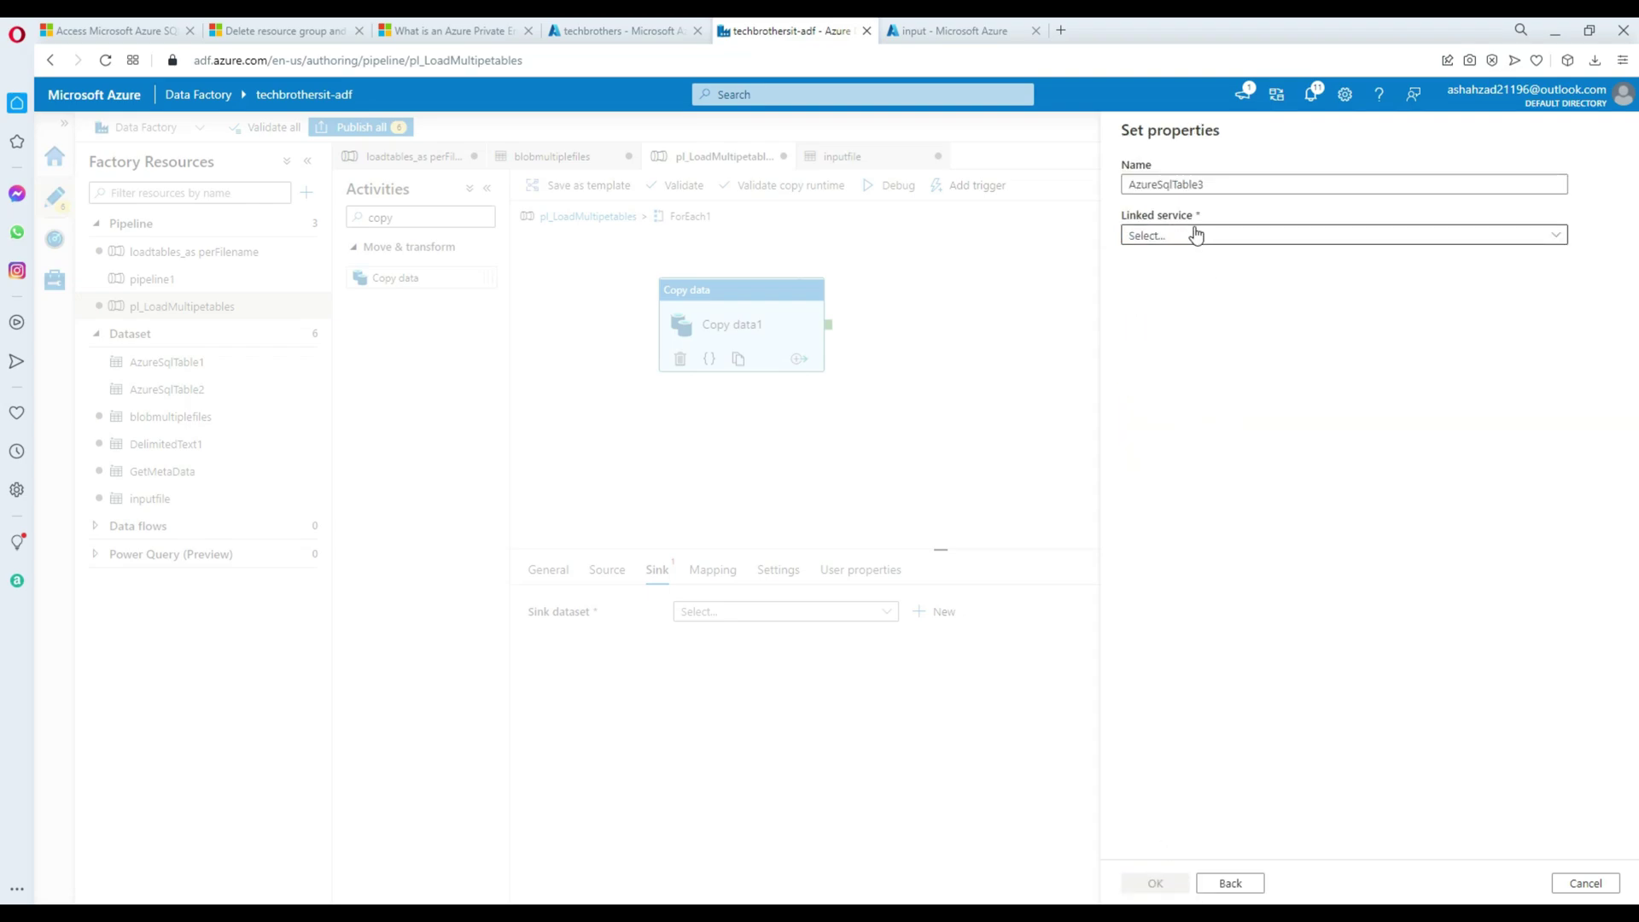
left_click(1241, 186)
left_click_drag(1240, 188, 1119, 184)
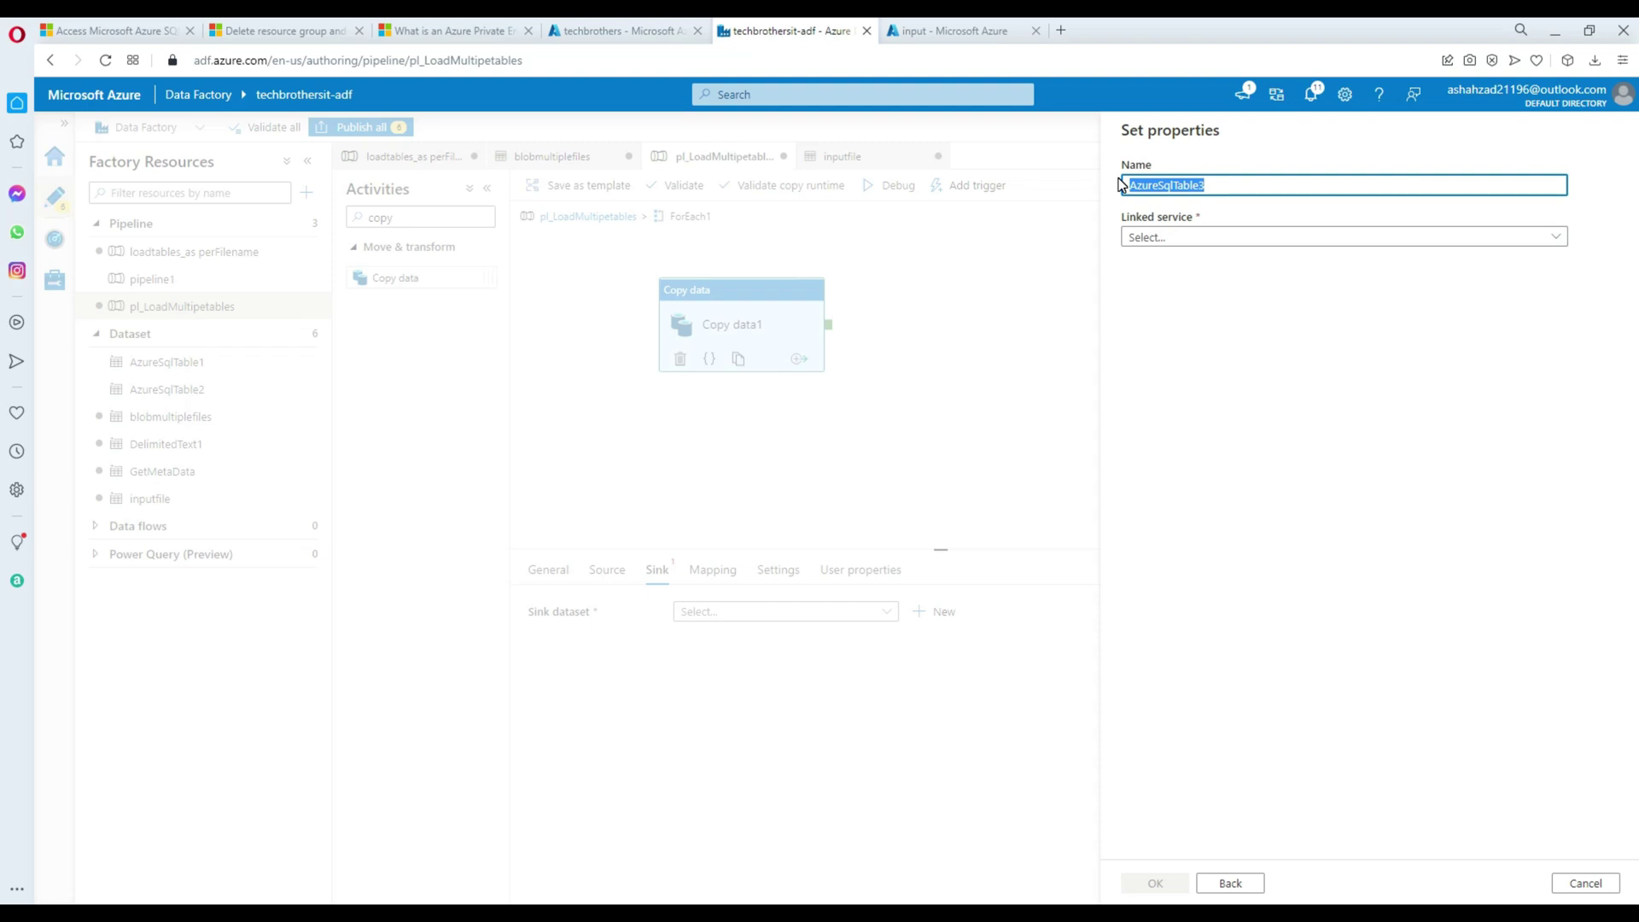
type("azuredb")
Start a new linked service for the azuredb dataset and name it TechbrothersLnk.
left_click(1154, 238)
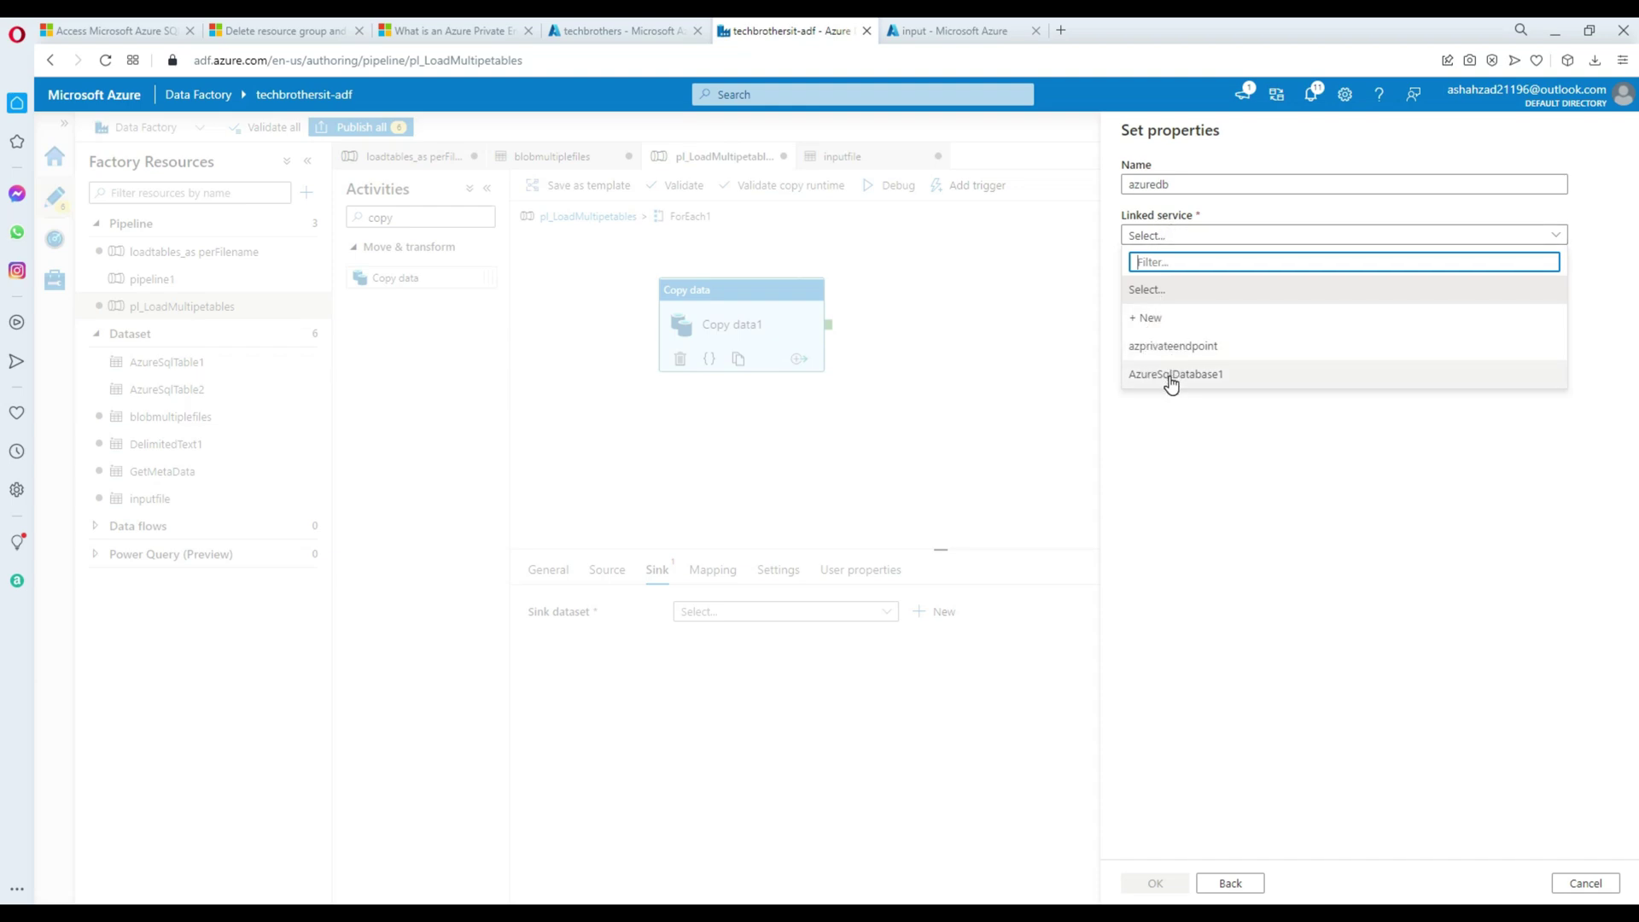
left_click(1151, 318)
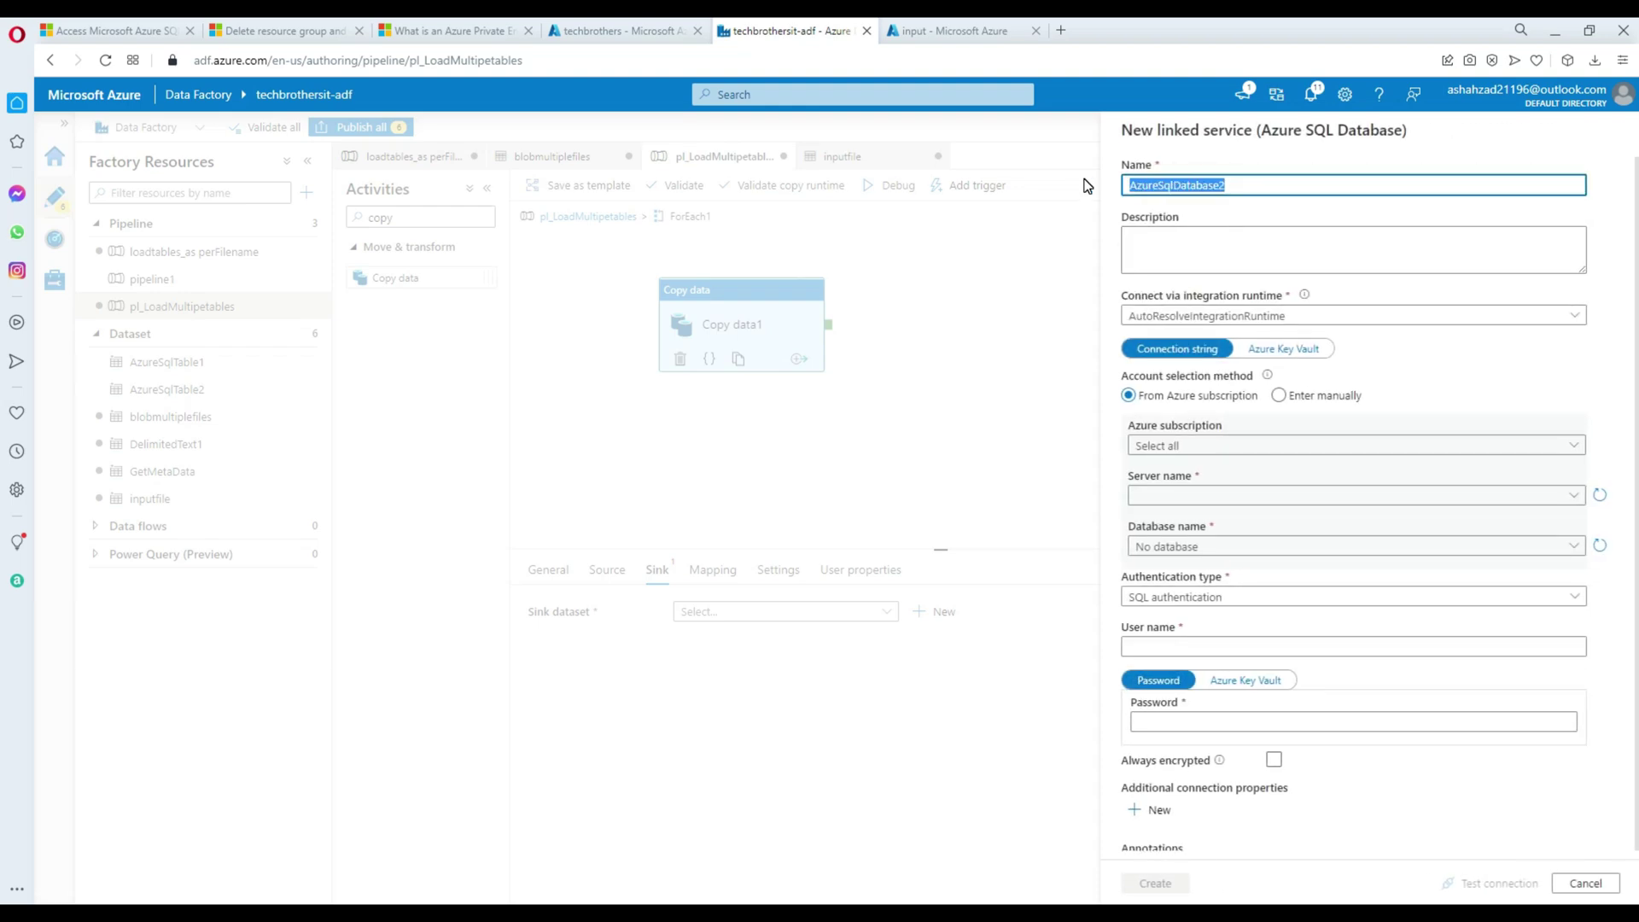
type("TechbrothersLnk")
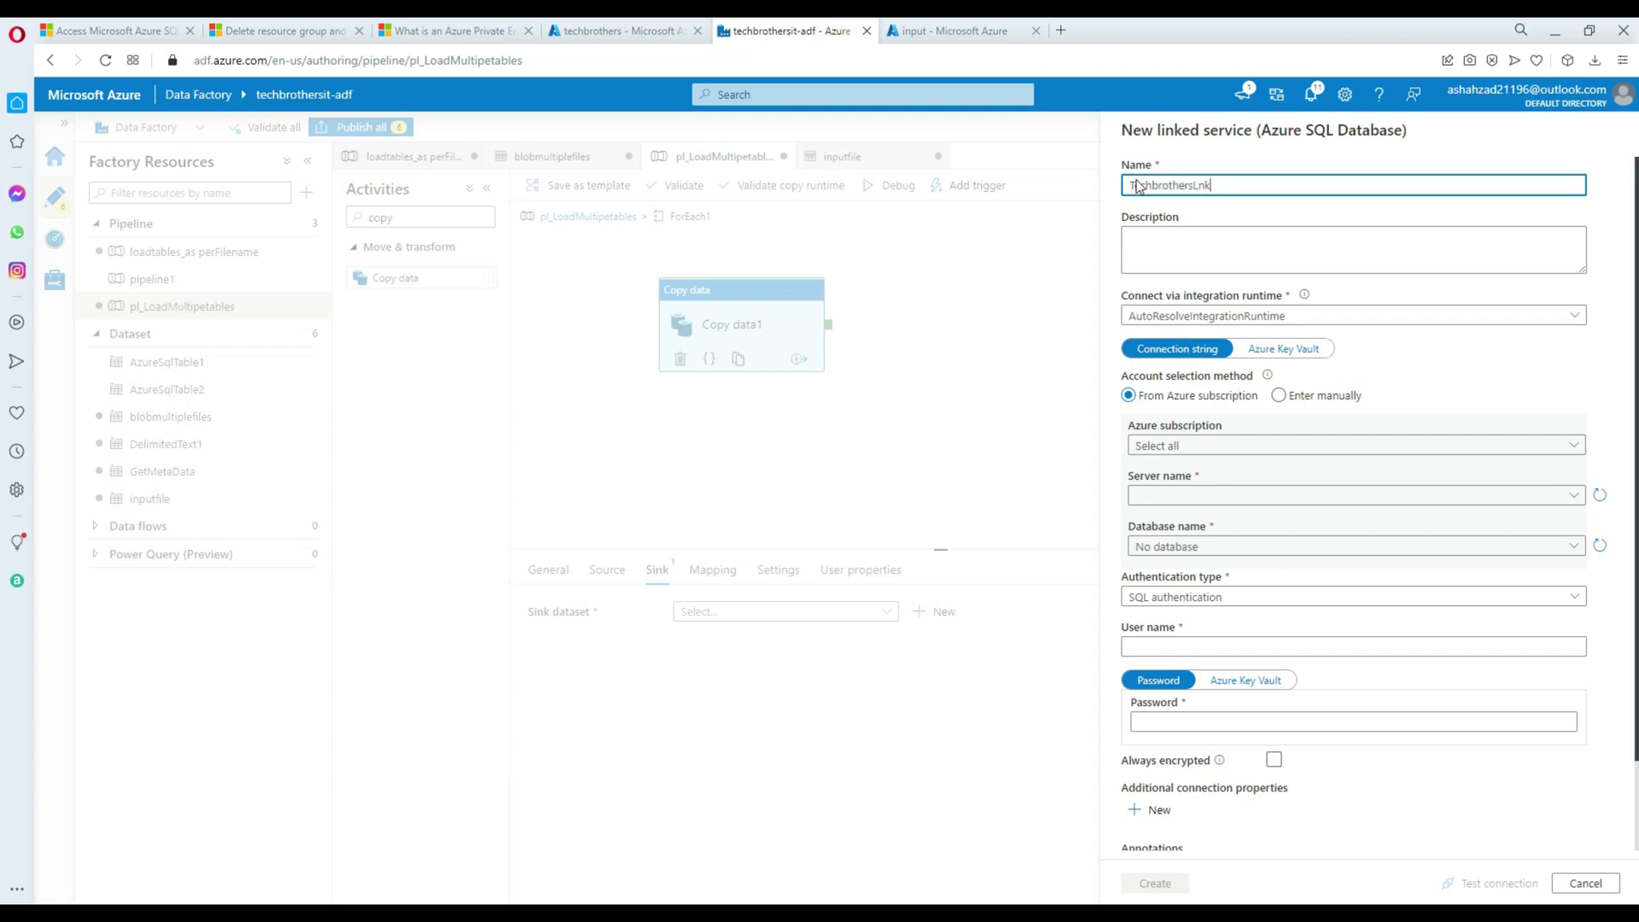
Select Azure subscription 1, the techbrothers server and the techbrothersIT database for the linked service.
left_click(1209, 446)
left_click(1203, 498)
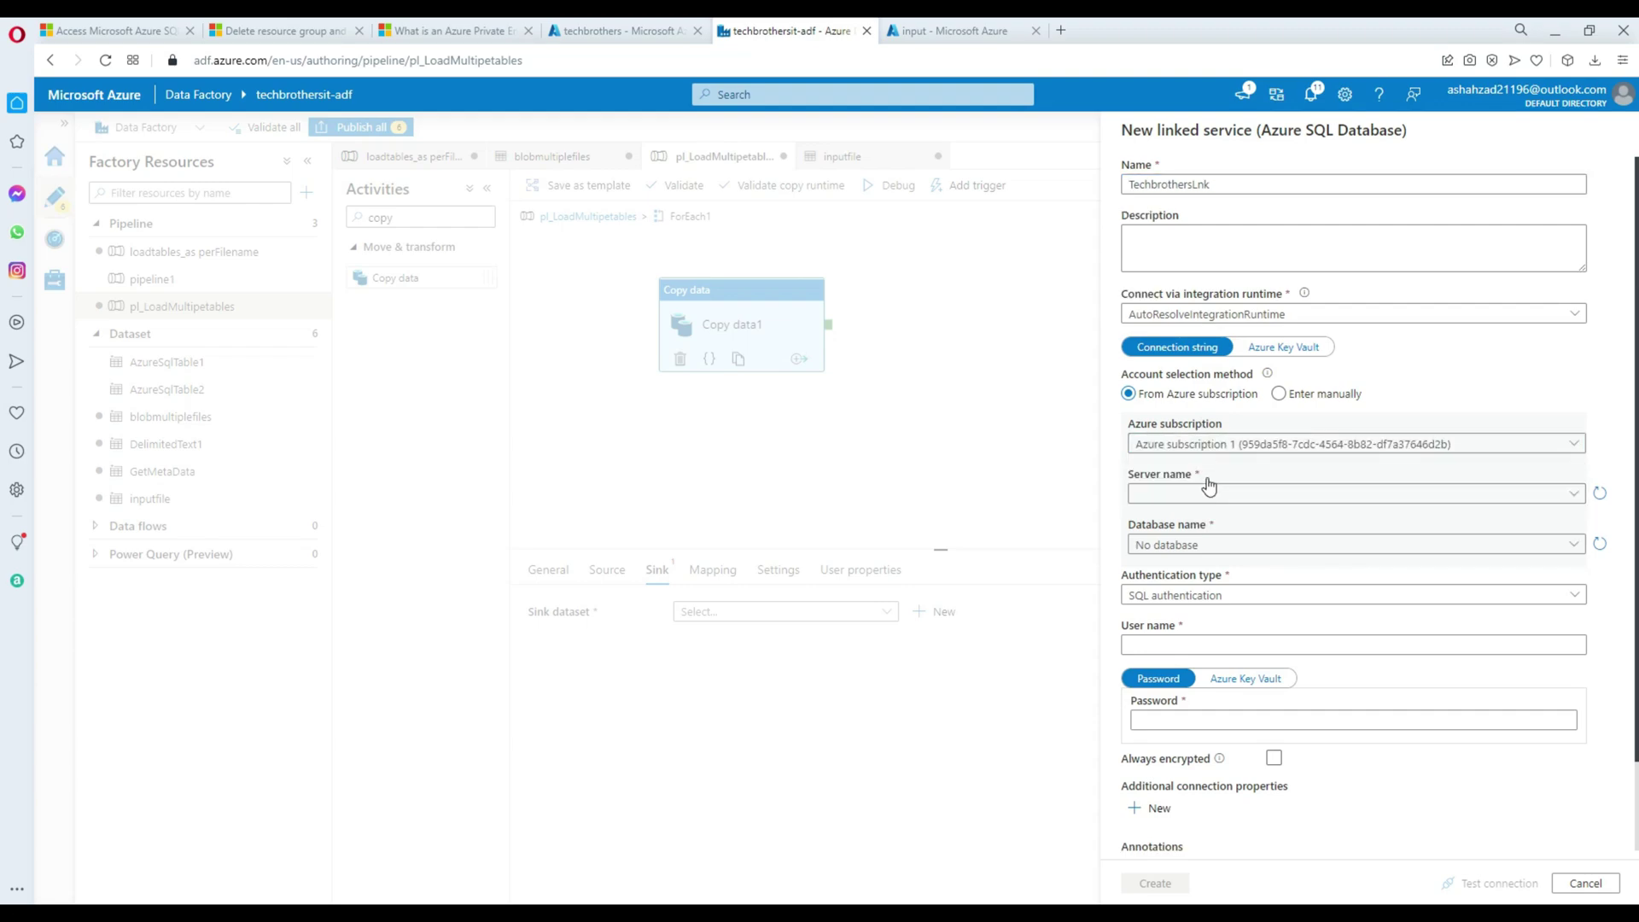
left_click(1228, 495)
left_click(1229, 523)
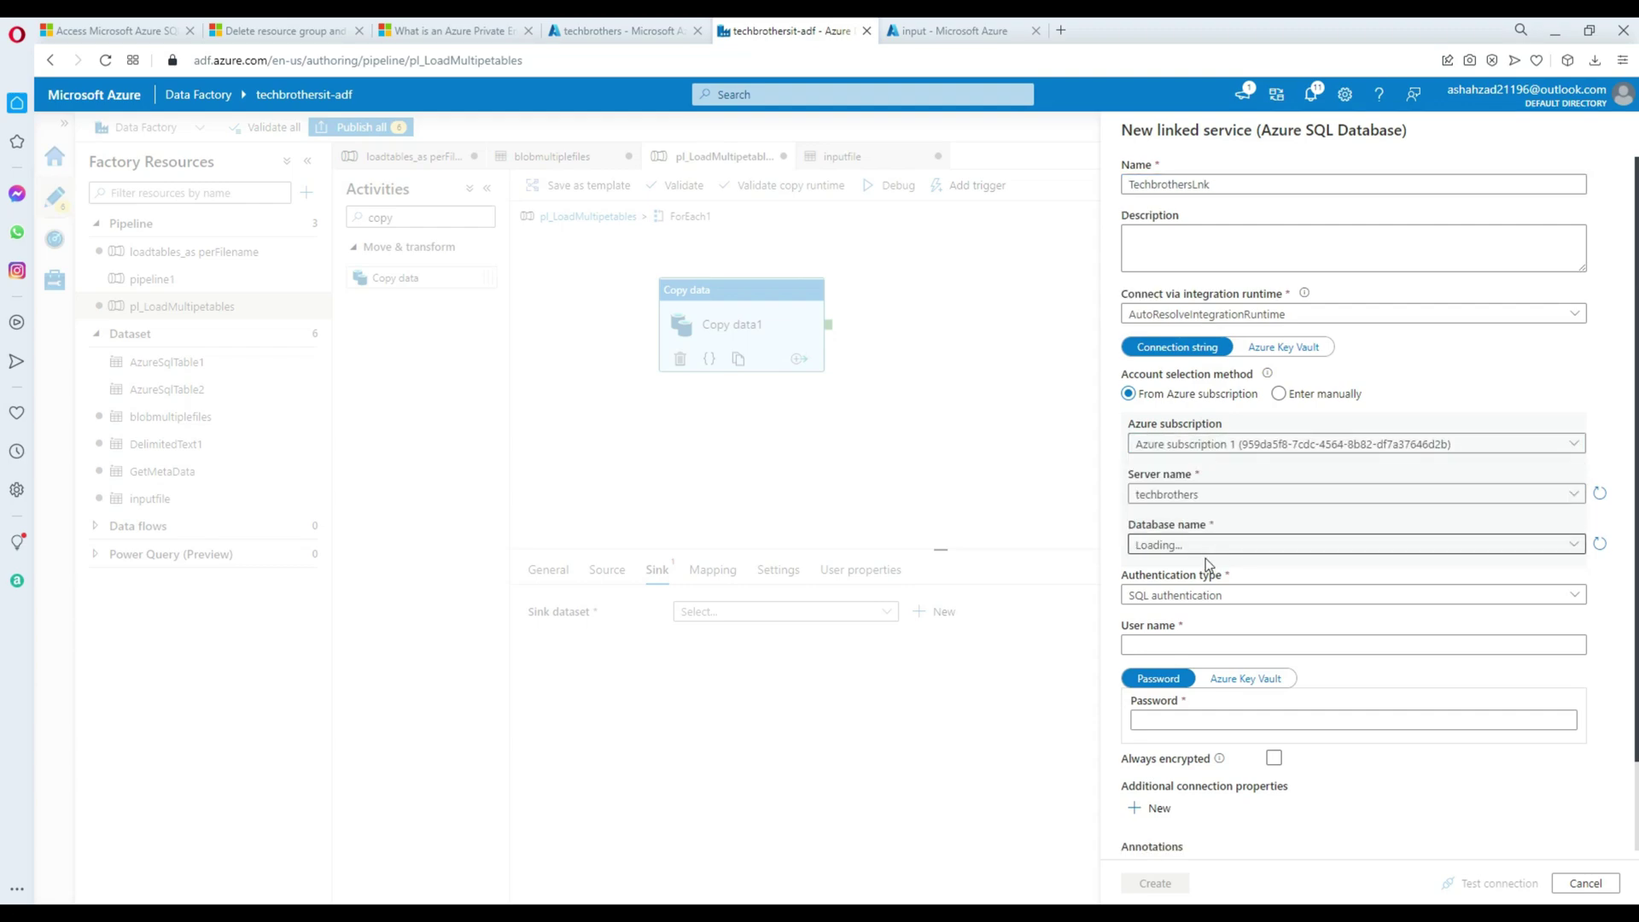
left_click(1191, 546)
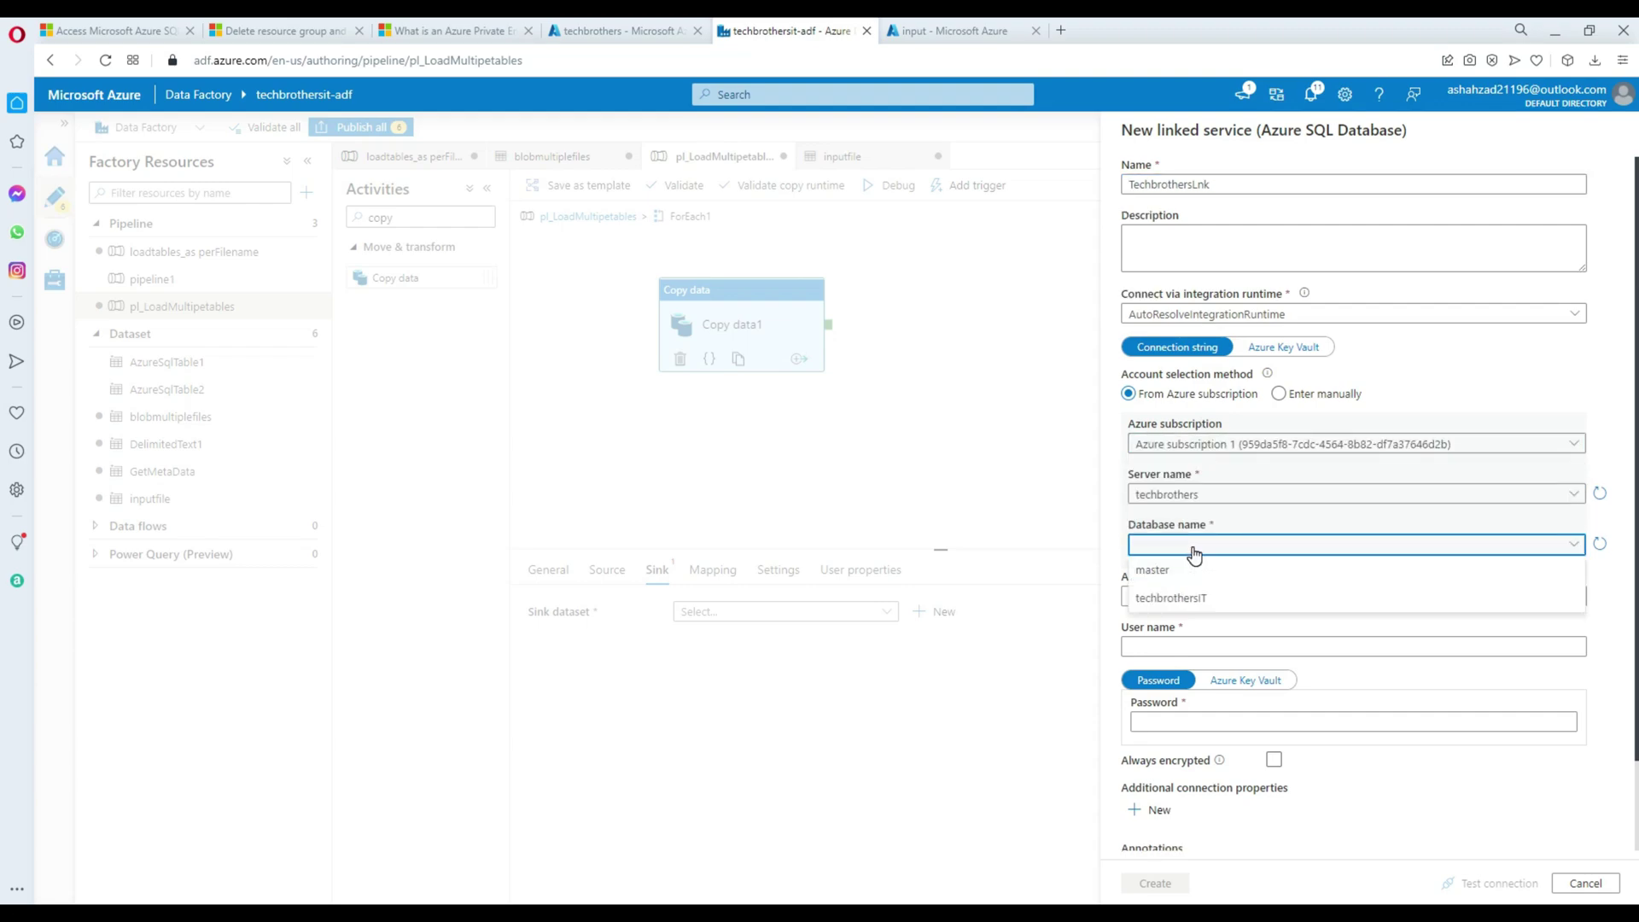
left_click(1198, 608)
Enter tbuser as the SQL user name, fill in the account password and test the connection.
left_click(1176, 647)
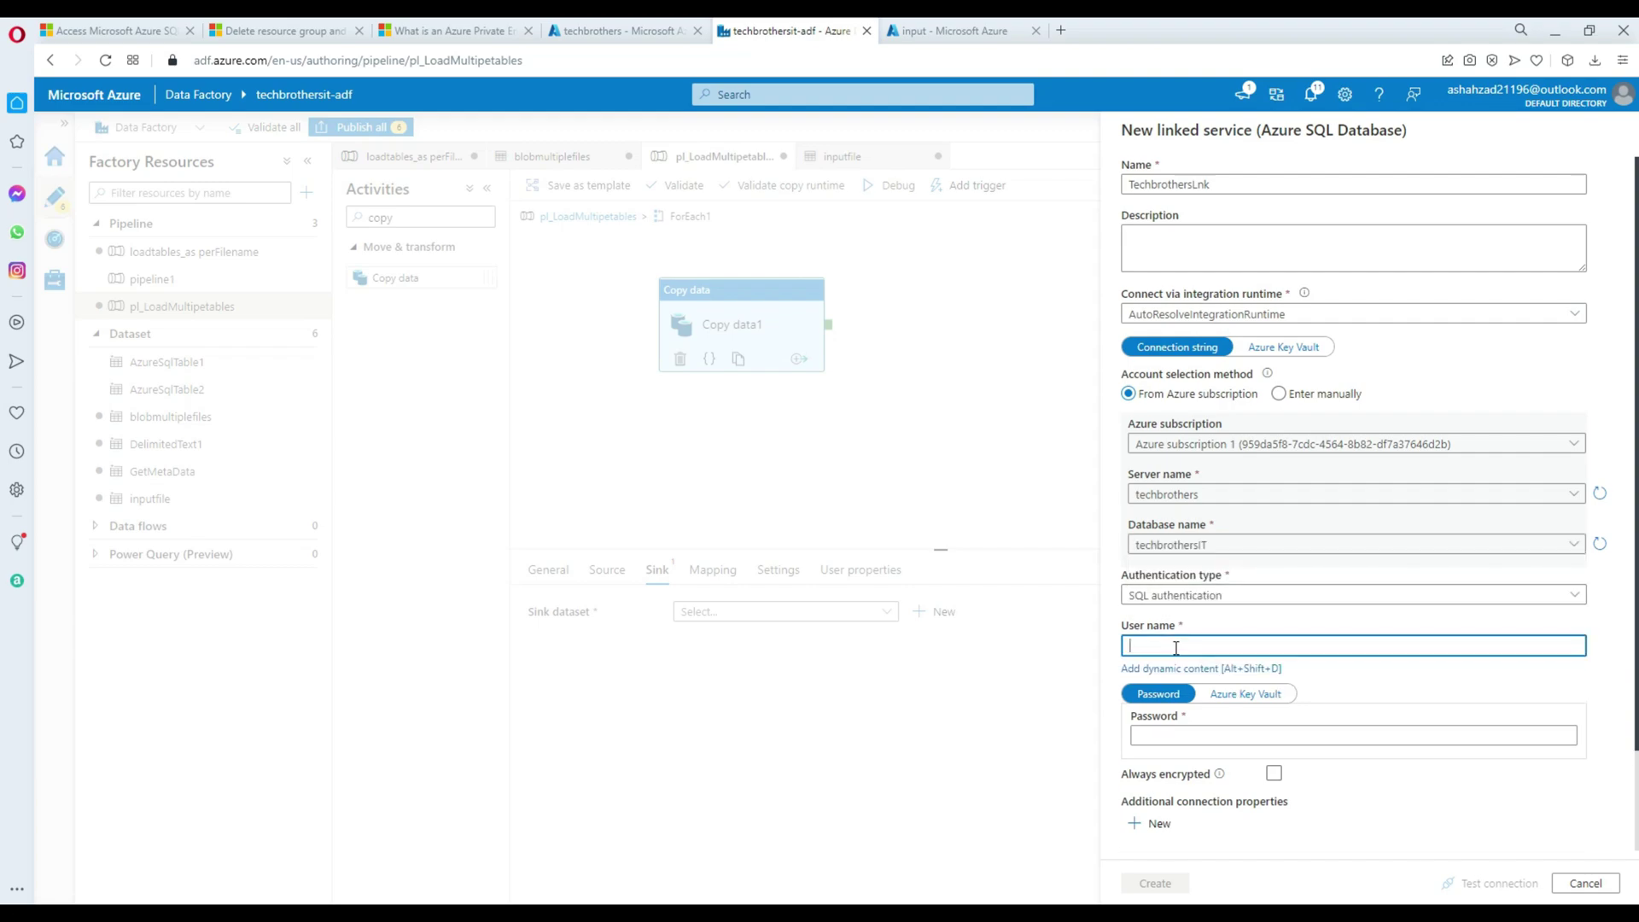
type("tbuser")
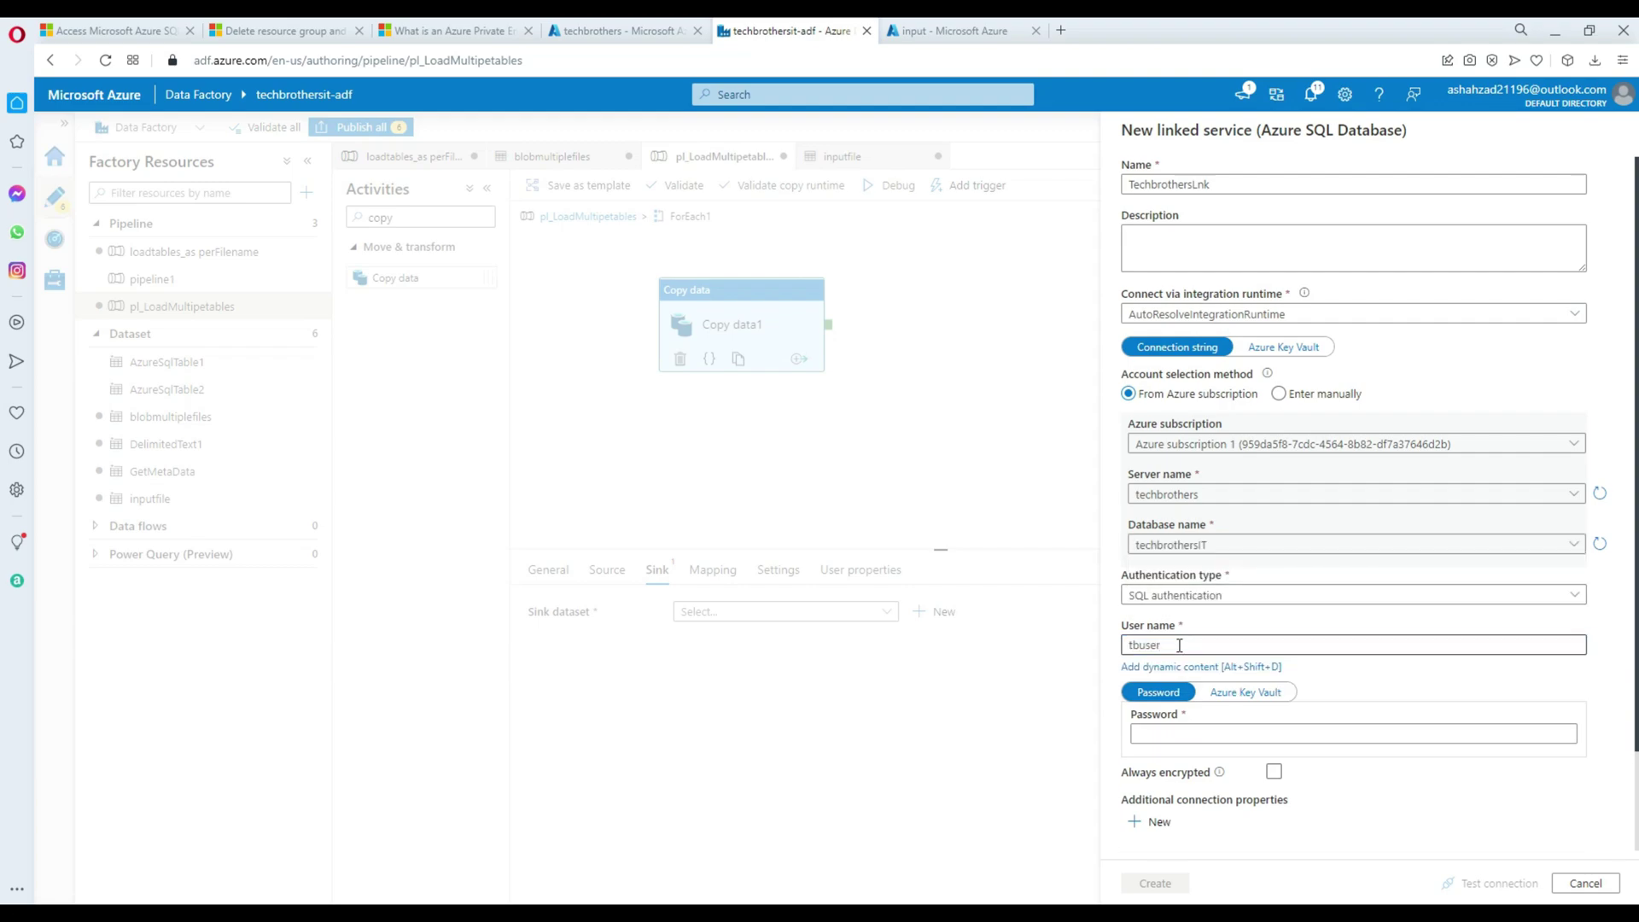
left_click(1391, 664)
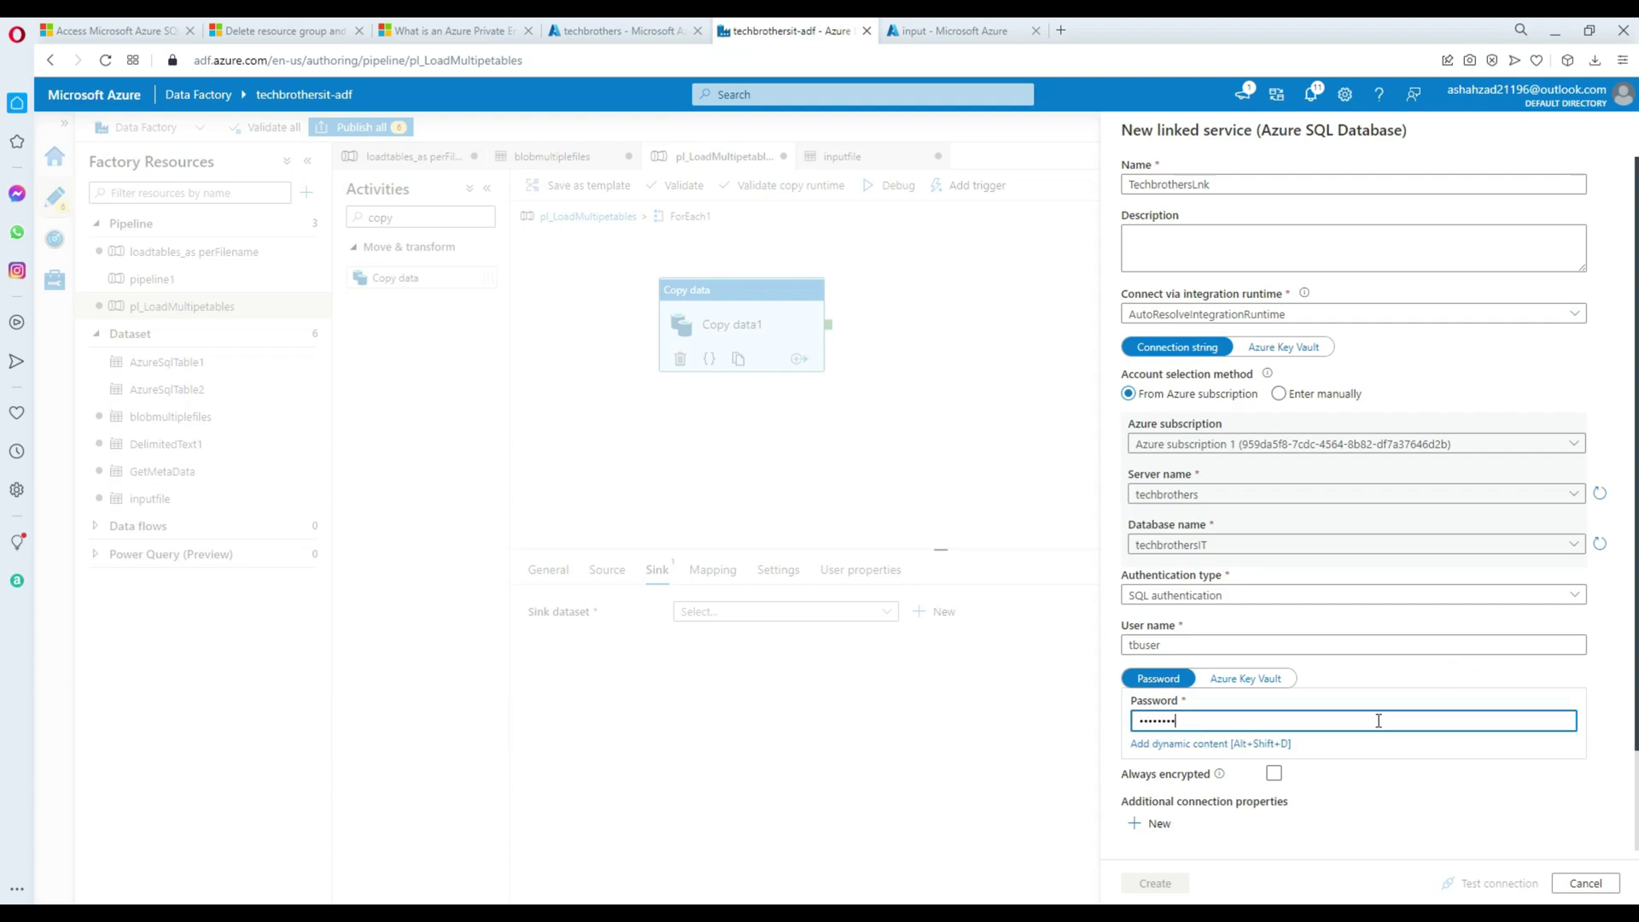
left_click(1467, 879)
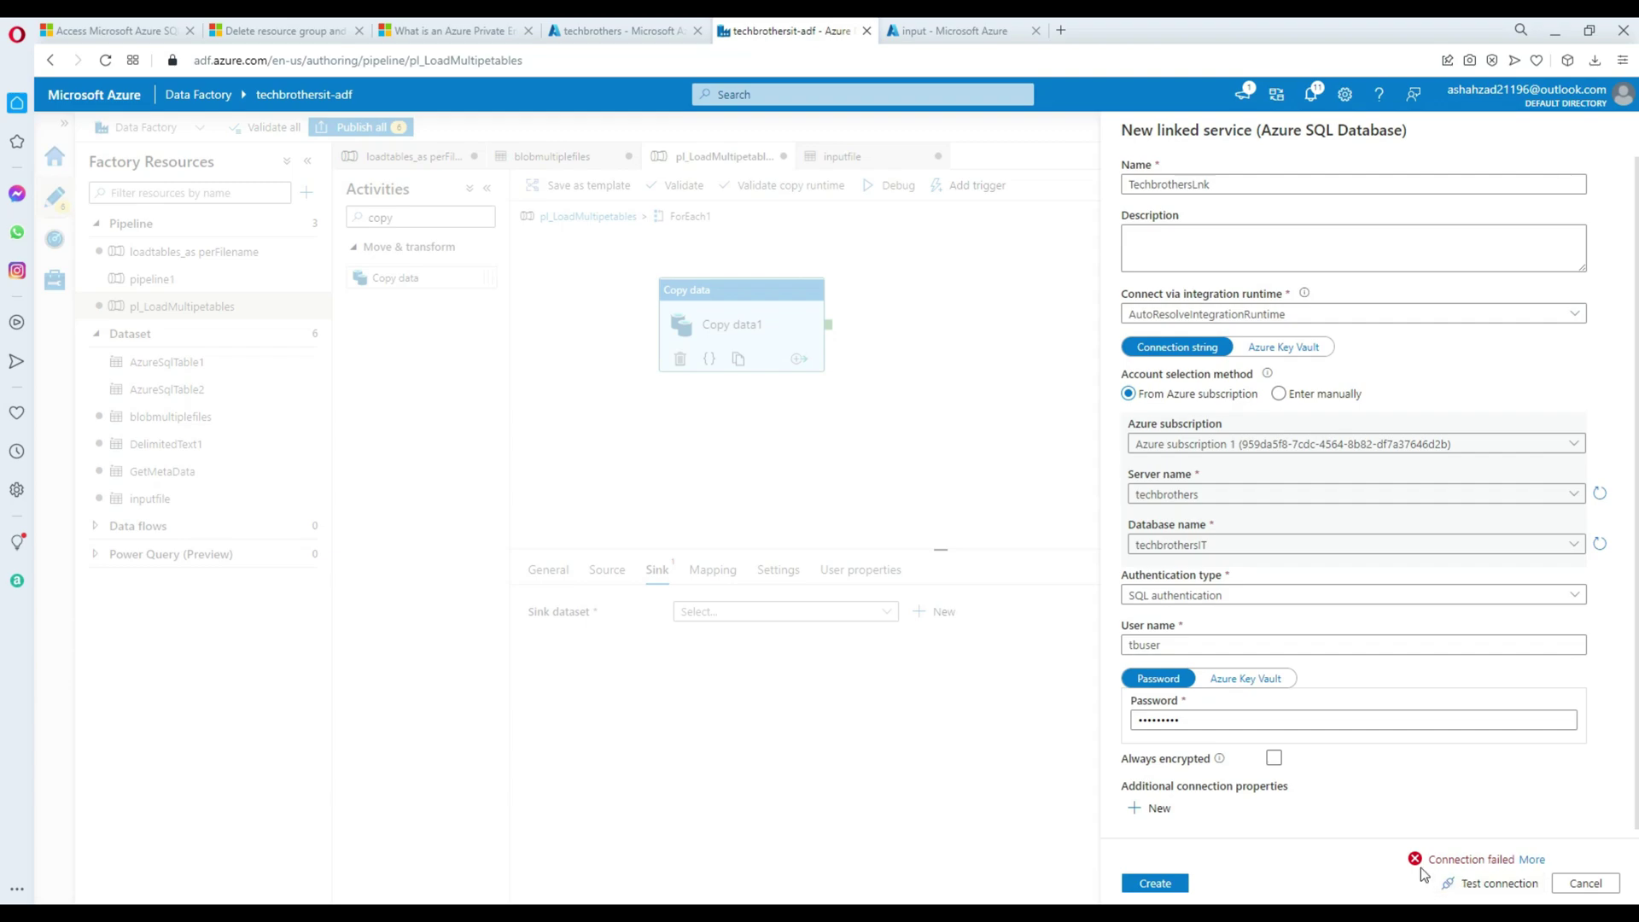
Re-enter the SQL account password and test the linked service connection again.
double_click(1264, 718)
type("P")
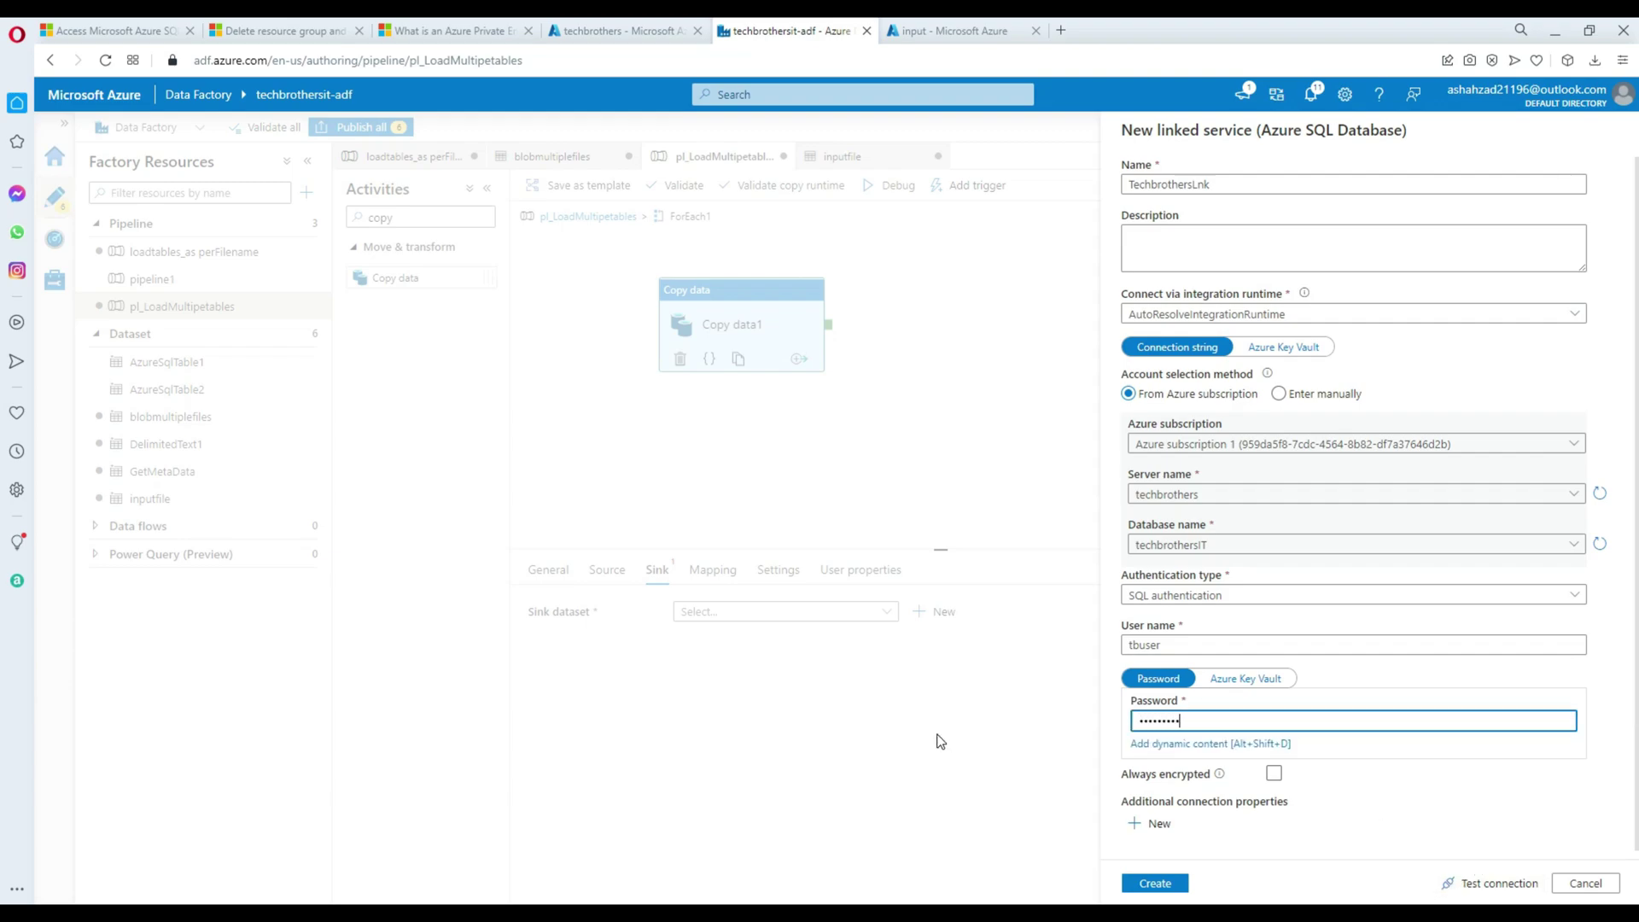
left_click(1479, 884)
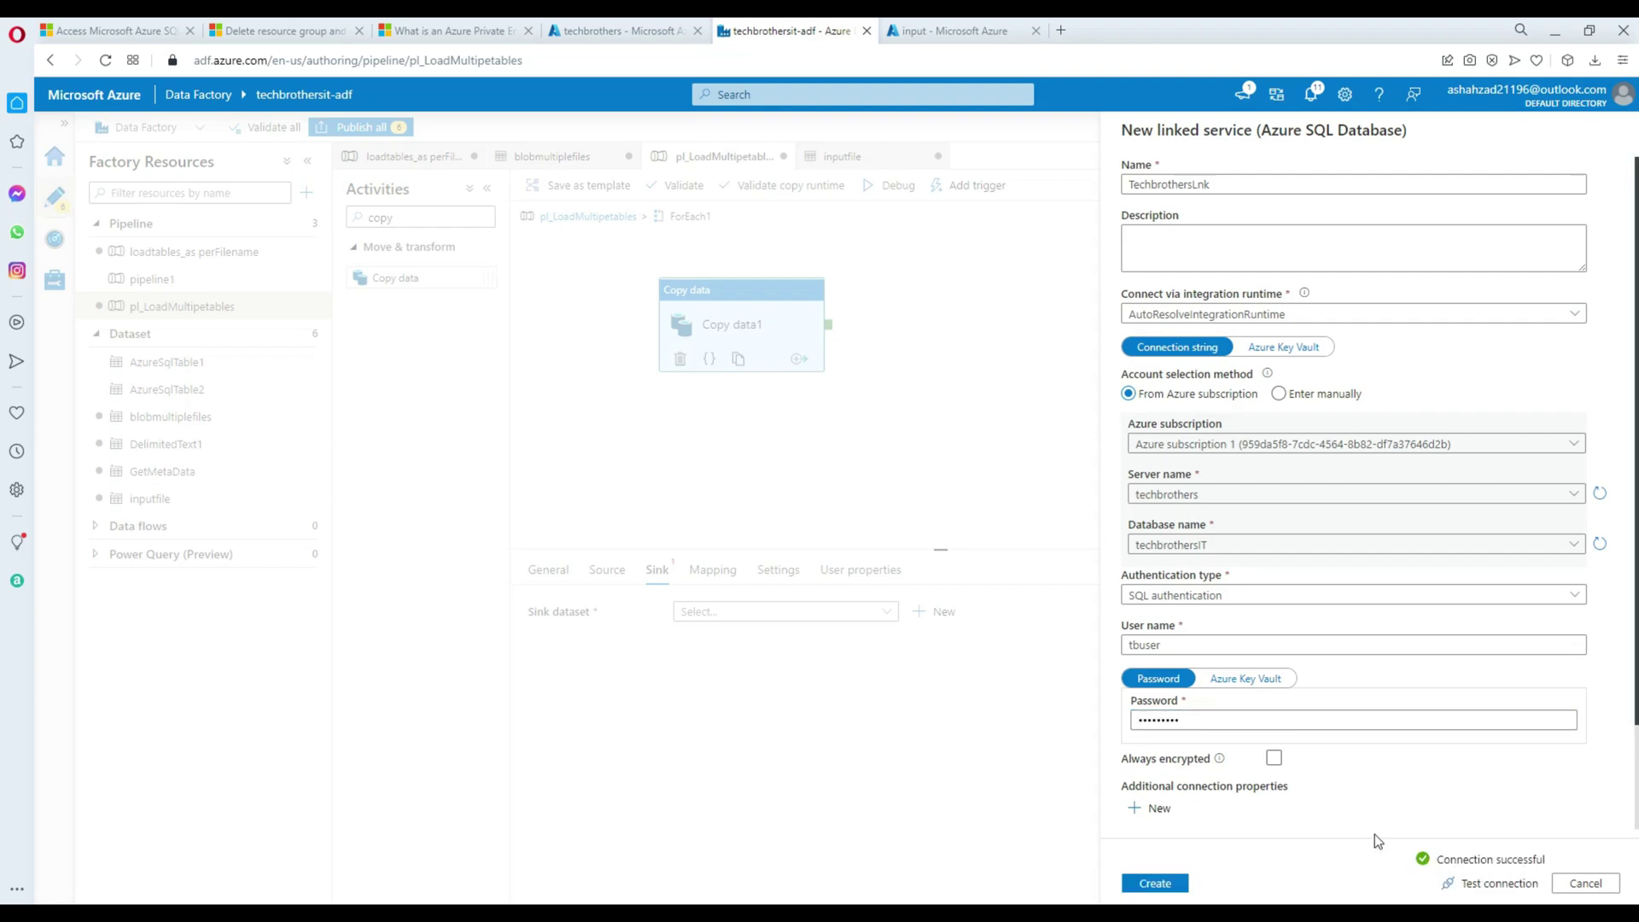
Create the linked service and finish the azuredb dataset with no table selected and schema import set to None.
left_click(1173, 888)
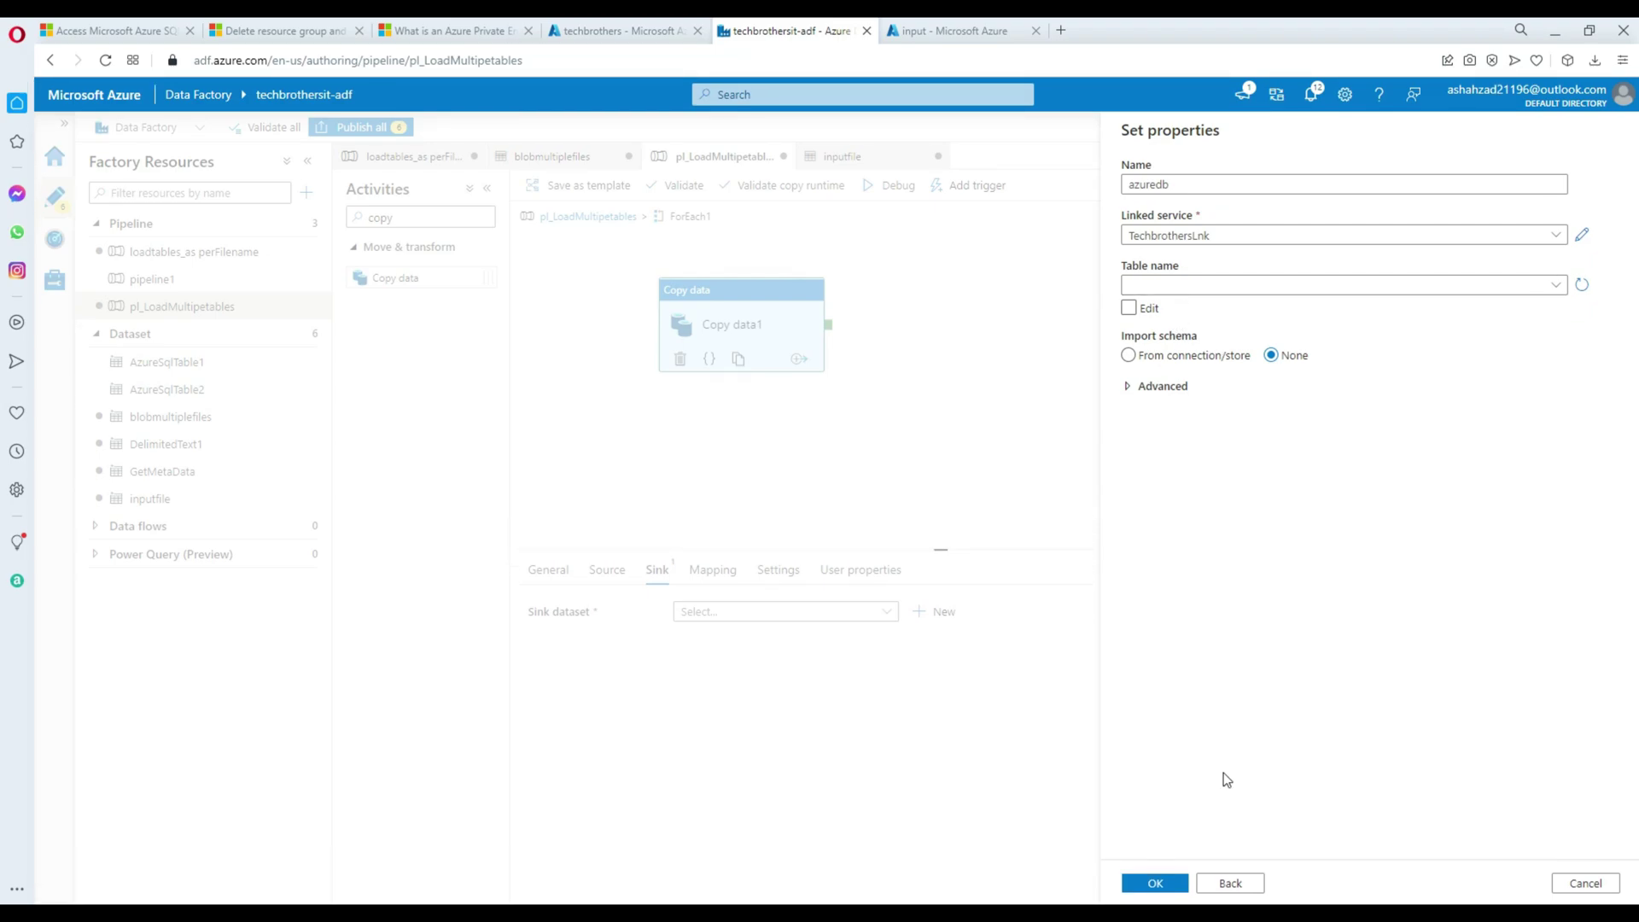
left_click(1155, 883)
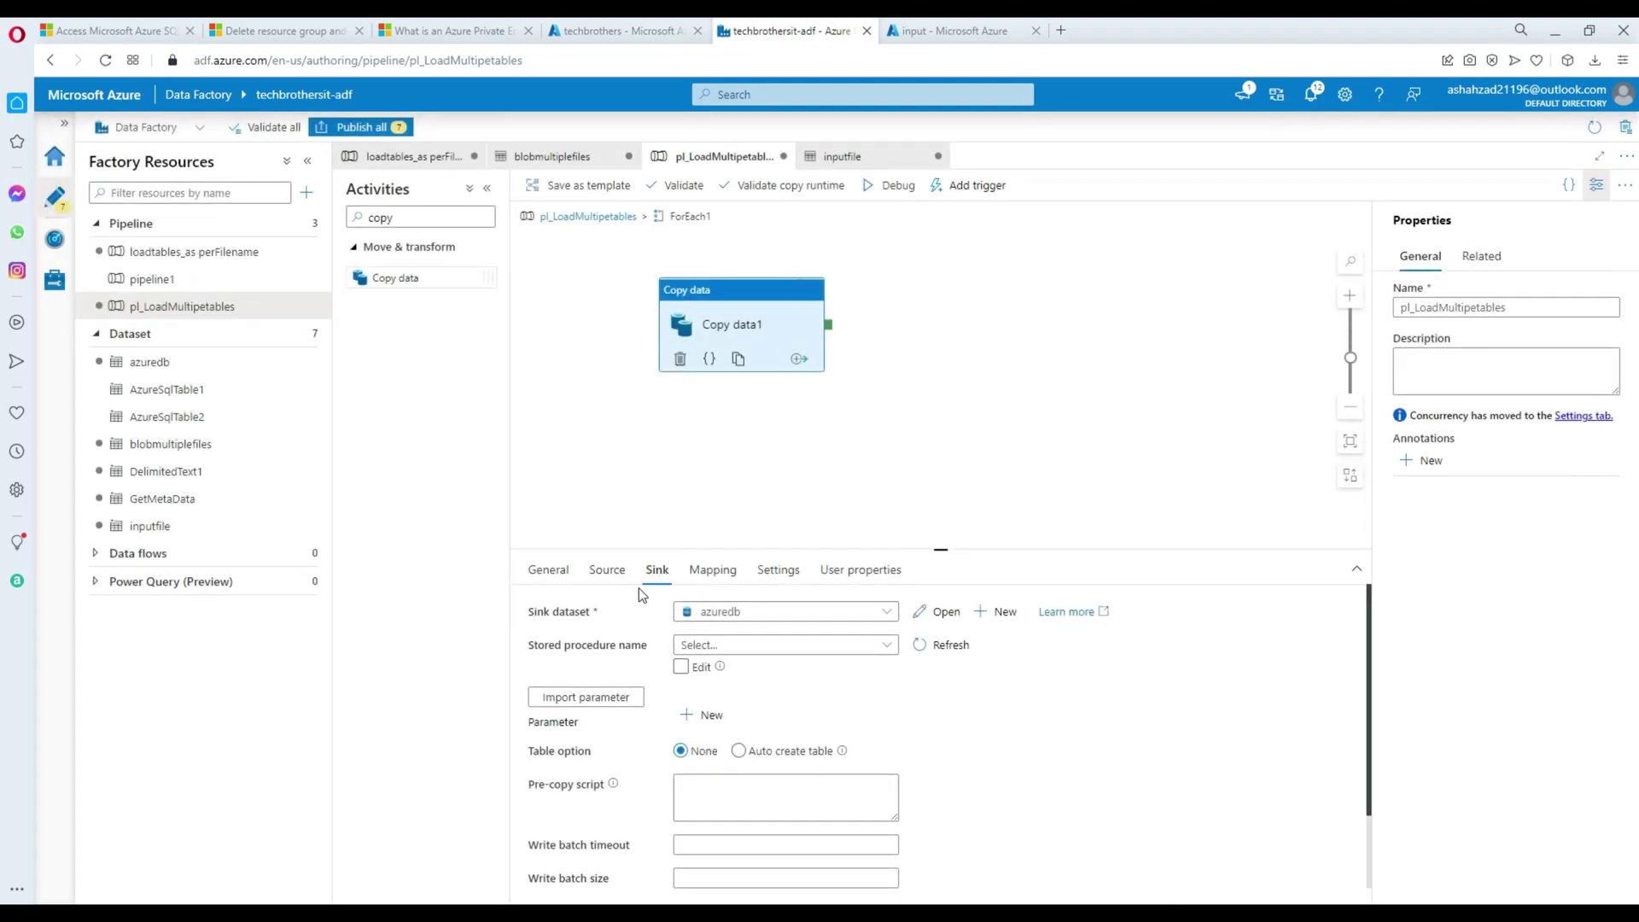
Open the azuredb dataset and add a string parameter named TableName with no default value.
left_click(940, 613)
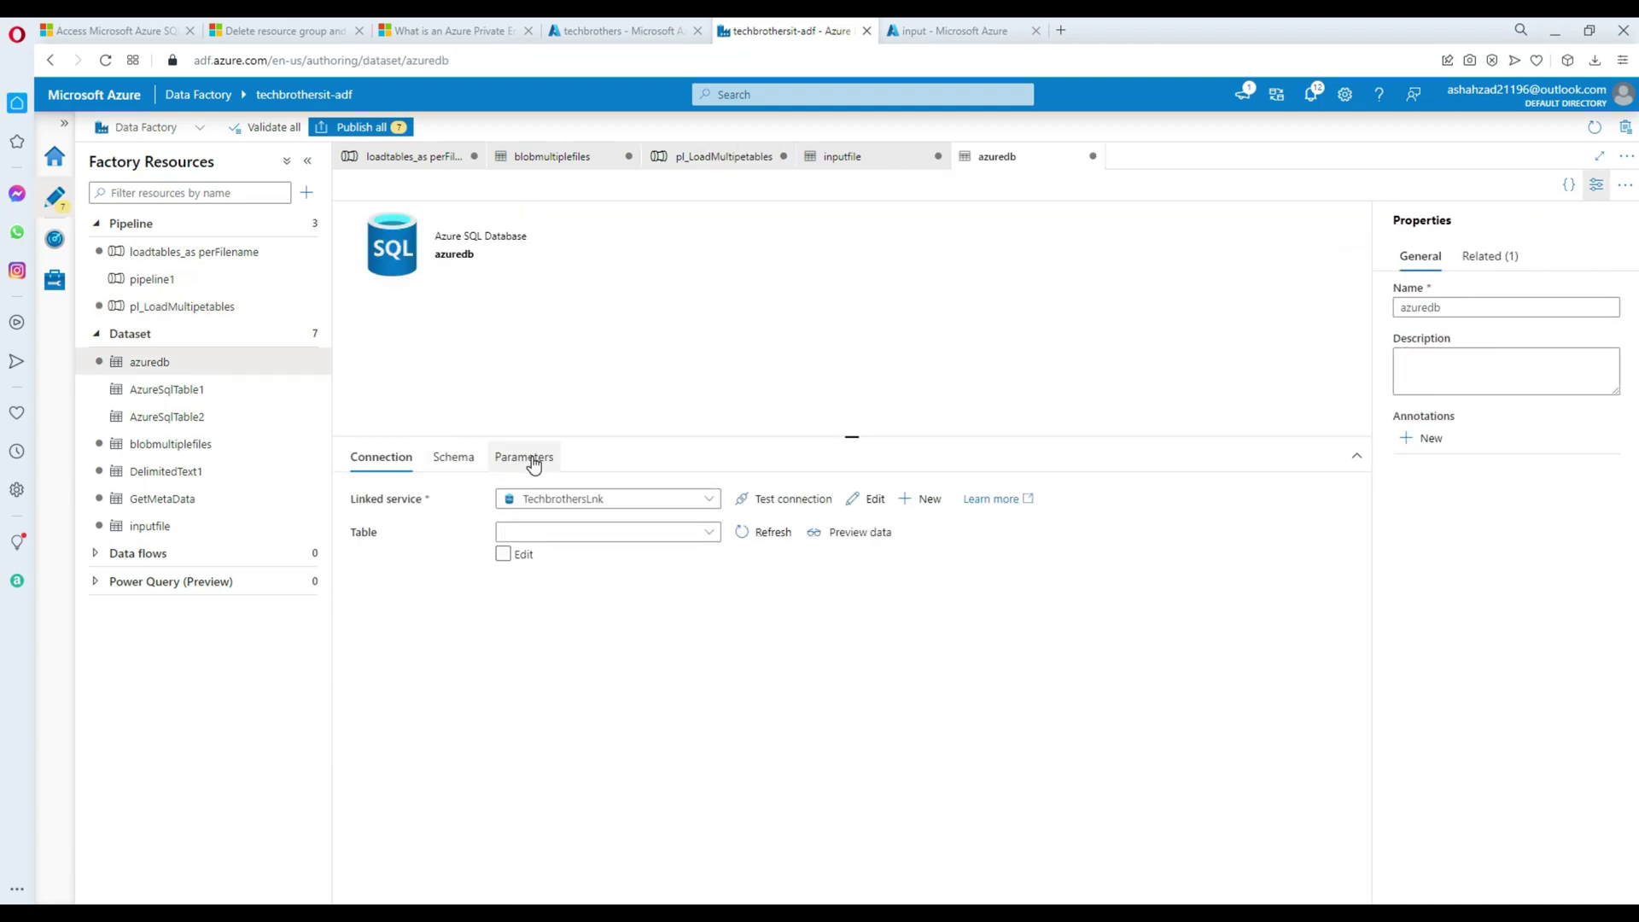
left_click(532, 461)
left_click(379, 498)
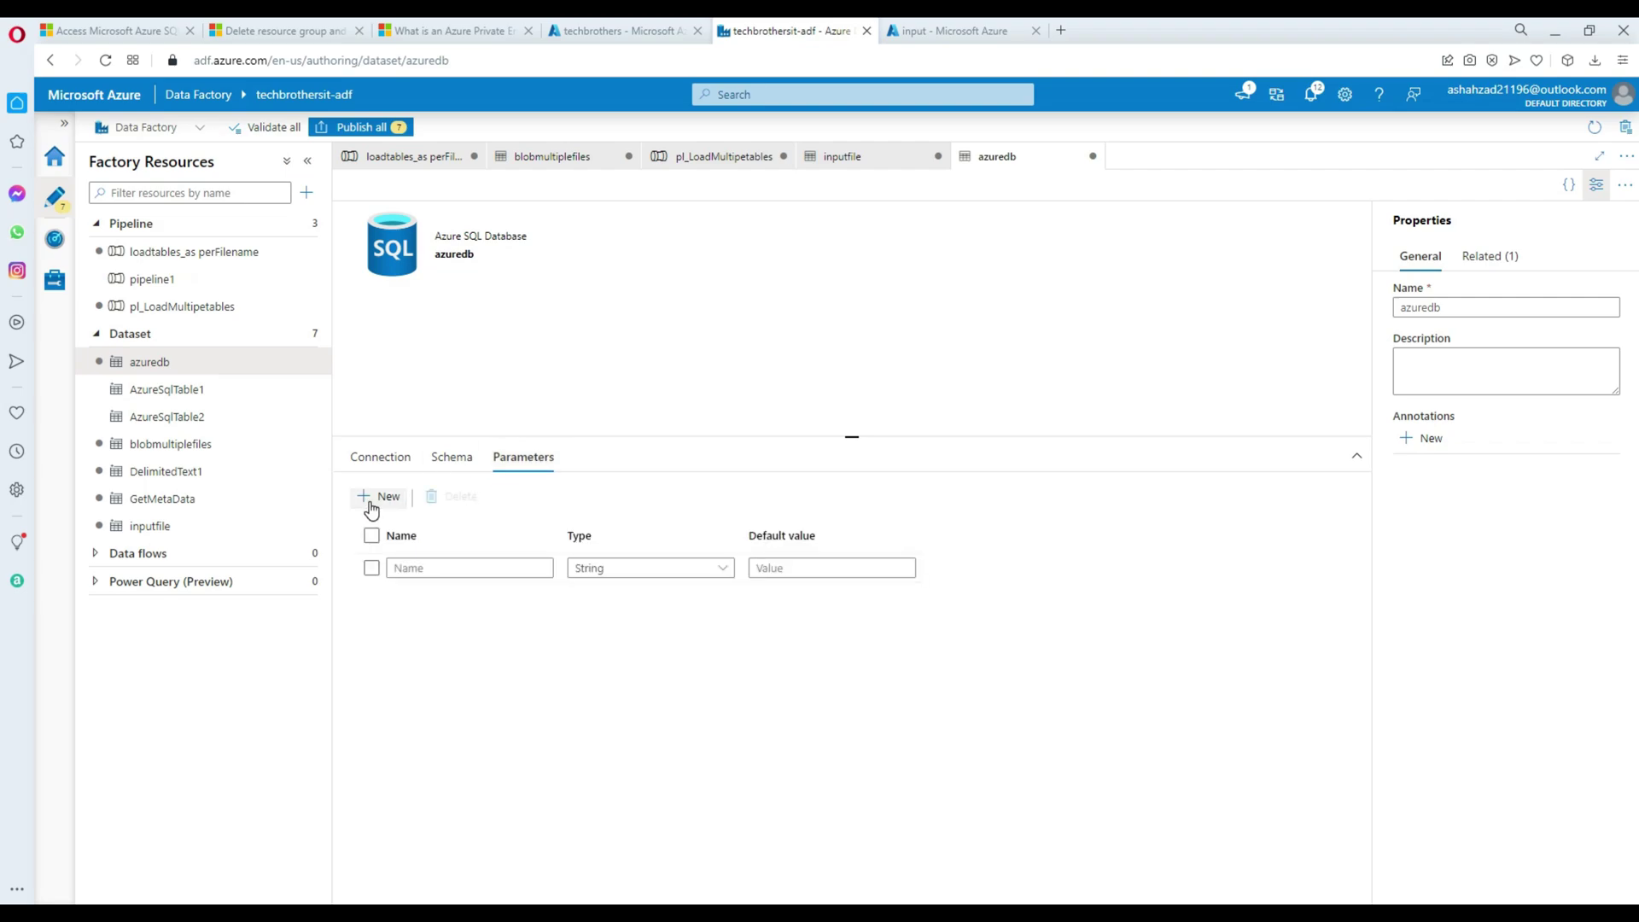
left_click(468, 567)
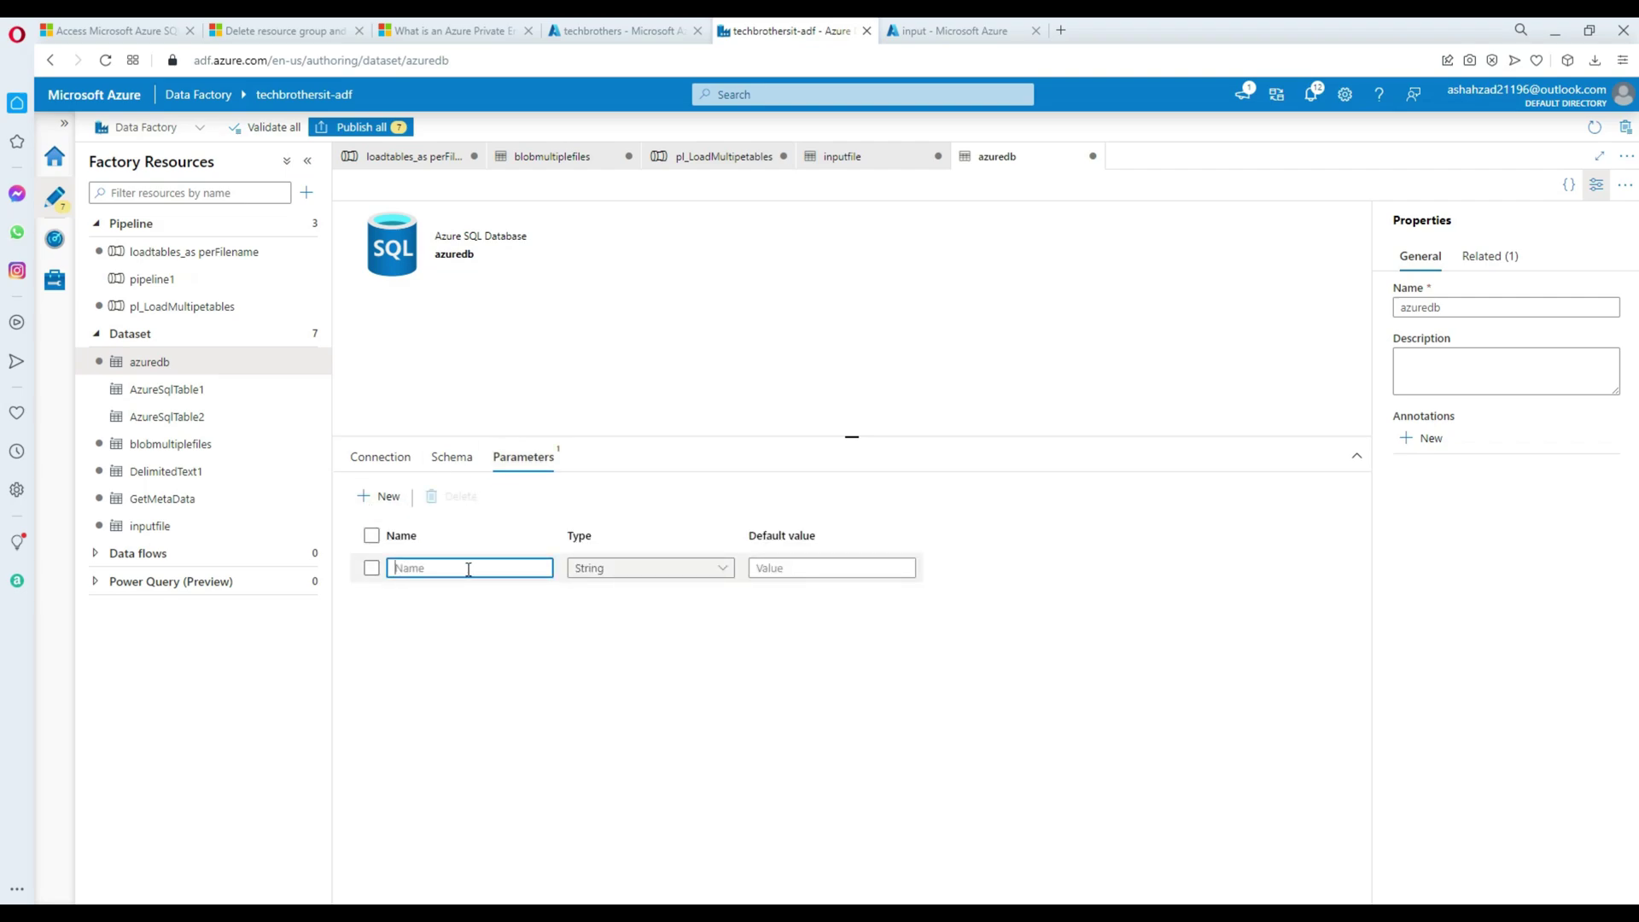
type("TableName")
left_click(458, 599)
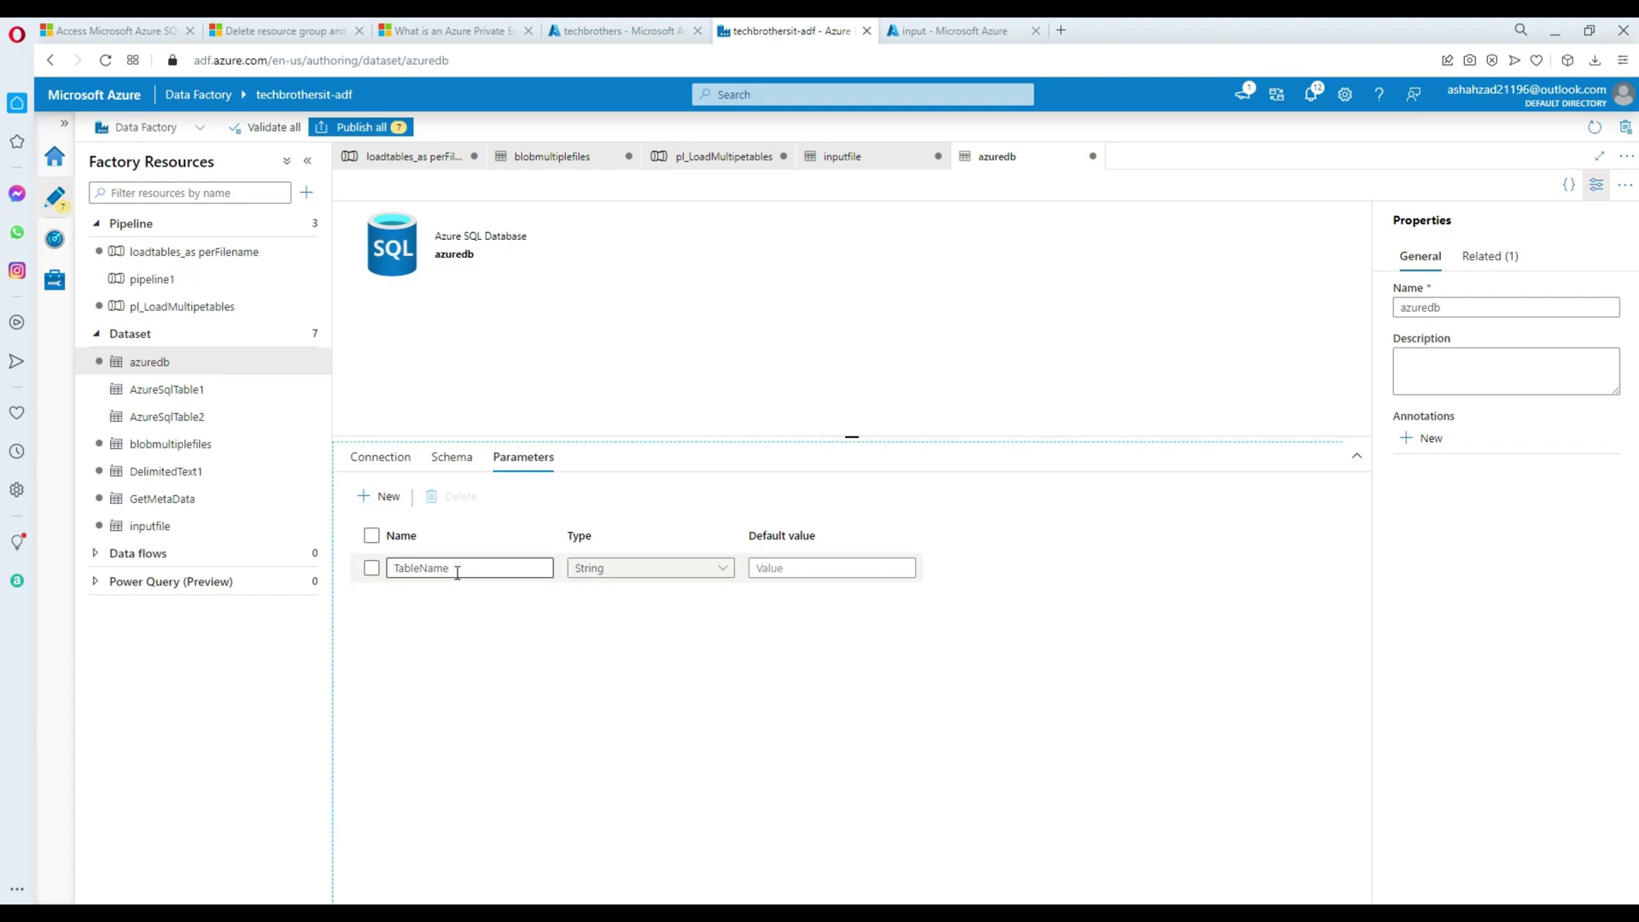
Check the azuredb dataset's available tables and the connection settings of the TechbrothersLnk linked service.
left_click(393, 465)
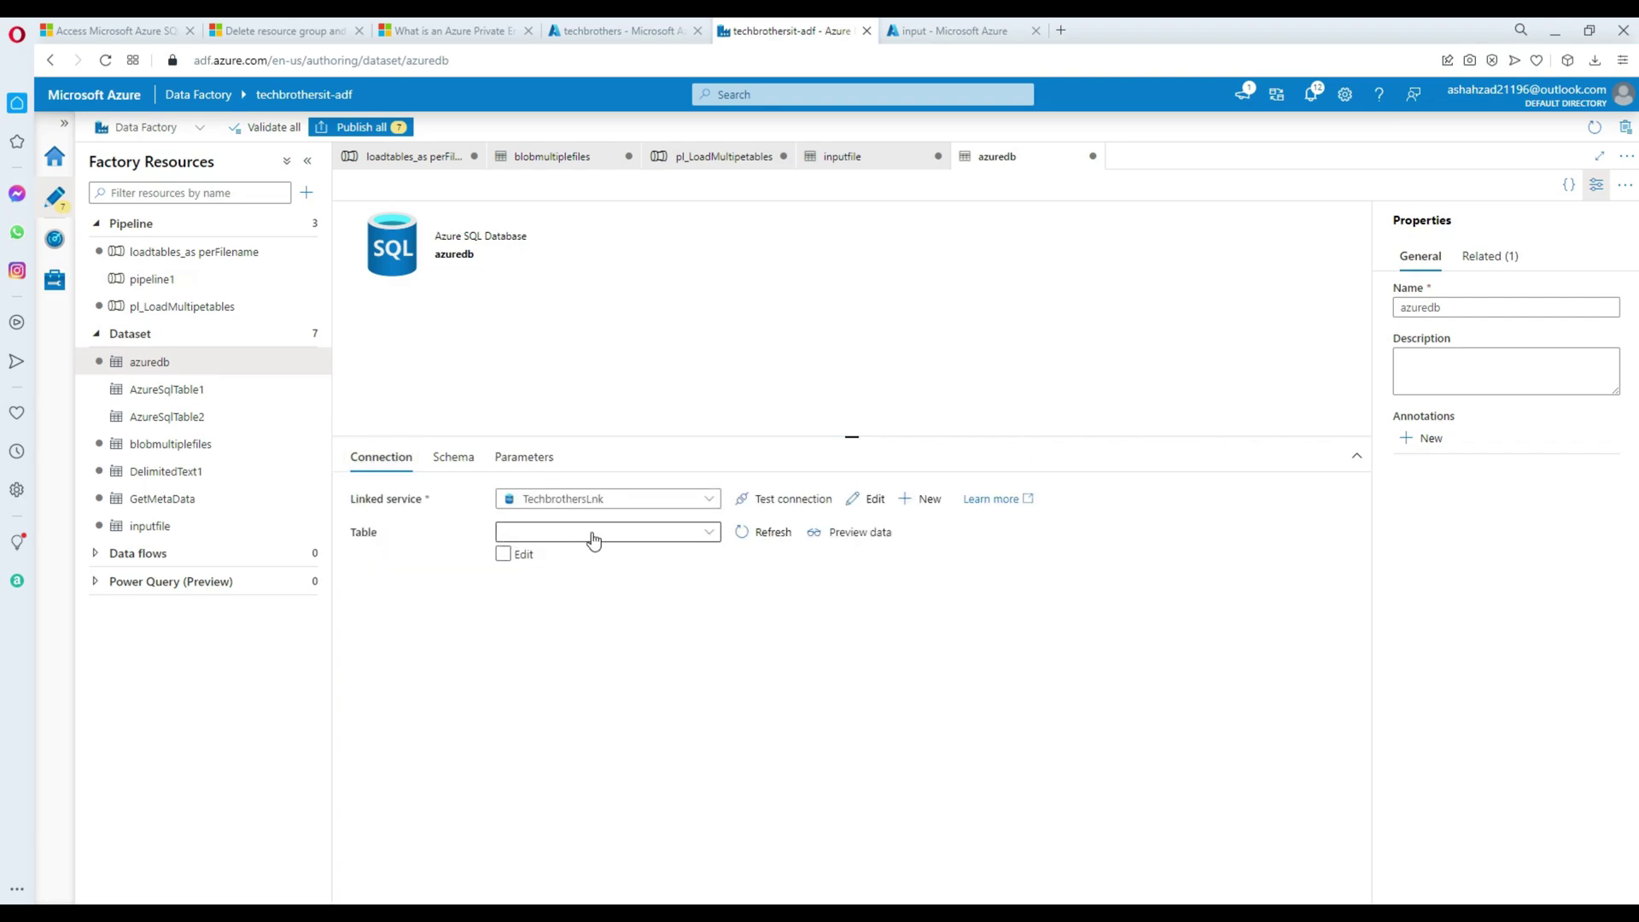
left_click(712, 533)
left_click(779, 560)
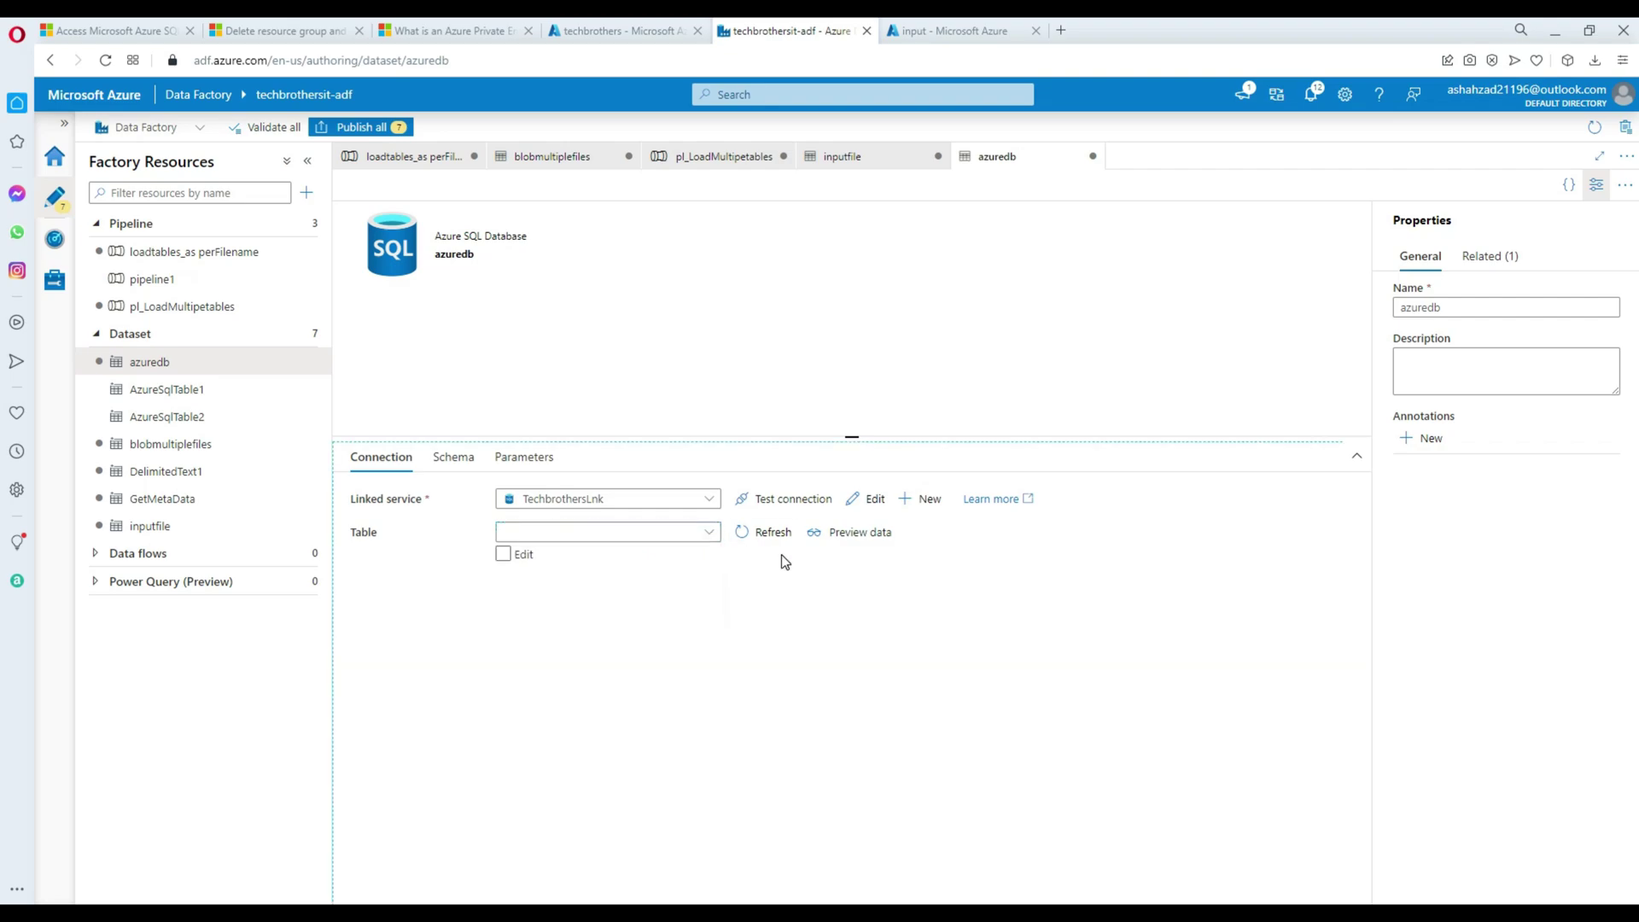
left_click(871, 502)
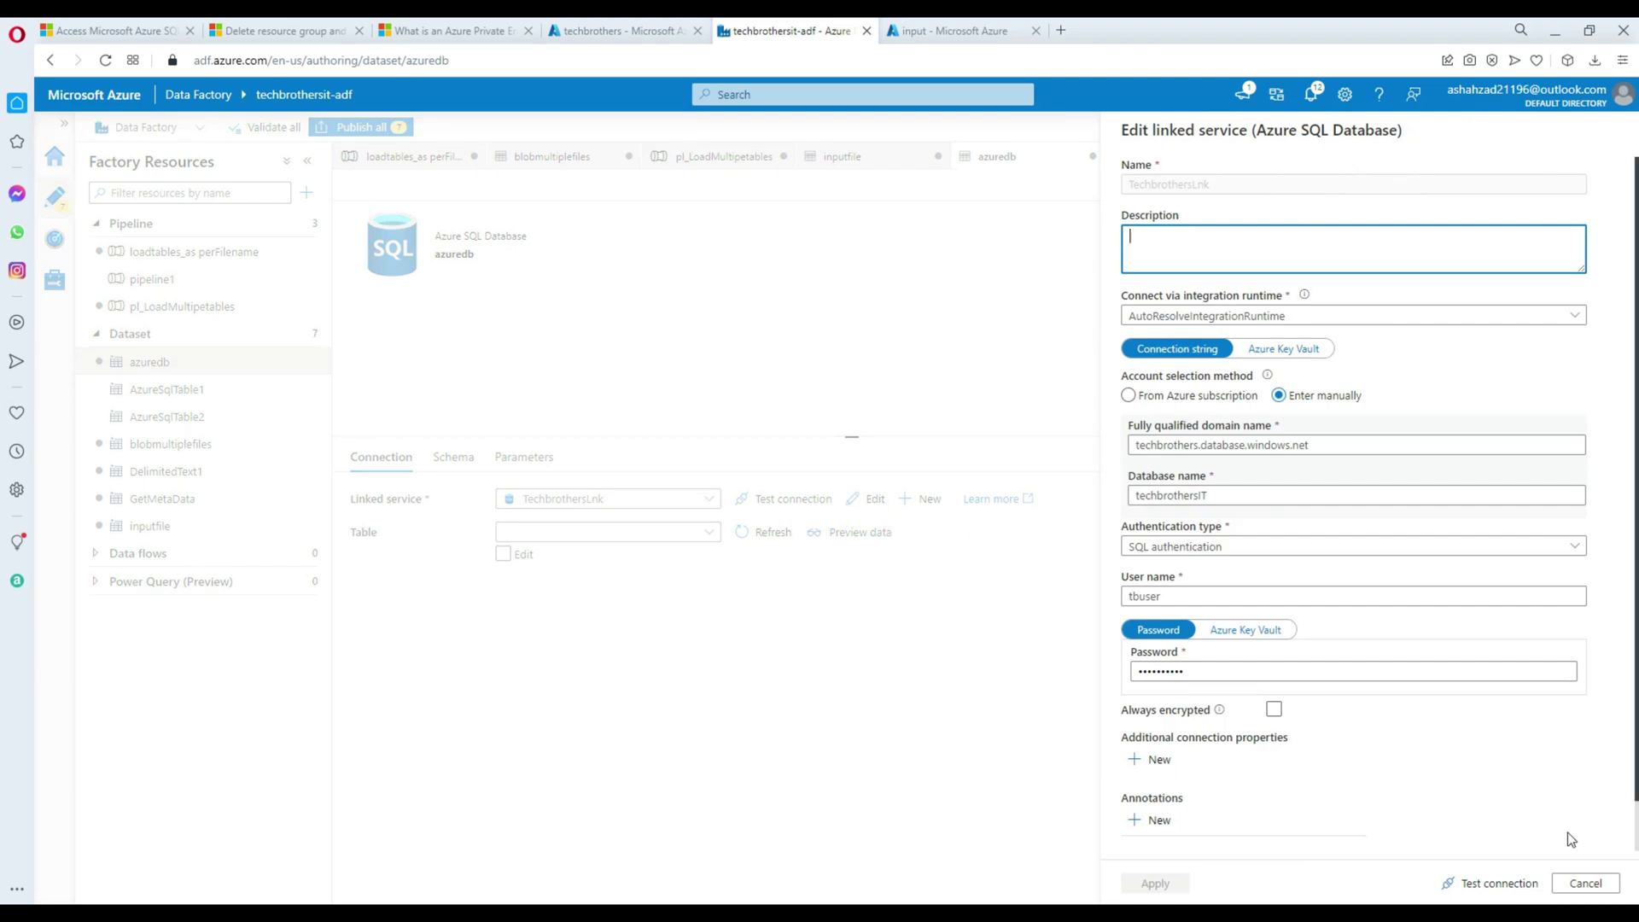
left_click(1584, 883)
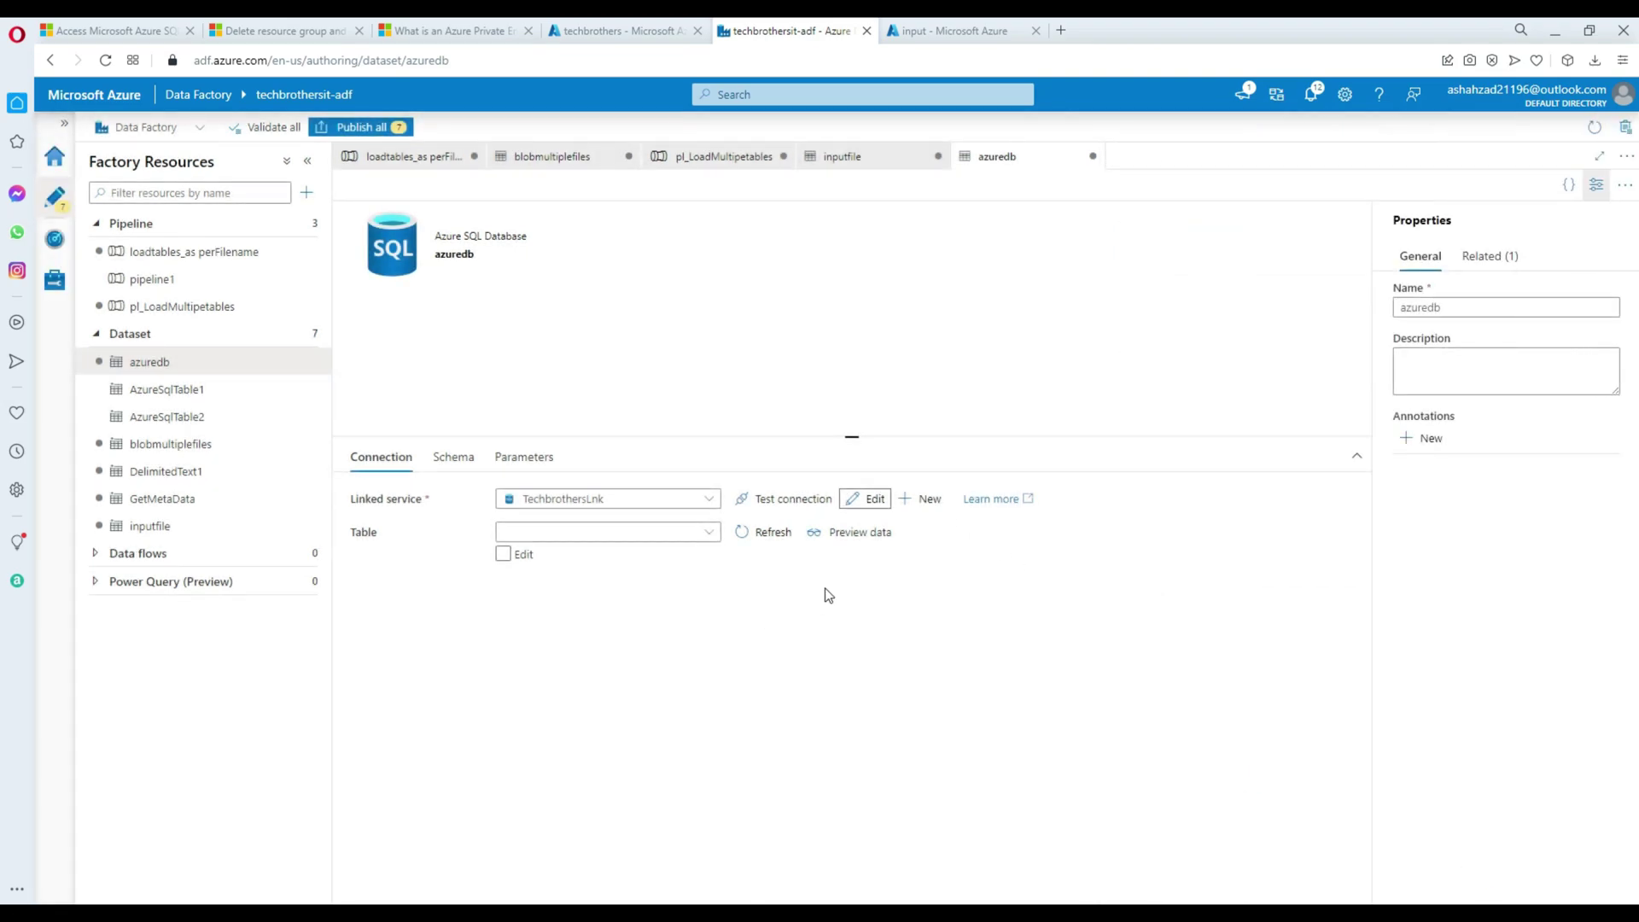
left_click(681, 536)
left_click(412, 564)
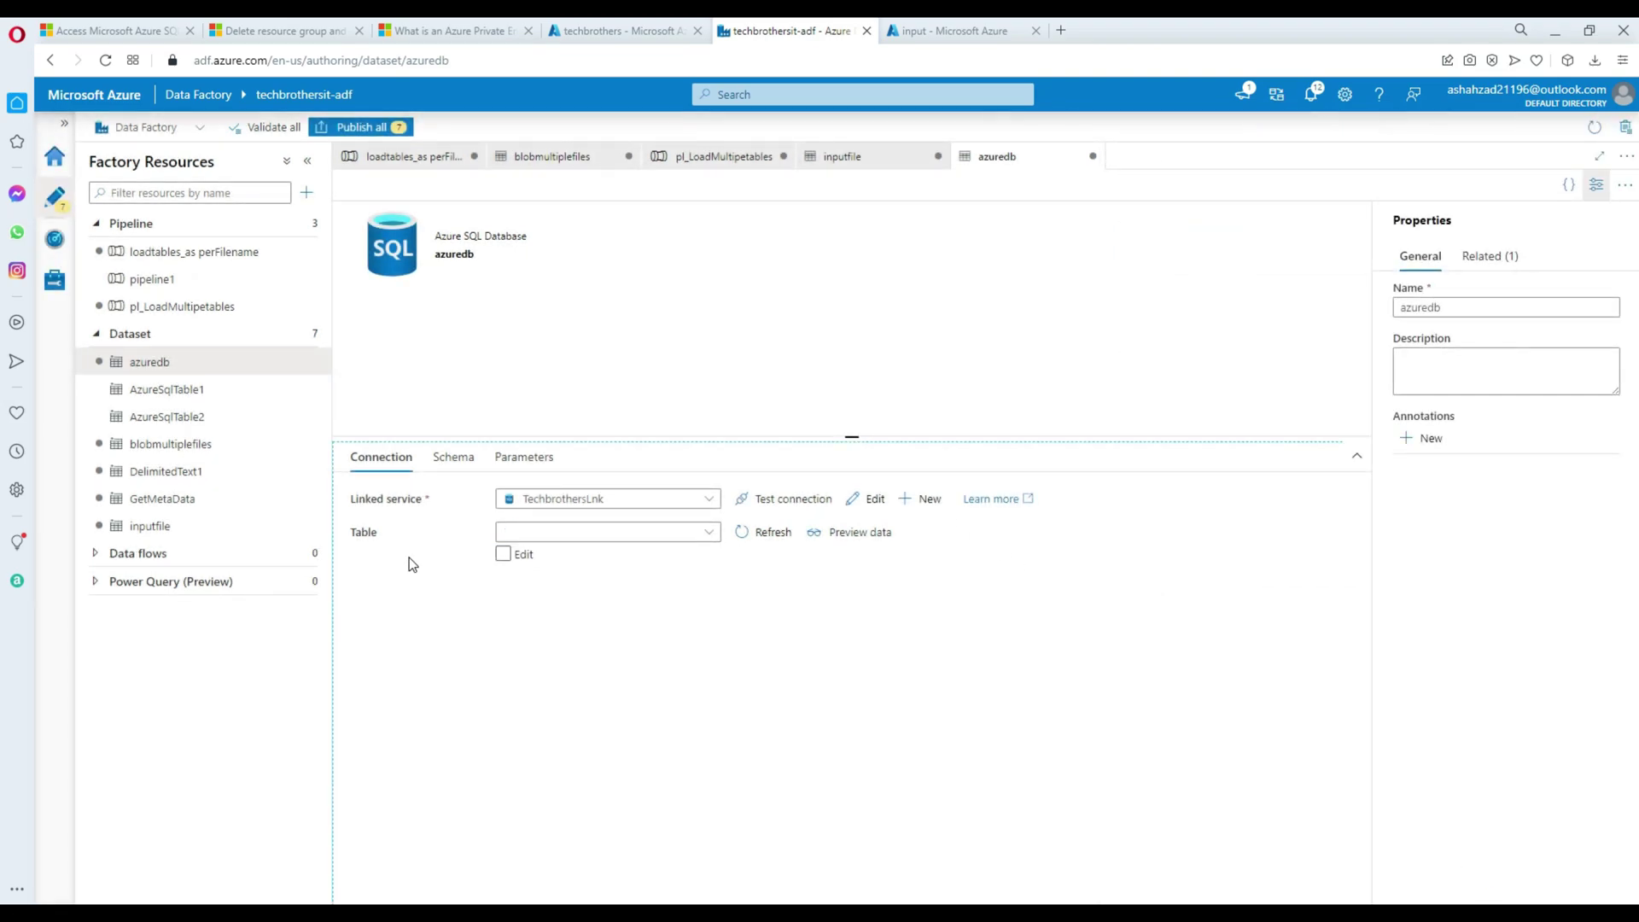
left_click(504, 555)
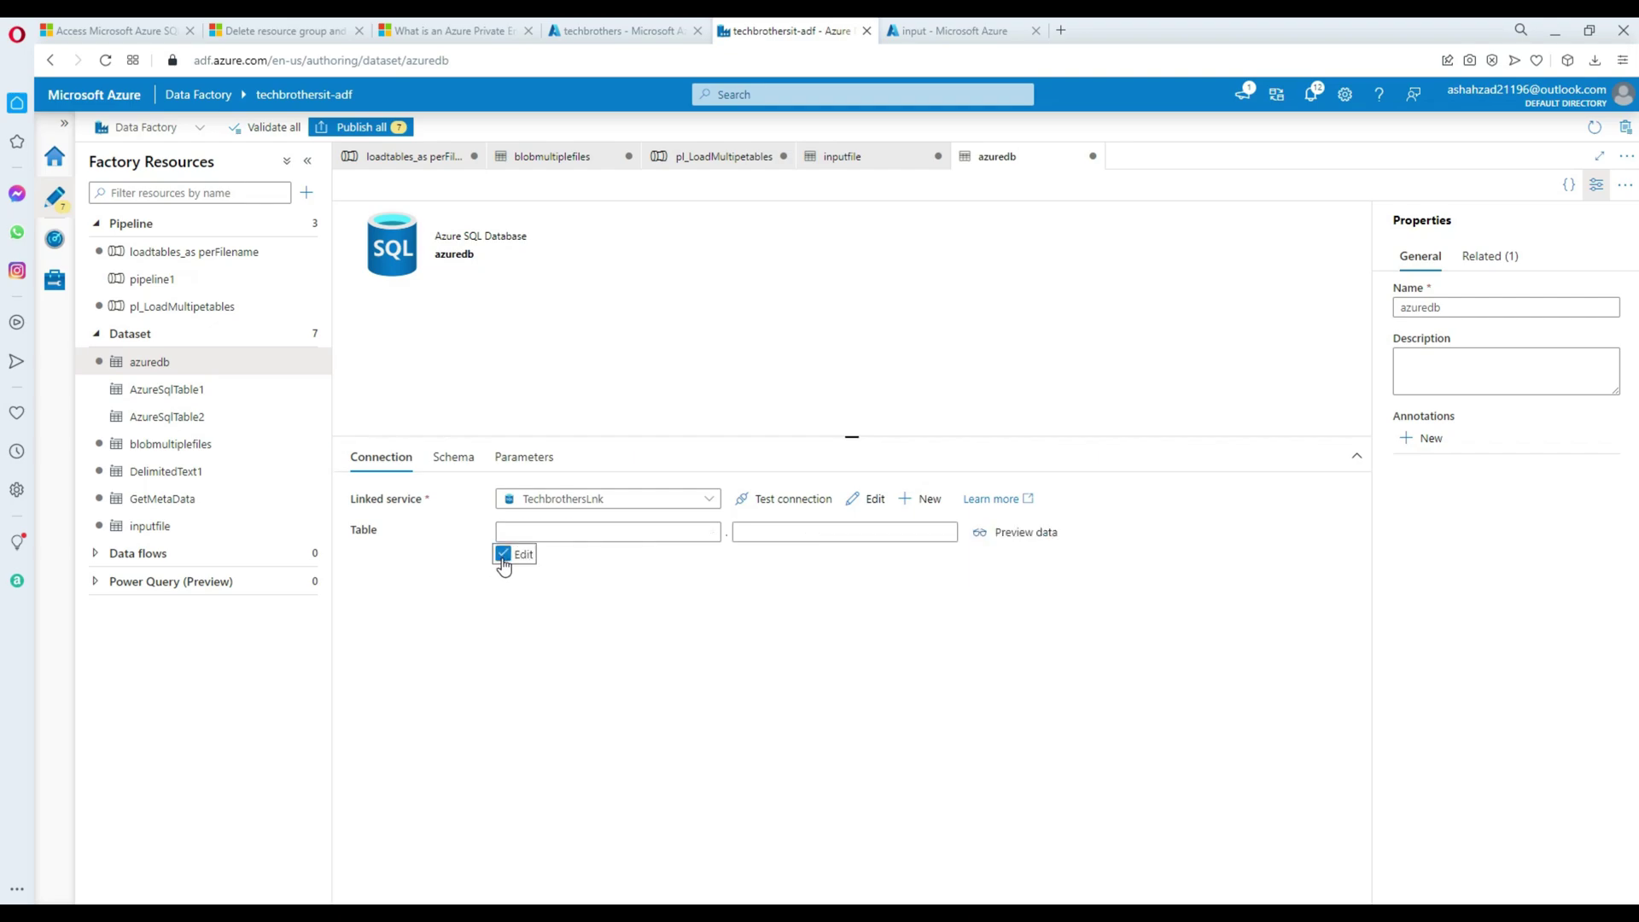
left_click(623, 534)
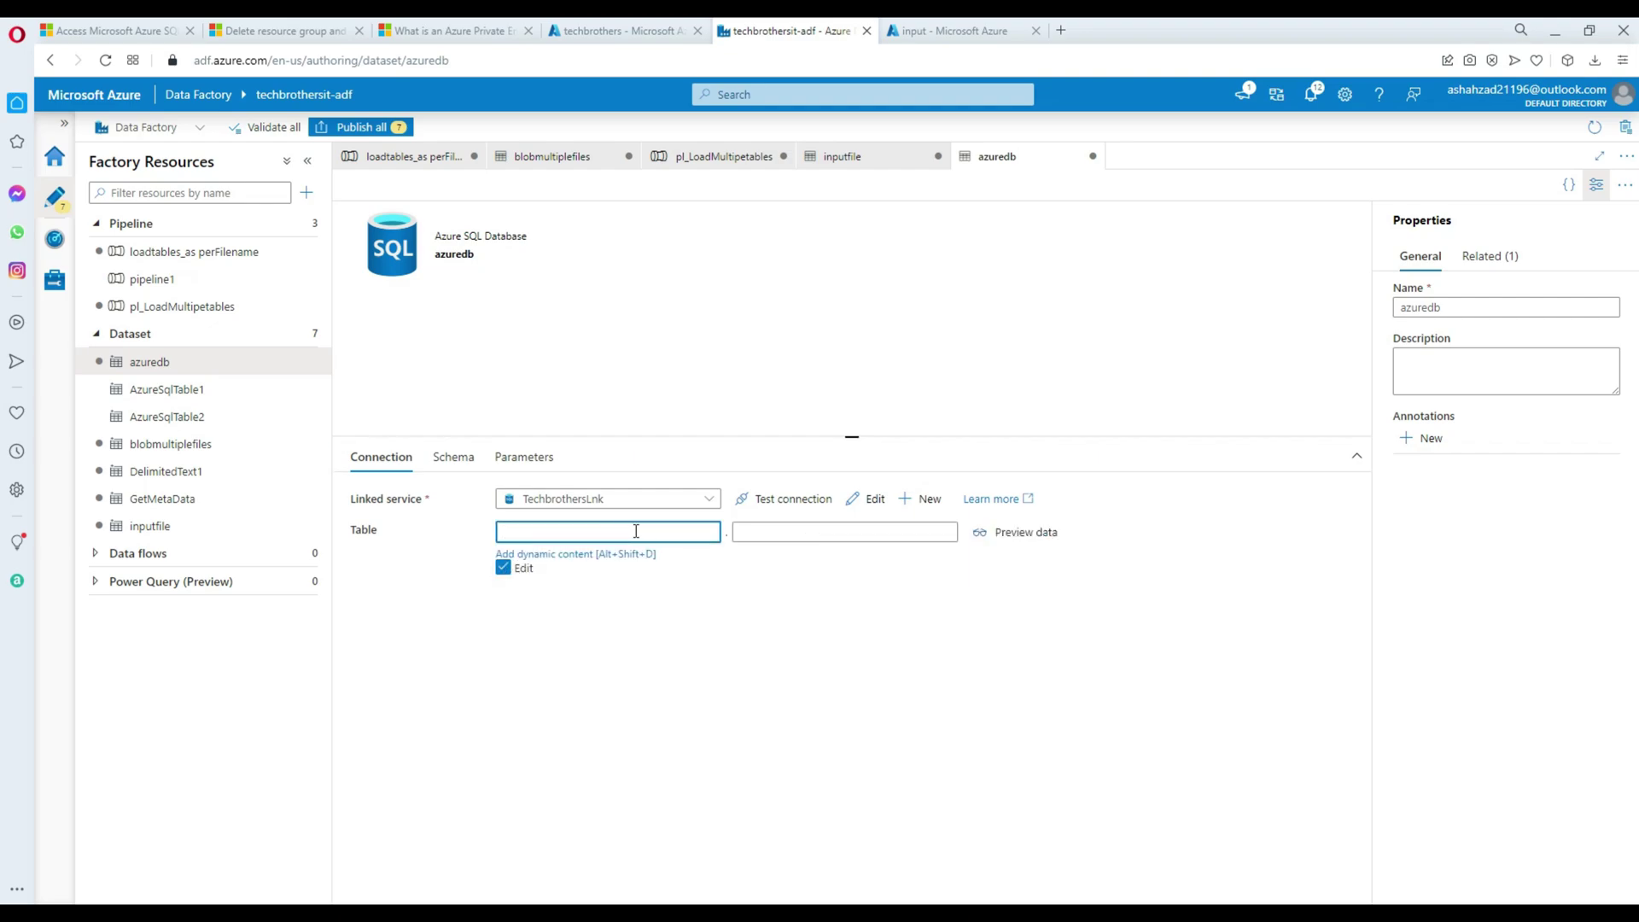
left_click(772, 589)
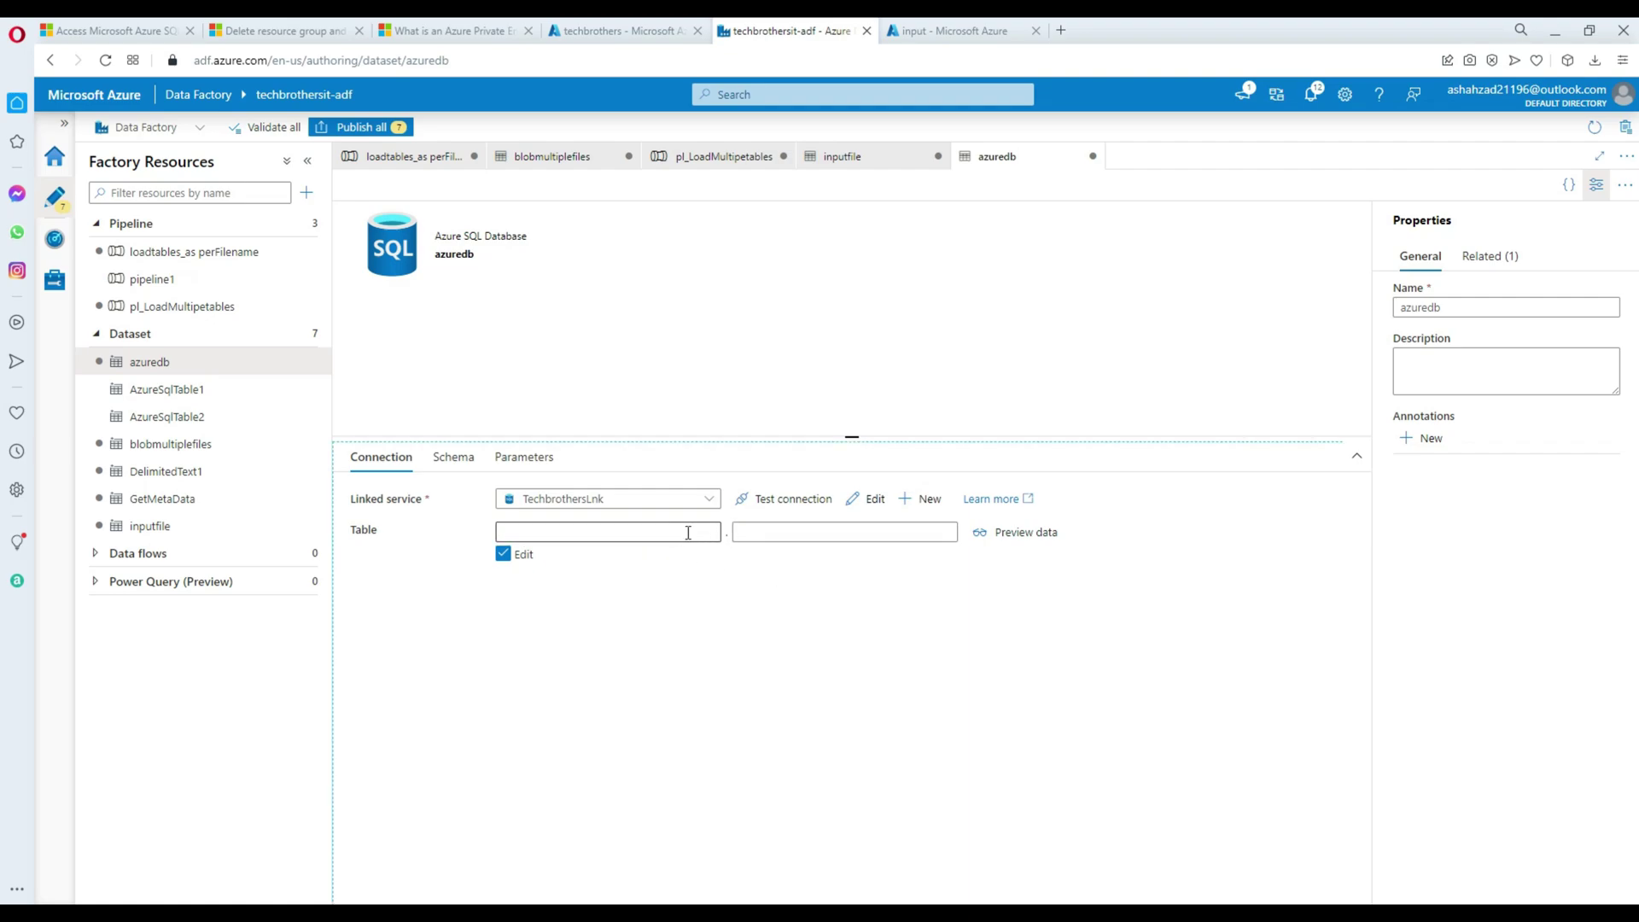
left_click(750, 534)
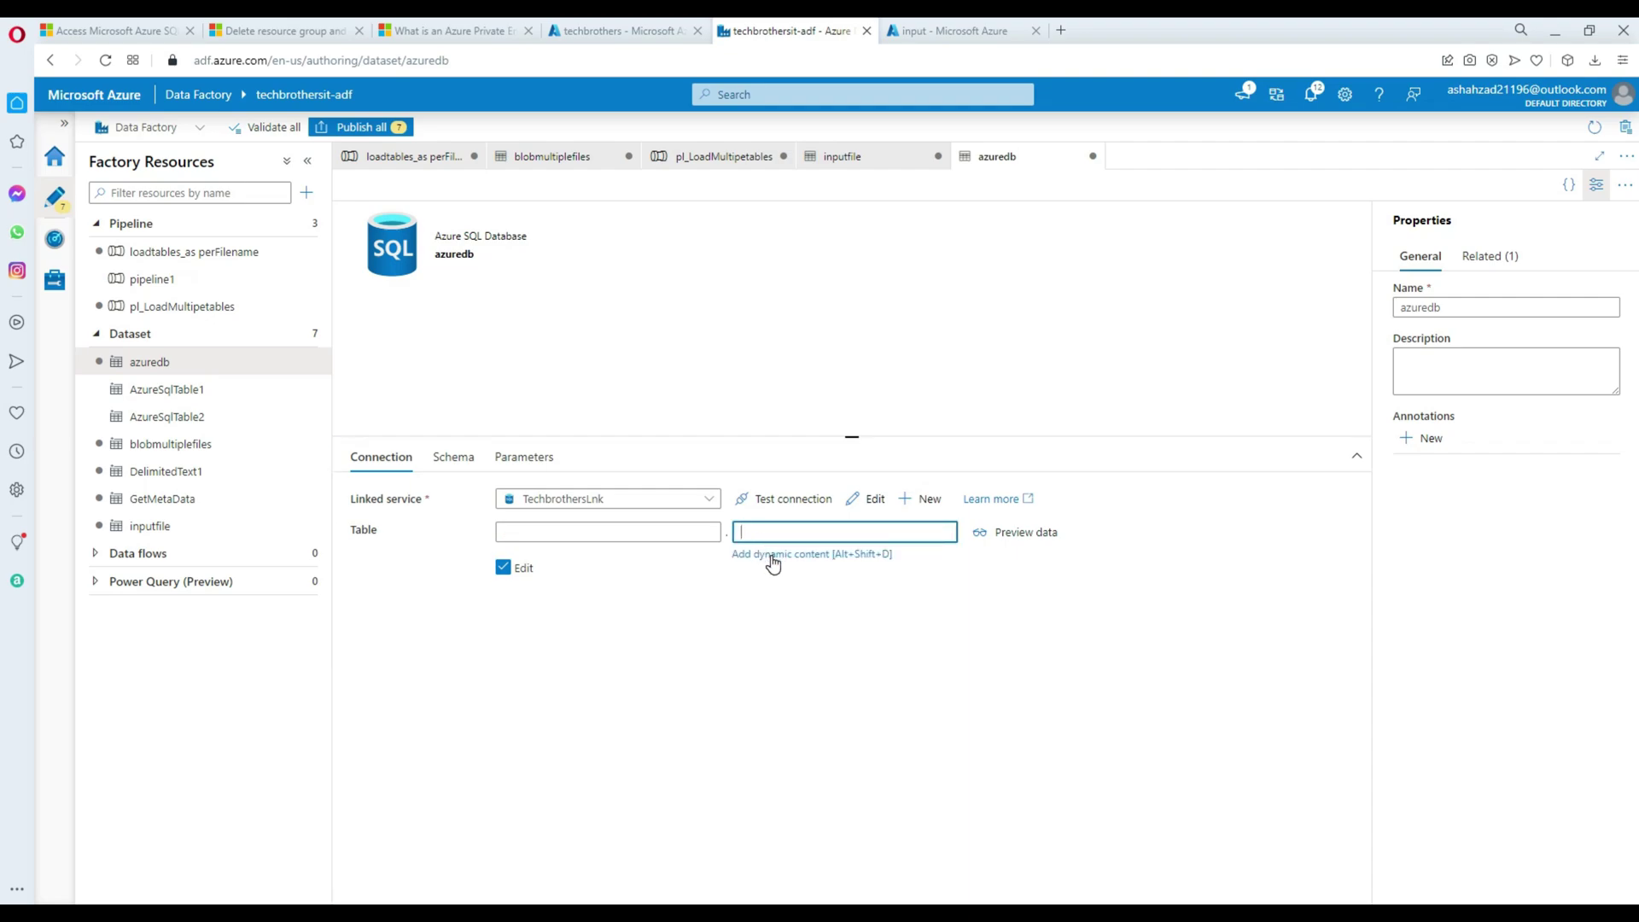
left_click(773, 555)
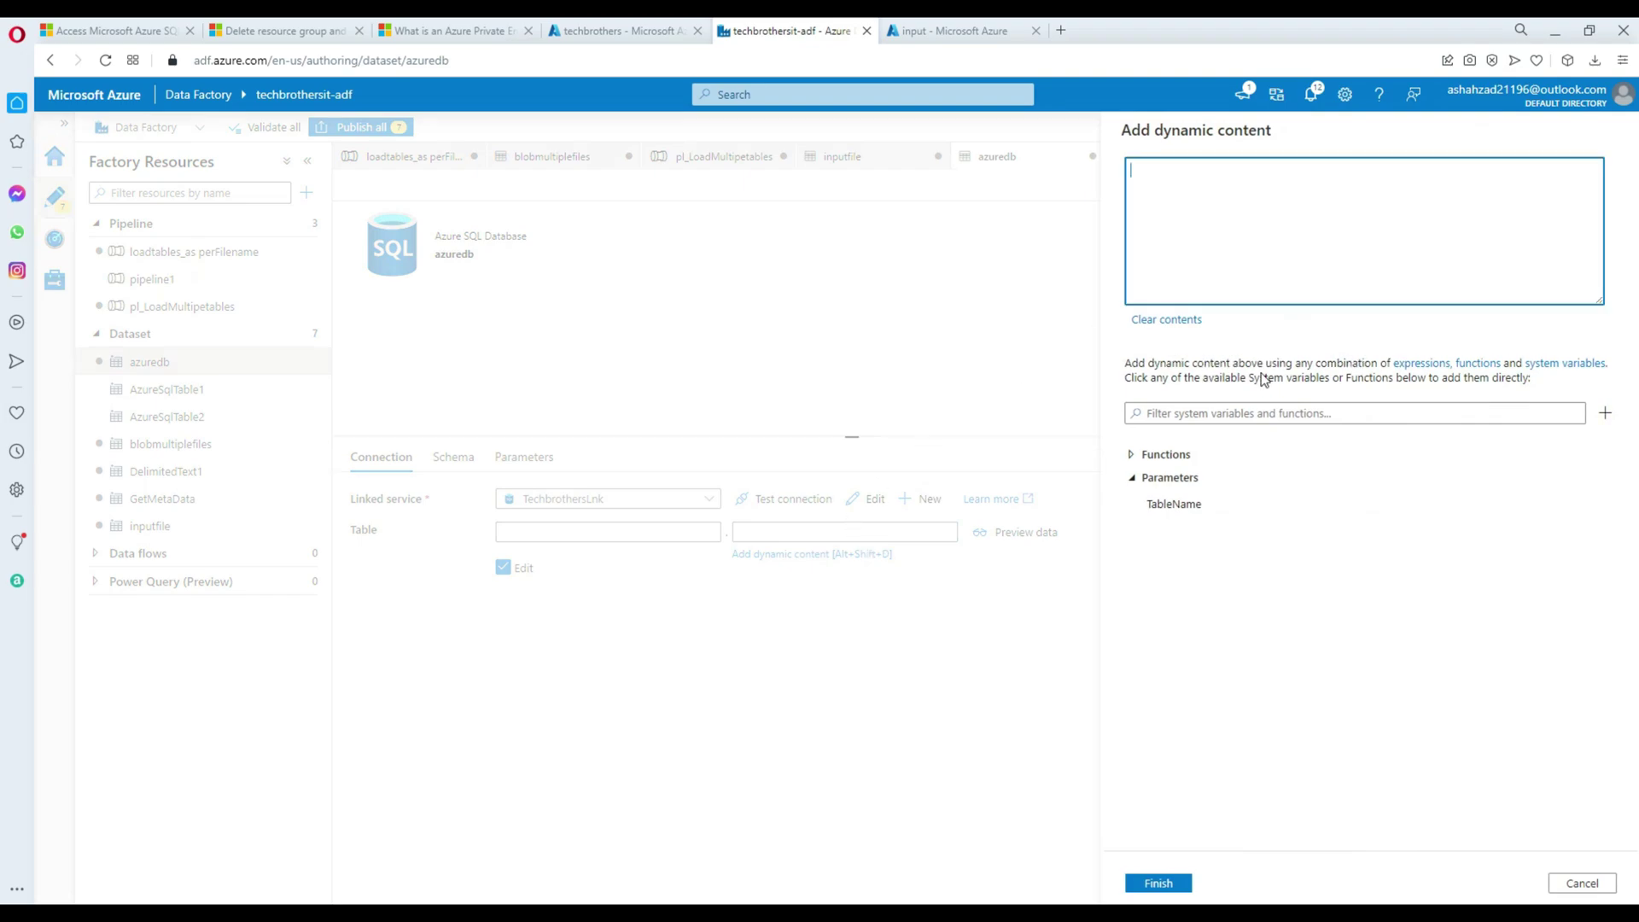
left_click(1200, 508)
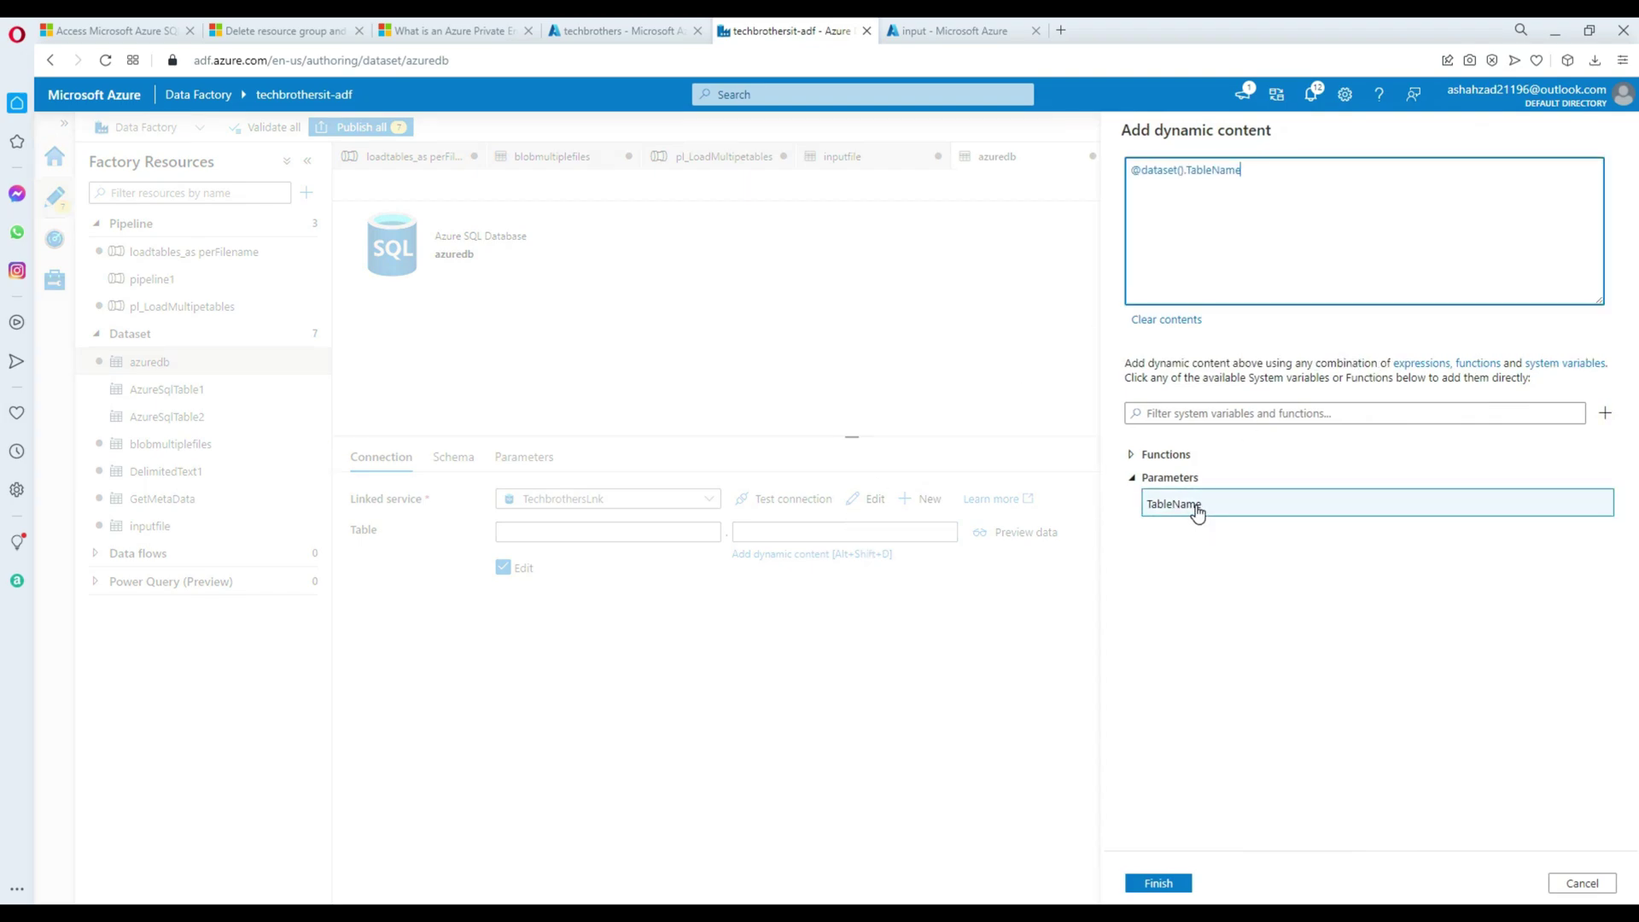
left_click_drag(1281, 172, 1102, 179)
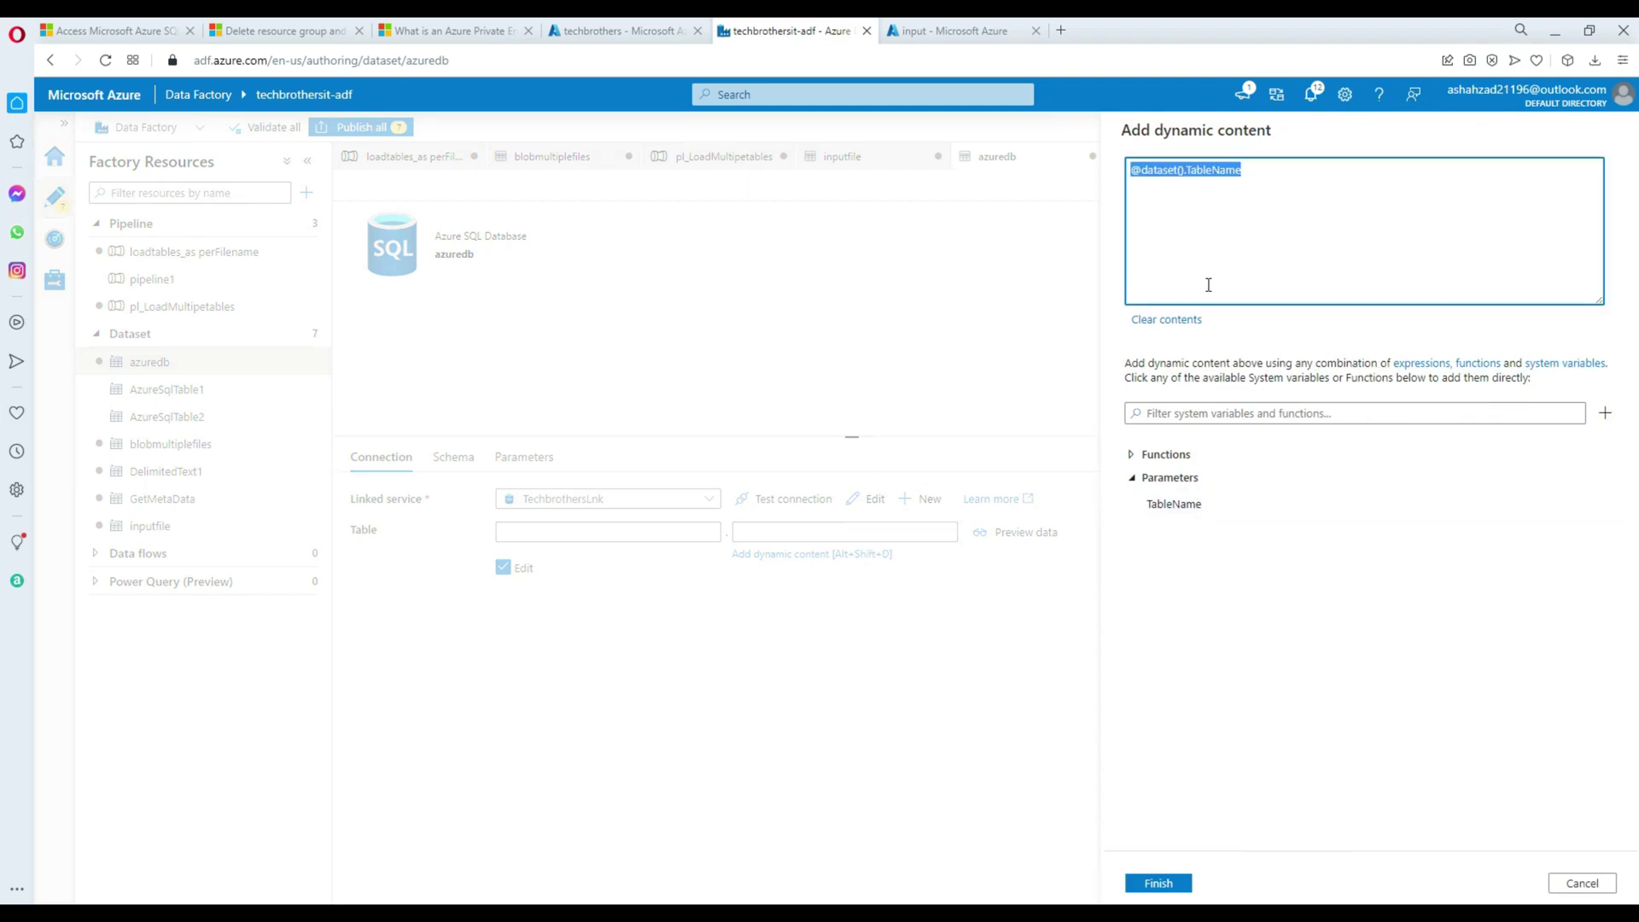
left_click(1158, 883)
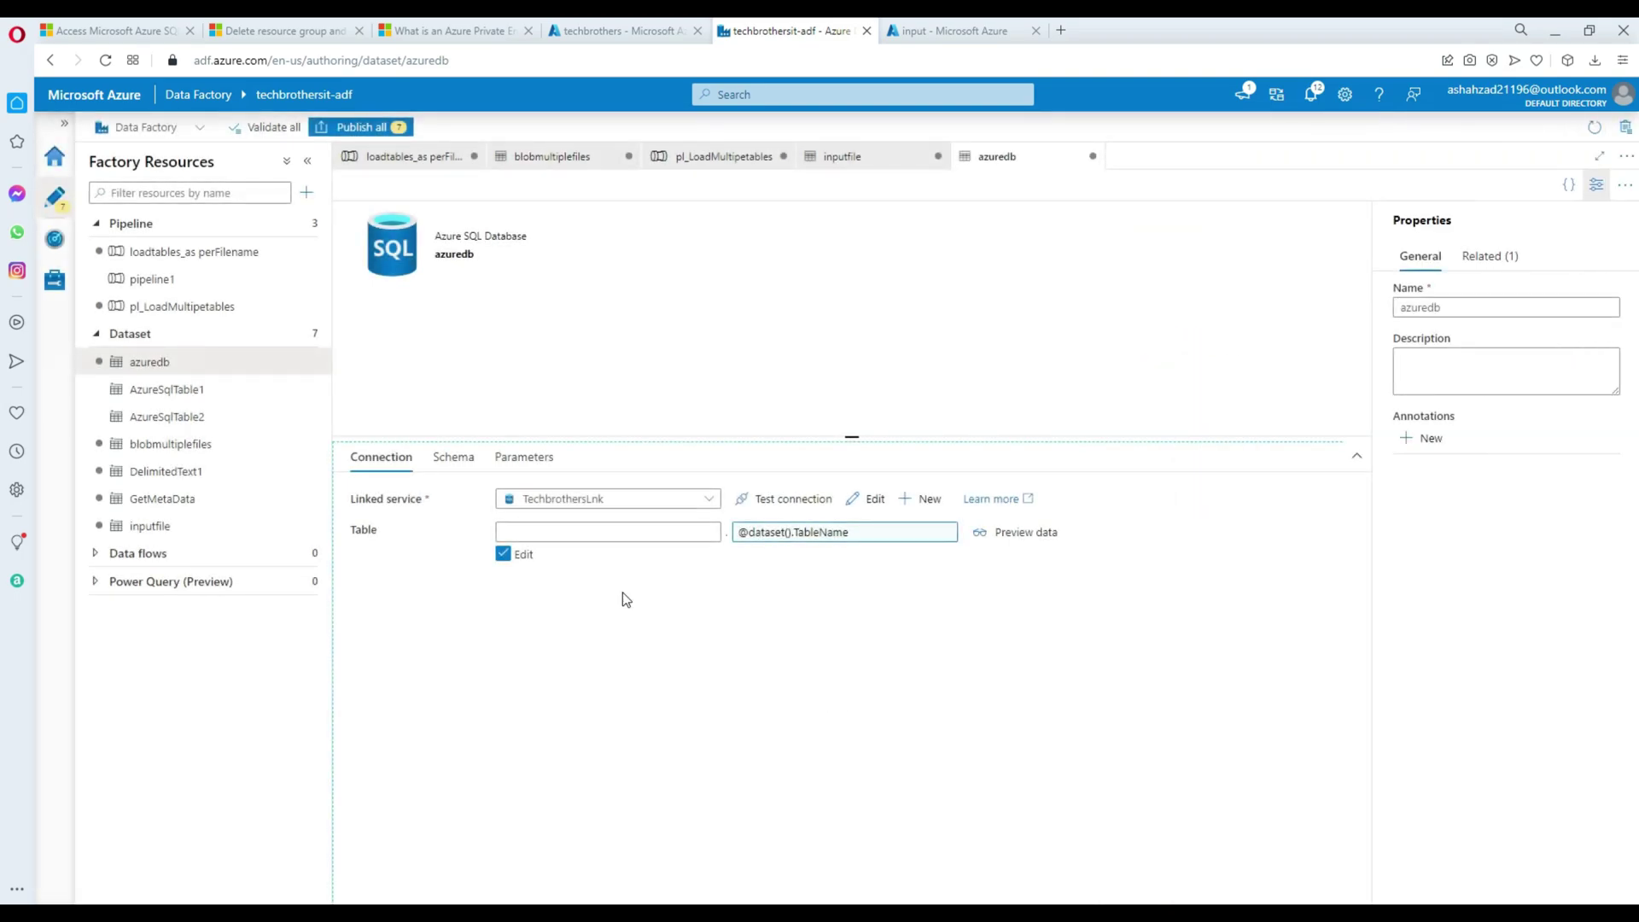
left_click(725, 159)
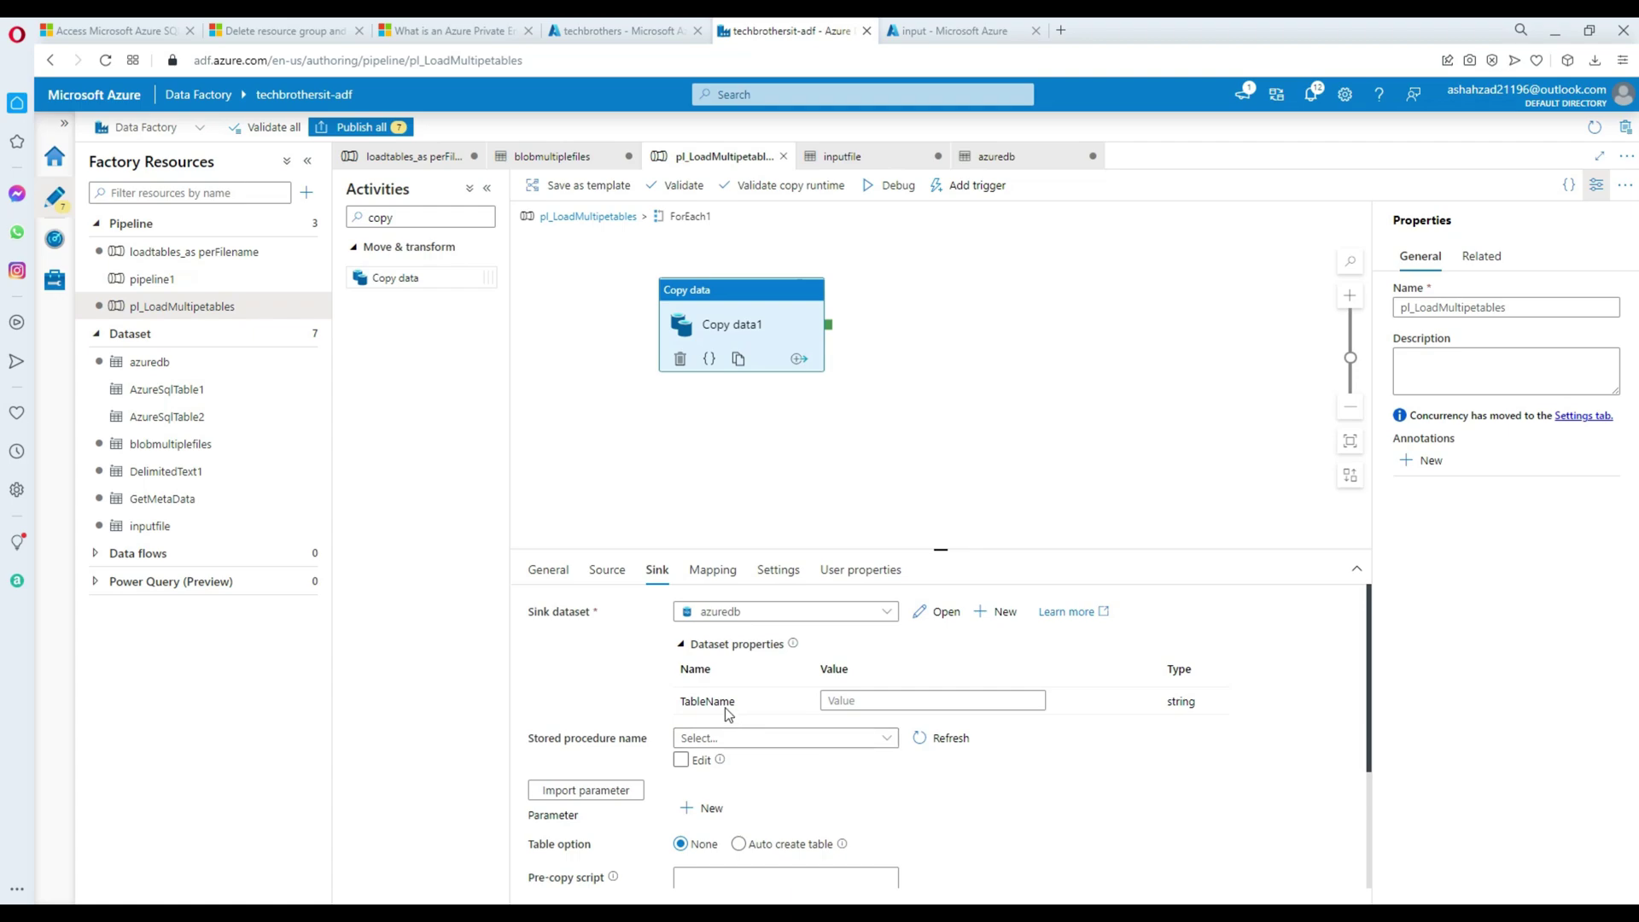
double_click(717, 702)
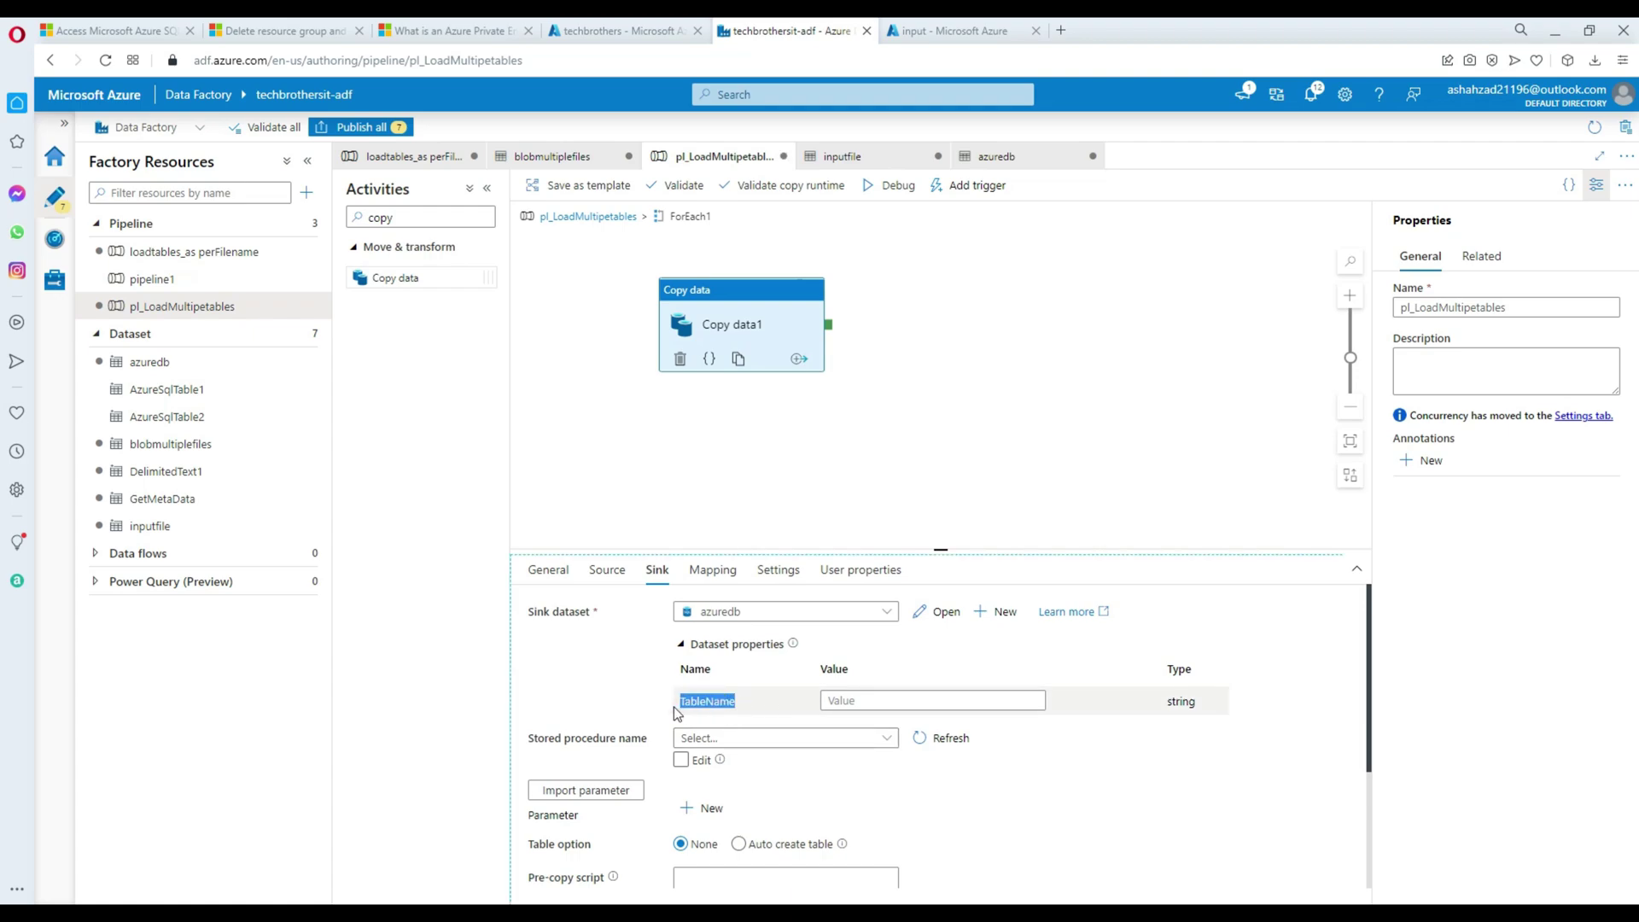
left_click(841, 698)
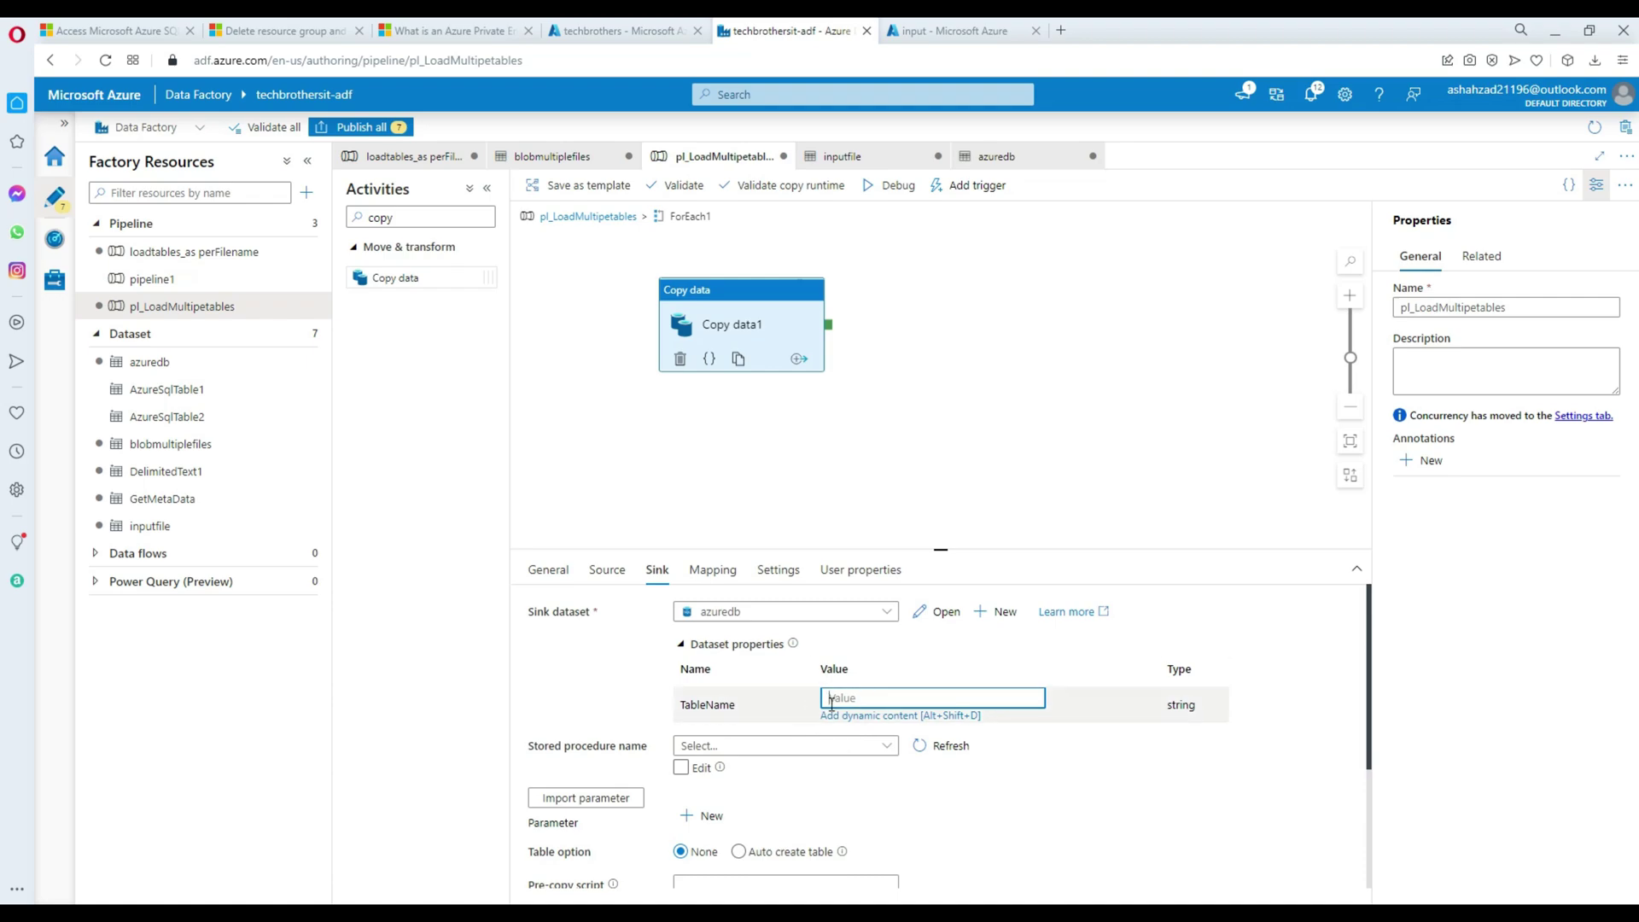
left_click_drag(740, 706, 676, 712)
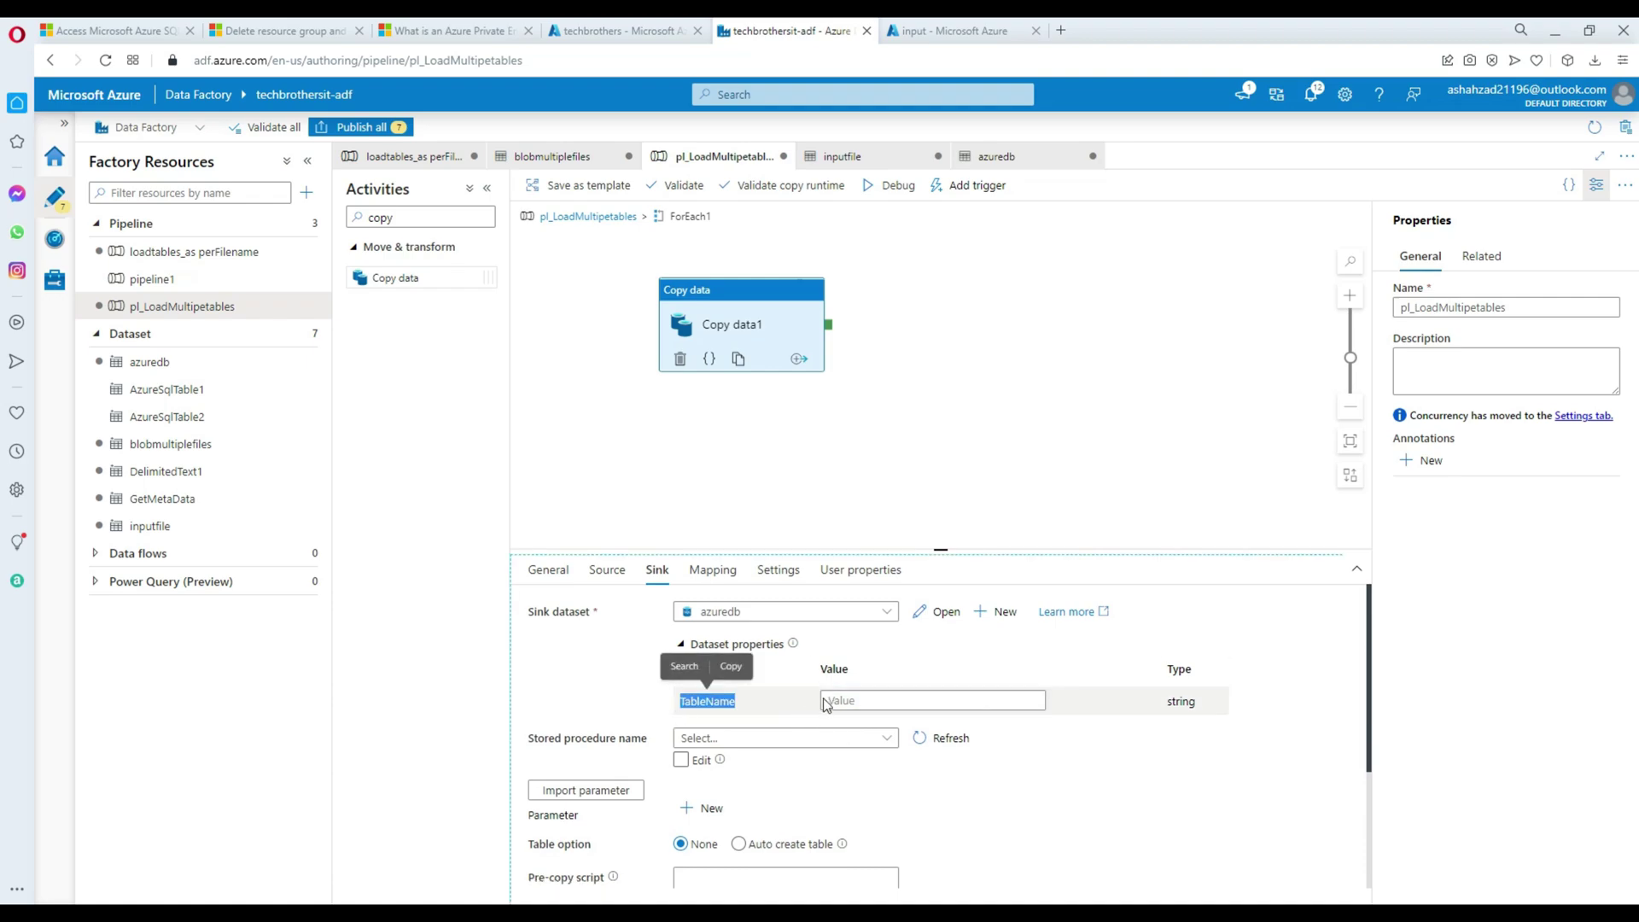
left_click(875, 704)
left_click(879, 717)
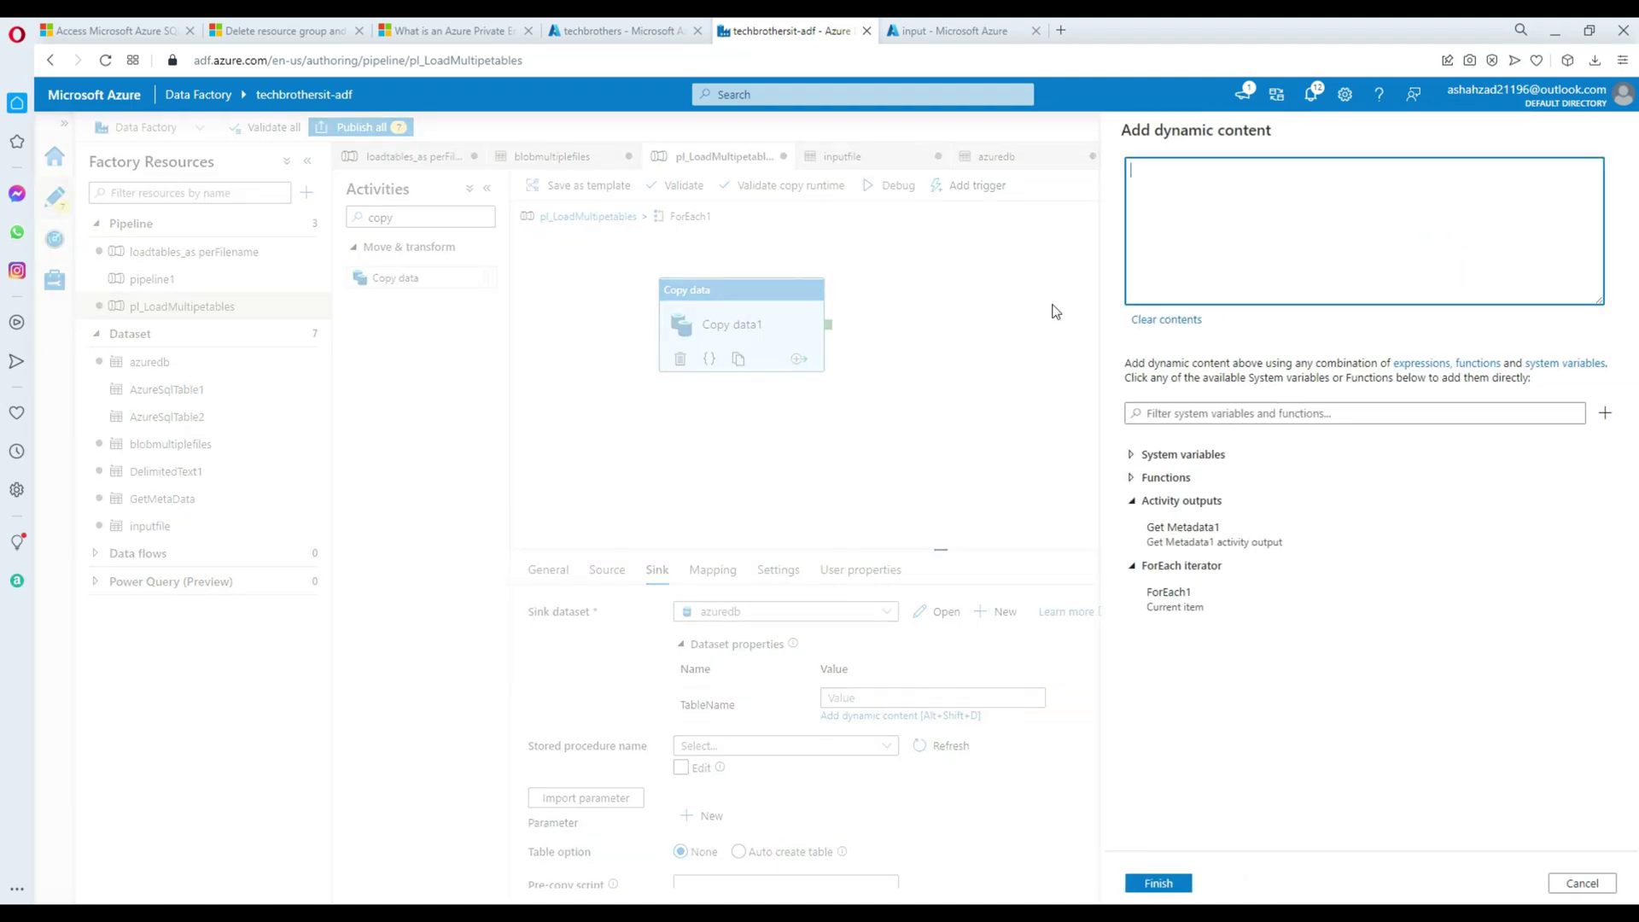
left_click(1177, 613)
type(".name")
left_click_drag(1205, 175, 1124, 174)
Check the file names in the input blob container and apply the TableName expression to the sink.
left_click(973, 31)
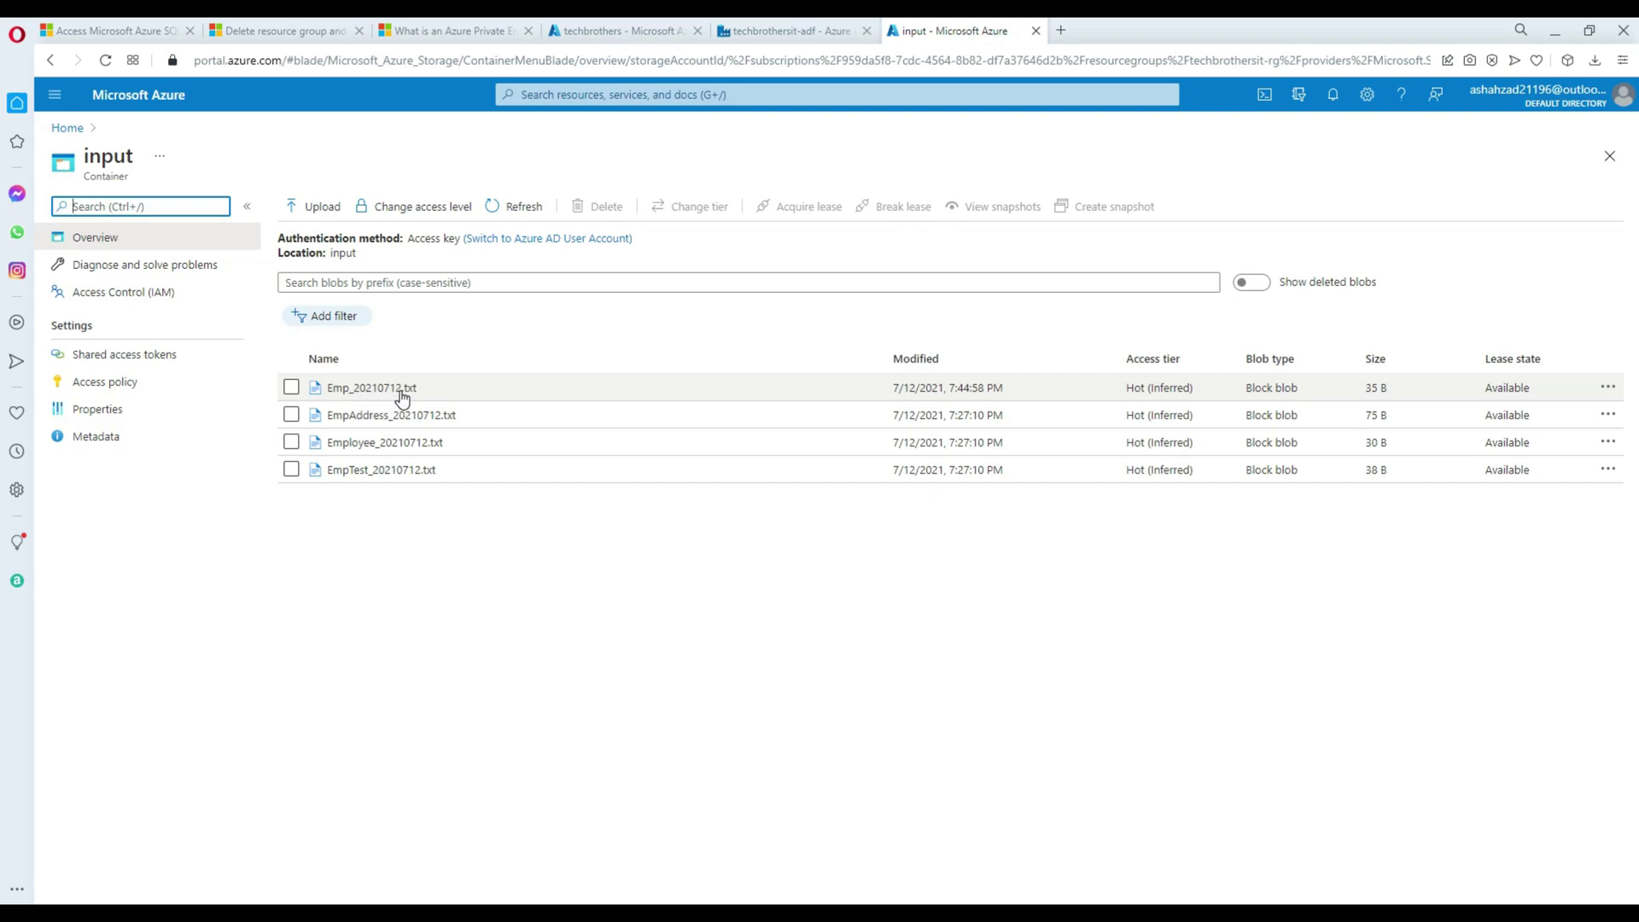
left_click(765, 22)
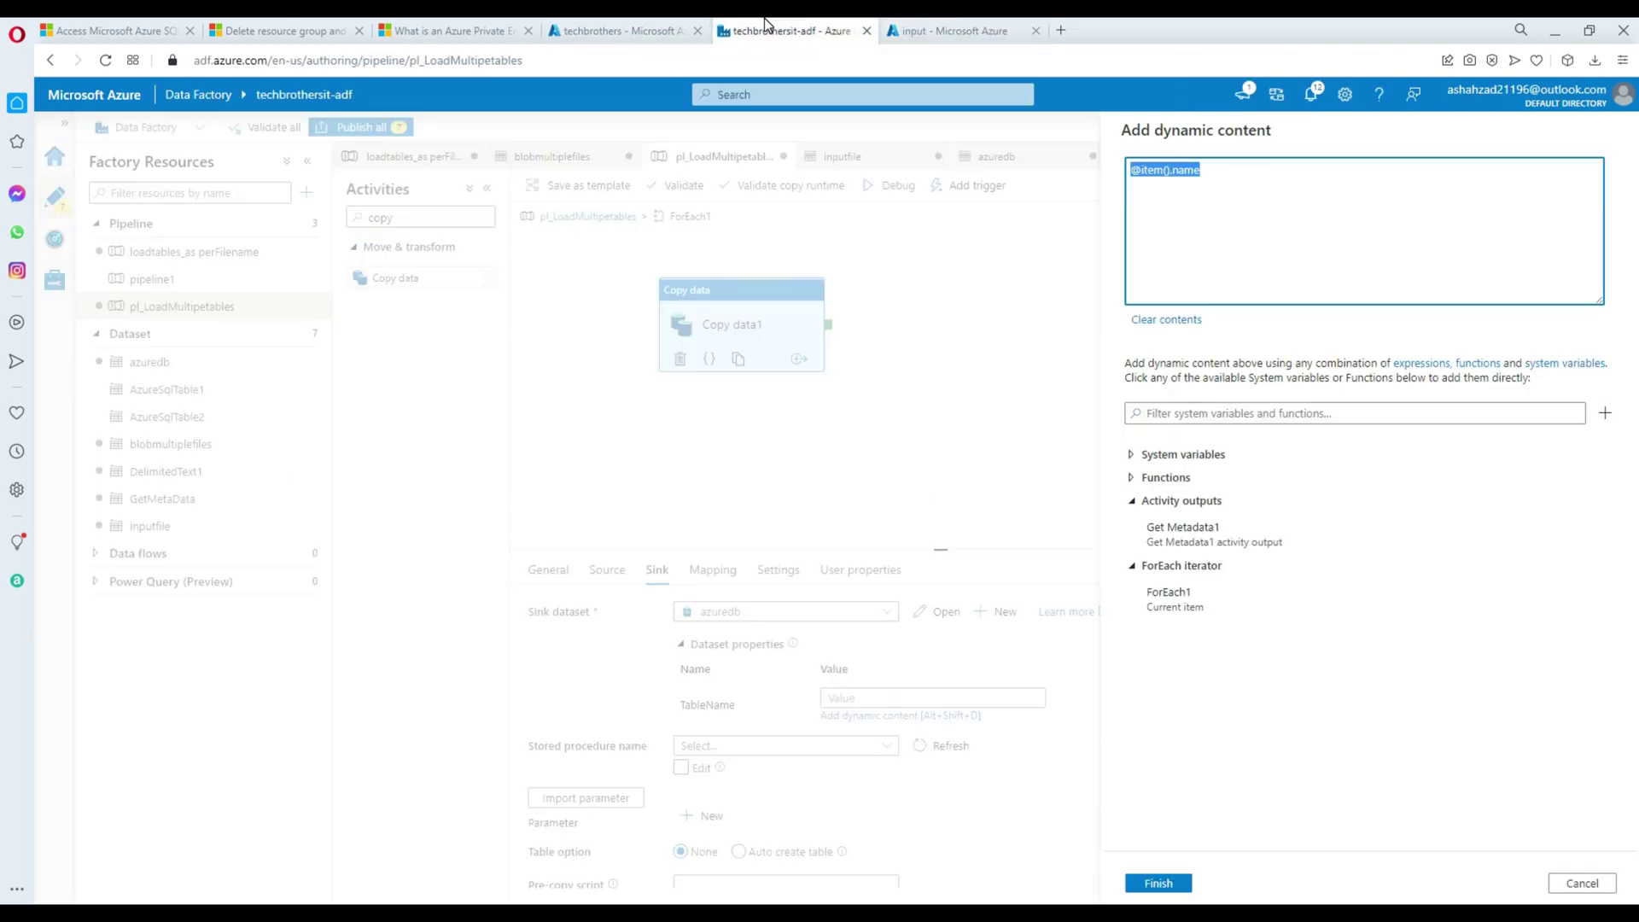
left_click(1218, 170)
left_click(1157, 883)
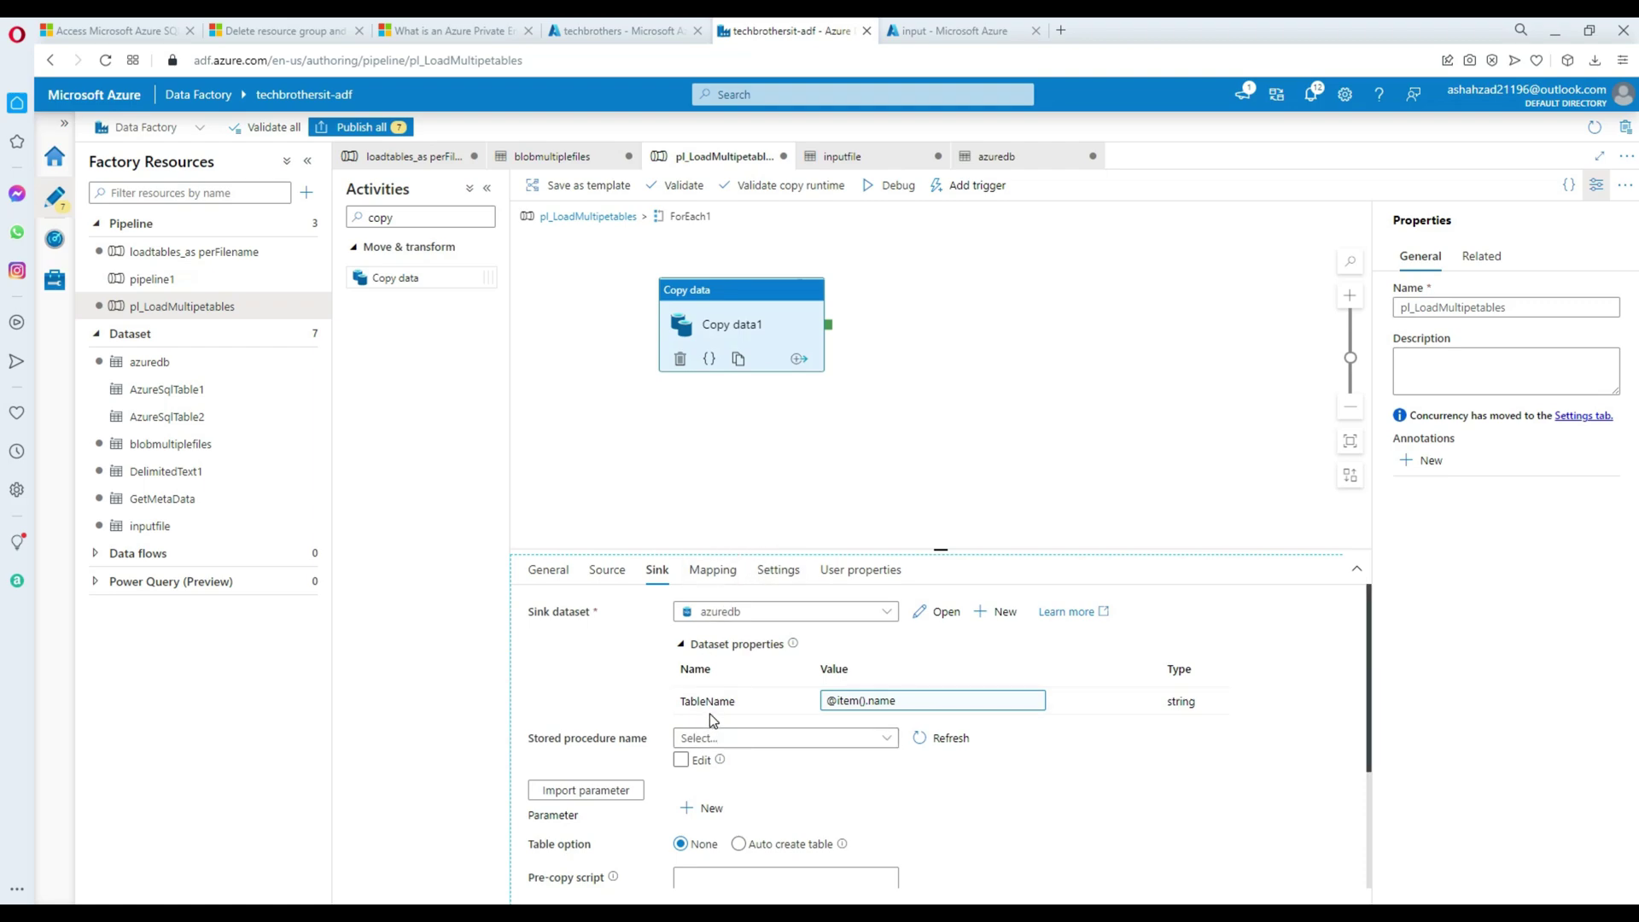
Set the Copy data1 sink's stored procedure to None and its table option to Auto create table.
scroll(717, 722, "down", 2)
scroll(722, 709, "up", 2)
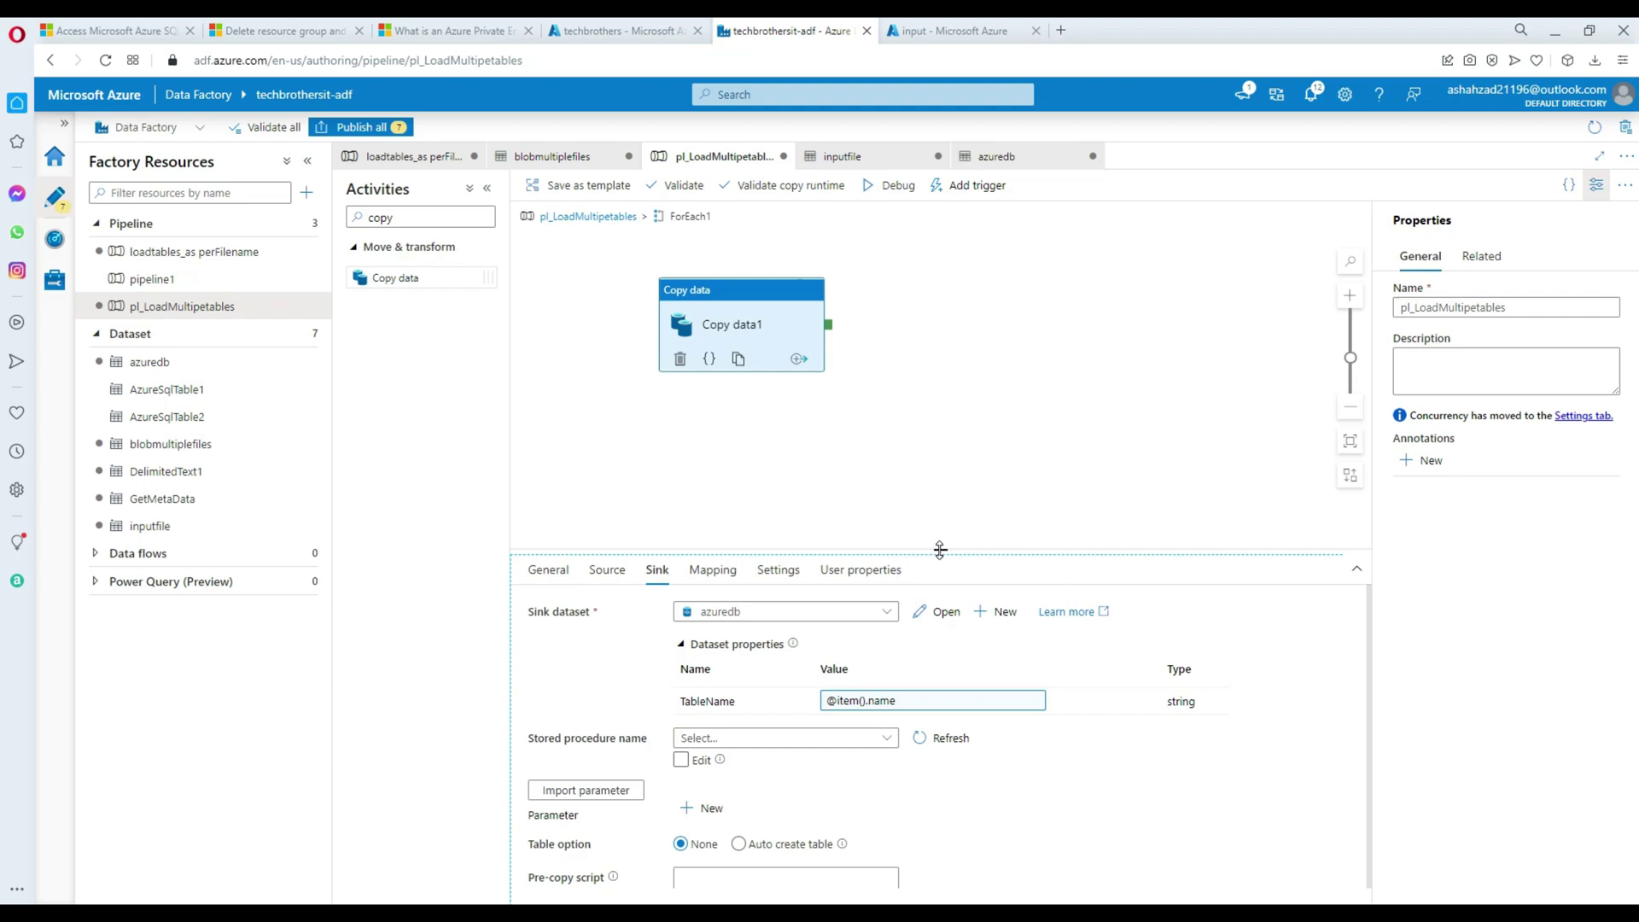
left_click_drag(940, 550, 947, 443)
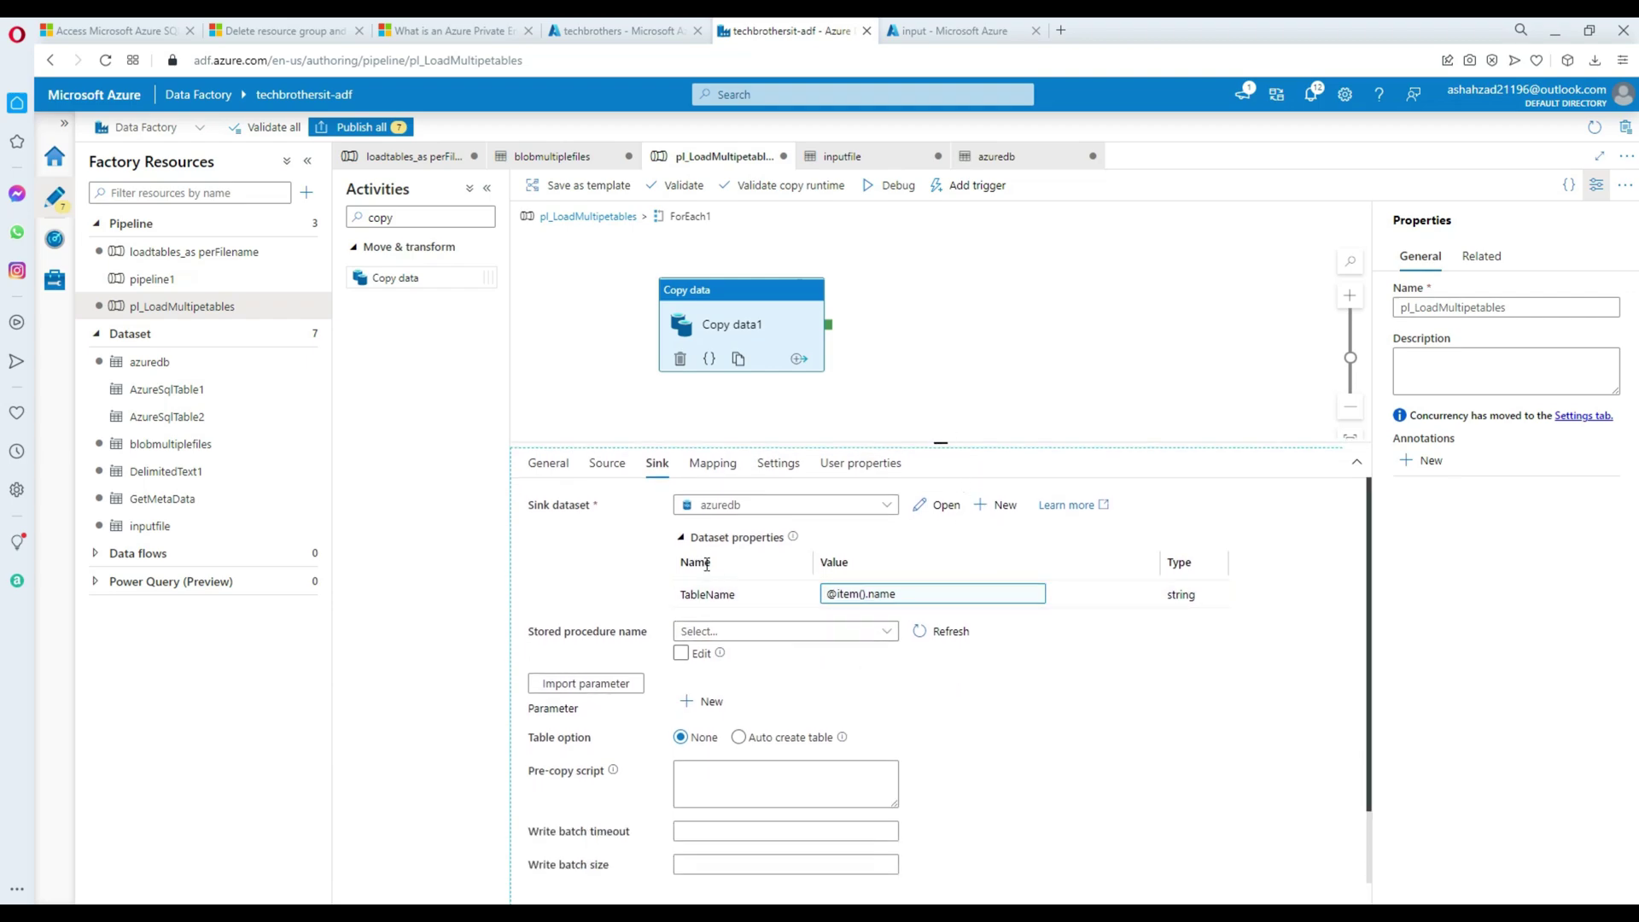
left_click(696, 632)
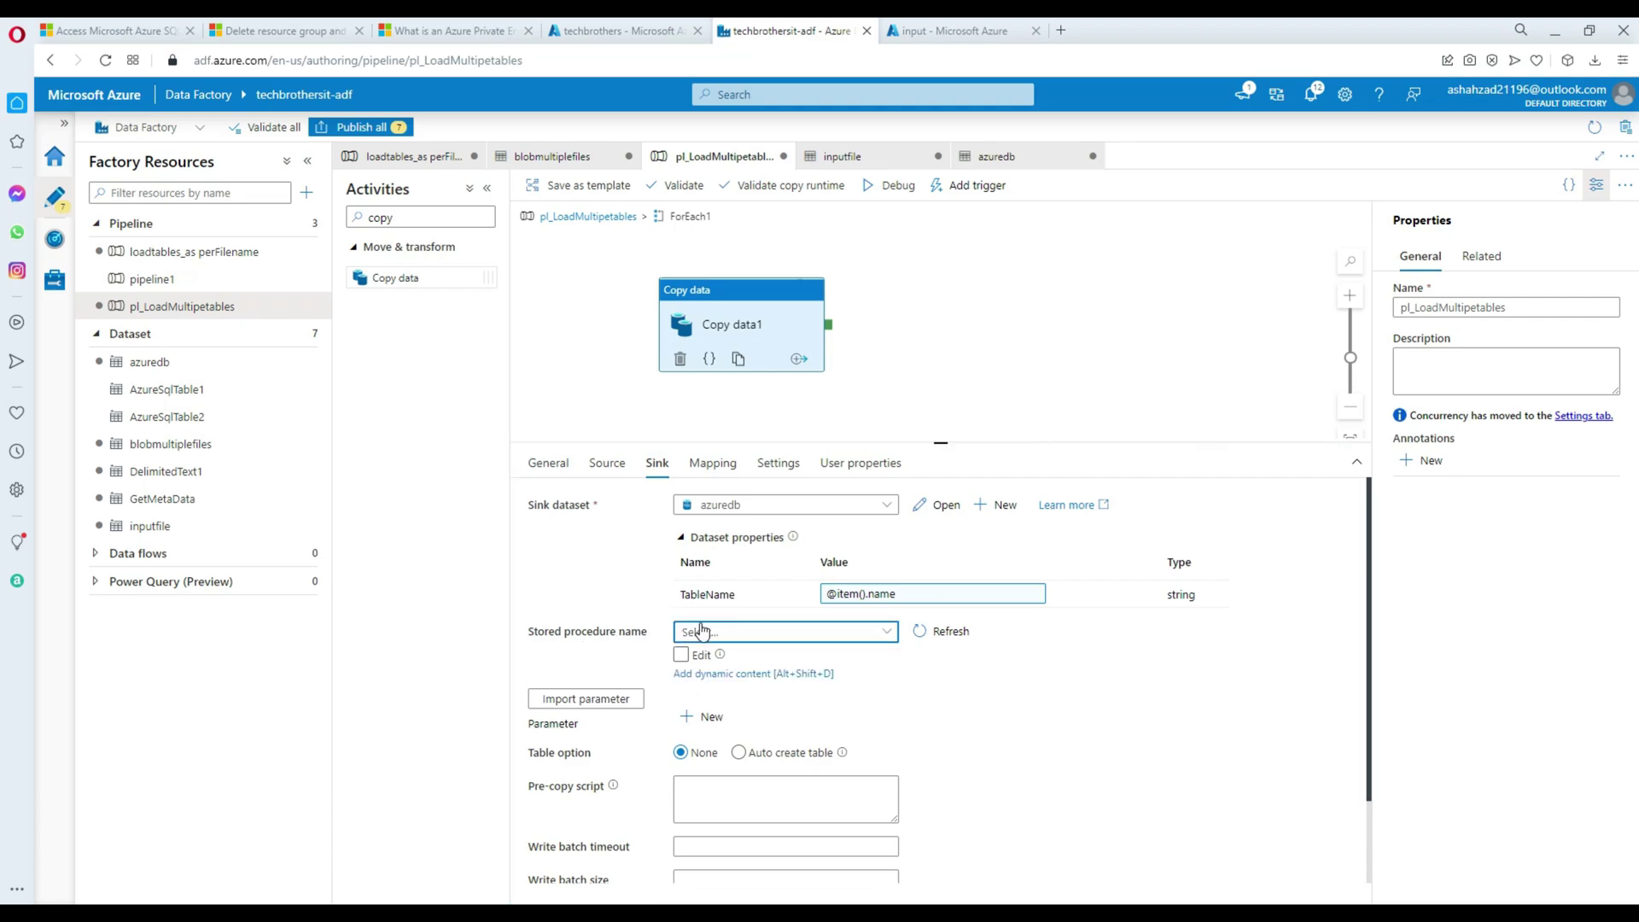
left_click(695, 716)
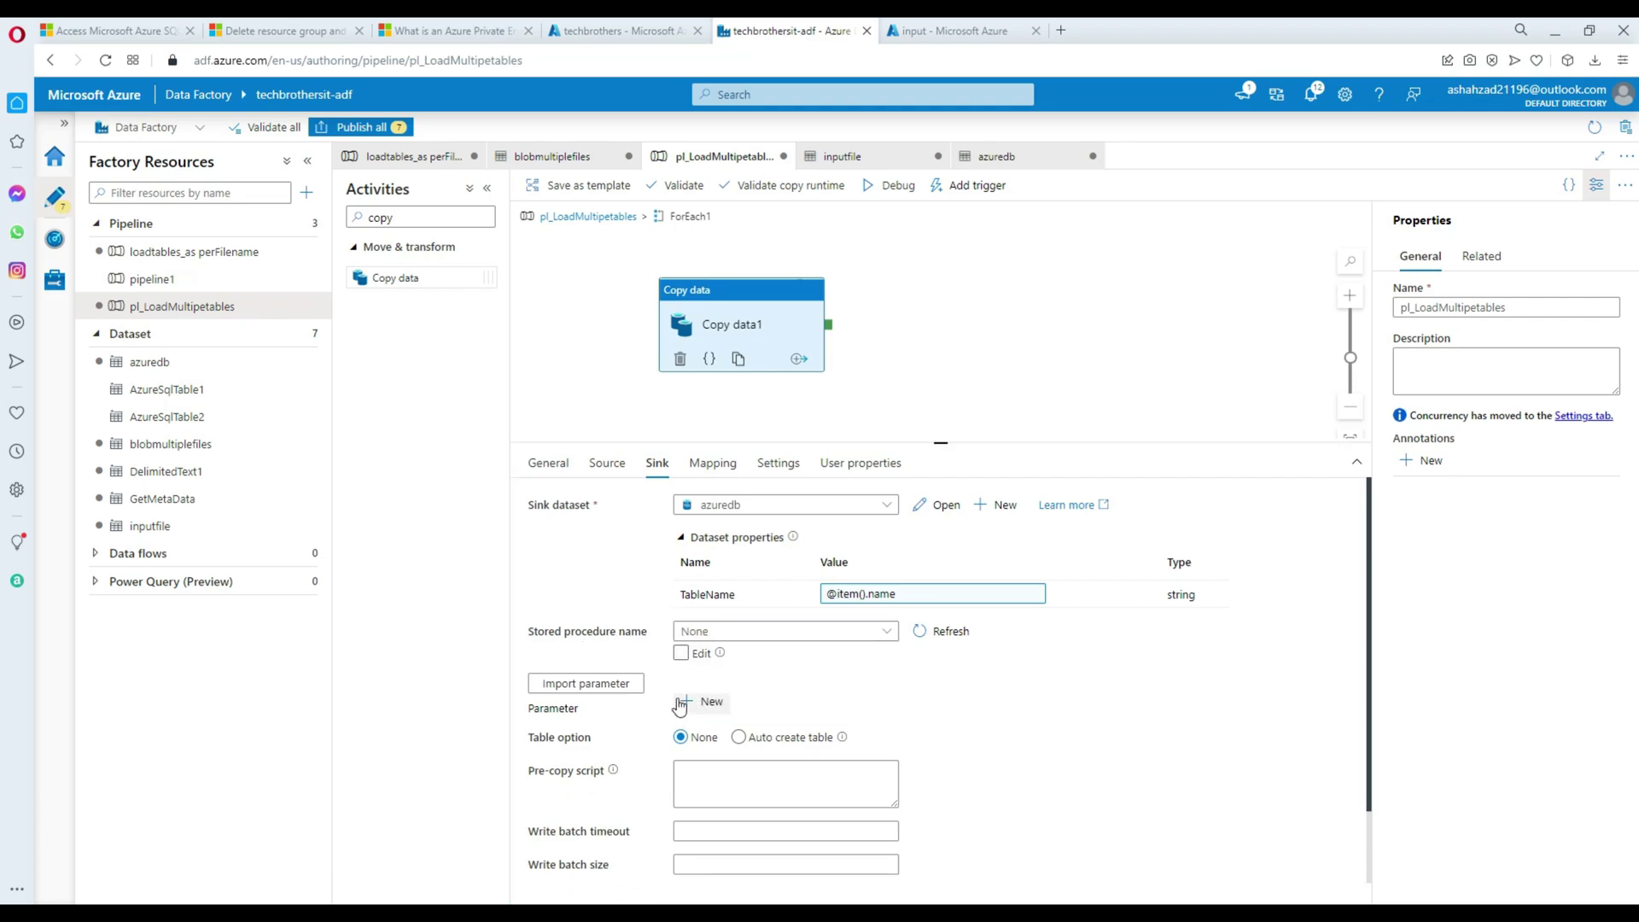
left_click(702, 654)
left_click(738, 738)
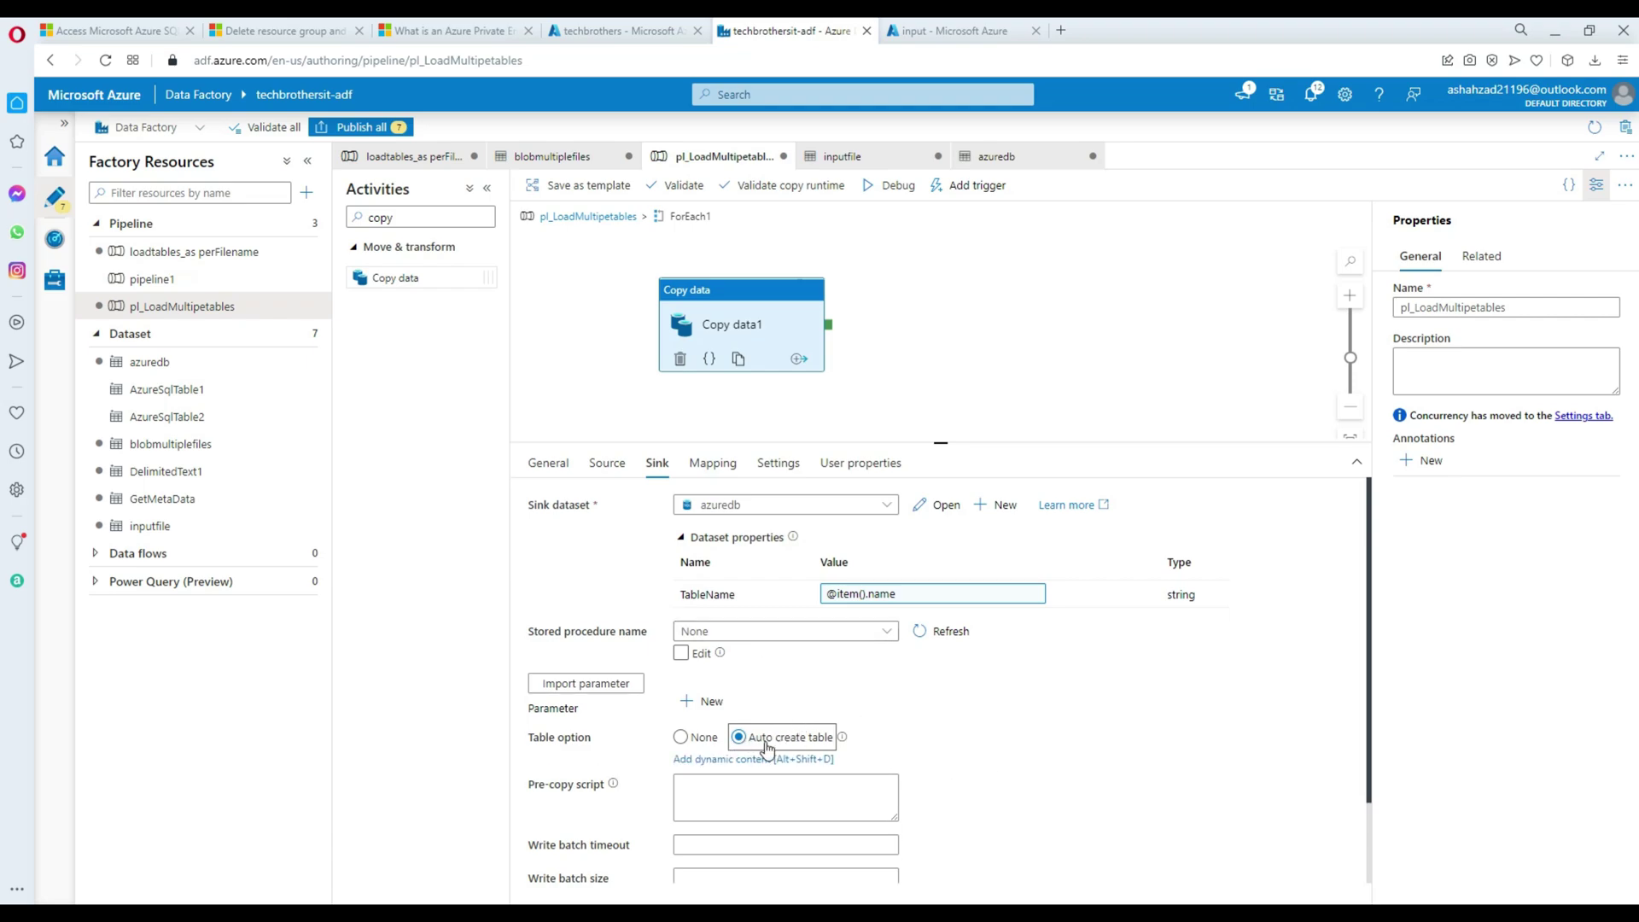
Return from ForEach1 to the main pipeline canvas and reposition the Get Metadata1 and ForEach1 activities.
left_click(1019, 321)
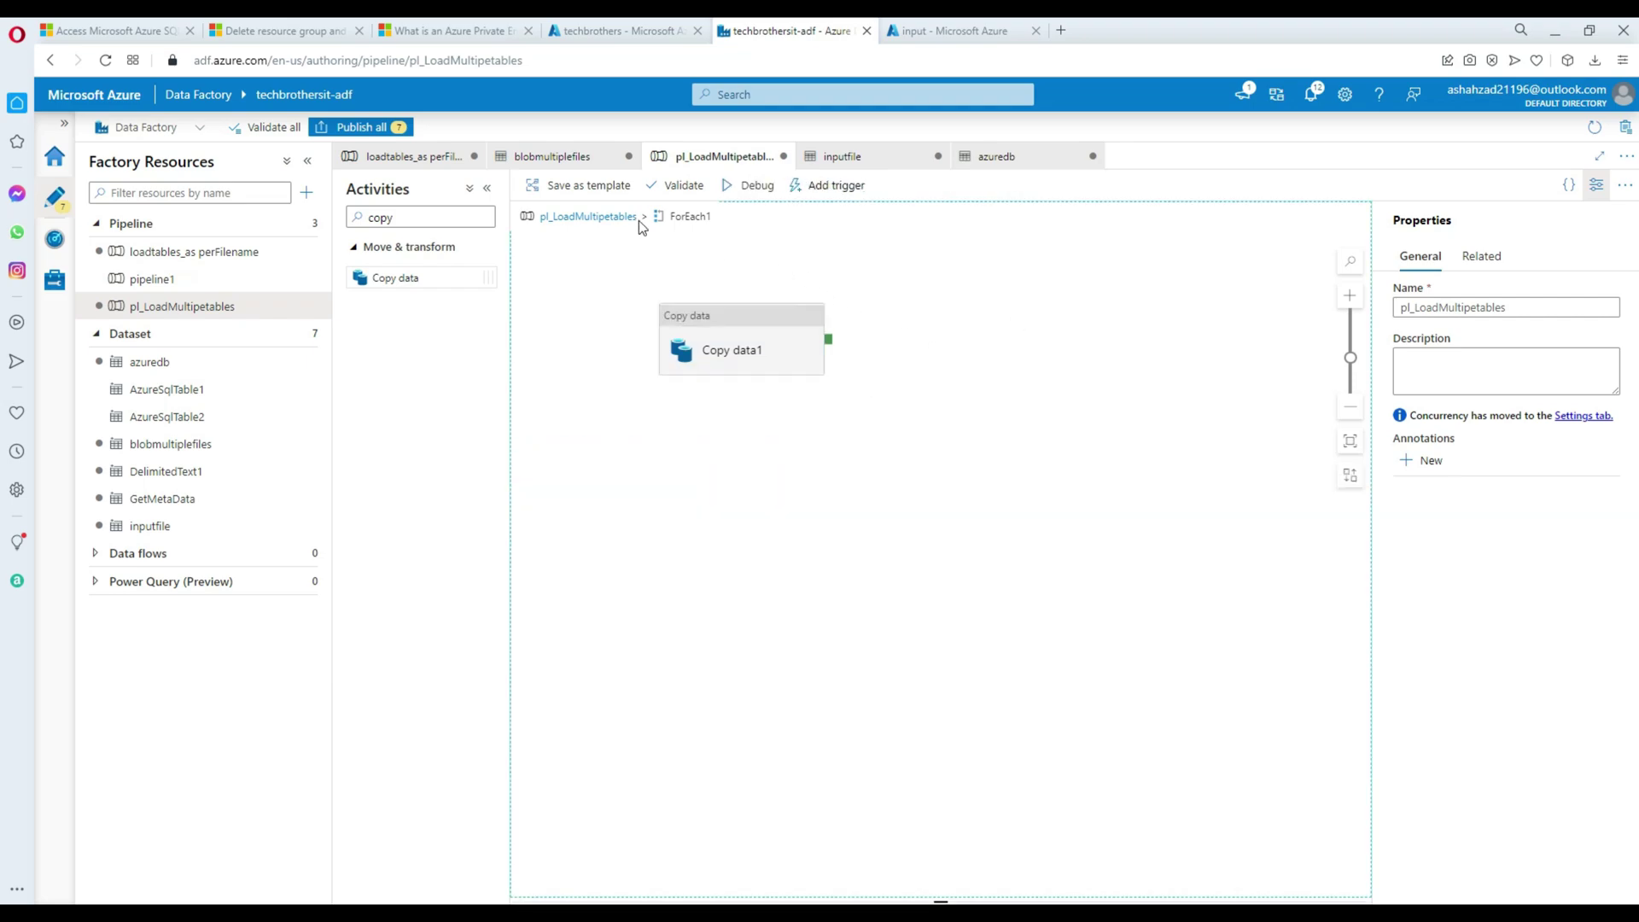
left_click(615, 218)
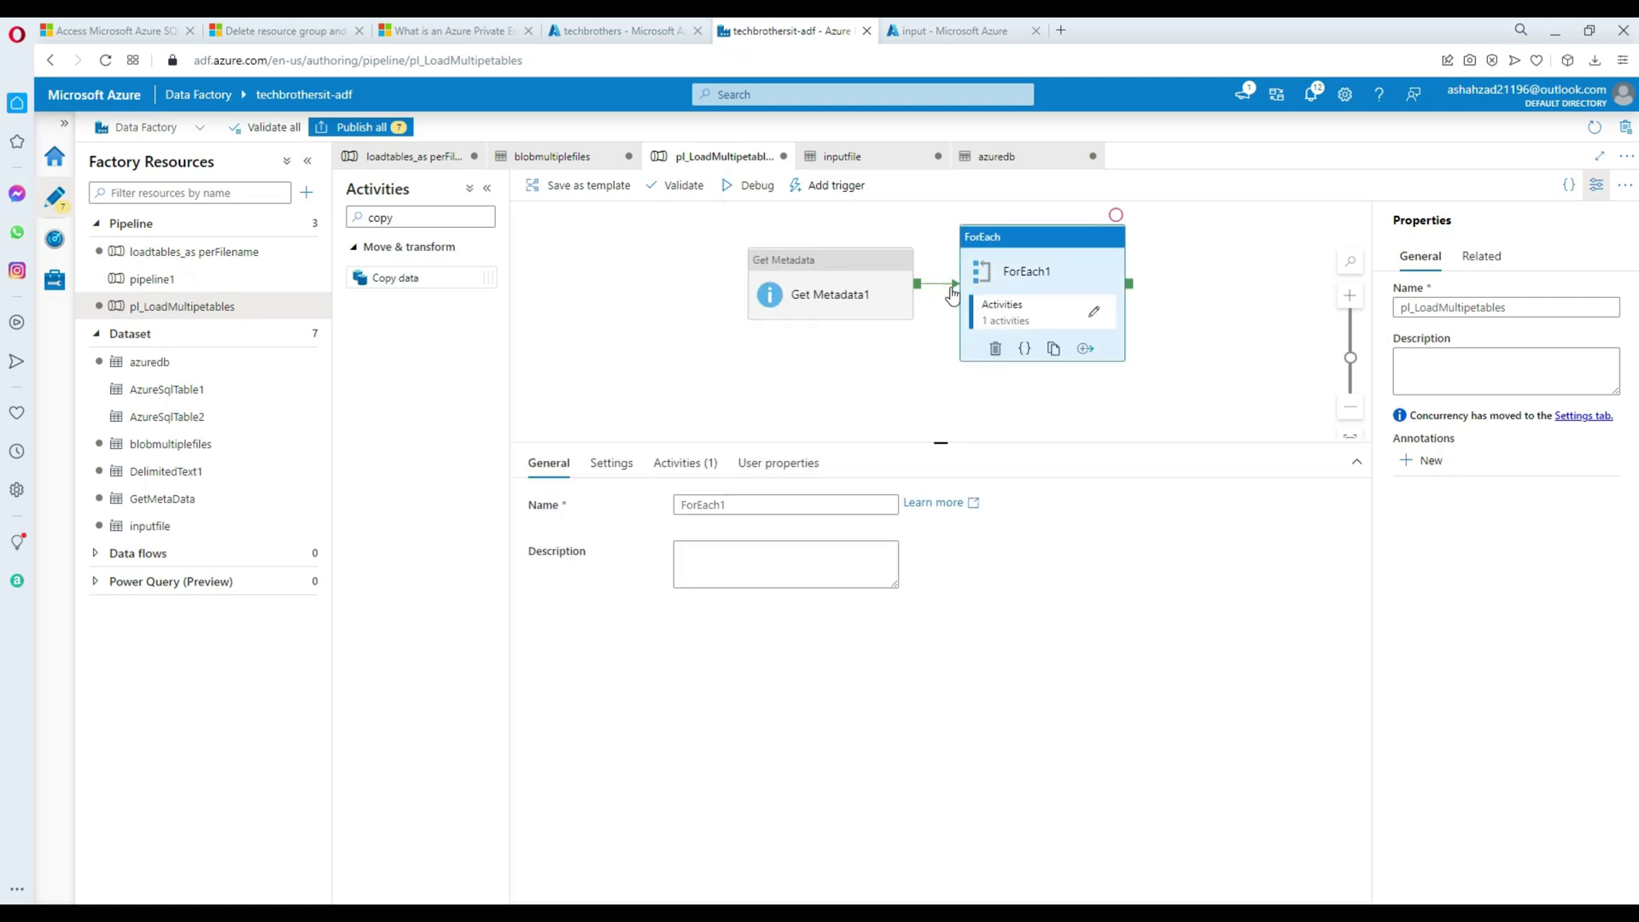
left_click(882, 263)
left_click(1024, 255)
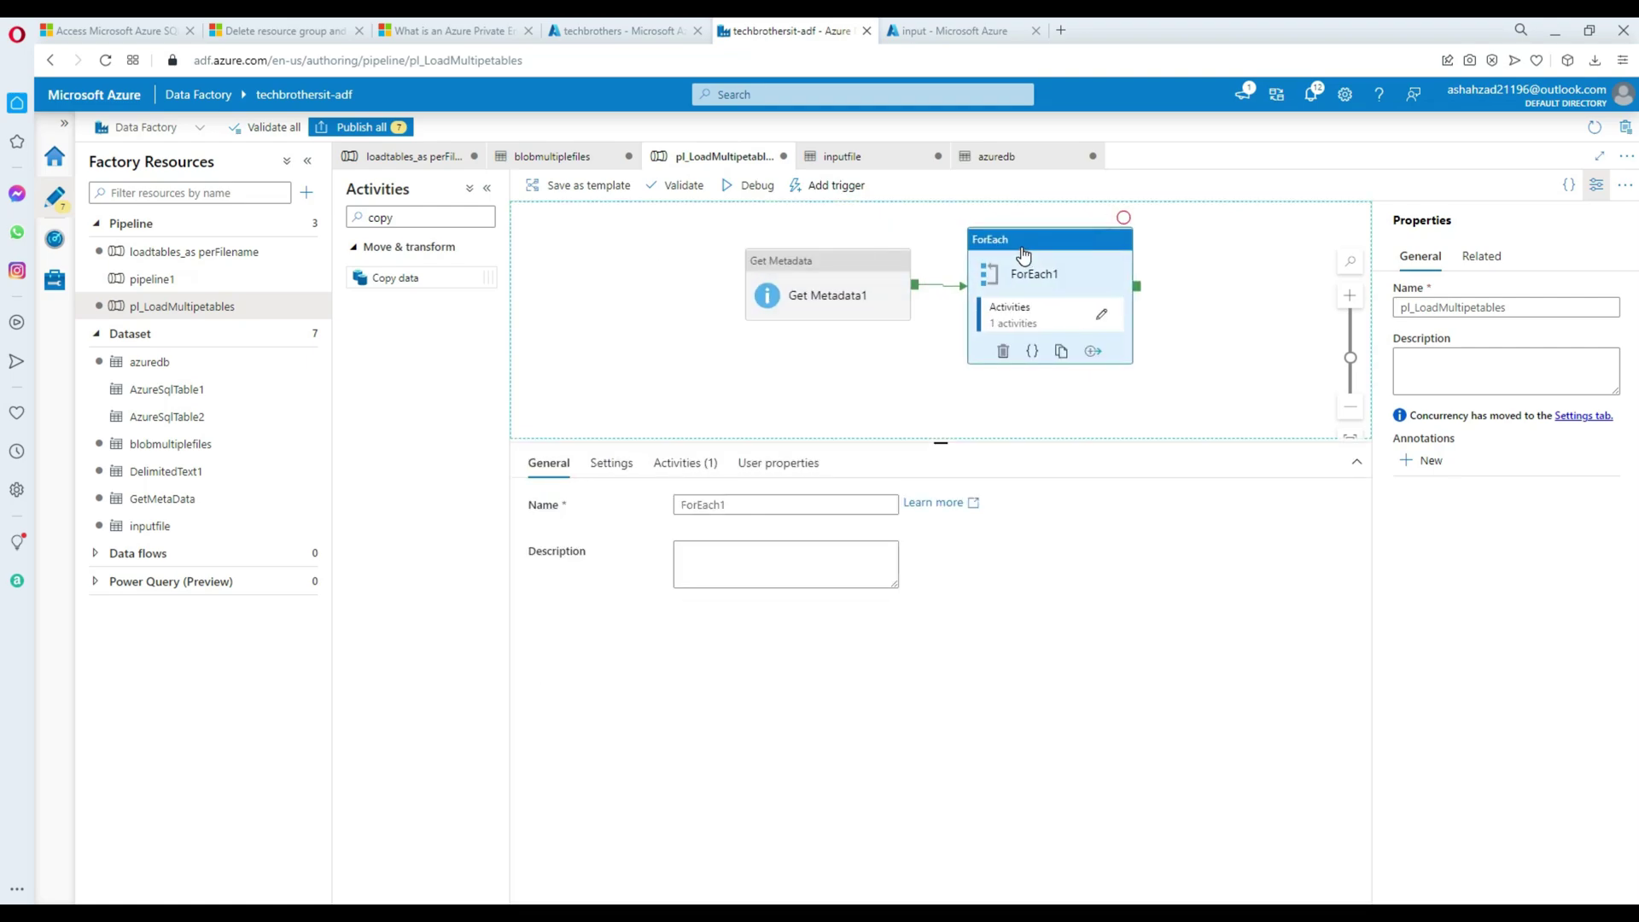
left_click(883, 267)
left_click_drag(878, 271, 799, 267)
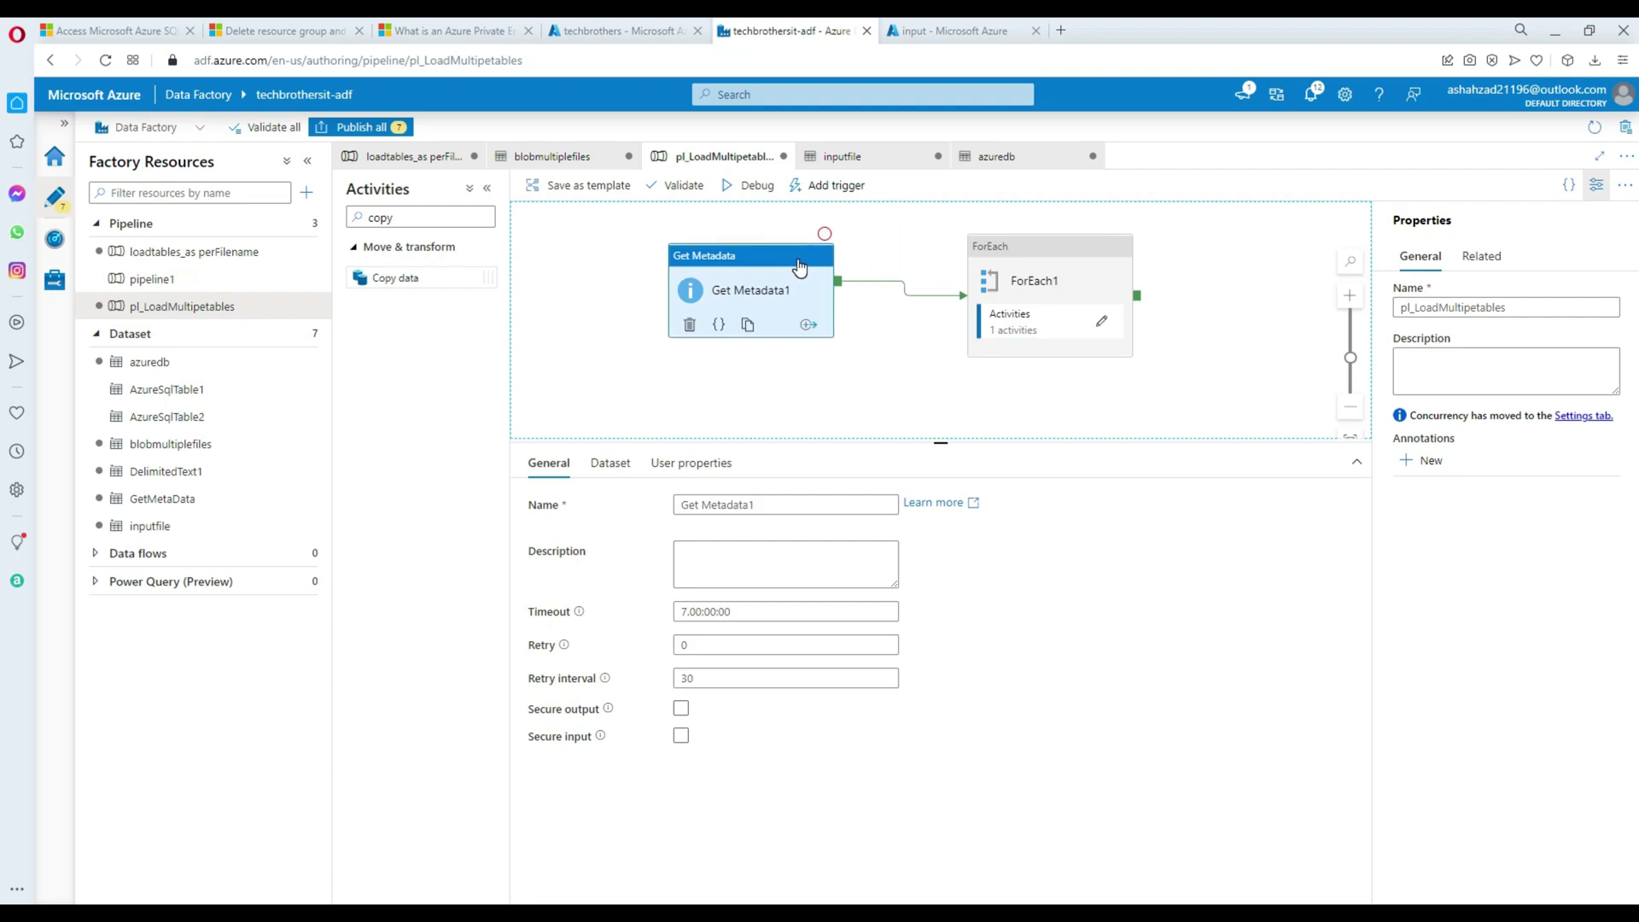
left_click_drag(1024, 254, 958, 254)
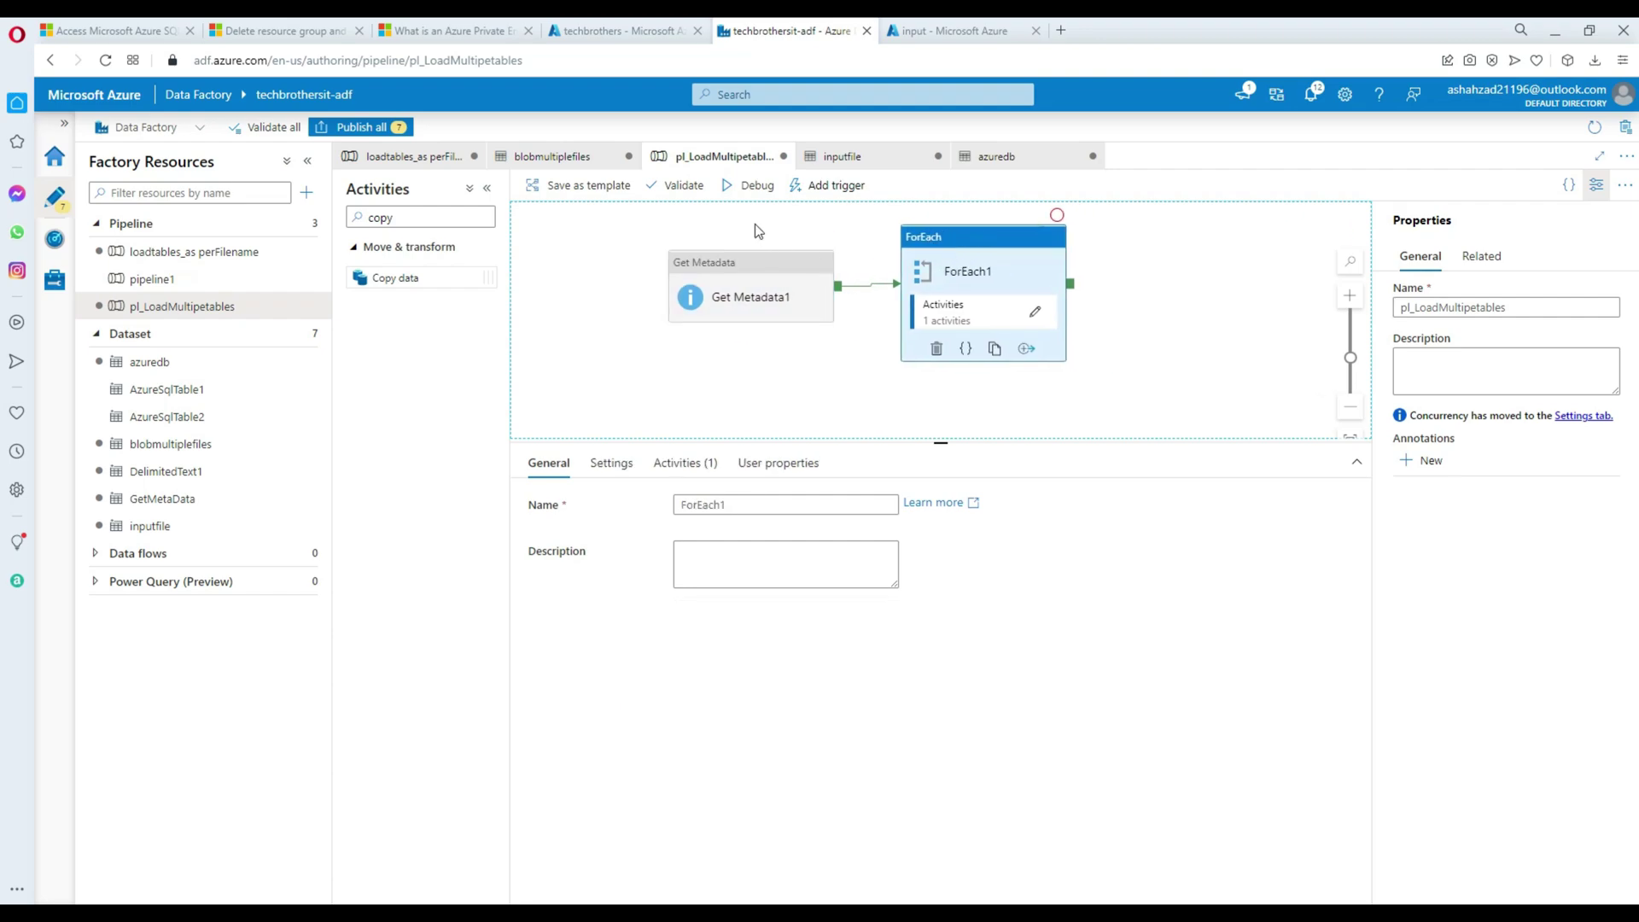
Run the pipeline in debug mode and inspect the Get Metadata1 run's input, including its childItems field list.
left_click(752, 190)
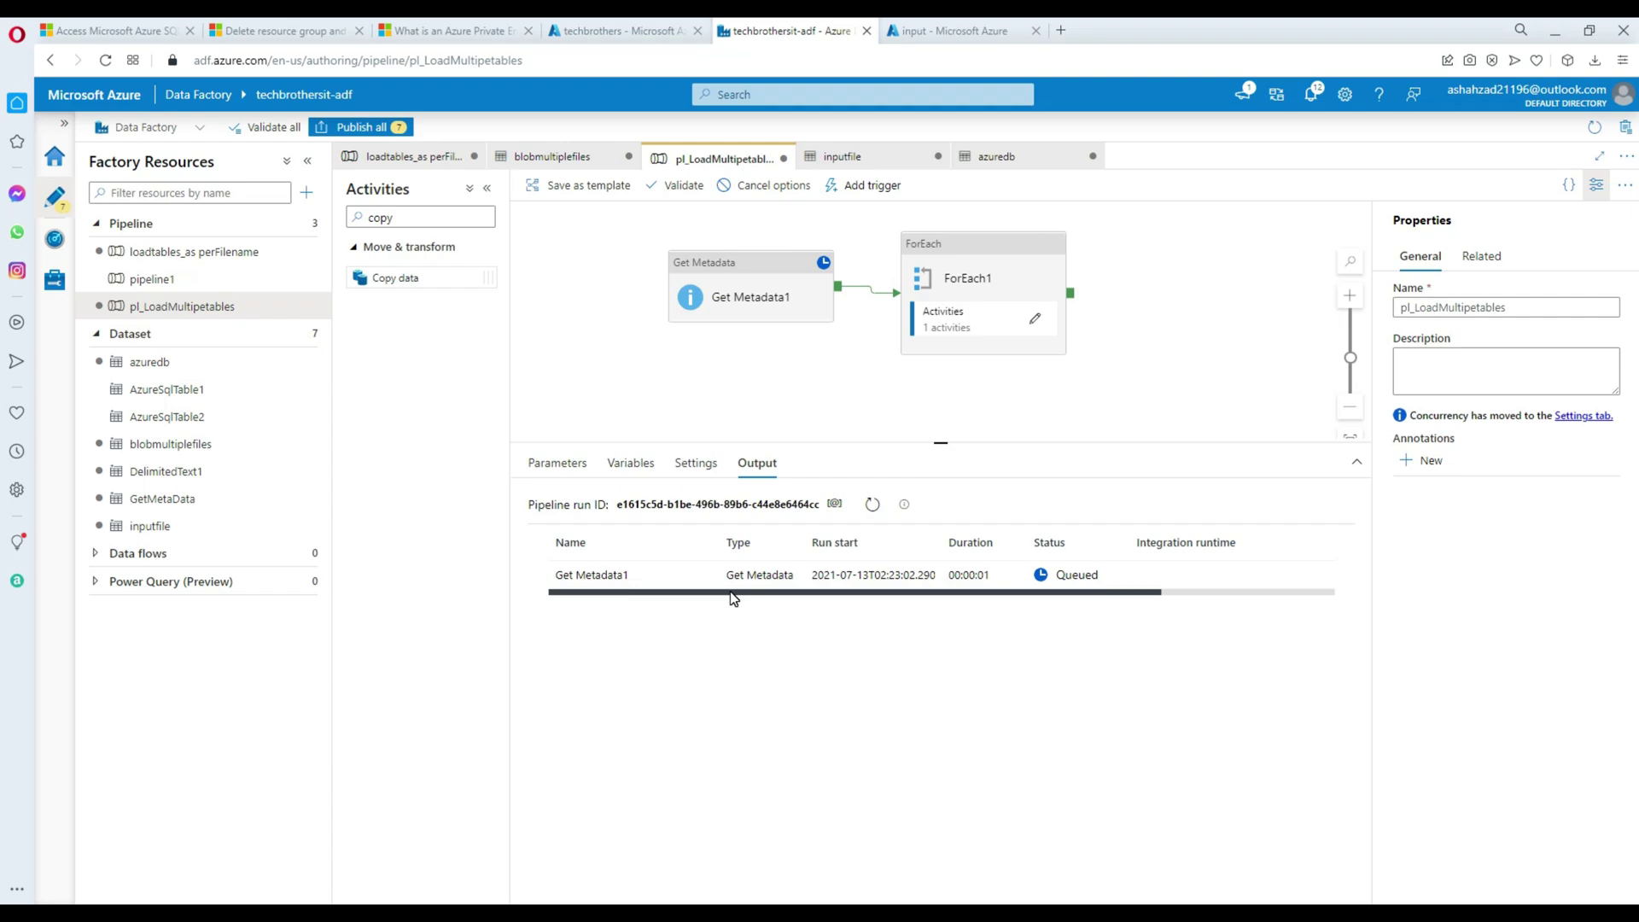
mouse_move(702, 581)
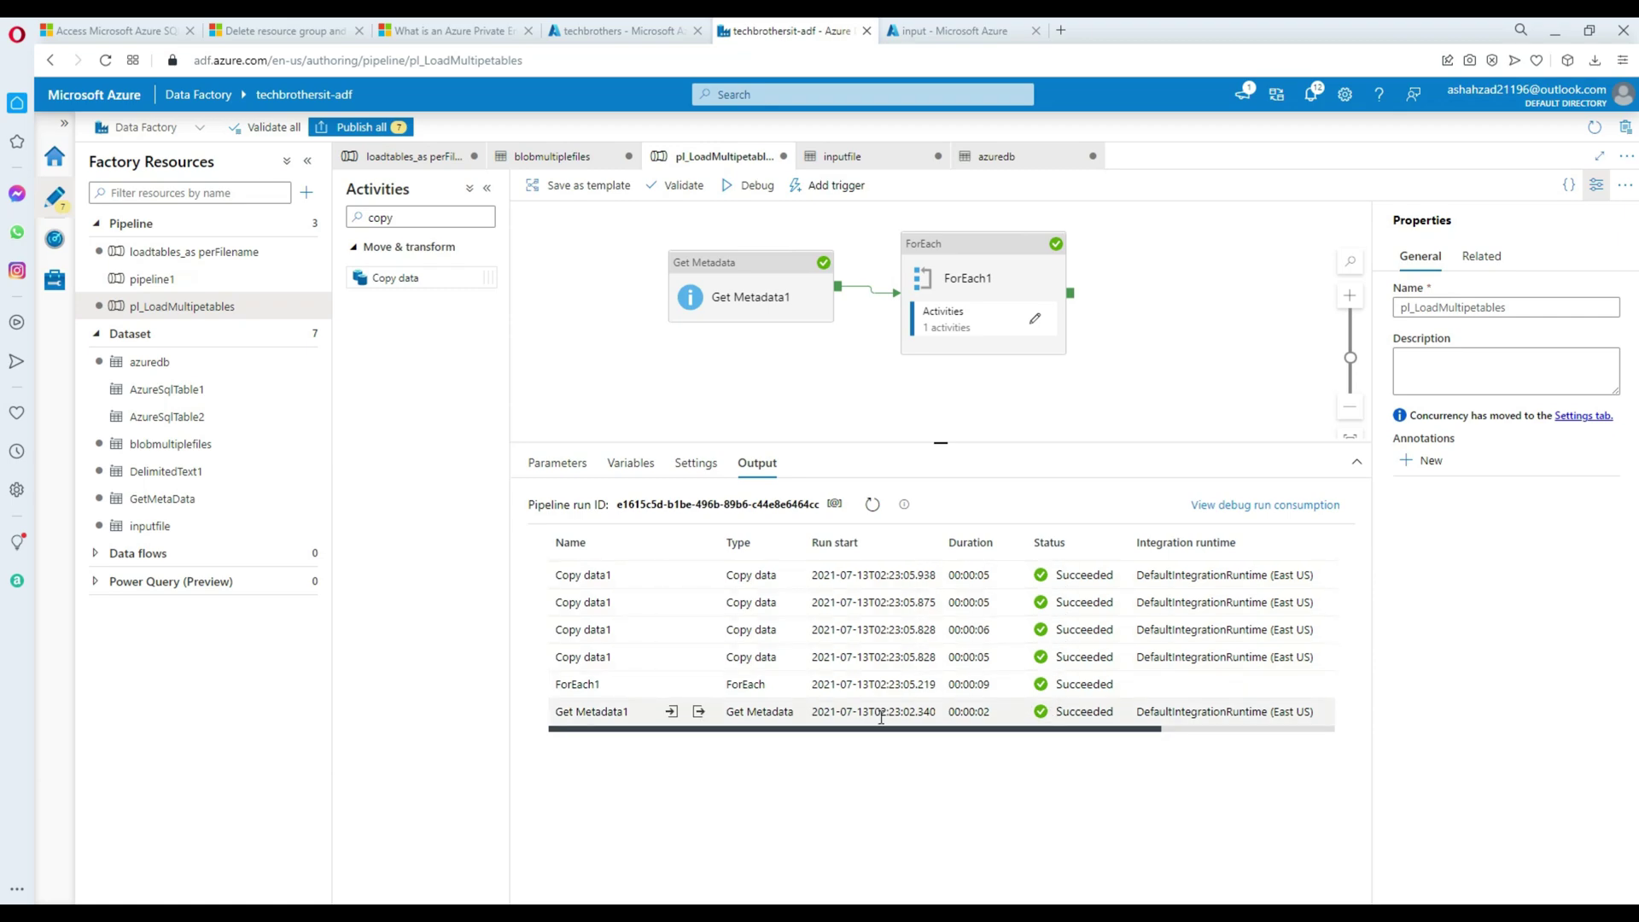
left_click(671, 713)
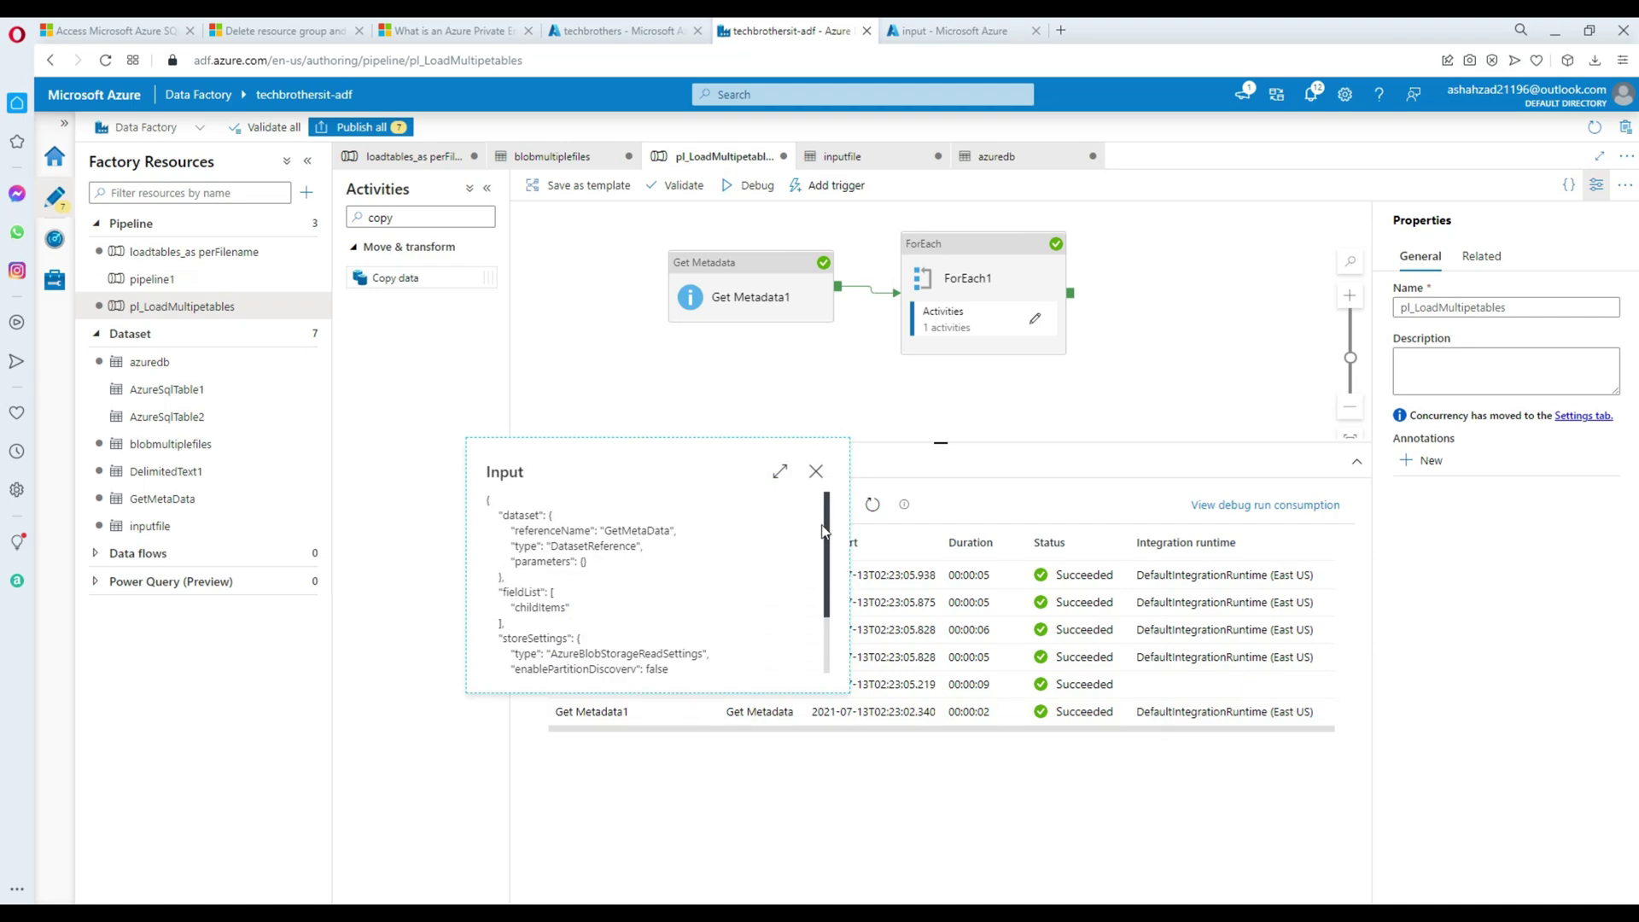
left_click_drag(570, 608, 523, 602)
scroll(750, 563, "down", 2)
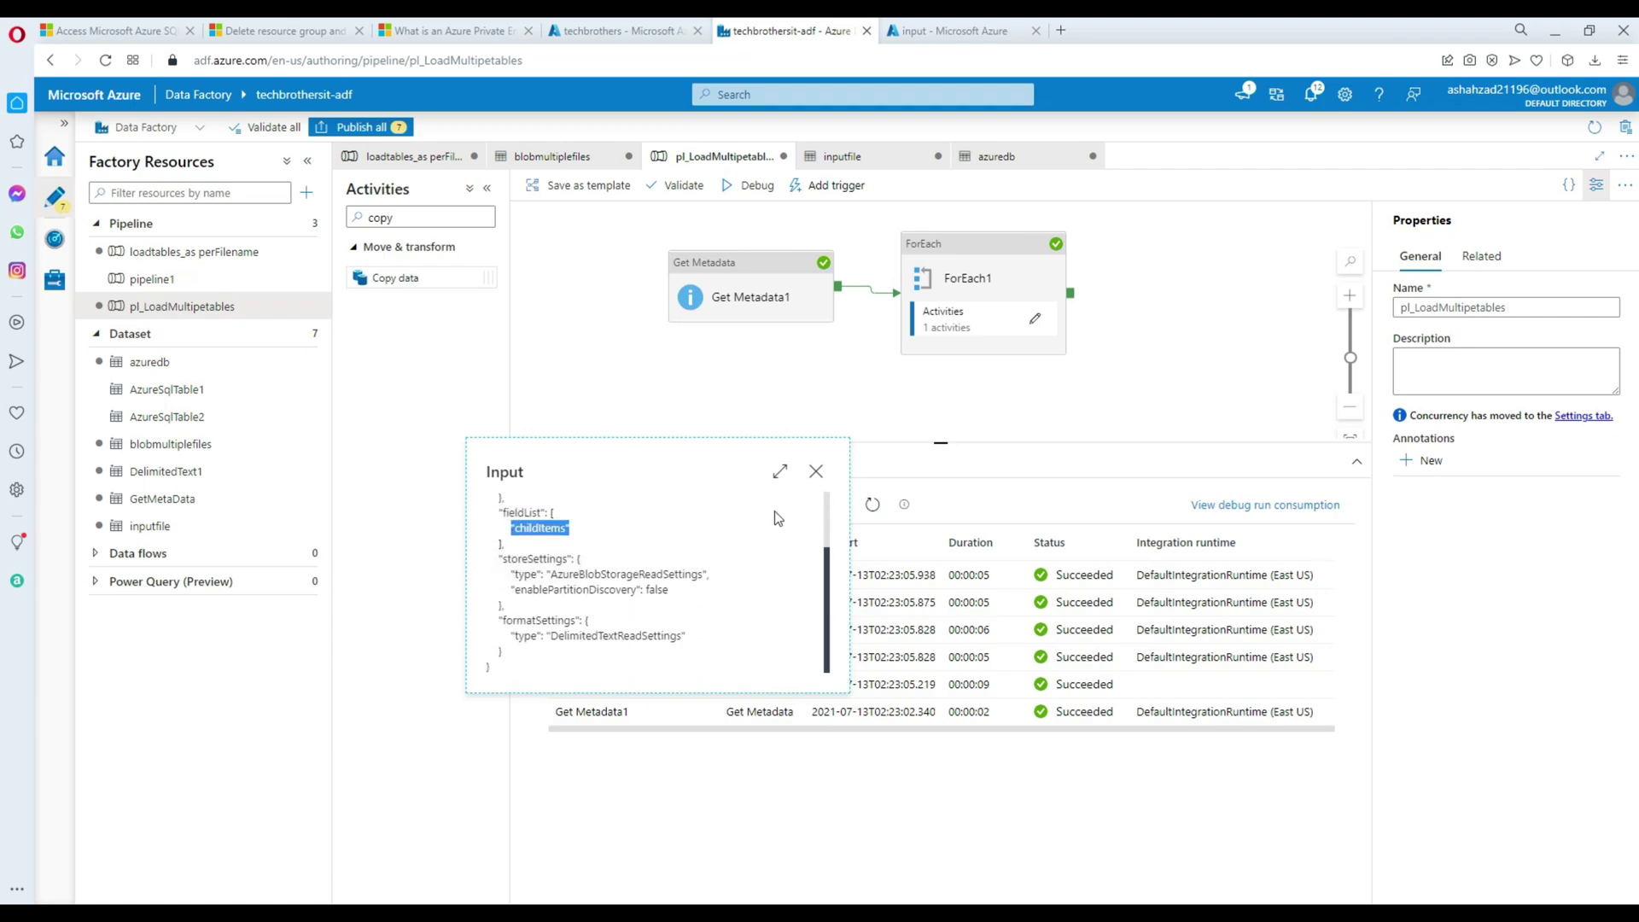
left_click(817, 473)
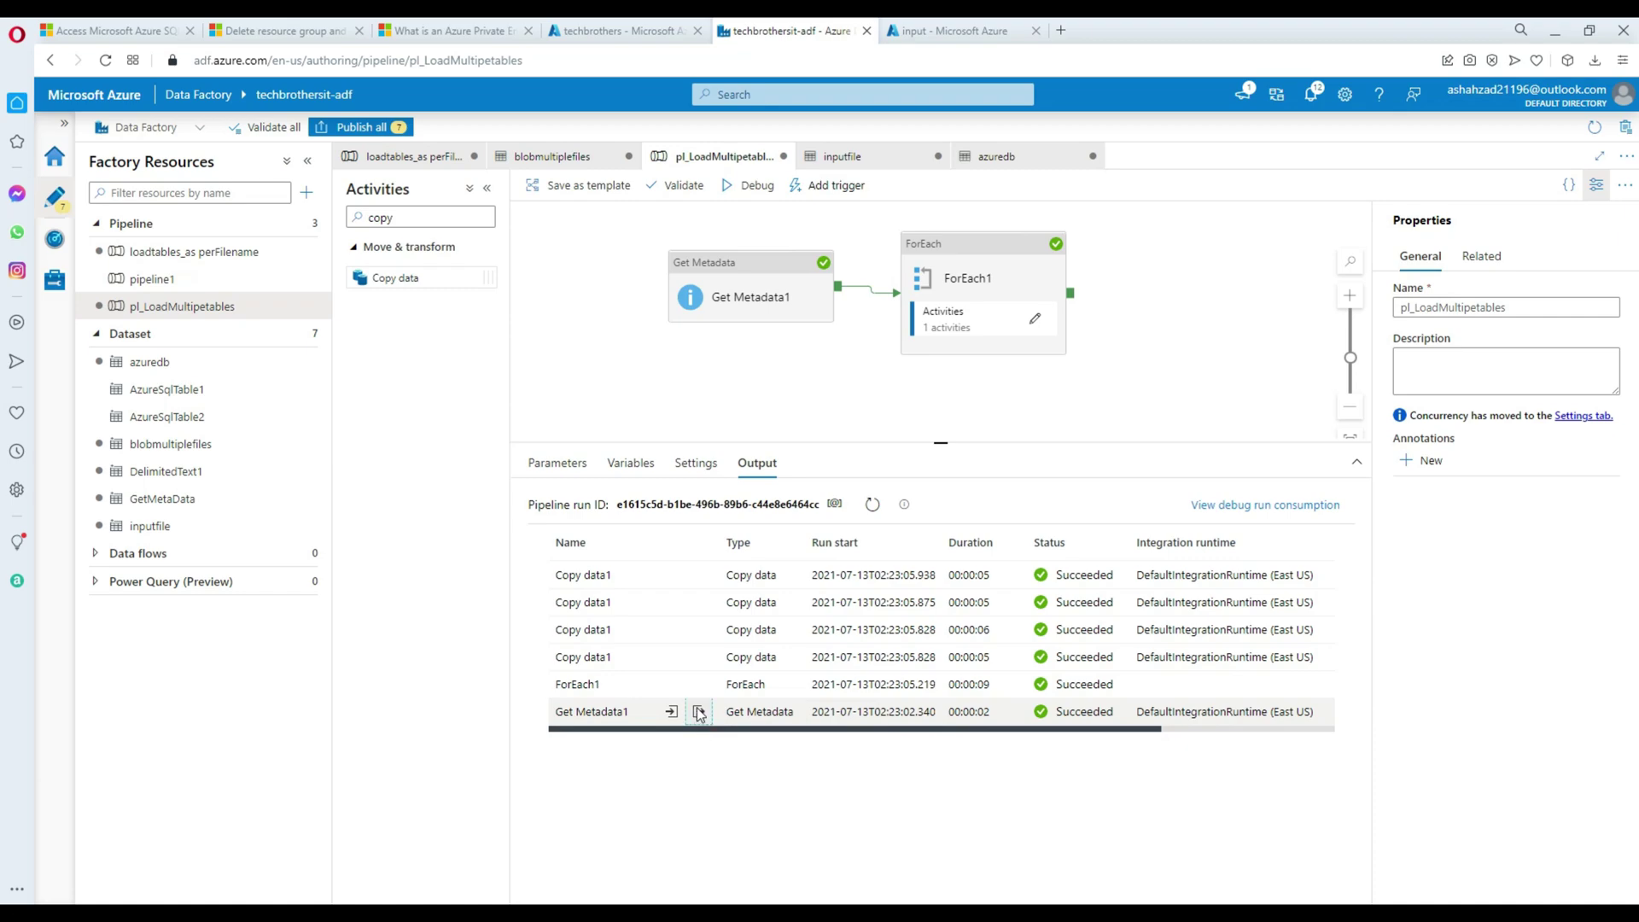
Review the child item names in the Get Metadata1 run's output and open the ForEach1 run's input.
left_click(699, 712)
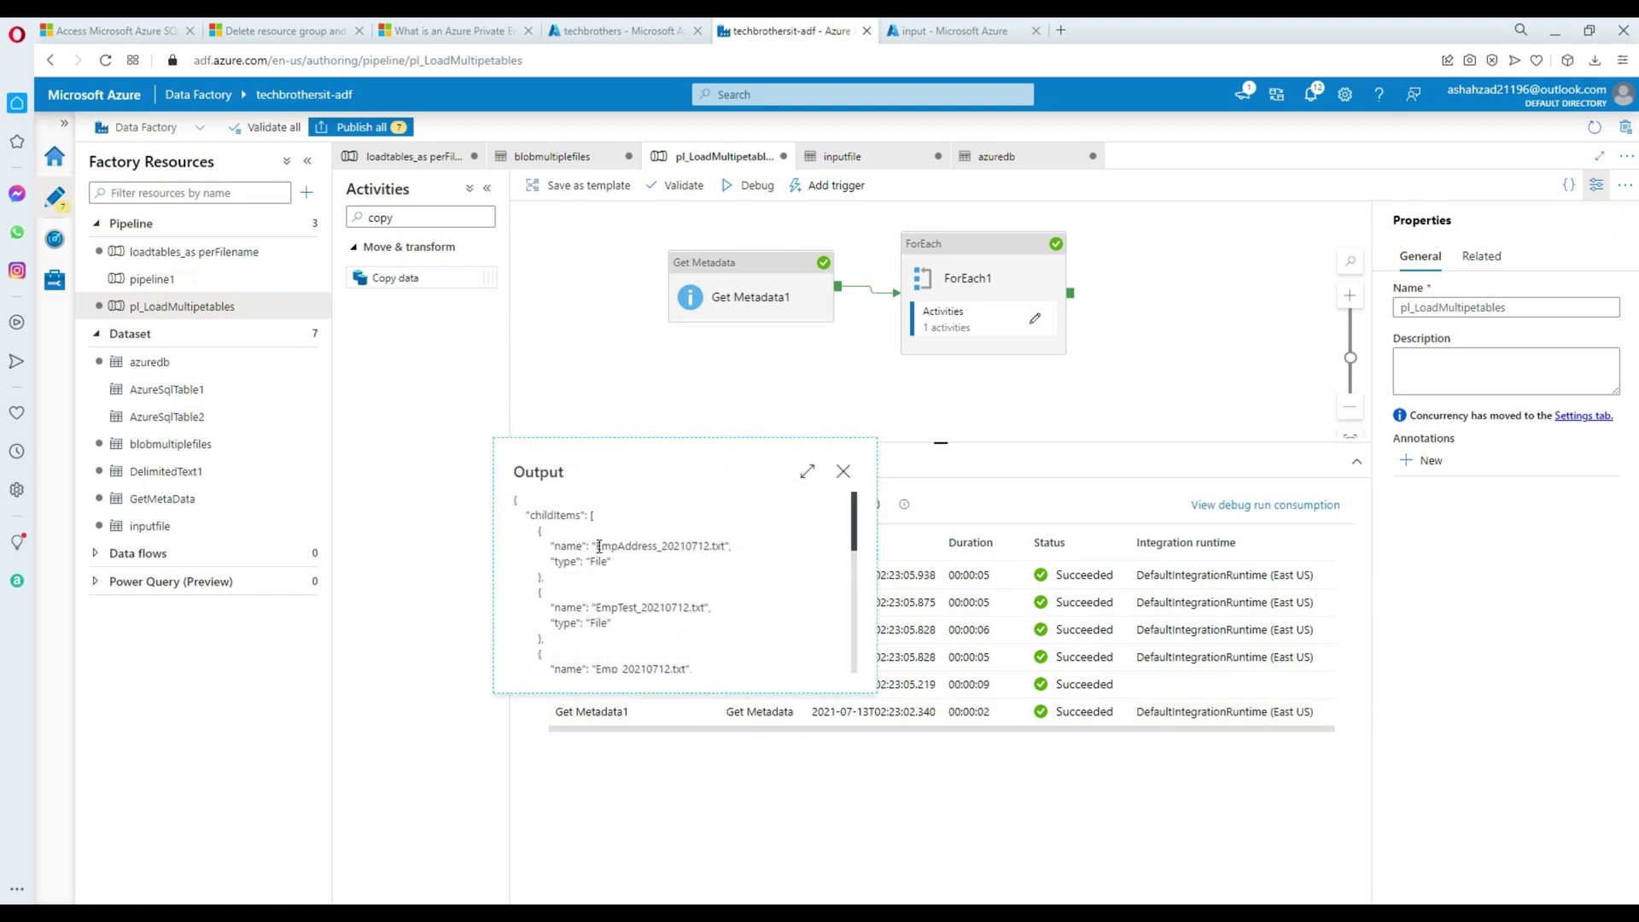
left_click_drag(584, 547, 733, 553)
left_click(715, 603)
scroll(726, 610, "down", 10)
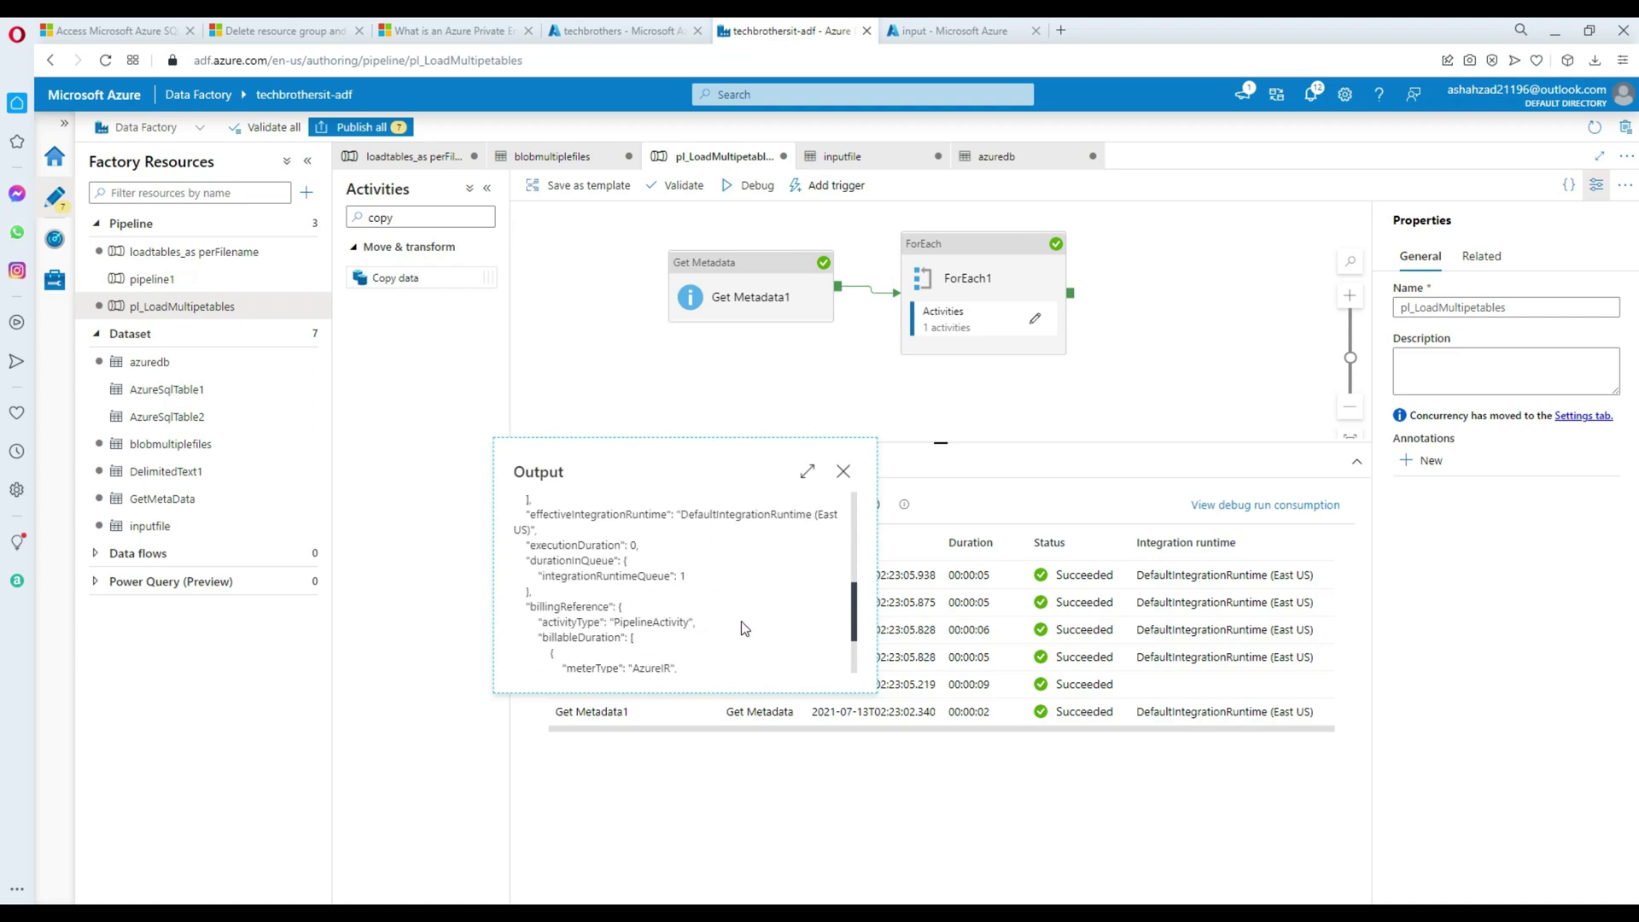
left_click(843, 472)
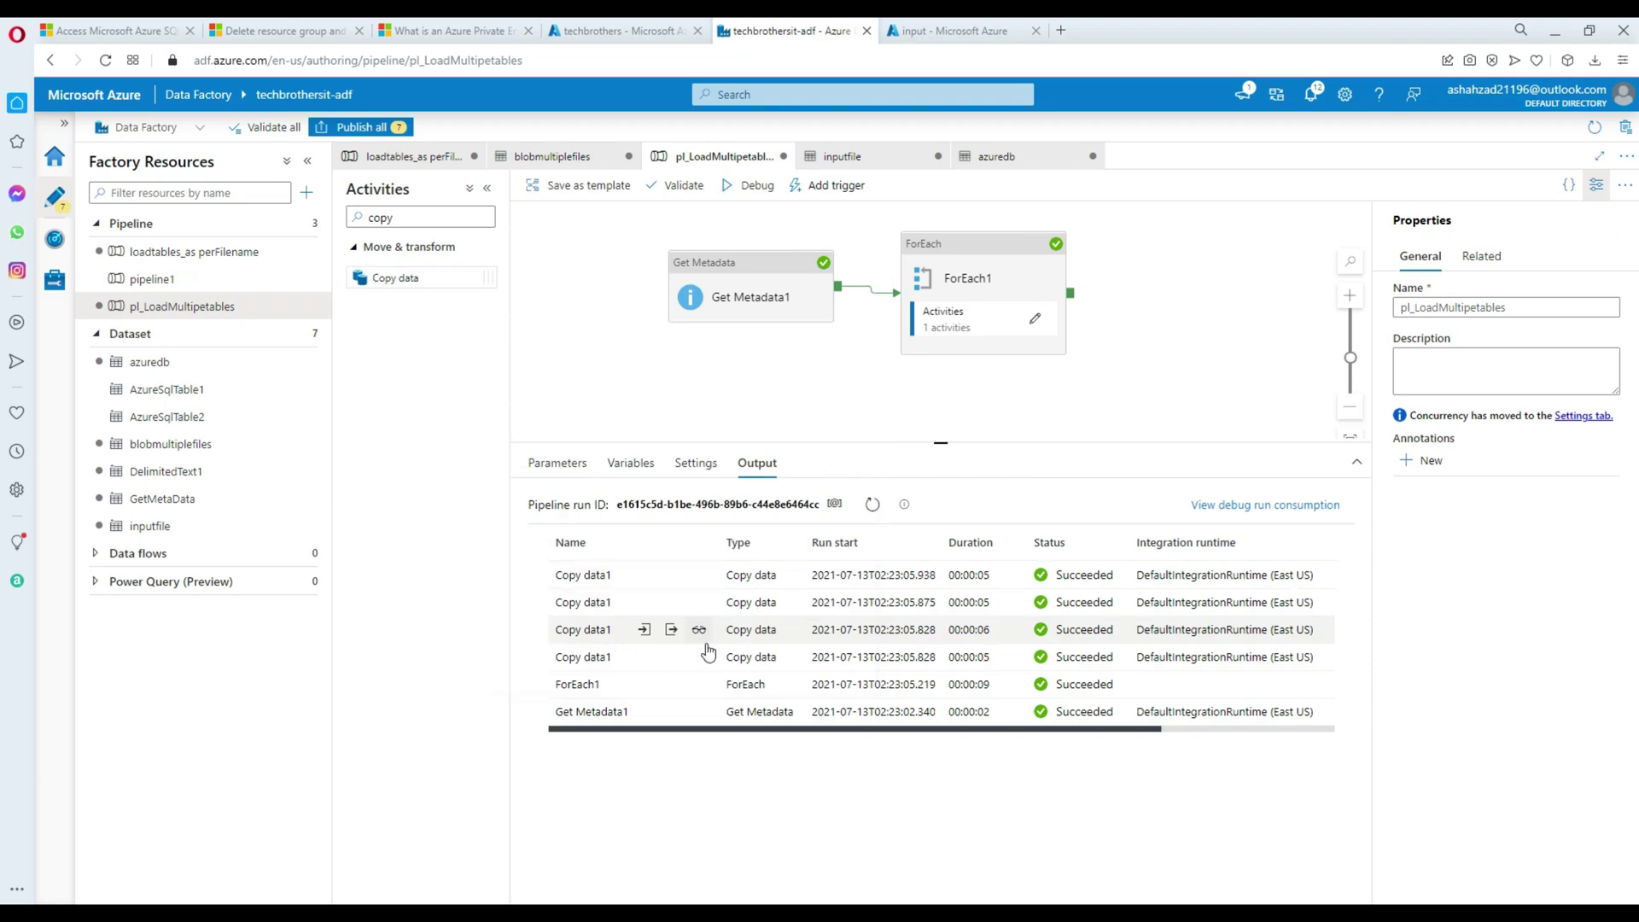
left_click(698, 684)
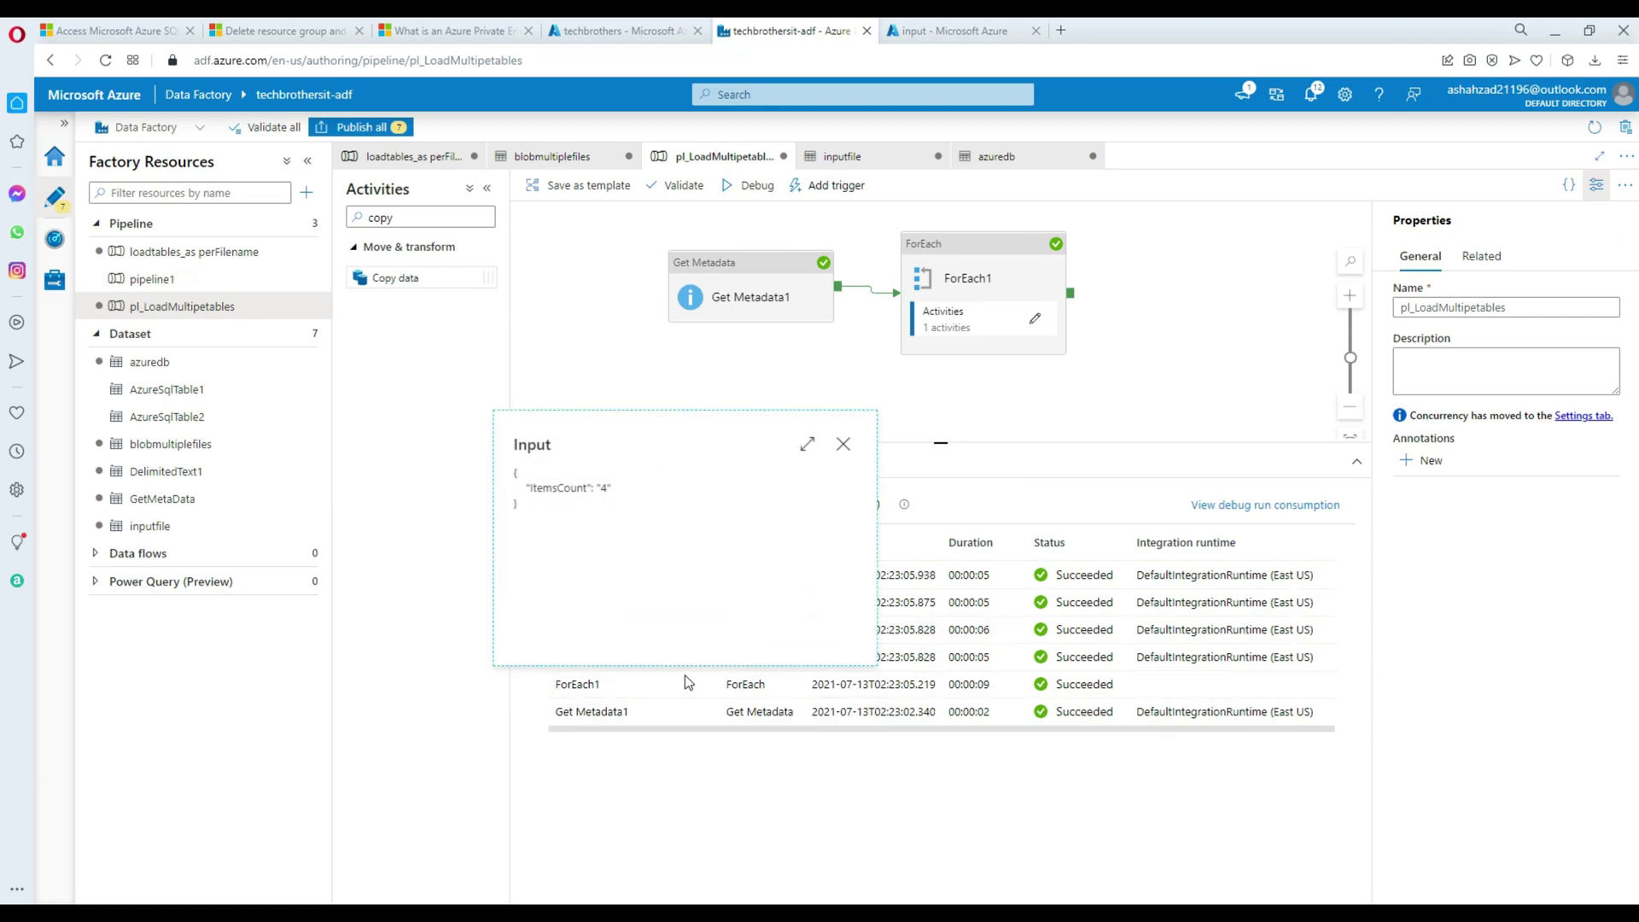
Review the ItemsCount entry in the ForEach1 run's input and close it.
double_click(605, 488)
left_click_drag(613, 488, 521, 488)
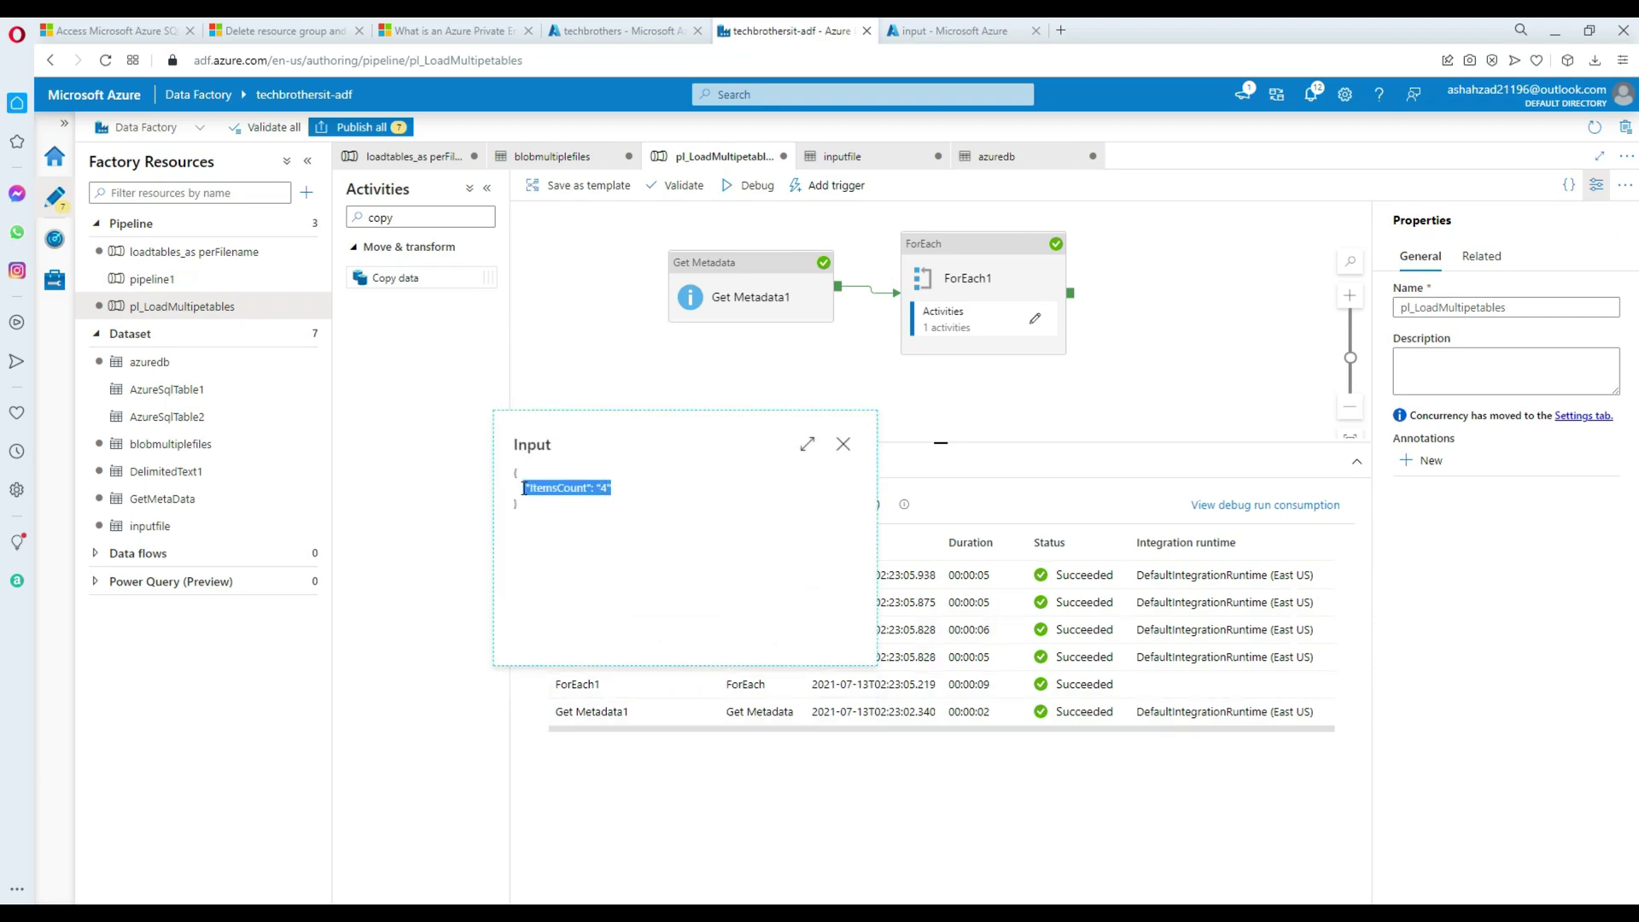
left_click(843, 444)
Check the rows read and rows written in the details of the last listed Copy data1 run, then close them.
mouse_move(745, 661)
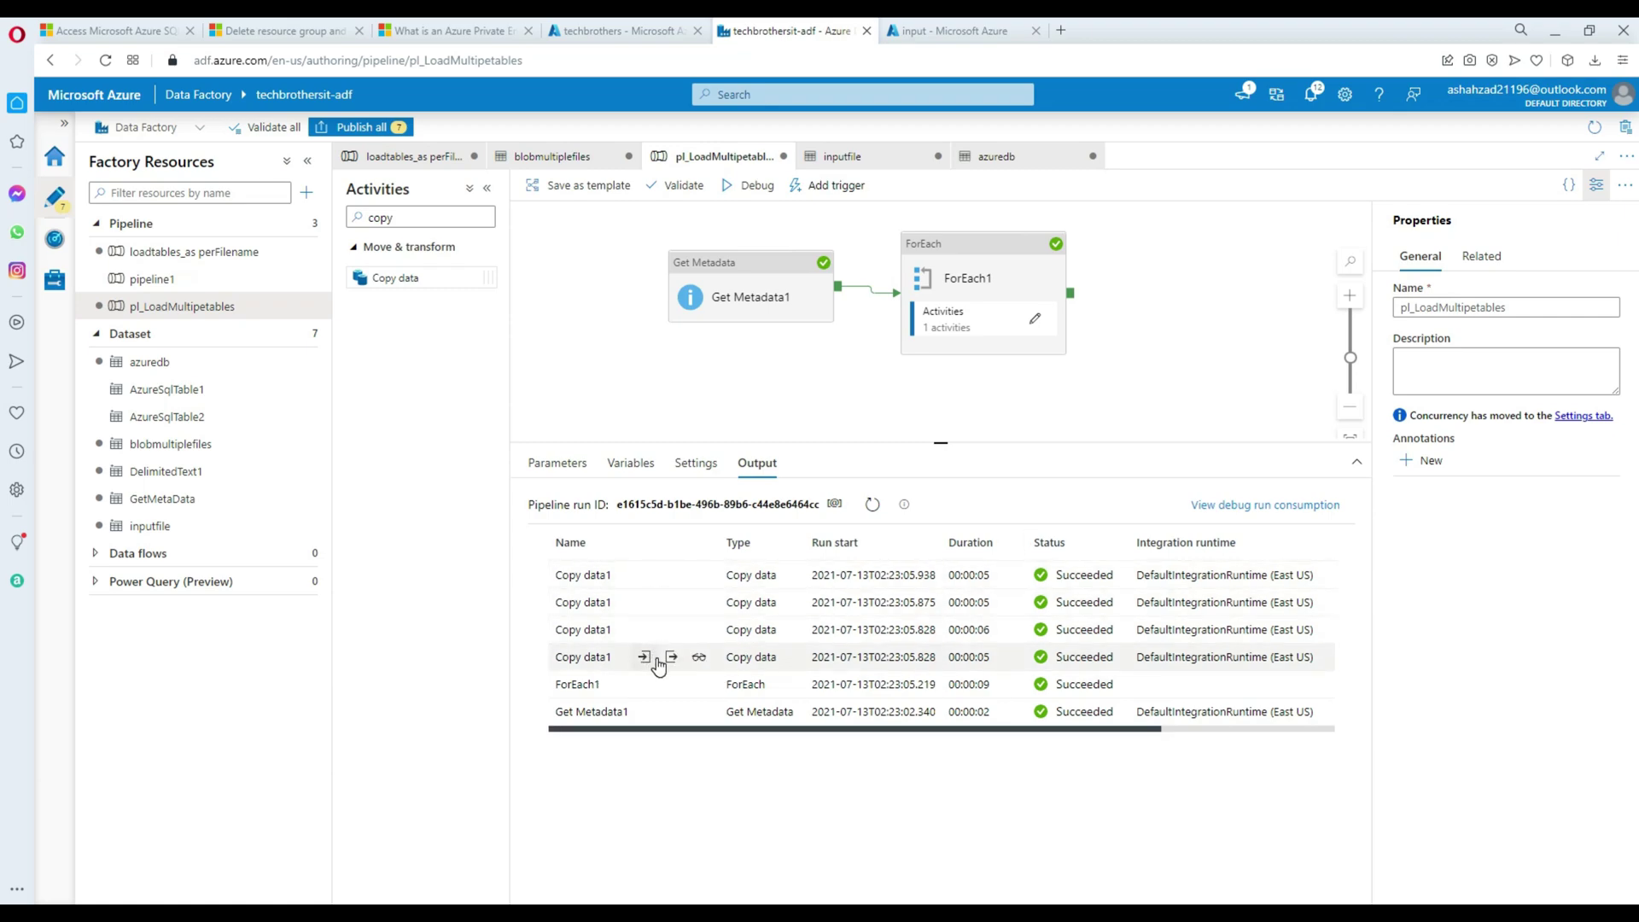
left_click(698, 657)
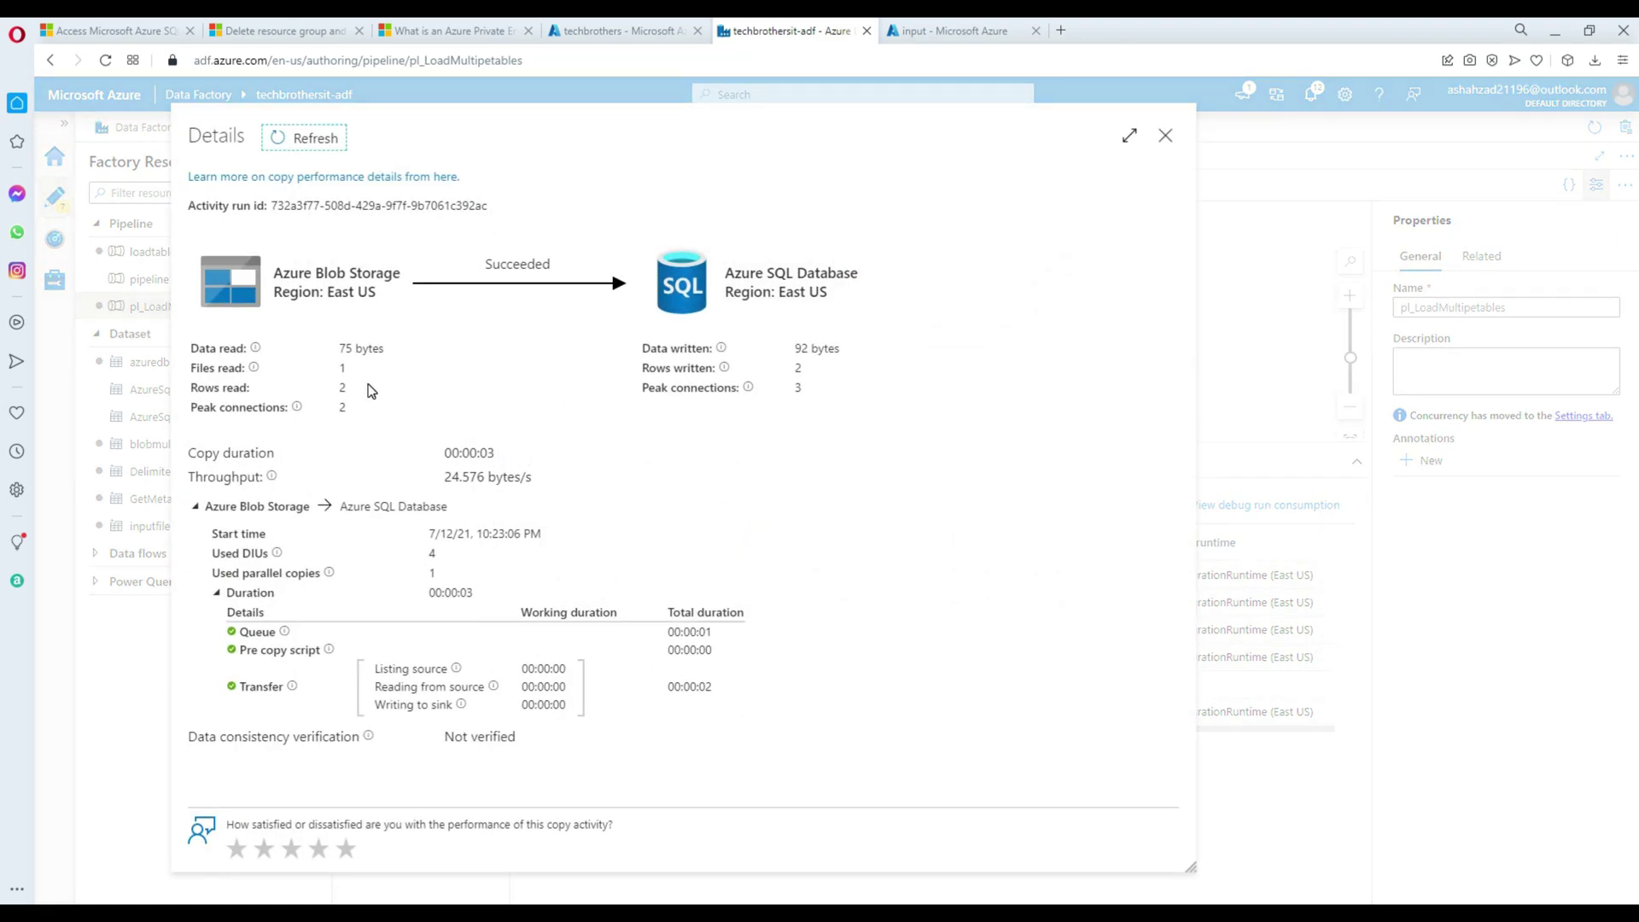
double_click(342, 388)
double_click(798, 367)
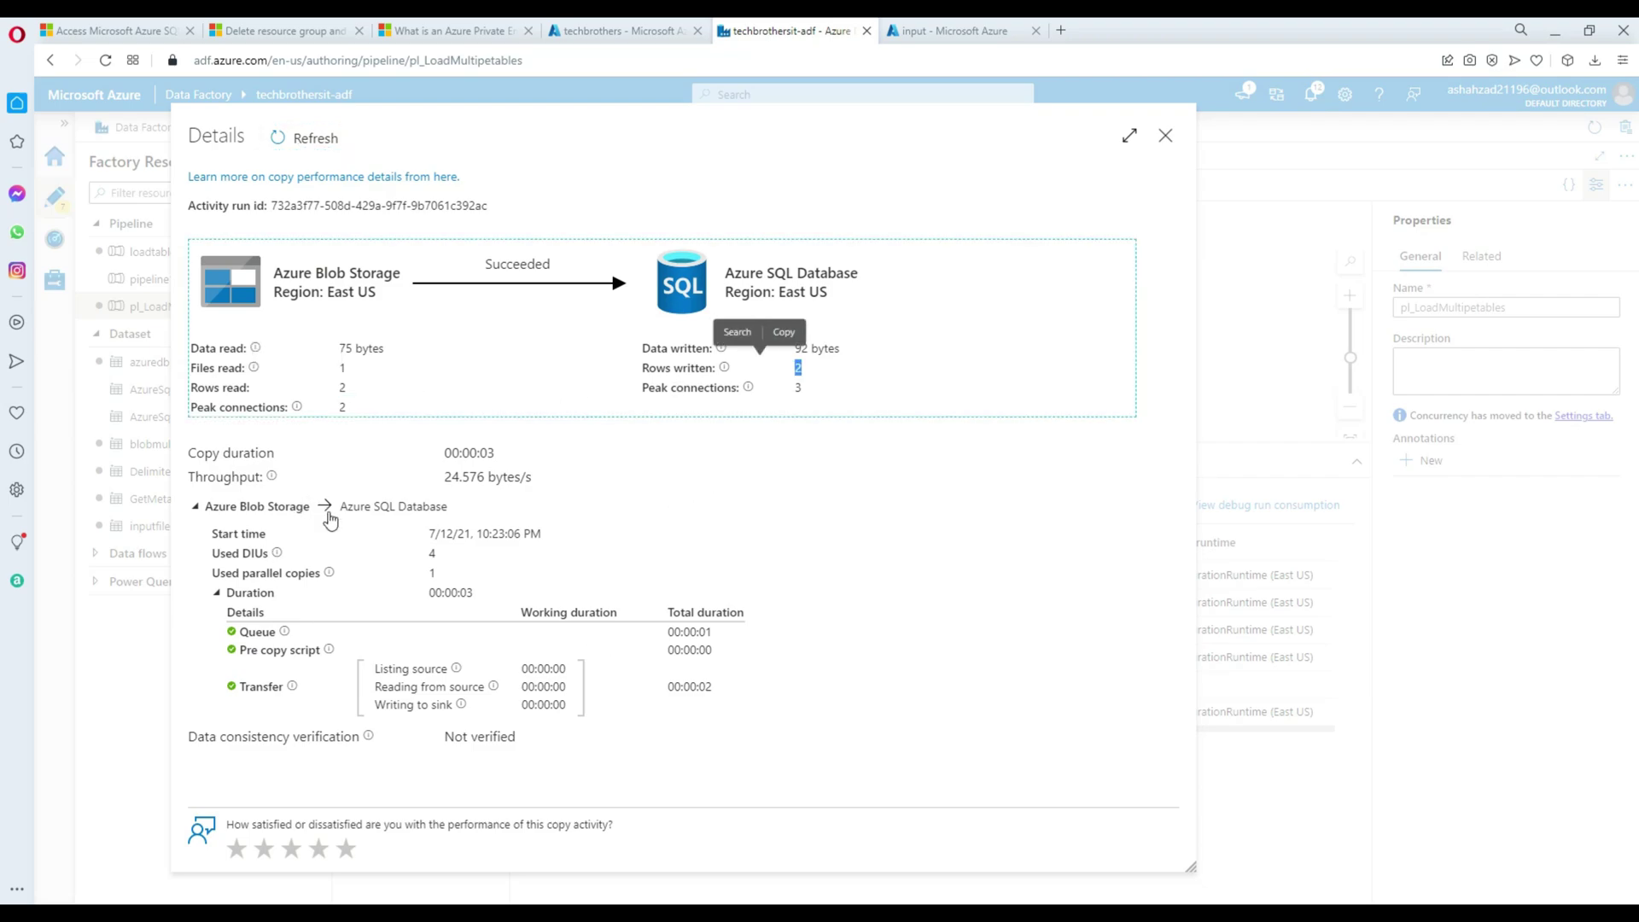
left_click(1165, 135)
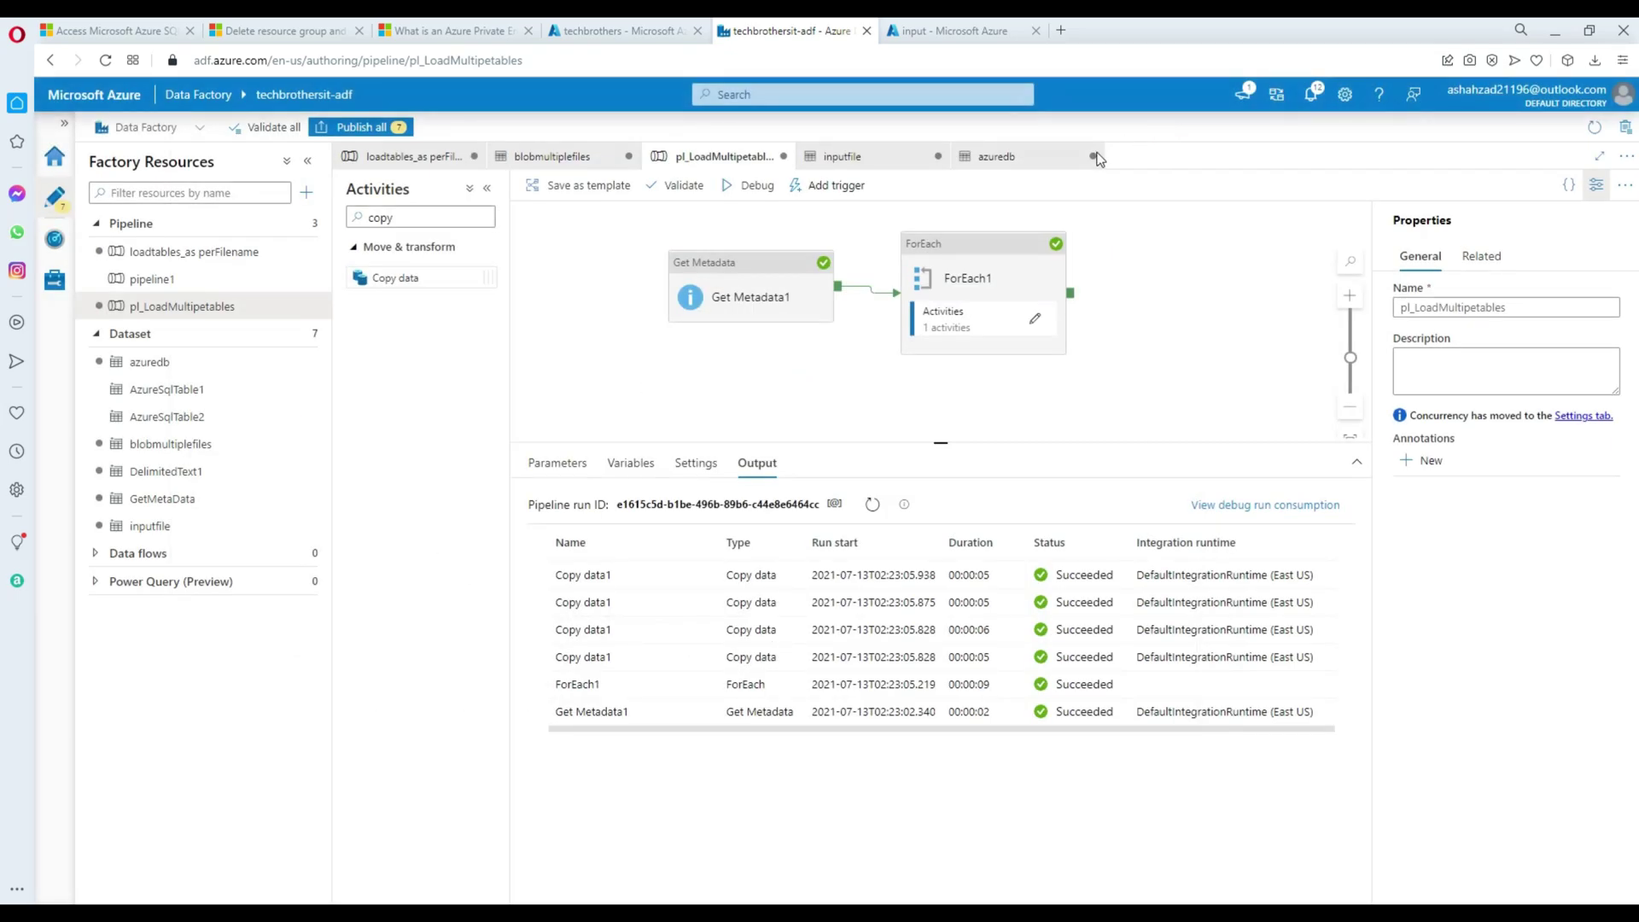
Switch to SQL Server Management Studio, refresh the techbrothersIT database and review the tables it contains.
key("alt+Tab")
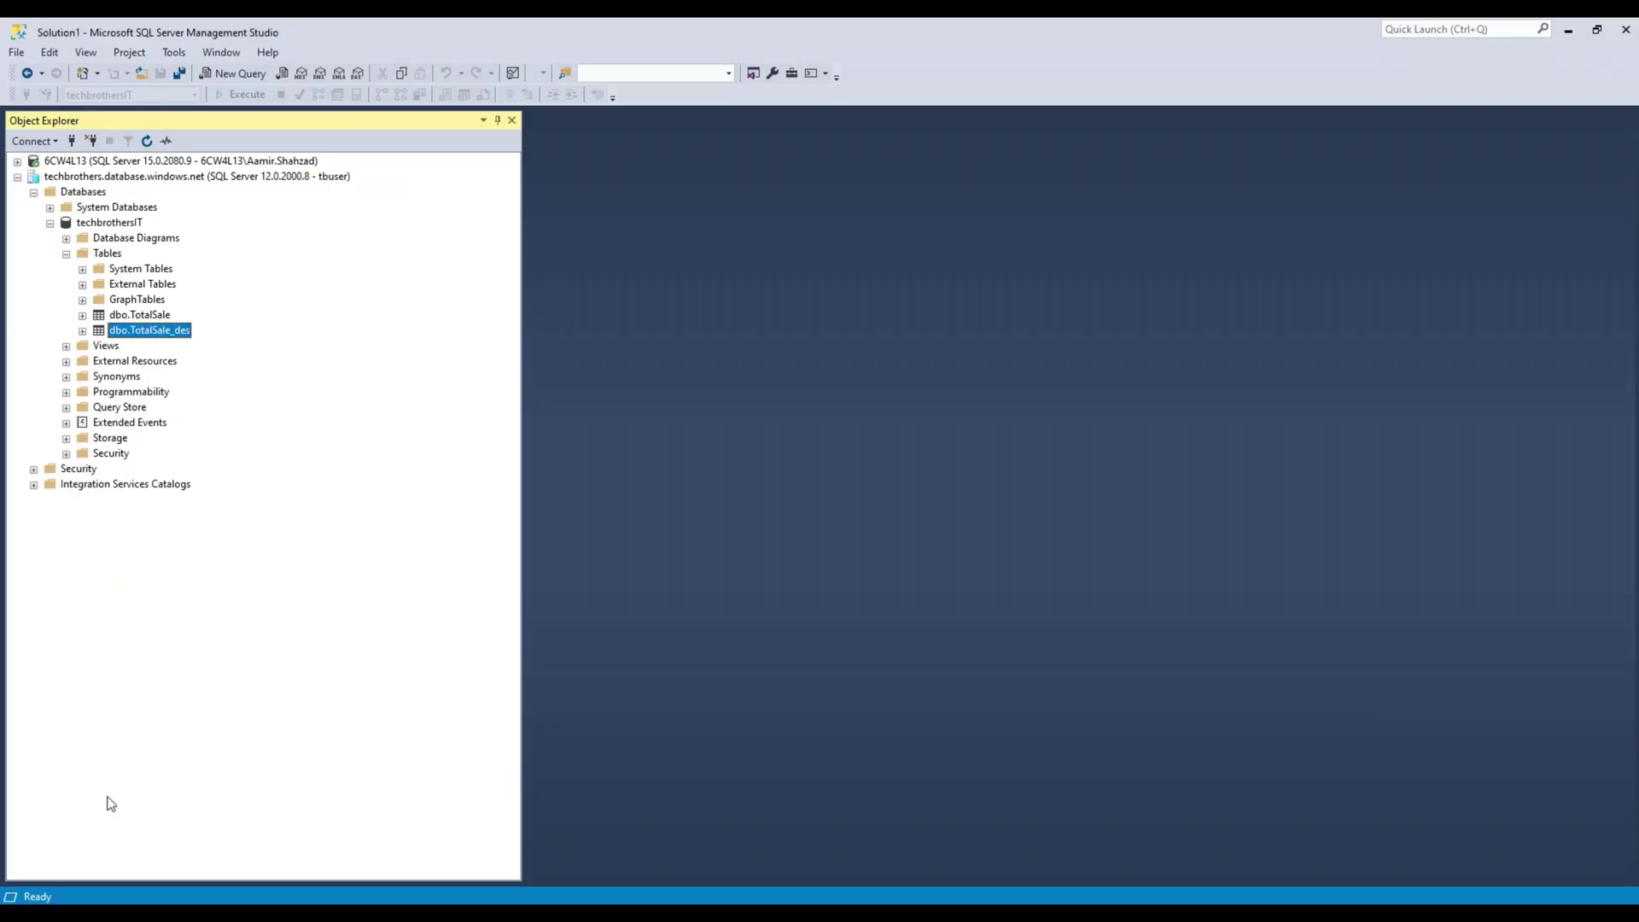
left_click(109, 226)
left_click(147, 141)
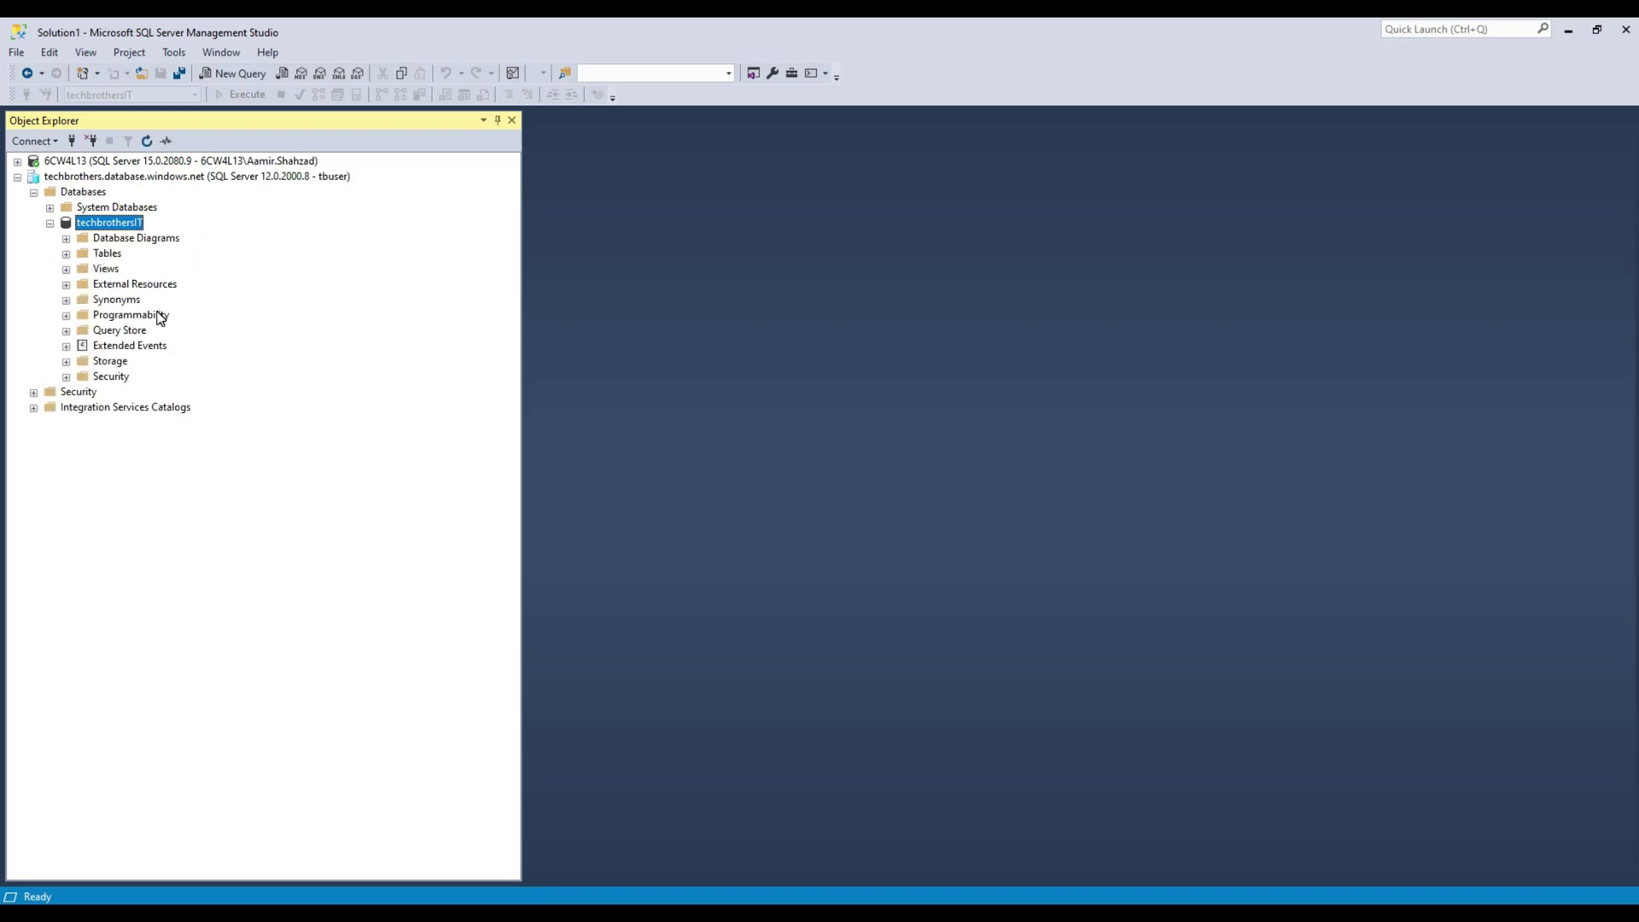
left_click(67, 254)
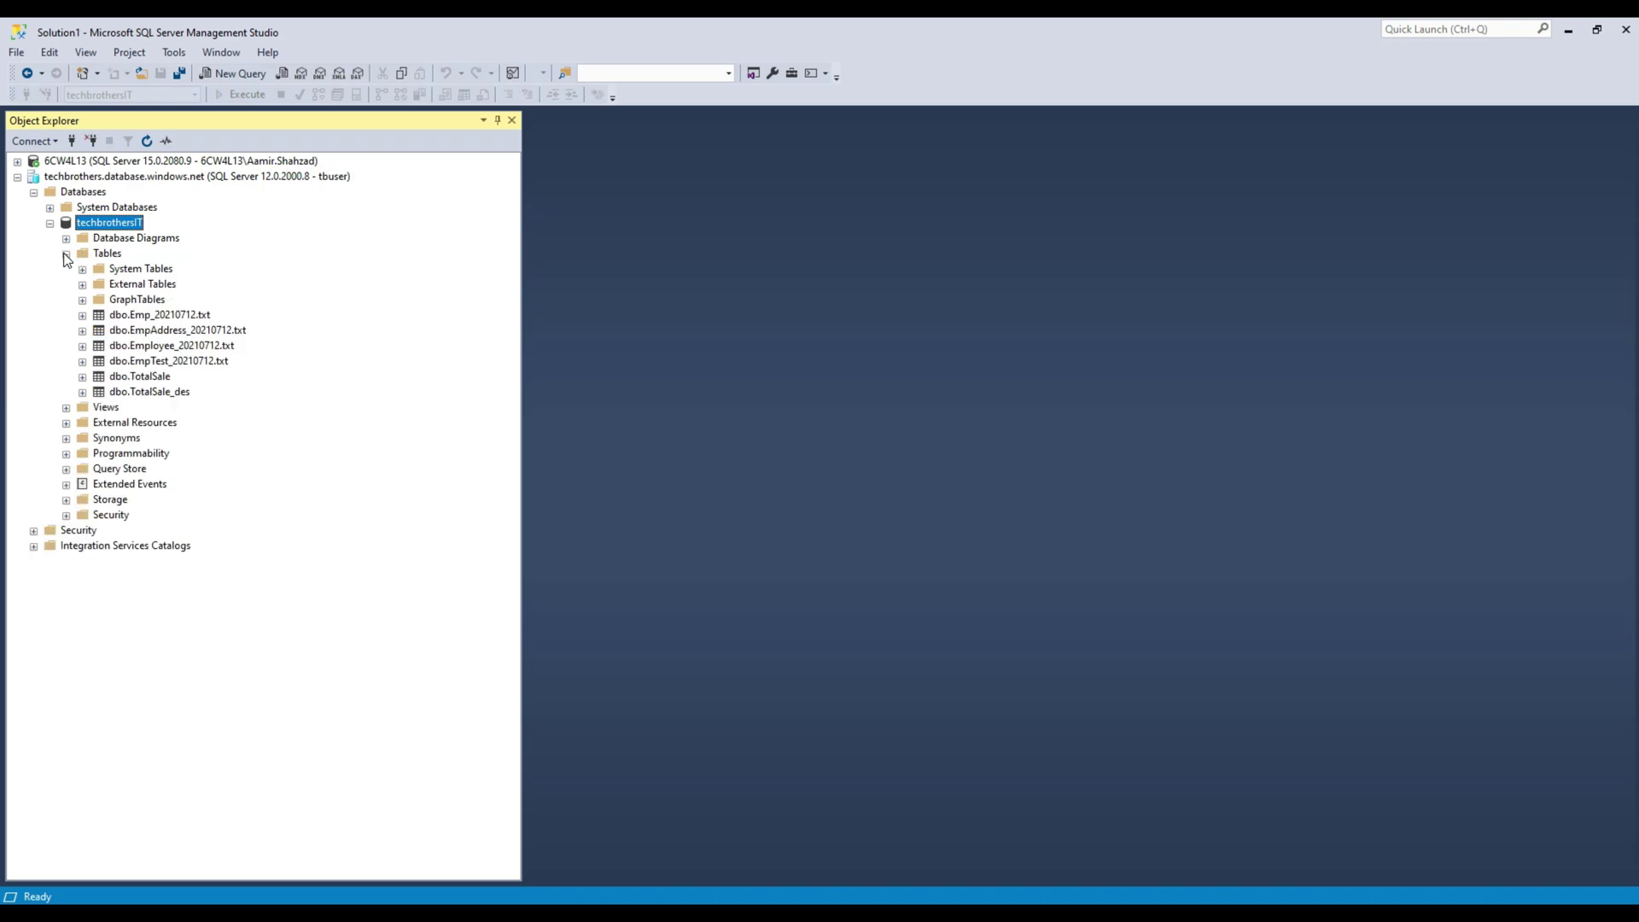
left_click(190, 318)
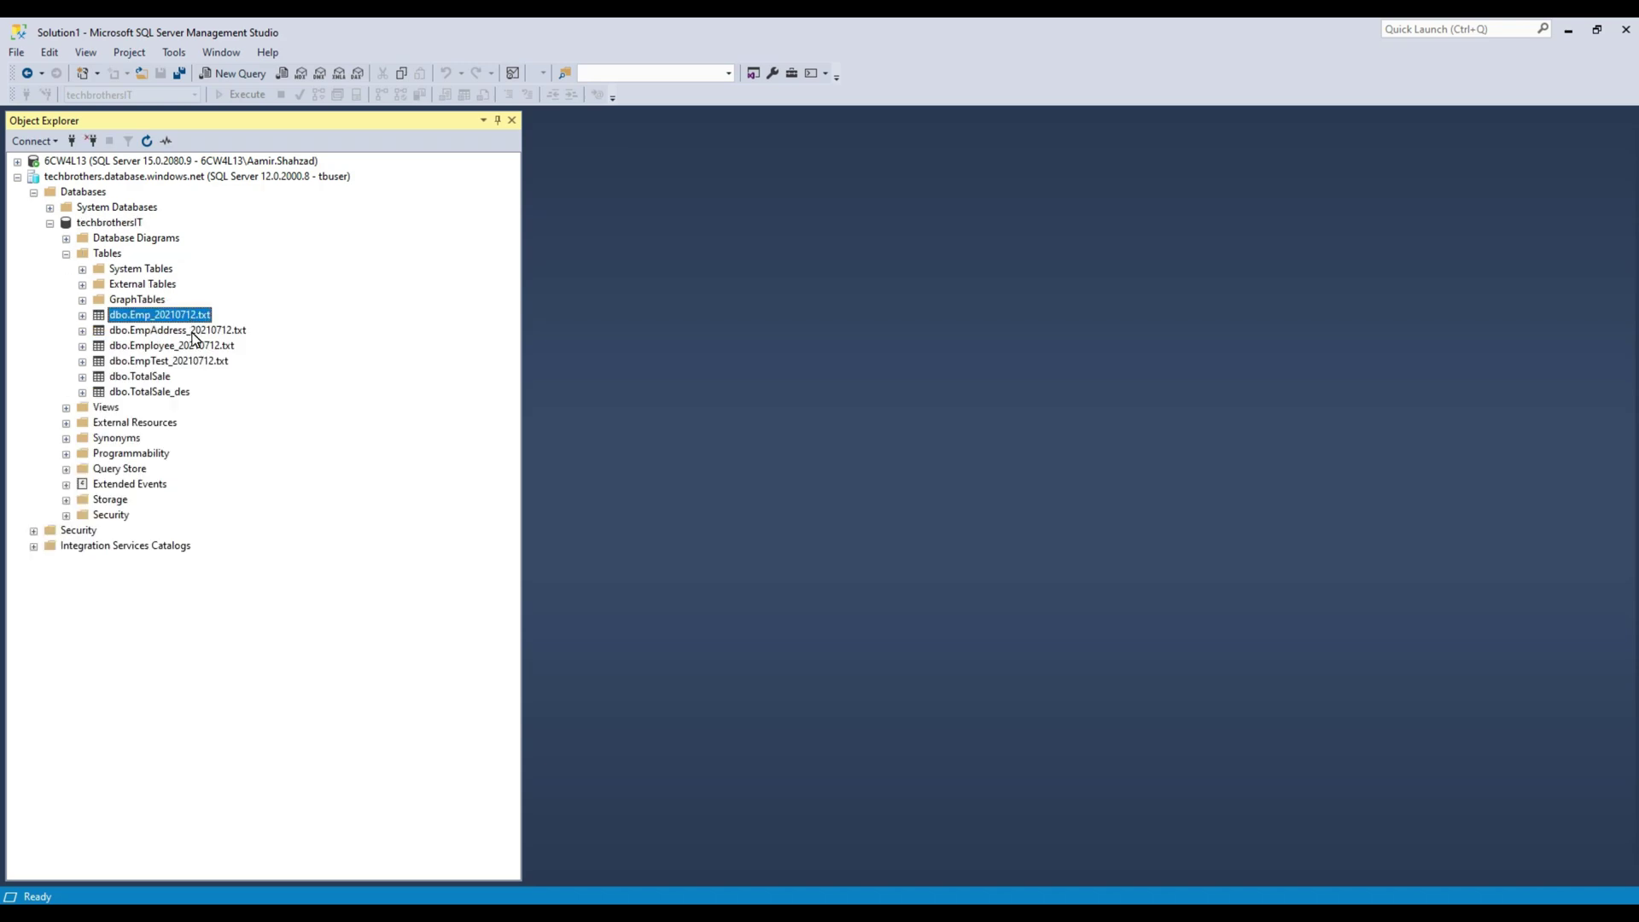
left_click(196, 350)
left_click(193, 360)
left_click(175, 378)
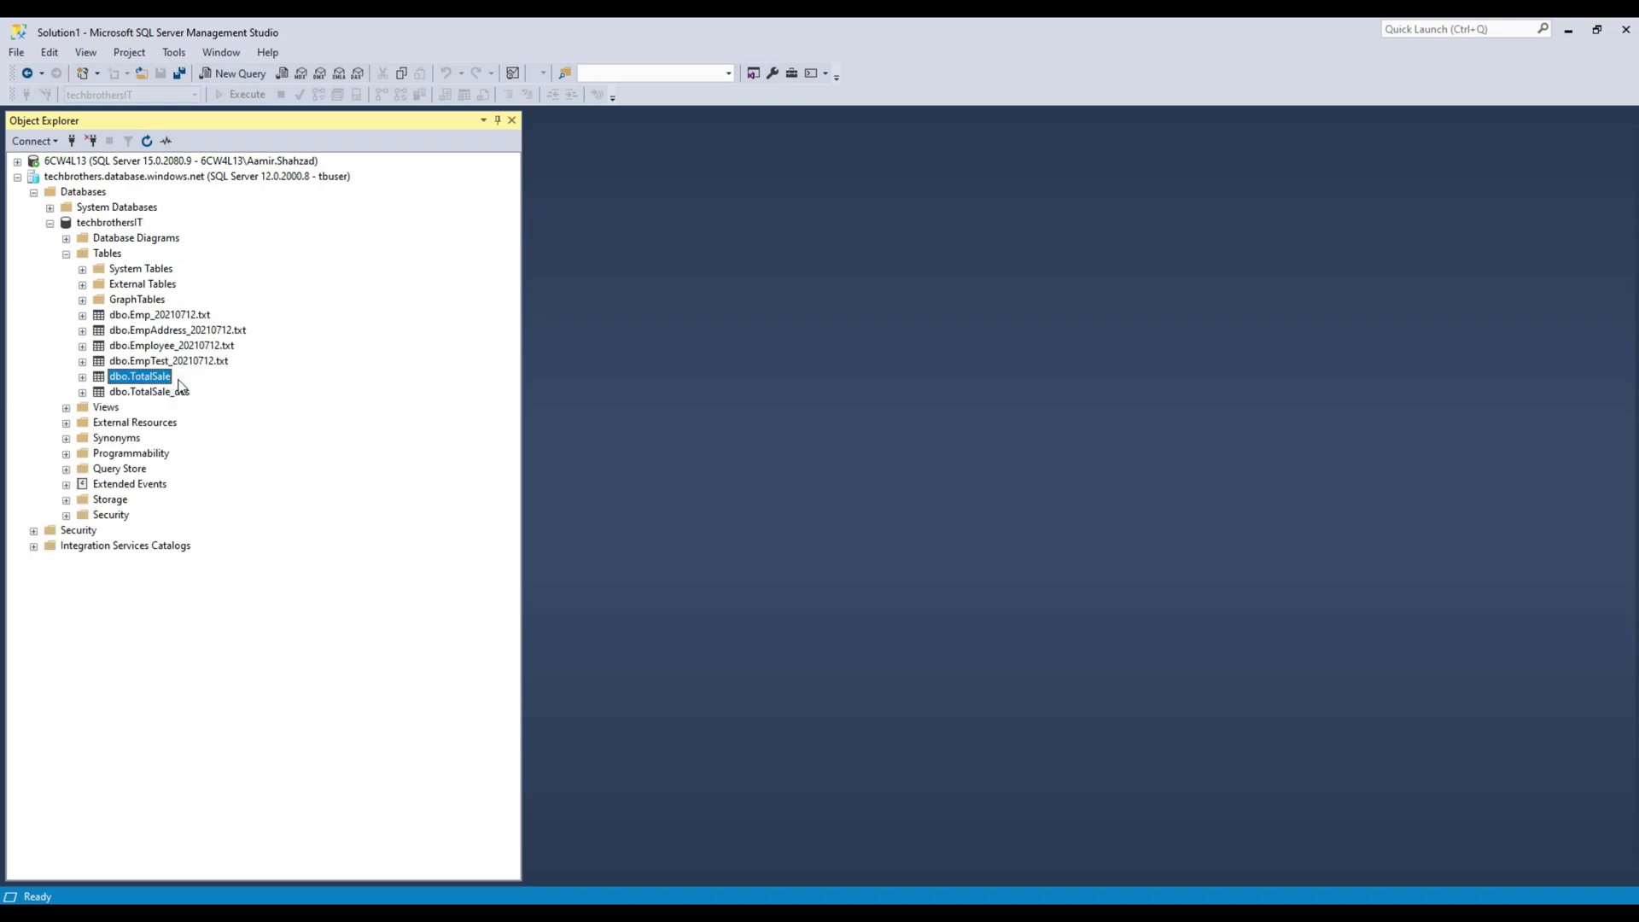
Query the top 1000 rows of dbo.Emp_20210712.txt and review the loaded records.
left_click(183, 316)
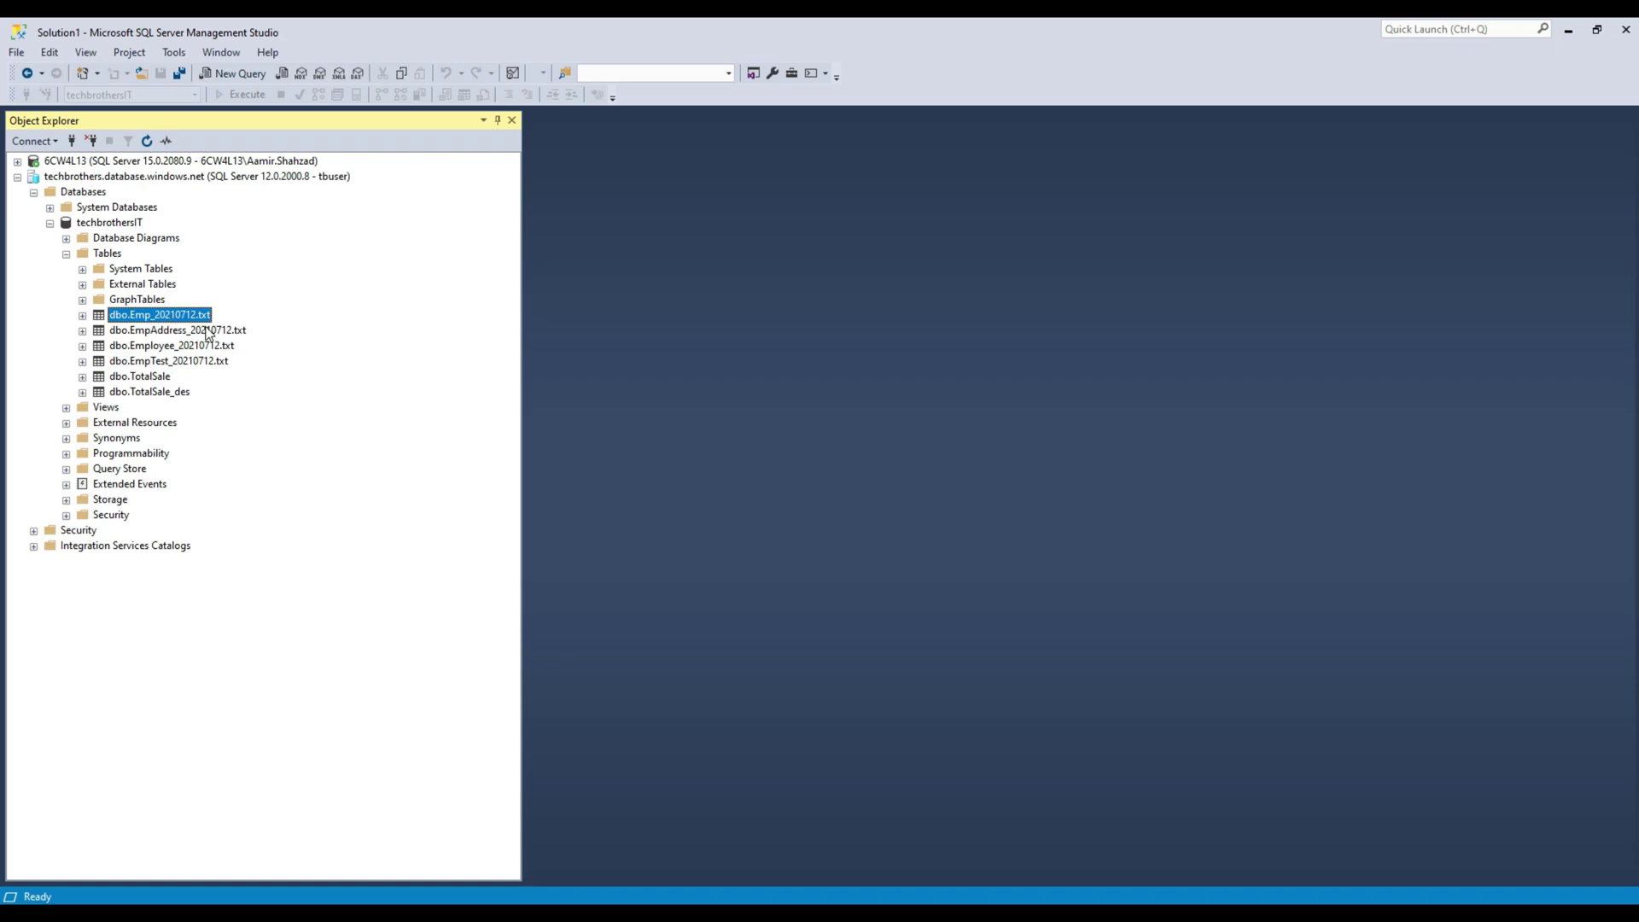
right_click(209, 320)
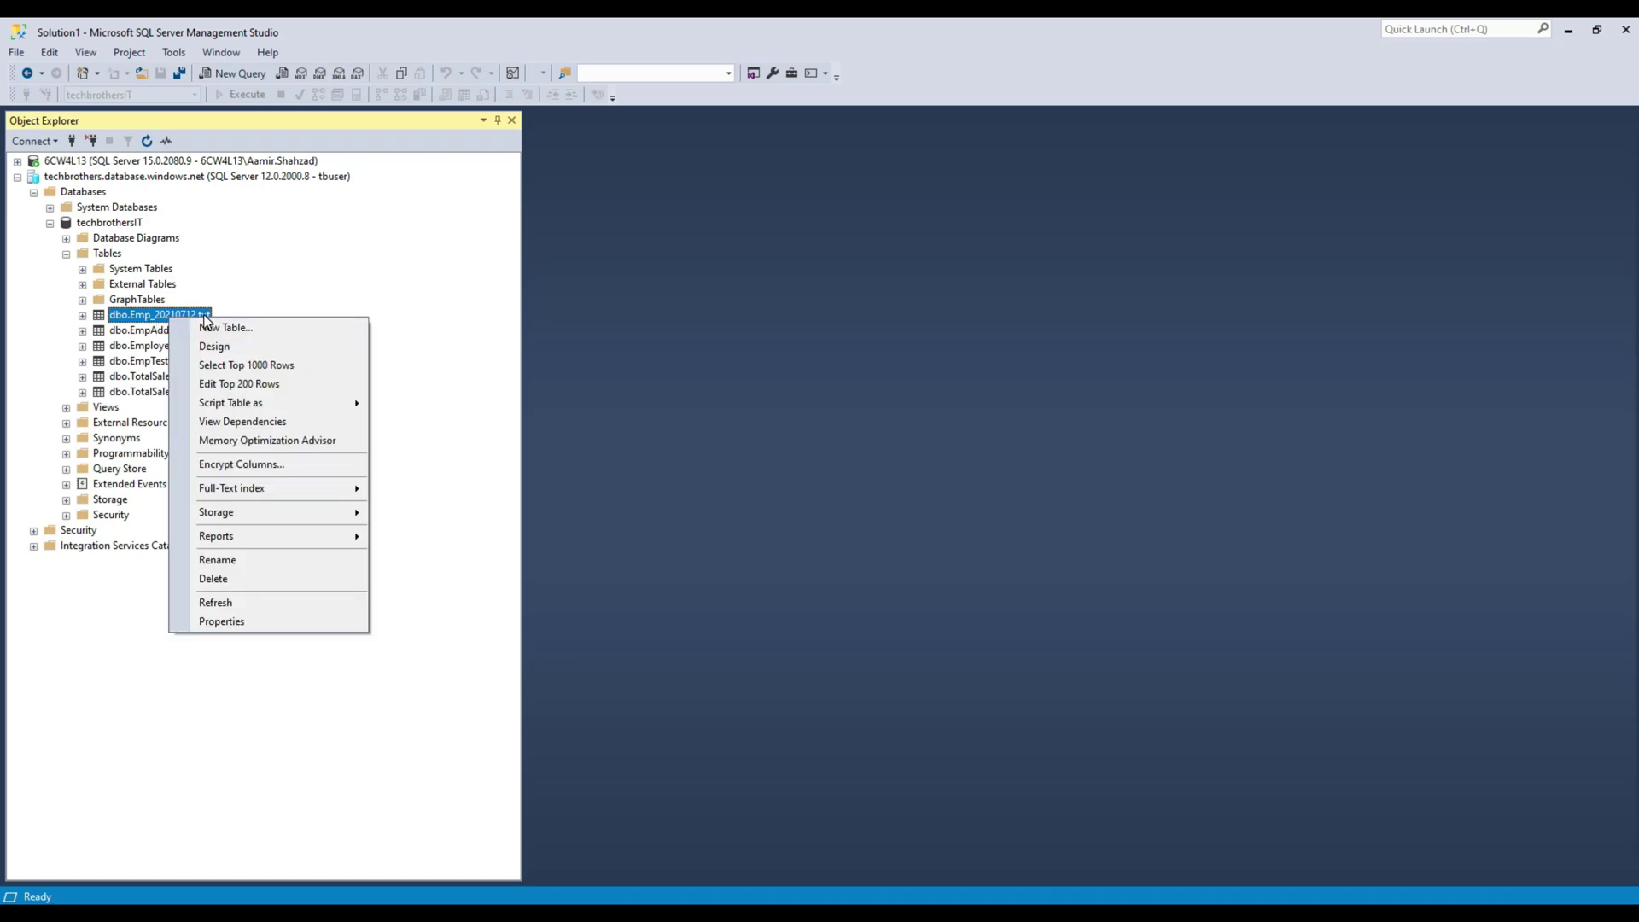
left_click(259, 365)
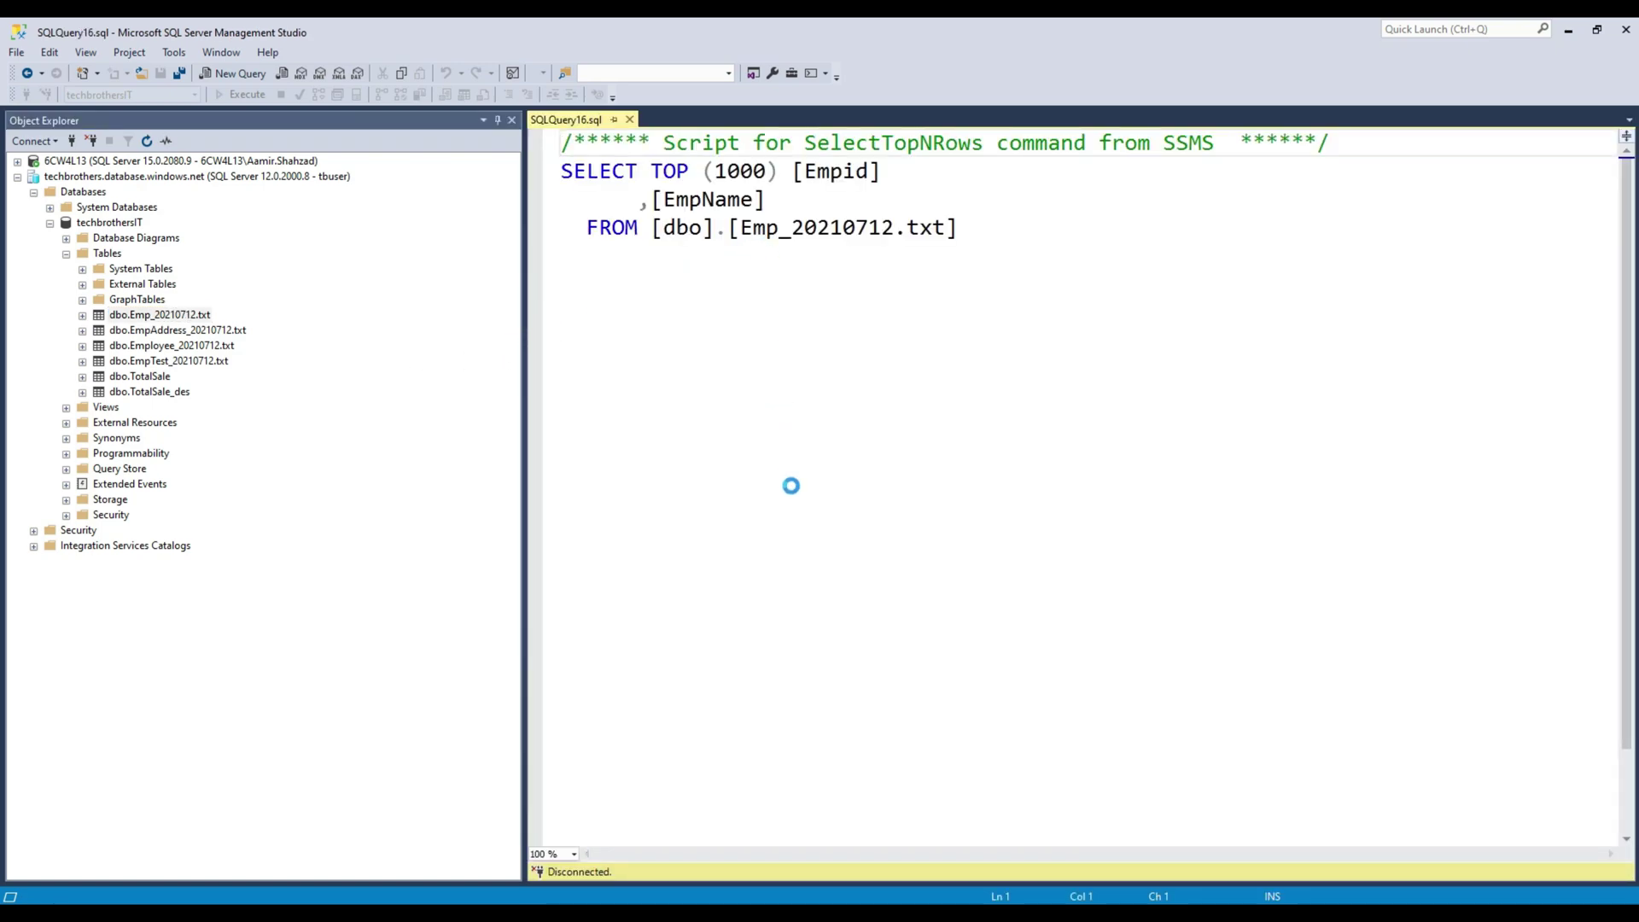
left_click_drag(571, 552, 628, 575)
left_click(275, 422)
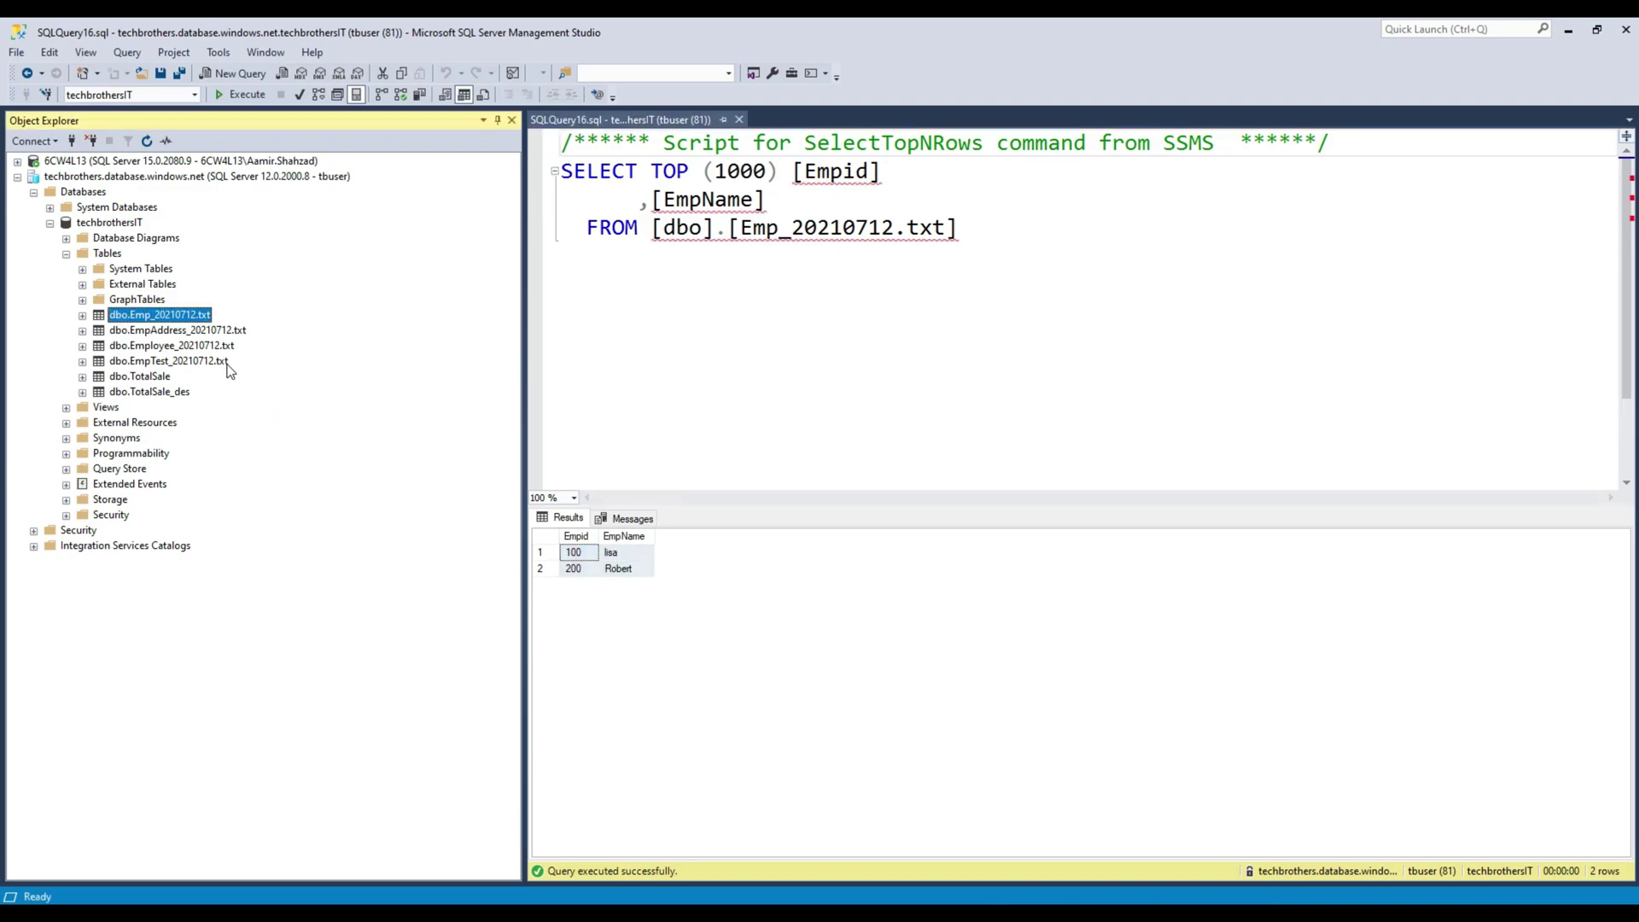
Query the top 1000 rows of dbo.EmpAddress_20210712.txt and examine the employee name and Address columns.
left_click(191, 332)
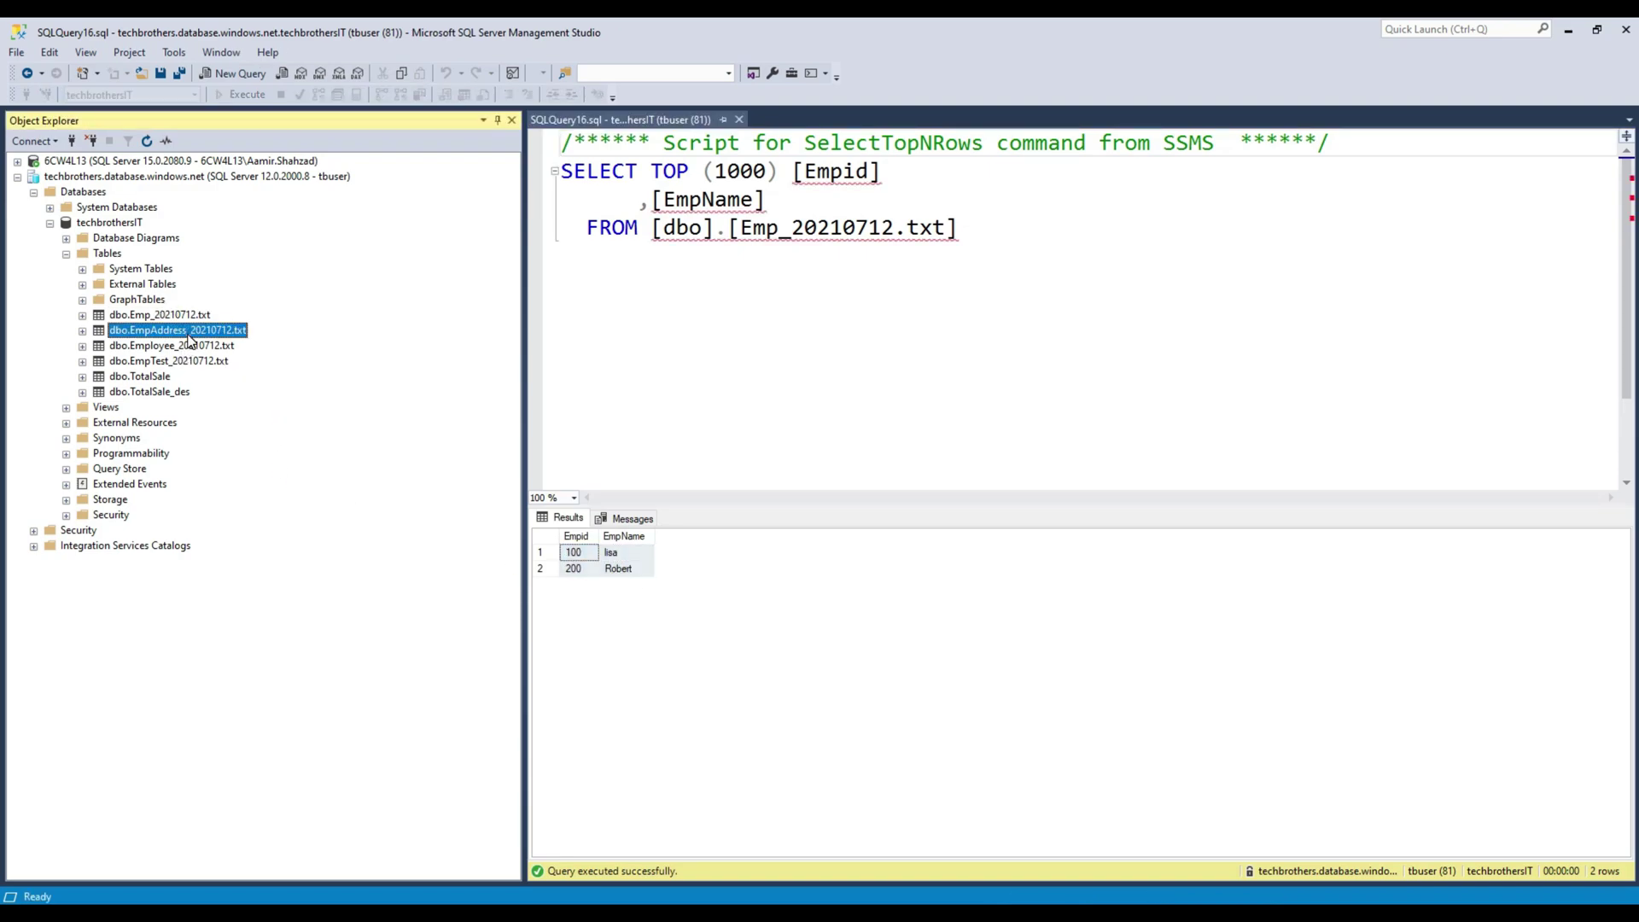
right_click(240, 339)
left_click(276, 378)
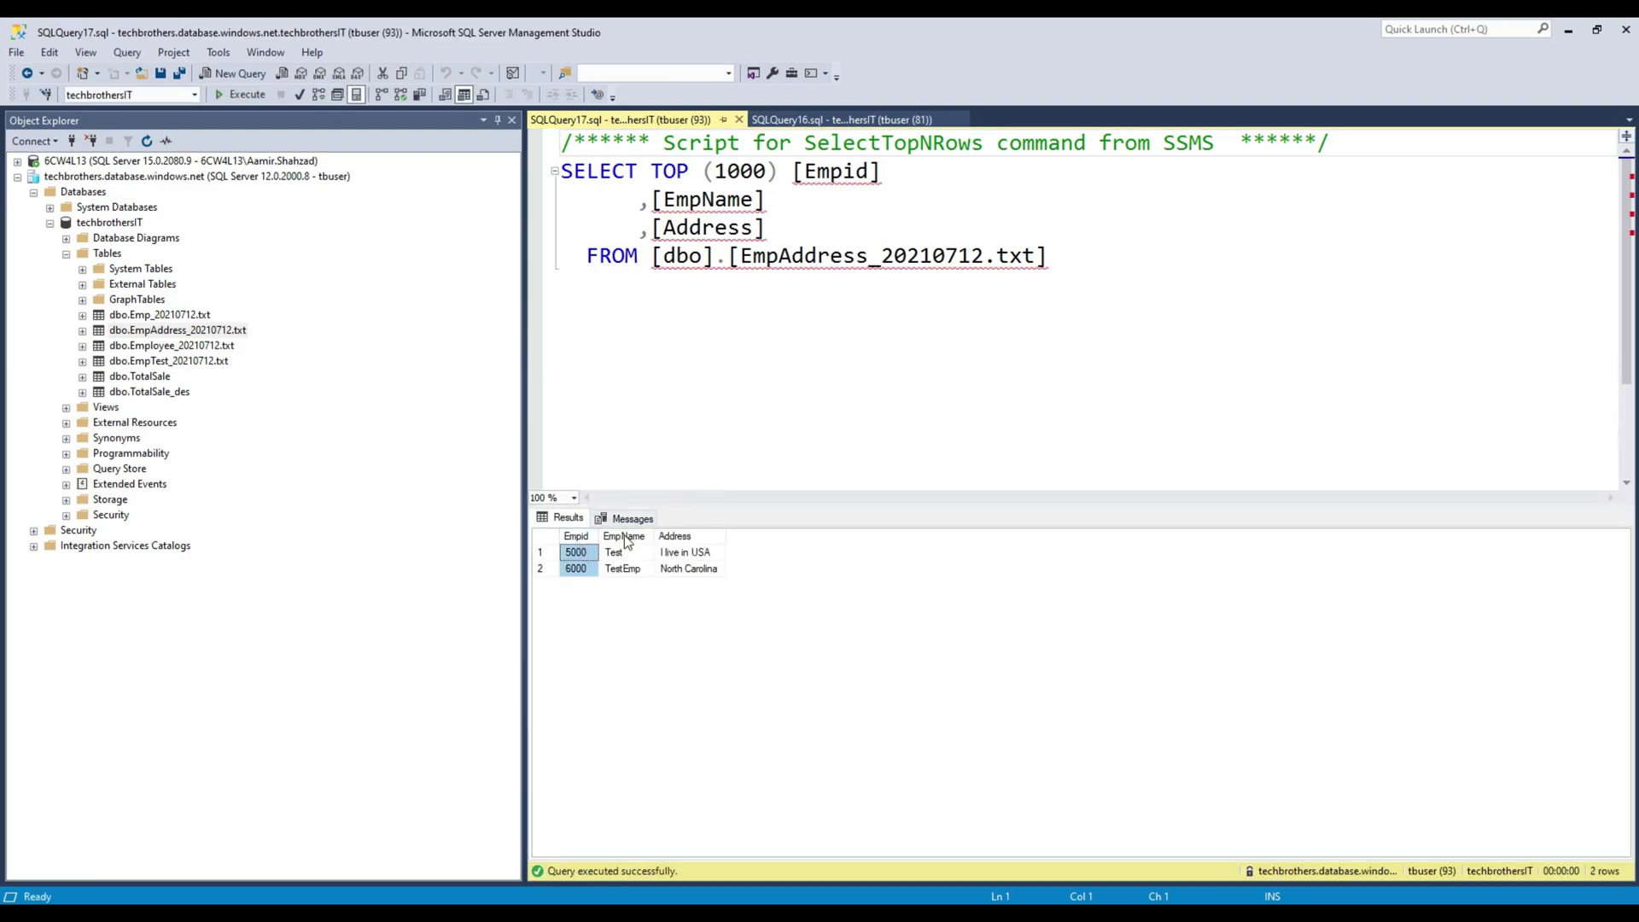
mouse_move(608, 553)
left_mouse_down()
mouse_move(644, 570)
mouse_move(689, 562)
left_mouse_up()
left_click(687, 569)
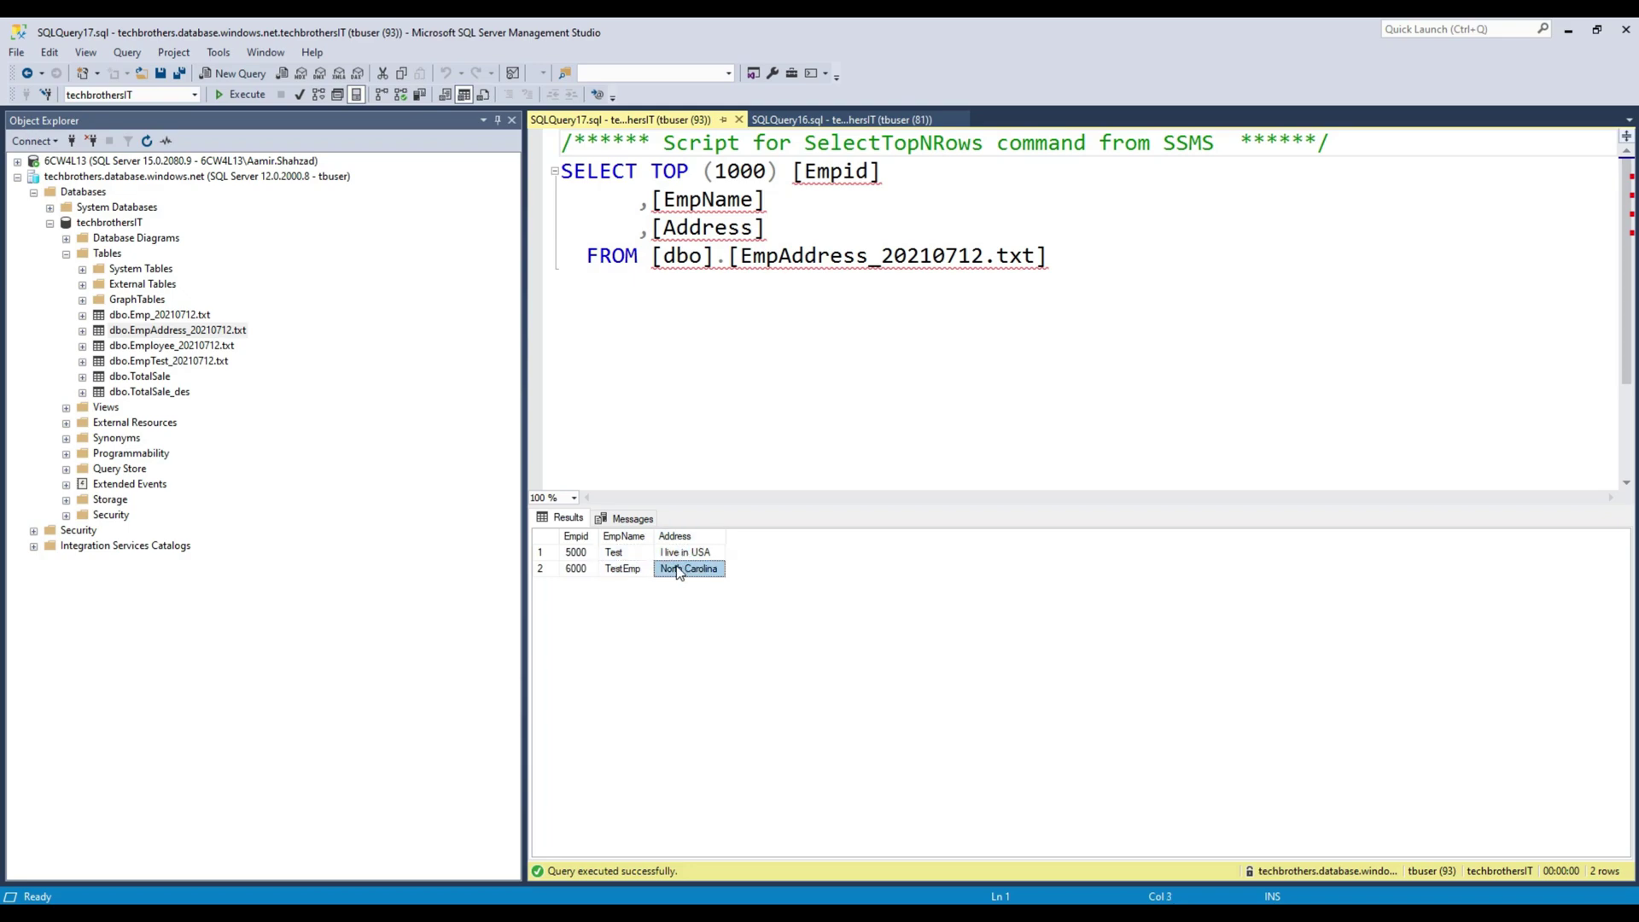
Compare the table names dbo.Employee_20210712.txt and dbo.EmpTest_20210712.txt in the database's table list.
left_click(203, 346)
left_click(201, 360)
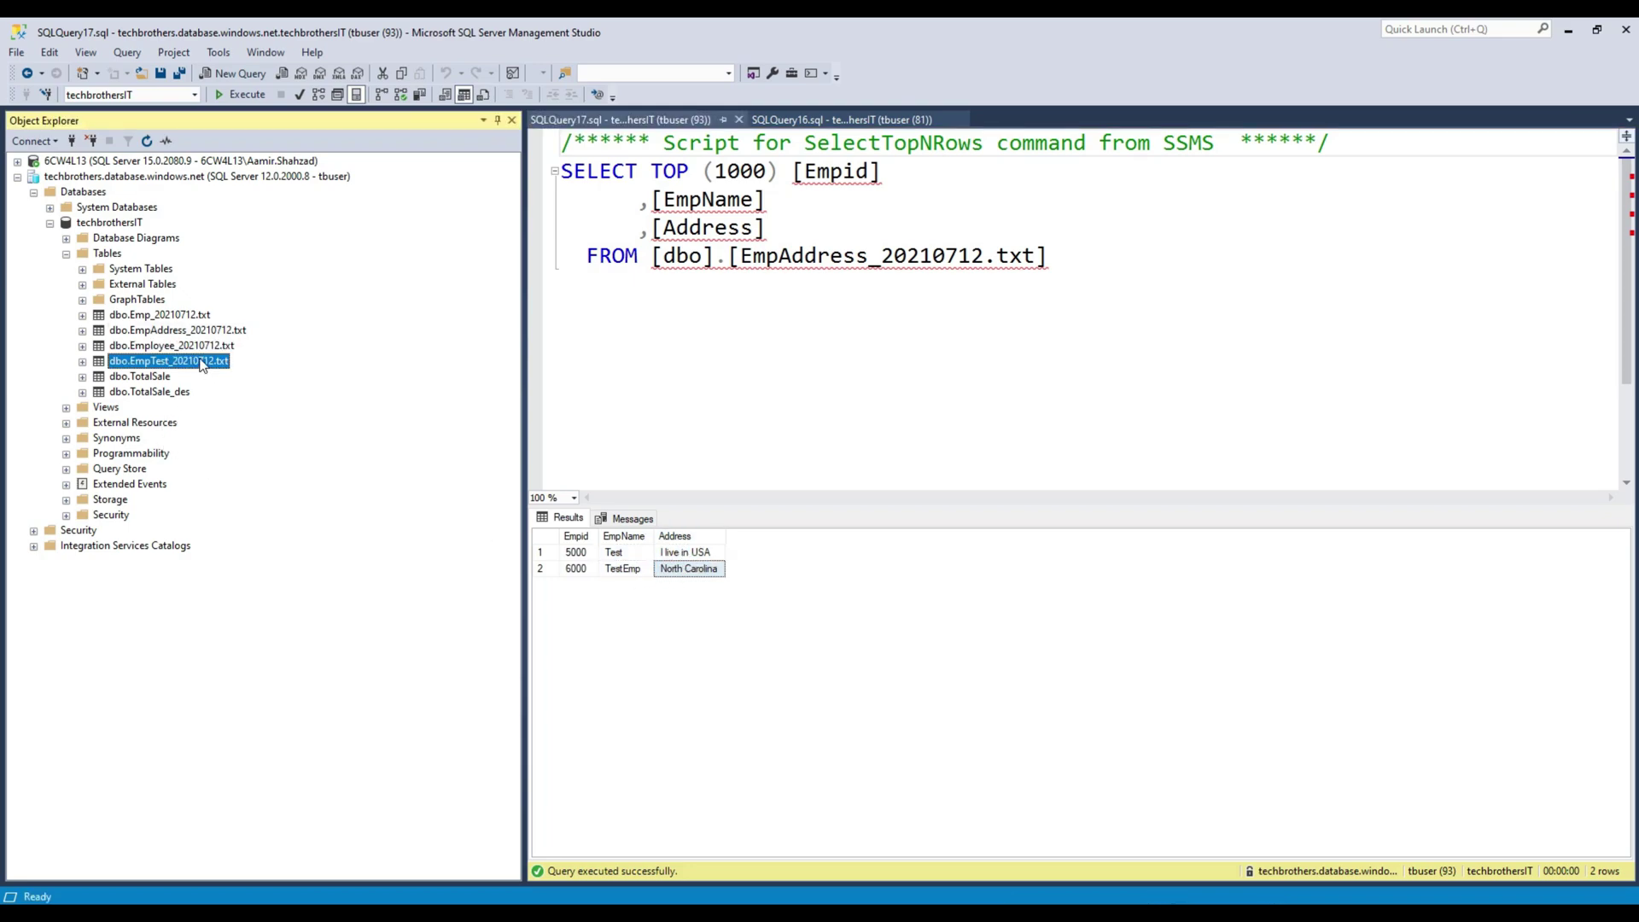
left_click(199, 348)
left_click(196, 363)
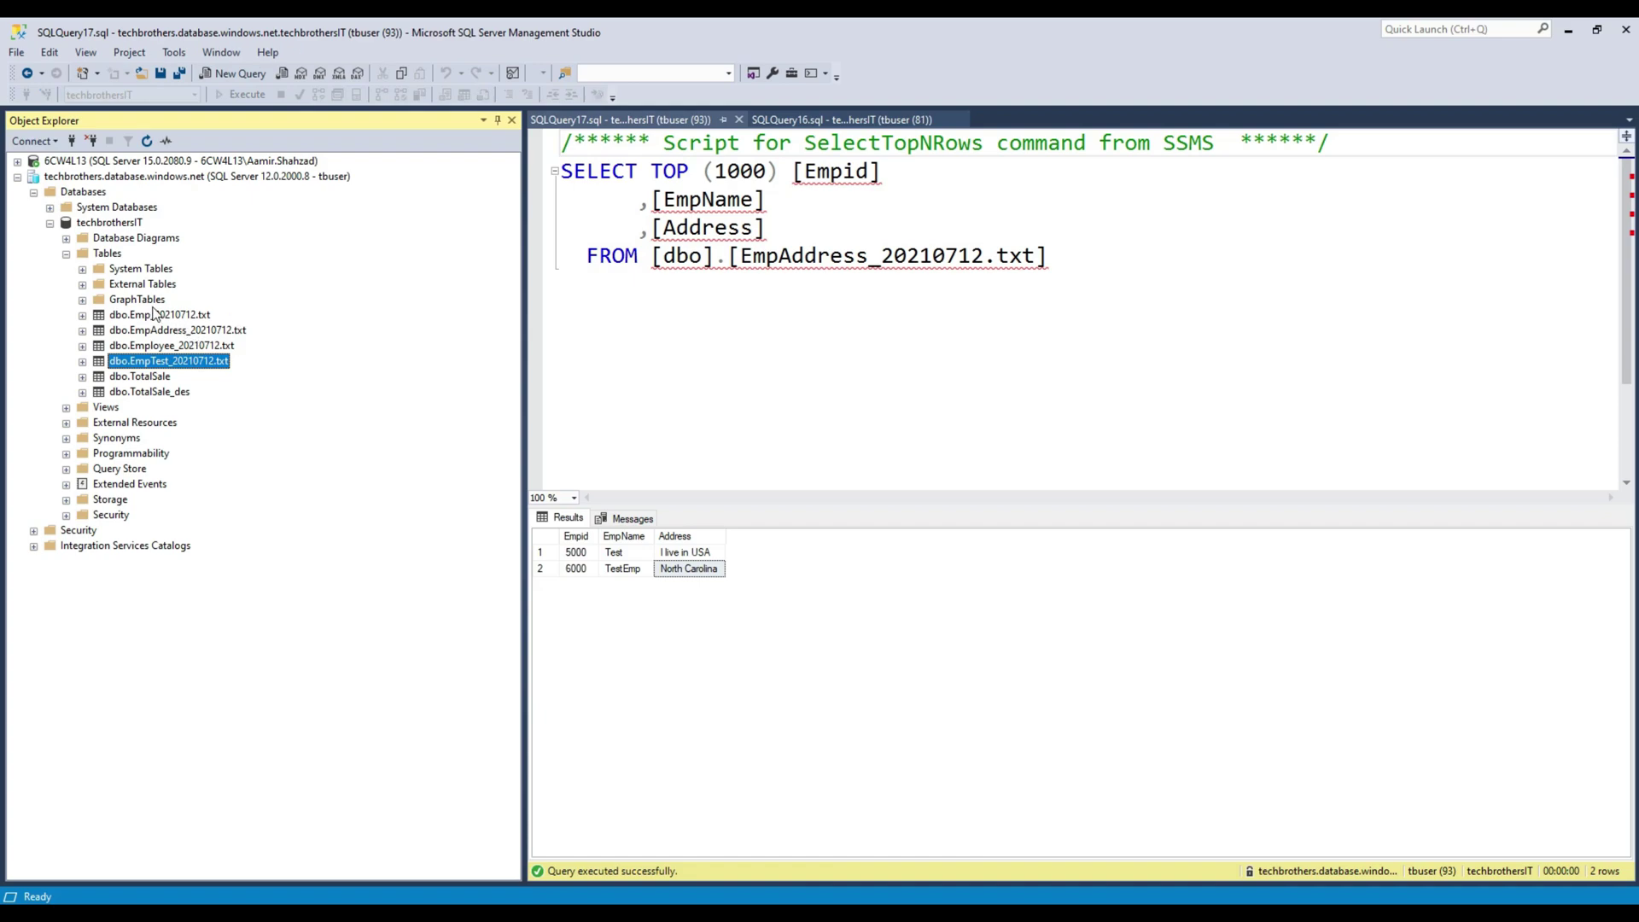
left_click(712, 333)
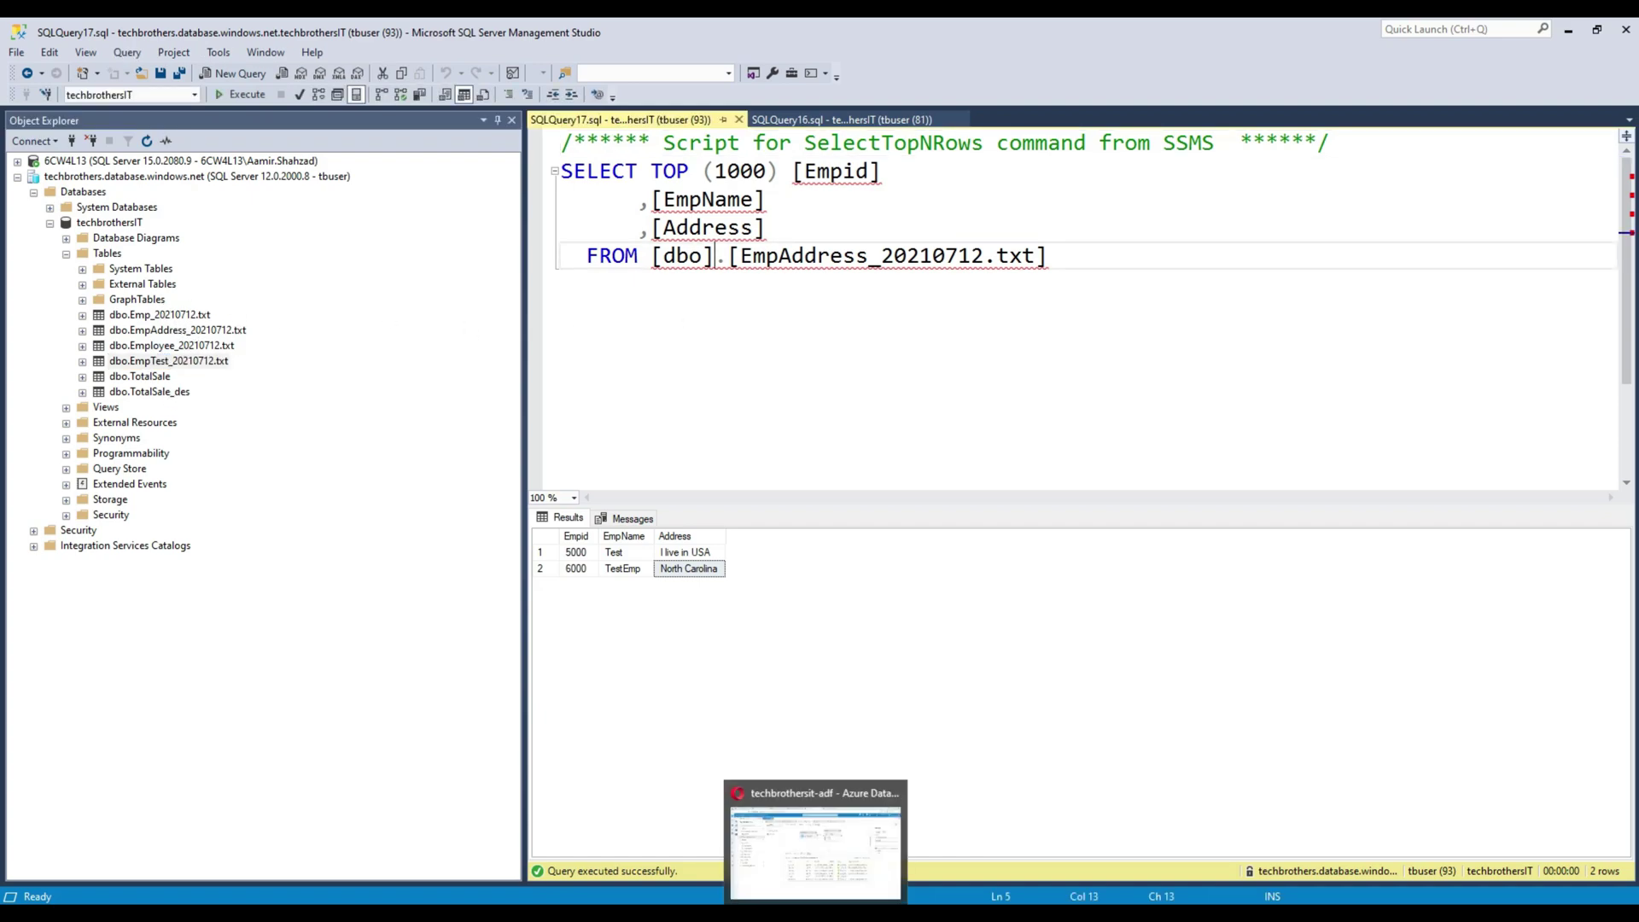
Switch back to Azure Data Factory and open the sink settings of Copy data1 inside ForEach1.
left_click(833, 841)
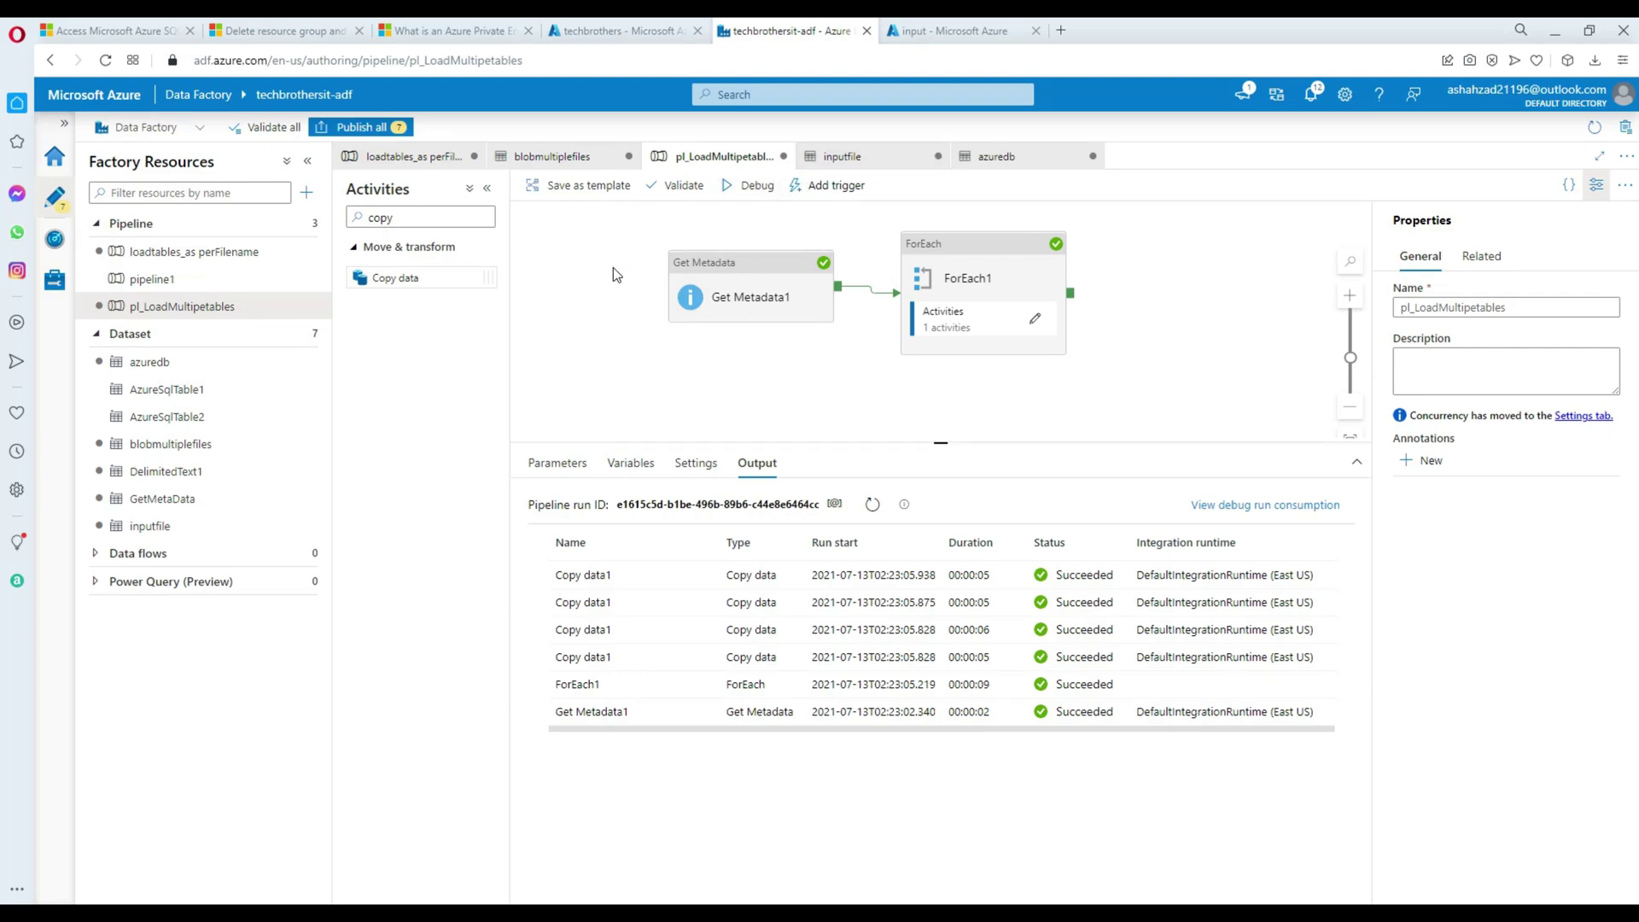
left_click(960, 252)
left_click(1034, 308)
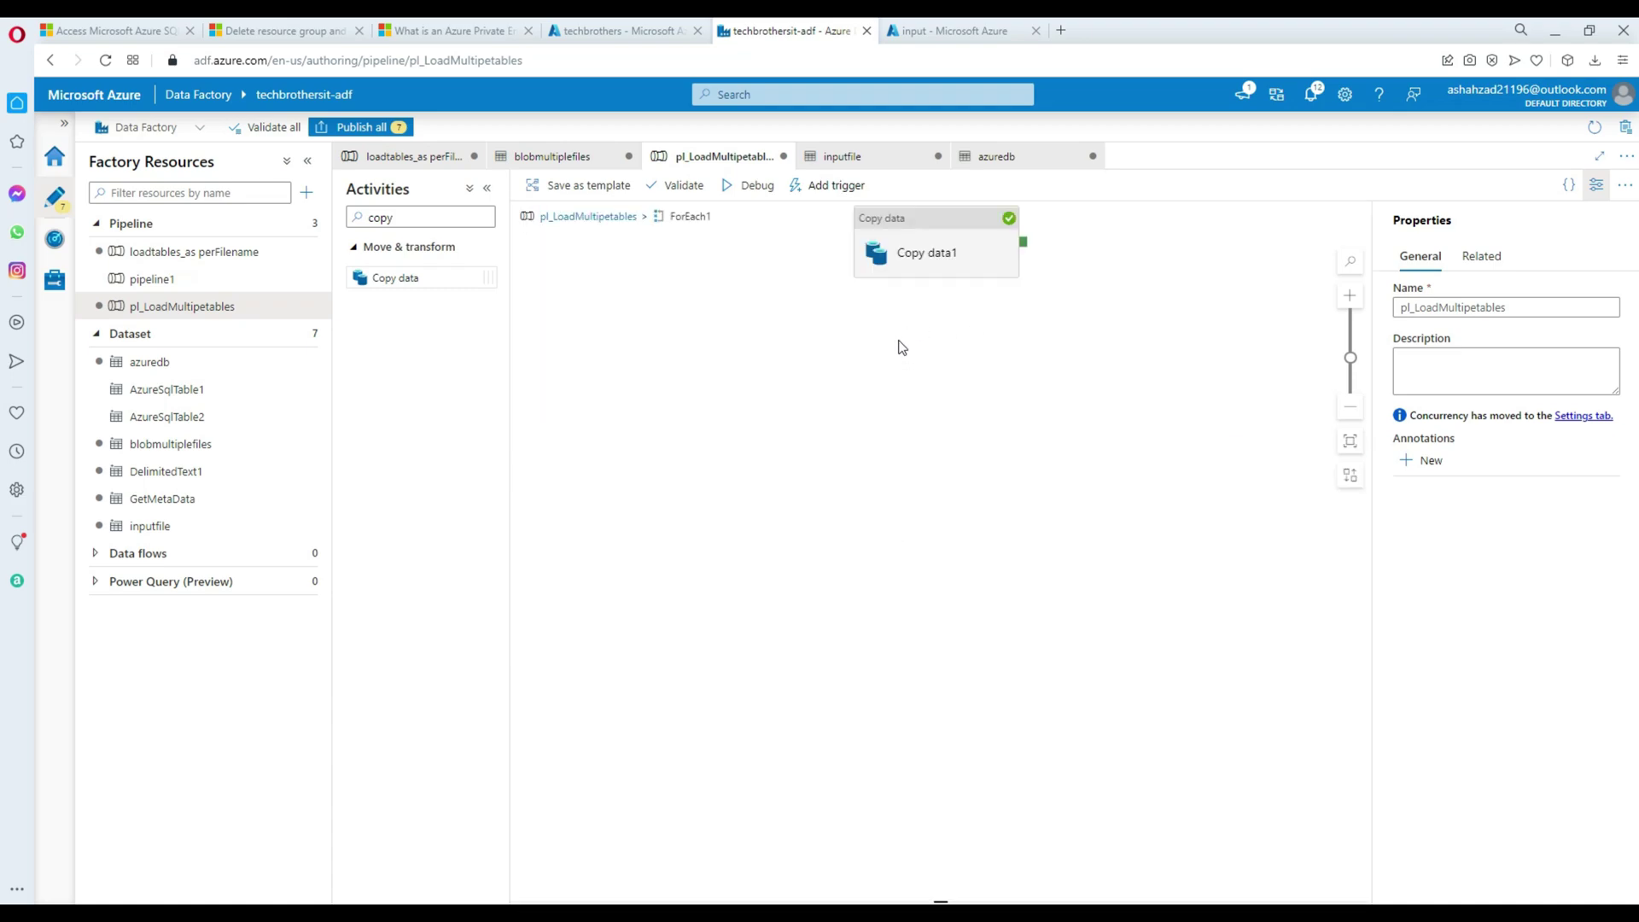
left_click(925, 227)
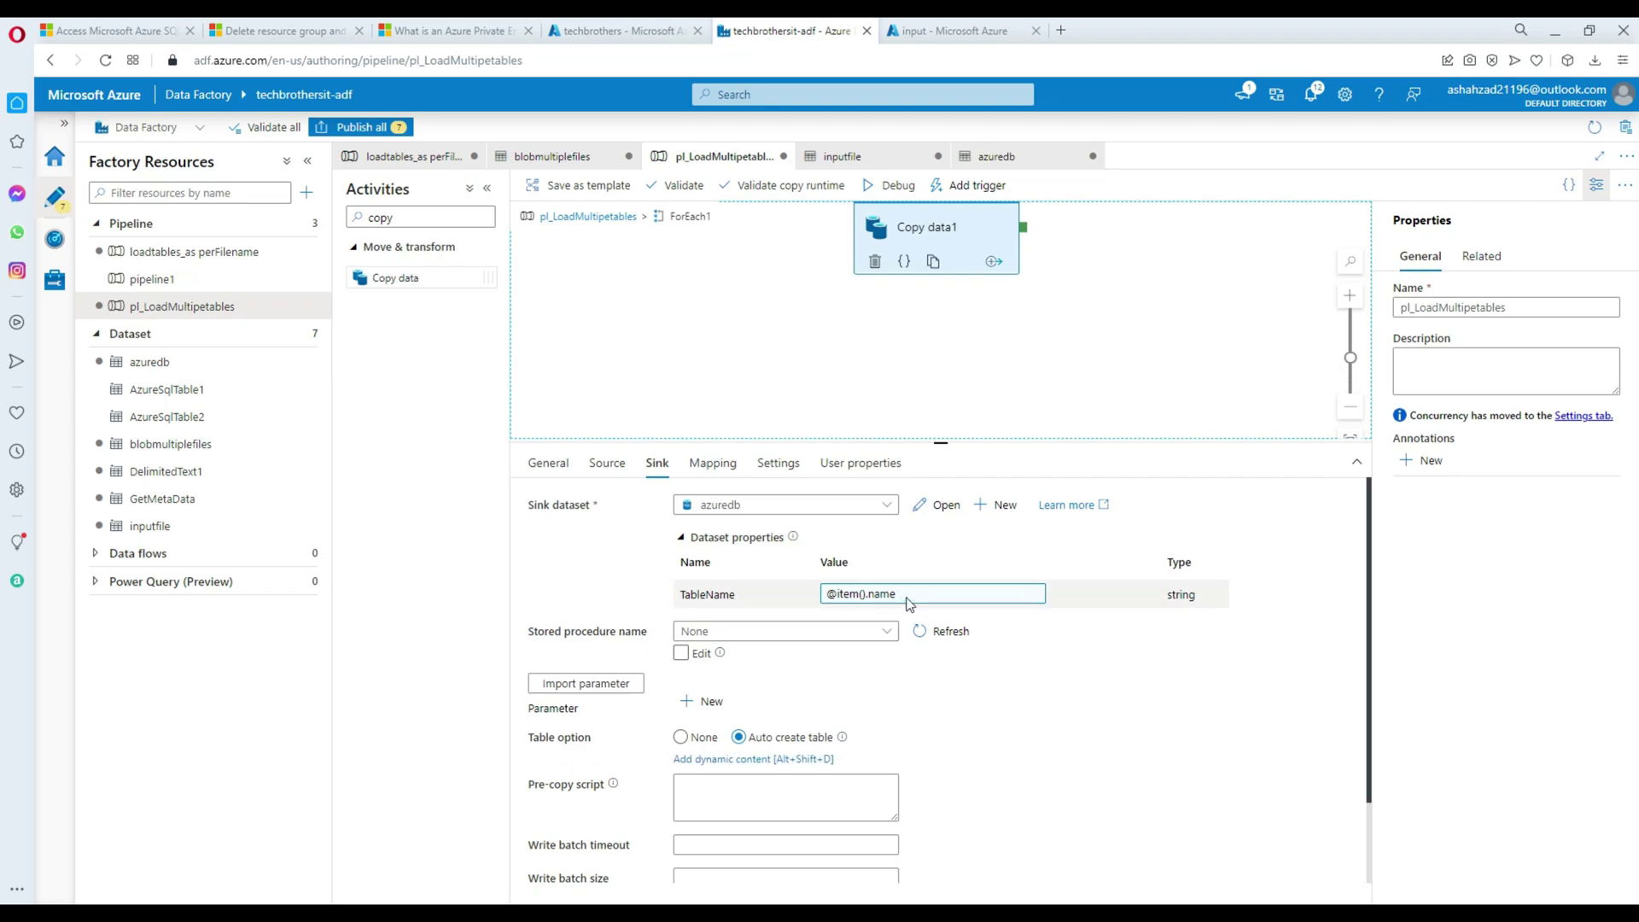
left_click(935, 592)
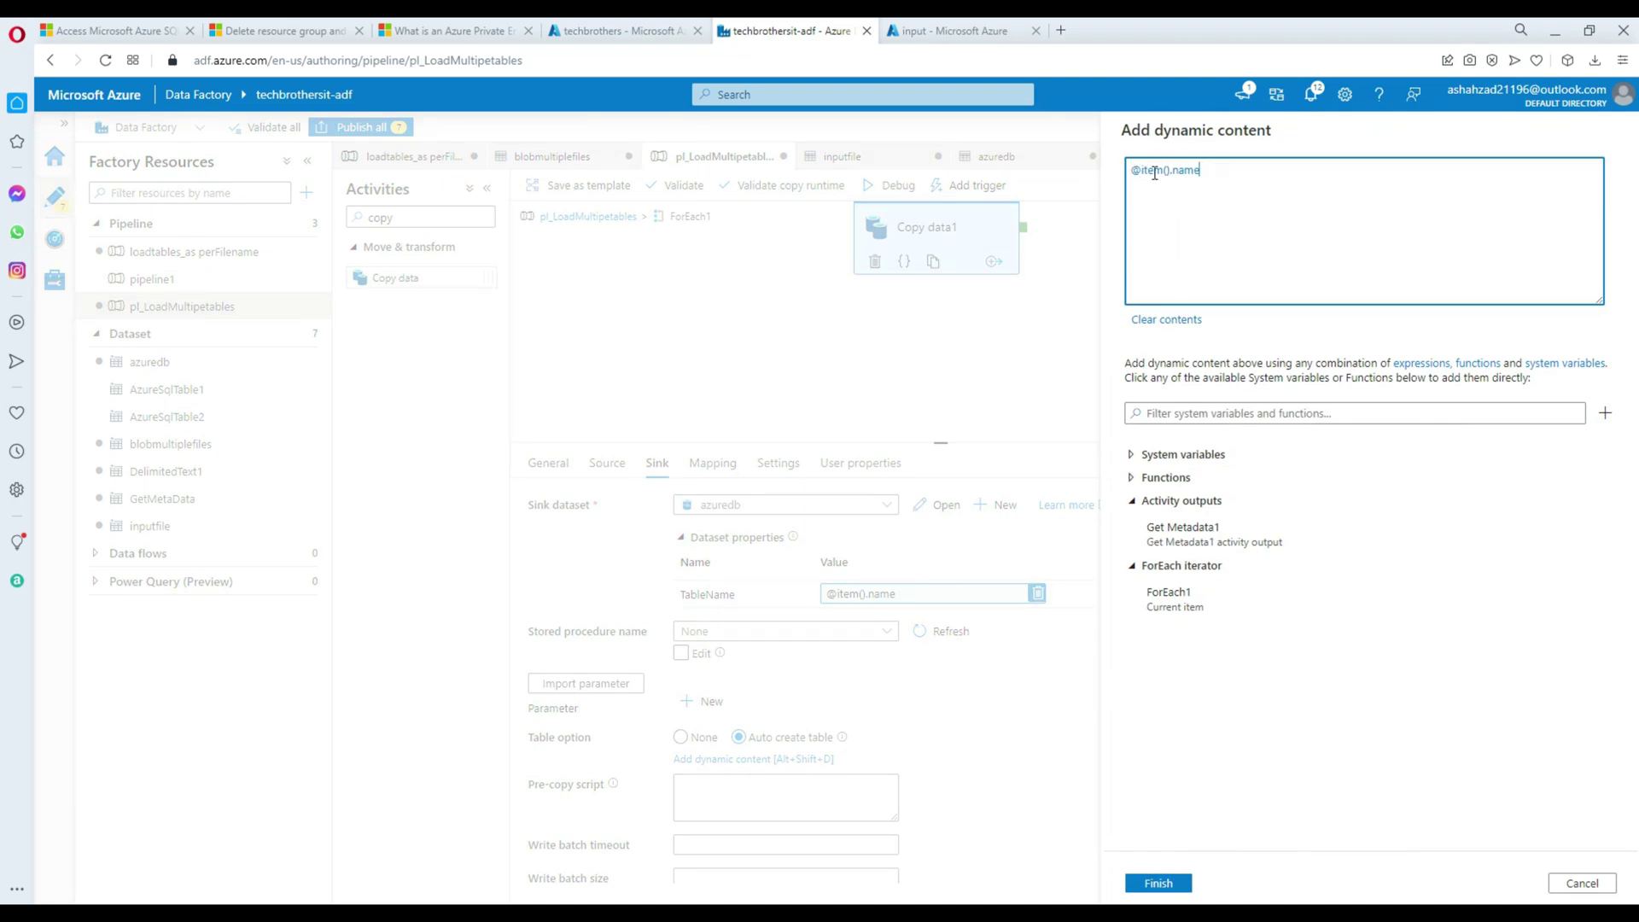
left_click(1158, 884)
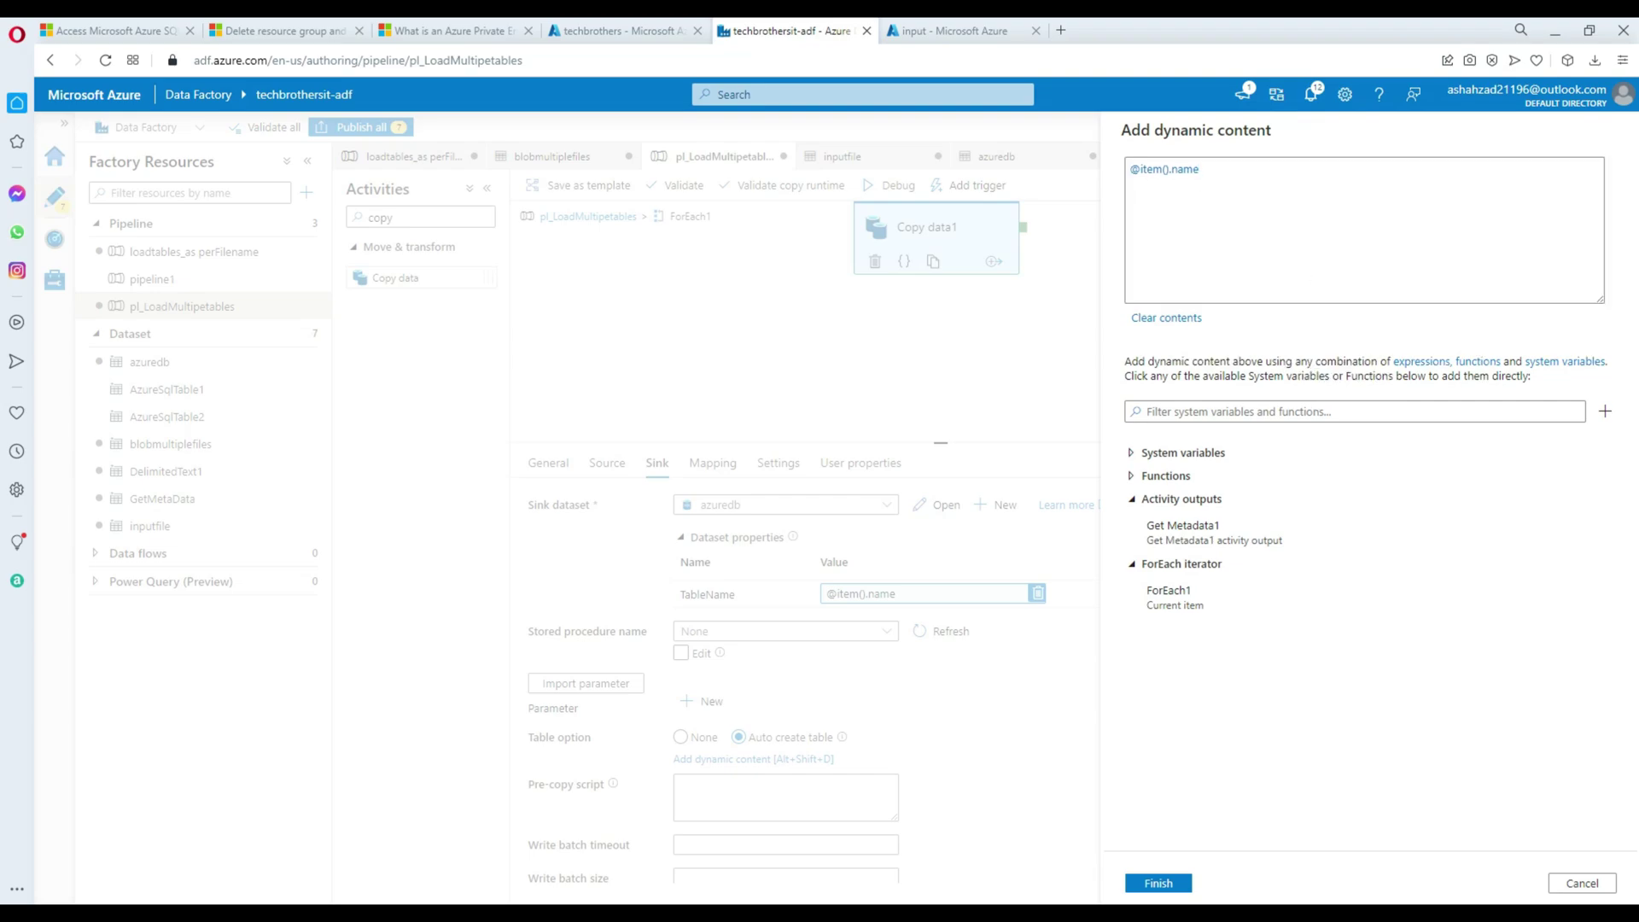
left_click(1175, 174)
key("ctrl+a")
key("ctrl+v")
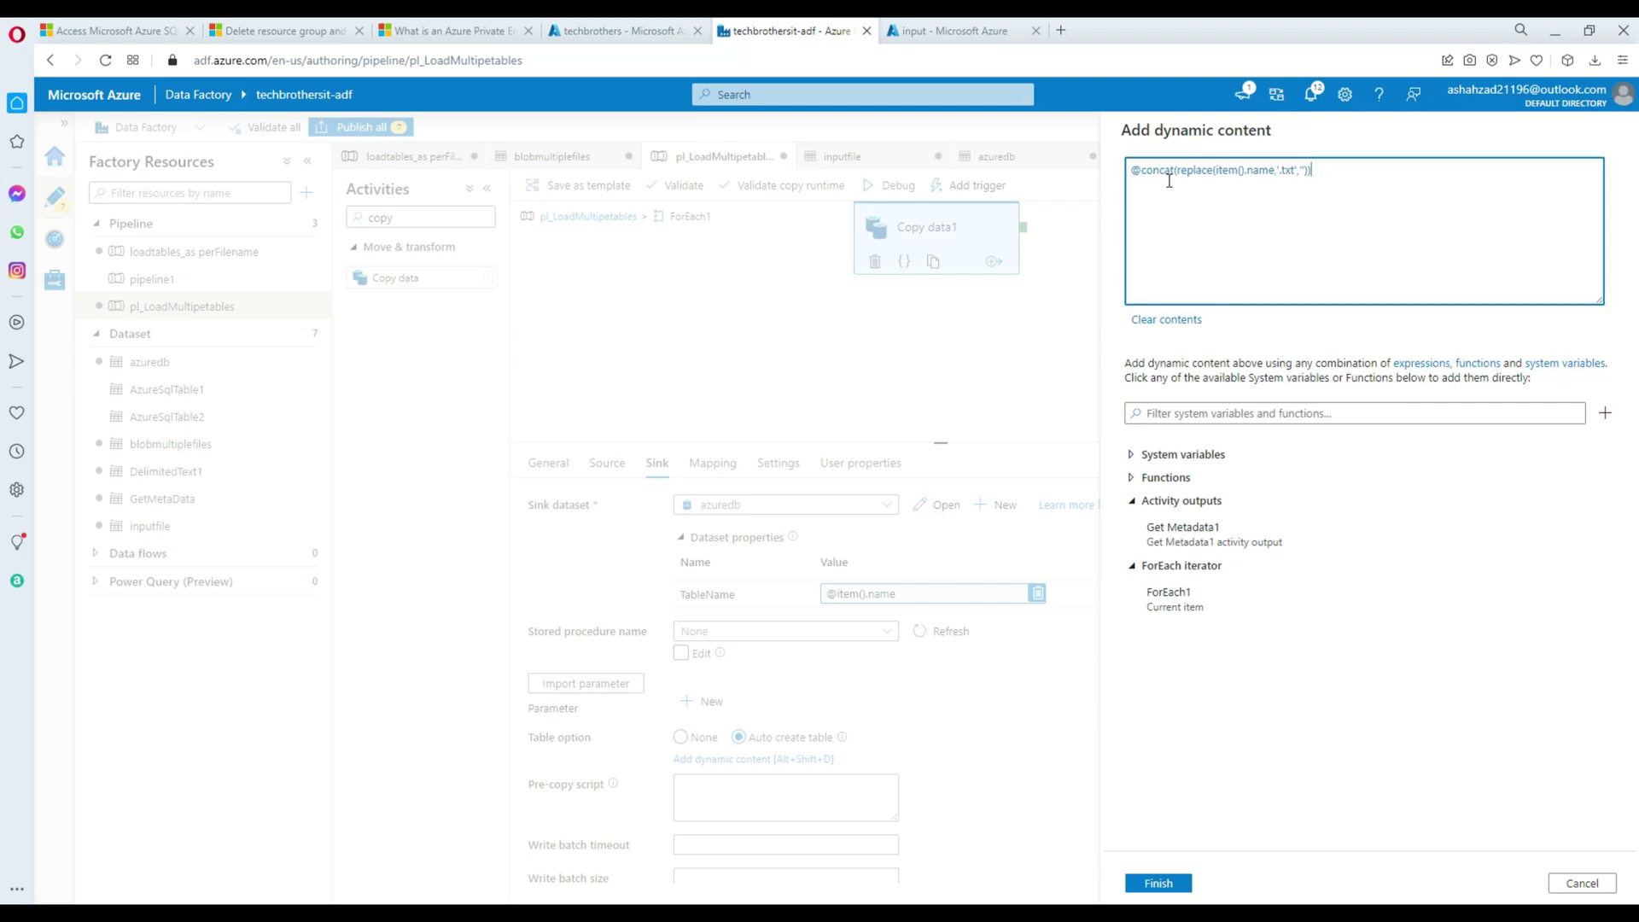
double_click(1176, 173)
left_click_drag(1177, 173, 1240, 175)
key("ctrl+z")
left_click(1210, 172)
double_click(1179, 170)
key("Delete")
left_click(1254, 169)
type(",''")
left_click_drag(1262, 170, 1117, 176)
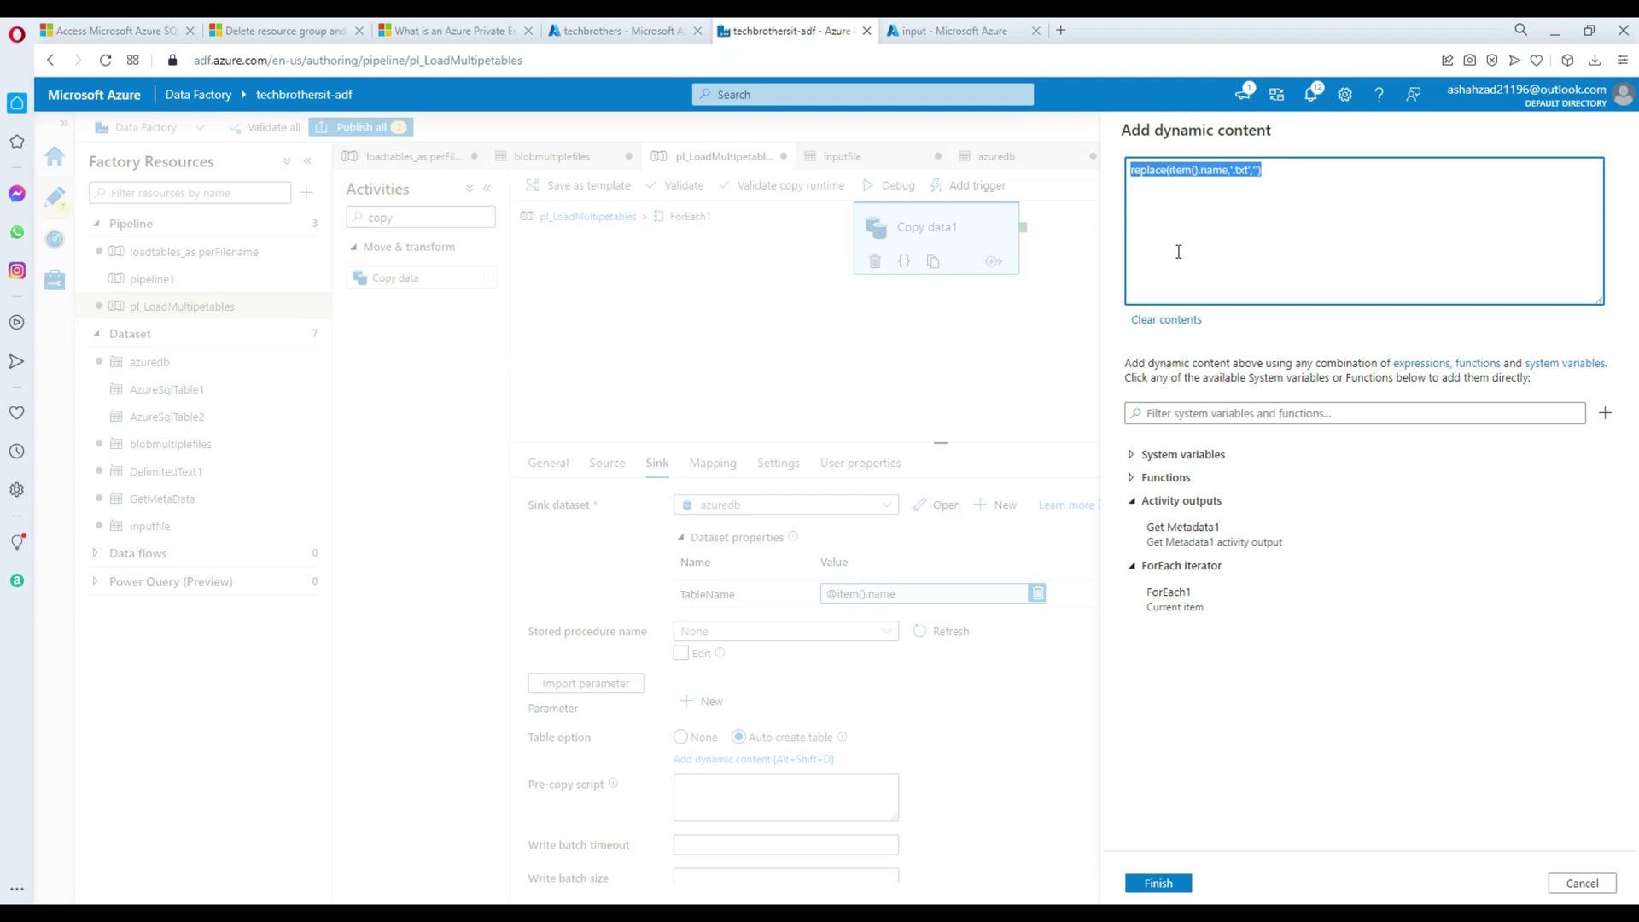
left_click(1129, 169)
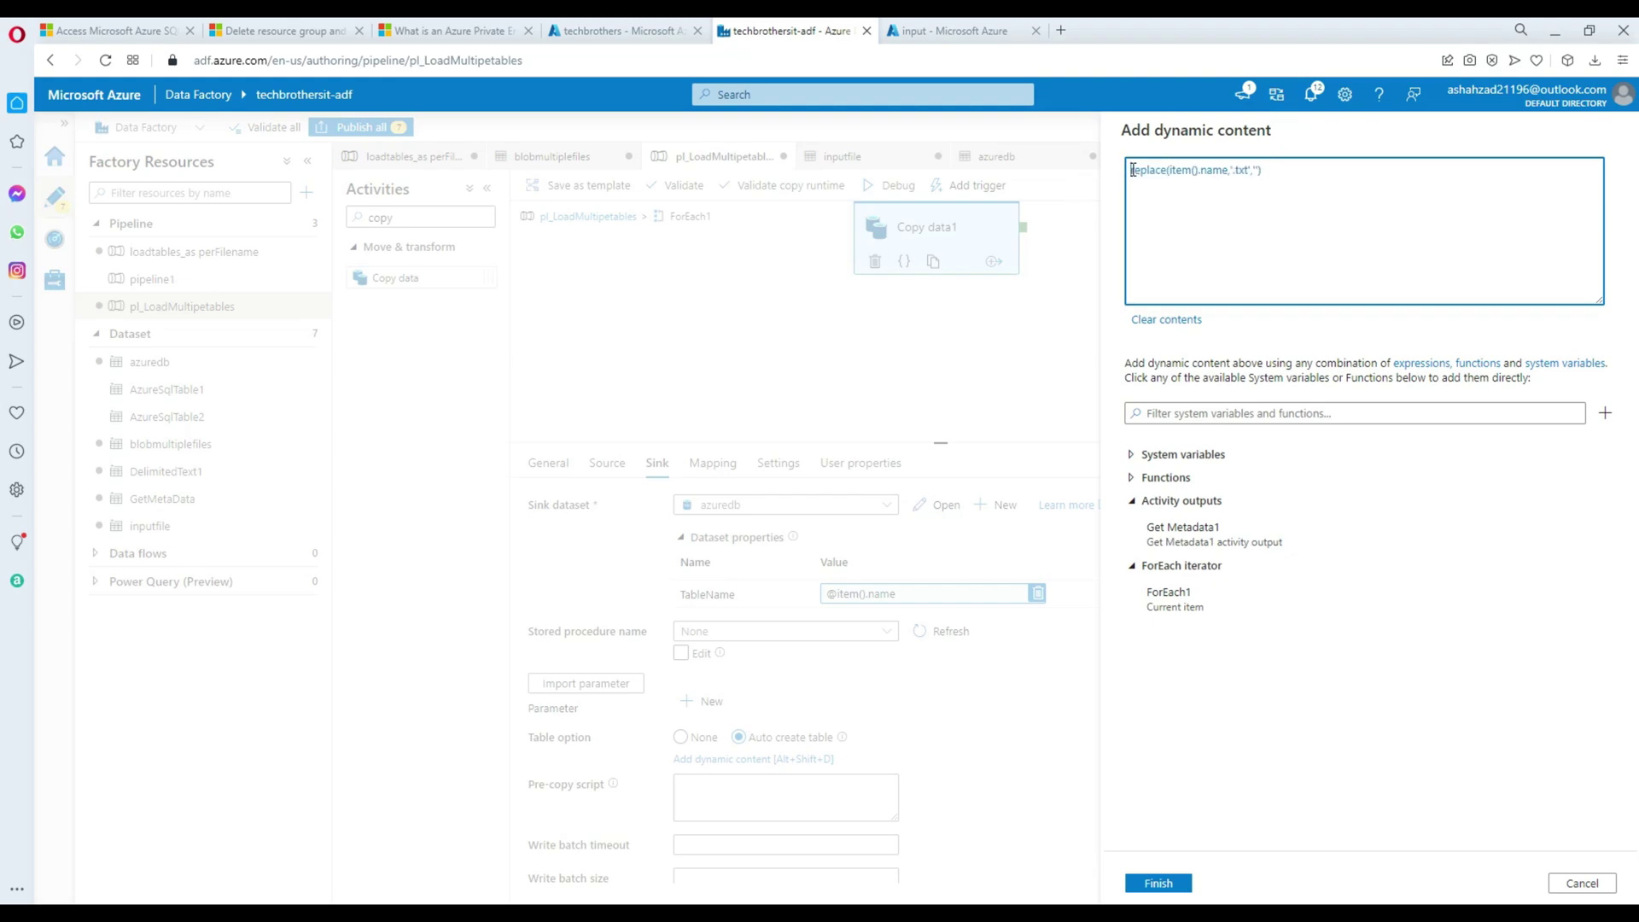
type("@concat")
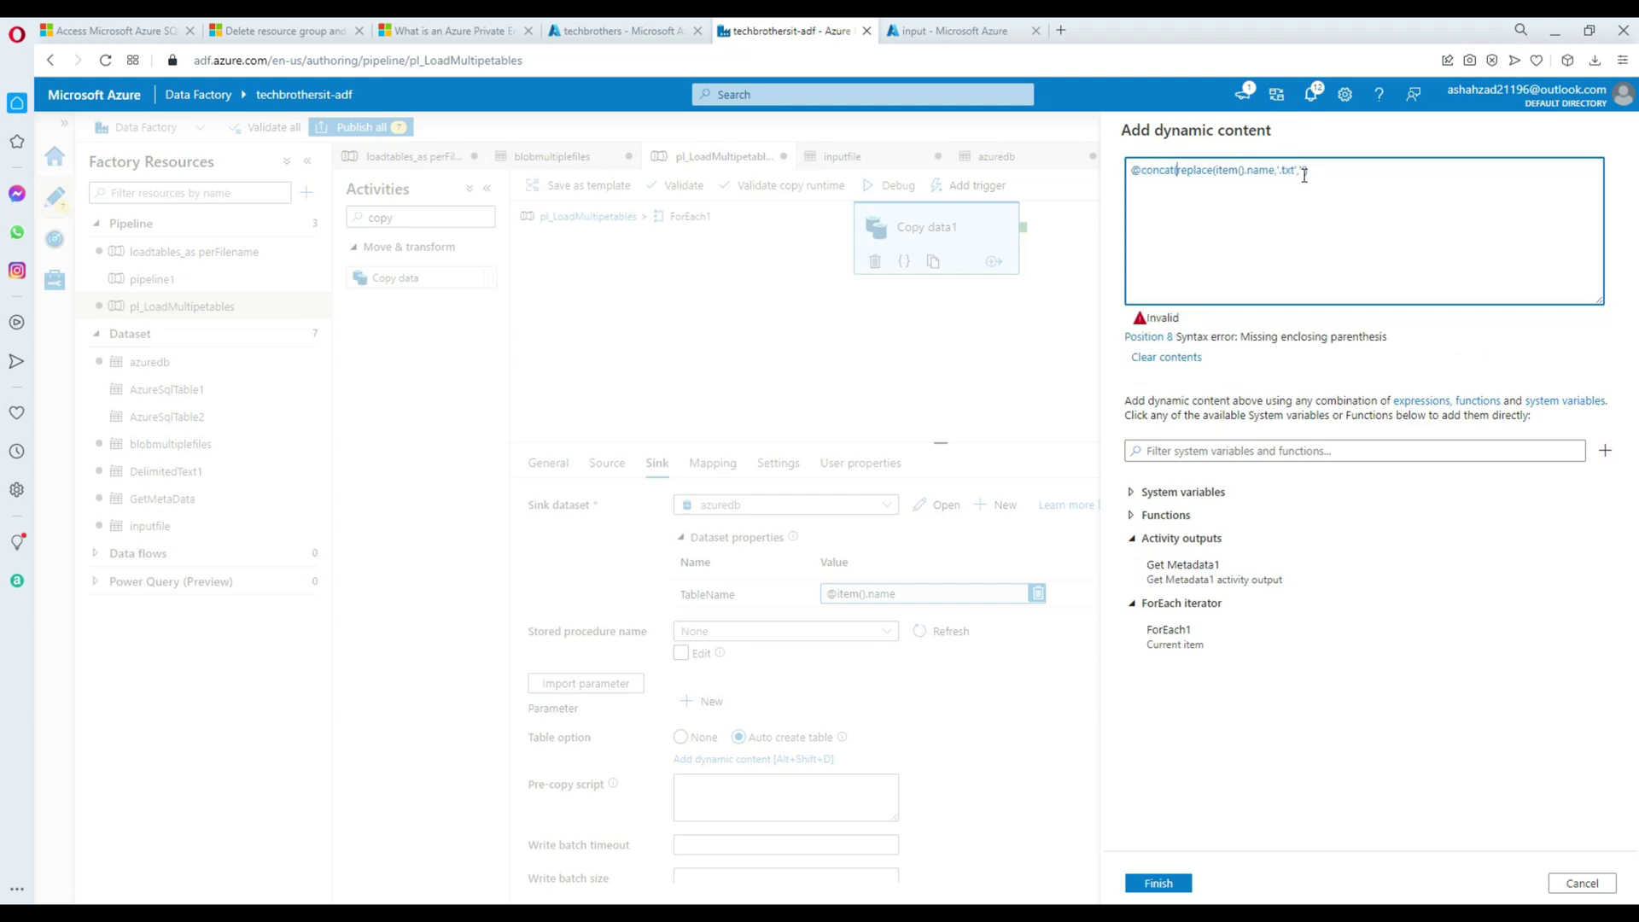
type(")")
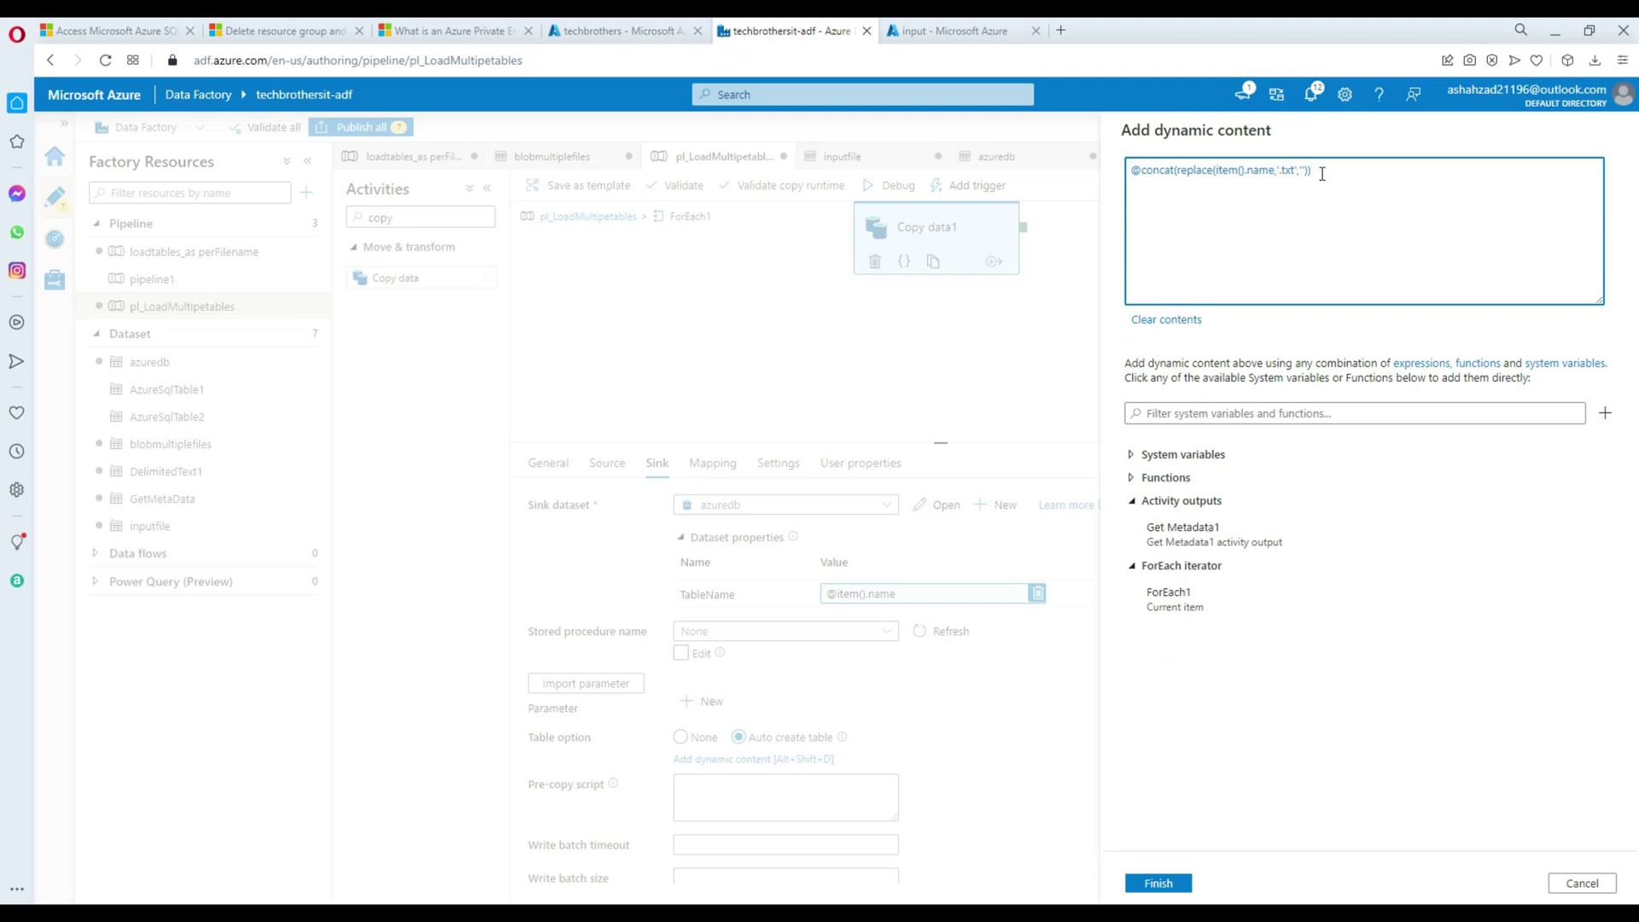
Copy the whole TableName expression into change.log in Notepad++, leaving a blank line below the title text, and enlarge the text for reading.
left_click_drag(1319, 169, 1132, 168)
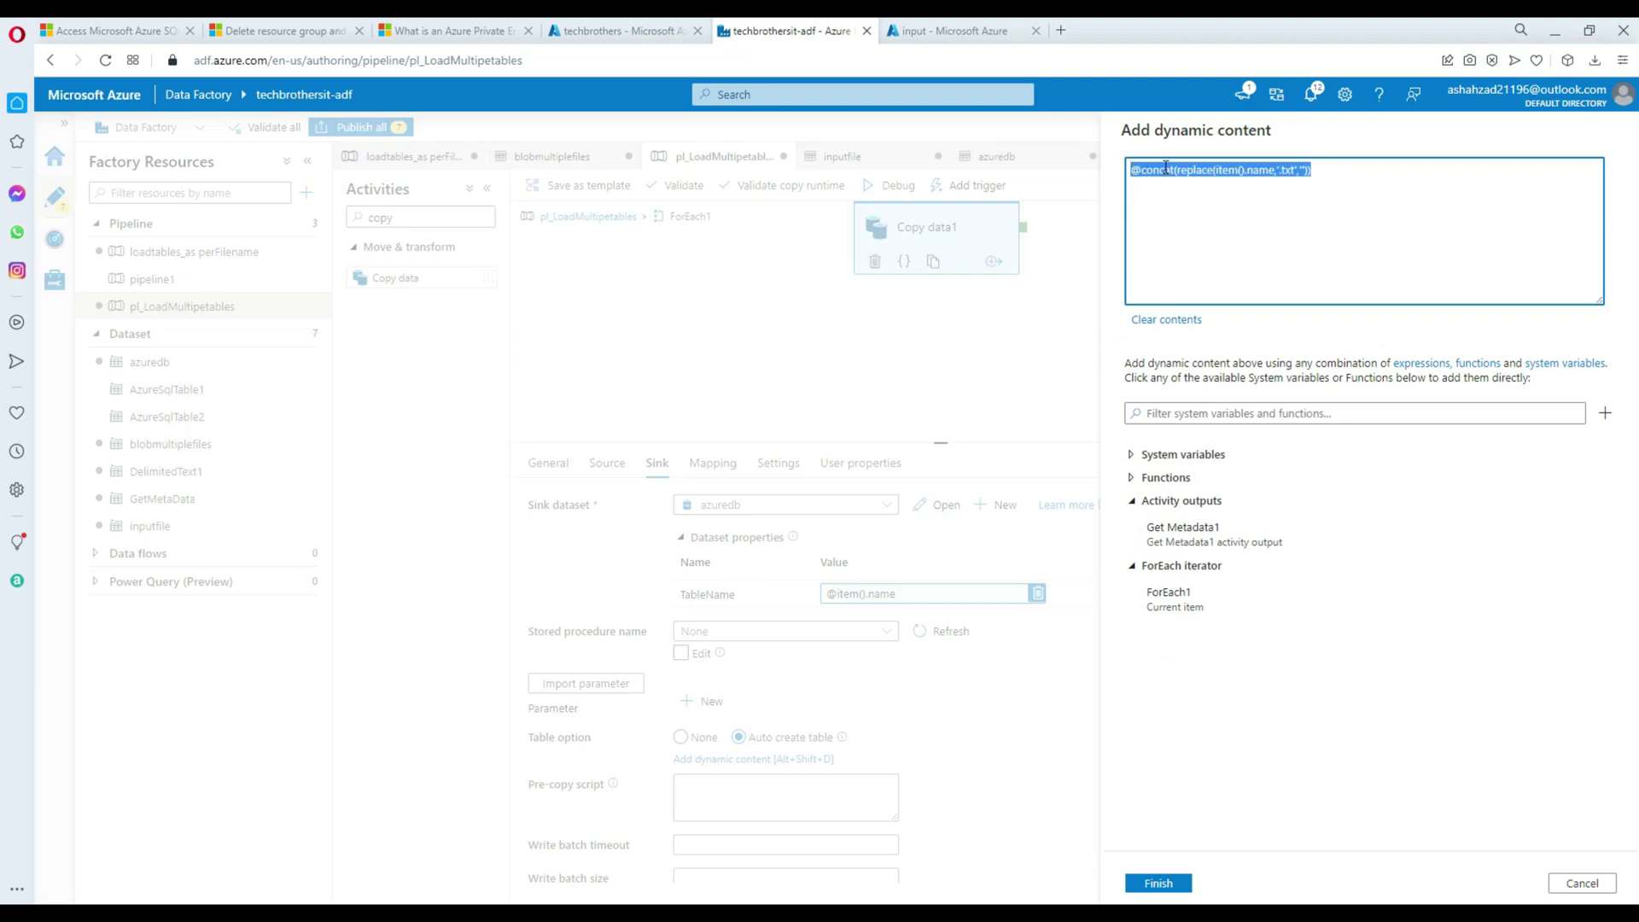
right_click(1166, 168)
left_click(1195, 229)
key("alt+Tab")
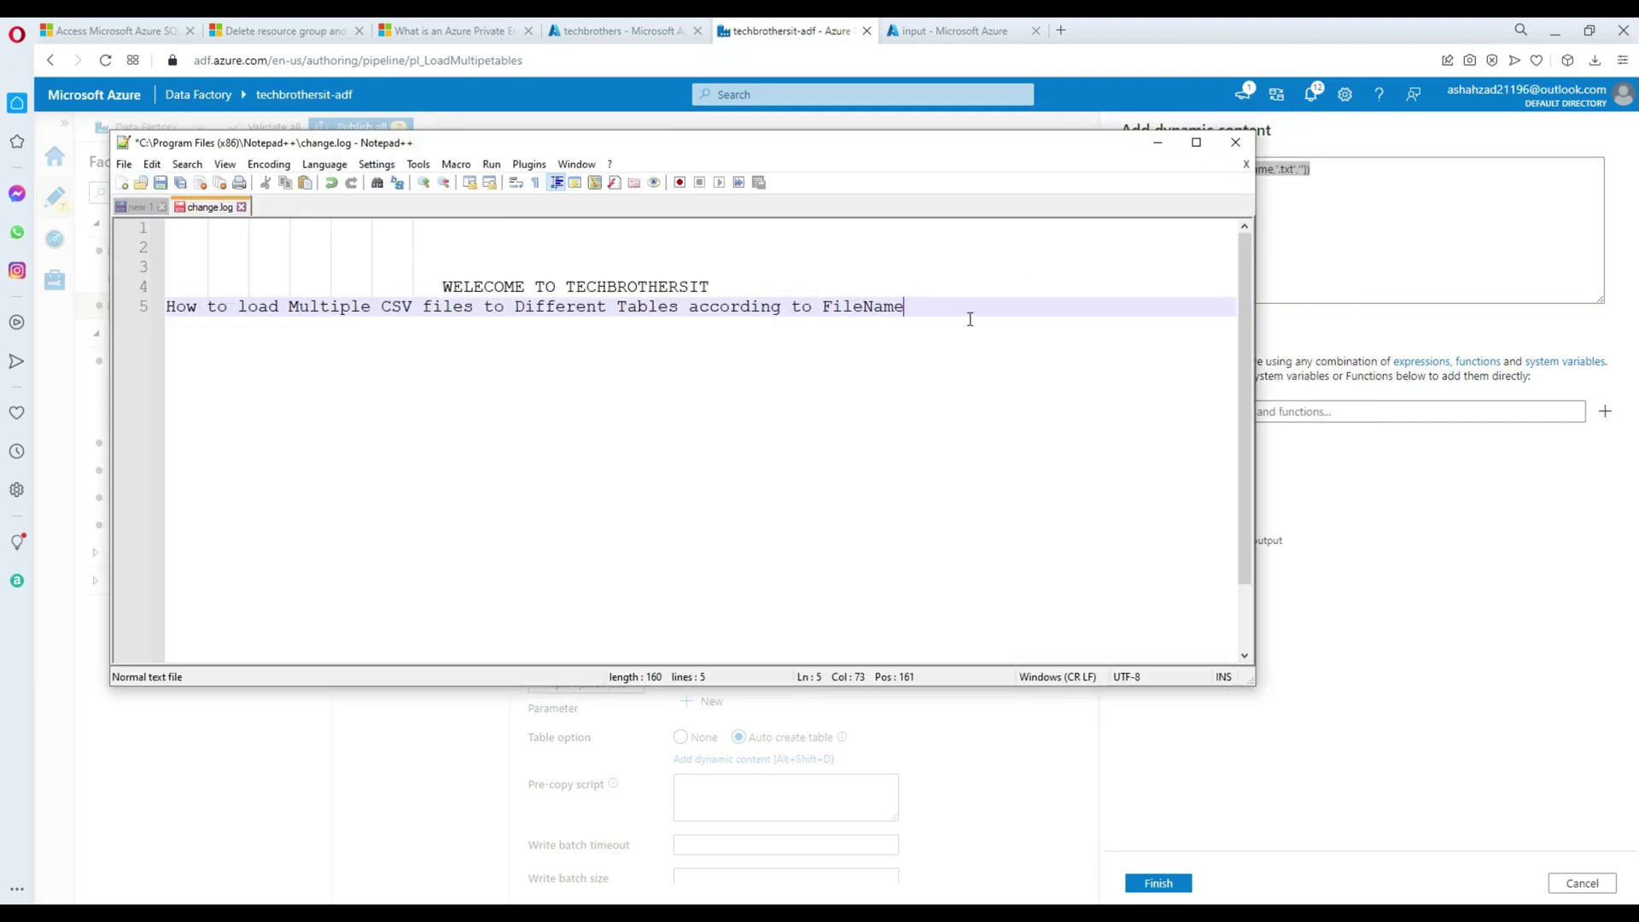
key("Return")
key("Return")
key("ctrl+v")
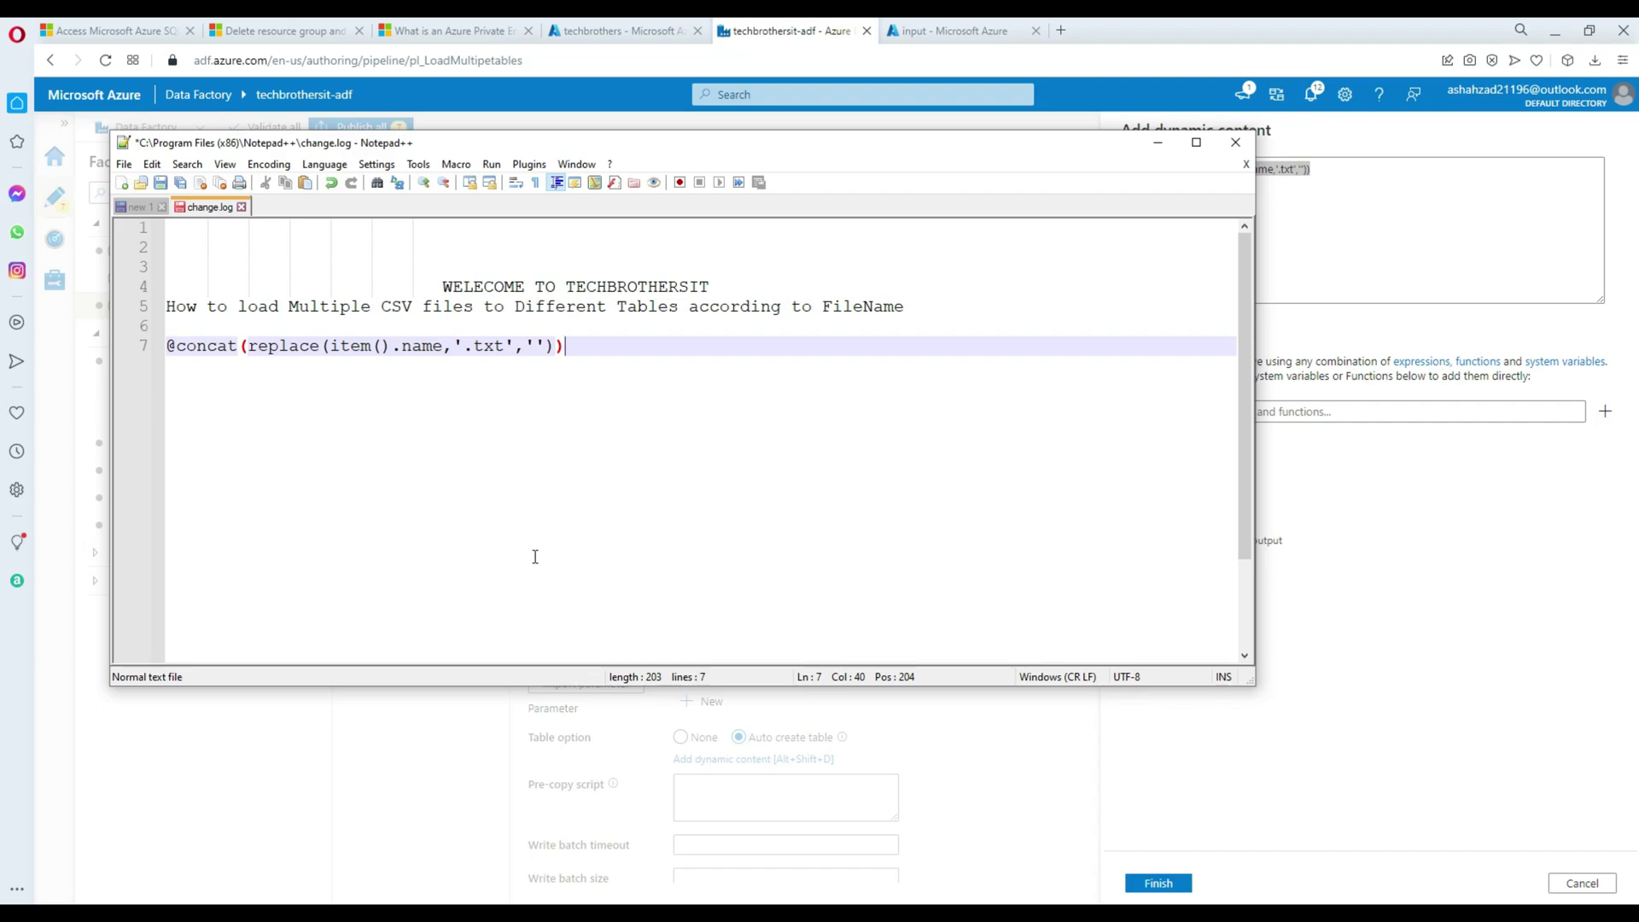
scroll(535, 557, "up", 4)
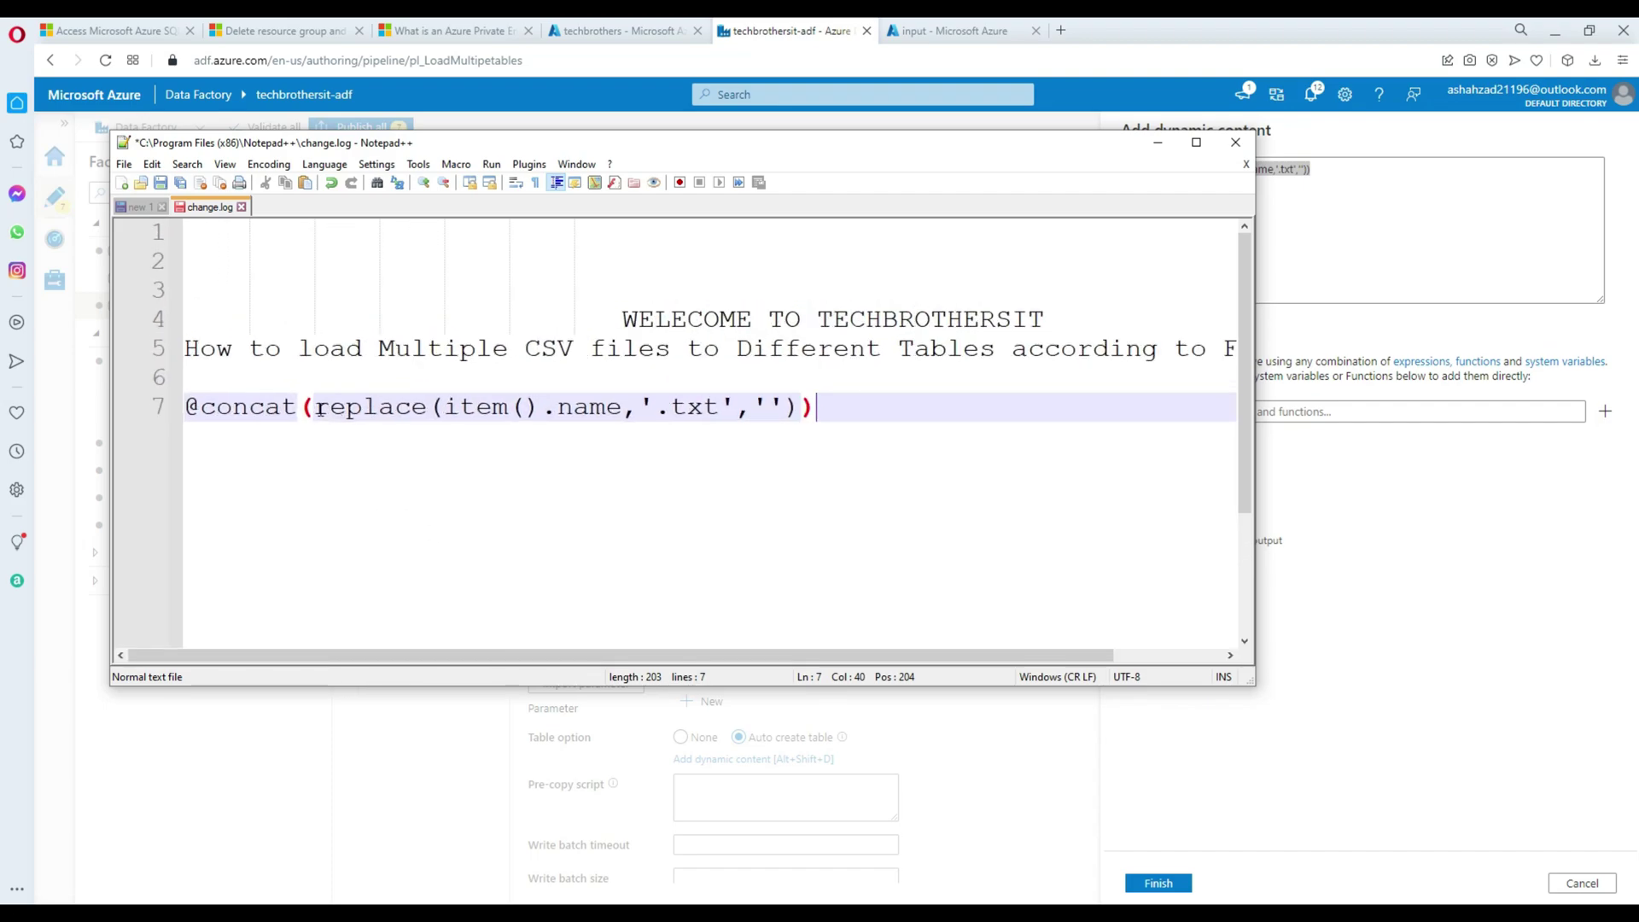
left_click_drag(313, 406, 629, 412)
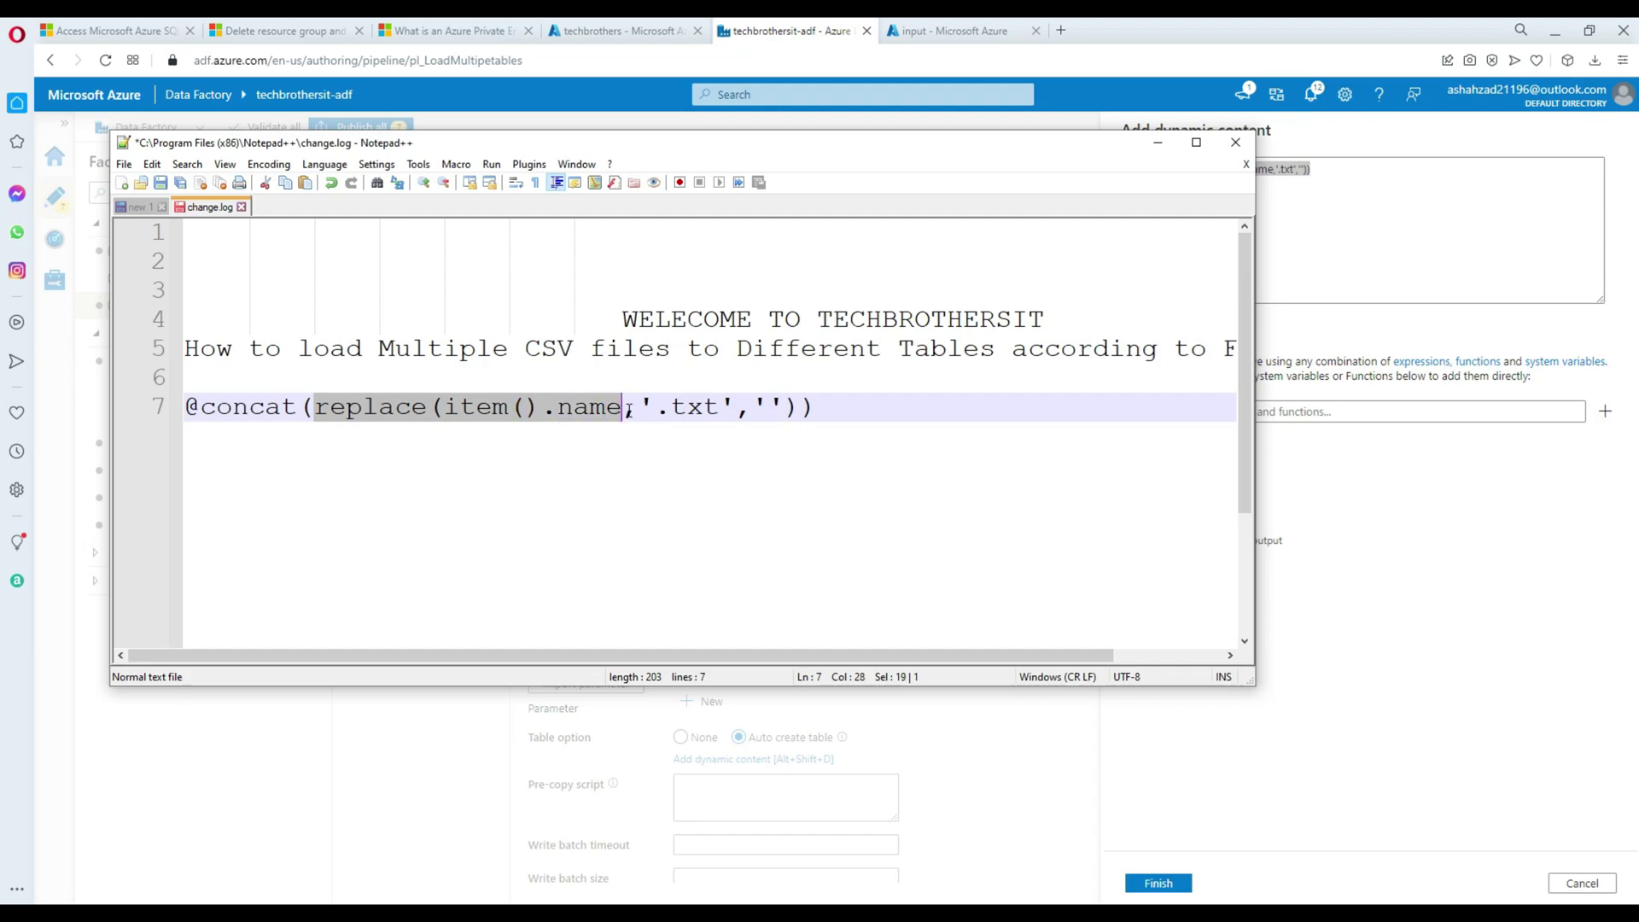
Examine the replace() part of the line 7 expression in change.log: item().name, the '.txt' argument and the empty replacement string.
left_click(727, 407)
key("shift+Left")
key("shift+Left")
key("shift+Left")
key("shift+Left")
key("shift+Left")
key("shift+Left")
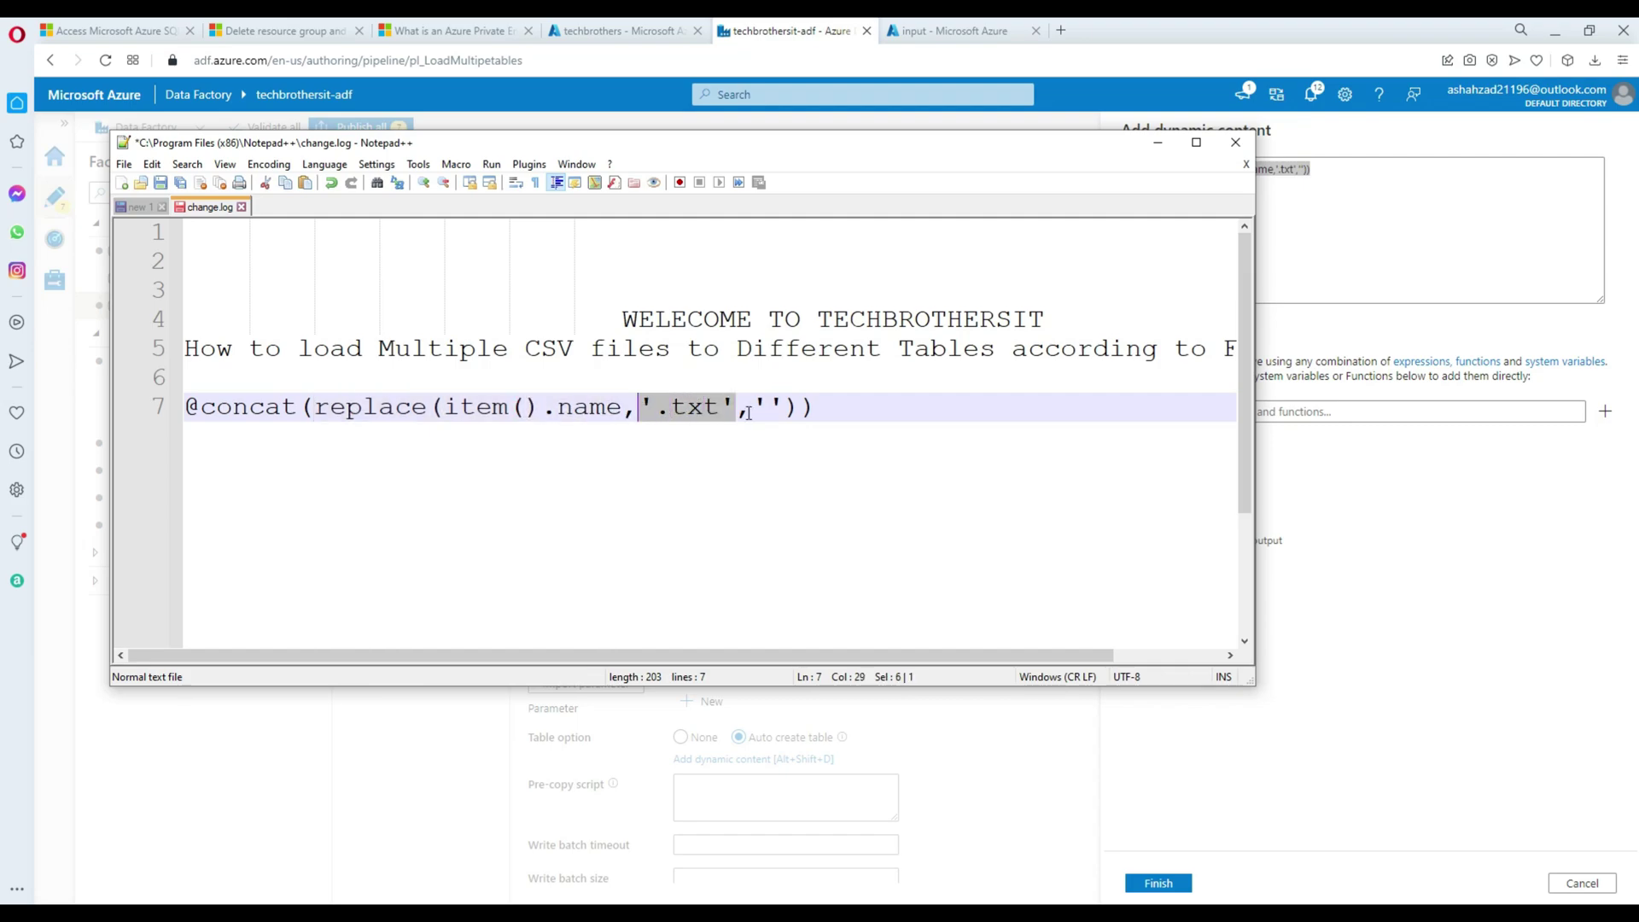
left_click(784, 409)
key("shift+Left")
key("shift+Left")
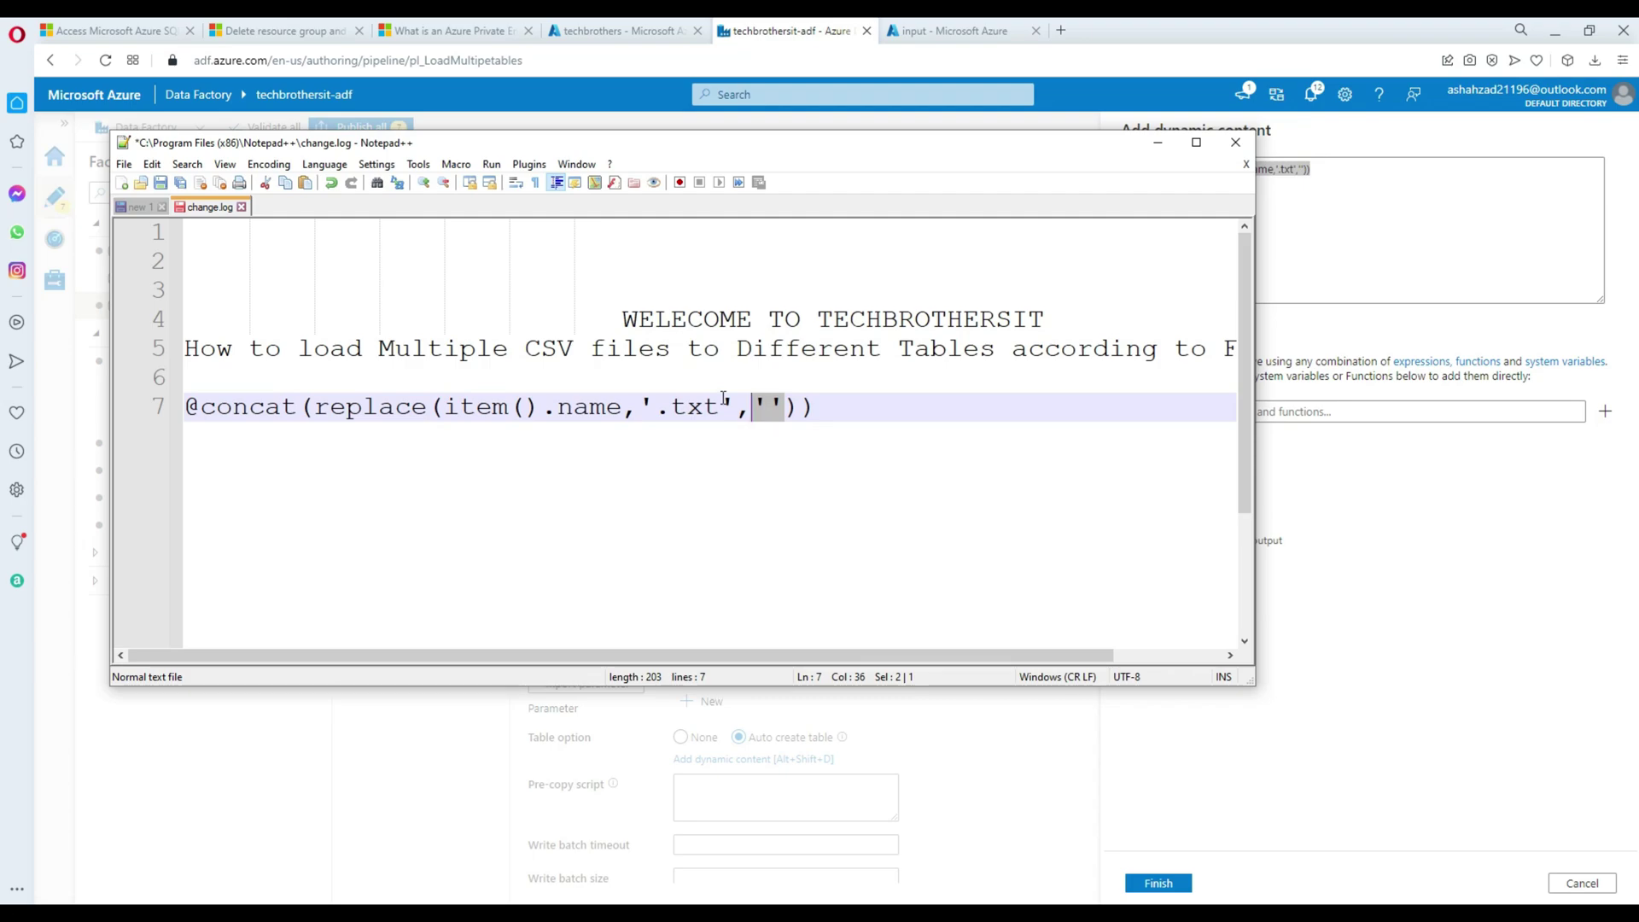
left_click_drag(320, 406, 794, 407)
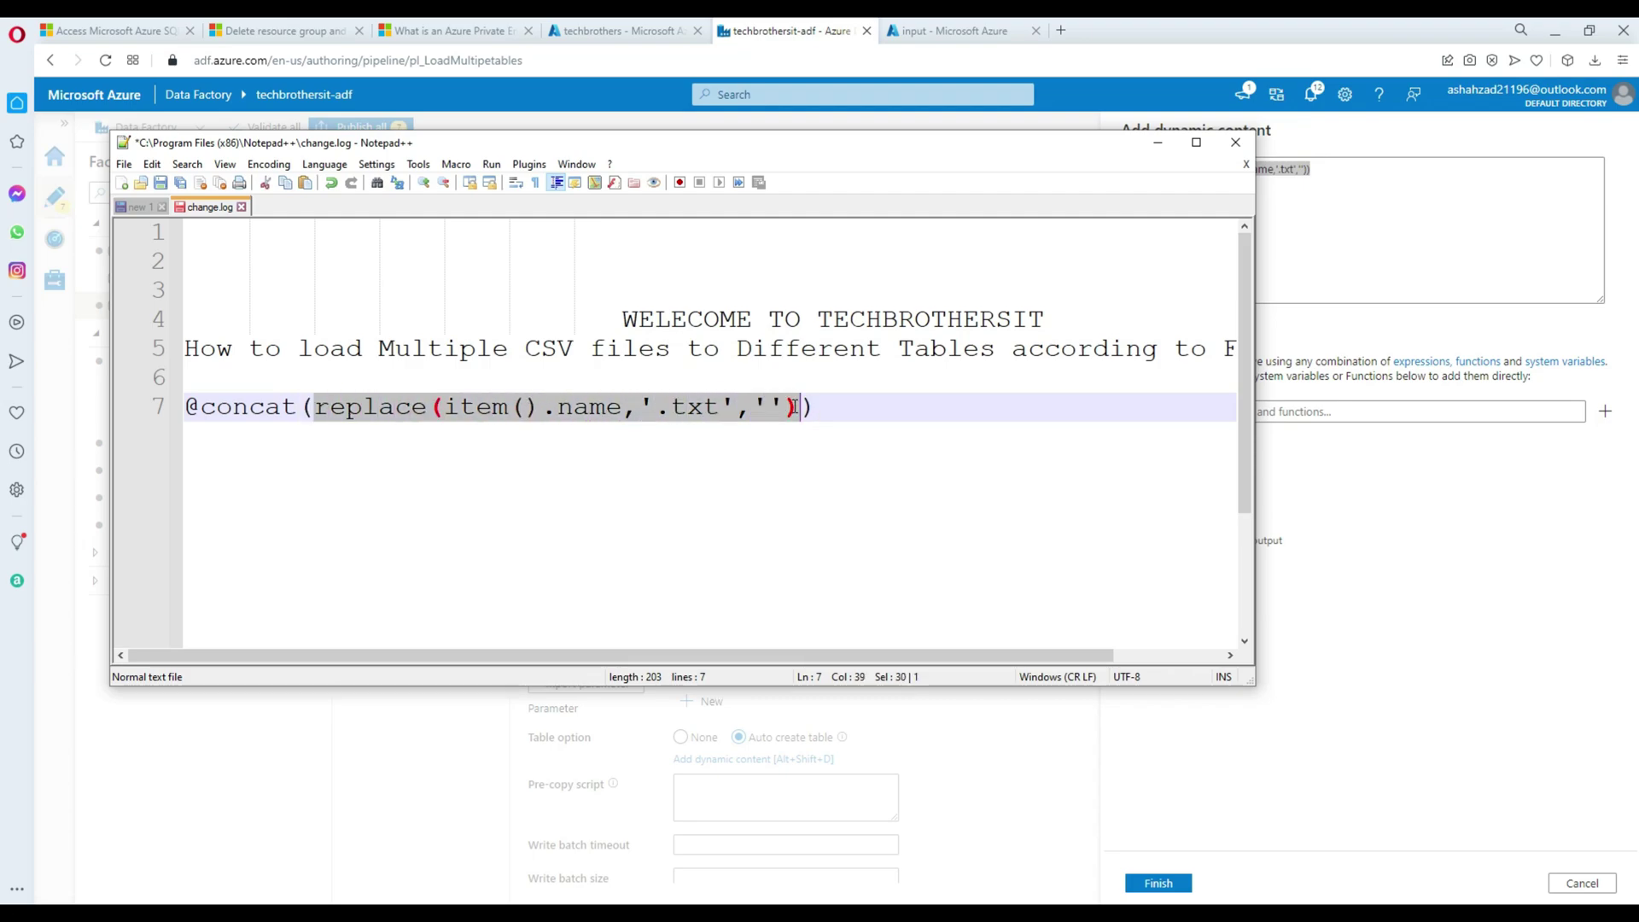
left_click(322, 409)
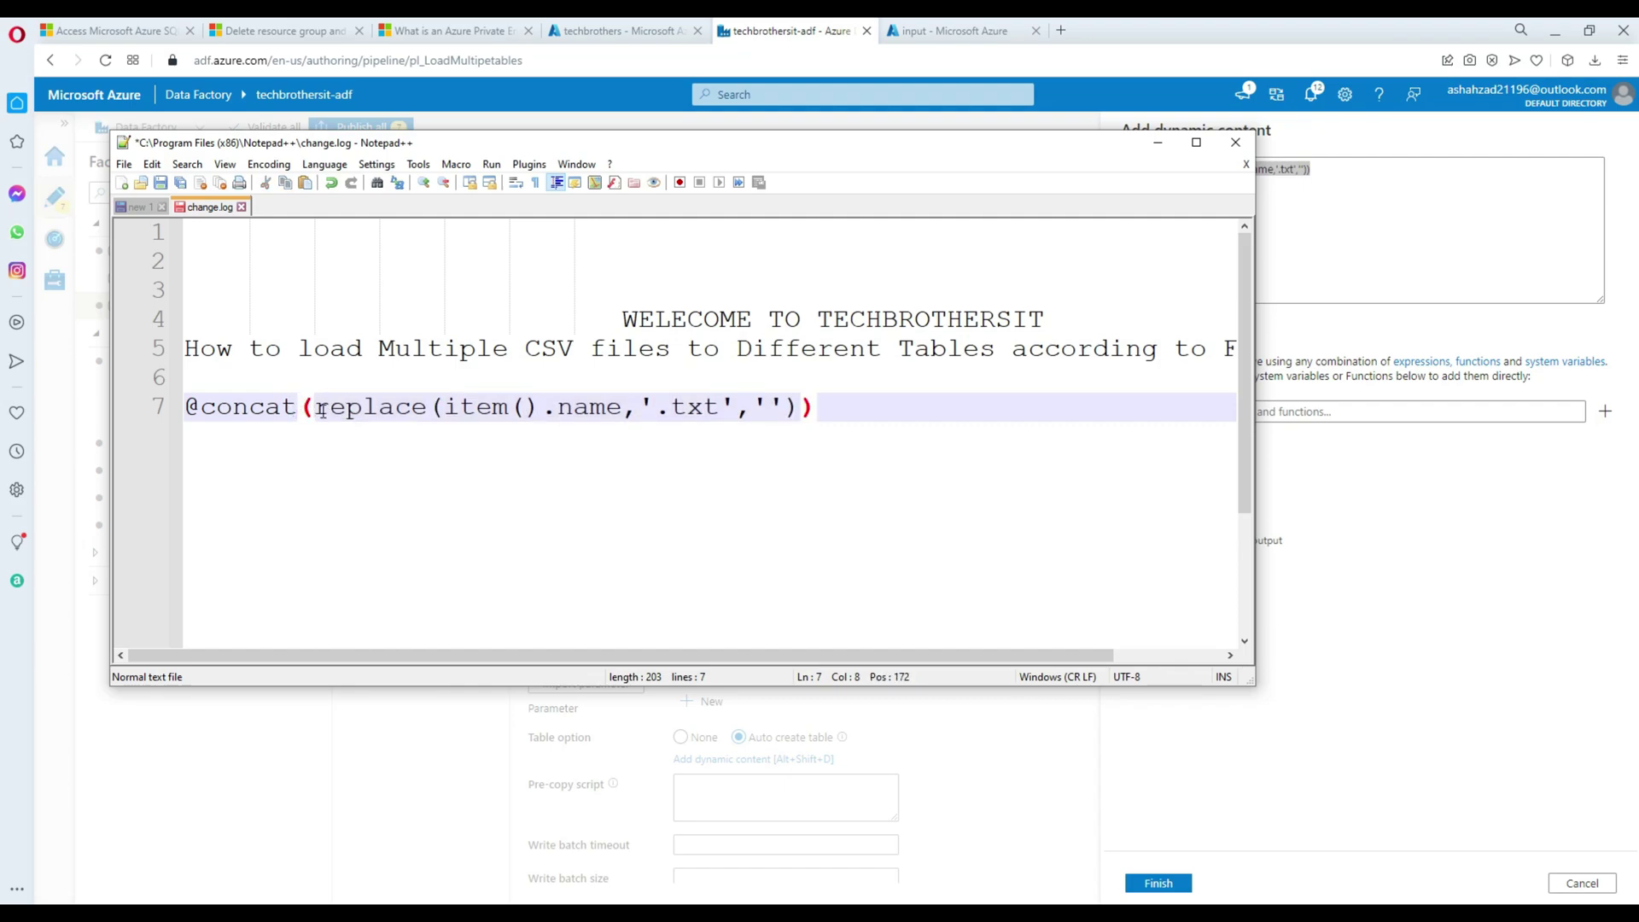
left_click_drag(320, 405, 538, 403)
left_click(255, 409)
left_click_drag(299, 408, 182, 407)
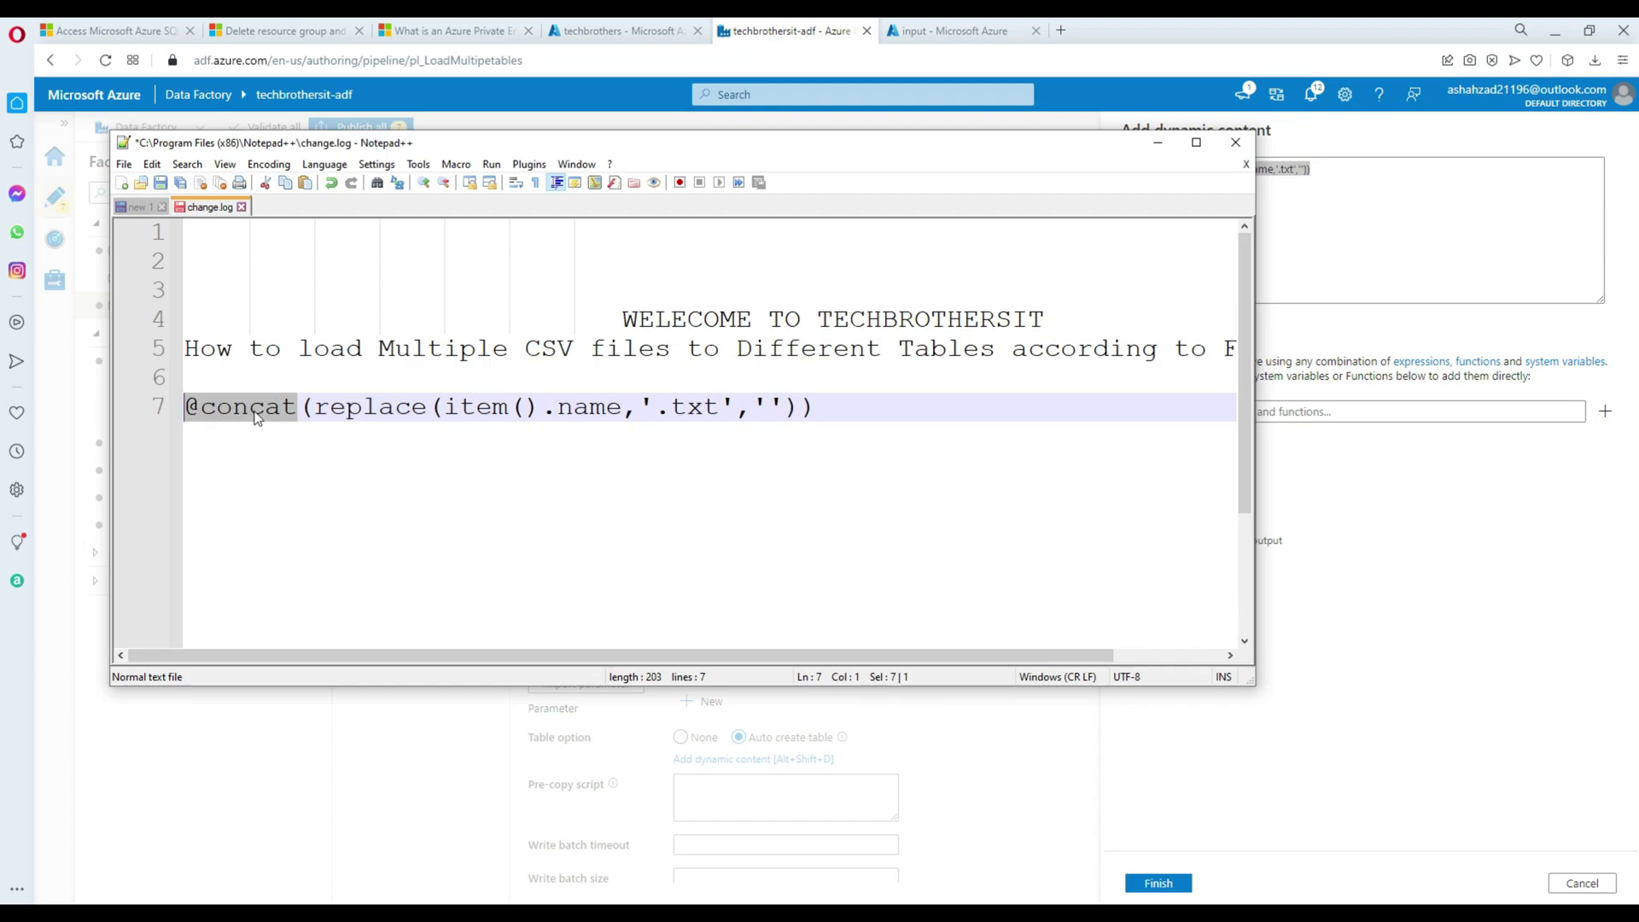
left_click(315, 407)
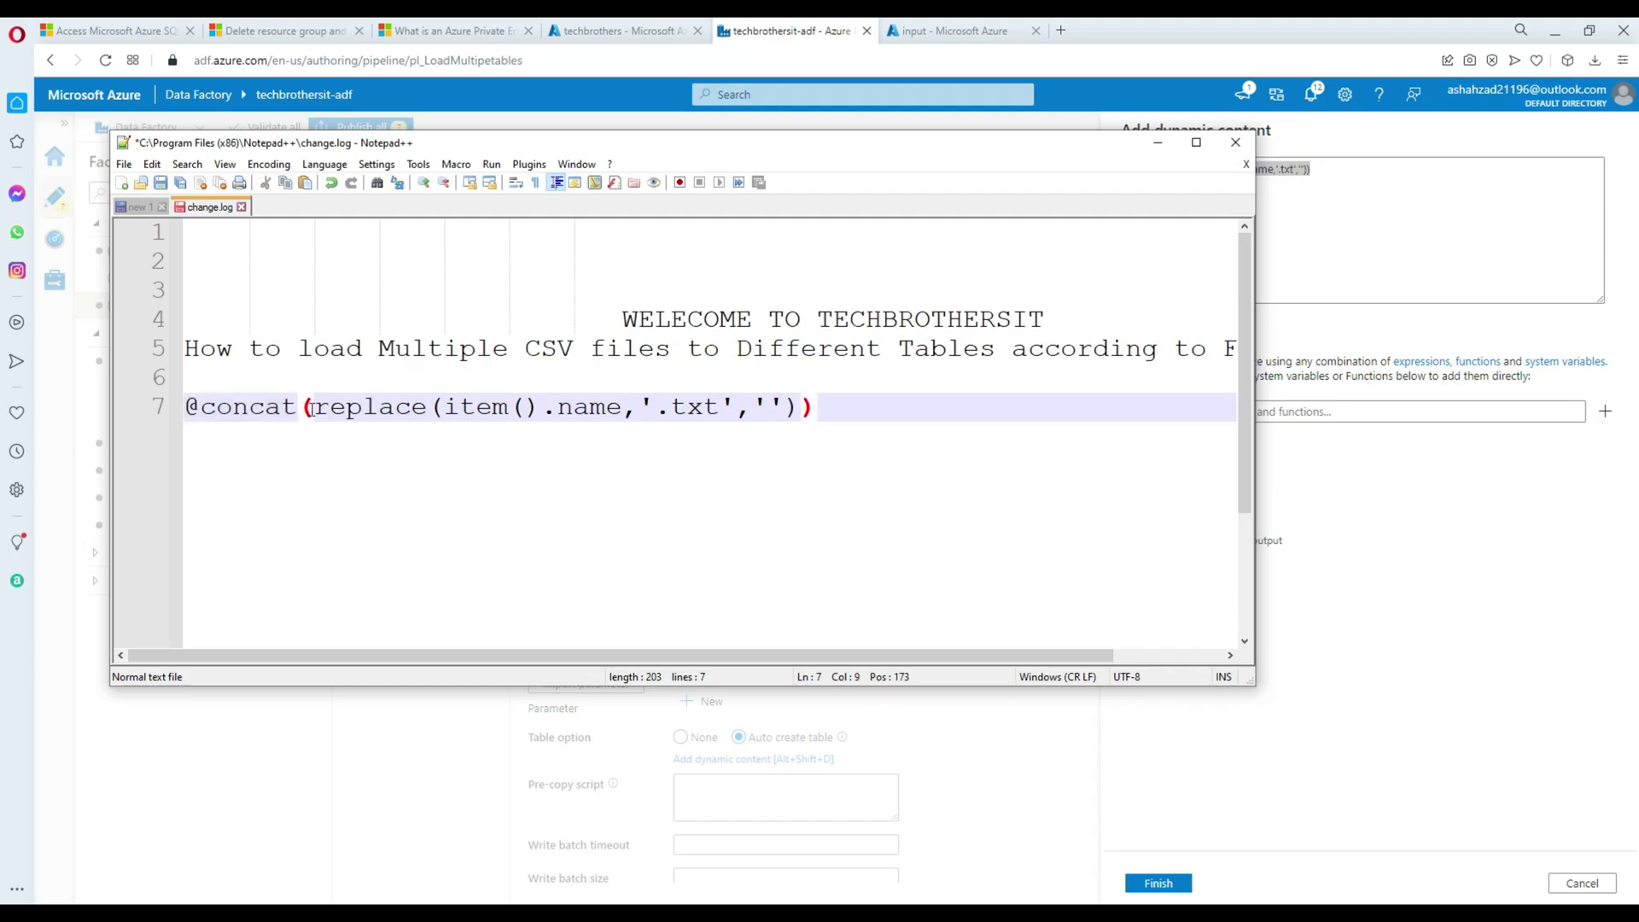
left_click_drag(315, 407, 185, 406)
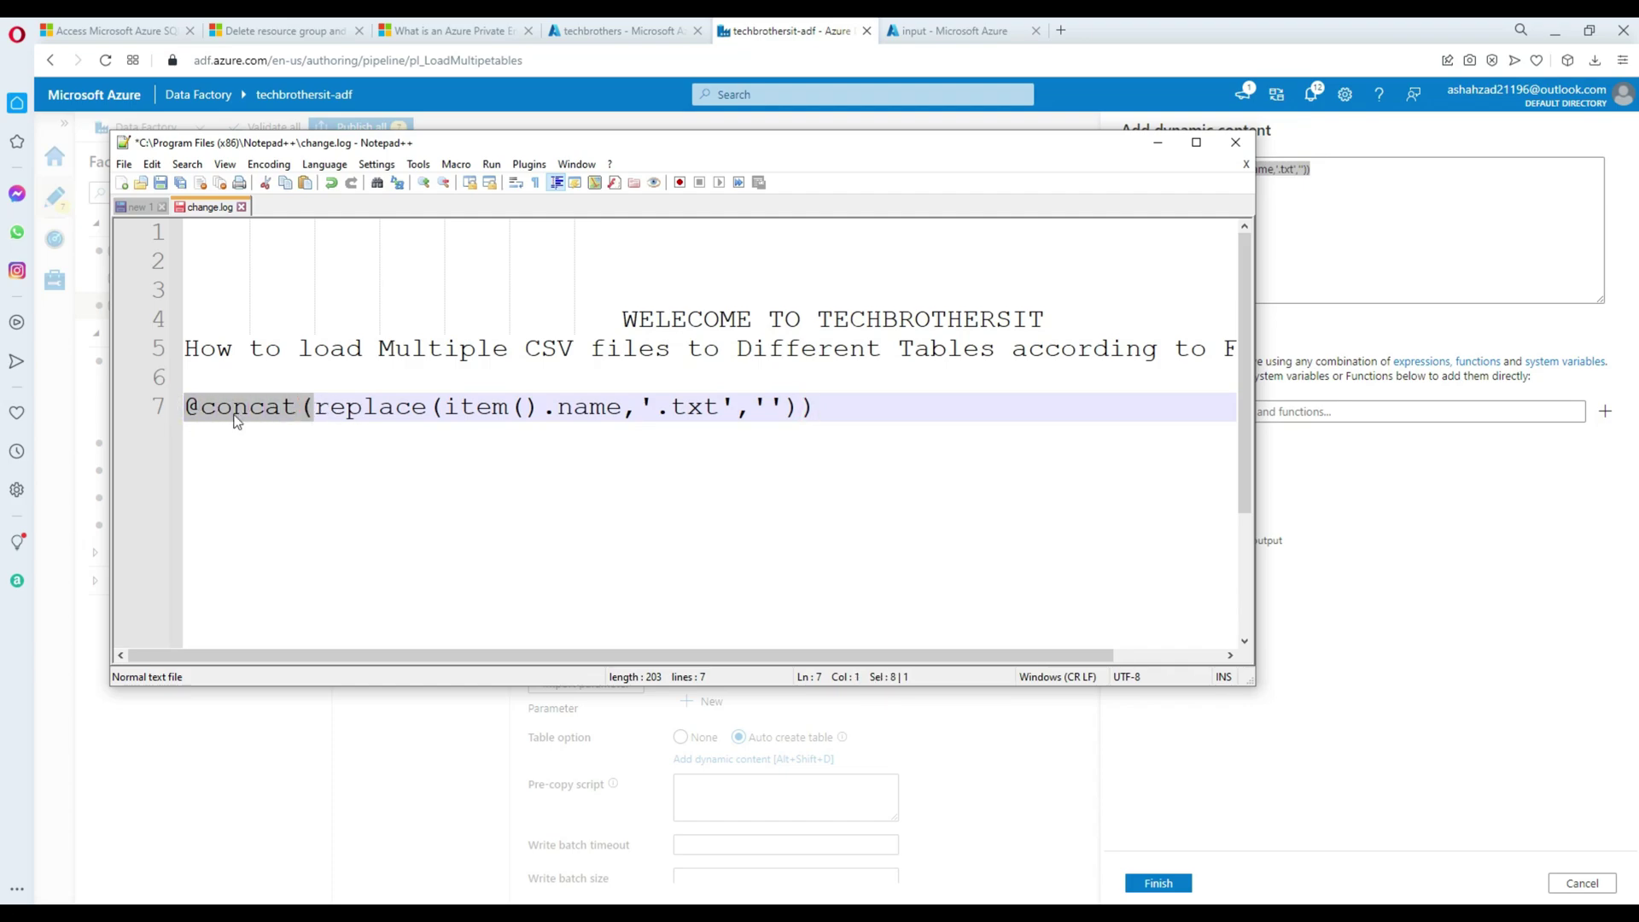
left_click(804, 407)
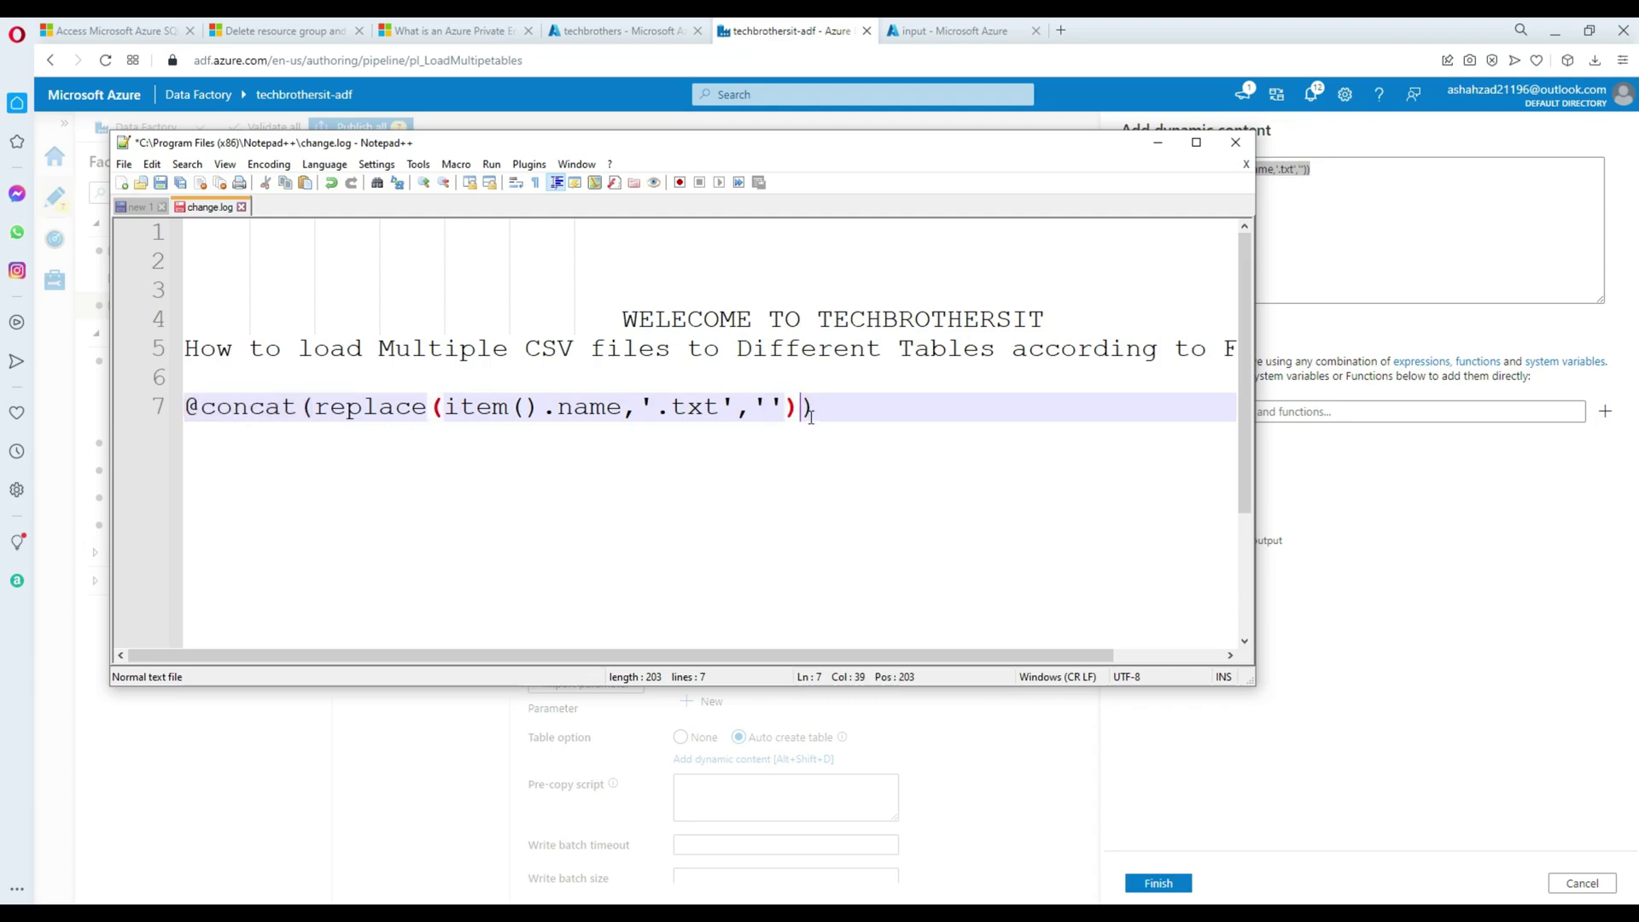
left_click_drag(816, 416, 183, 407)
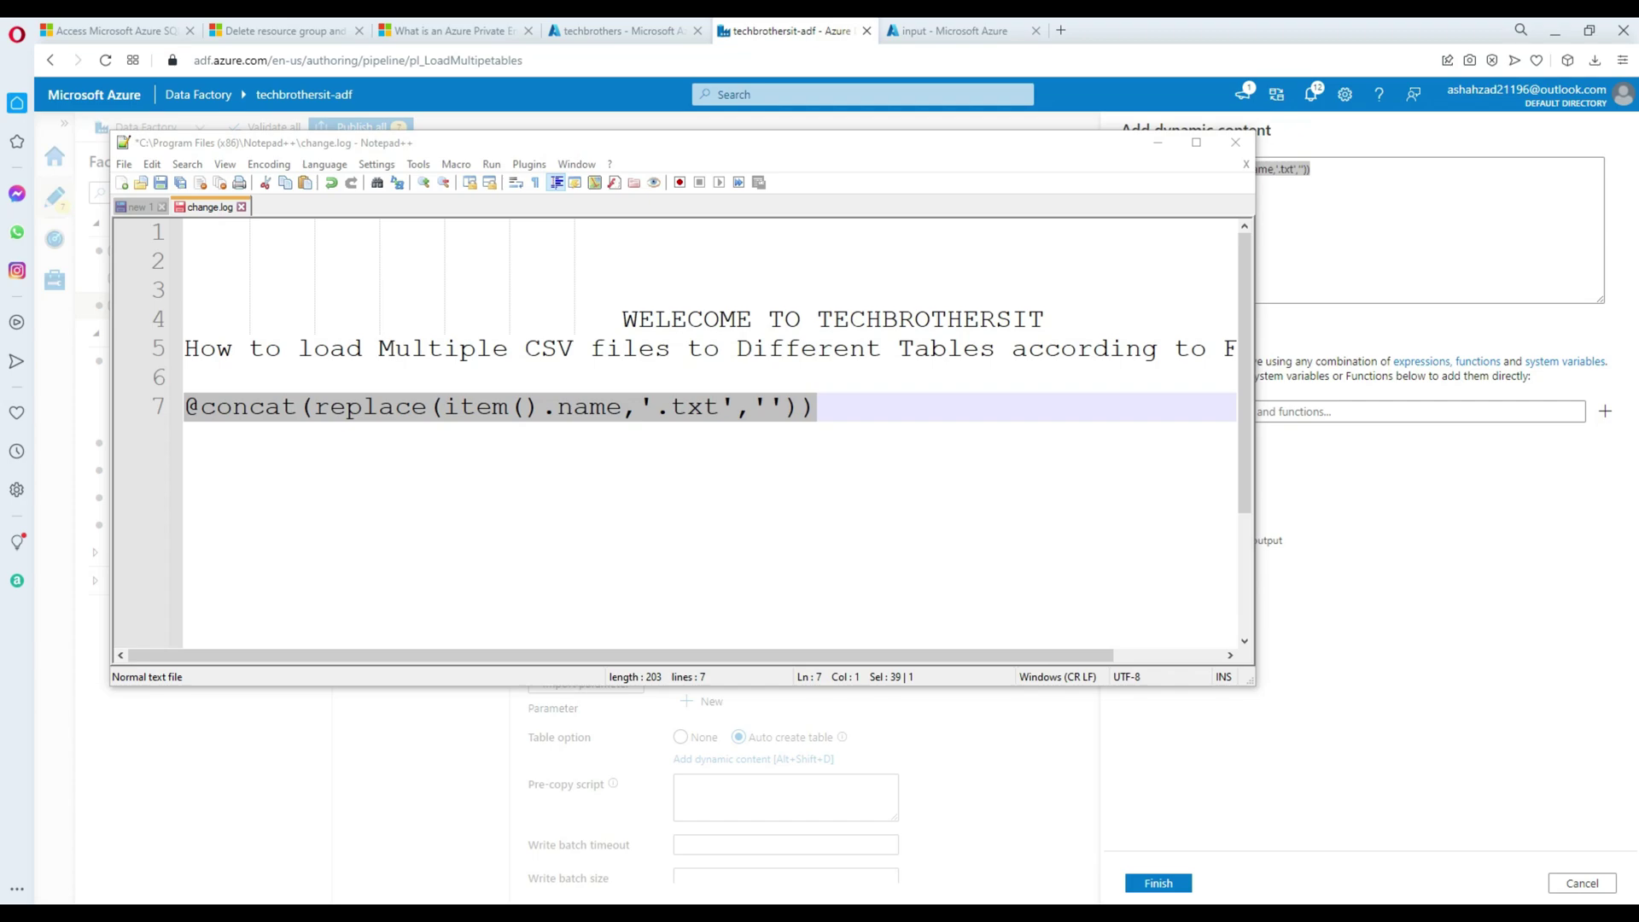
left_click(856, 423)
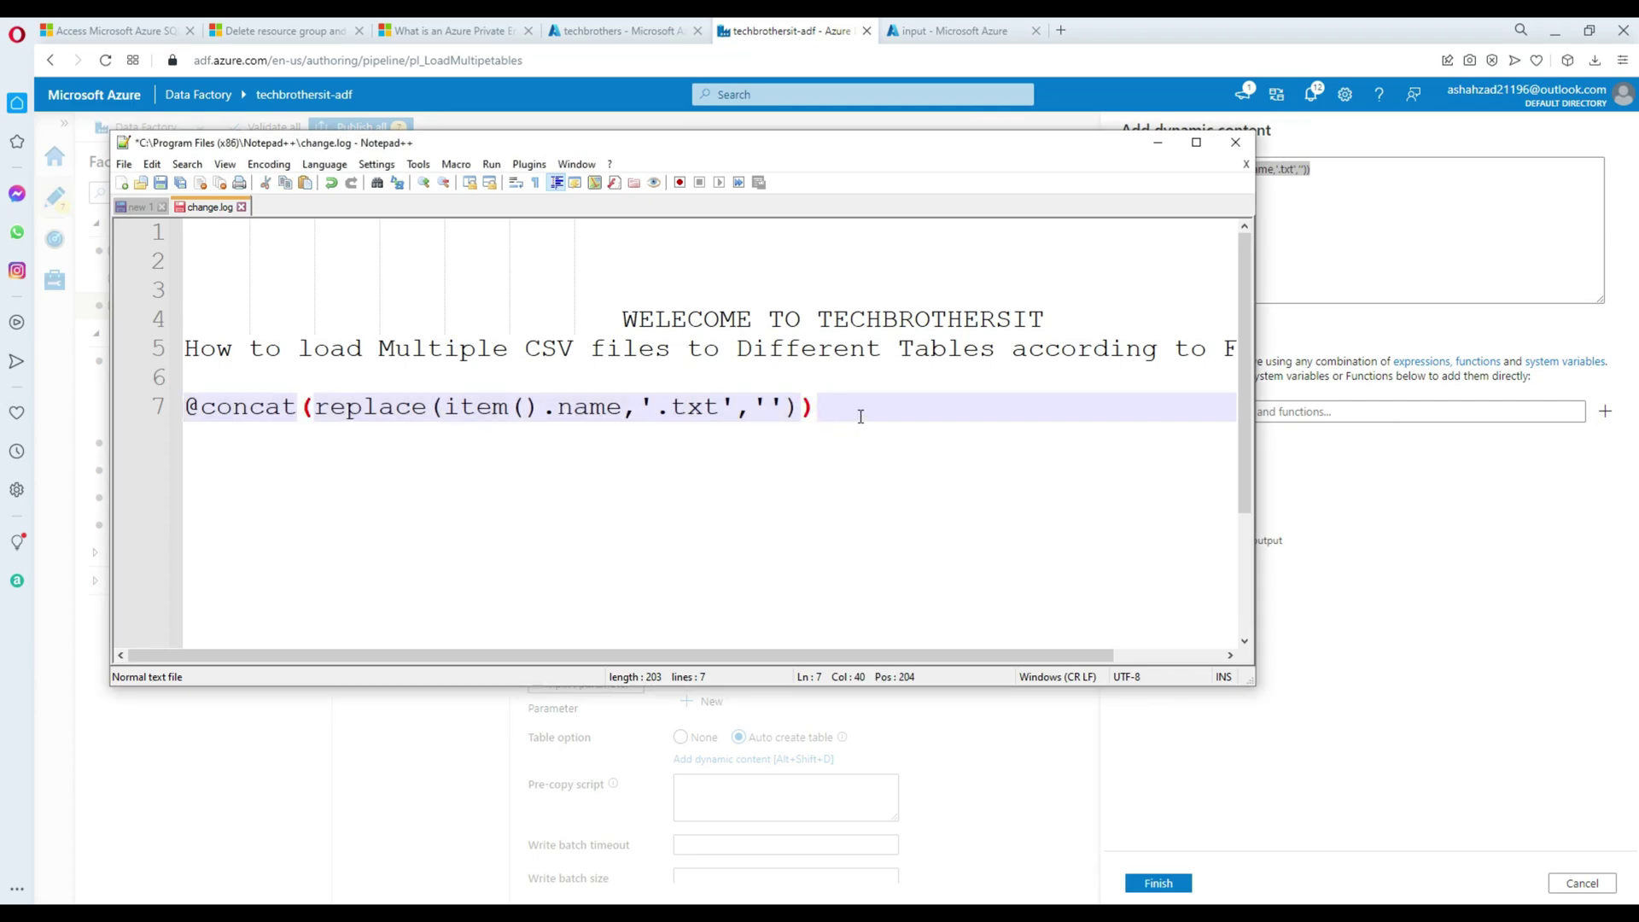
key("Return")
key("Return")
key("Return")
key("ctrl+v")
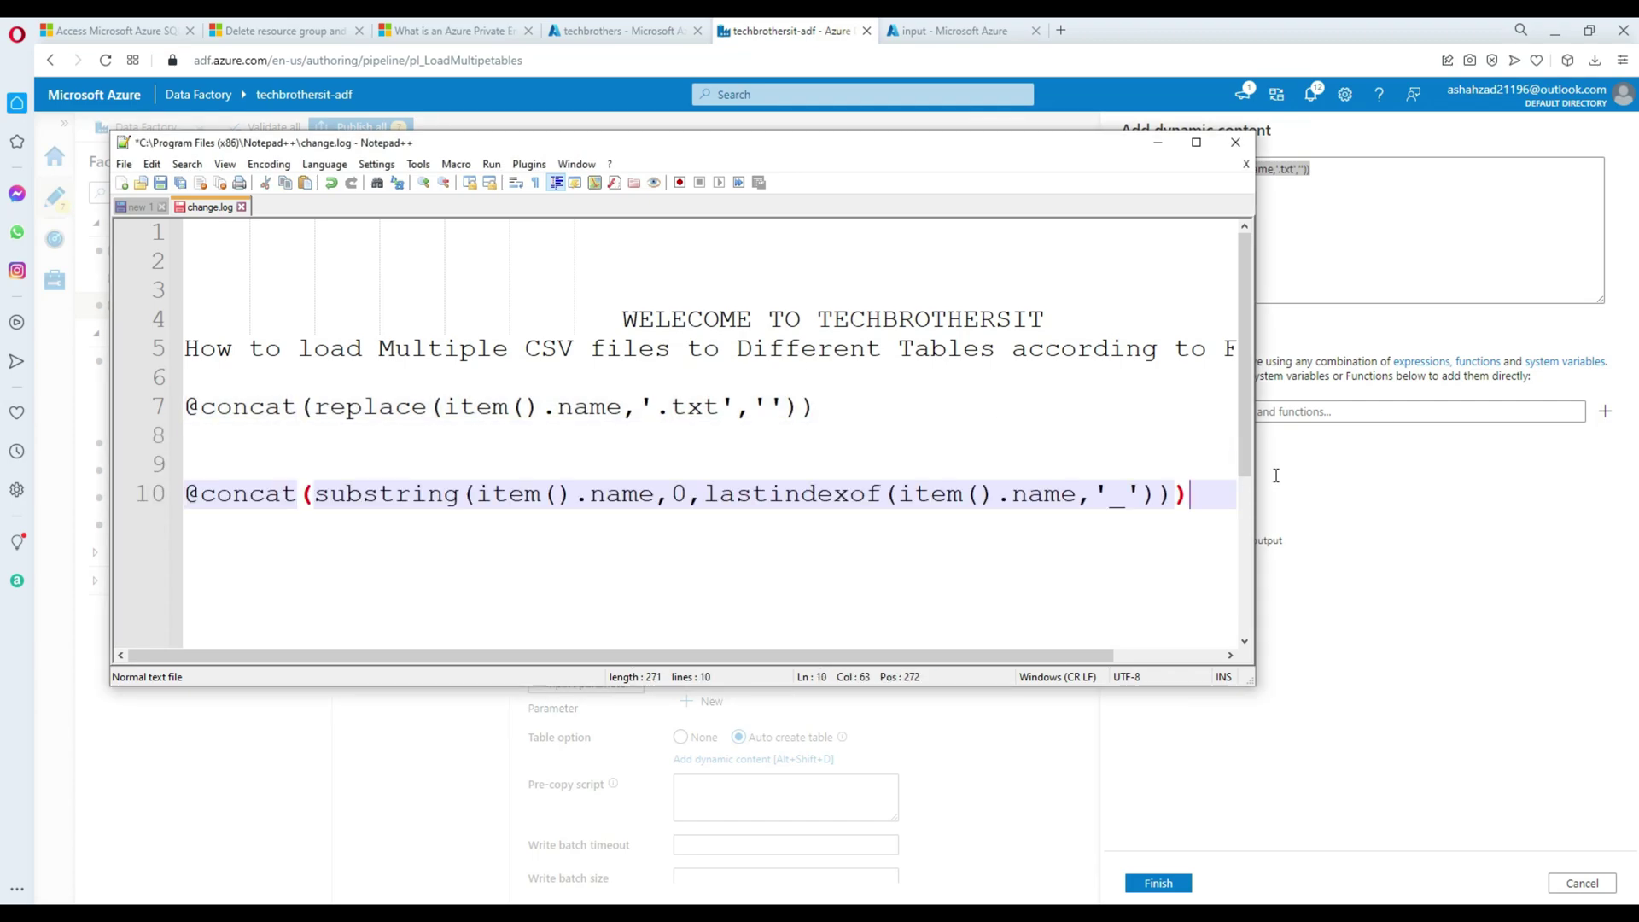
Check the blob file names in the input container, then return to change.log in Notepad++.
left_click(955, 30)
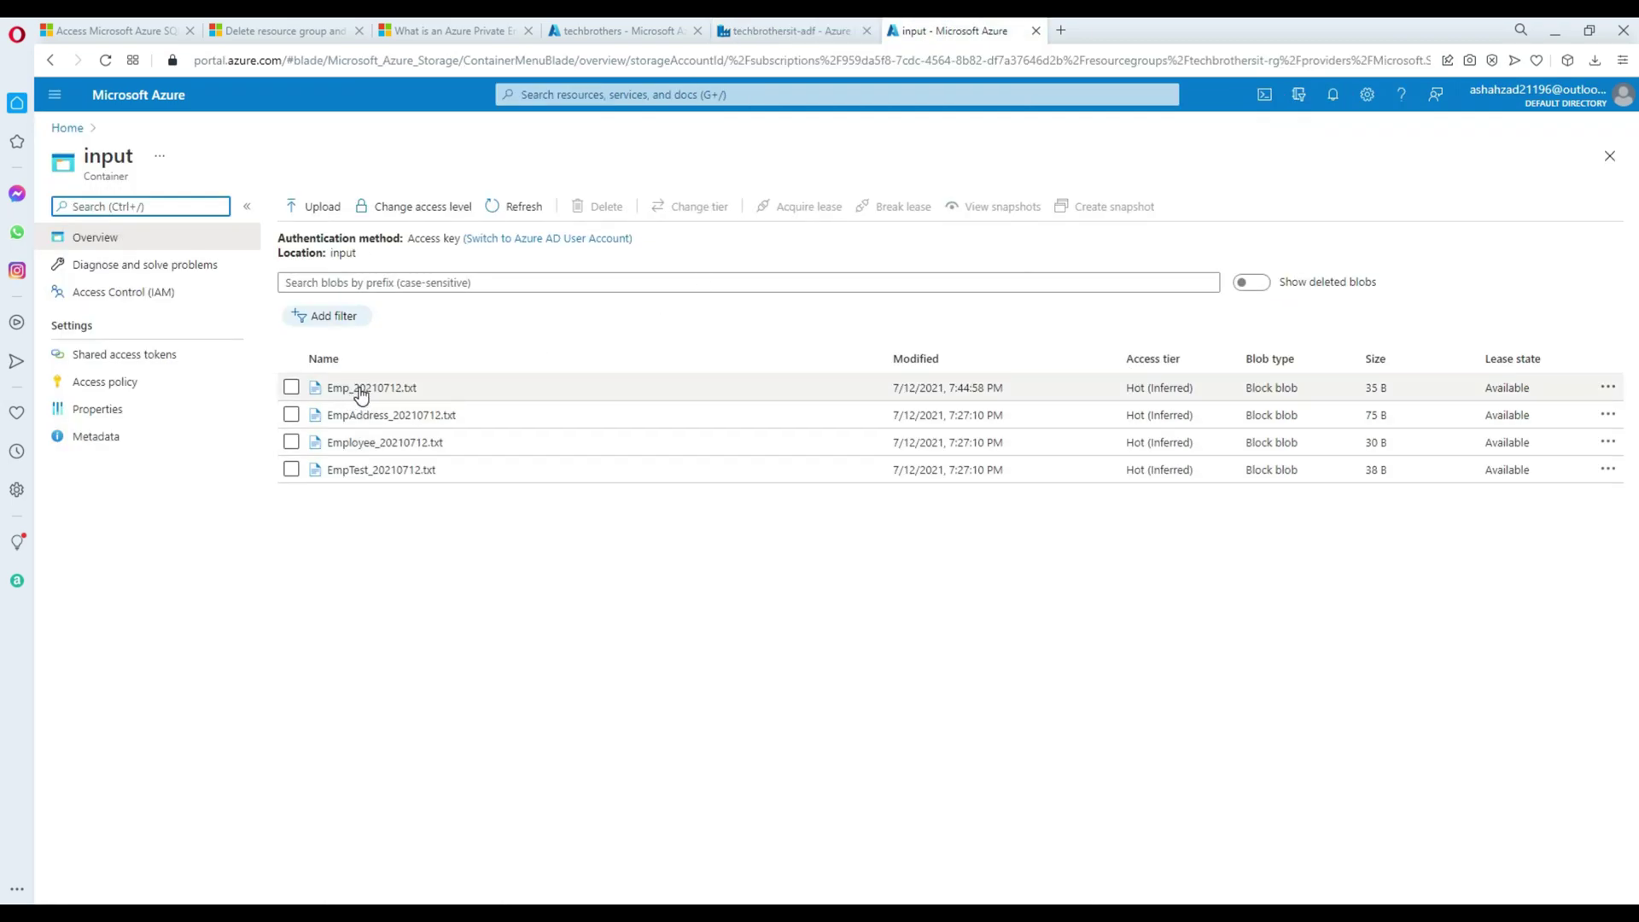
left_click(794, 26)
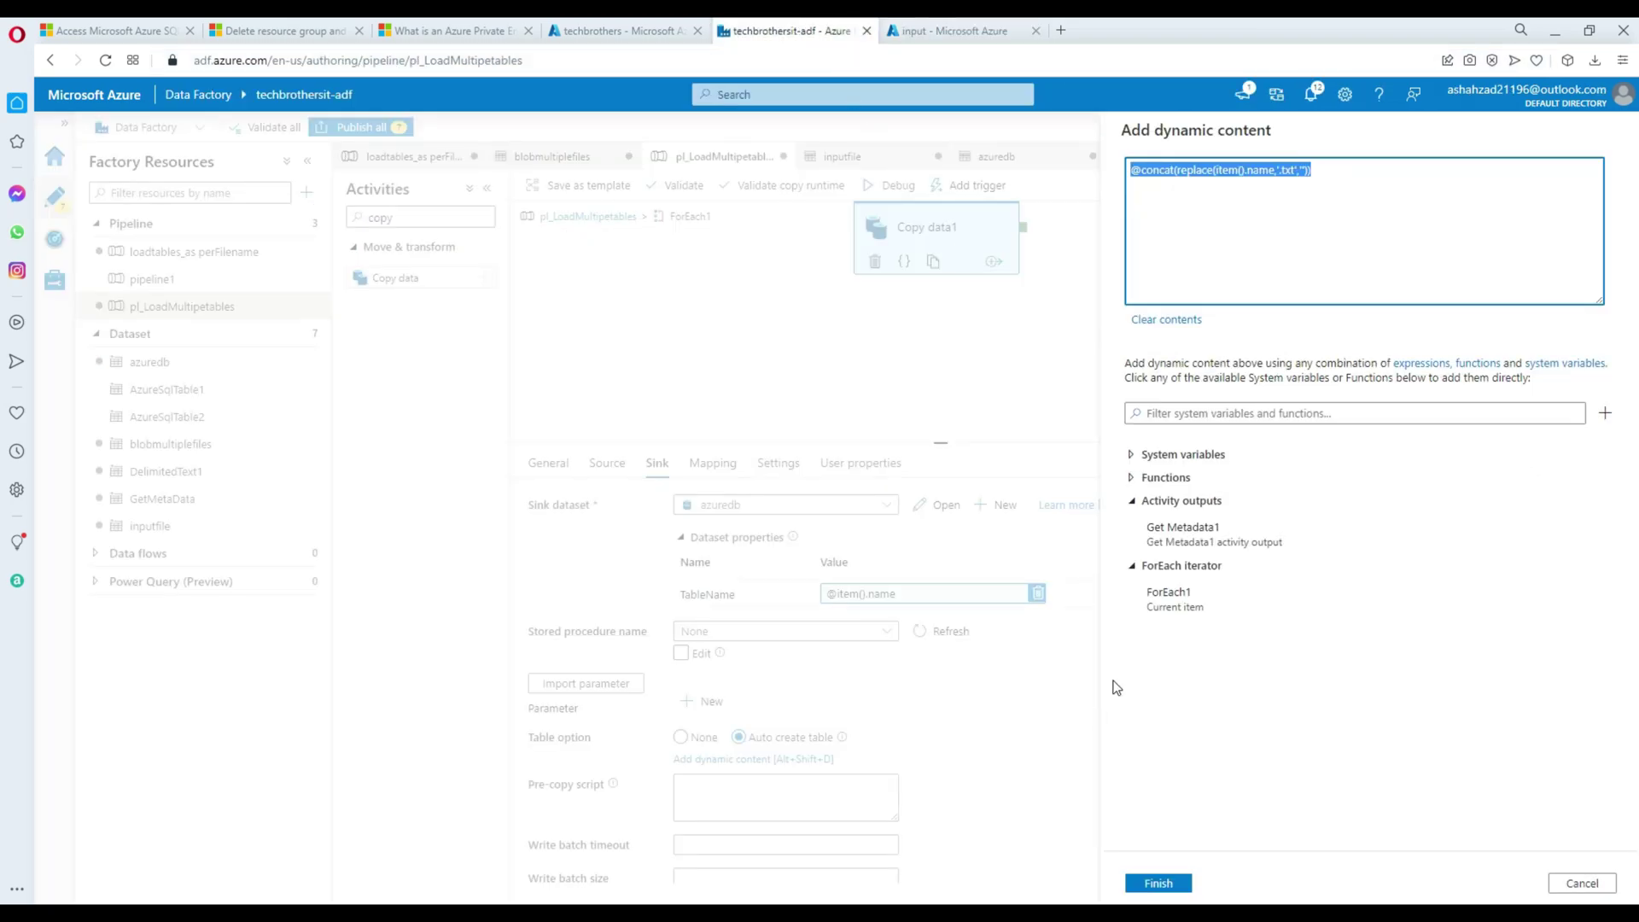
key("alt+Tab")
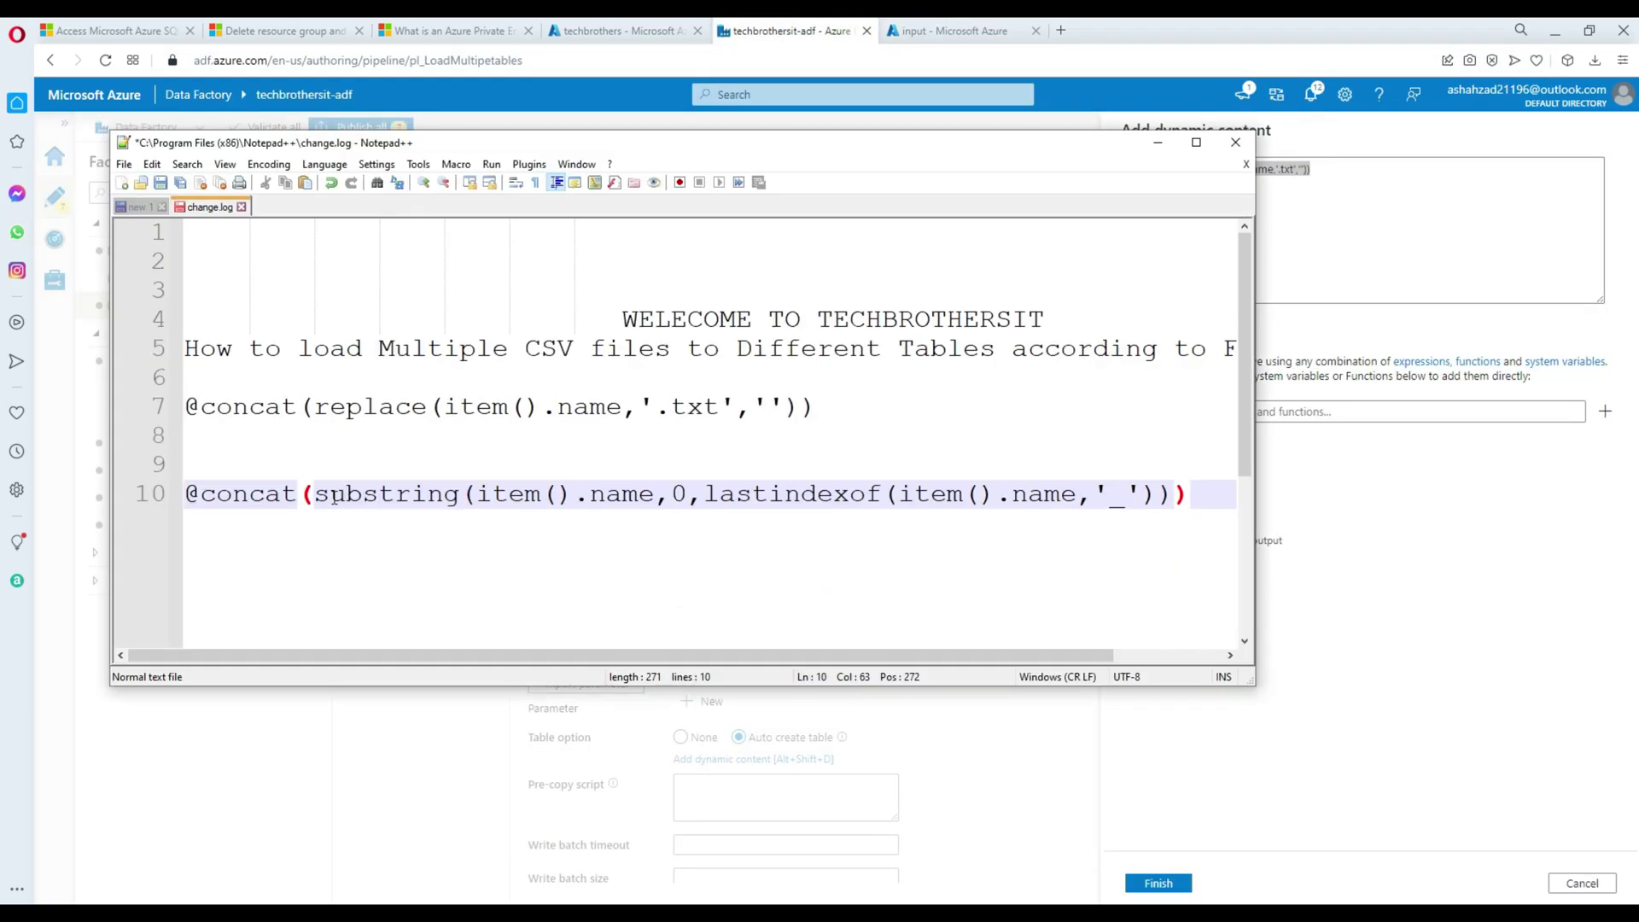
Examine the substring expression on line 10: its start index 0, the lastindexof() length argument, the '_' delimiter and the closing parentheses.
left_click_drag(315, 496, 653, 495)
double_click(679, 493)
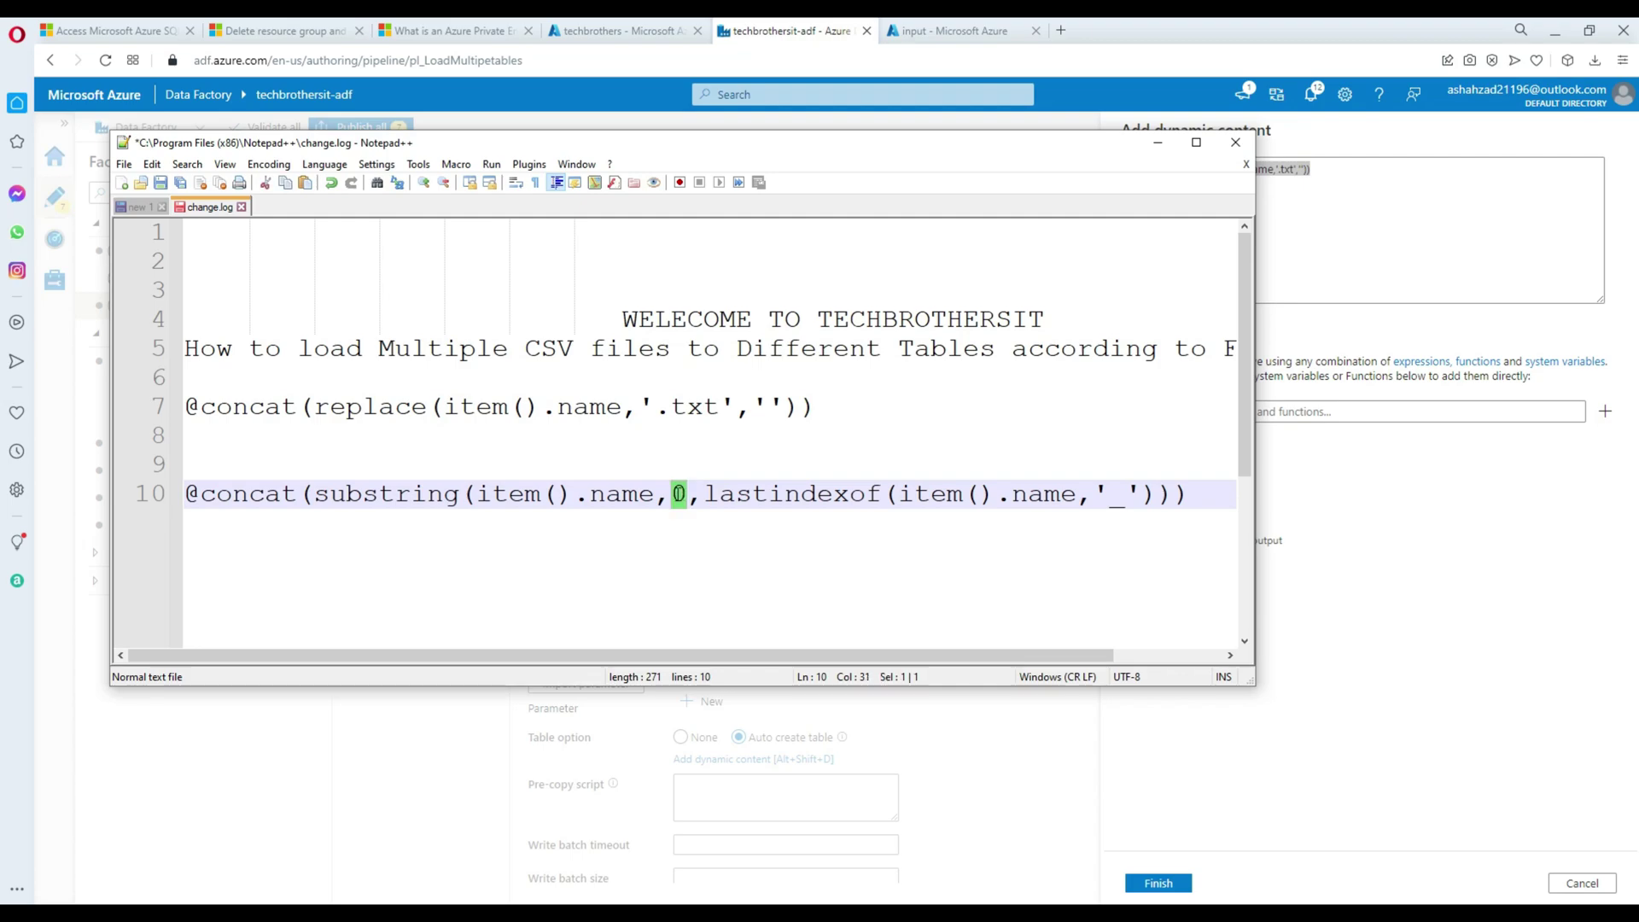
left_click(705, 496)
left_click_drag(705, 495, 921, 497)
left_click(997, 496)
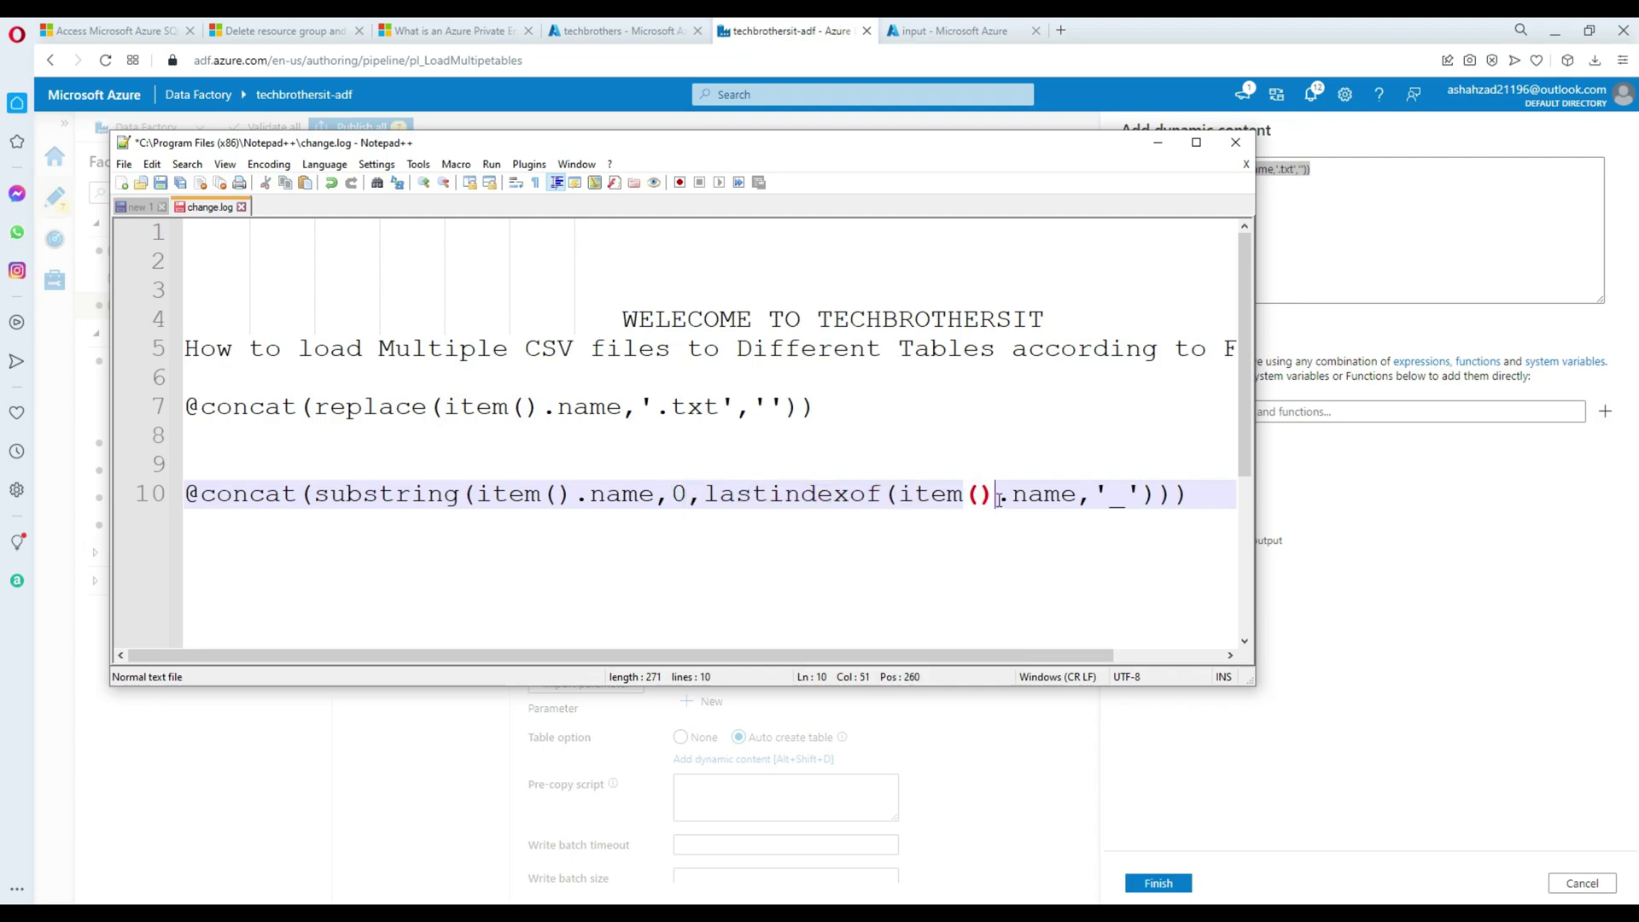
left_click_drag(1130, 497, 1115, 500)
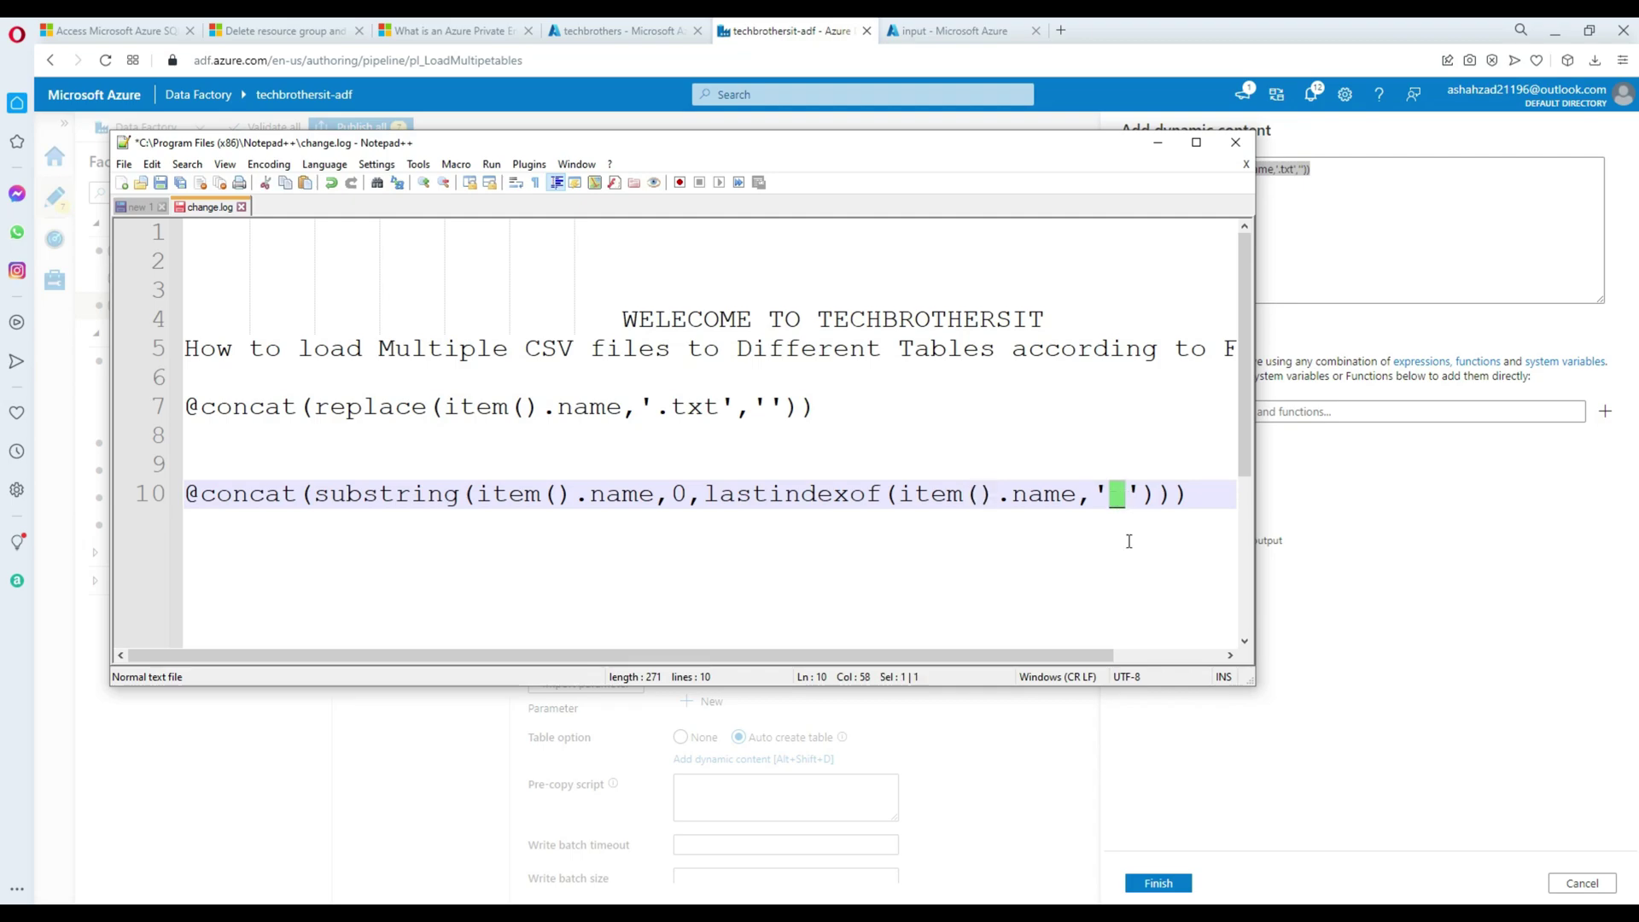
left_click(1142, 495)
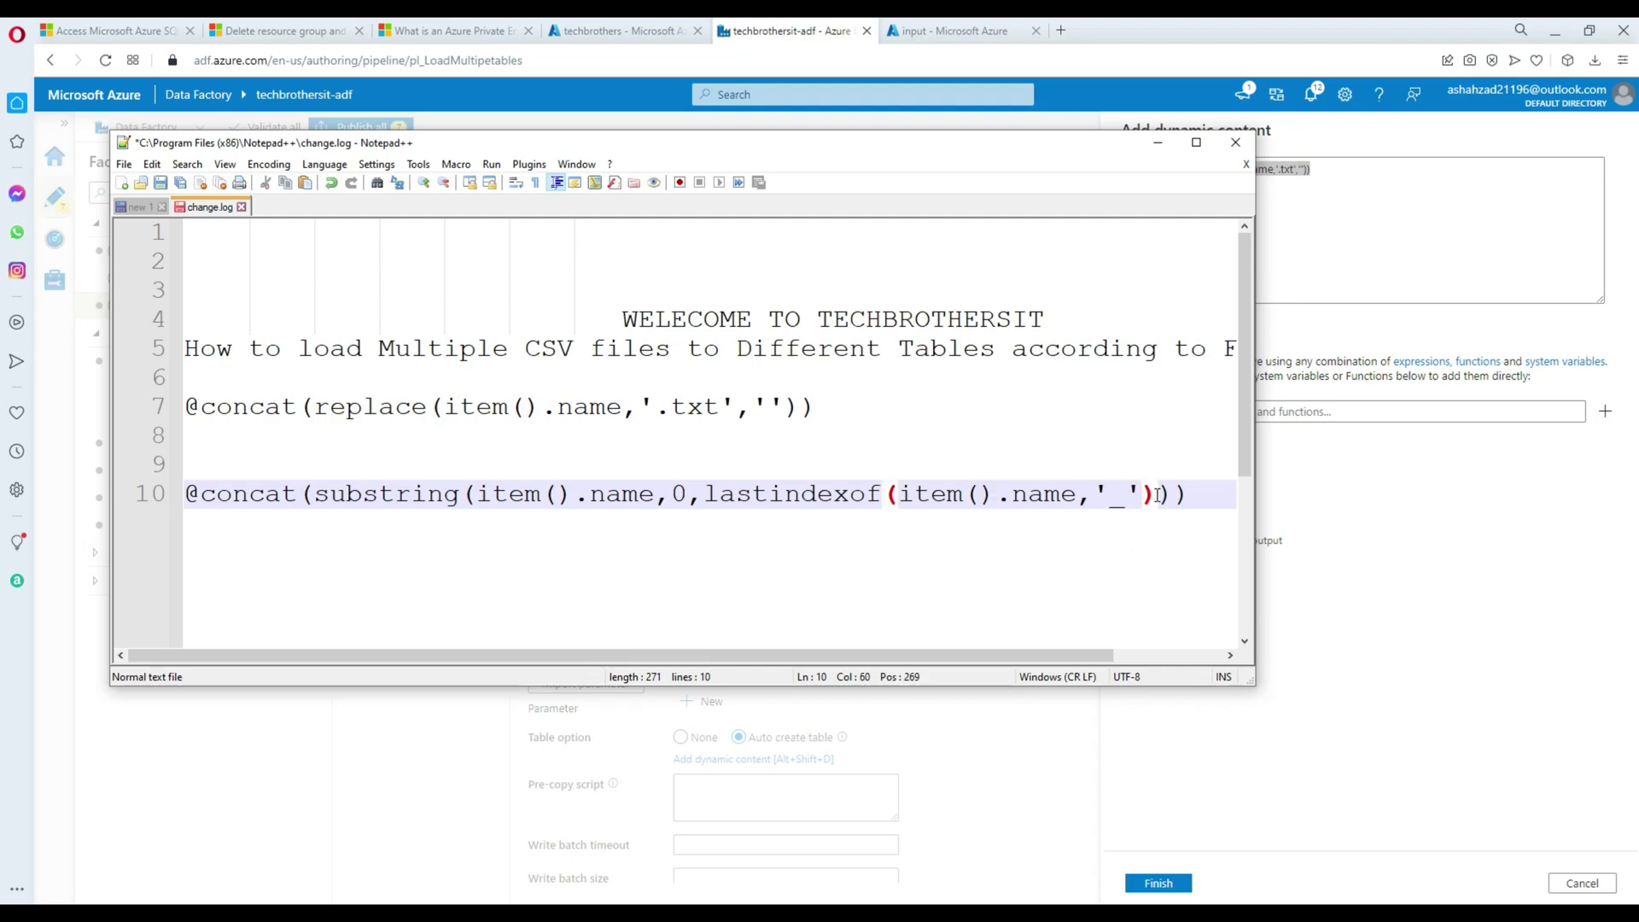
left_click(1164, 496)
left_click(1171, 494)
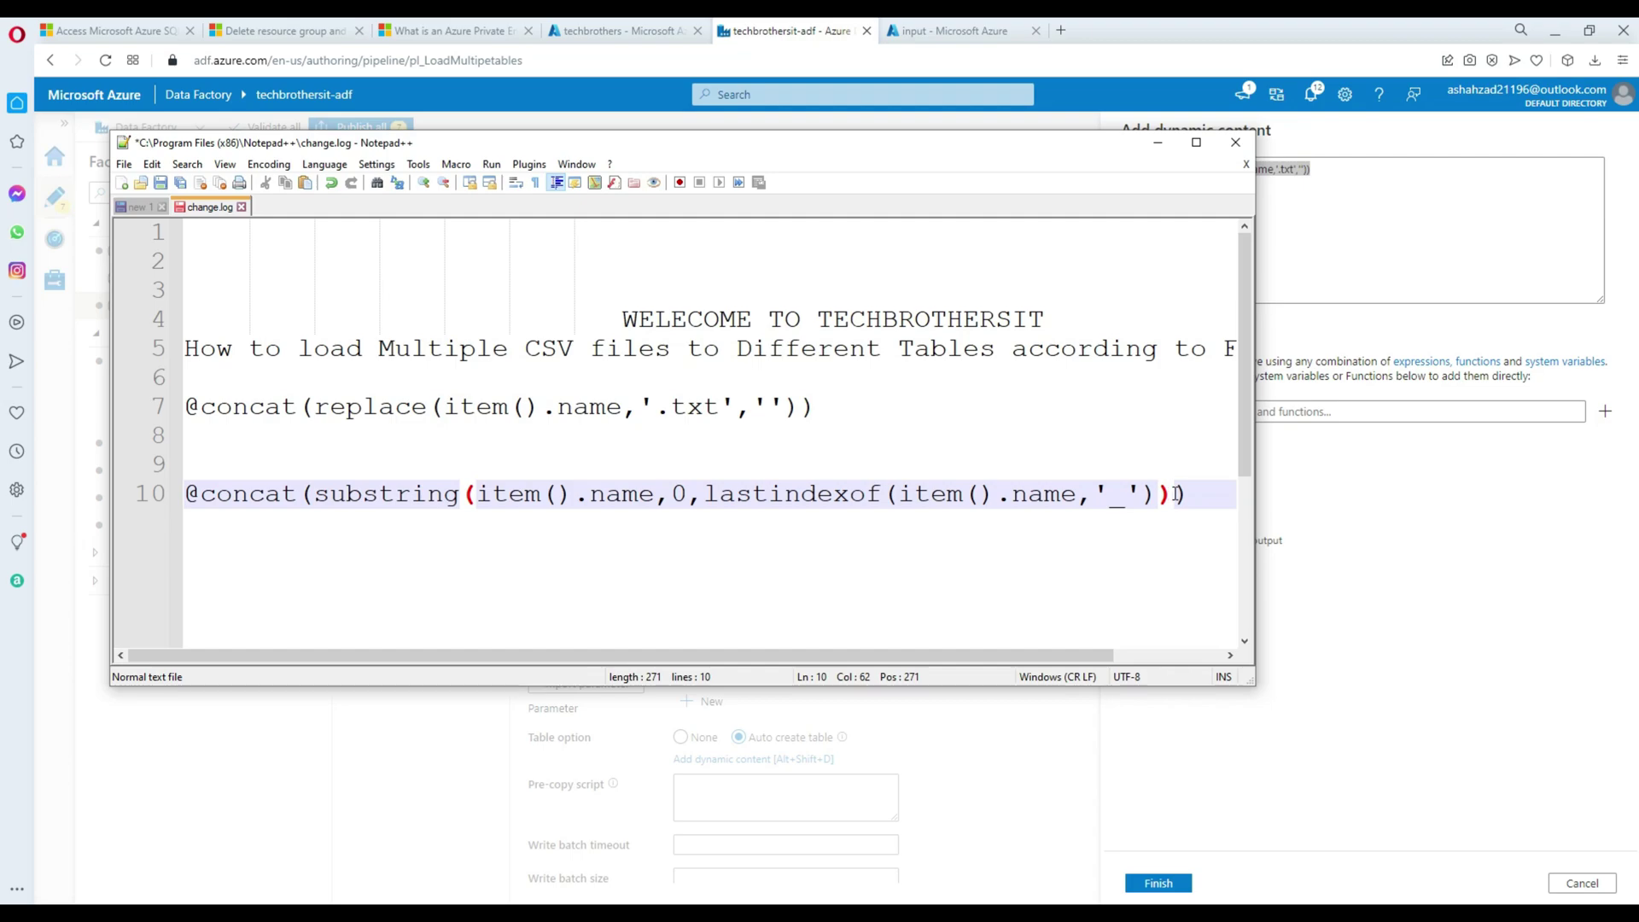
left_click(1184, 495)
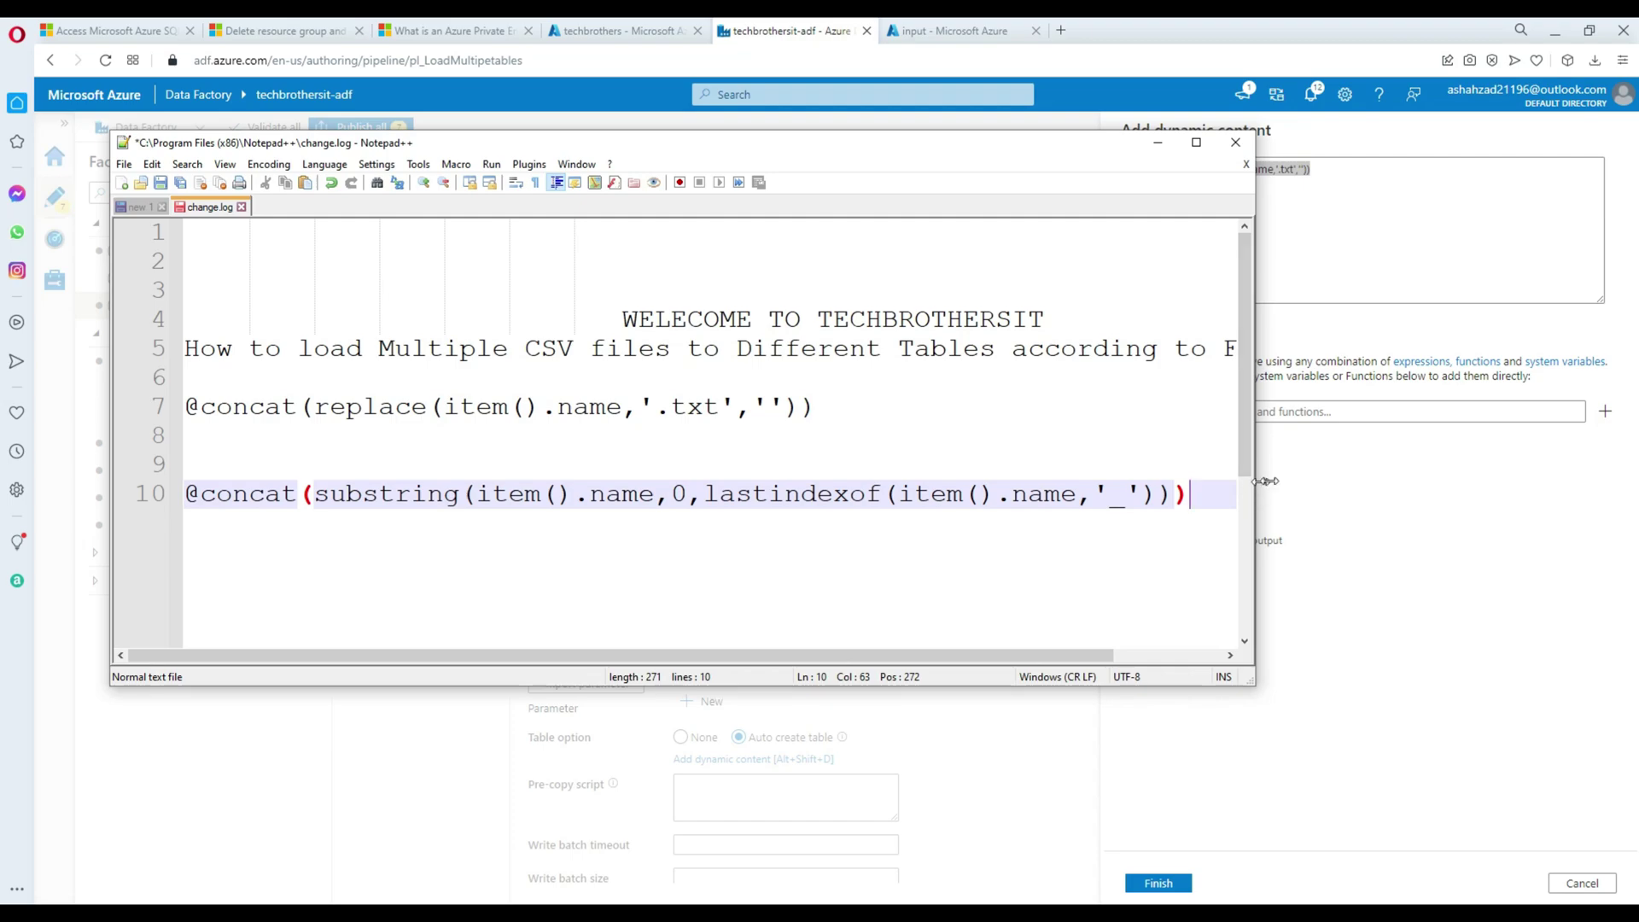
left_click_drag(1256, 485, 1420, 487)
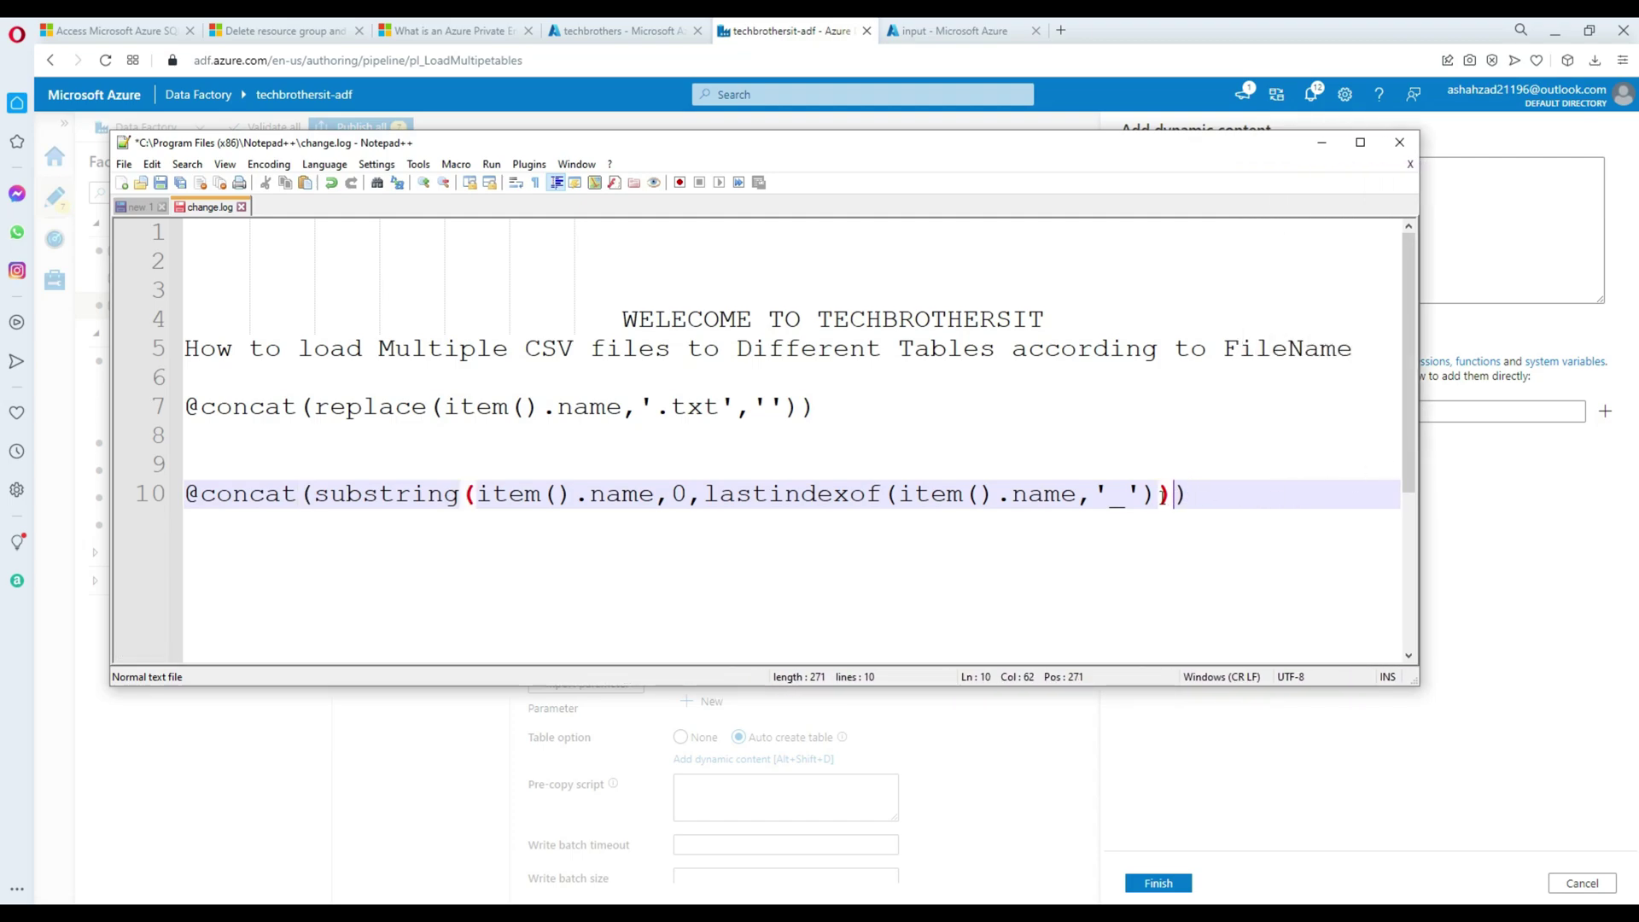
left_click(1148, 497)
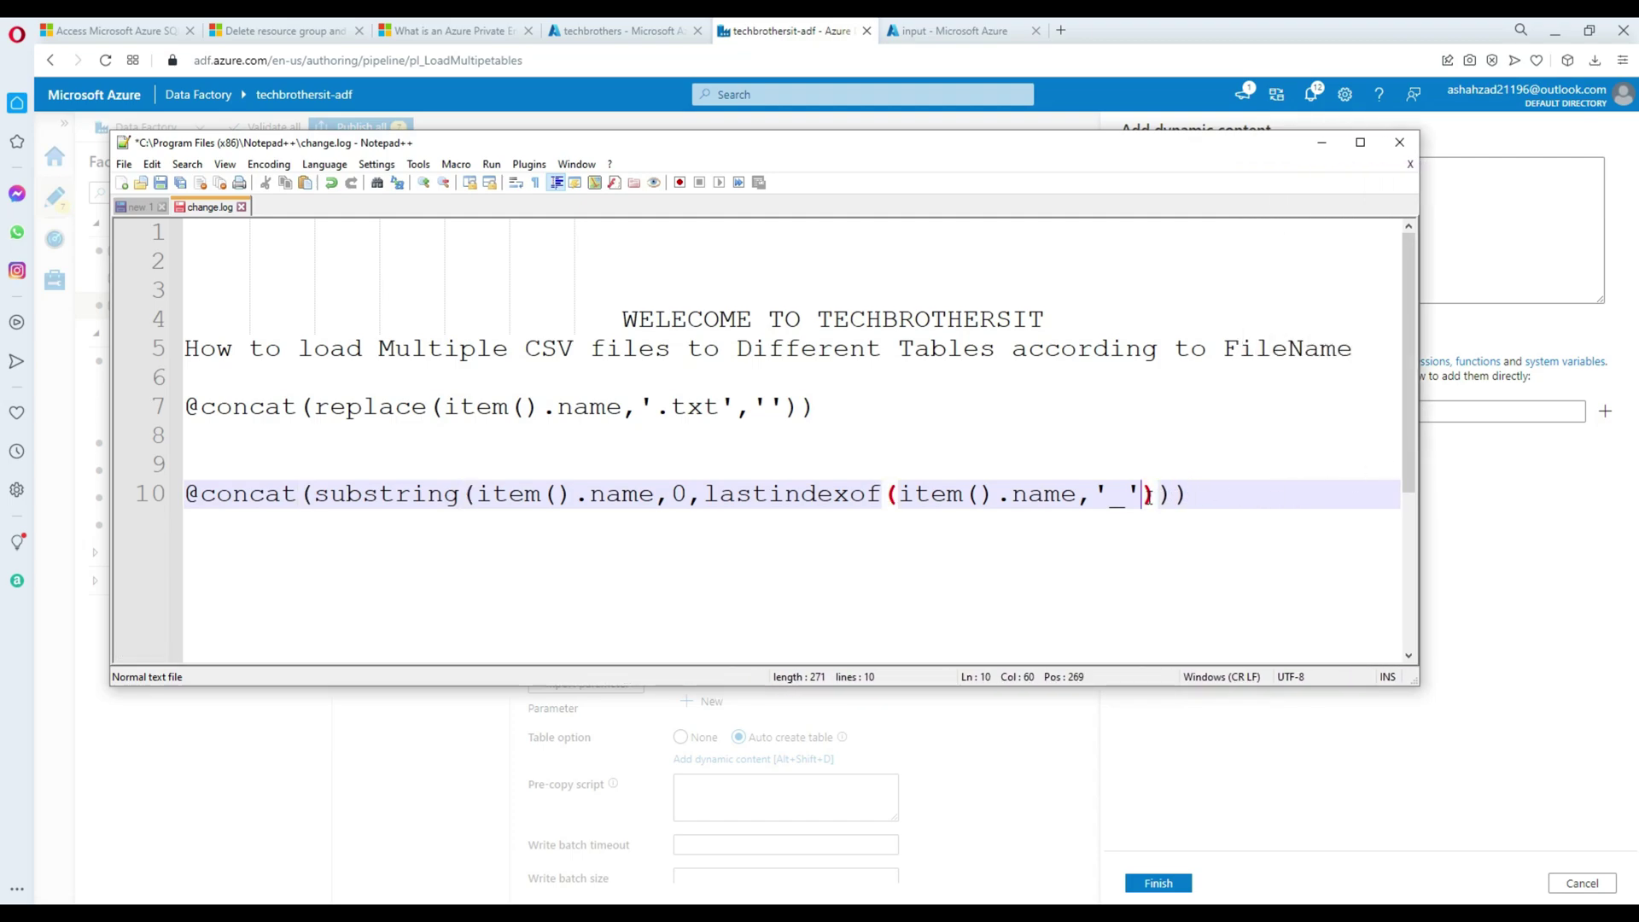
left_click(309, 496)
left_click(321, 497)
left_click_drag(321, 497, 1174, 495)
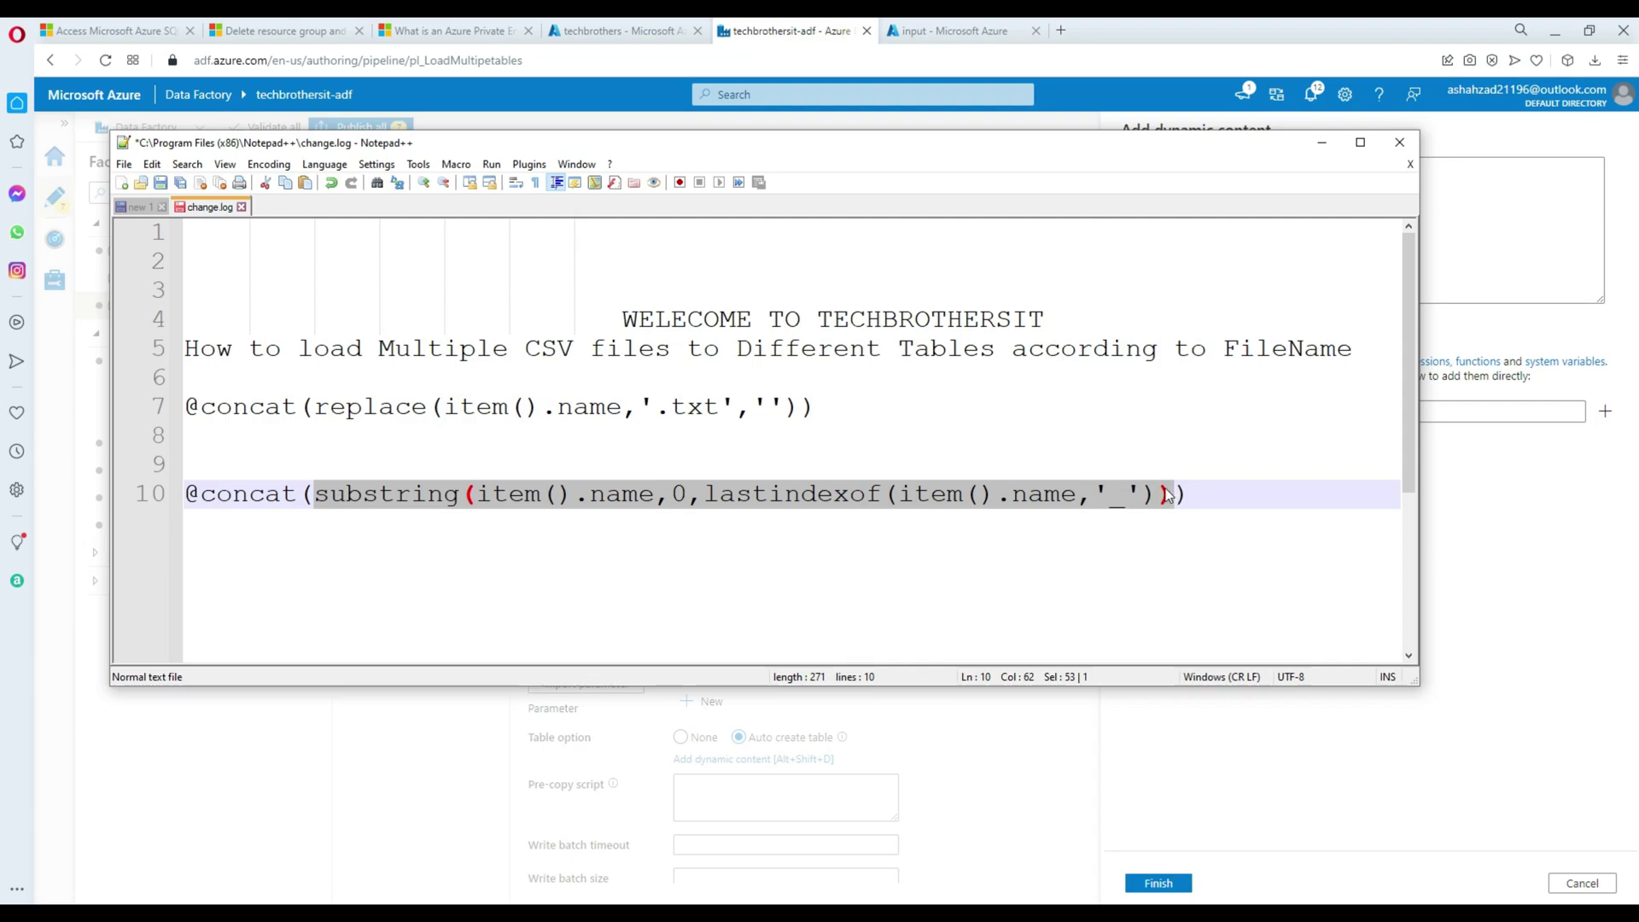
left_click_drag(313, 496, 196, 510)
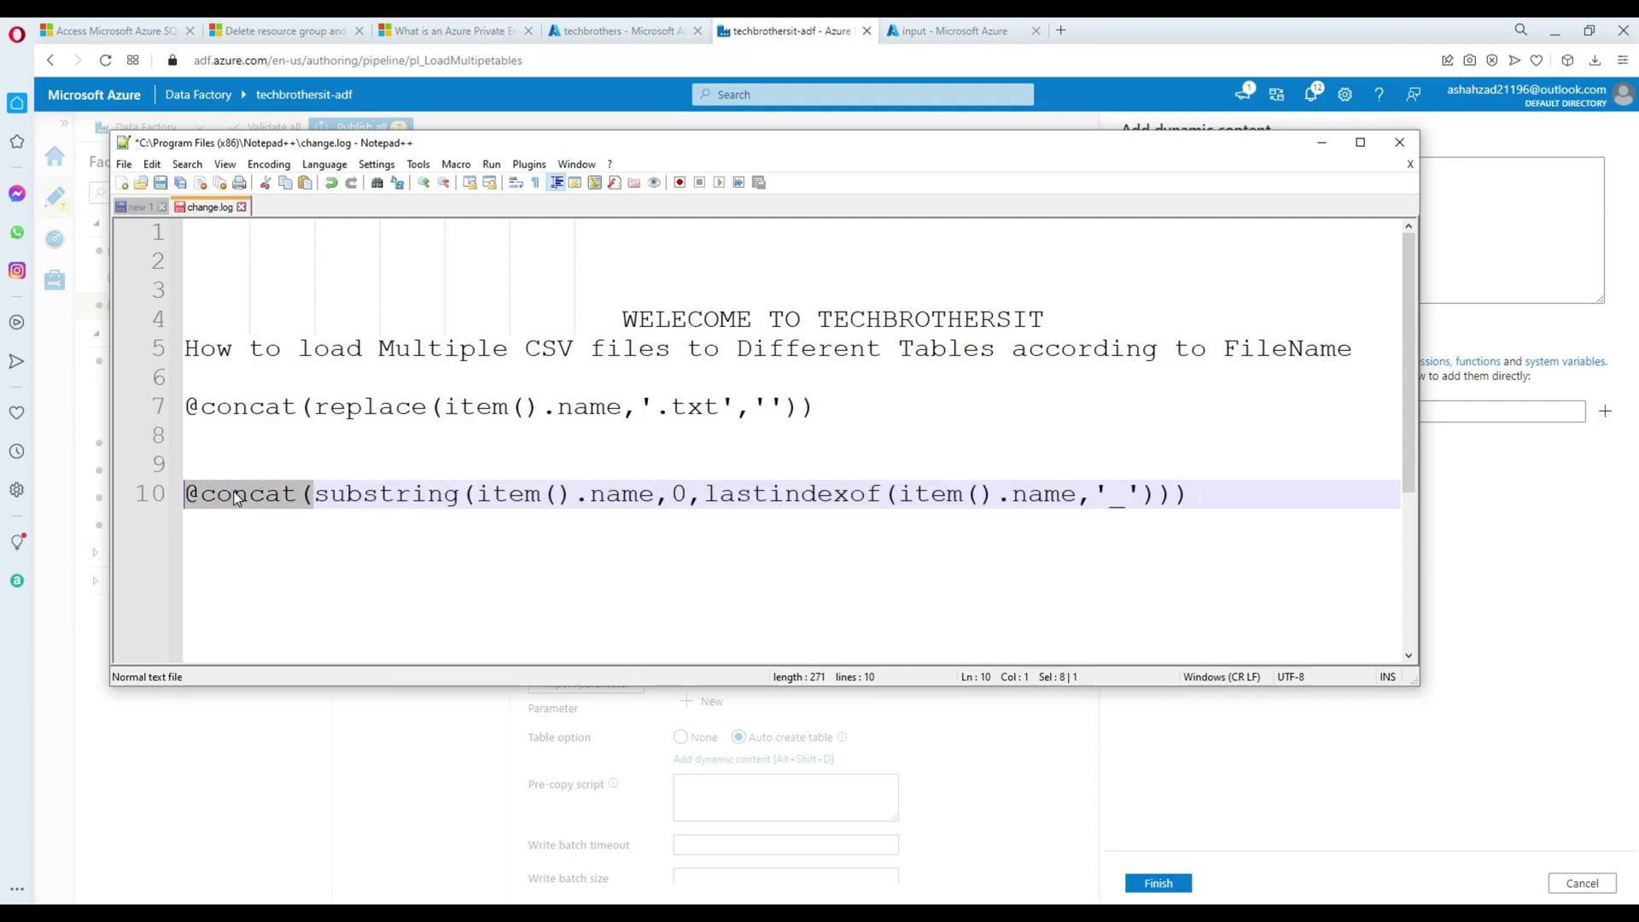
left_click(236, 495)
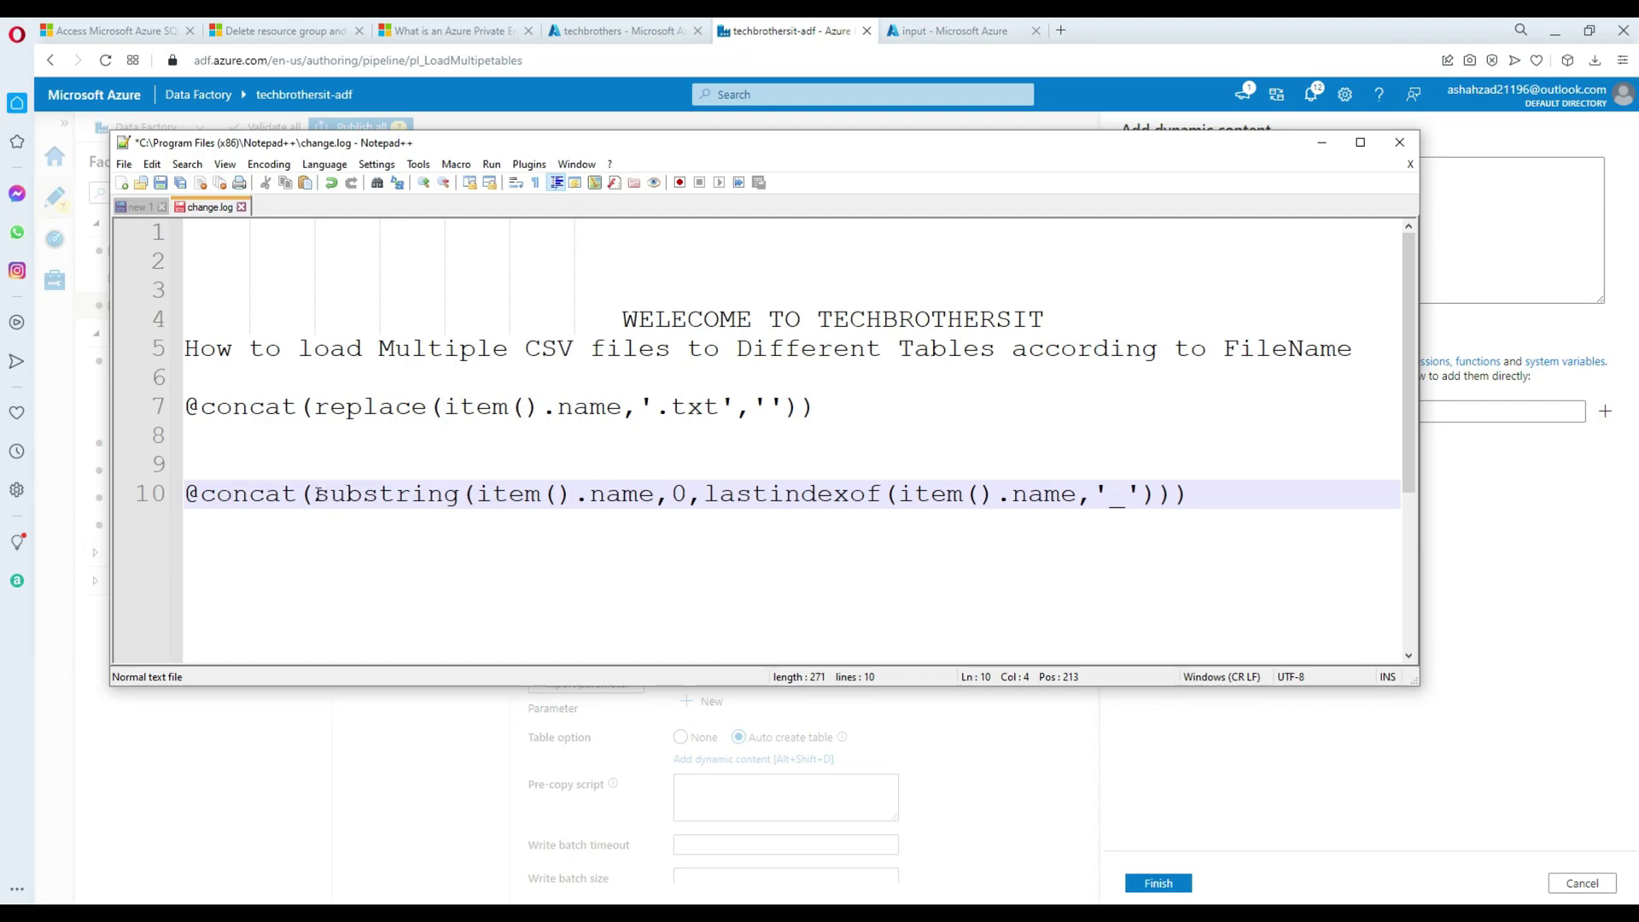
left_click_drag(315, 495, 183, 496)
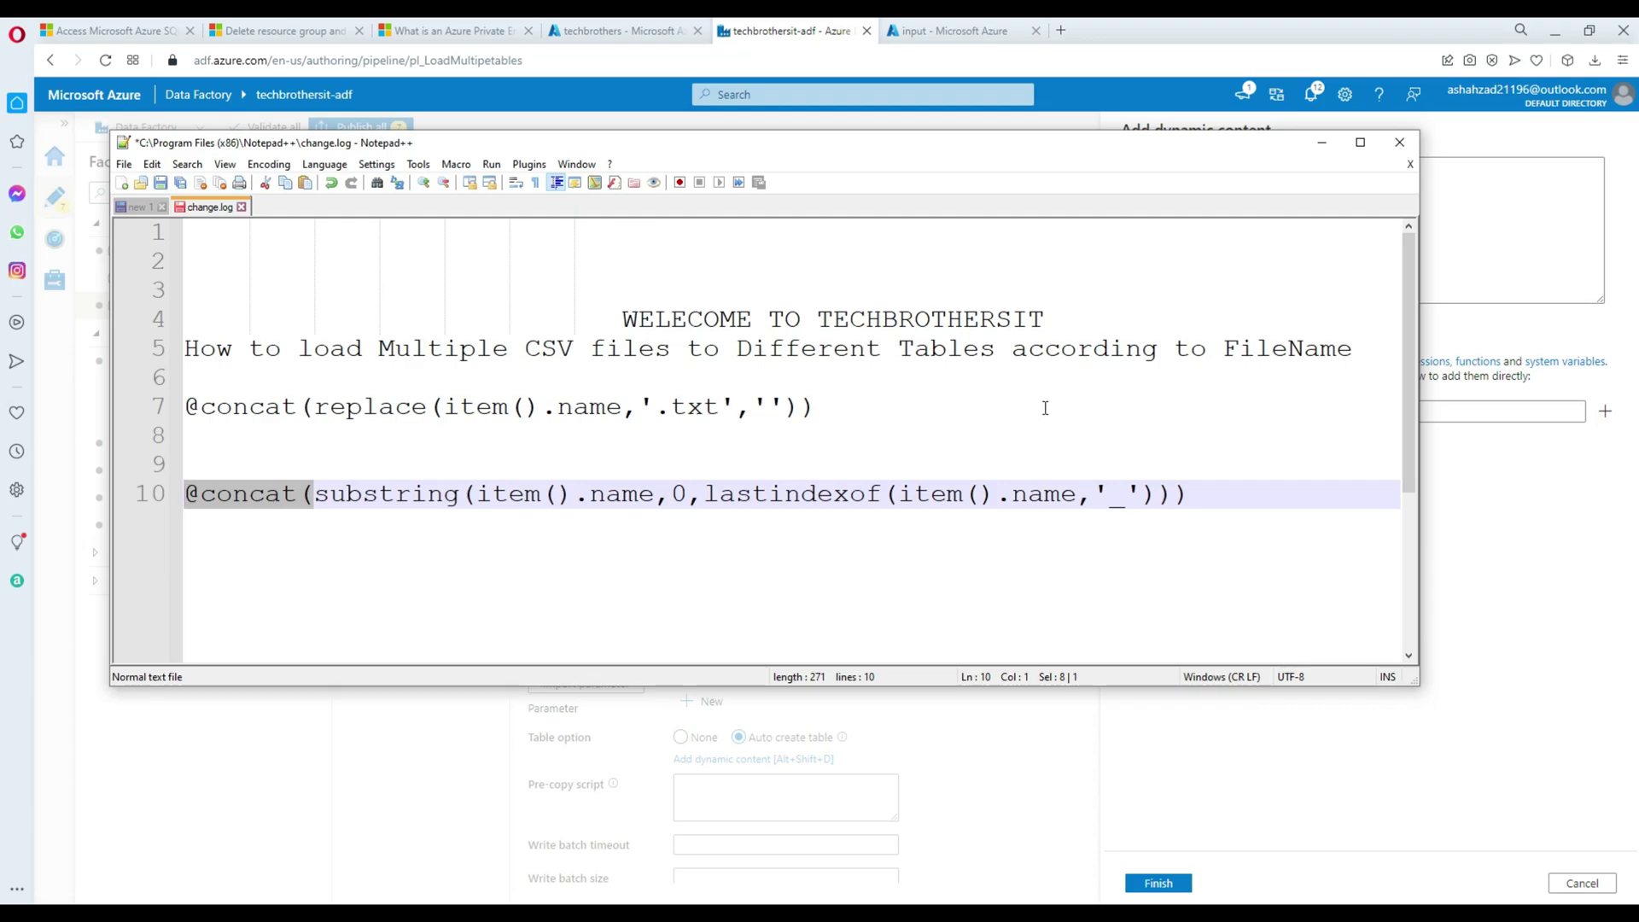
Recheck the file names in the input container, then copy the whole substring expression from line 10 of change.log.
left_click(944, 30)
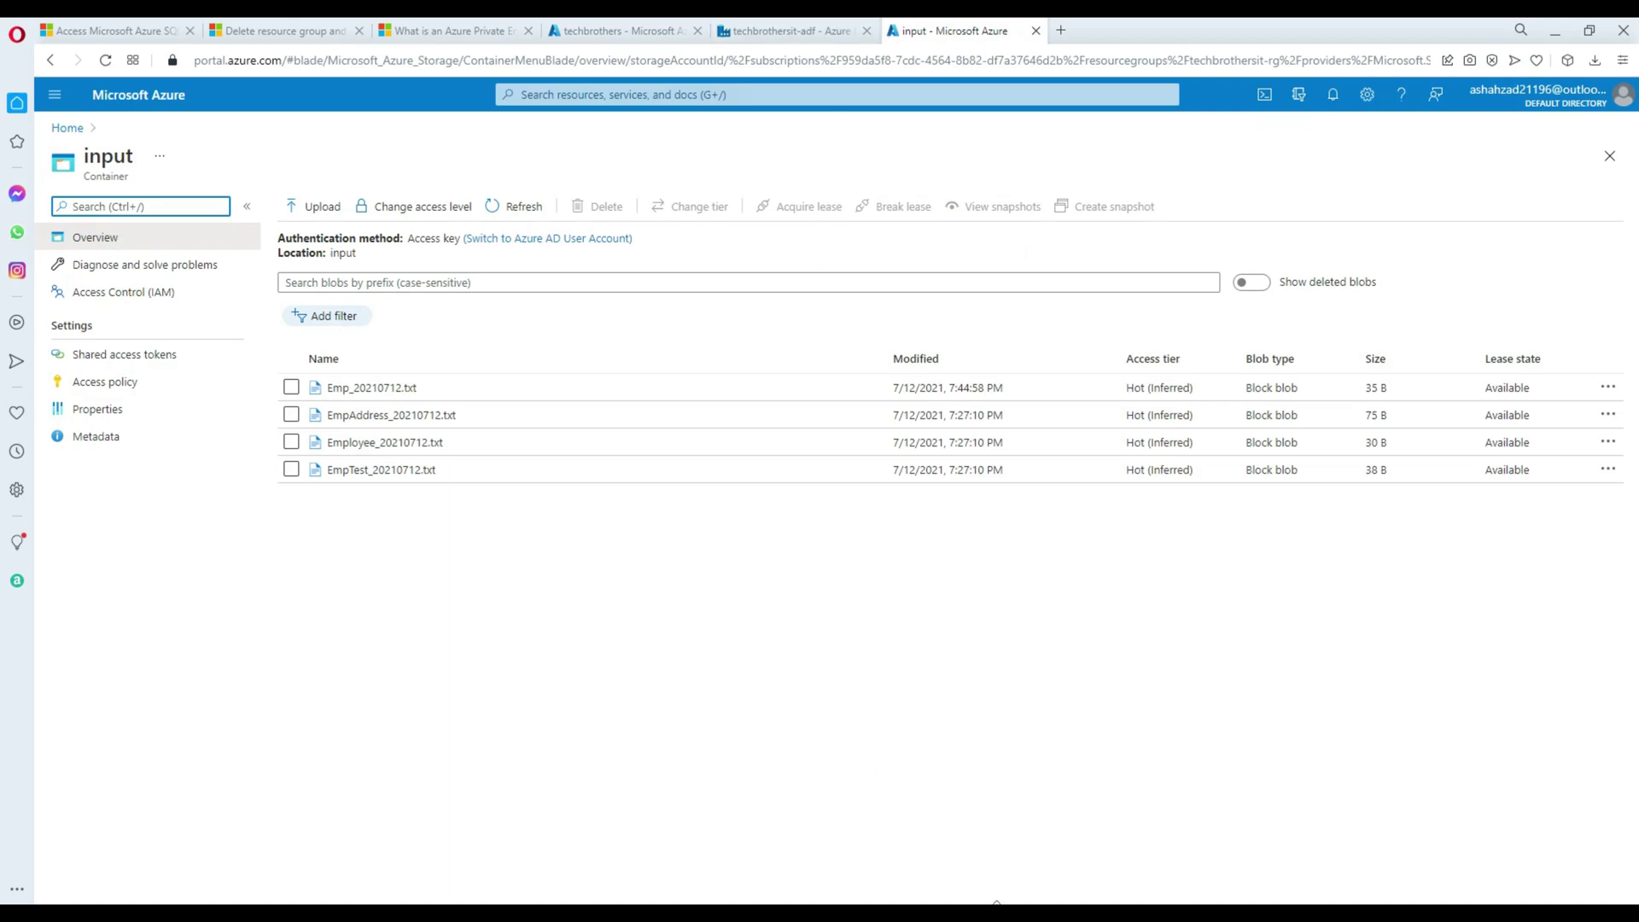
key("alt+Tab")
left_click(1224, 495)
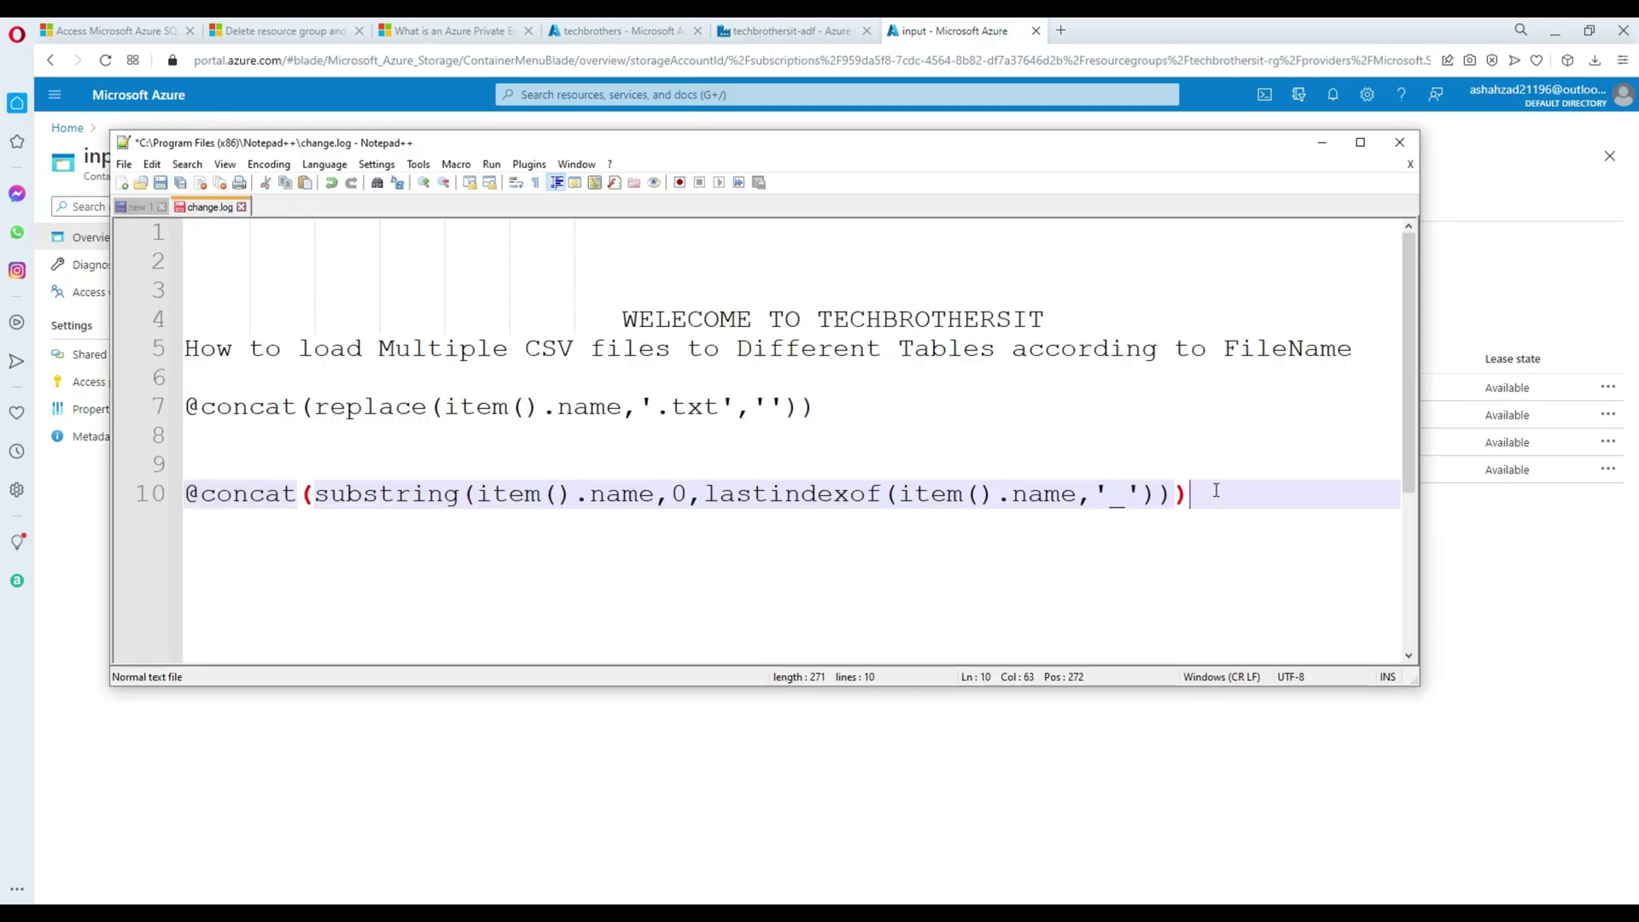
left_click(188, 495, "shift")
right_click(213, 504)
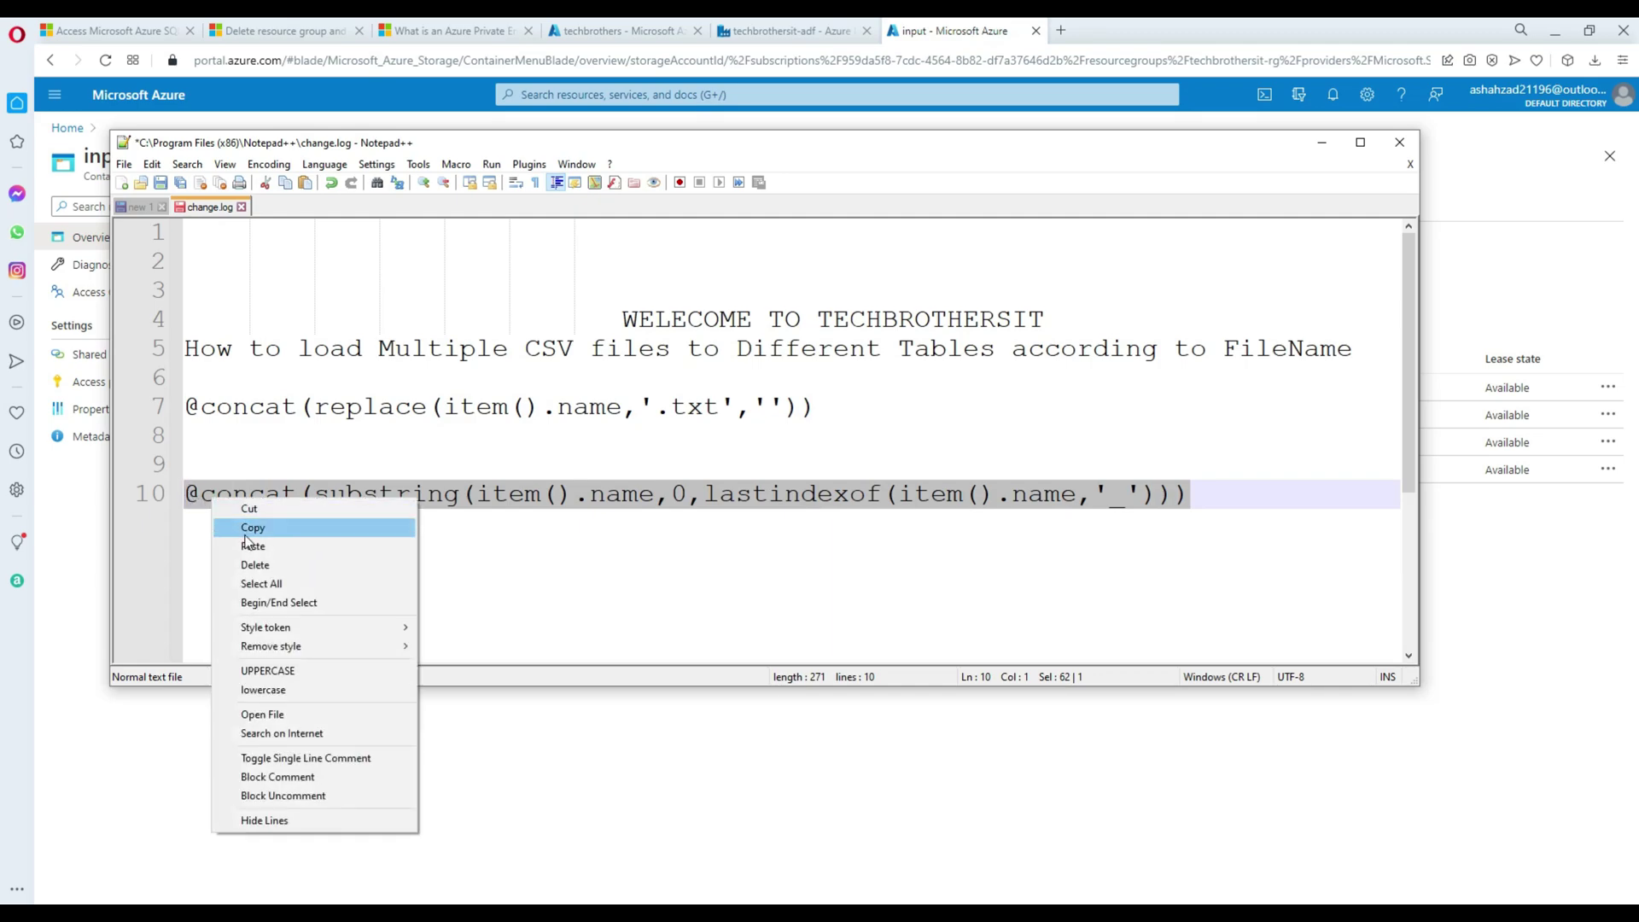
left_click(248, 531)
left_click(1127, 502)
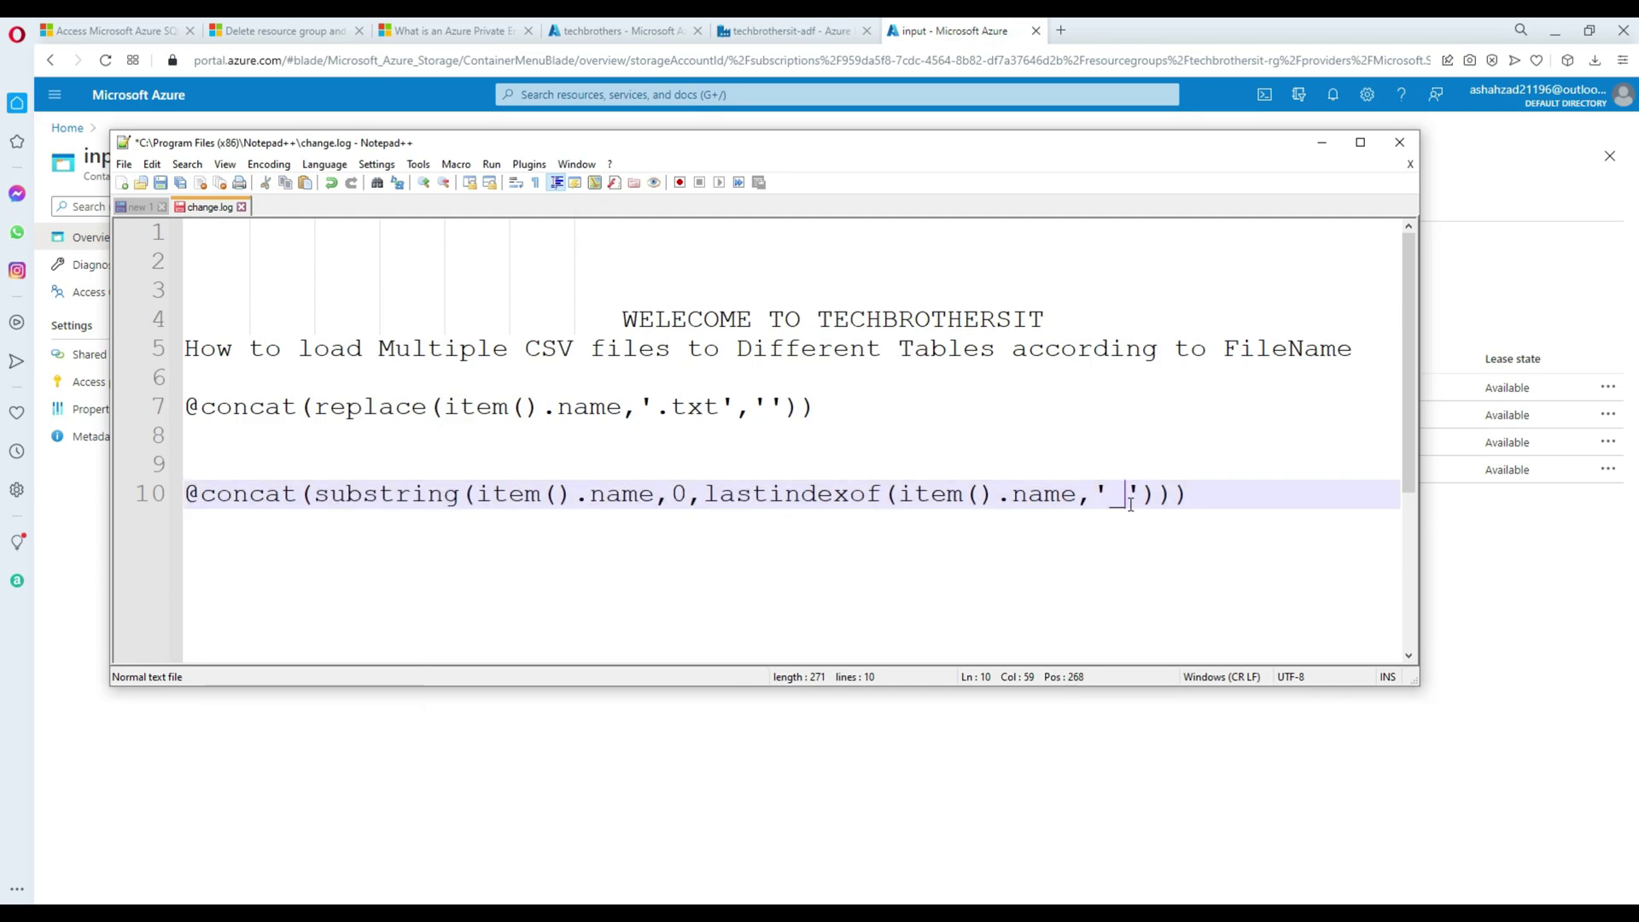
left_click(619, 30)
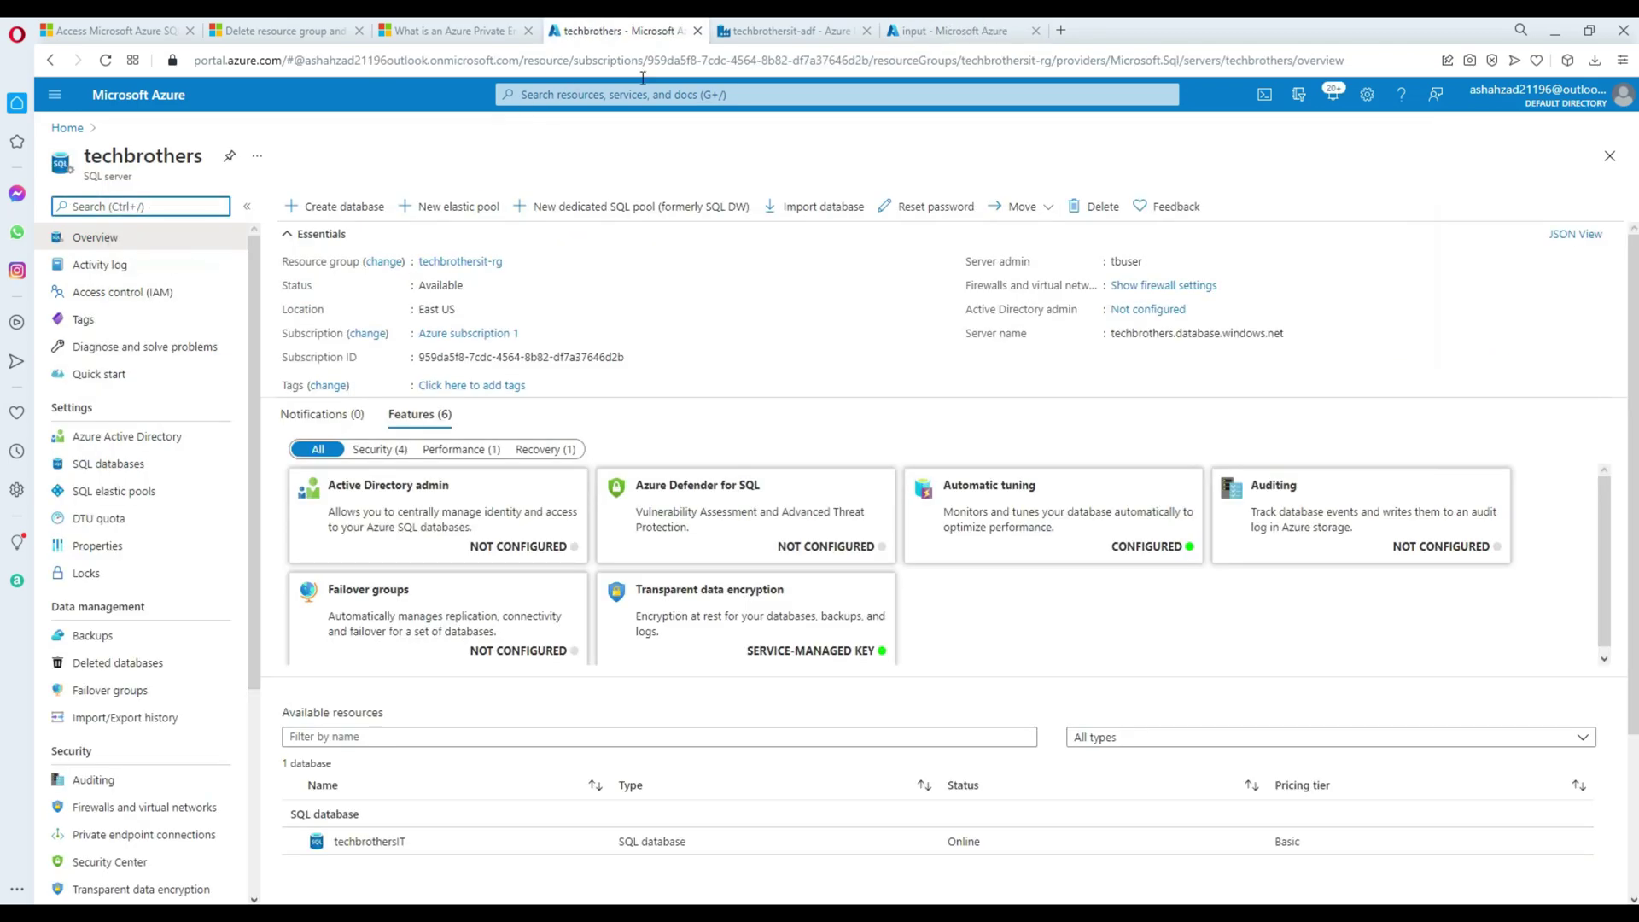
left_click(760, 26)
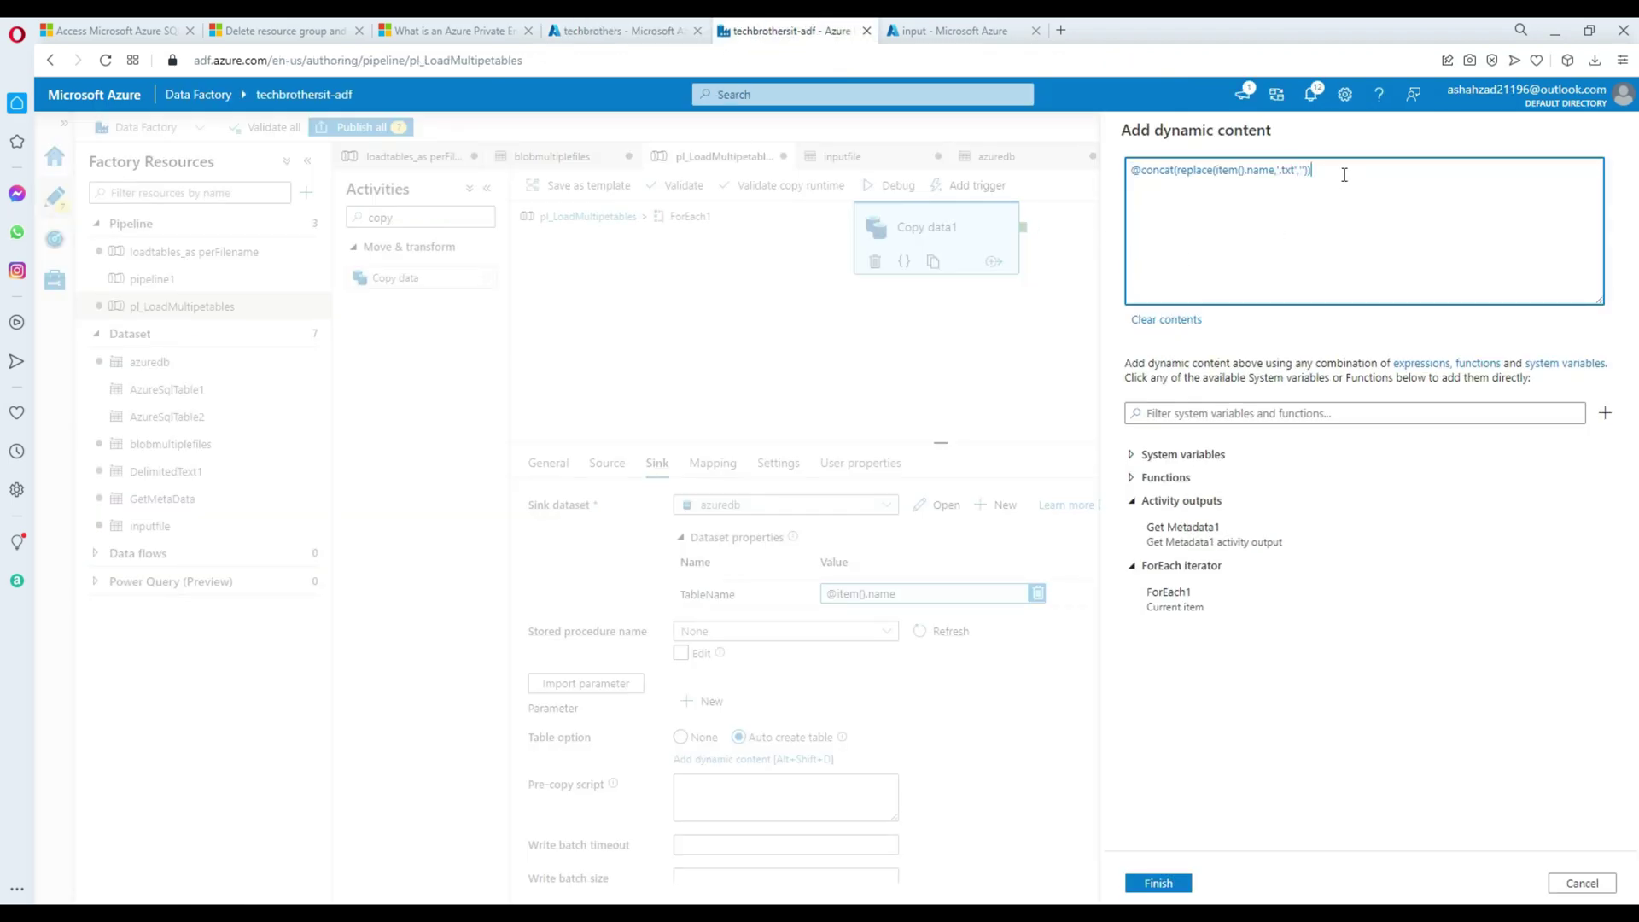
left_click_drag(1339, 168, 976, 162)
key("ctrl+v")
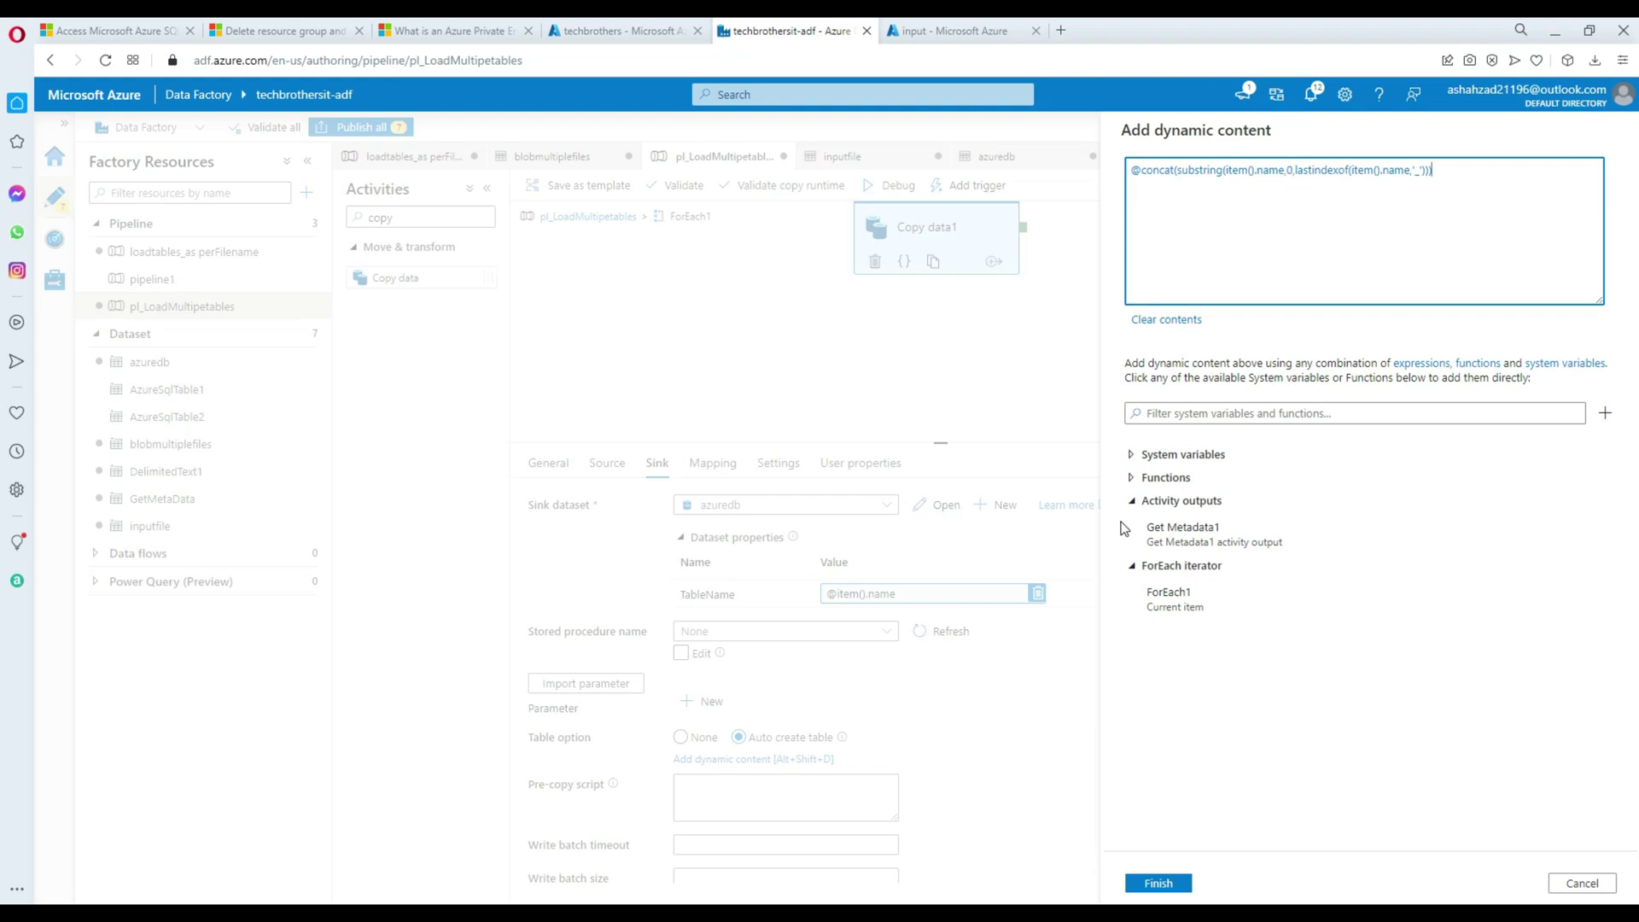
Browse the function categories, including the conversion and date functions, and apply the dynamic content to the sink's TableName.
left_click(1131, 477)
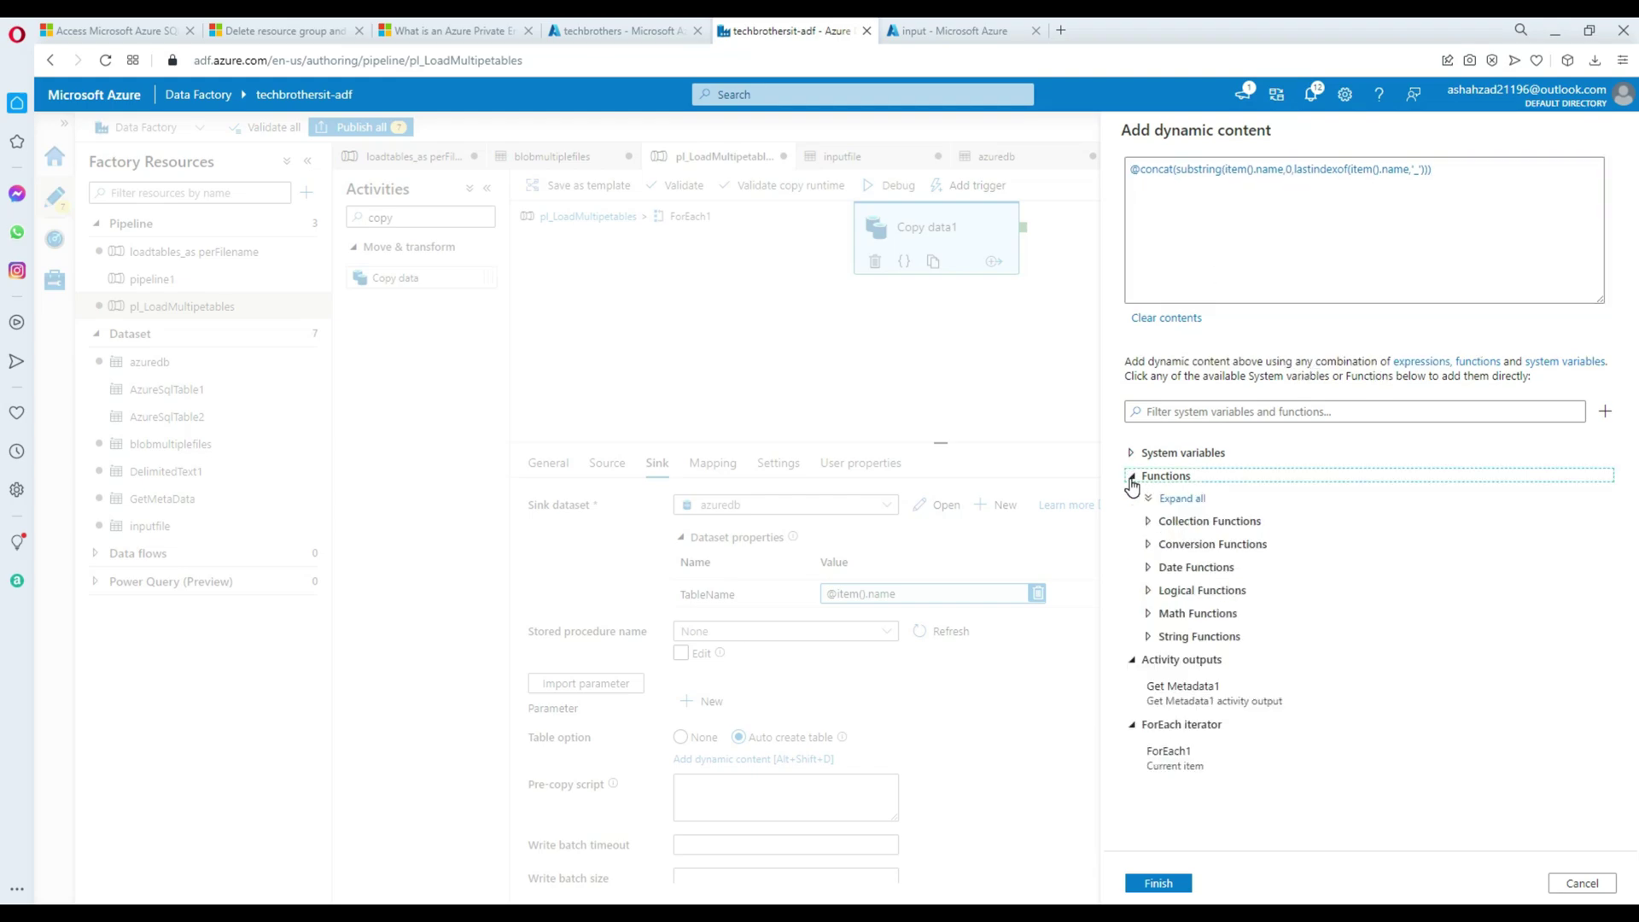
left_click(1148, 545)
left_click(1148, 546)
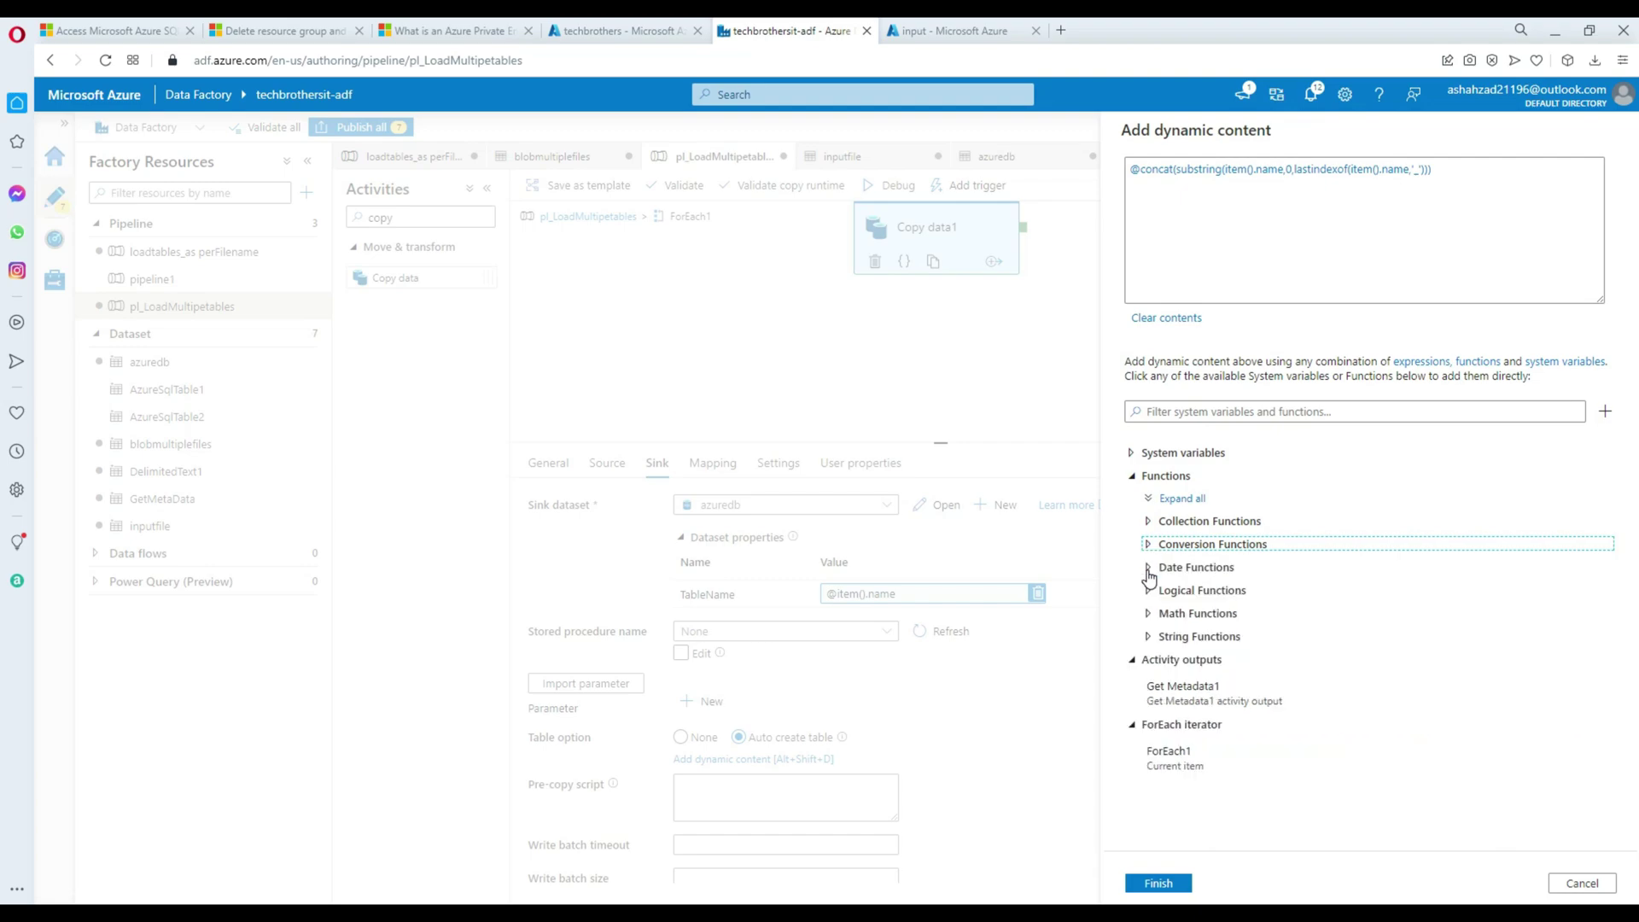
left_click(1148, 568)
left_click(1148, 567)
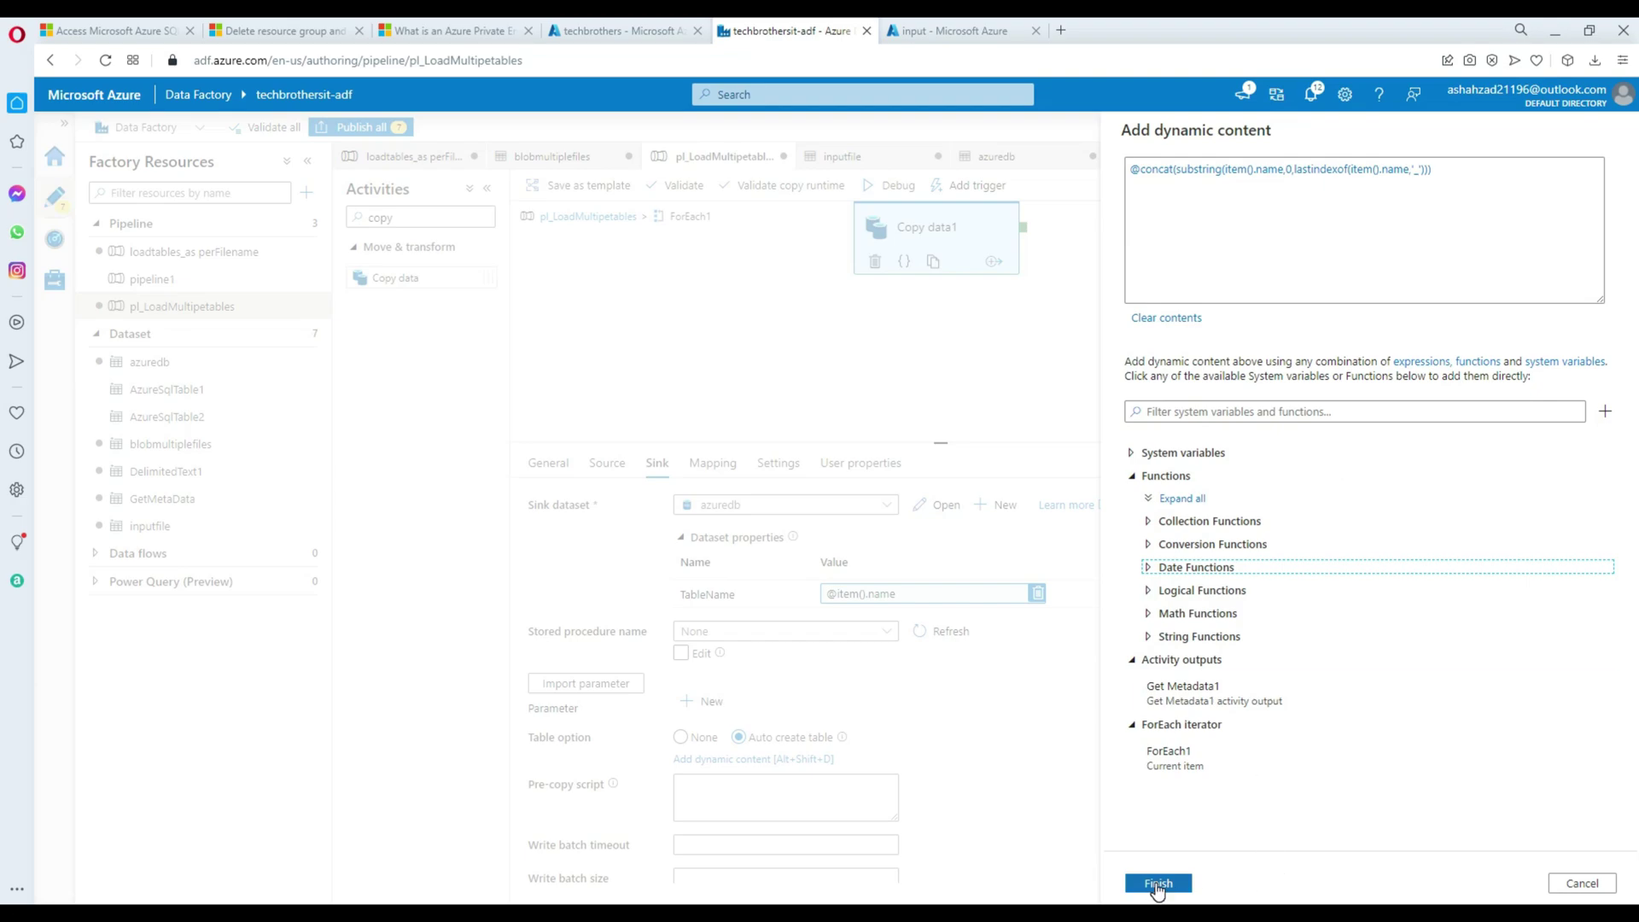
left_click(1159, 884)
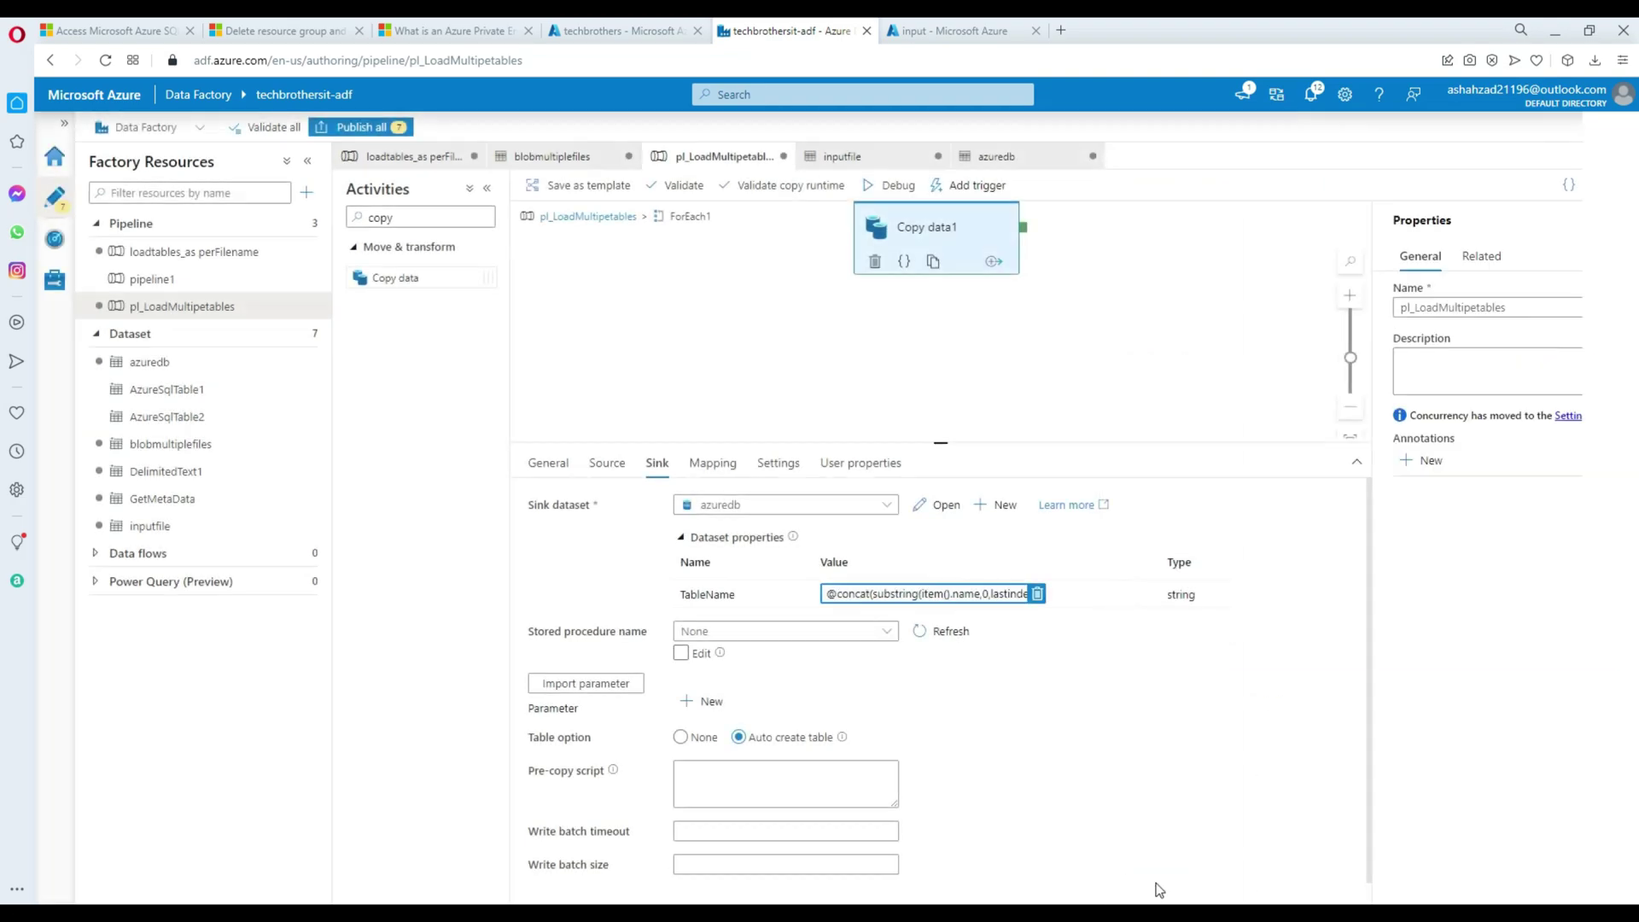
Debug pl_LoadMultipetables and review Get Metadata1, ForEach1 and the sink settings of its inner Copy data1 activity.
left_click(790, 355)
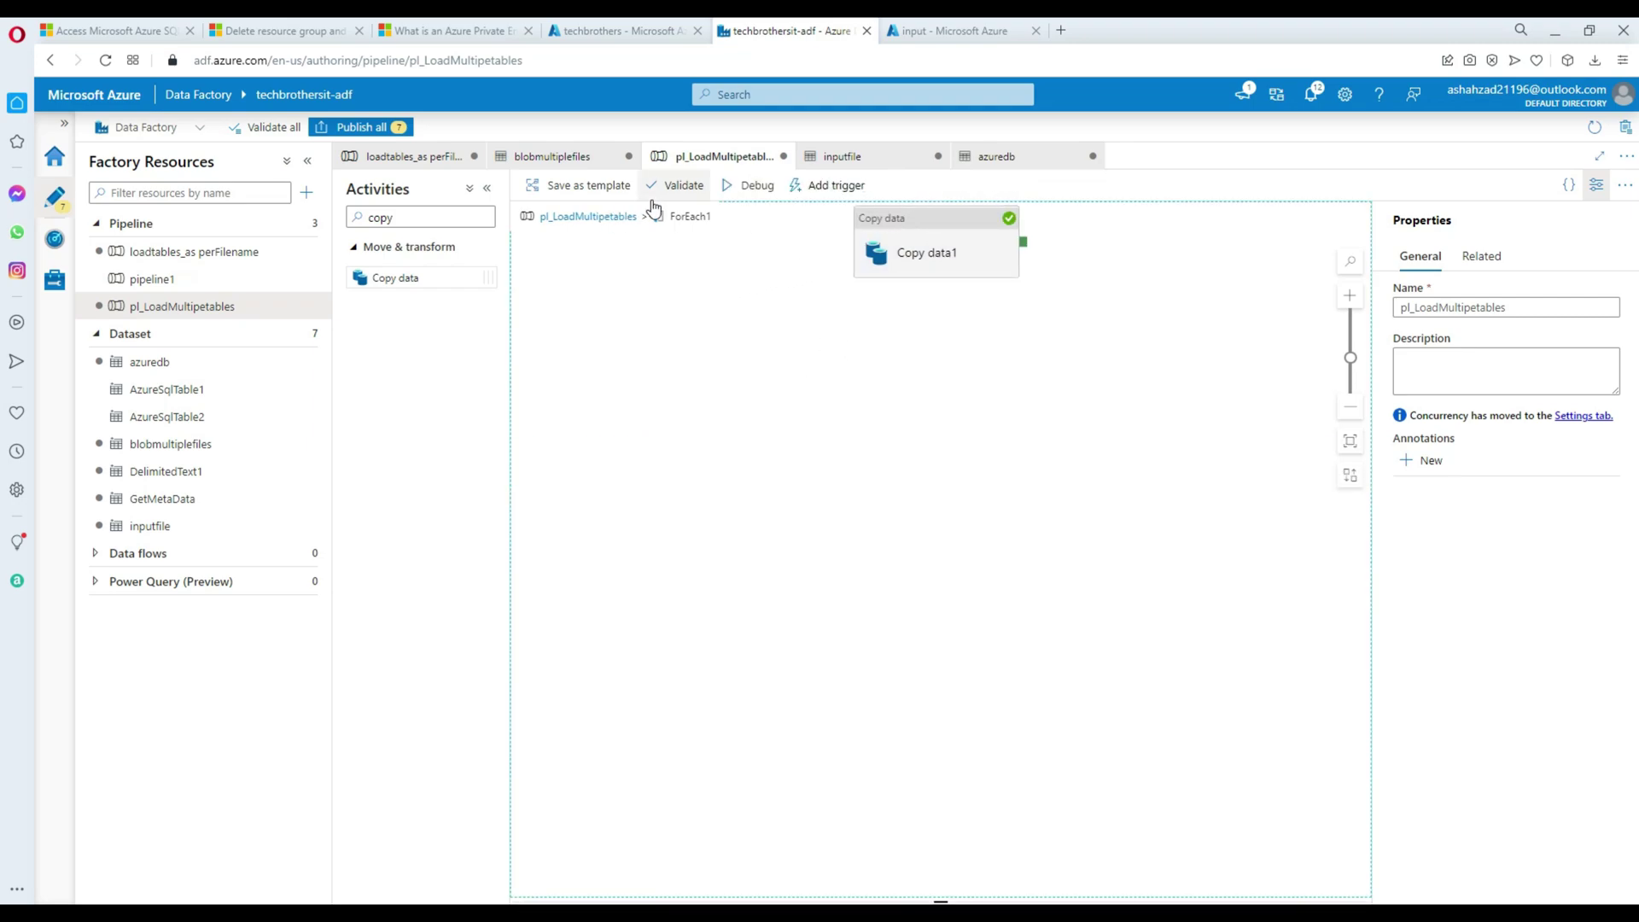
left_click(751, 185)
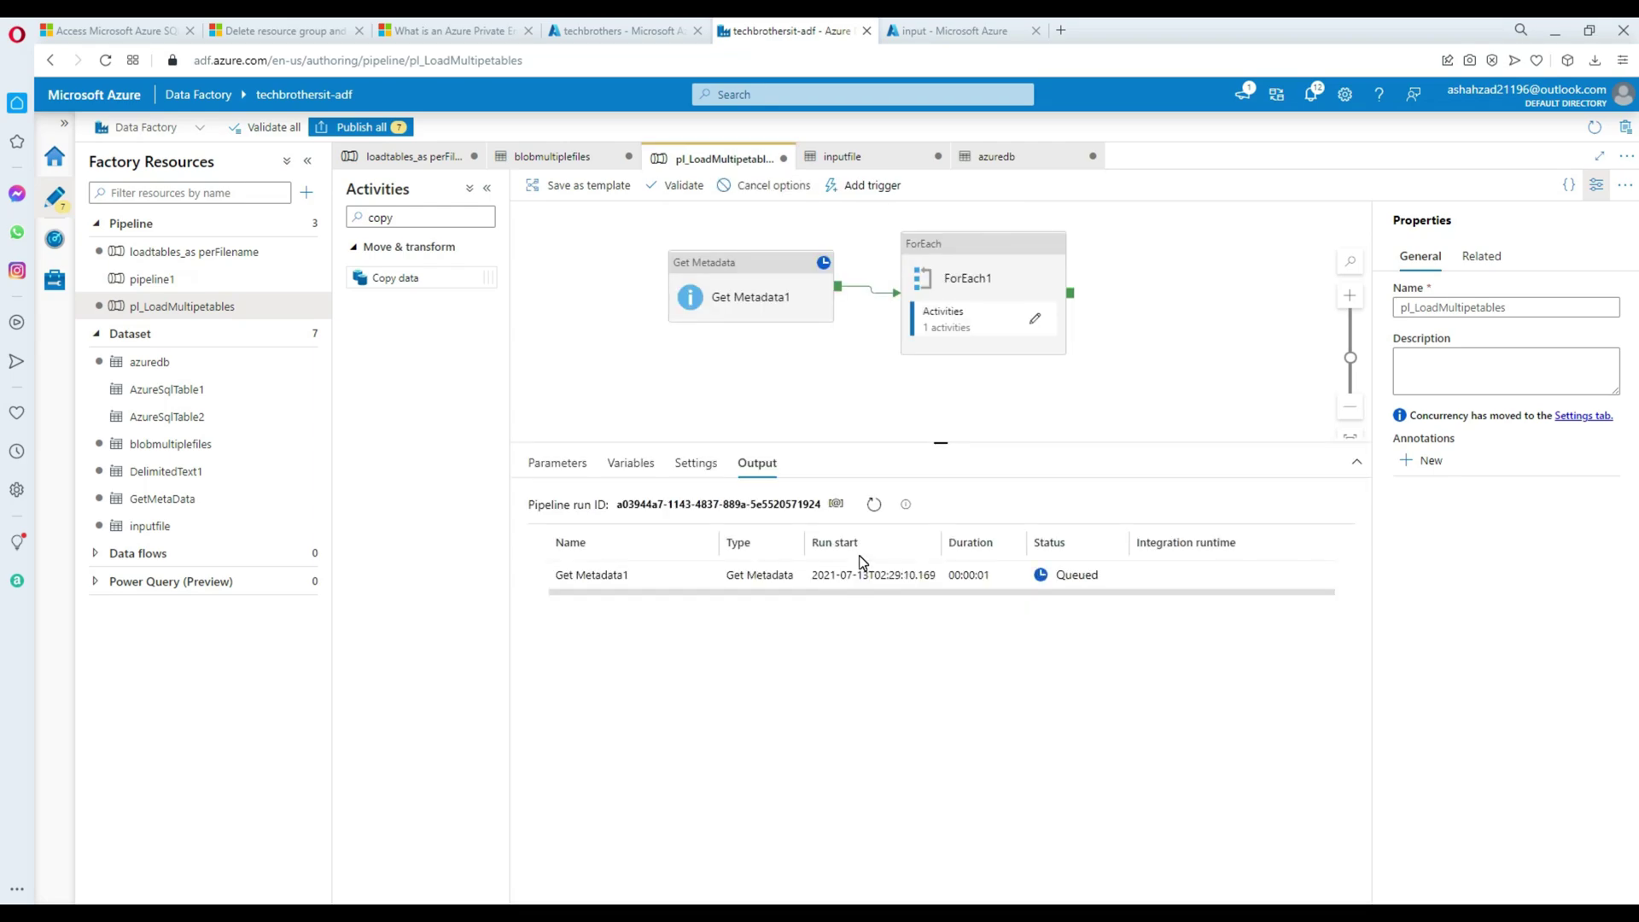
left_click(752, 275)
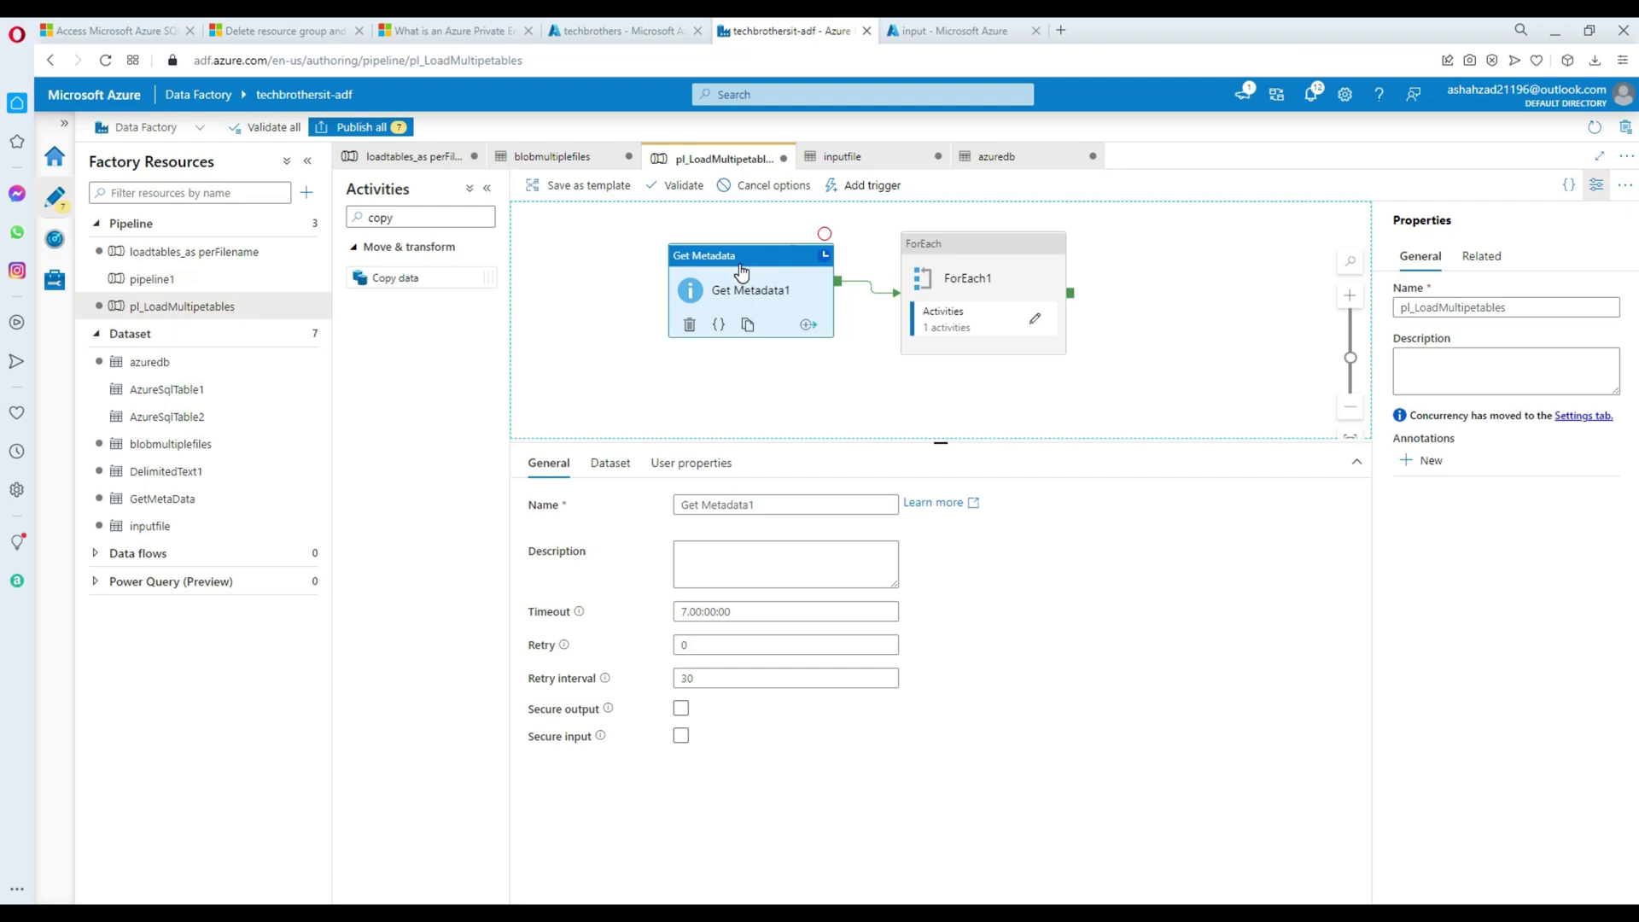
left_click(921, 248)
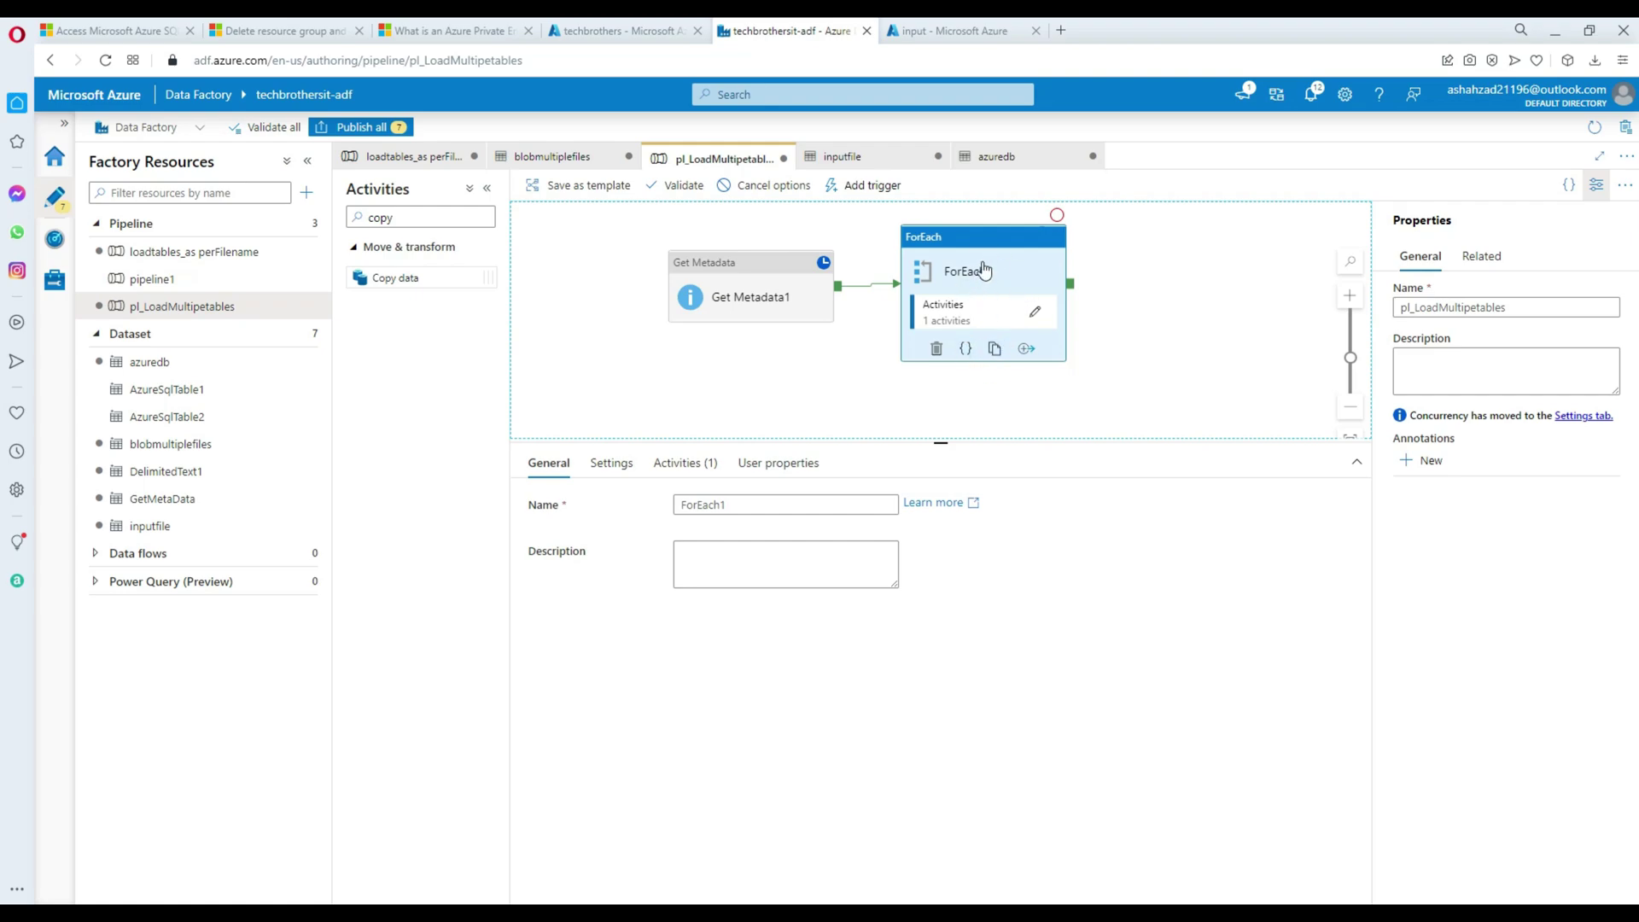
left_click(1037, 317)
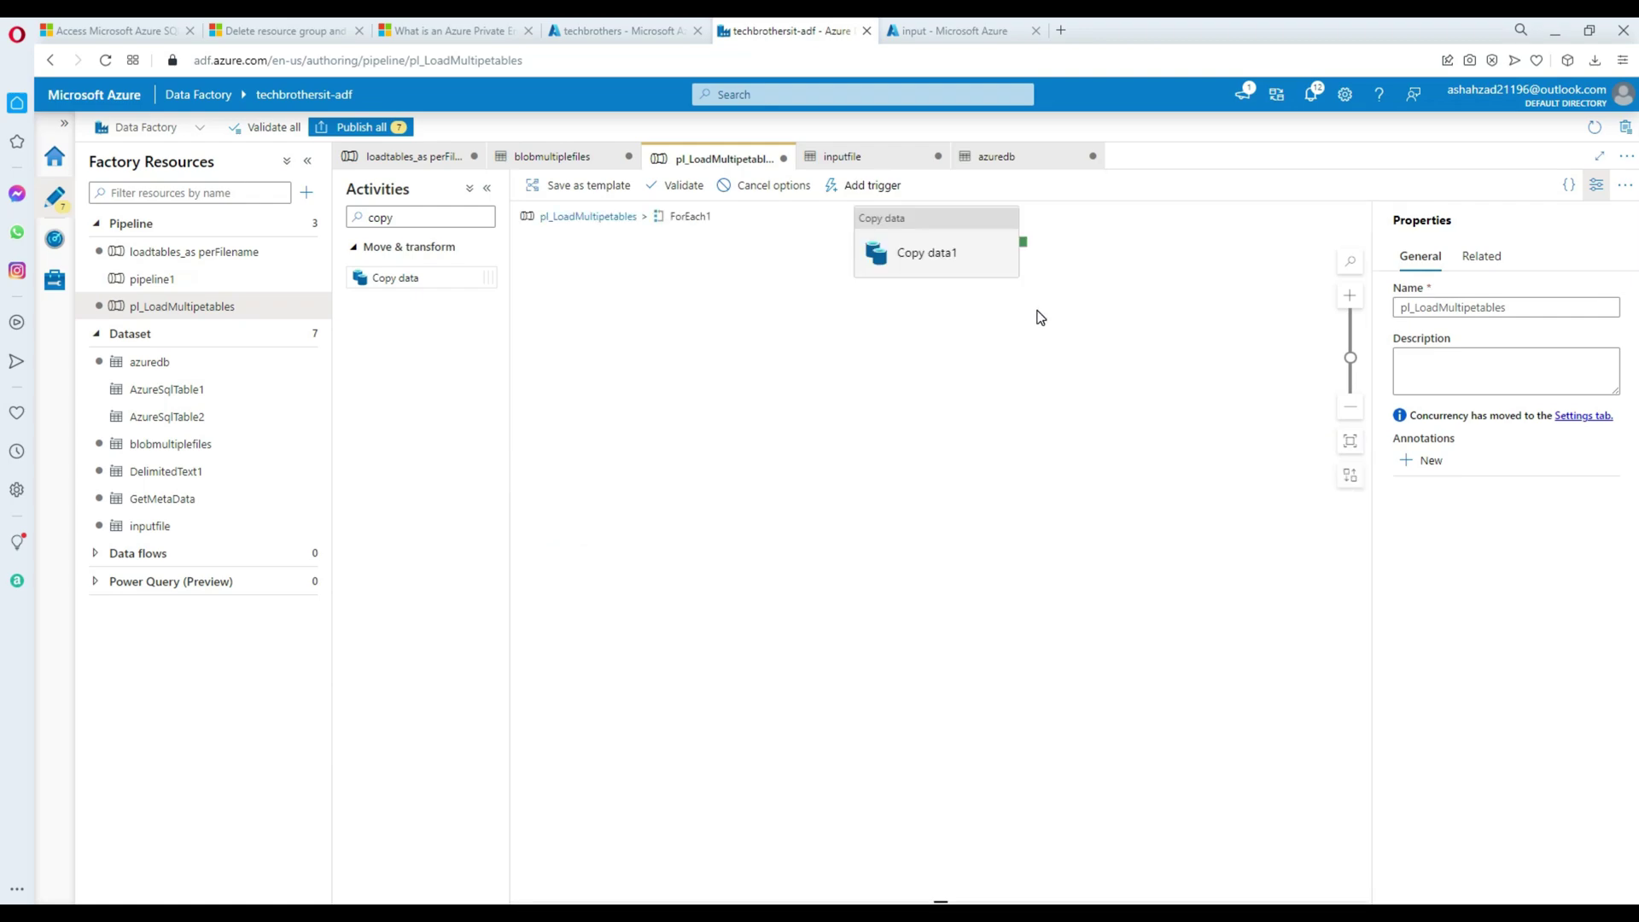
left_click(920, 233)
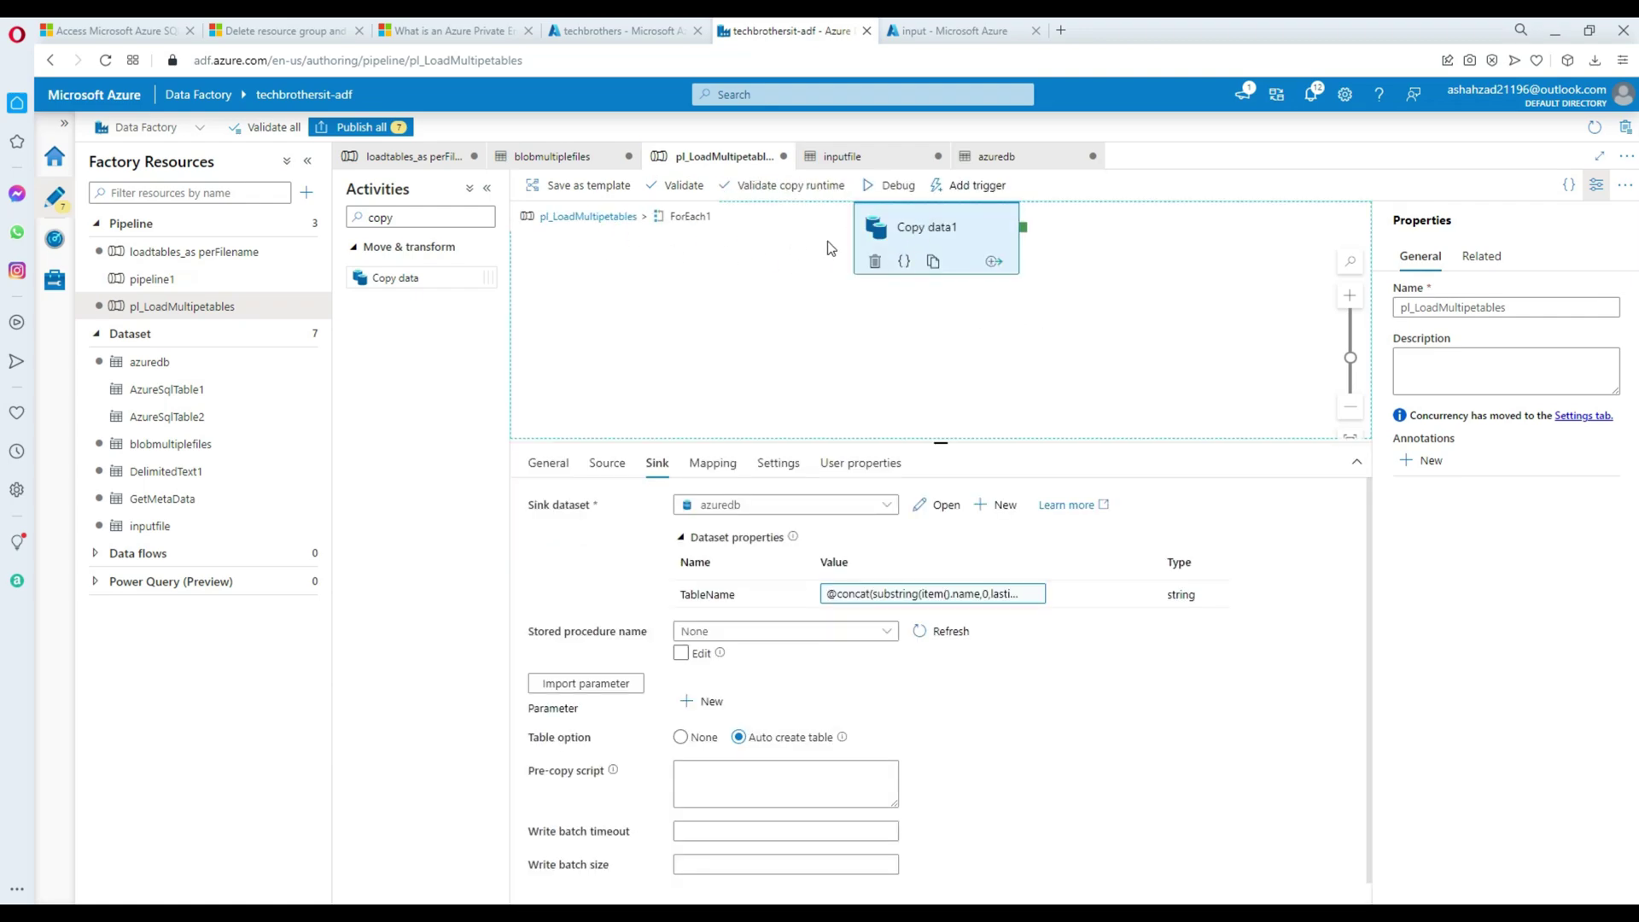
left_click(820, 741)
left_click(580, 216)
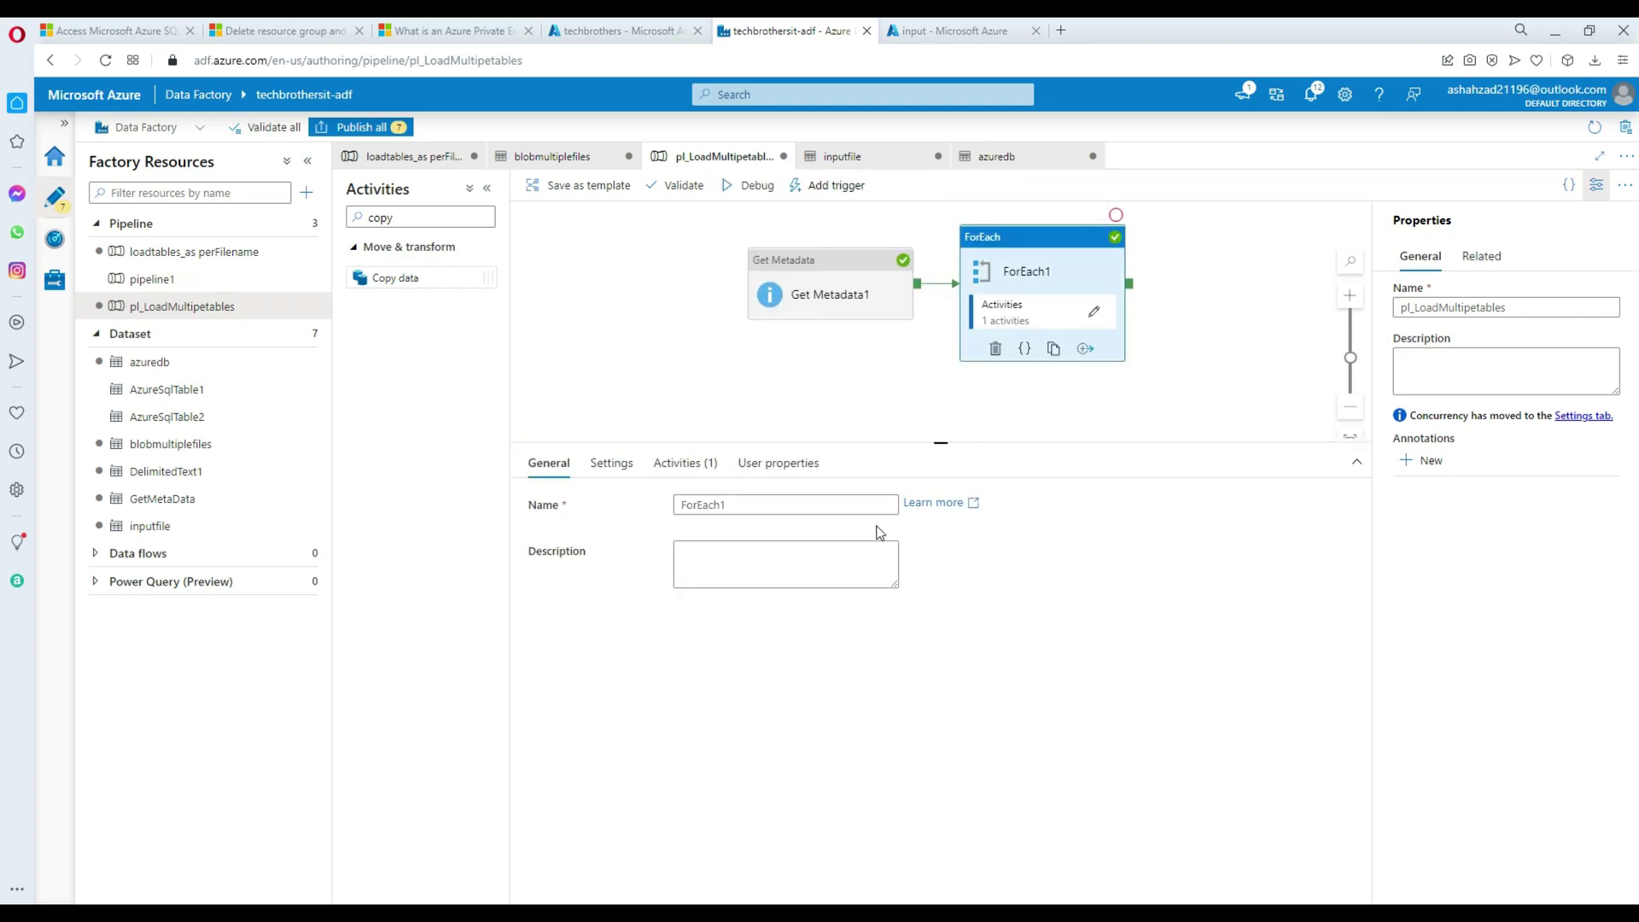
Run the pipeline in debug again, then switch to SQL Server Management Studio and refresh the techbrothersIT tables.
left_click(751, 189)
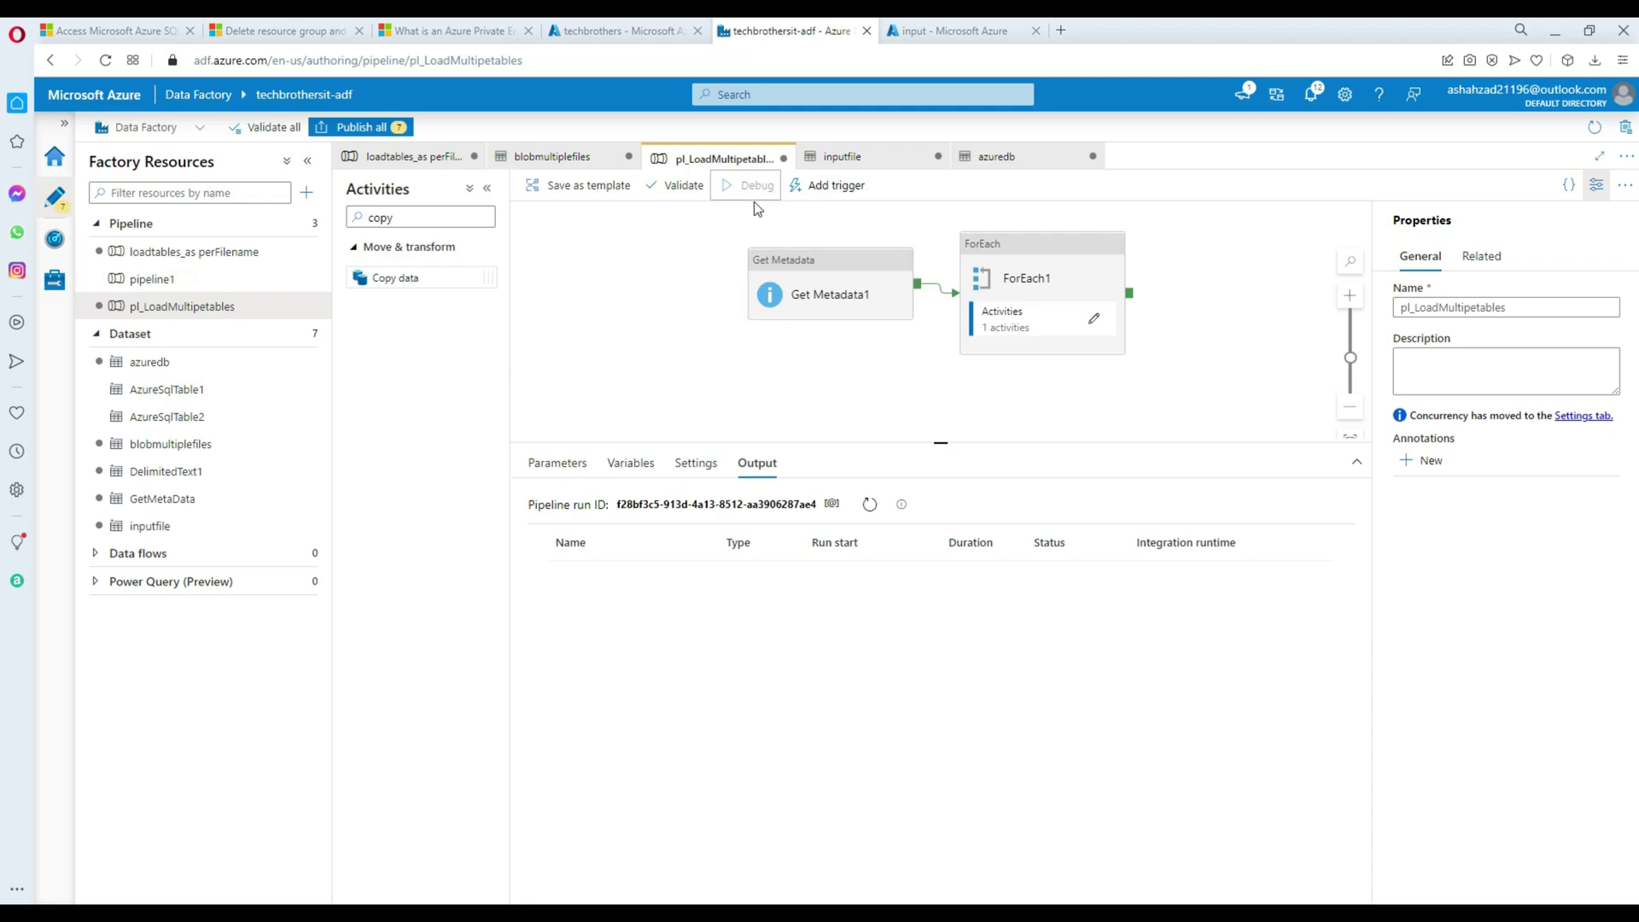
left_click(763, 225)
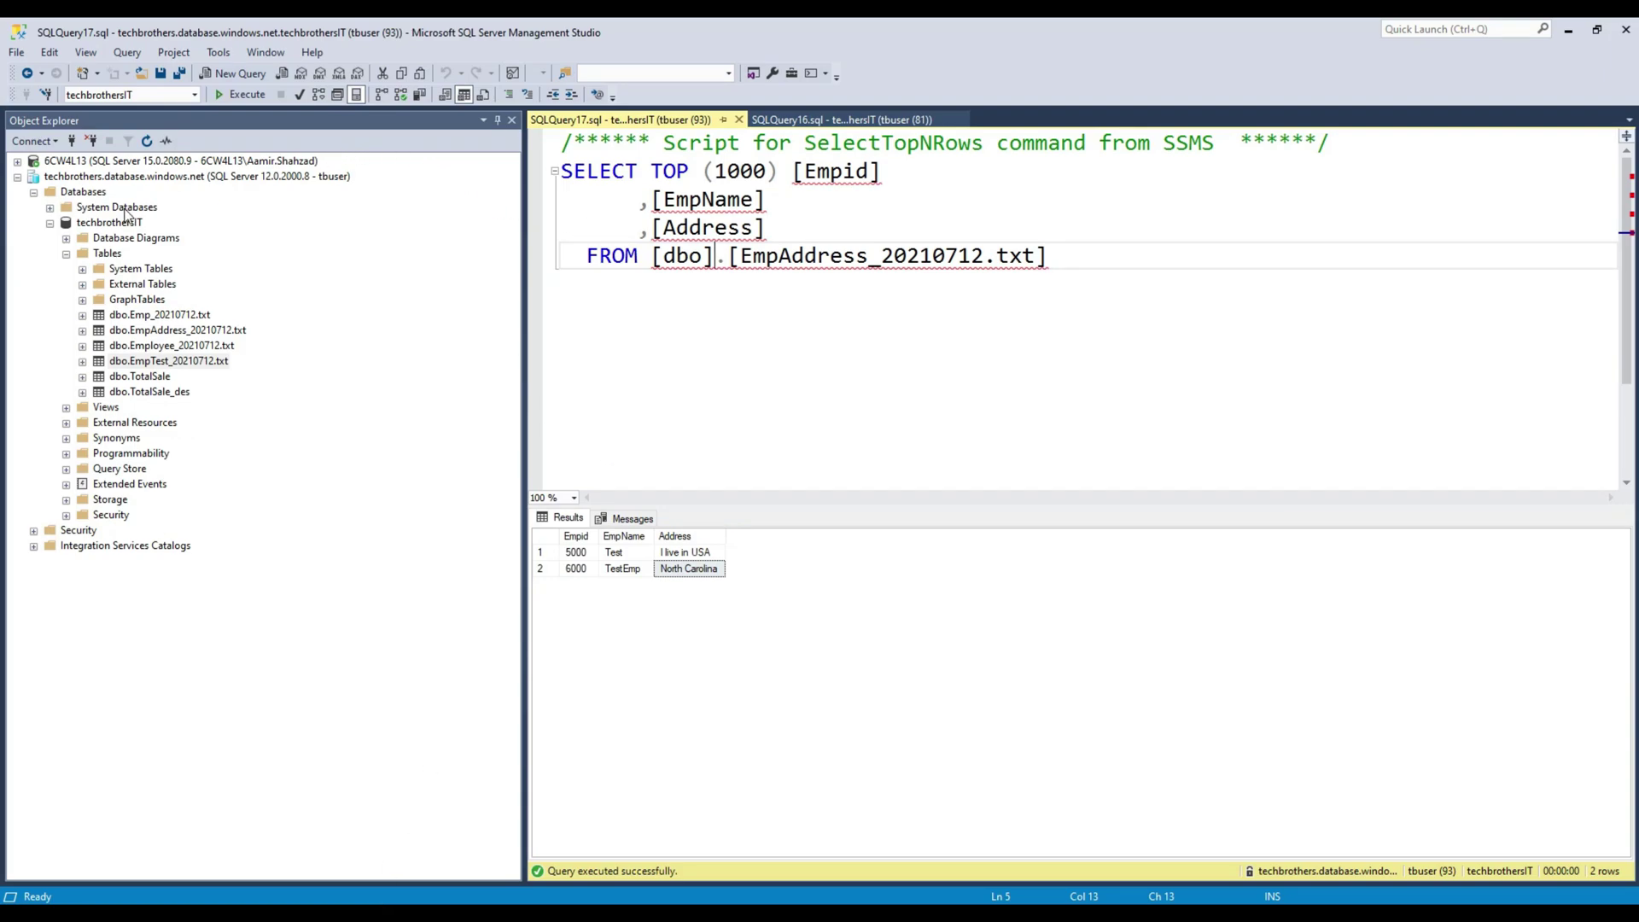
left_click(111, 253)
left_click(147, 141)
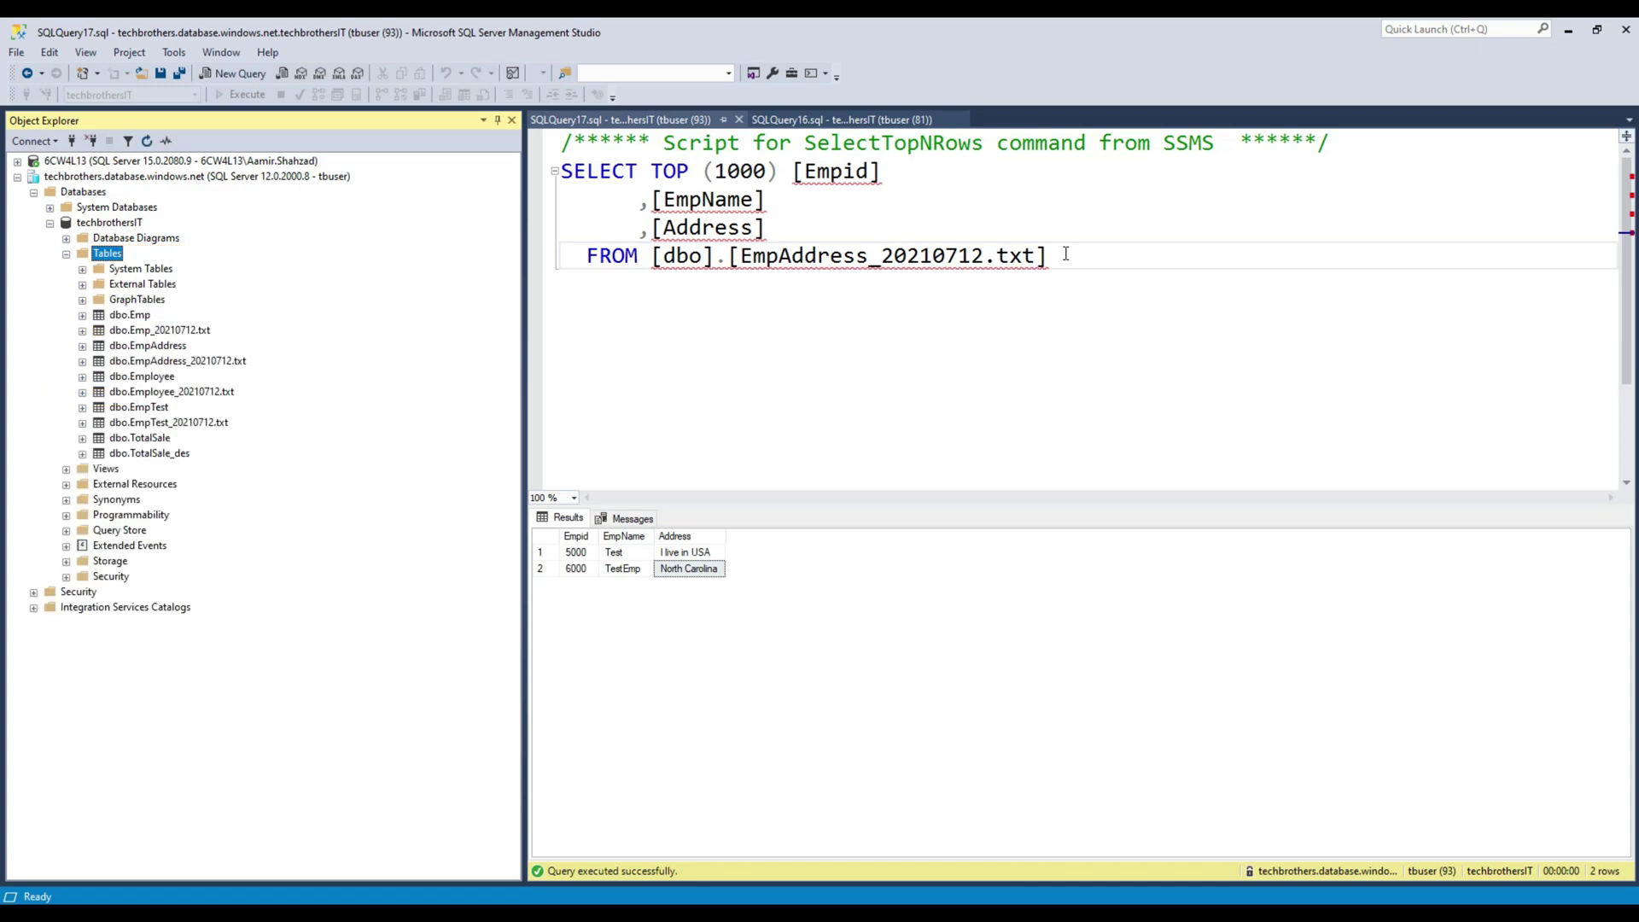
Compare the dated .txt table names with dbo.Emp, dbo.EmpAddress, dbo.Employee and dbo.EmpTest in the refreshed table list.
left_click_drag(1038, 258, 984, 256)
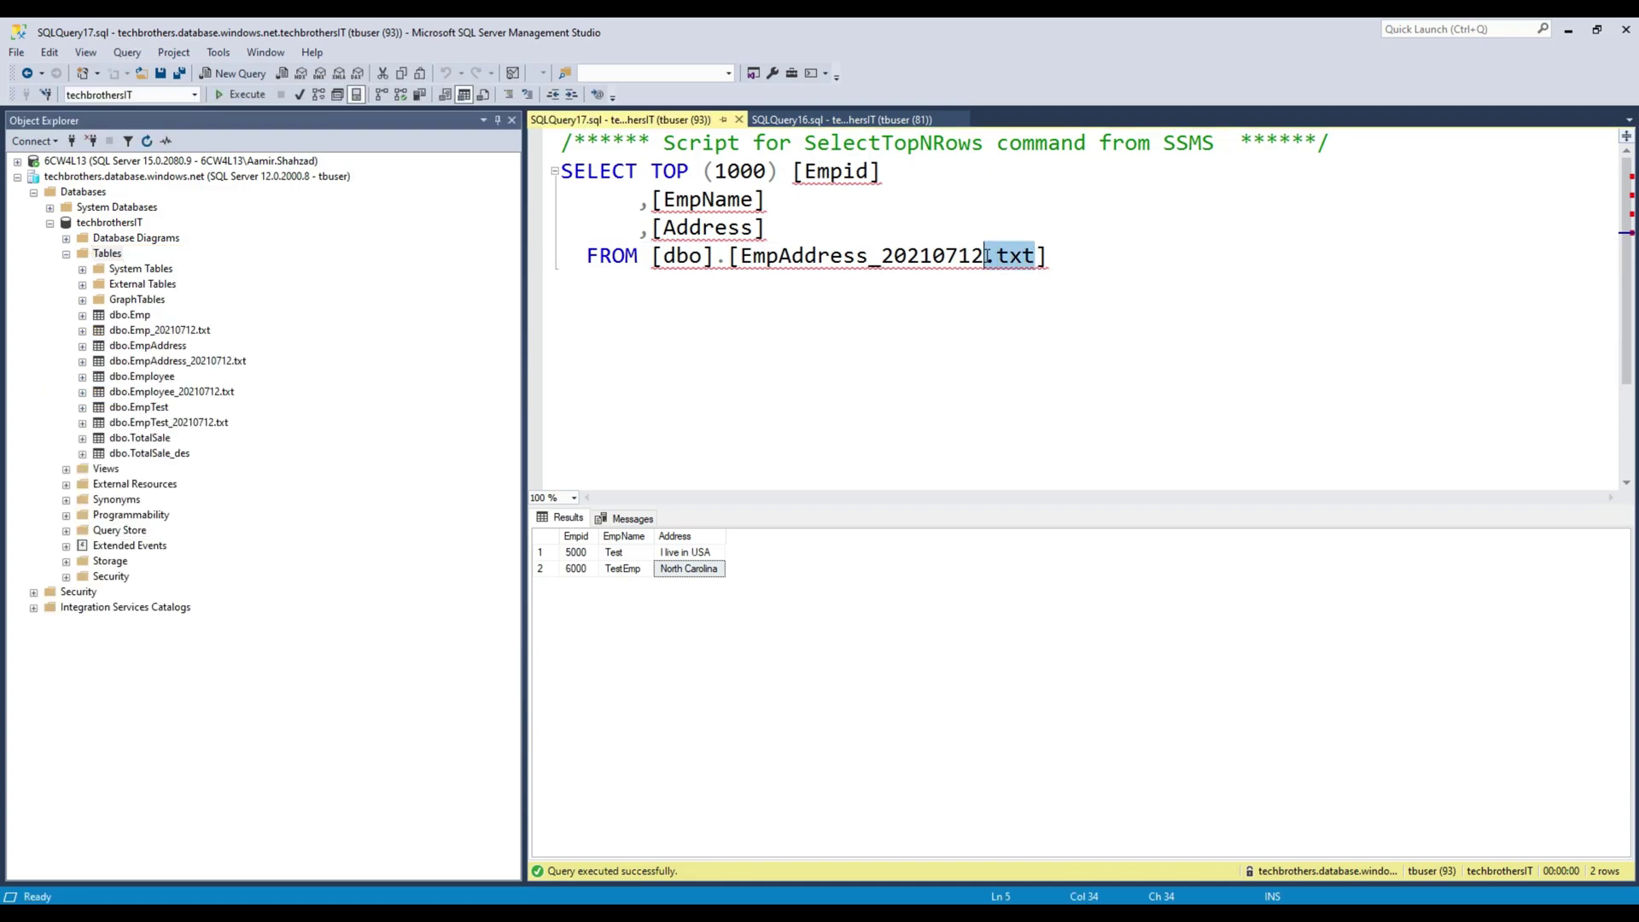
left_click(149, 344)
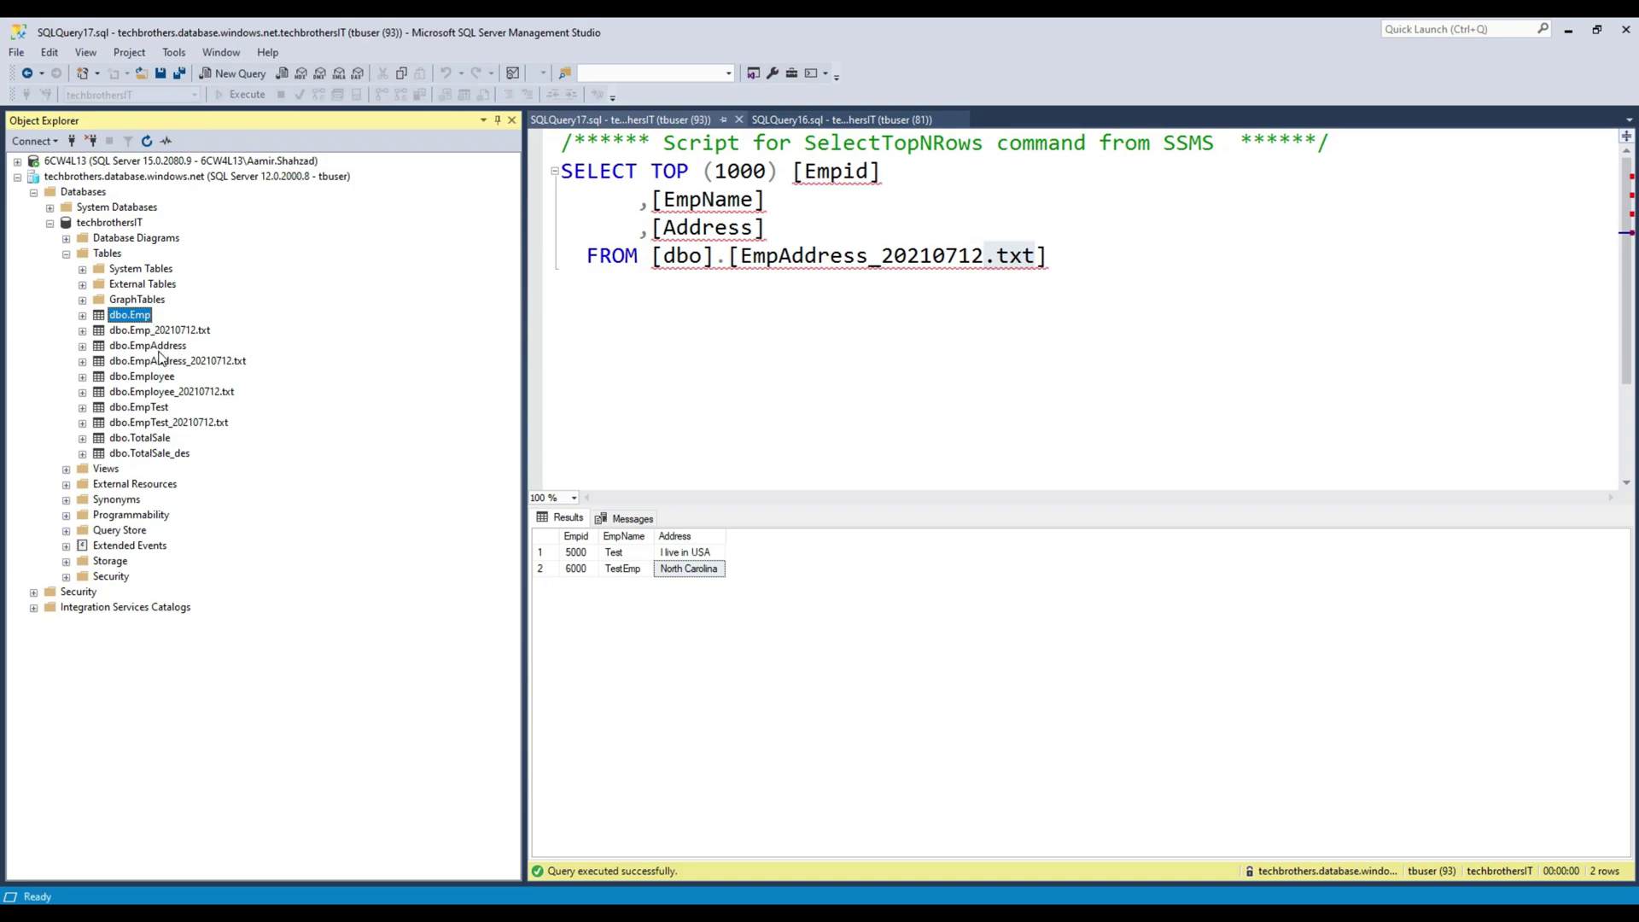
left_click(167, 376)
left_click(167, 408)
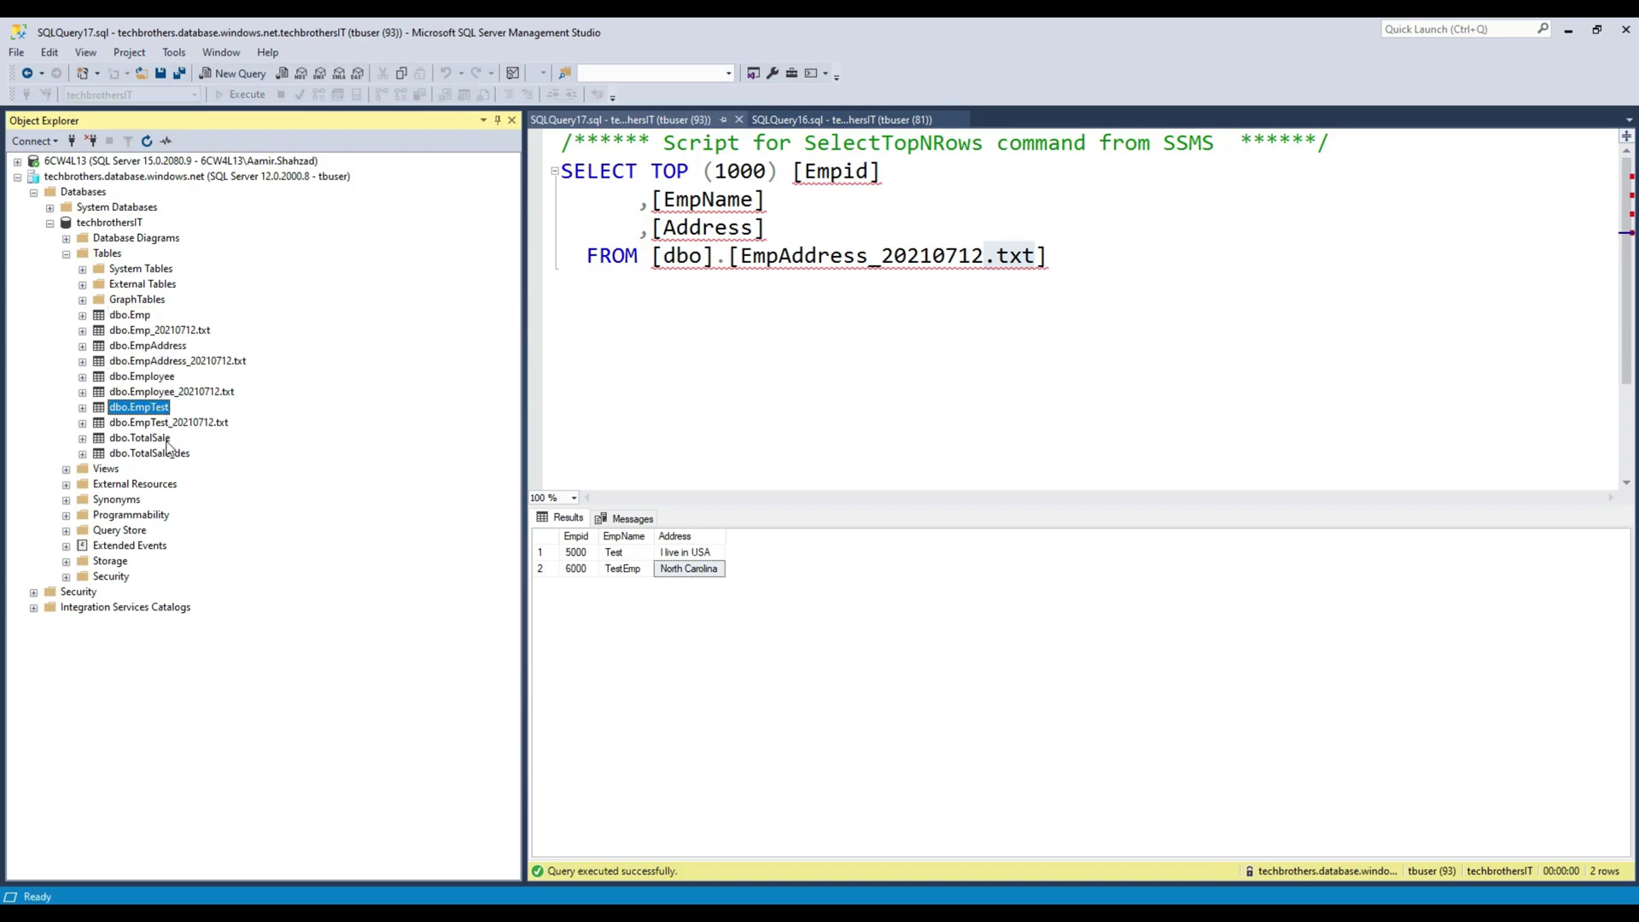
left_click(168, 440)
left_click(159, 408)
left_click(164, 378)
left_click(159, 334)
left_click(143, 316)
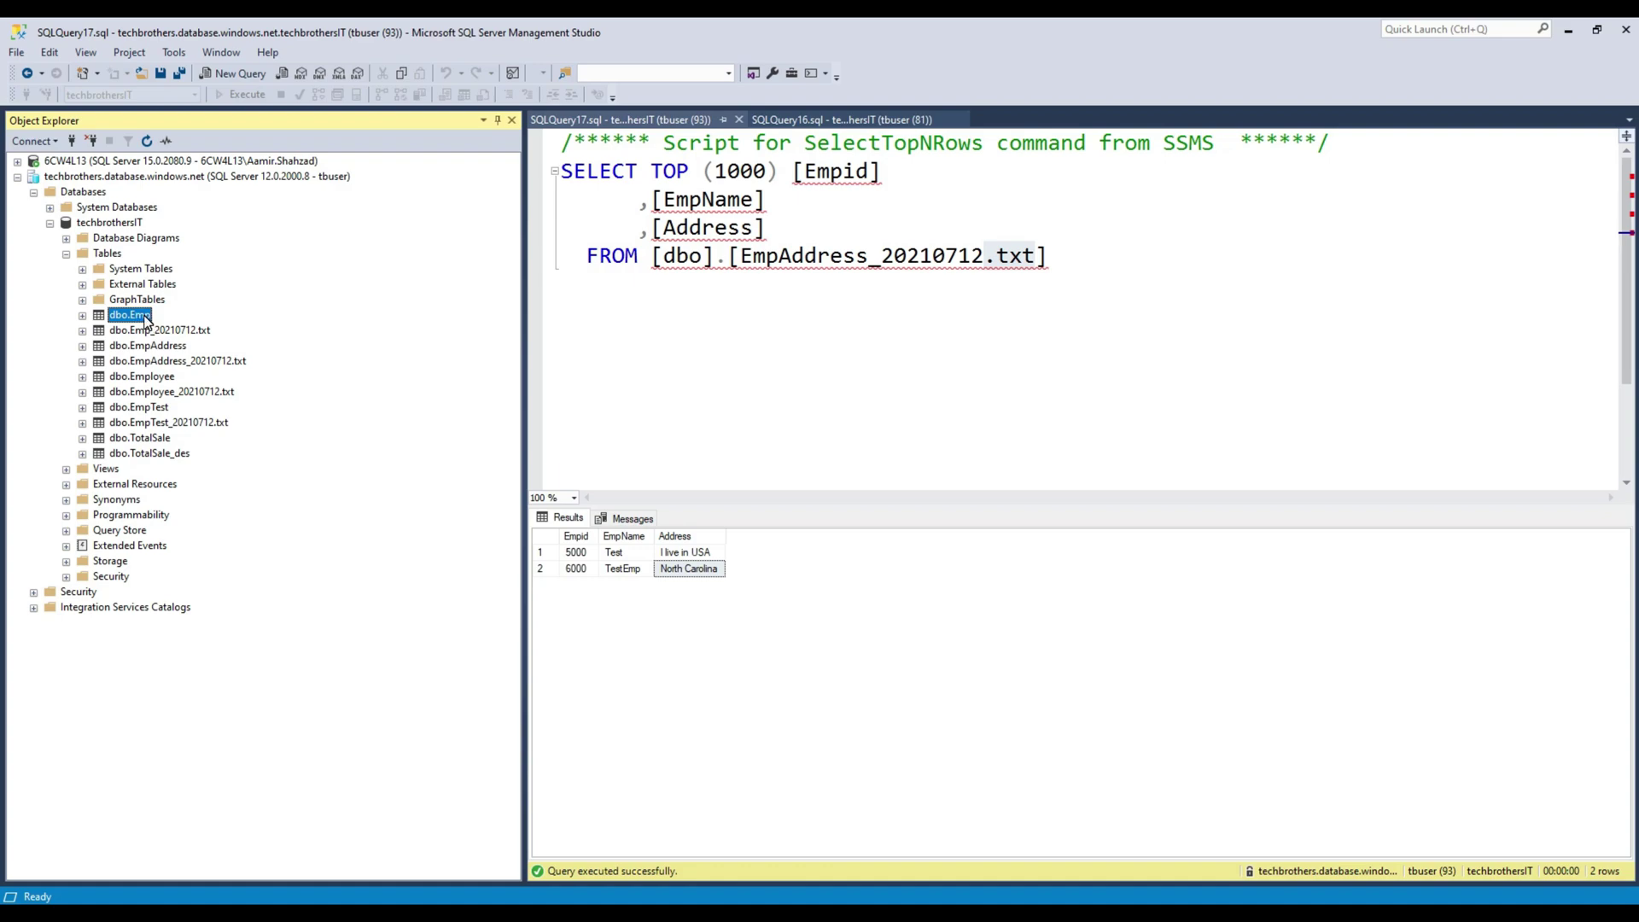
Select the top 1000 rows of dbo.Emp and check its records for duplicates.
right_click(142, 315)
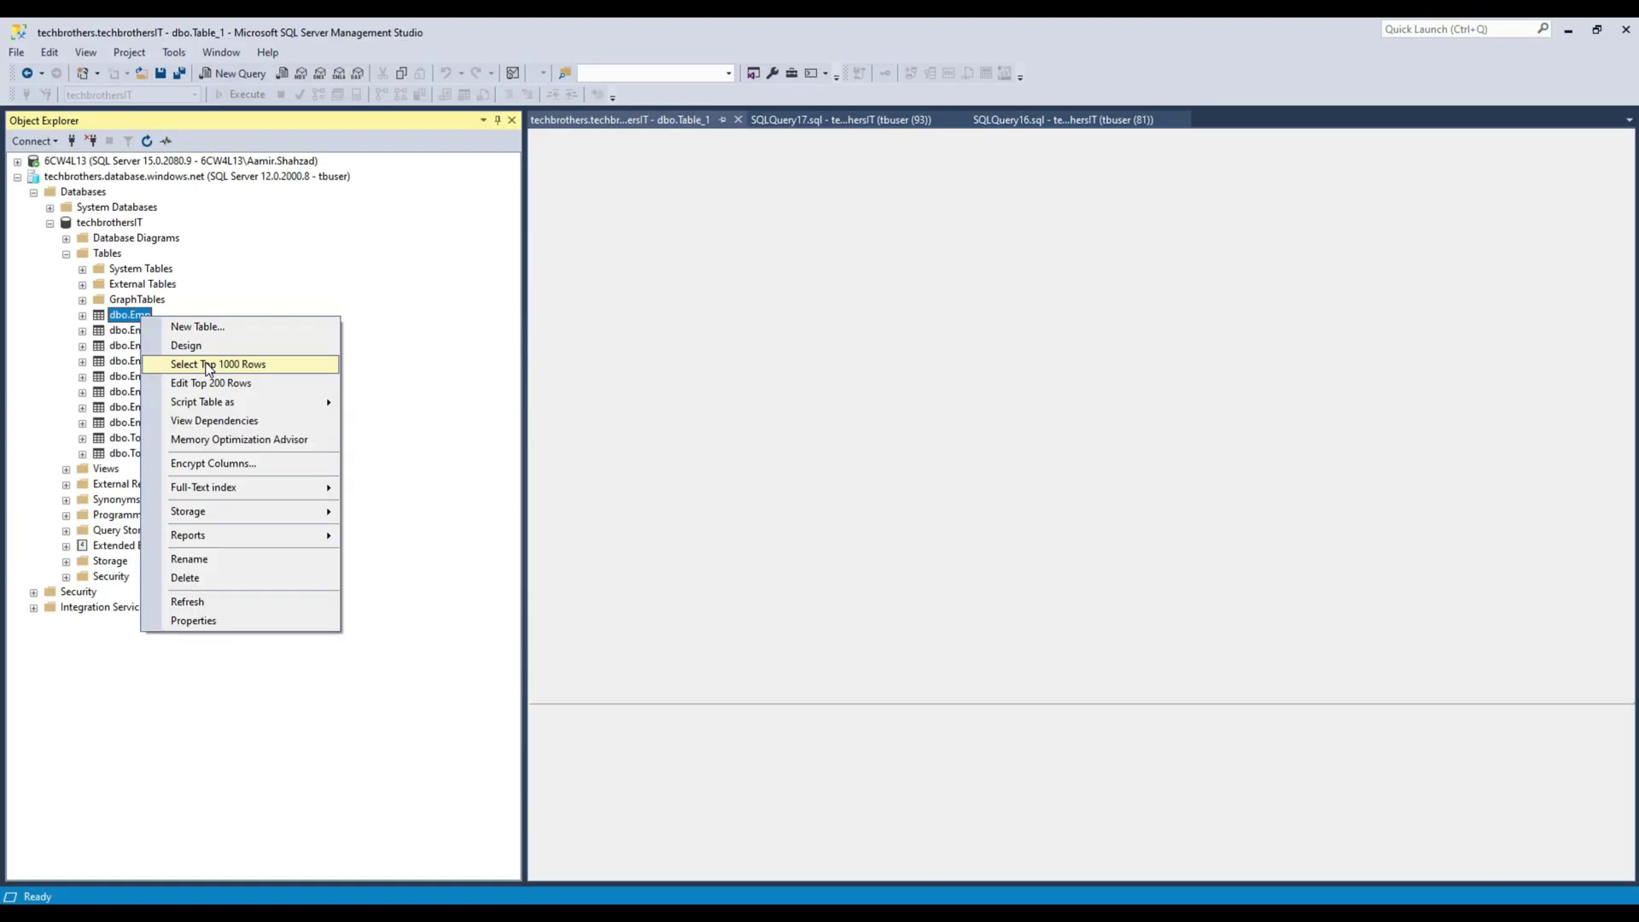
left_click(248, 363)
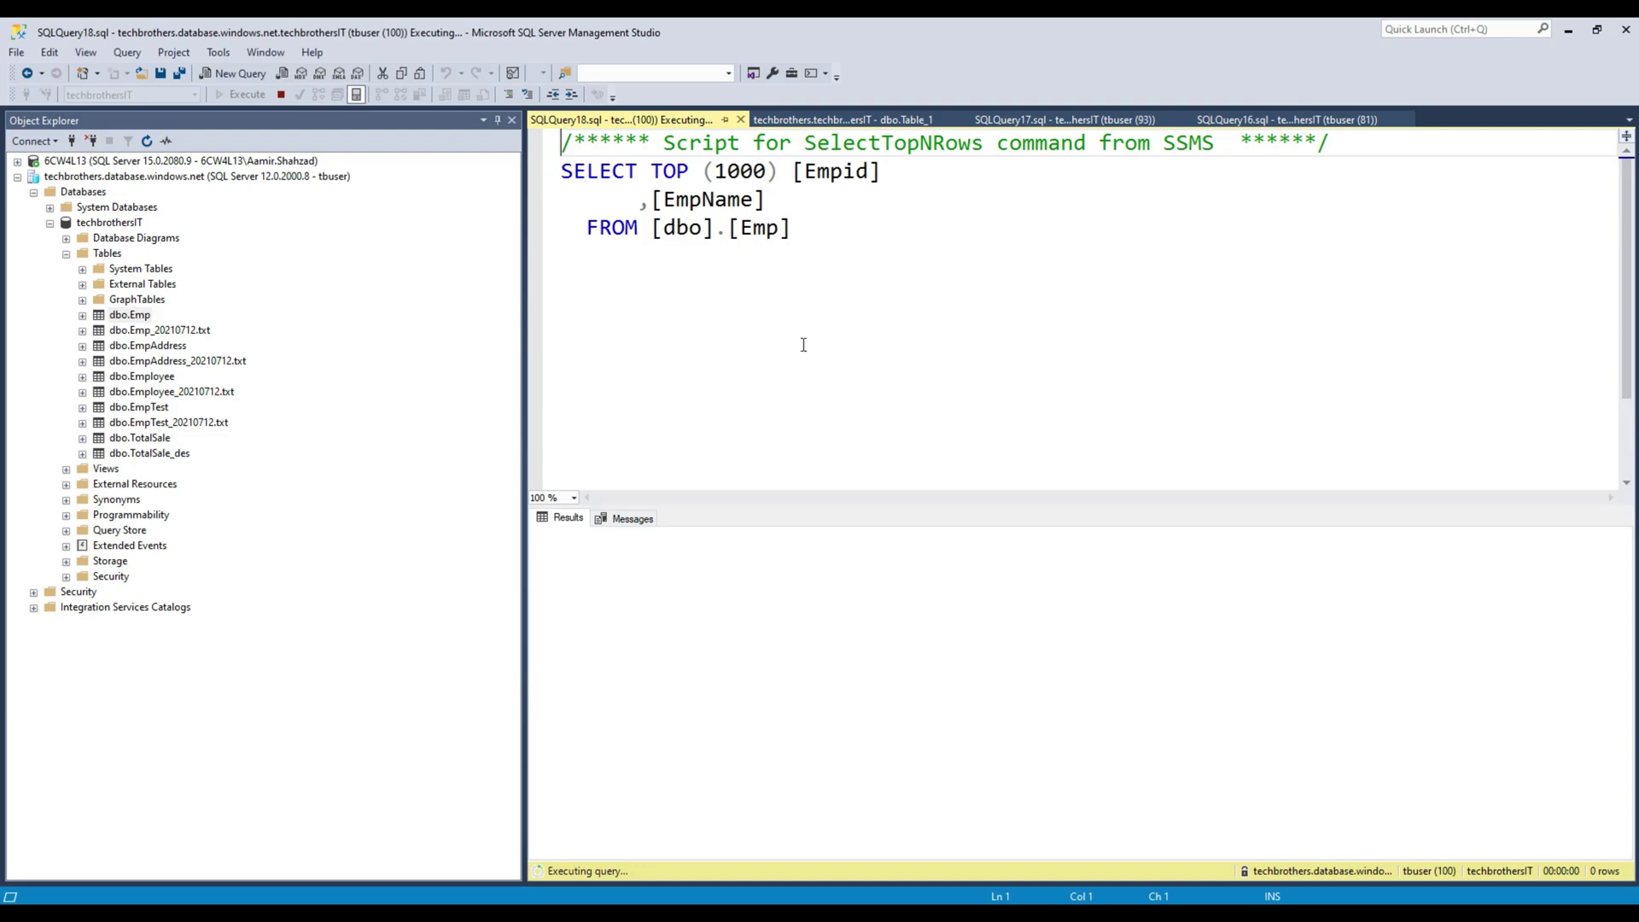
left_click_drag(629, 554, 627, 602)
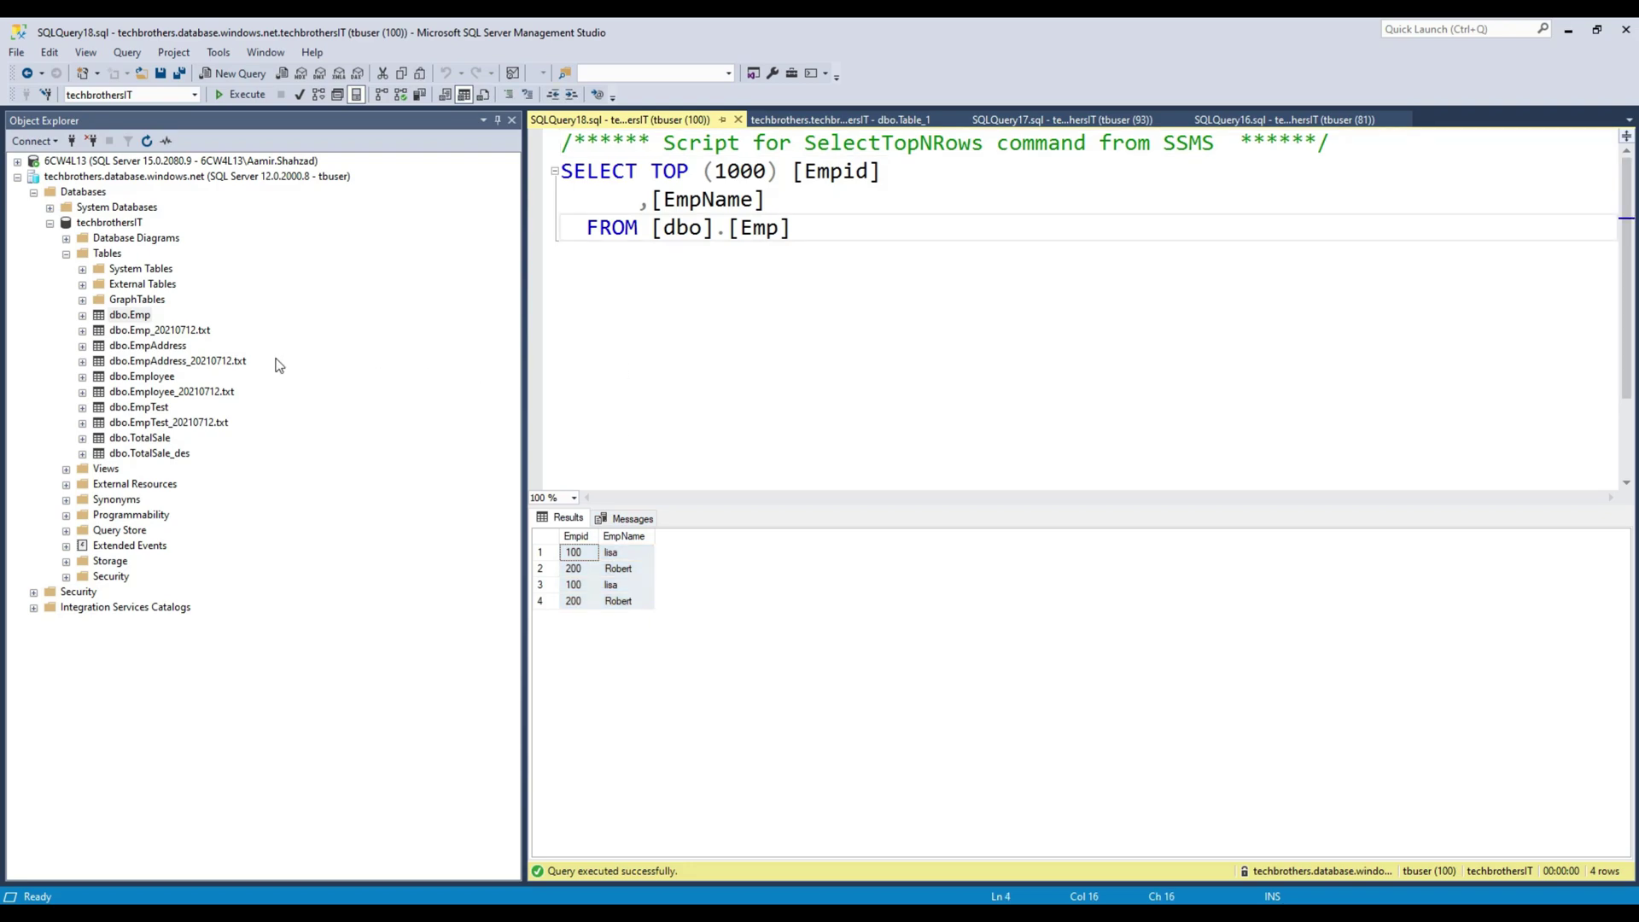
Select the top 1000 rows of dbo.EmpAddress and compare its records for repeated loads.
left_click(144, 349)
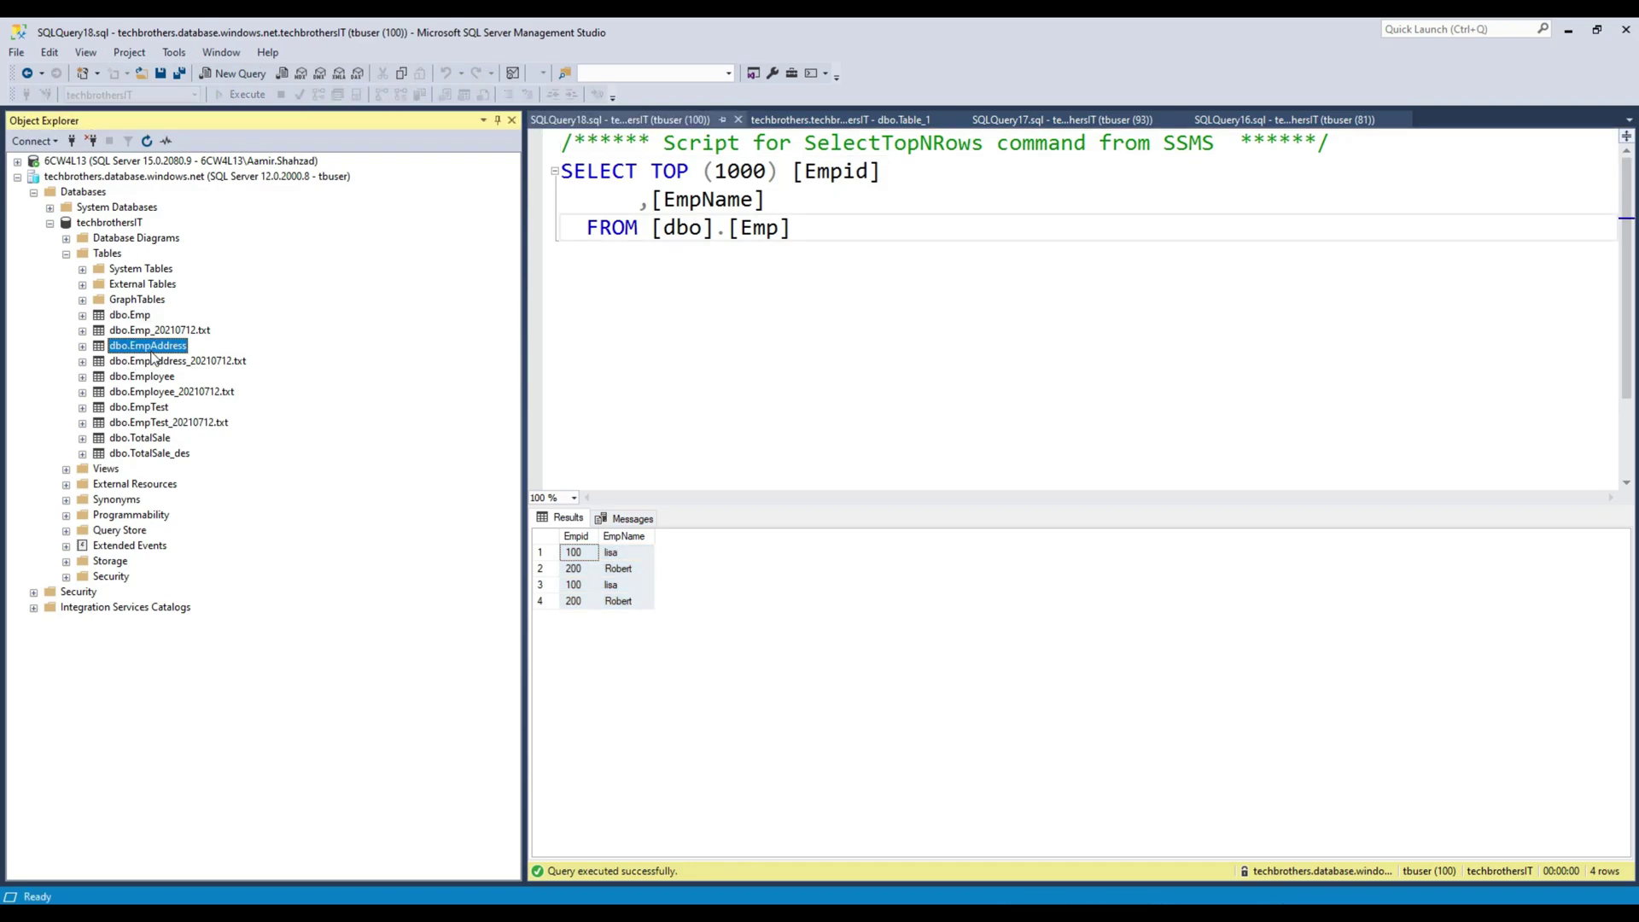
right_click(147, 347)
left_click(204, 392)
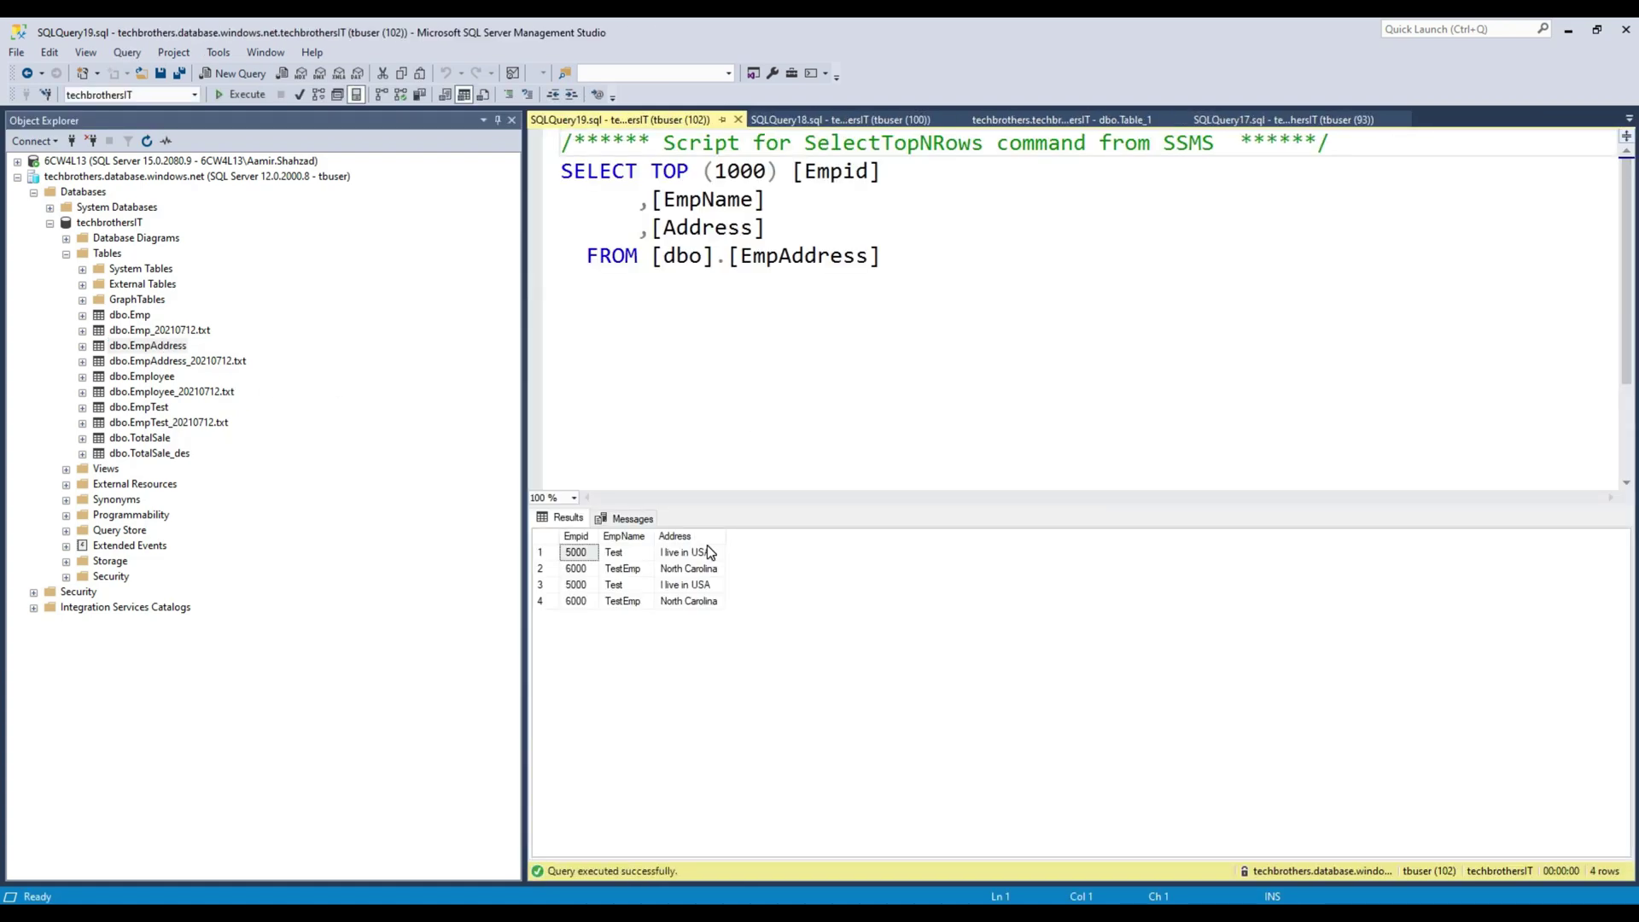
left_click_drag(702, 553, 693, 566)
left_click_drag(584, 552, 687, 576)
left_click(690, 602)
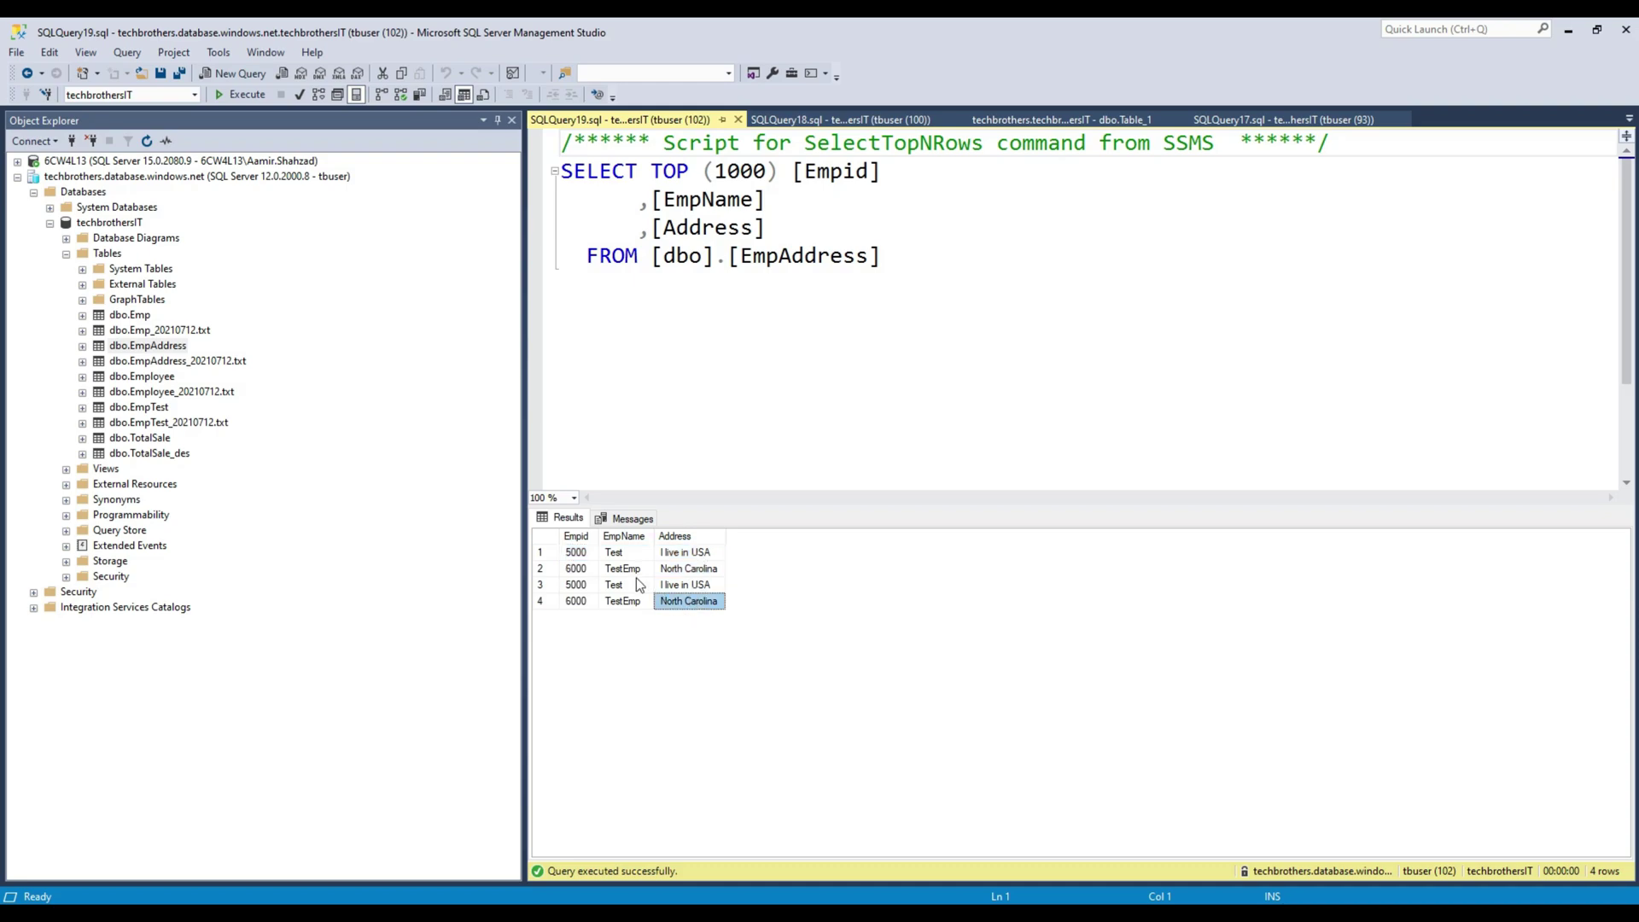
left_click_drag(584, 585, 738, 588)
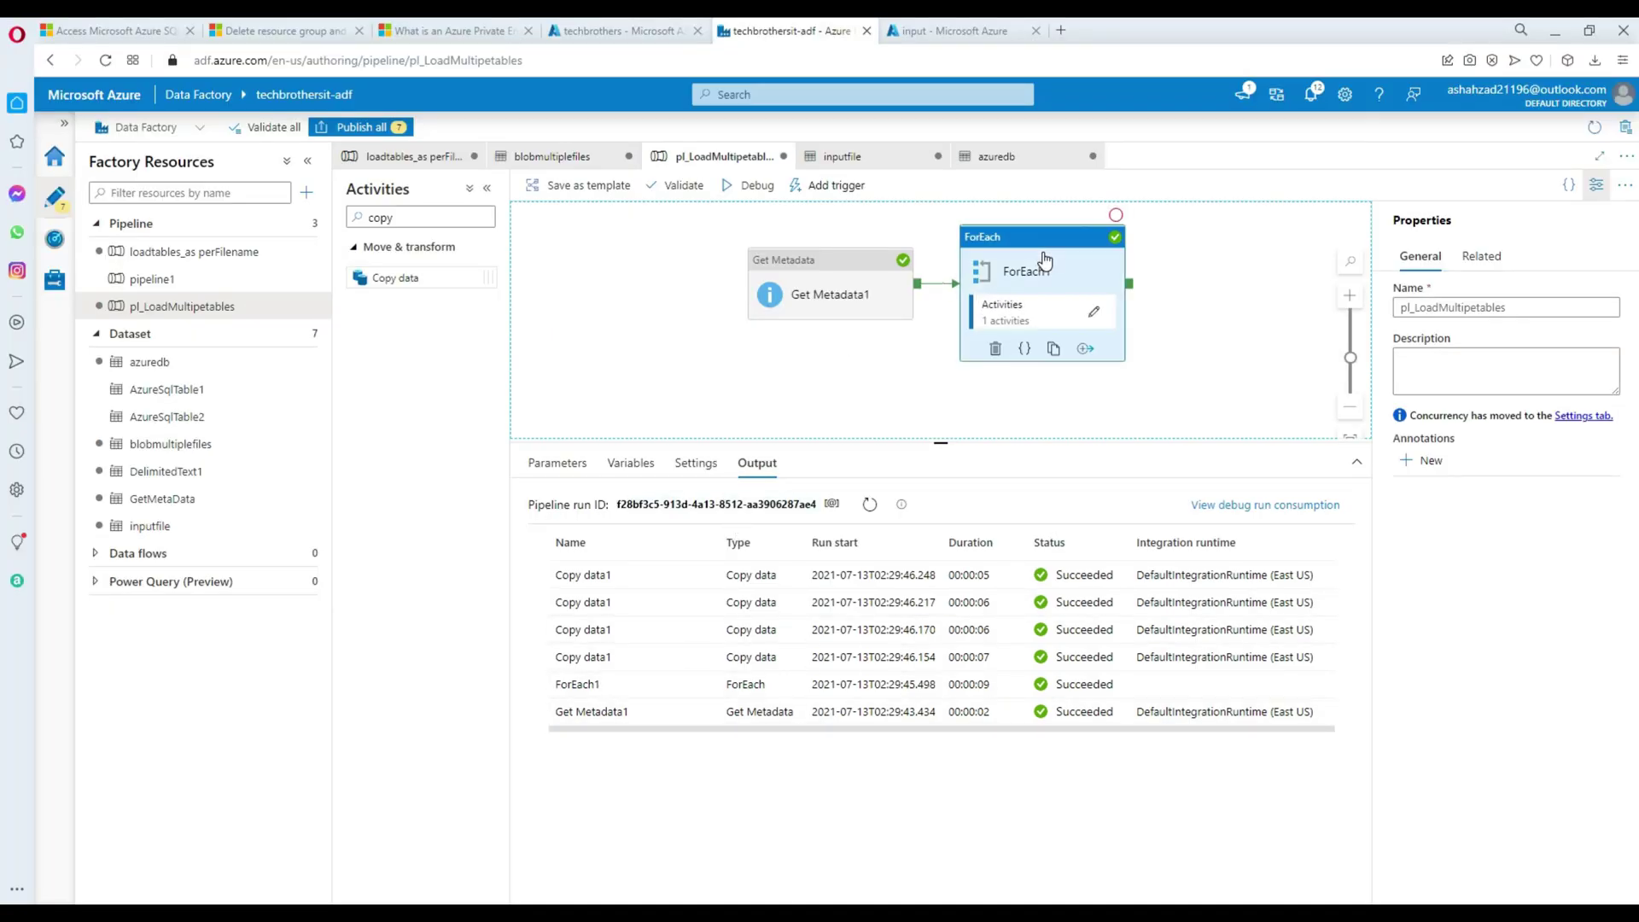
Switch to Azure Data Factory and open the sink settings of Copy data1 inside ForEach1.
left_click(1045, 258)
left_click(1093, 313)
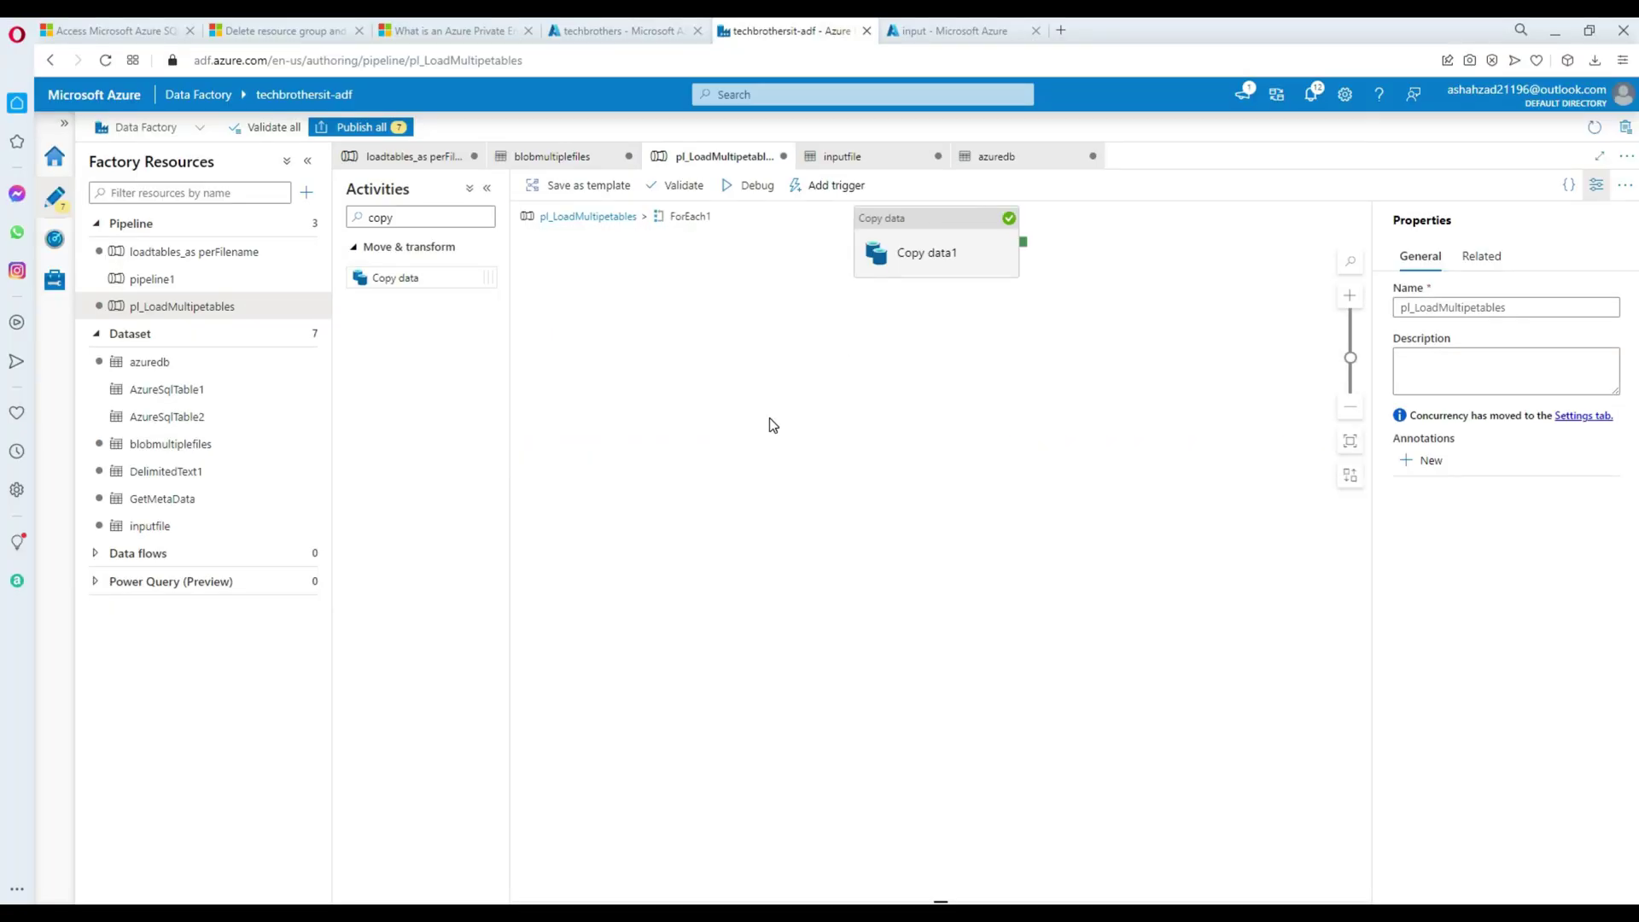
left_click(935, 243)
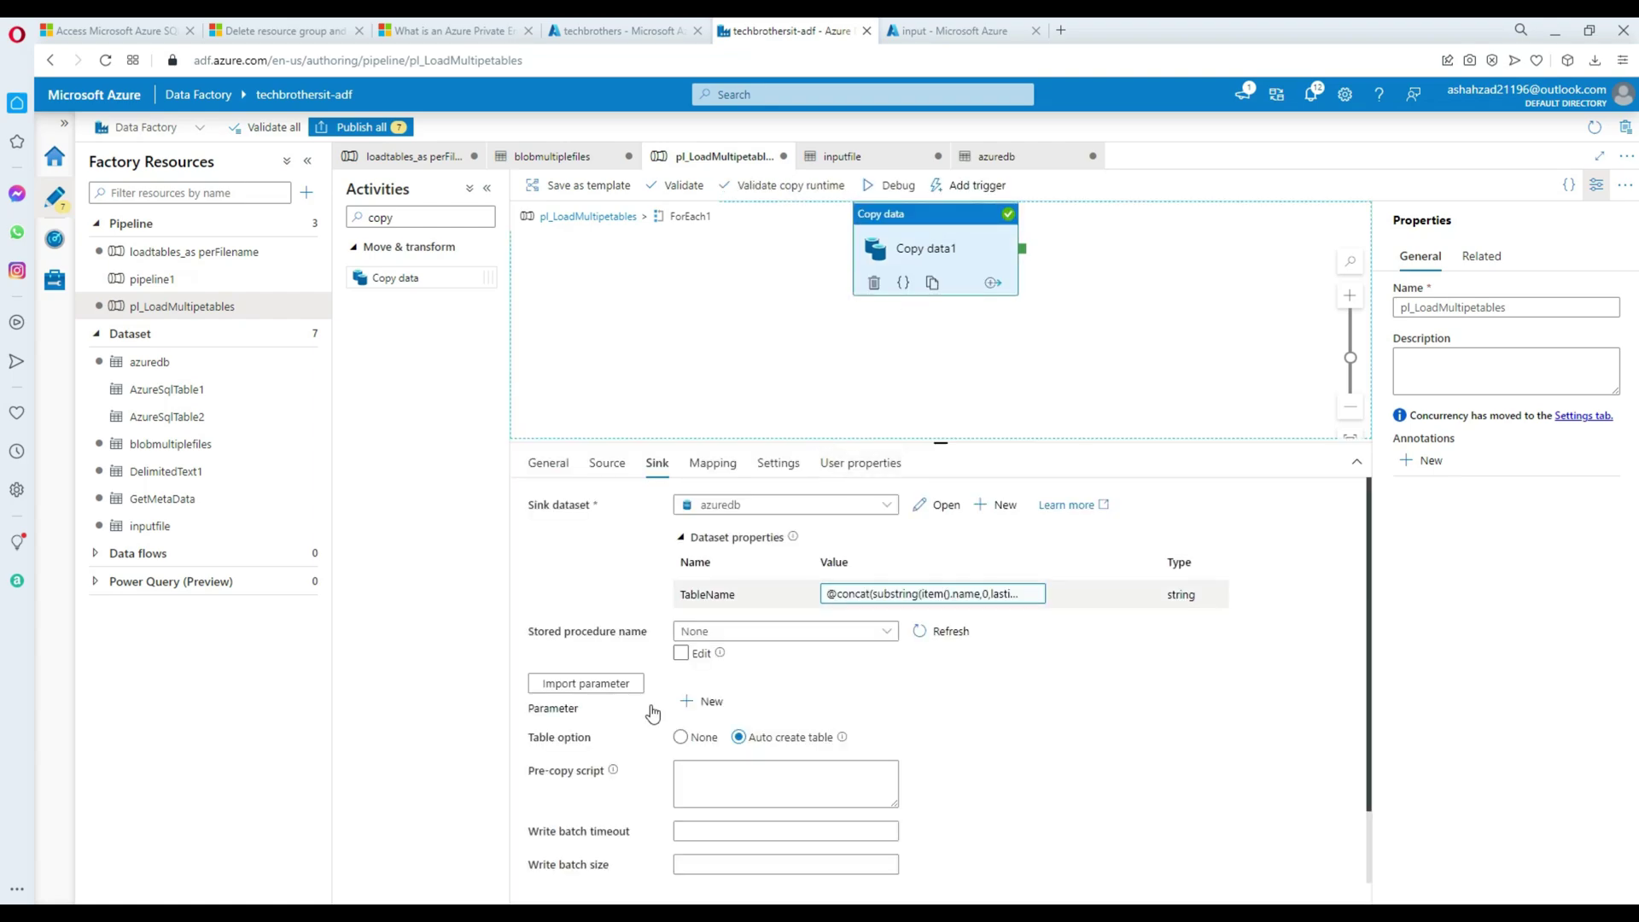
left_click(766, 786)
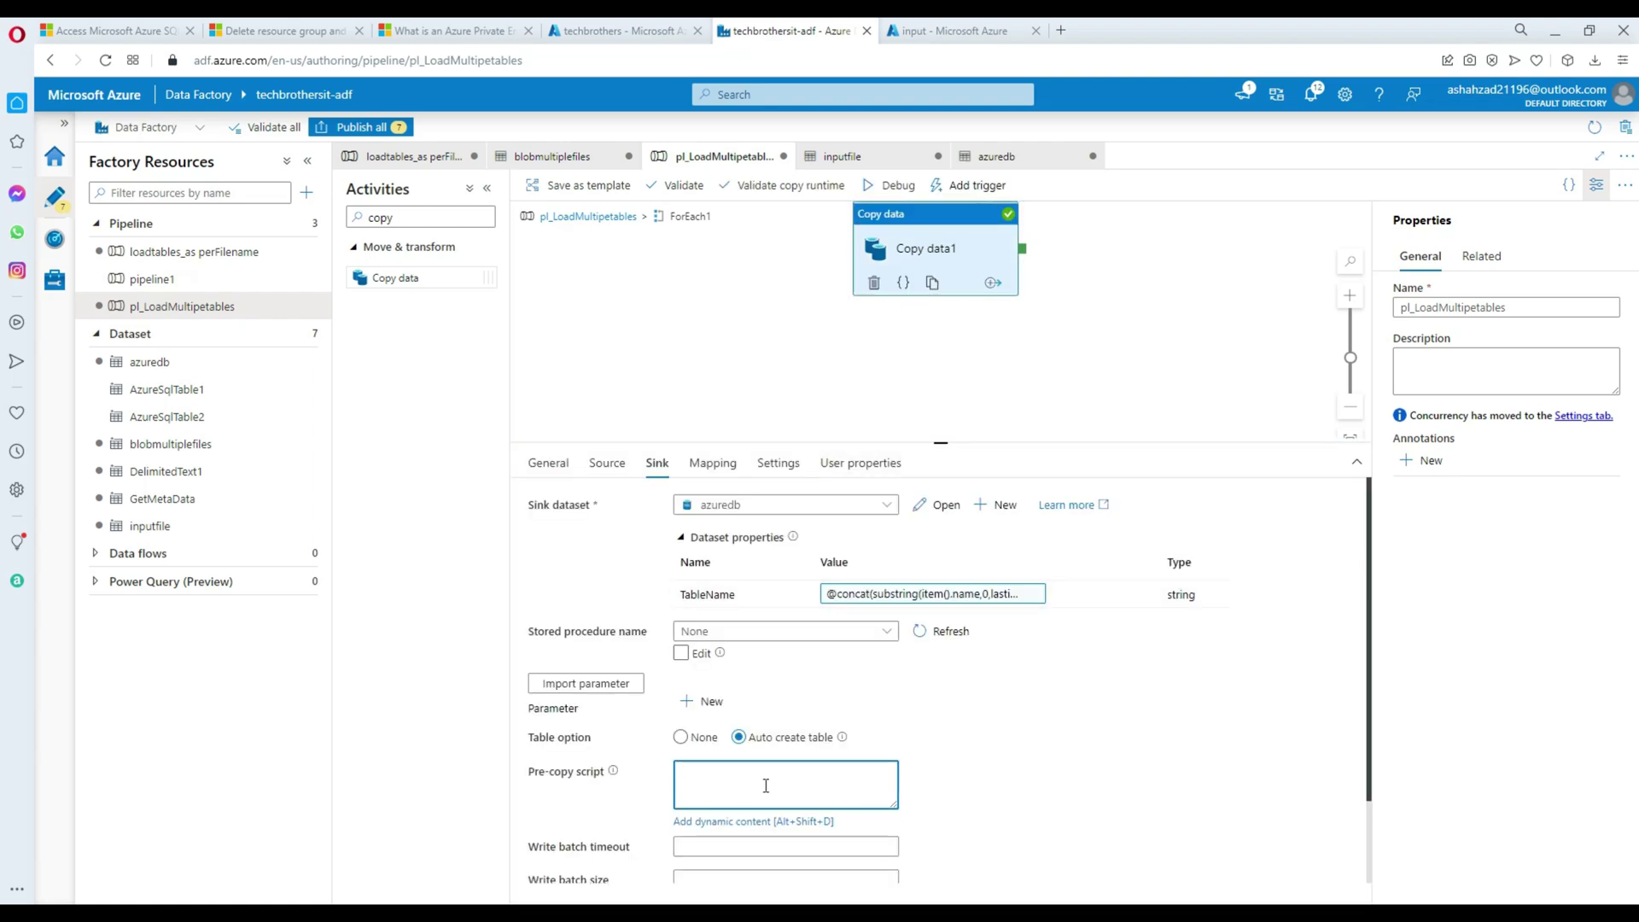
left_click(757, 822)
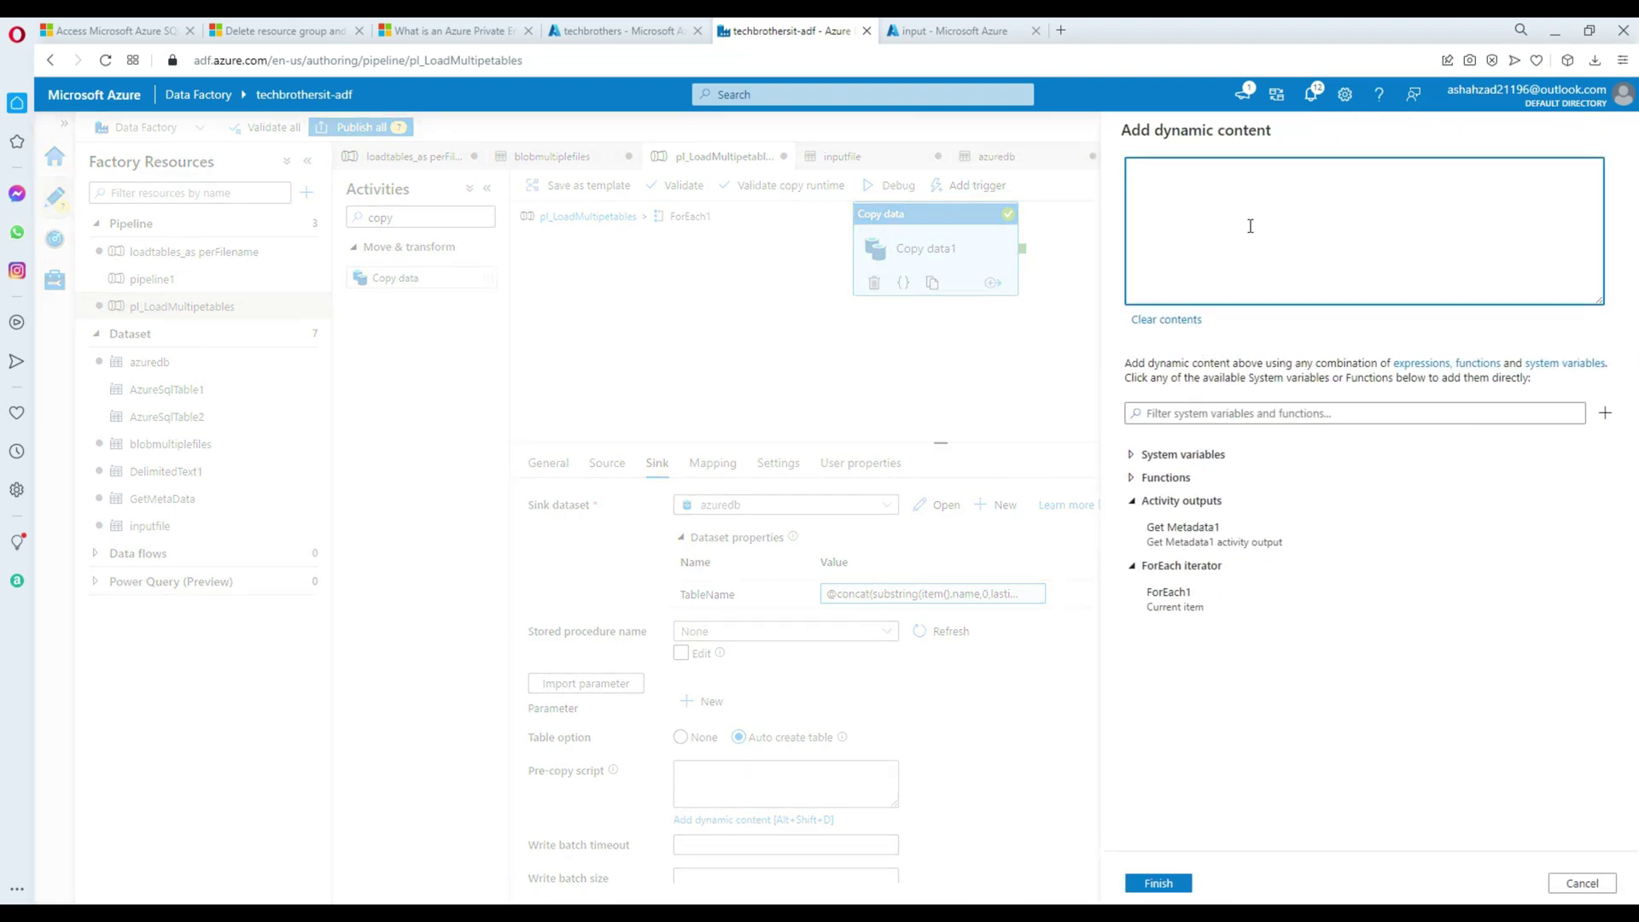
type("@concate(")
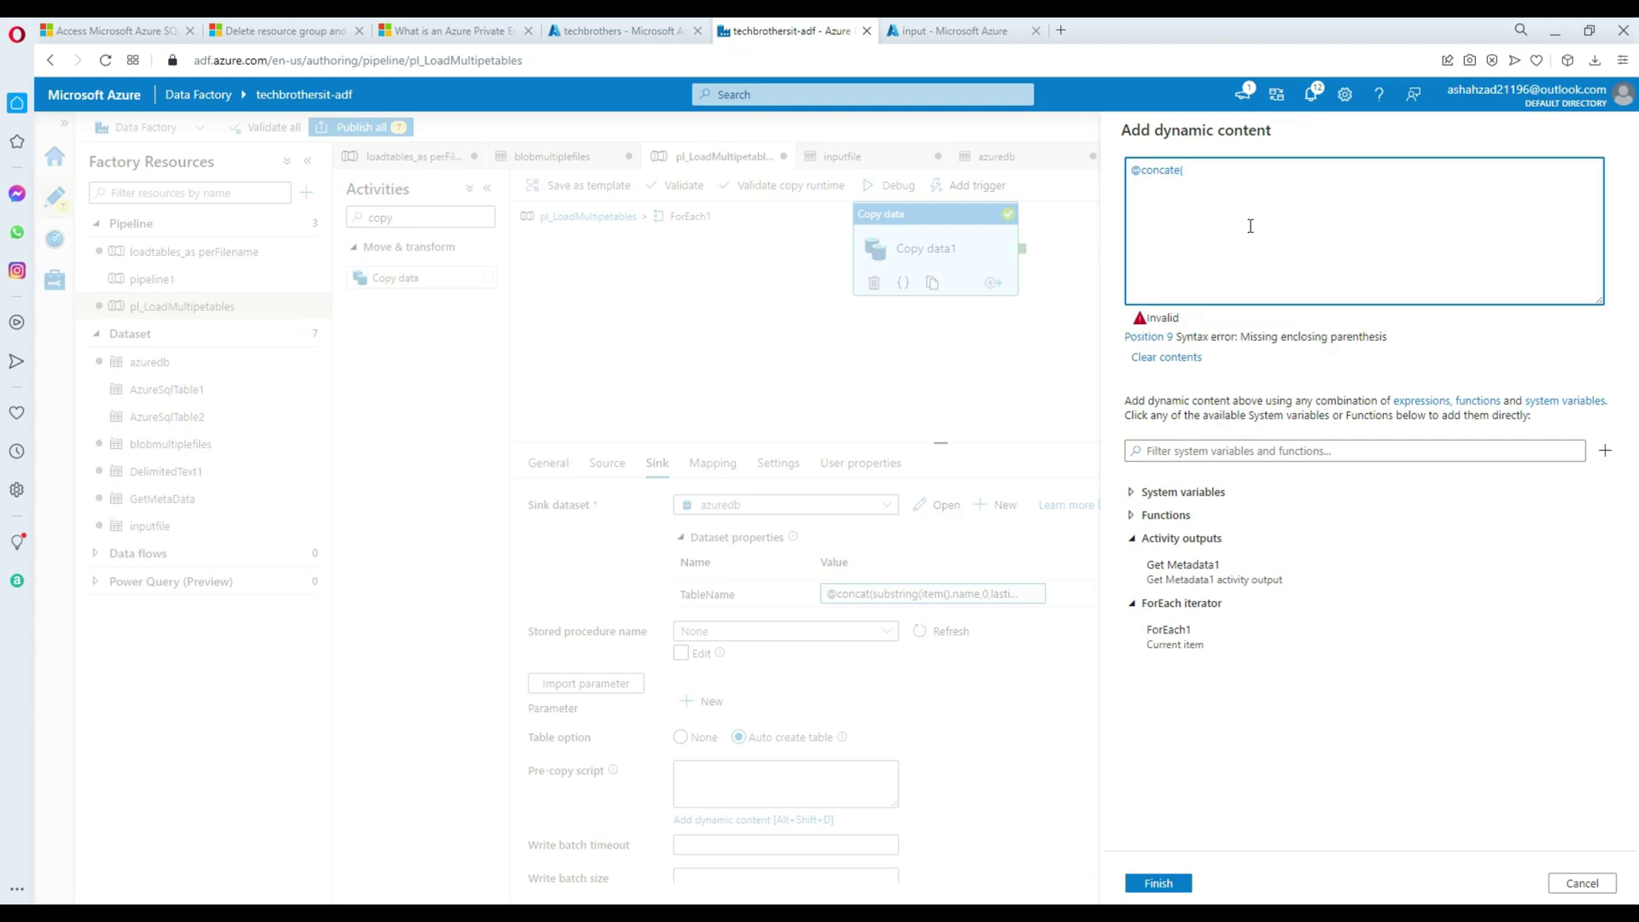
type("'truncate table")
type("',item")
key("BackSpace")
key("BackSpace")
key("BackSpace")
left_click(1155, 638)
type(".name))")
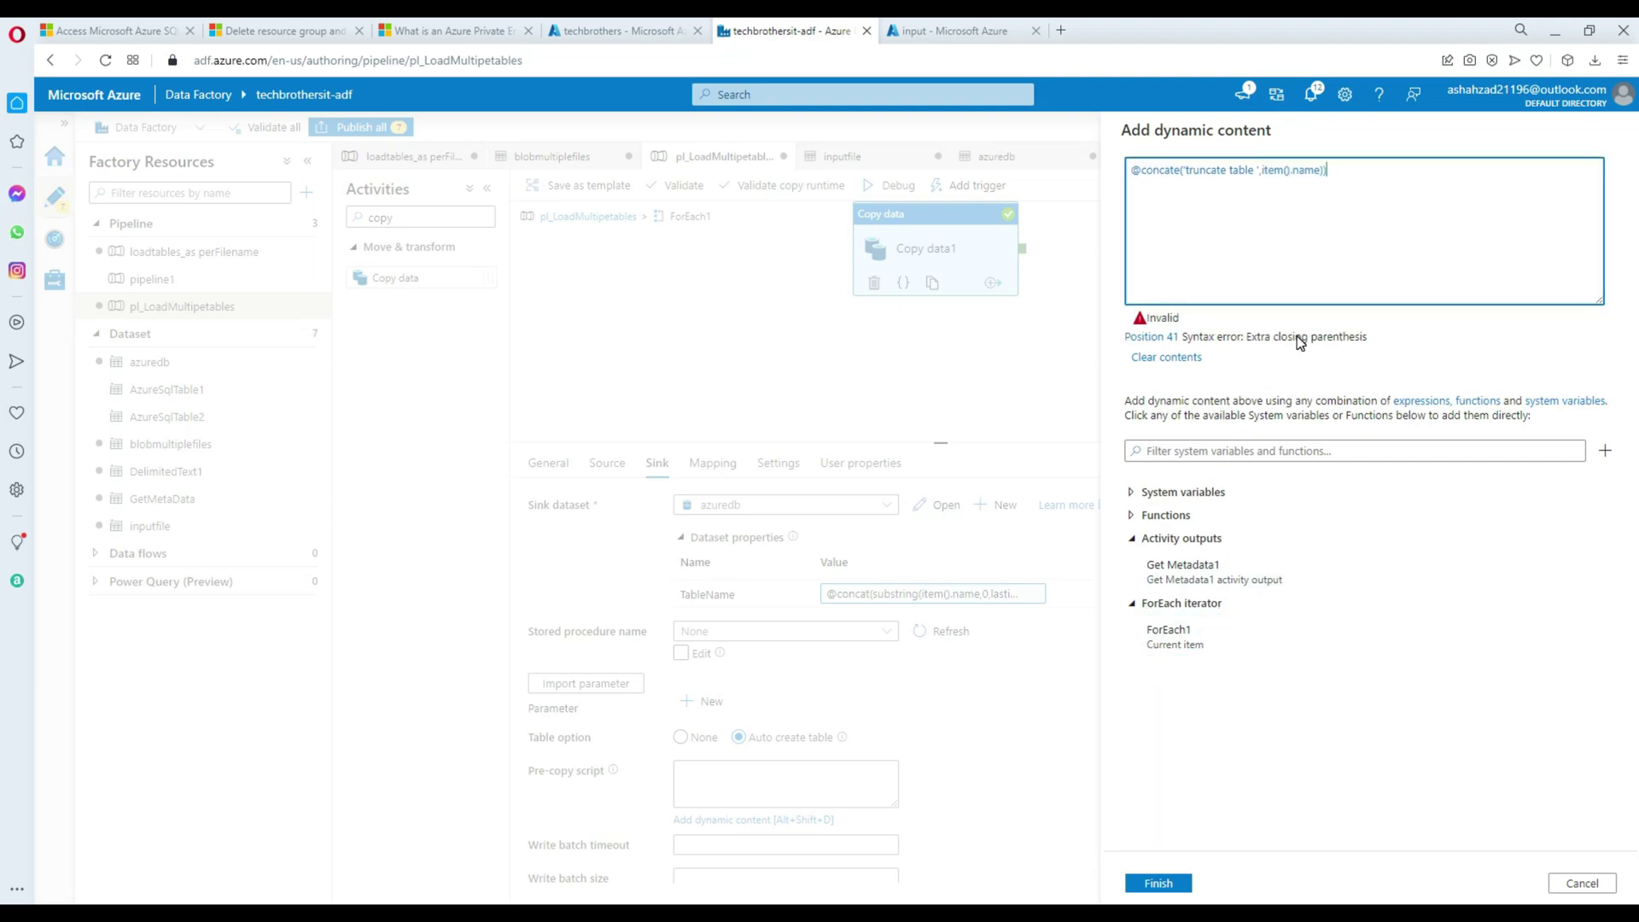
key("BackSpace")
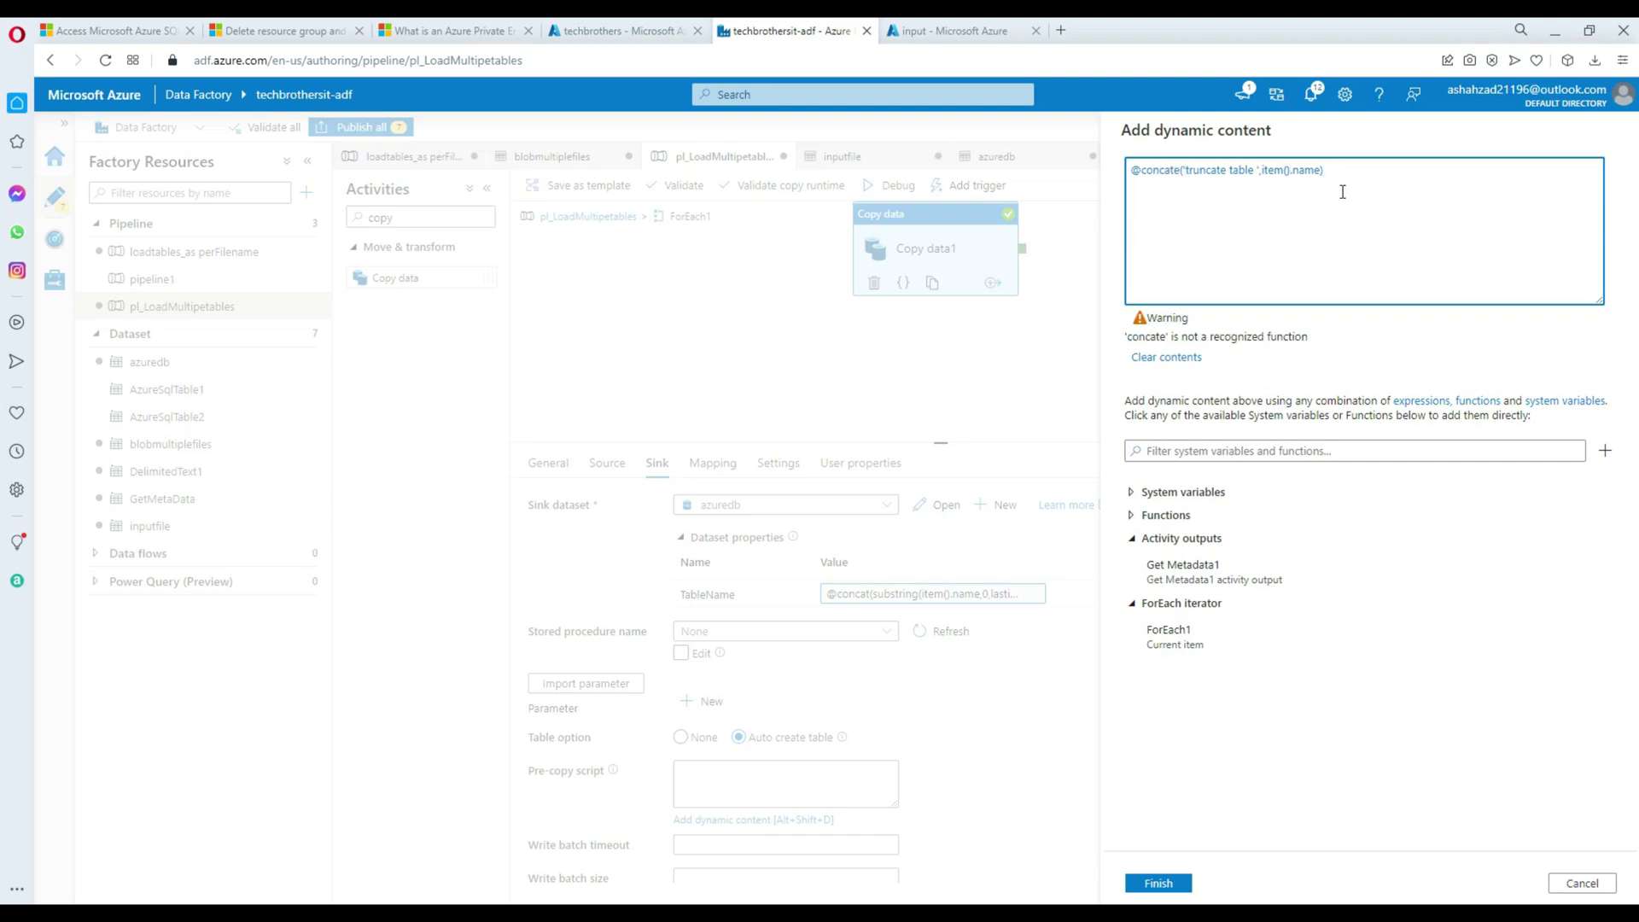
left_click_drag(1333, 175, 1129, 177)
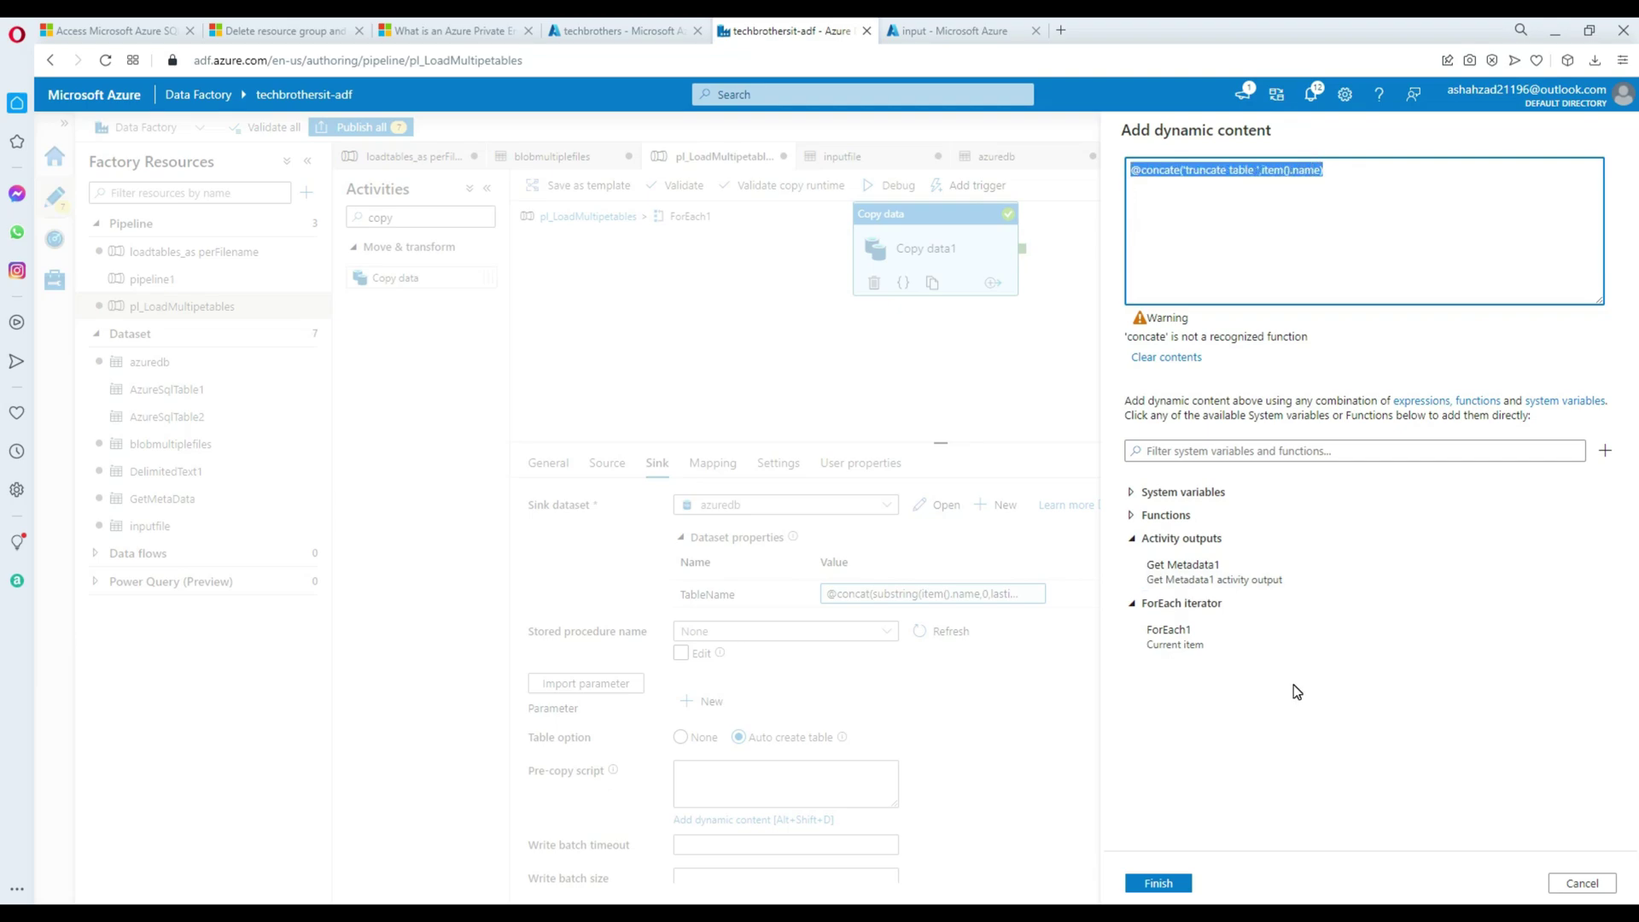
left_click(1571, 883)
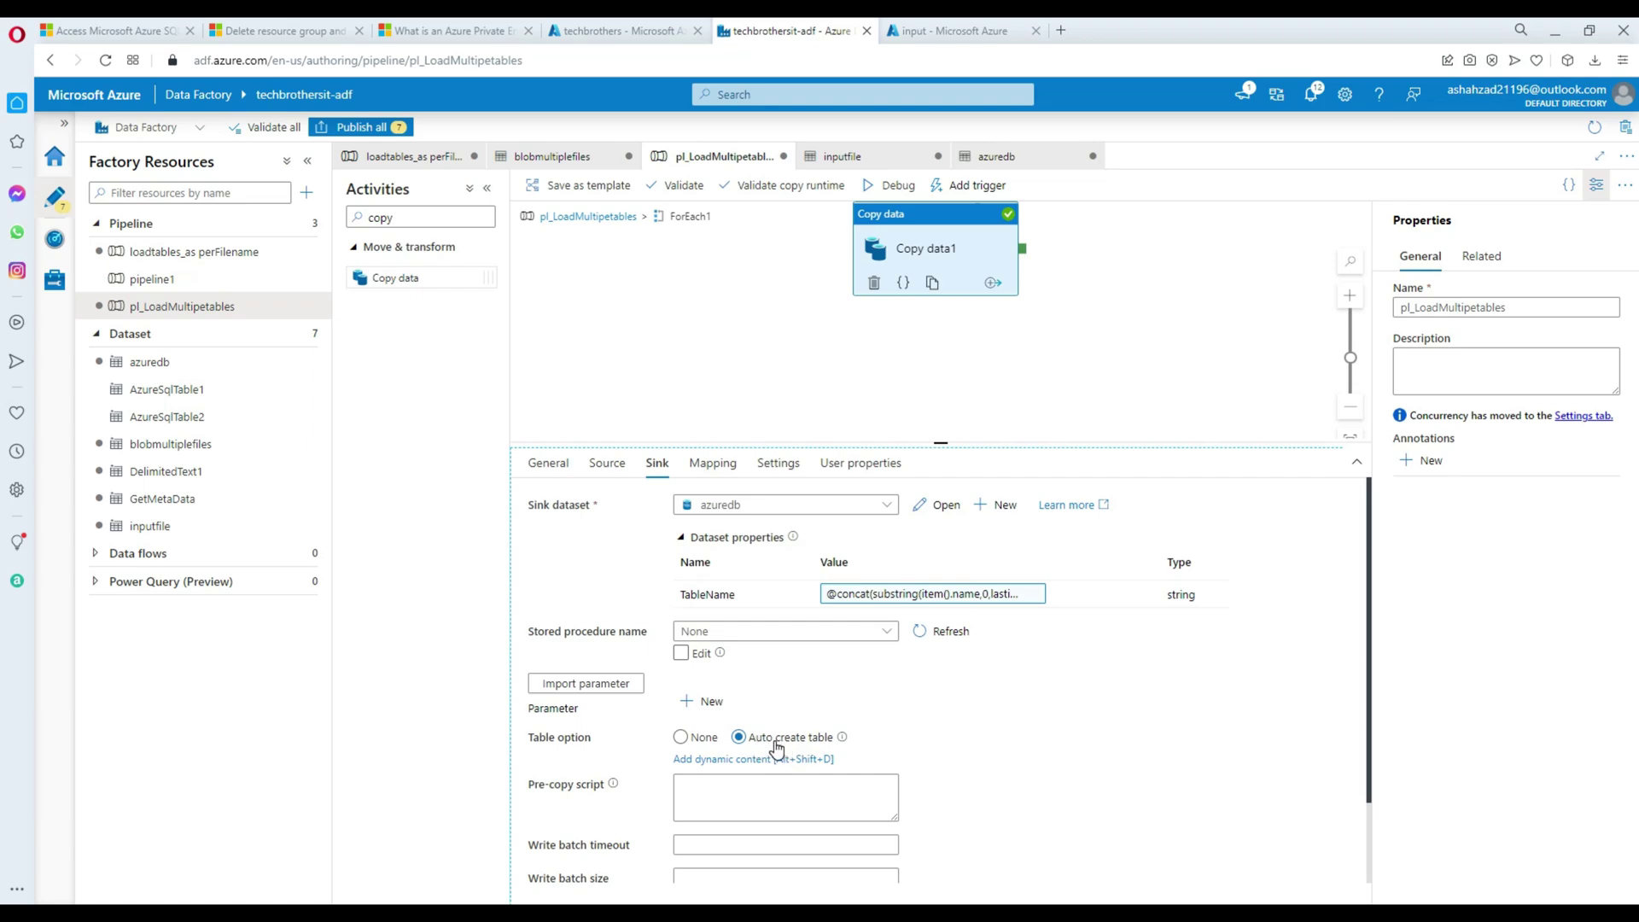
Set the sink's Table option to None and review the Pre-copy script field and the remaining sink settings.
left_click(679, 738)
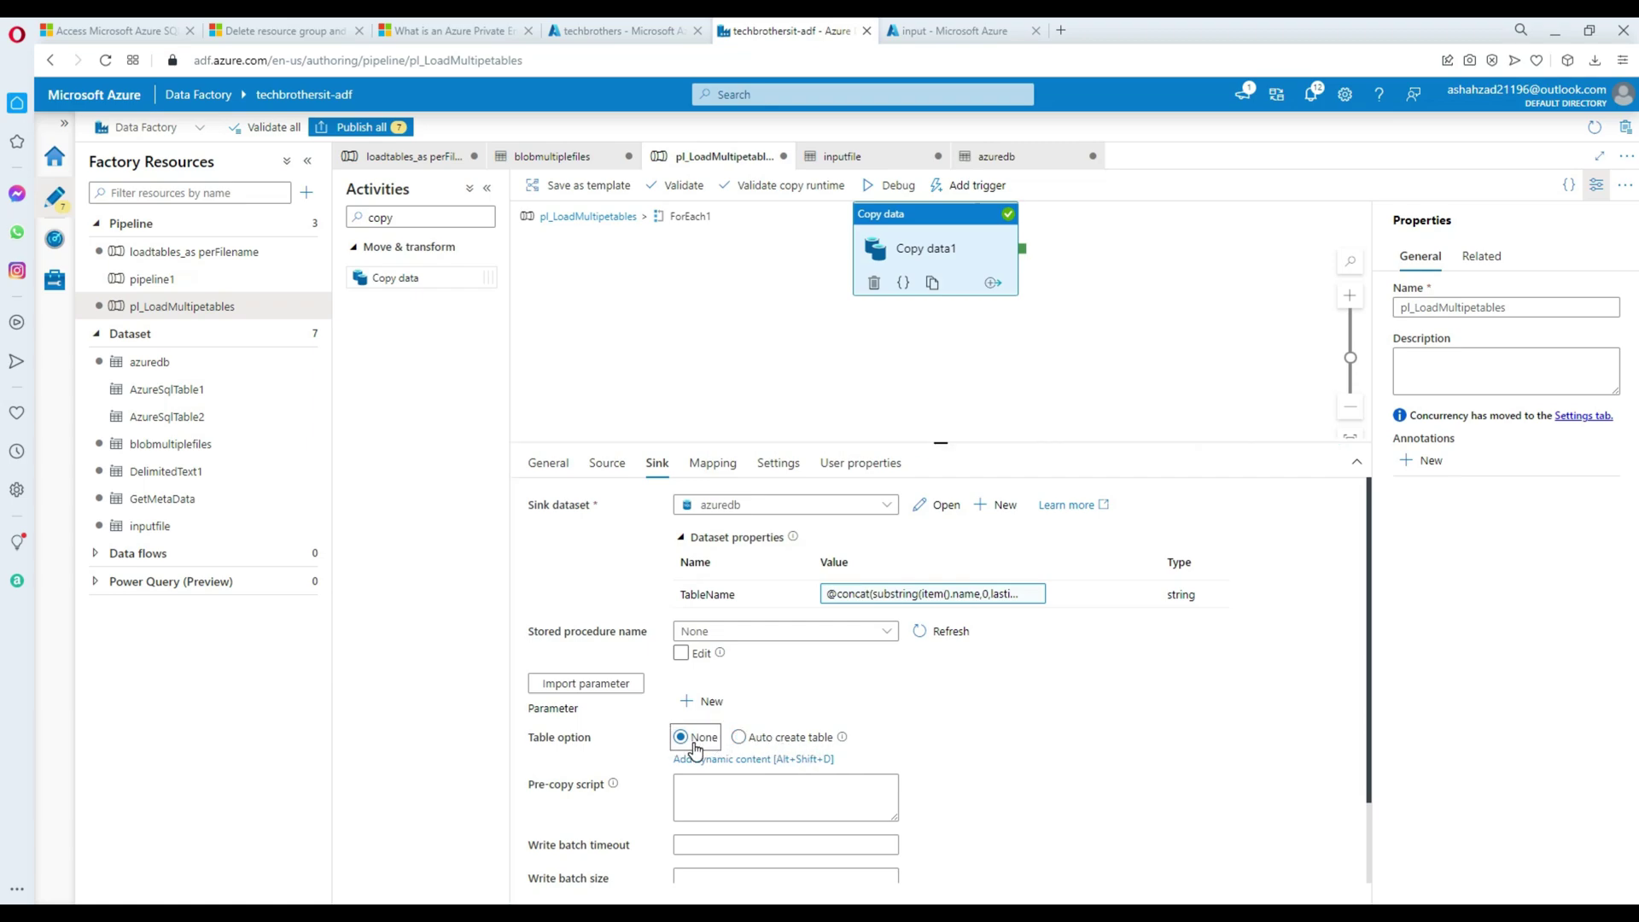
left_click(722, 795)
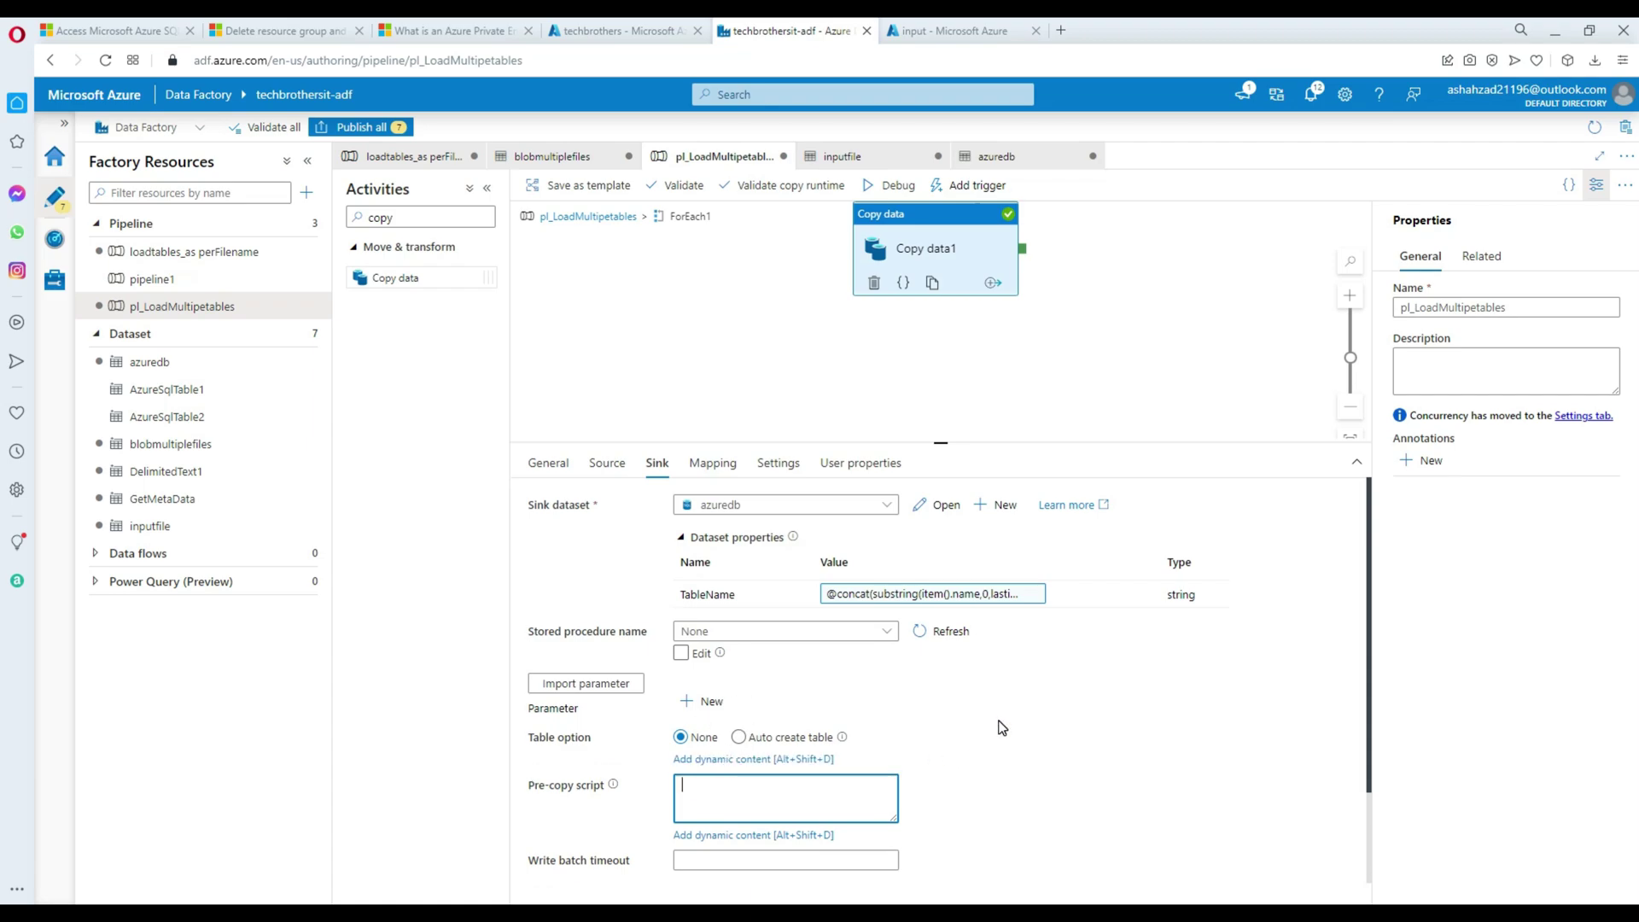
scroll(1001, 721, "down", 2)
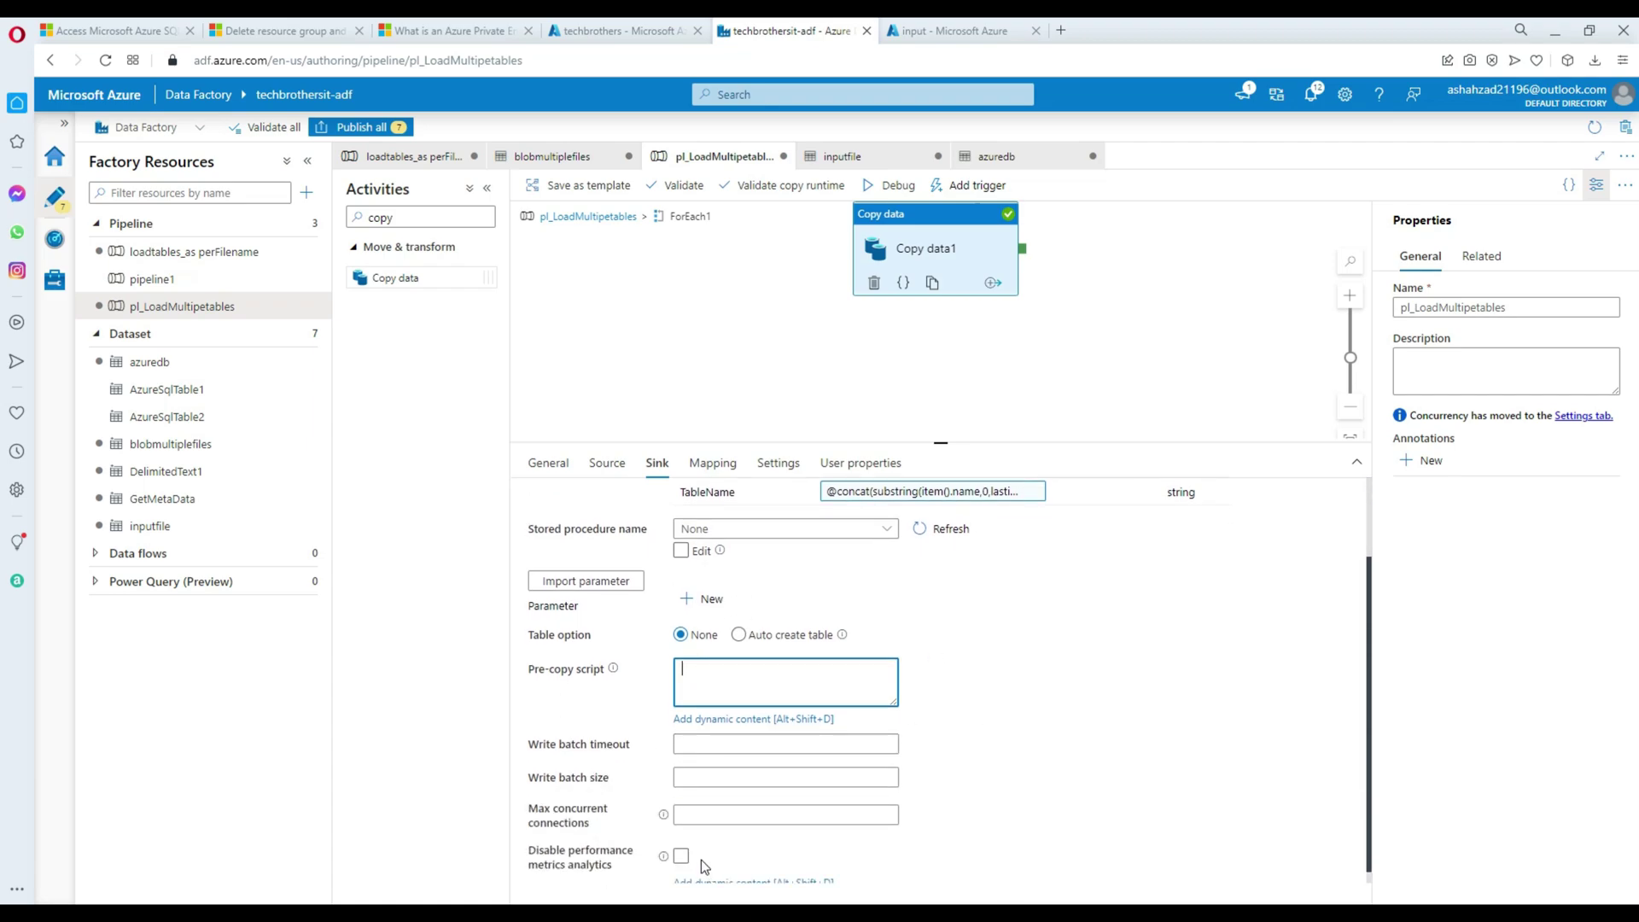
scroll(551, 656, "up", 2)
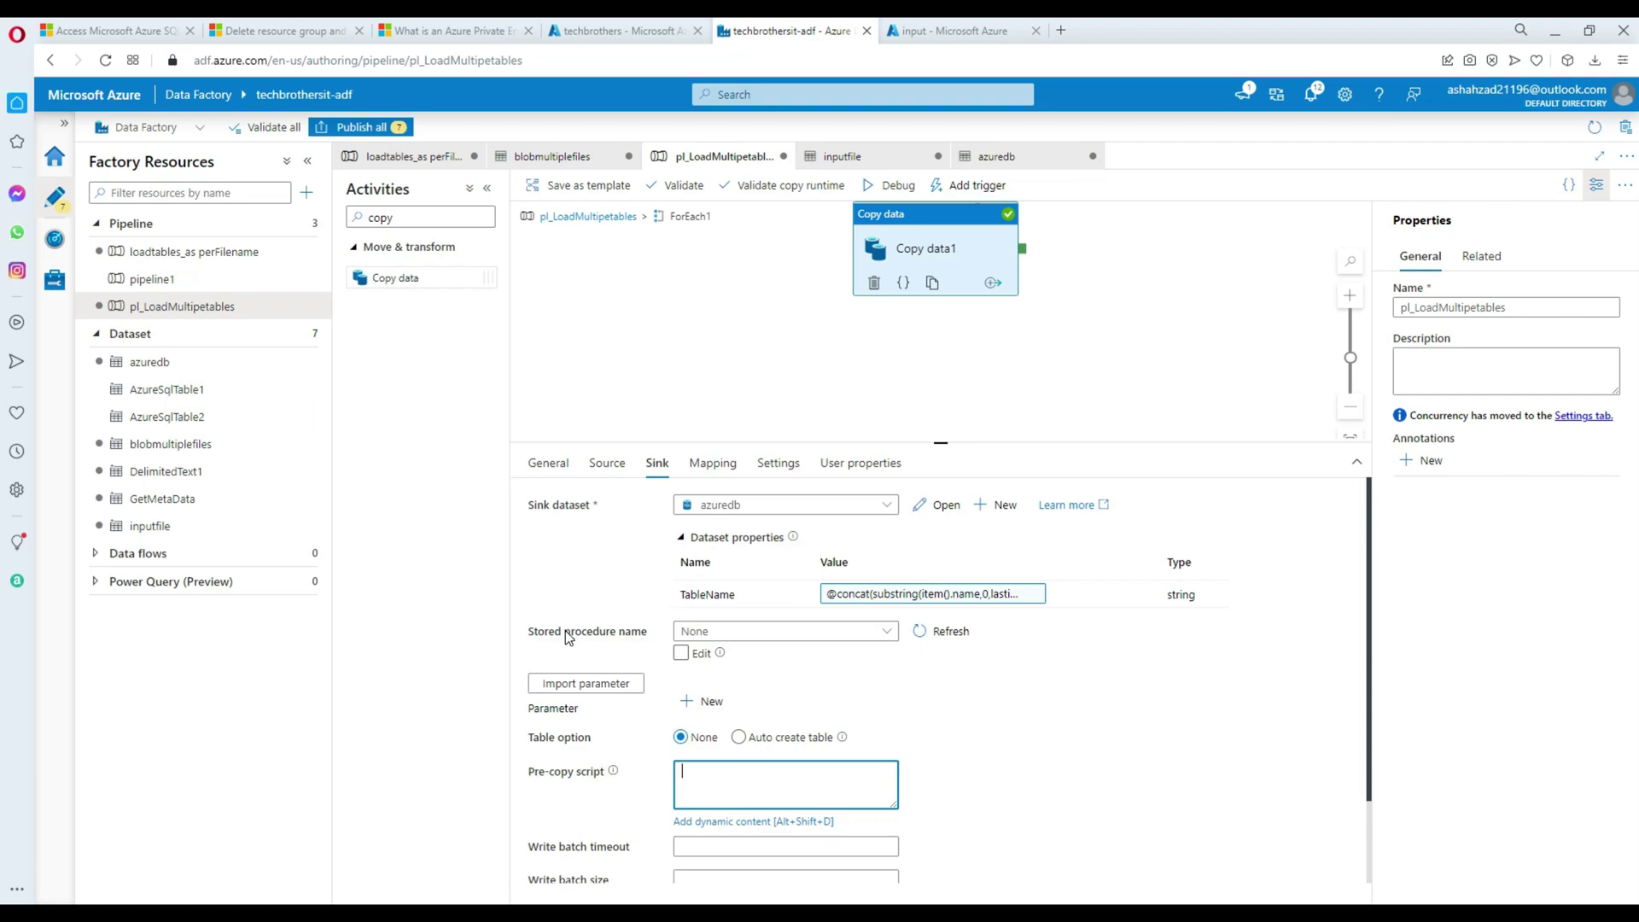